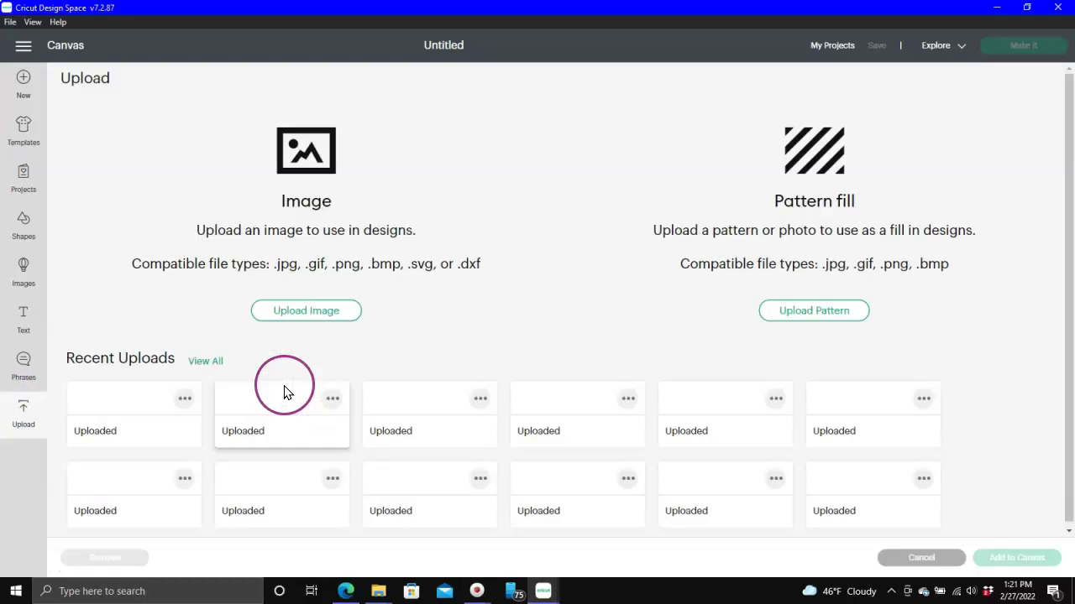
# Step: Start a new image upload and bring in the SVG file from the AK Suitcase lollipop Holder Template folder in File Explorer
pyautogui.click(328, 340)
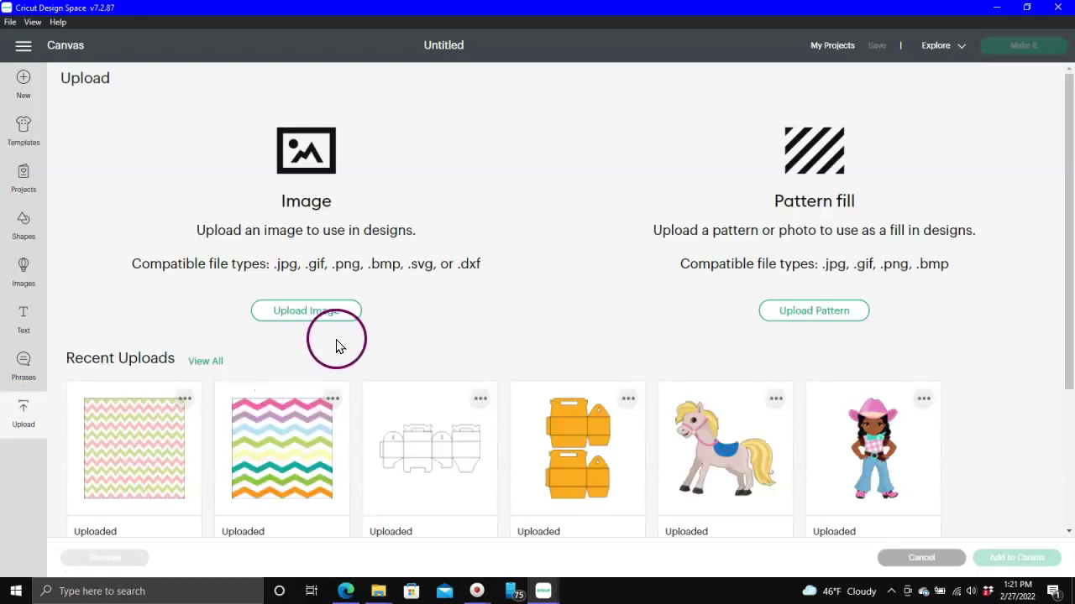
pyautogui.click(346, 316)
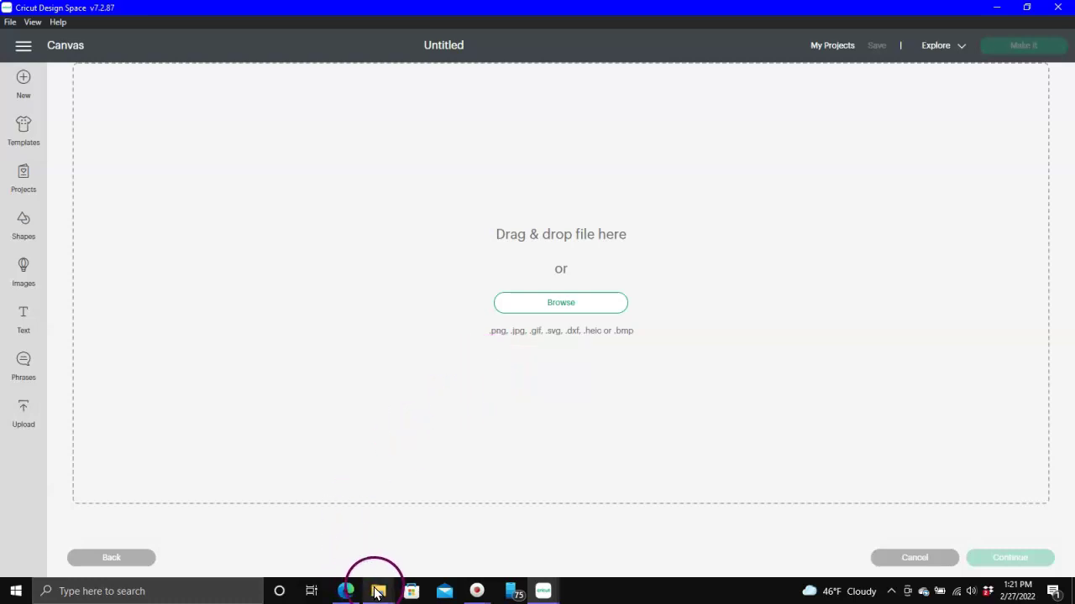
pyautogui.moveTo(377, 592)
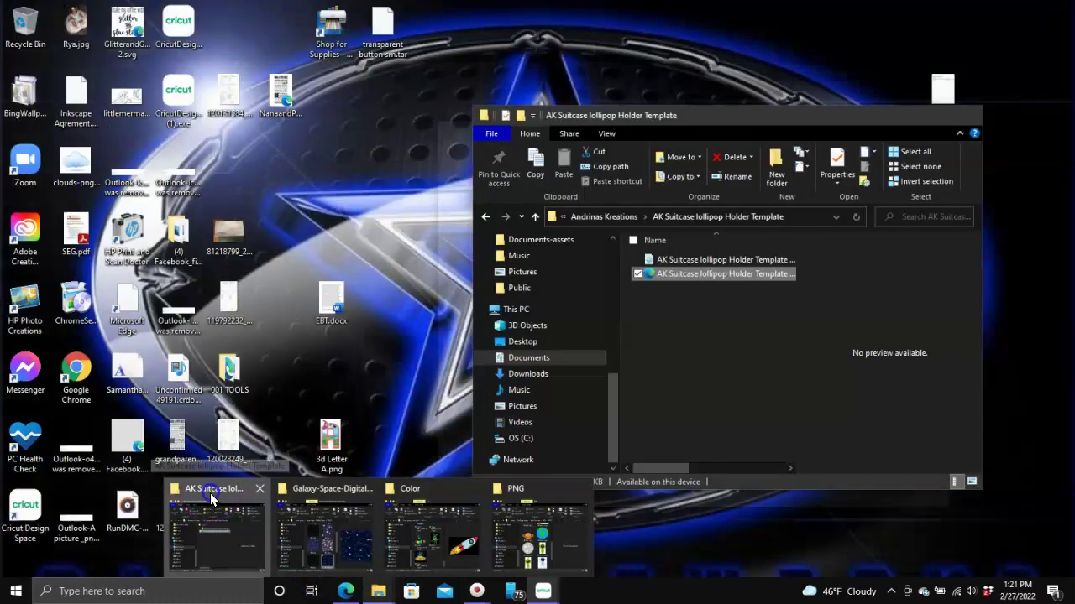
pyautogui.click(209, 500)
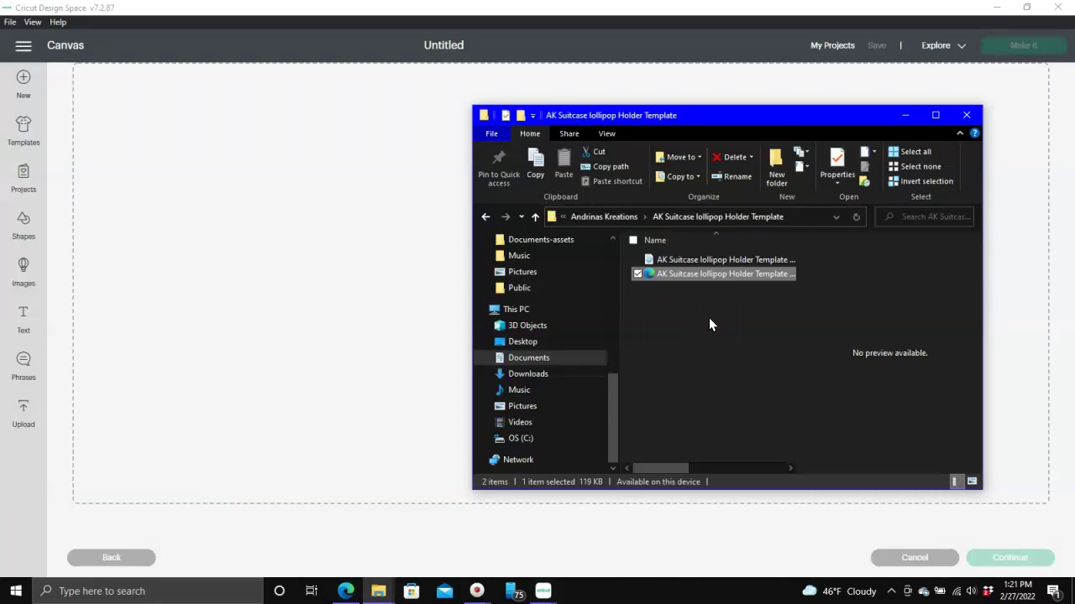
pyautogui.moveTo(709, 317); pyautogui.dragTo(710, 270)
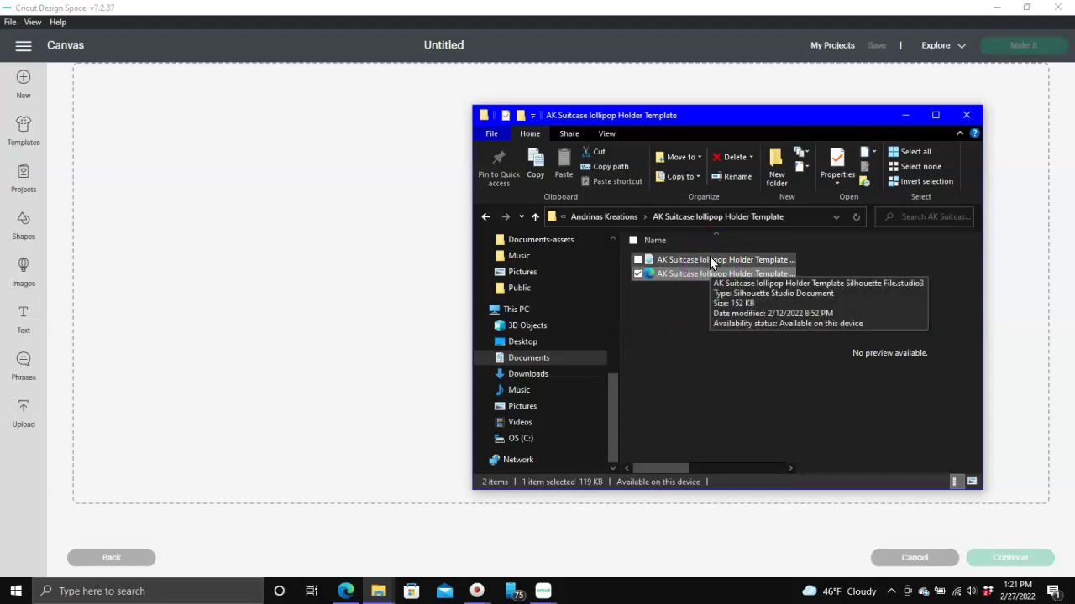
pyautogui.moveTo(703, 312); pyautogui.dragTo(692, 300)
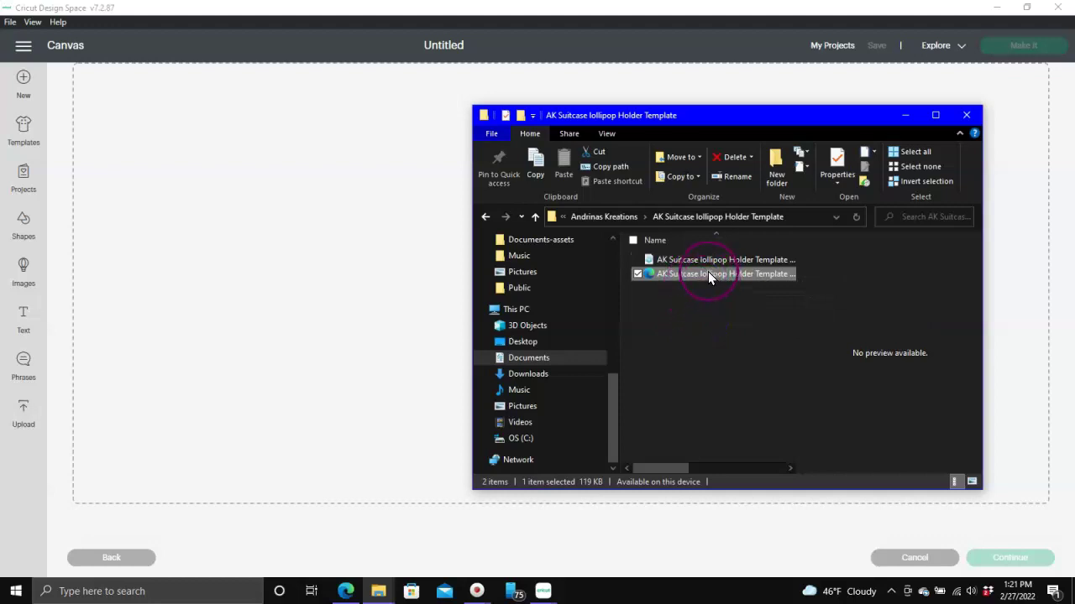
pyautogui.moveTo(707, 276); pyautogui.dragTo(298, 258)
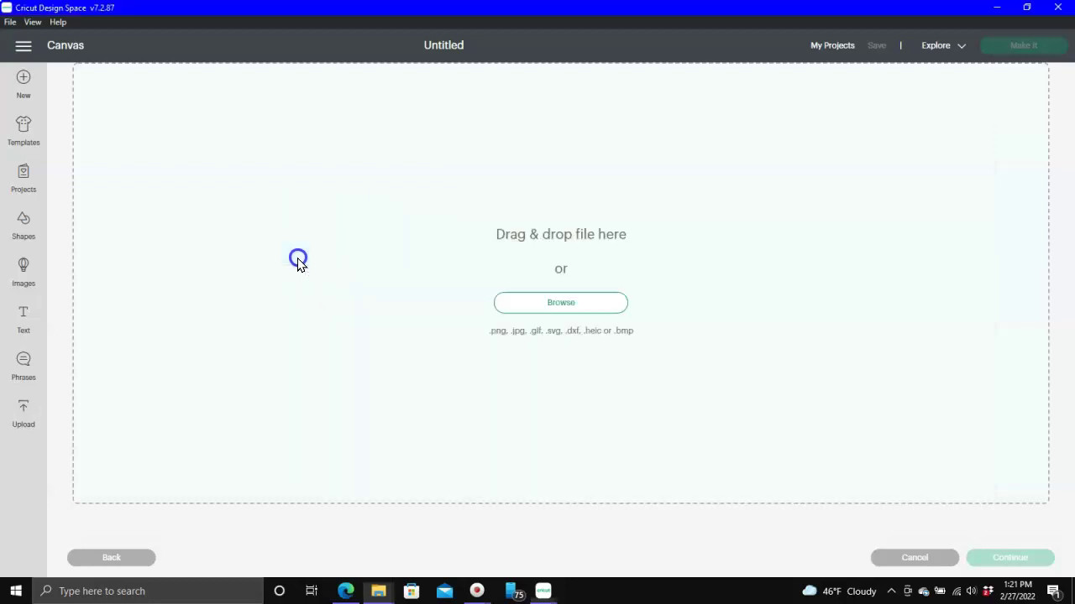
pyautogui.click(307, 296)
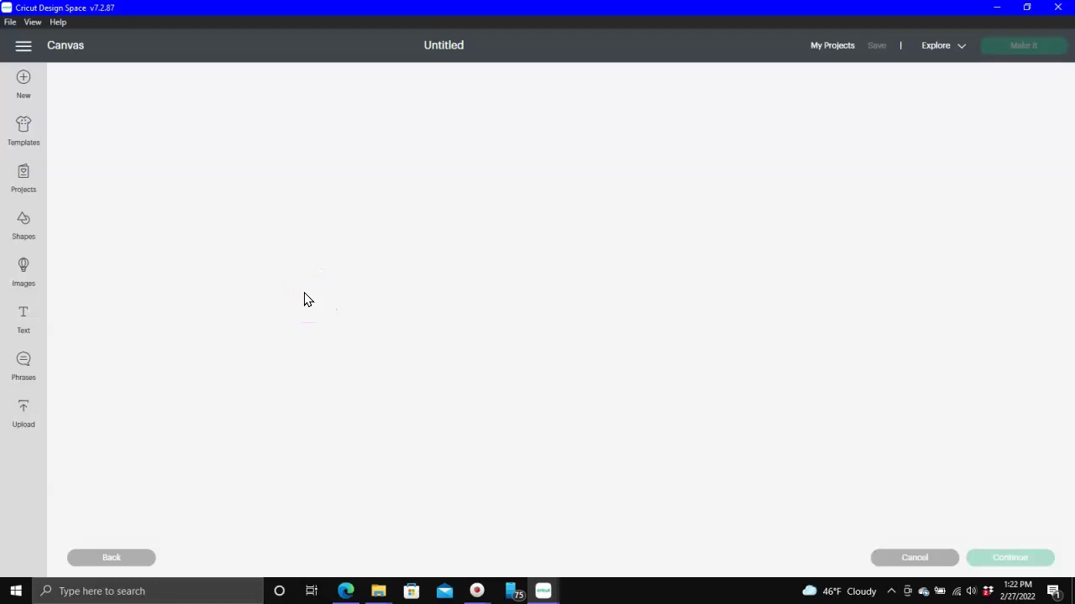
# Step: Tag the suitcase lollipop holder image with "template, lollipop, suitcase" and upload it
pyautogui.click(594, 275)
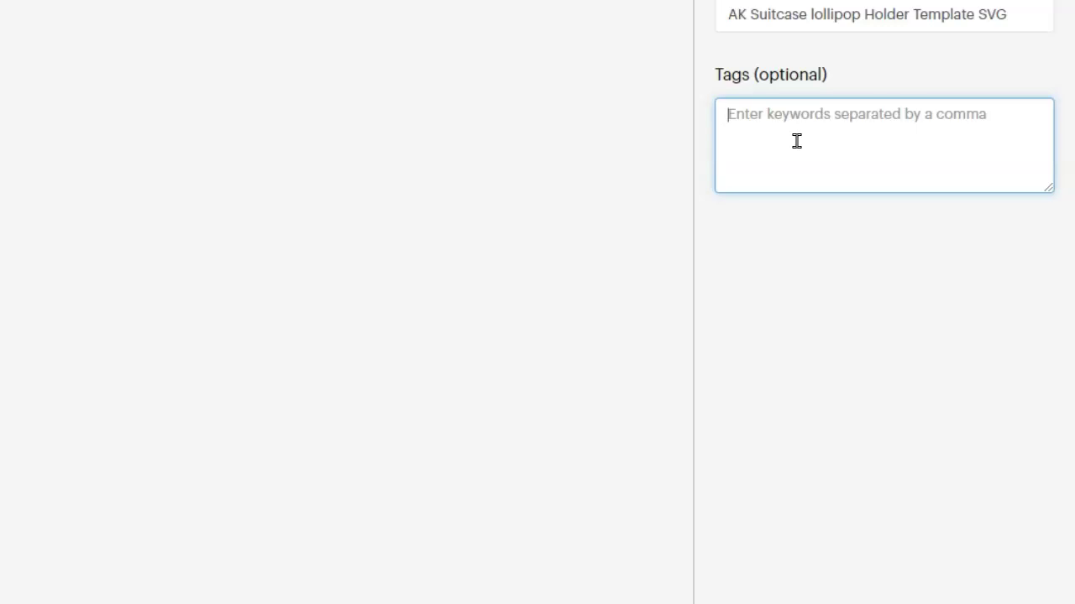
pyautogui.write('templa')
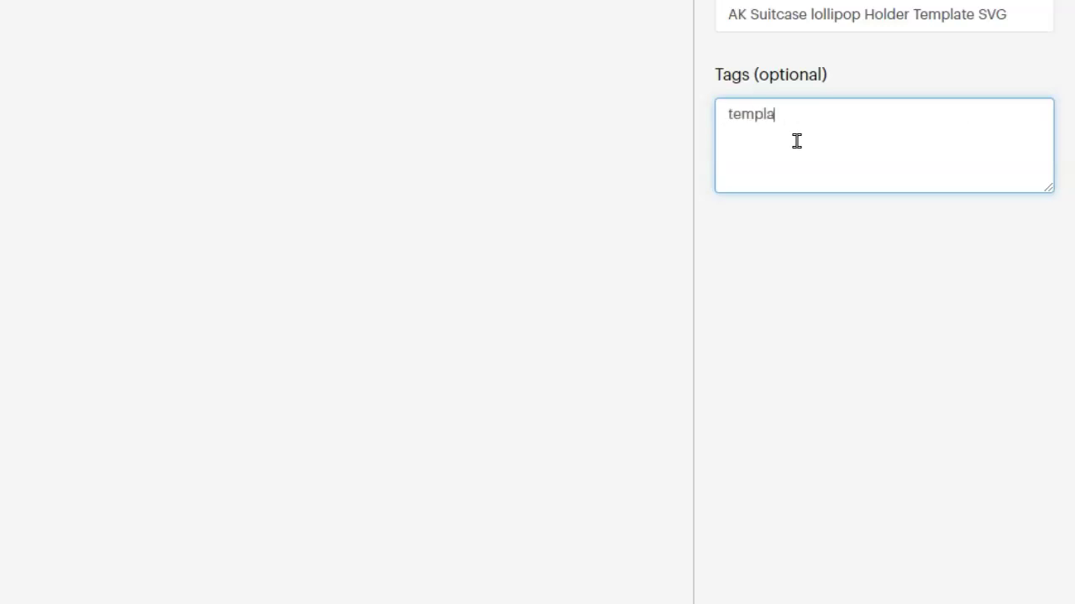
pyautogui.write('te, lollipop, suitc')
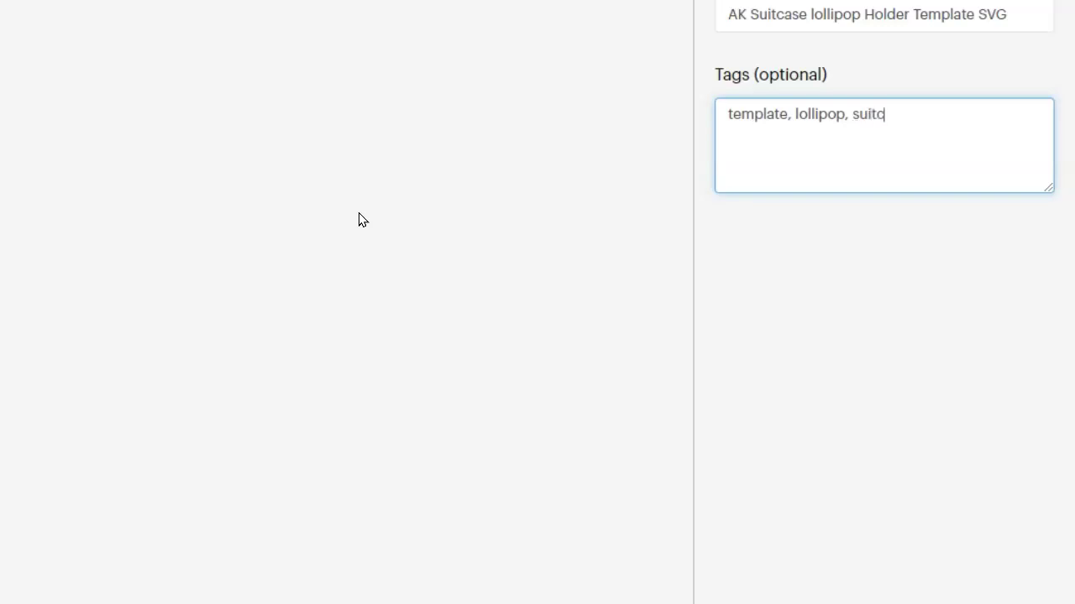
pyautogui.write('se')
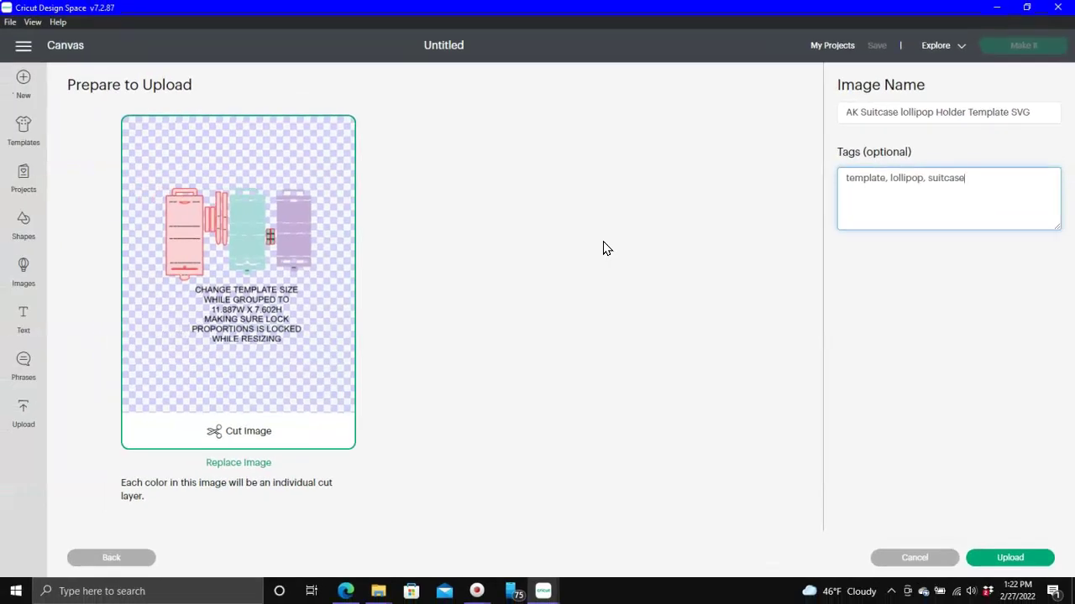
pyautogui.click(1007, 567)
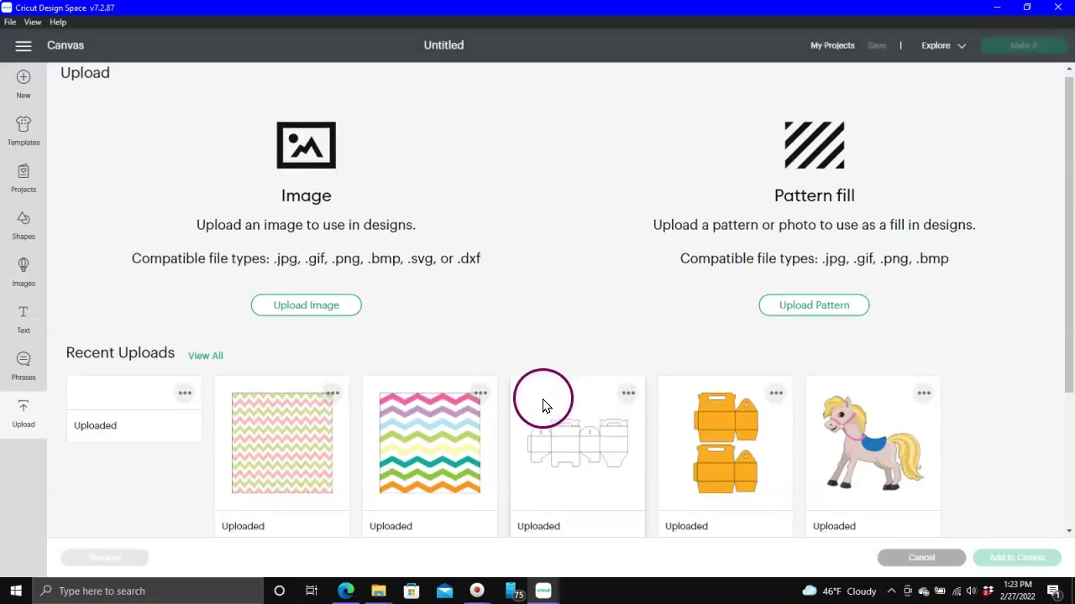
# Step: Open the full collection of uploaded images from the recent uploads
pyautogui.scroll(-3, 542, 406)
pyautogui.scroll(3, 529, 395)
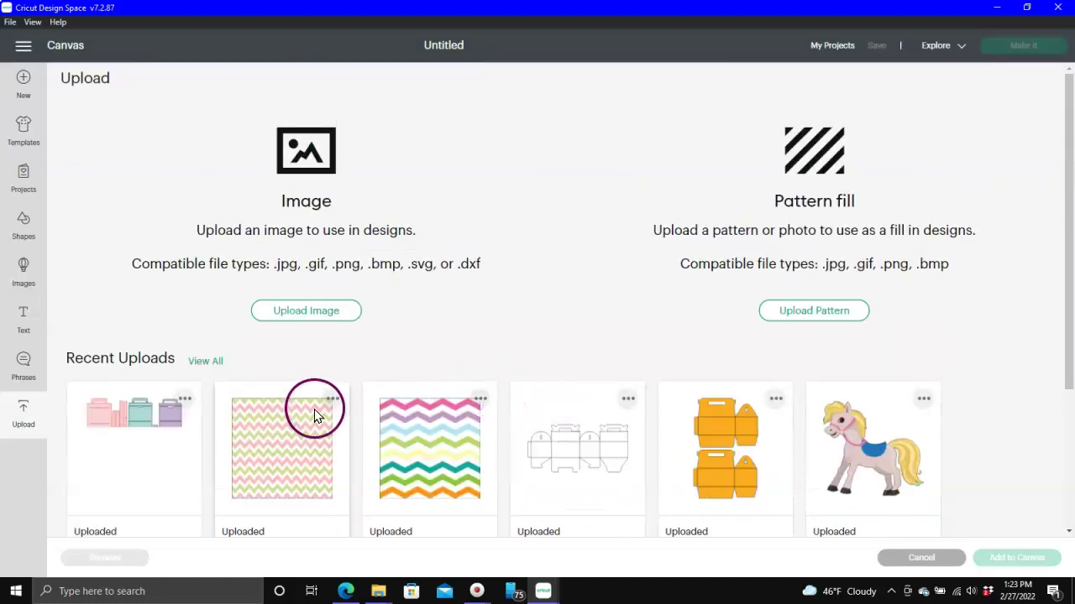
pyautogui.click(208, 365)
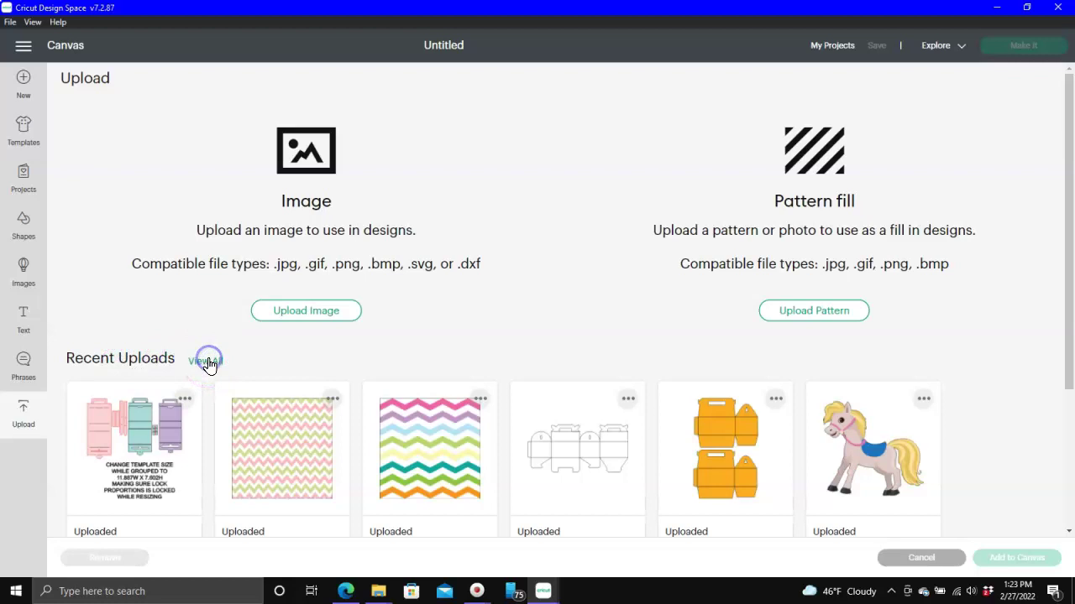
pyautogui.click(592, 357)
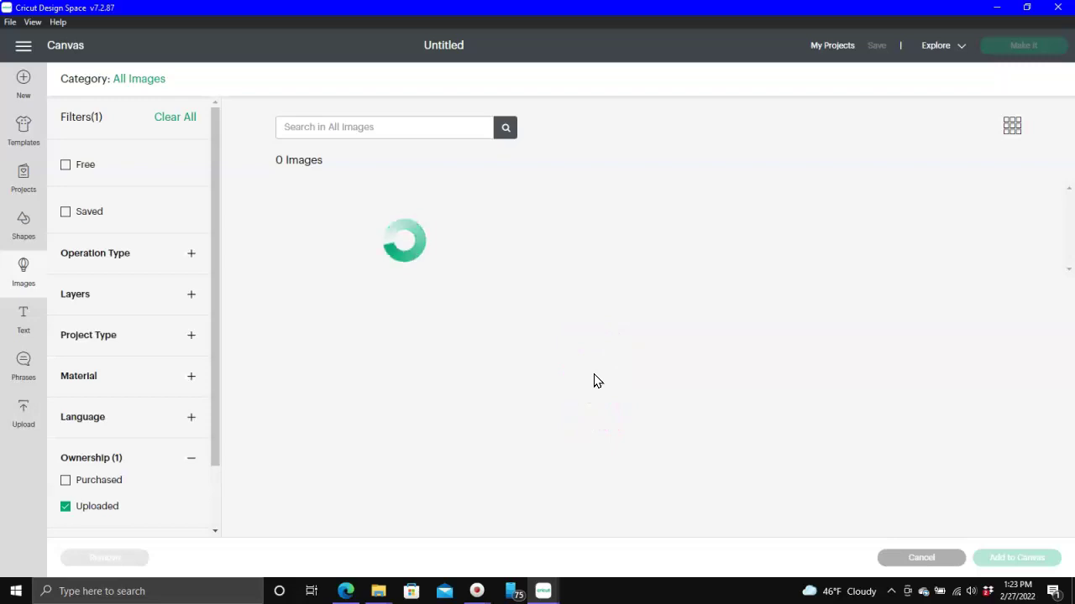
pyautogui.click(602, 366)
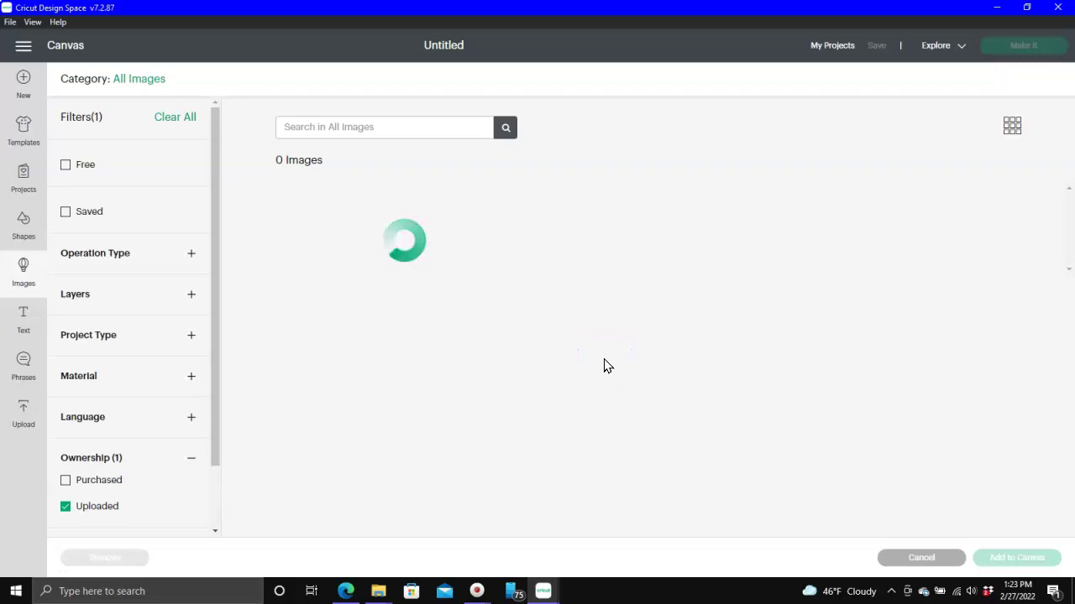
# Step: Look through the whole collection of uploaded images for the suitcase template and other earlier uploads
pyautogui.scroll(-10, 634, 244)
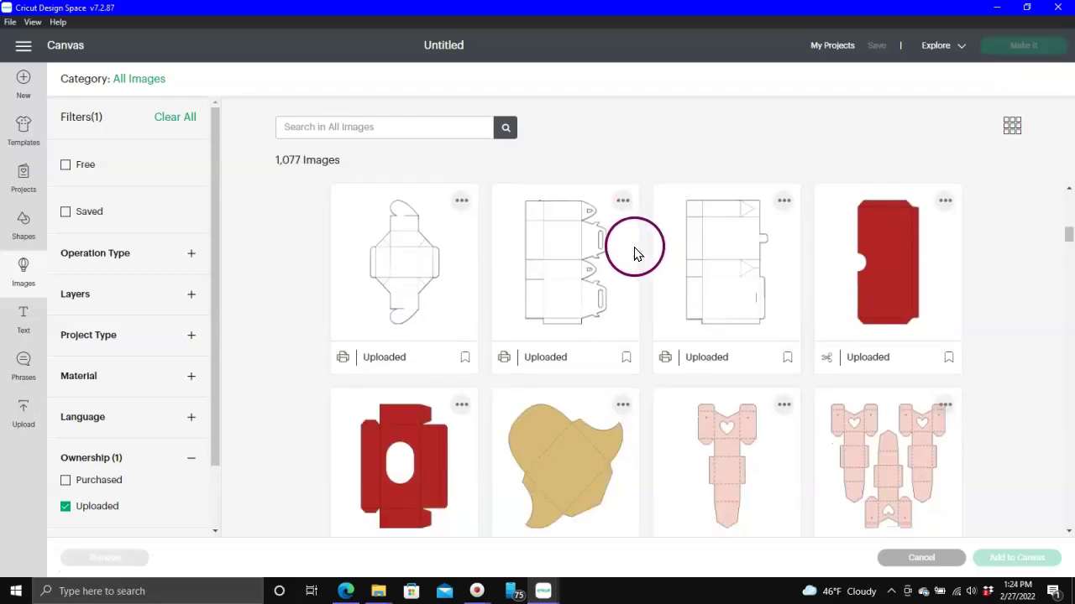
pyautogui.scroll(-5, 640, 234)
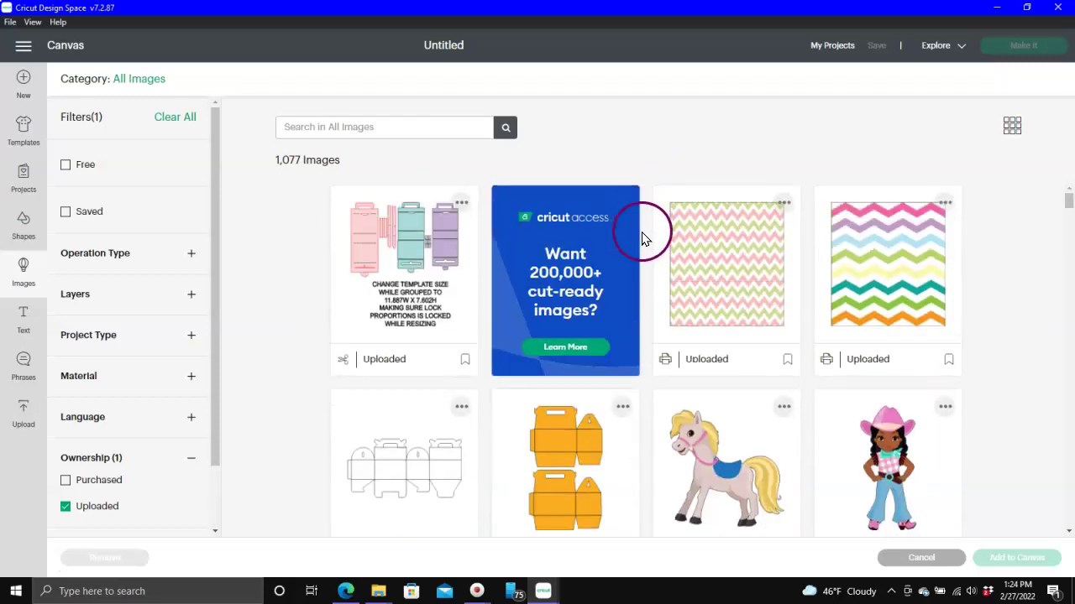
pyautogui.scroll(-10, 655, 356)
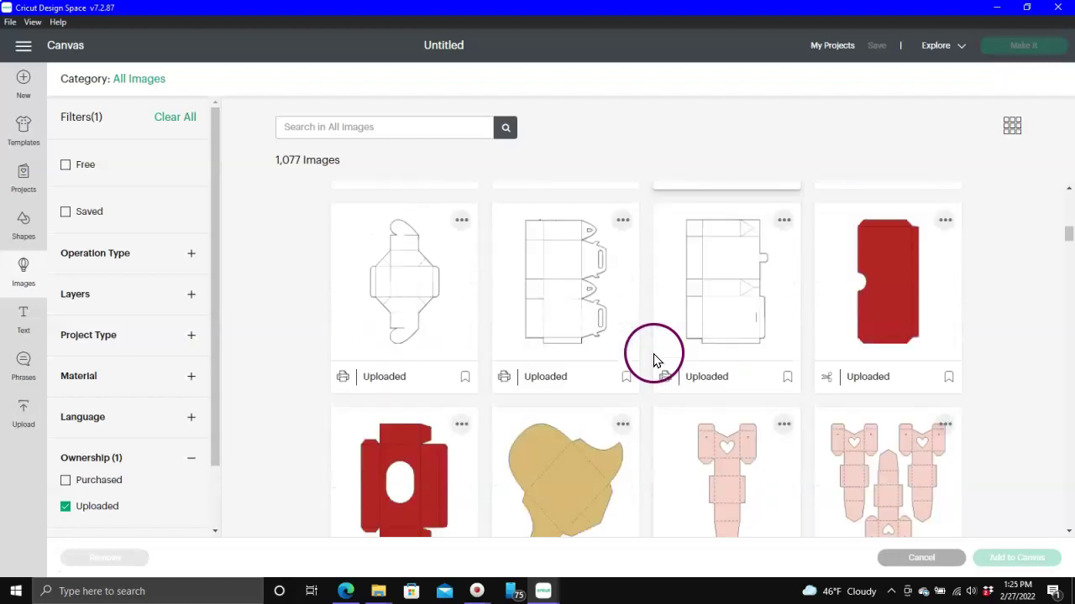
pyautogui.scroll(-15, 643, 358)
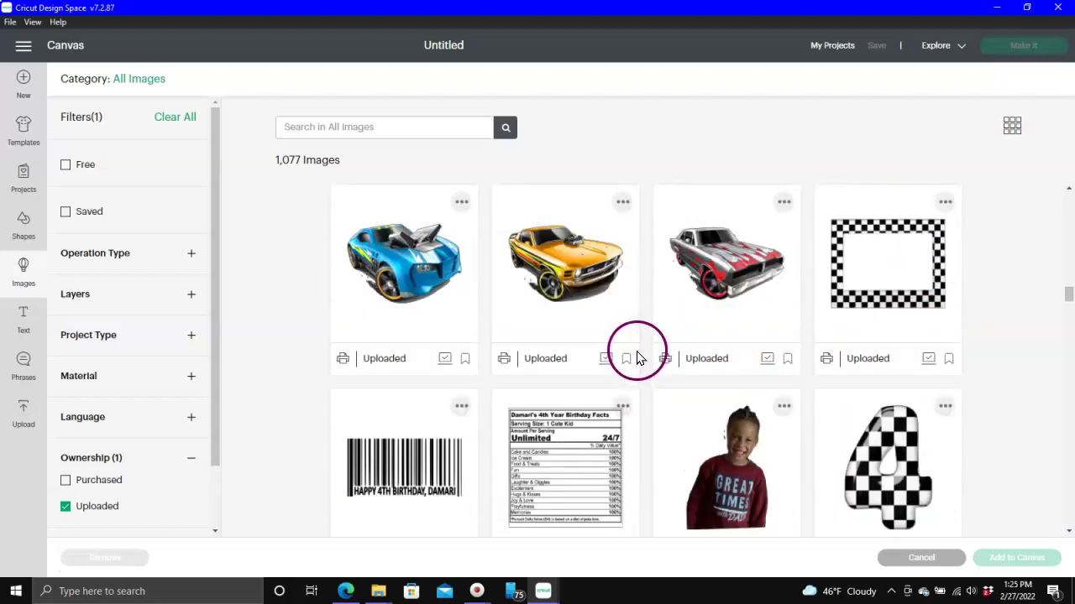
pyautogui.scroll(-10, 636, 358)
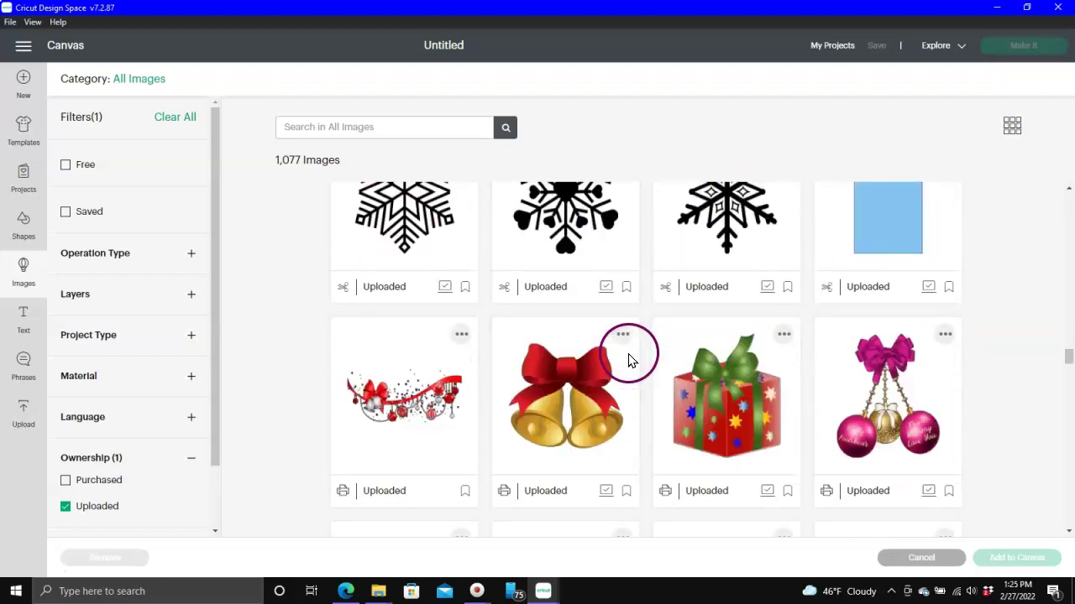
pyautogui.scroll(5, 589, 344)
pyautogui.scroll(15, 589, 344)
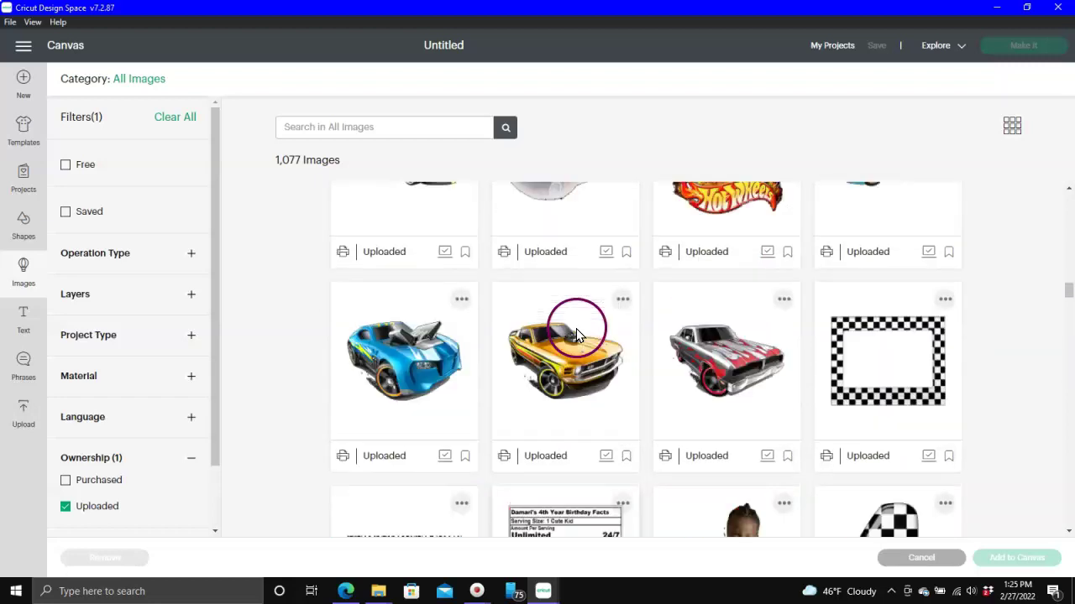
pyautogui.scroll(10, 592, 310)
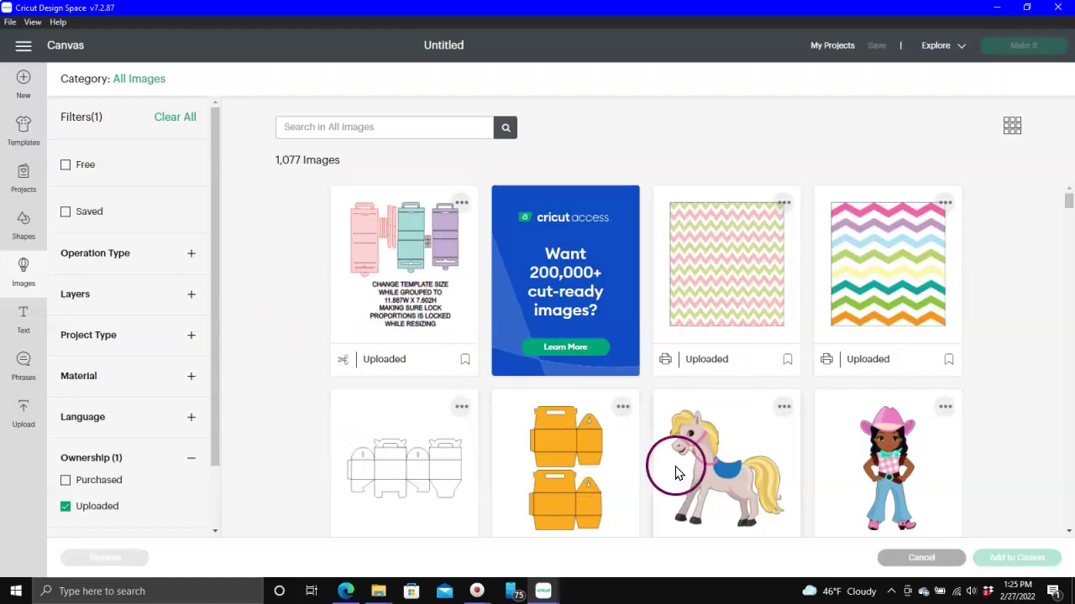
pyautogui.scroll(-10, 677, 470)
pyautogui.scroll(-10, 677, 467)
pyautogui.scroll(8, 663, 445)
pyautogui.scroll(8, 663, 445)
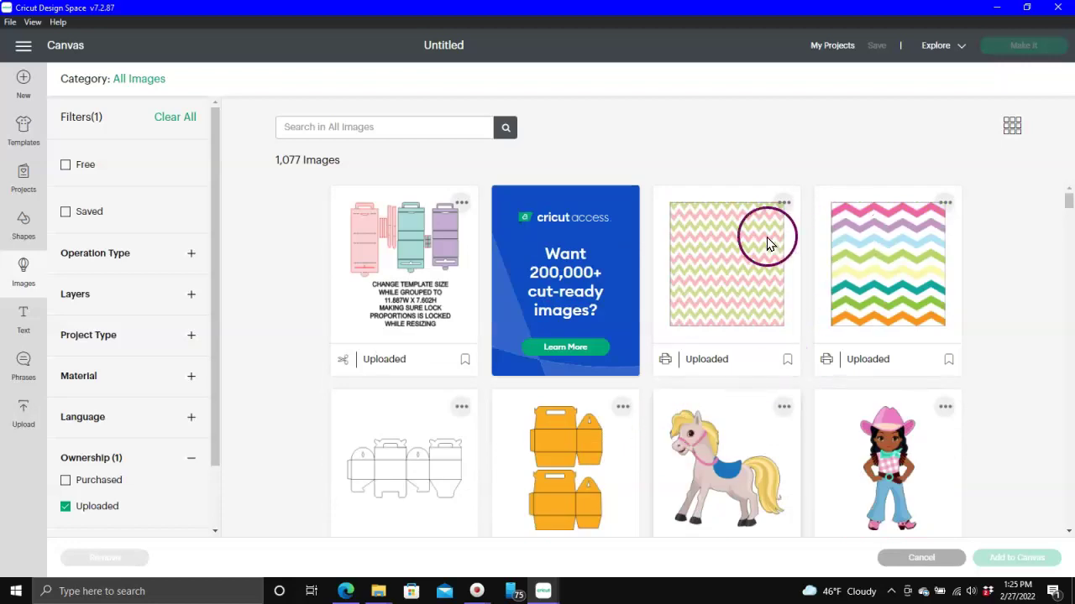
pyautogui.scroll(-10, 784, 377)
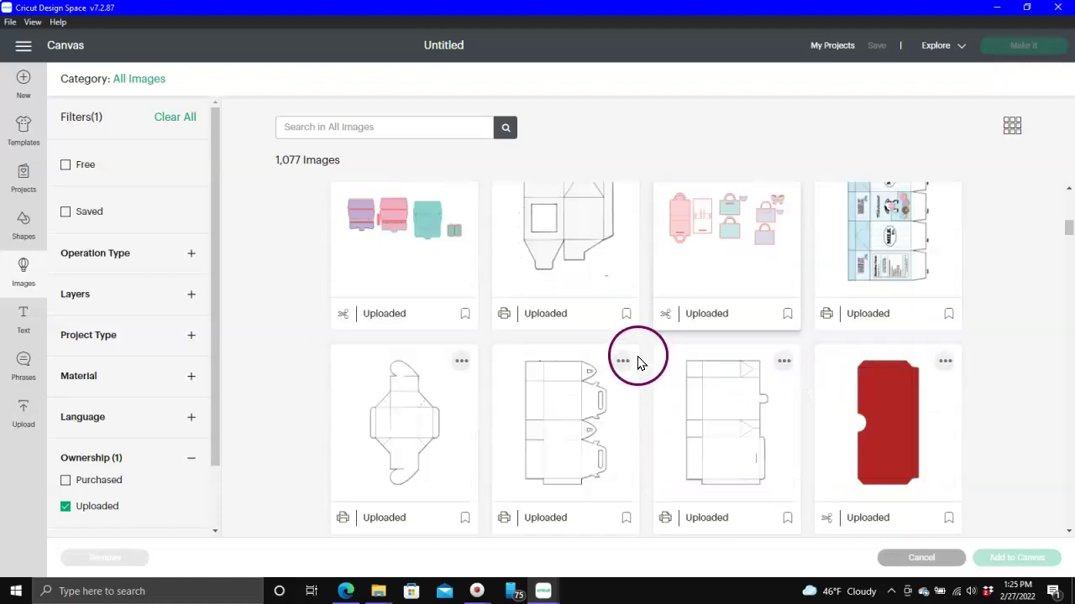
pyautogui.scroll(10, 340, 210)
# Step: Search the uploaded images for "template" and look through the matching designs
pyautogui.click(340, 128)
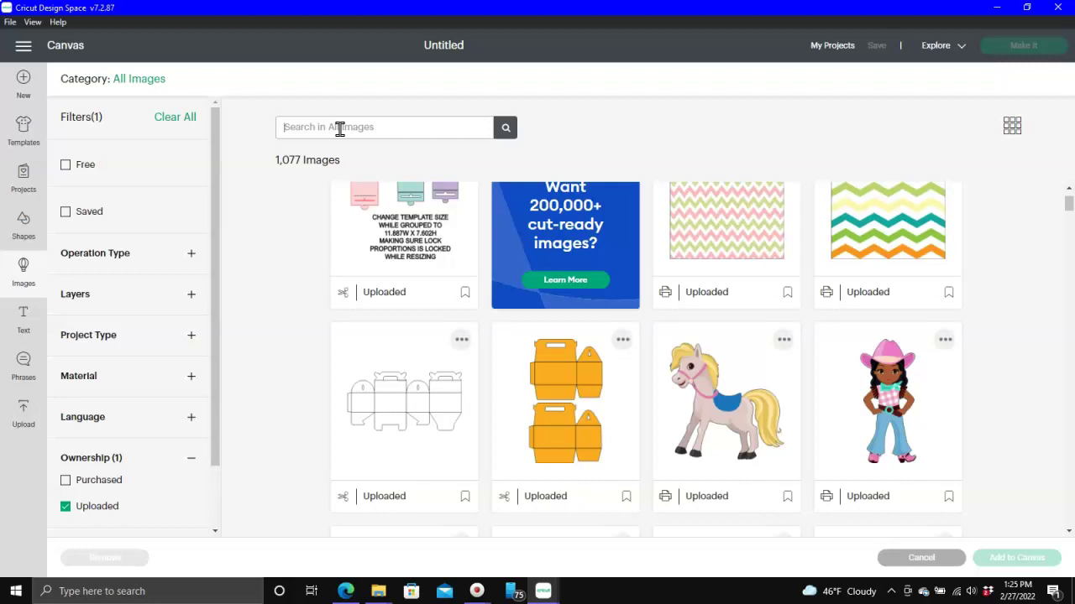
pyautogui.write('template')
pyautogui.press('Return')
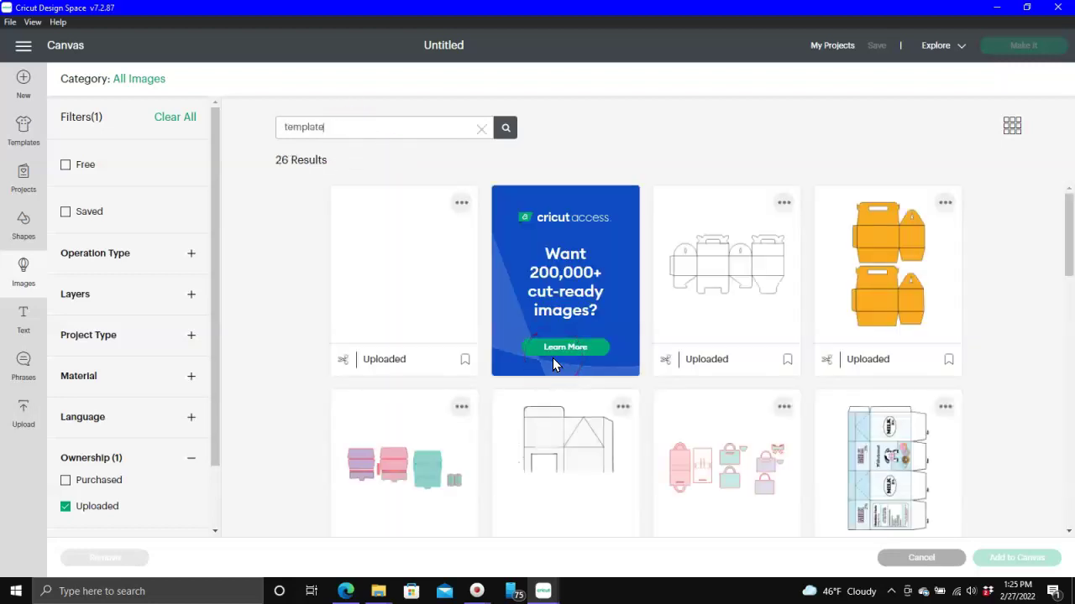
pyautogui.scroll(-4, 619, 391)
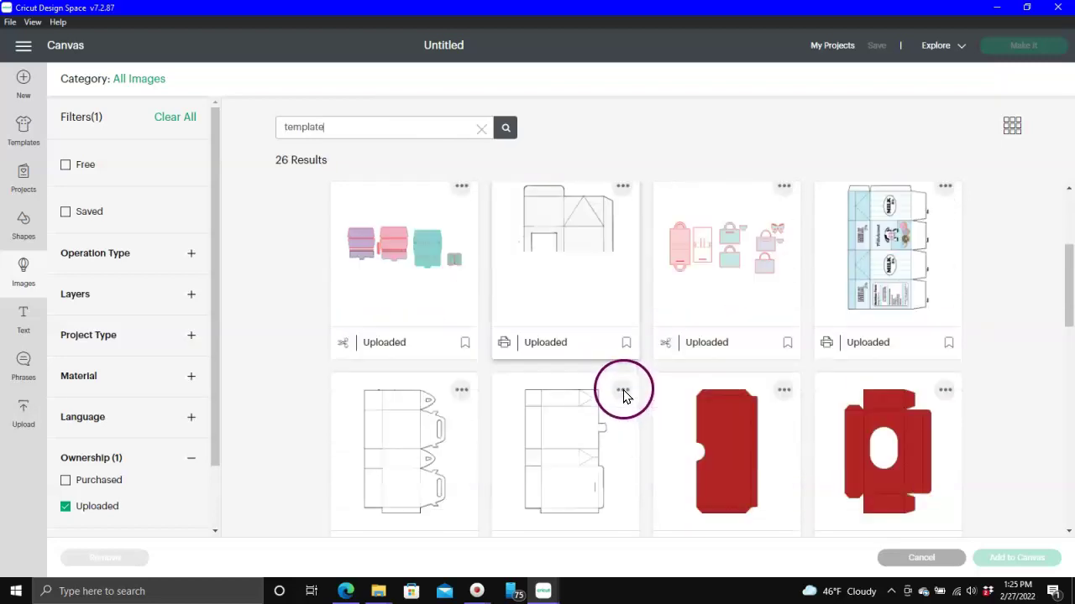
pyautogui.scroll(-5, 623, 394)
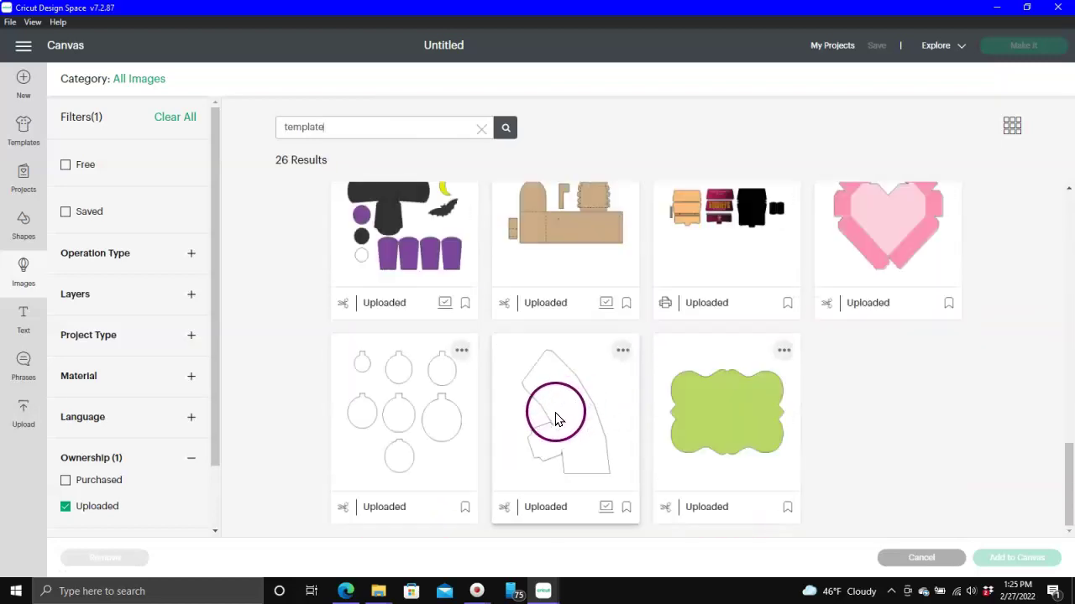
pyautogui.scroll(10, 554, 420)
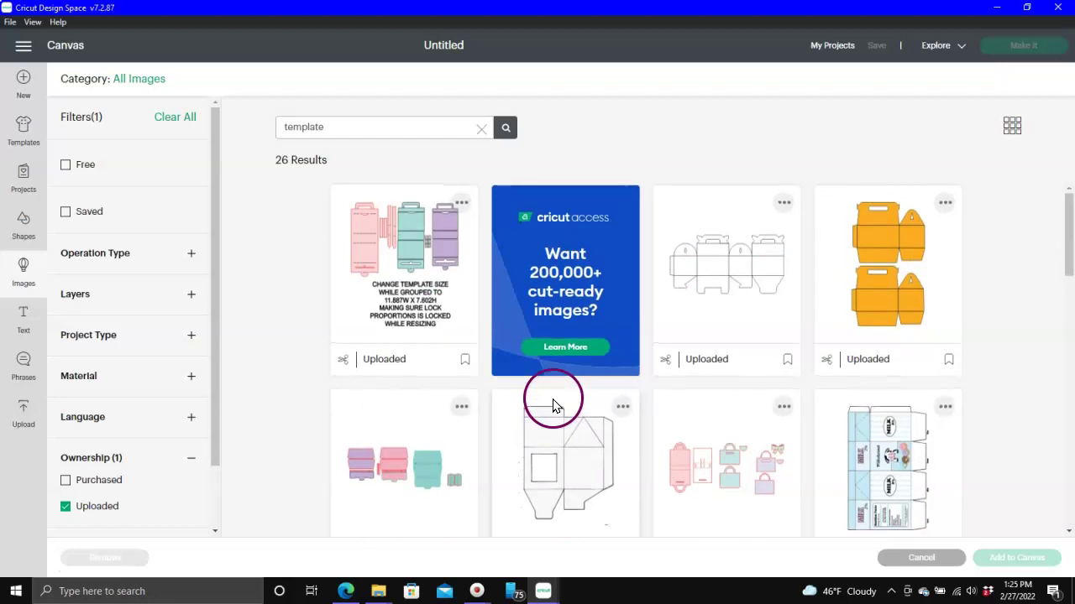
pyautogui.scroll(-8, 649, 370)
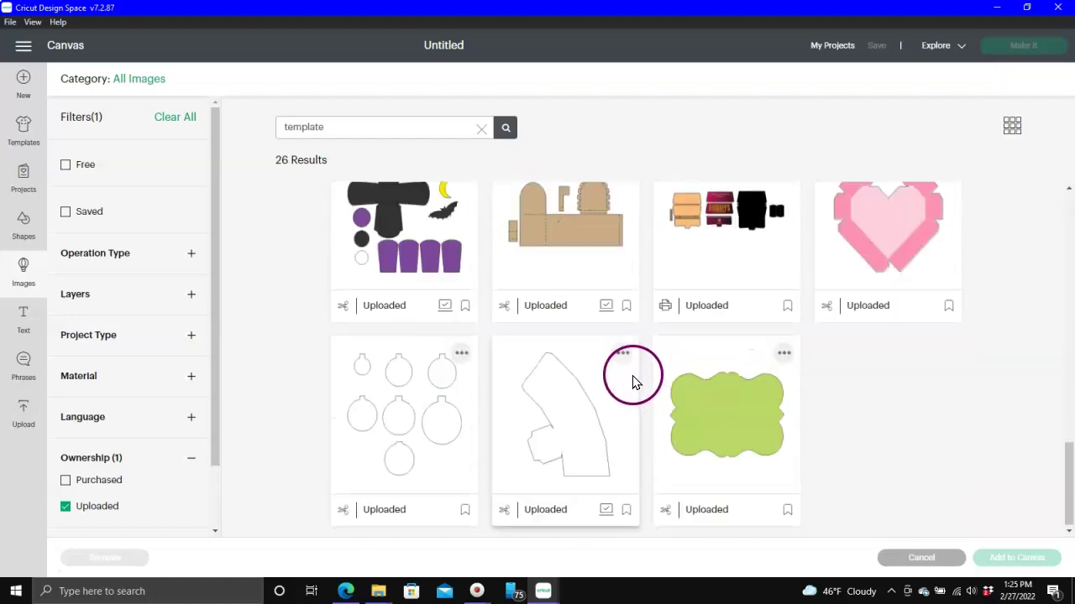
pyautogui.scroll(4, 631, 380)
pyautogui.scroll(3, 630, 376)
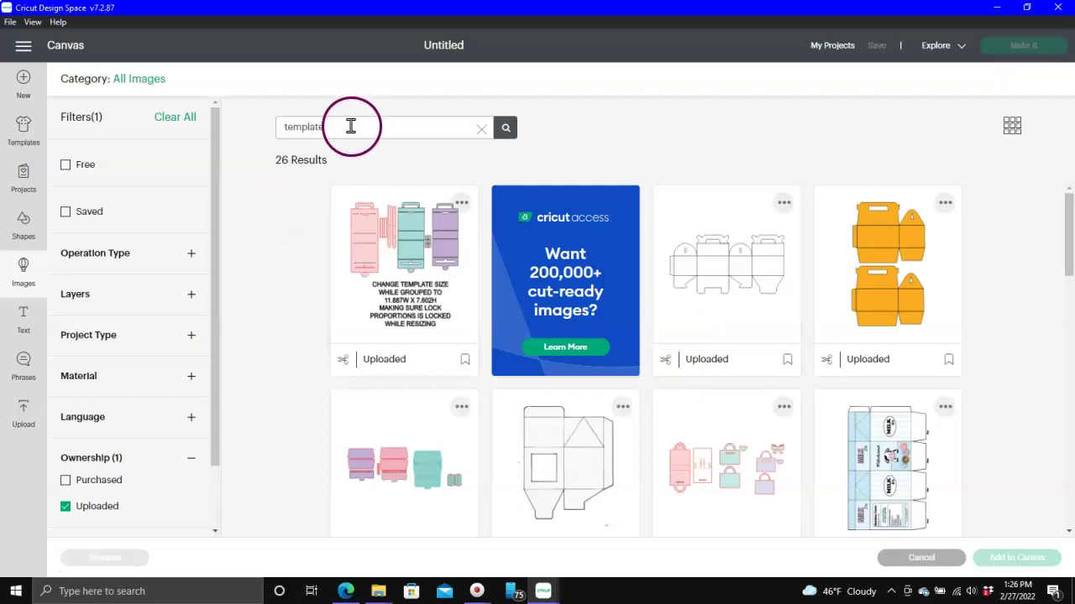
# Step: Replace the search term with "valentine" and search the uploaded images for it
pyautogui.moveTo(347, 126); pyautogui.dragTo(283, 240)
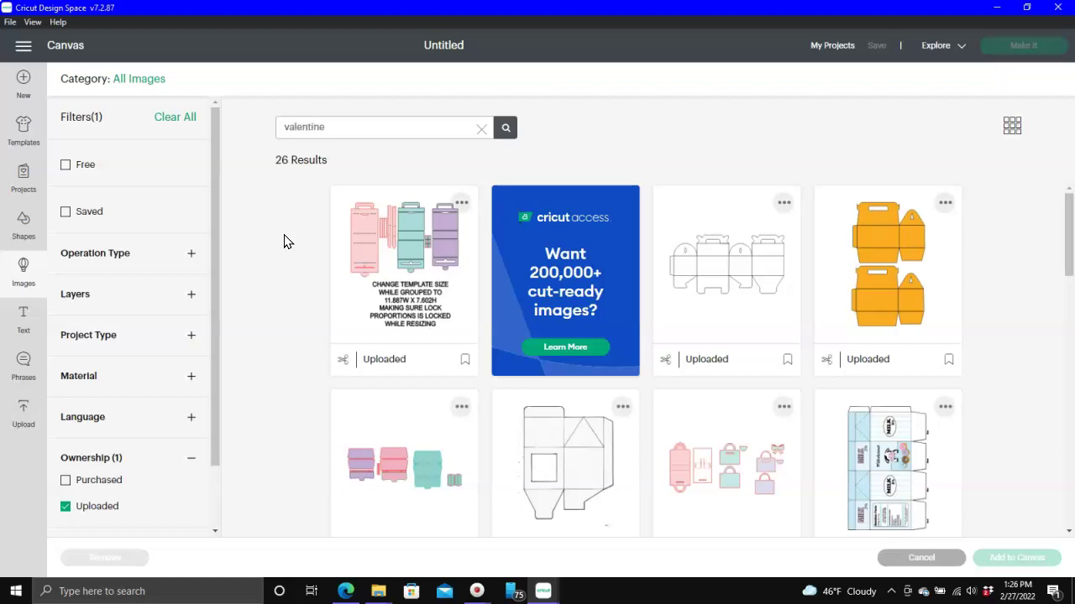
pyautogui.press('Return')
pyautogui.click(295, 251)
pyautogui.click(644, 414)
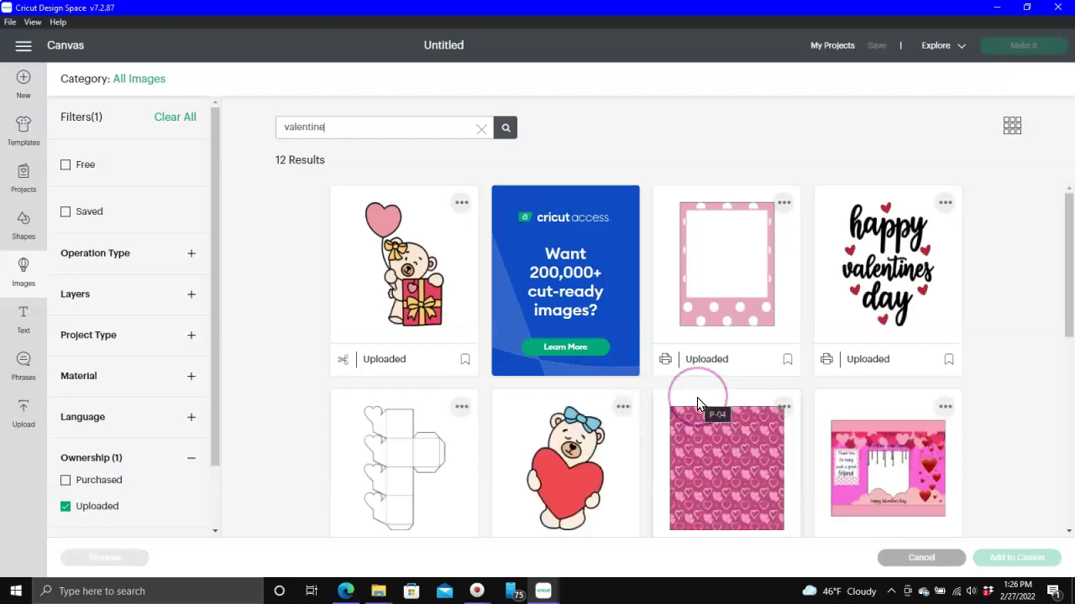
# Step: Look through the uploaded images matching "valentine", down to the end of the results
pyautogui.scroll(-5, 697, 398)
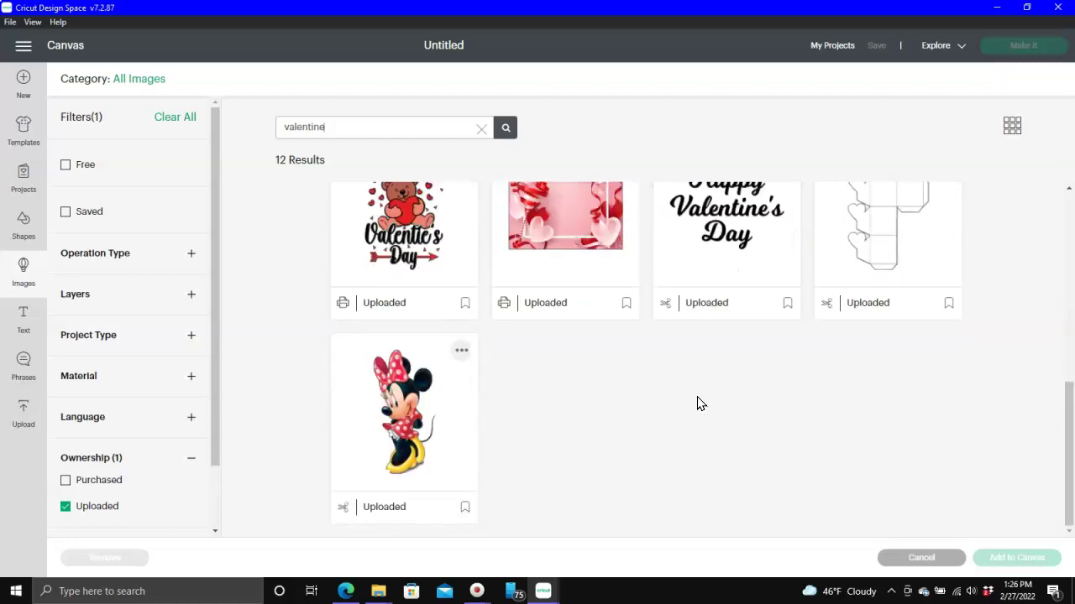
pyautogui.scroll(5, 688, 390)
pyautogui.scroll(-2, 713, 378)
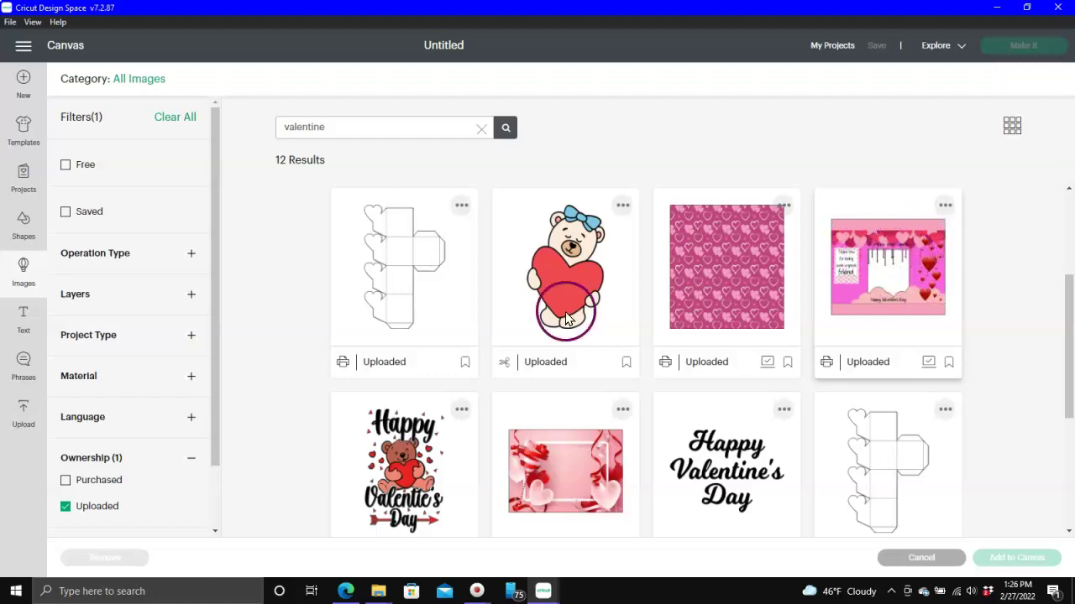
# Step: Search the uploaded images for "balloon" and look through the matching designs
pyautogui.click(343, 126)
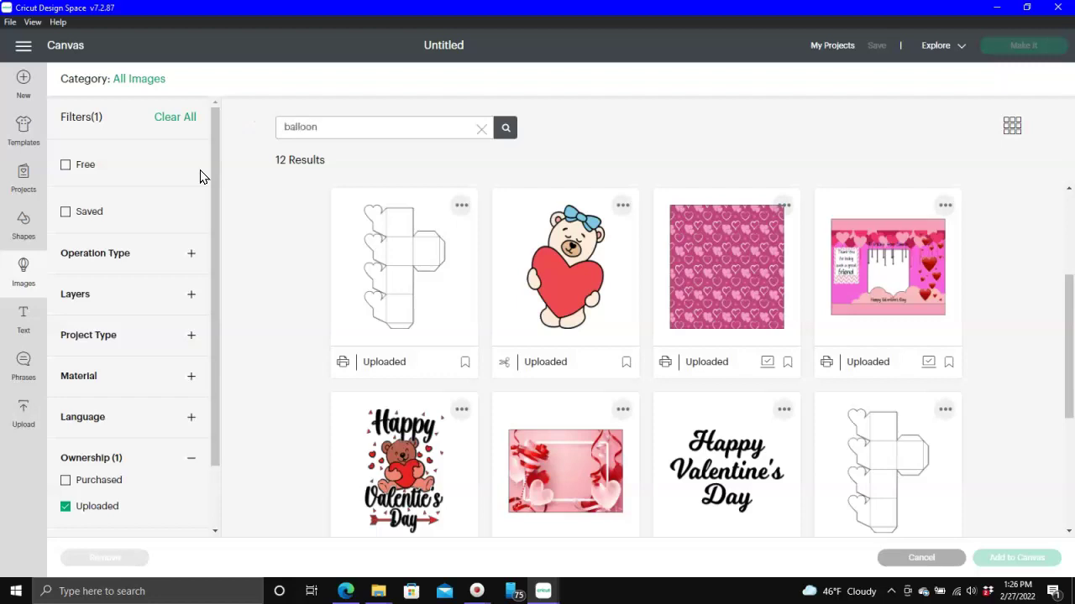
pyautogui.press('Return')
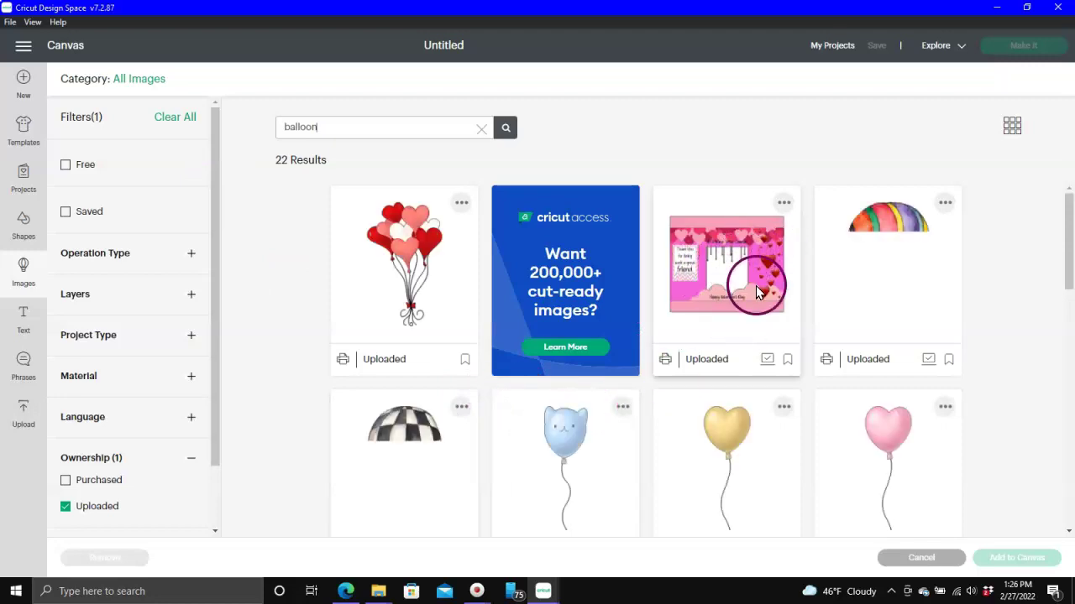
pyautogui.scroll(-5, 758, 292)
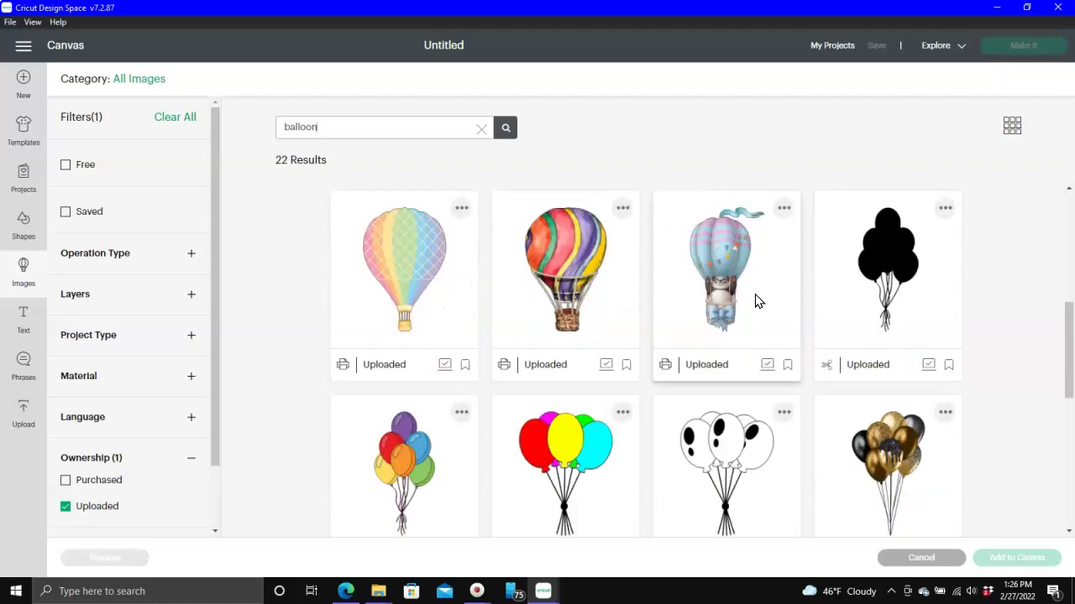
pyautogui.scroll(-5, 694, 319)
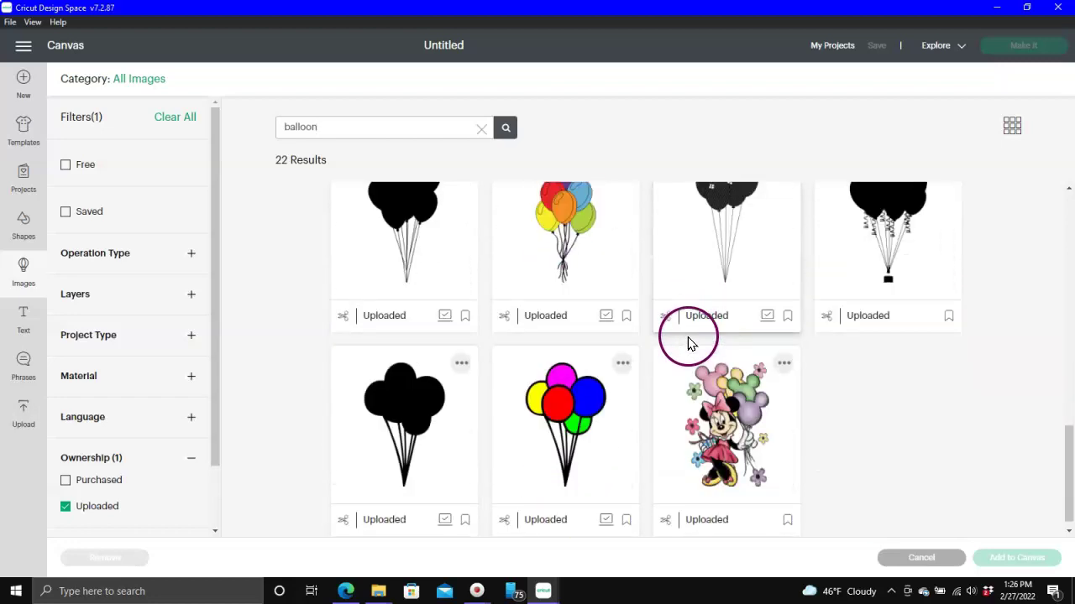
pyautogui.scroll(10, 682, 340)
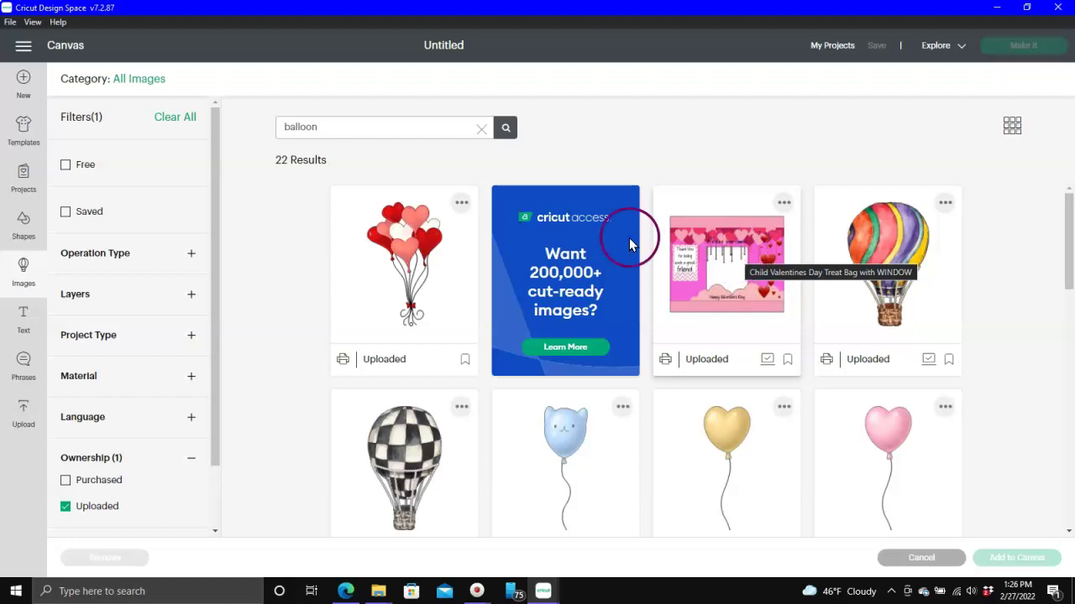
# Step: Replace the search term with "heart" and search the uploaded images for it
pyautogui.moveTo(336, 126); pyautogui.dragTo(269, 139)
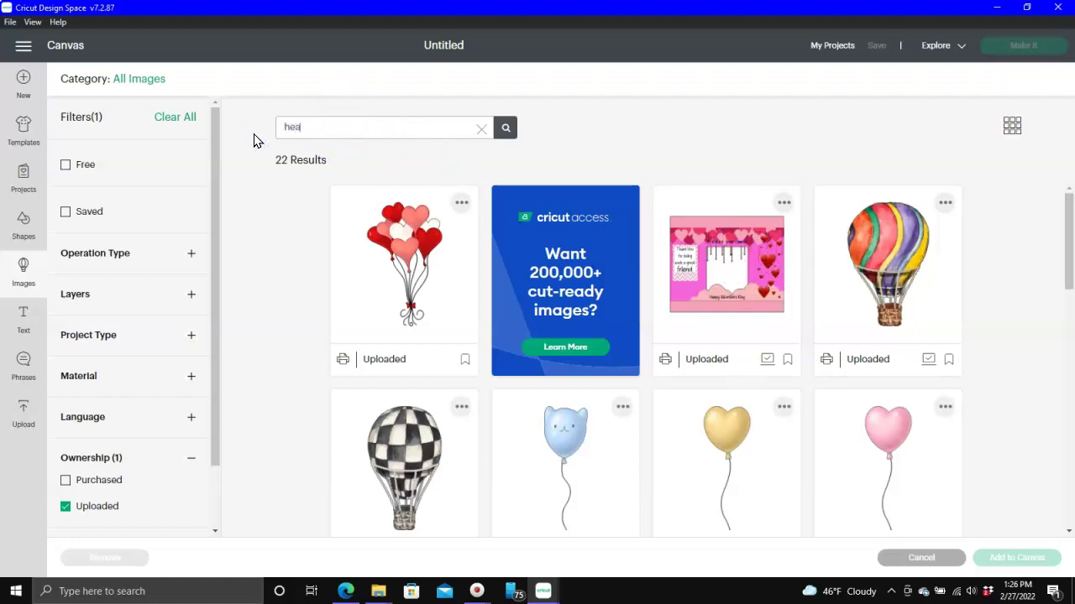
pyautogui.write('heart')
pyautogui.press('Return')
pyautogui.click(359, 353)
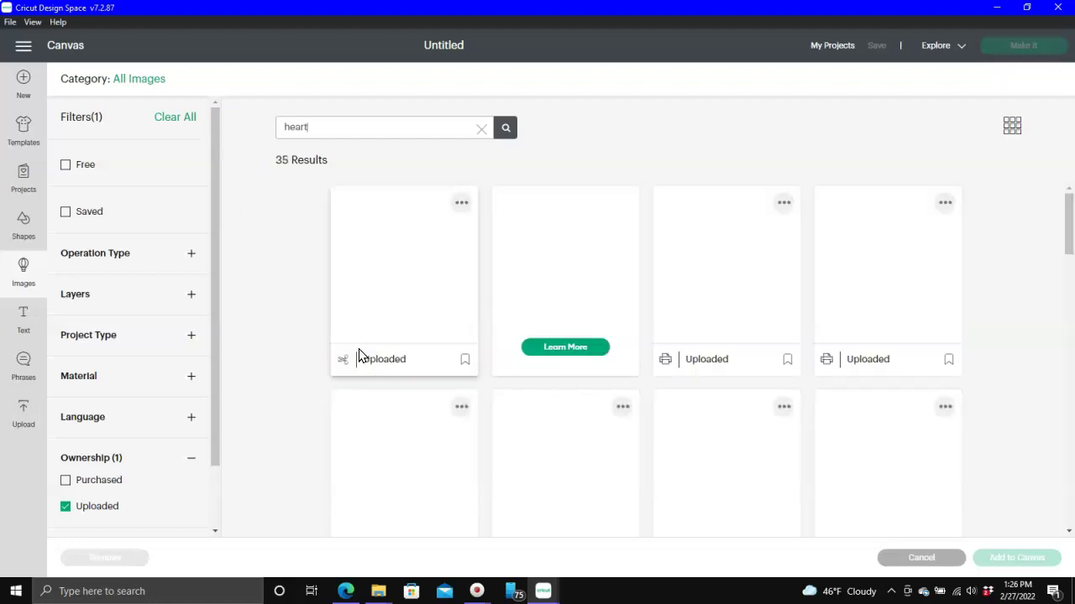
pyautogui.click(682, 468)
# Step: Look through the whole set of heart results, including the templates, bears, plain hearts and patterns
pyautogui.scroll(-4, 705, 457)
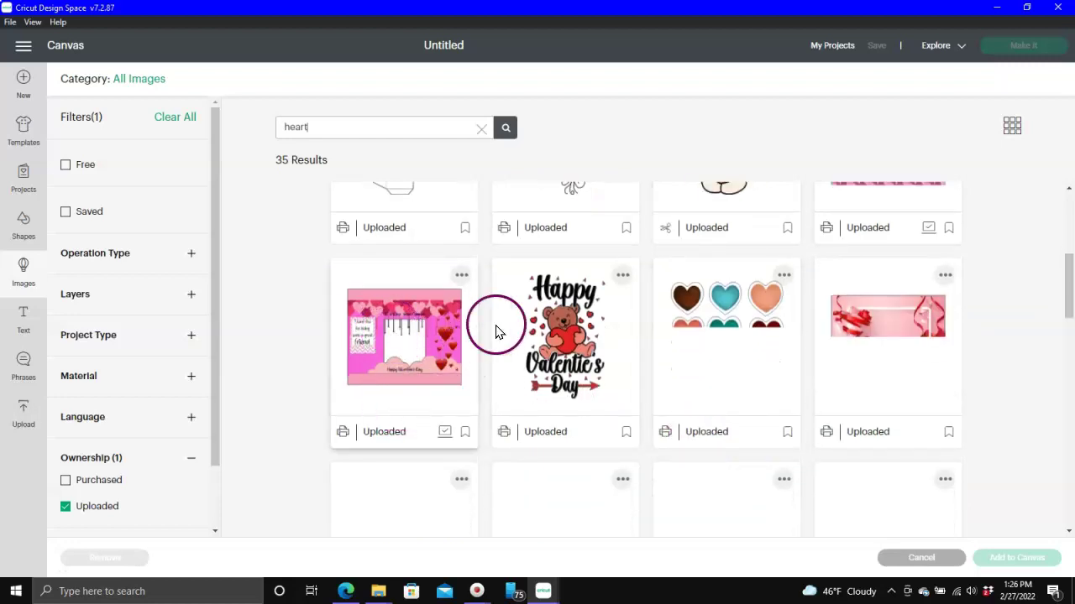
pyautogui.scroll(-3, 609, 339)
pyautogui.scroll(5, 608, 336)
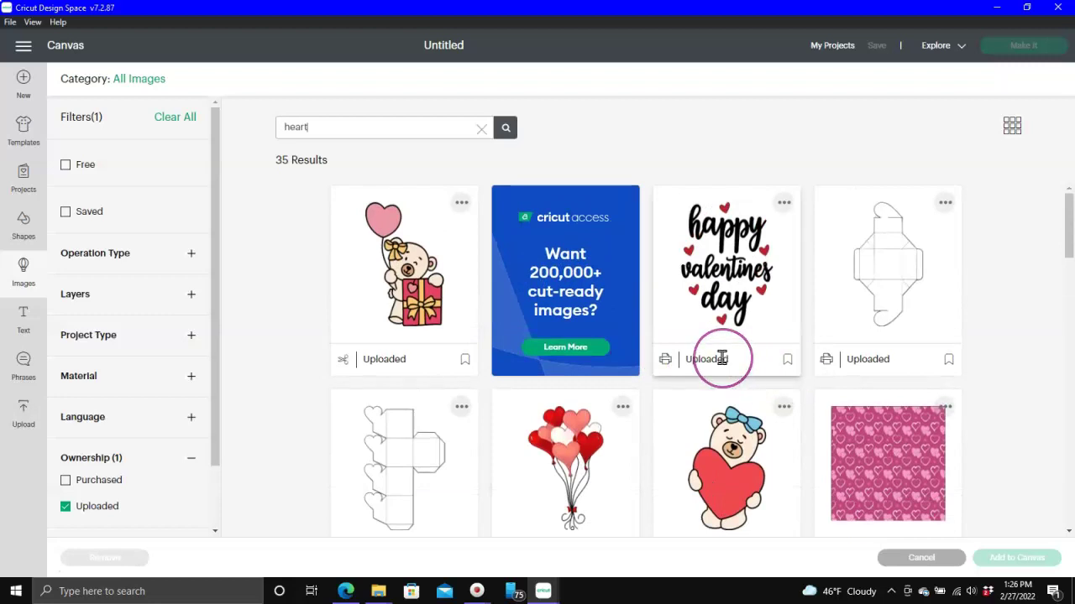
pyautogui.scroll(-3, 722, 358)
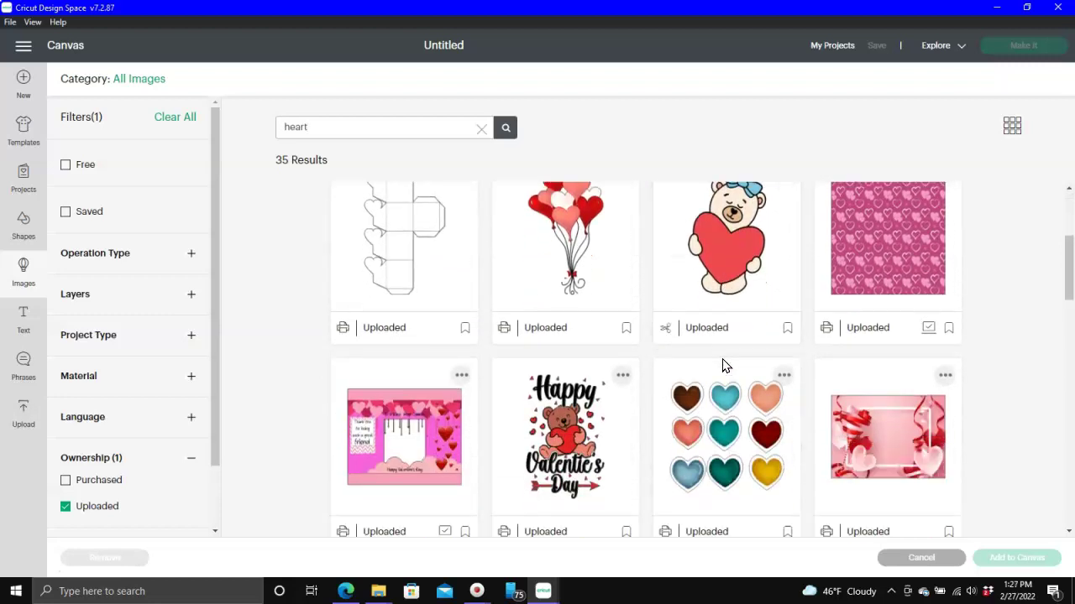
pyautogui.scroll(-5, 722, 365)
pyautogui.scroll(2, 722, 365)
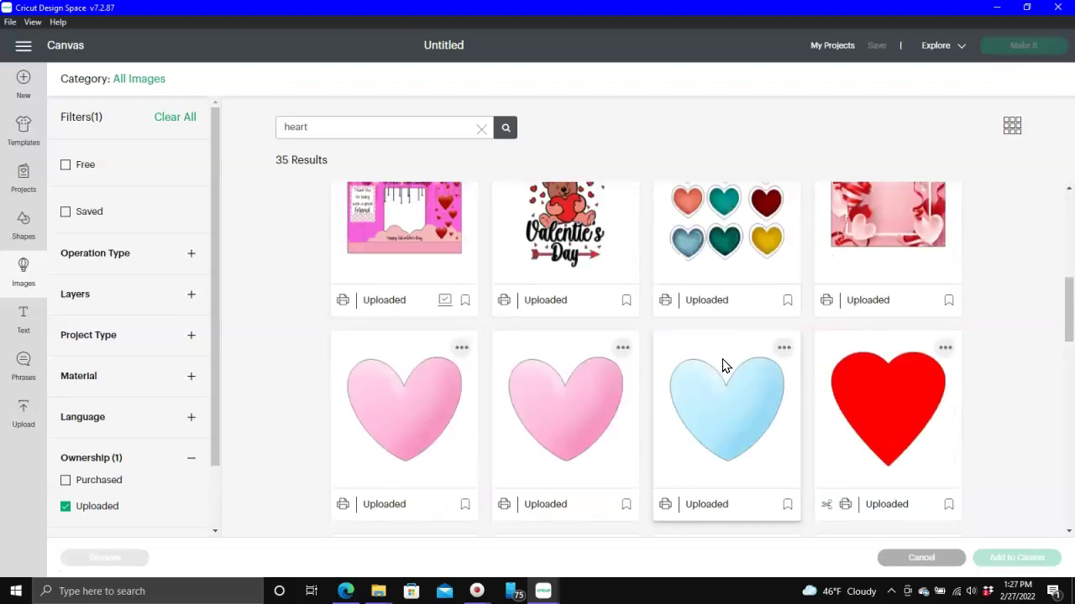
pyautogui.scroll(3, 722, 359)
pyautogui.scroll(-5, 722, 359)
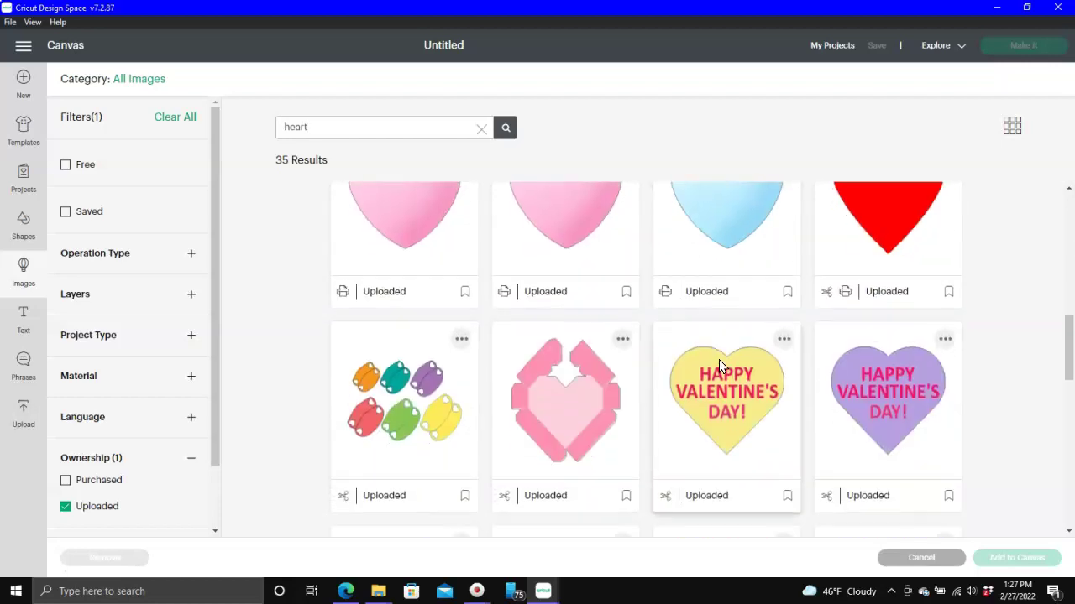
pyautogui.scroll(-2, 719, 359)
pyautogui.scroll(-3, 676, 379)
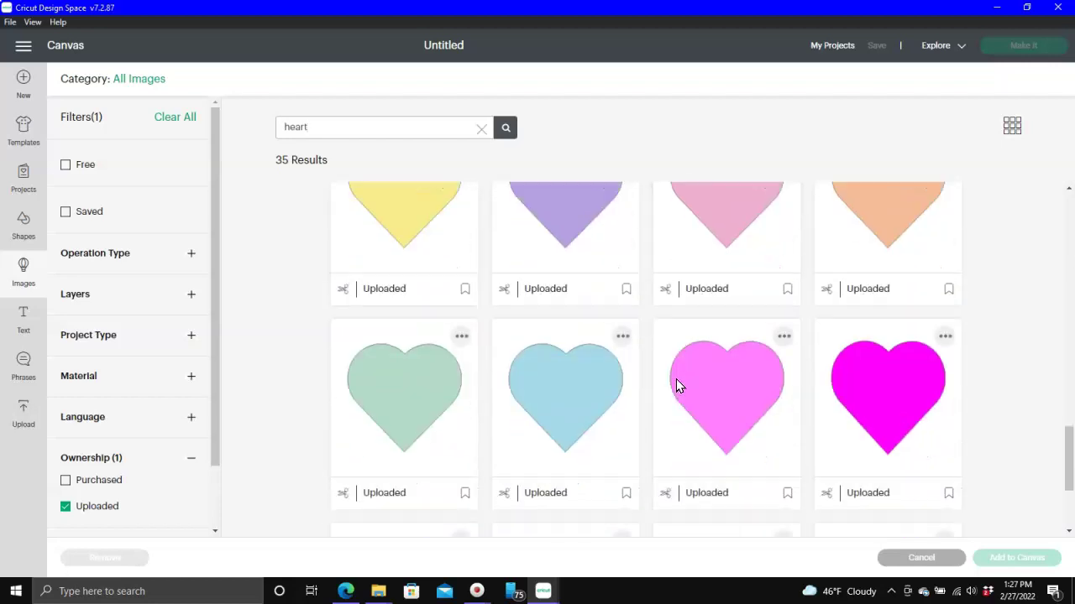
pyautogui.scroll(-2, 680, 387)
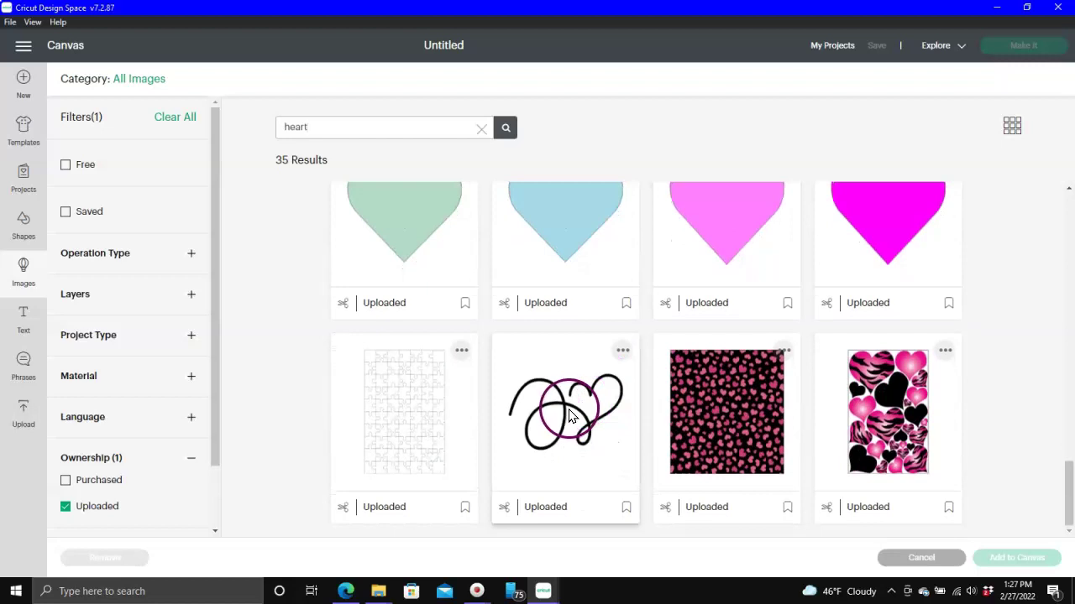
pyautogui.scroll(10, 546, 413)
pyautogui.scroll(2, 545, 411)
pyautogui.scroll(-5, 546, 407)
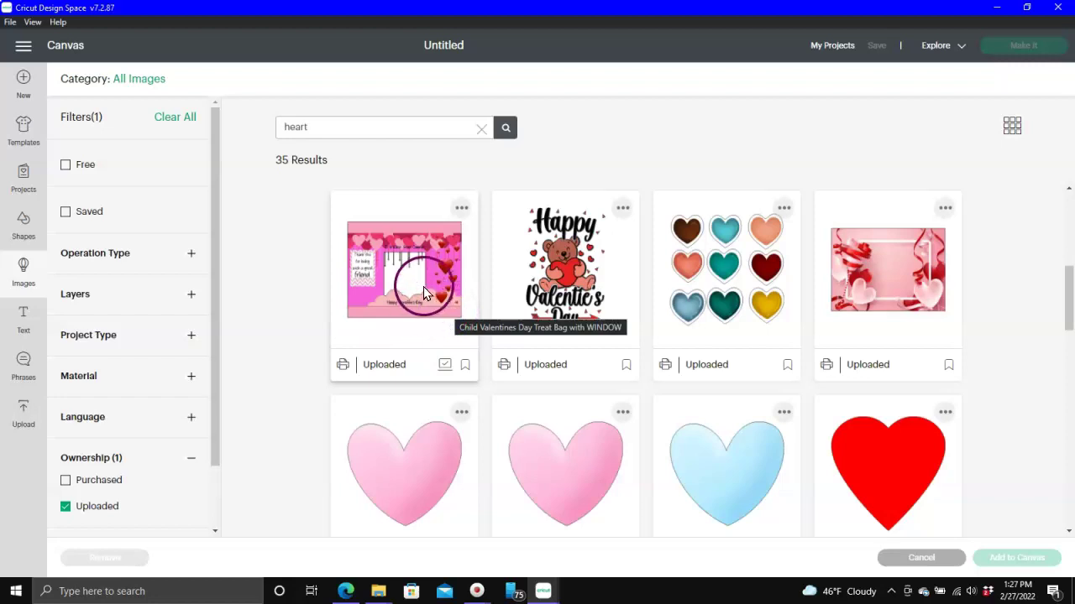
pyautogui.scroll(1, 419, 294)
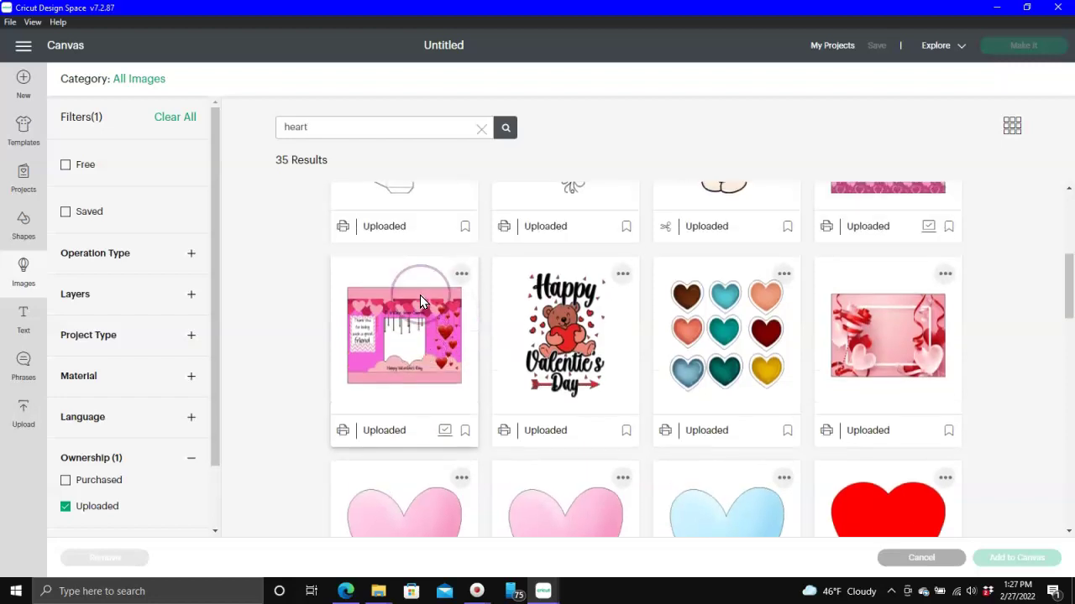
pyautogui.scroll(5, 420, 295)
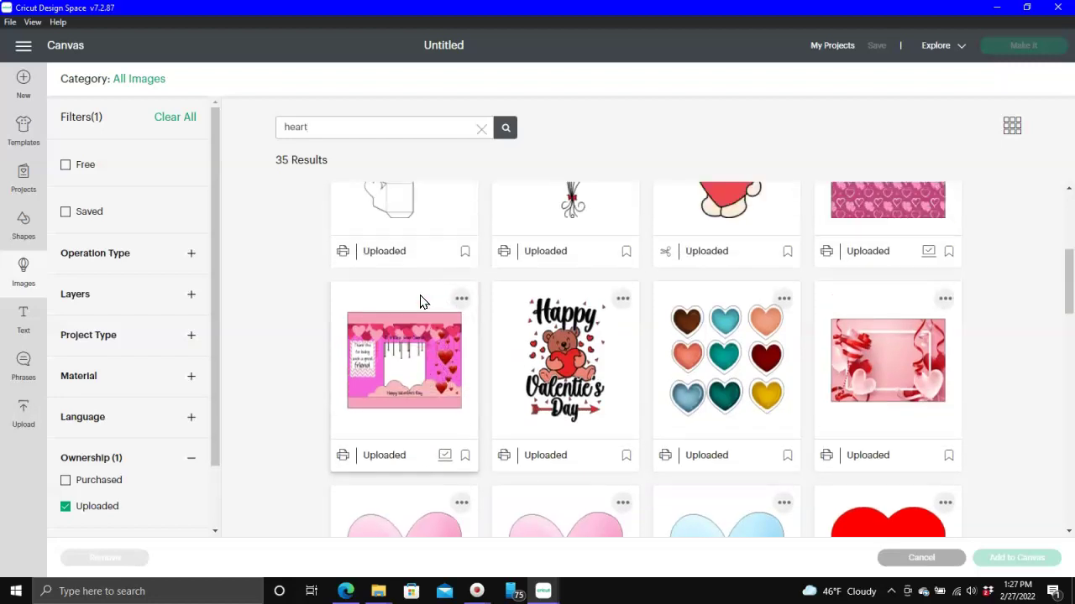
# Step: Replace the search term with "car" and search the uploaded images for it
pyautogui.click(330, 98)
pyautogui.click(319, 120)
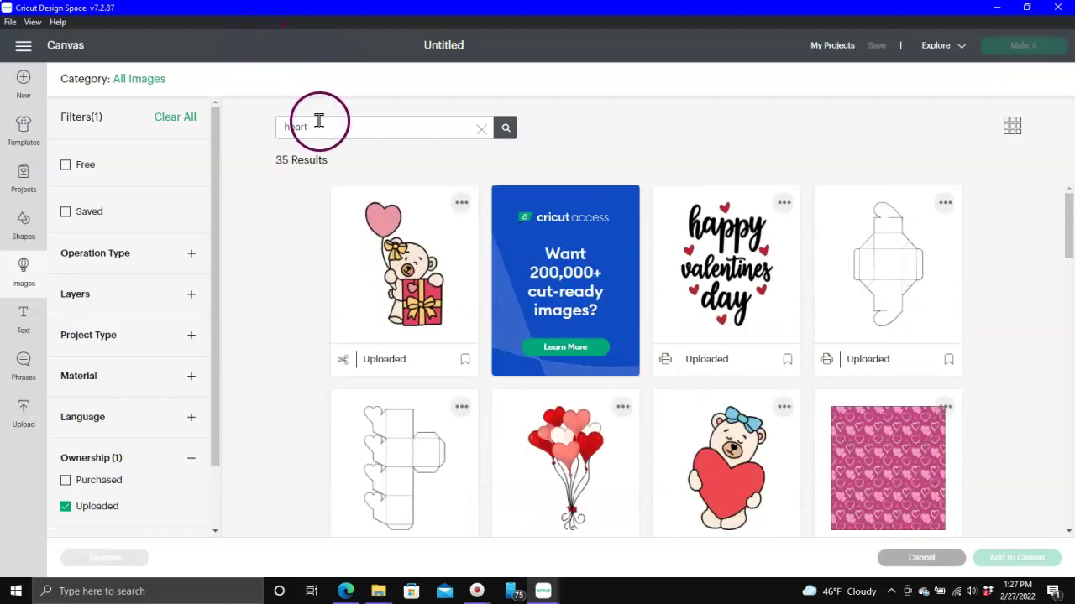
pyautogui.click(324, 200)
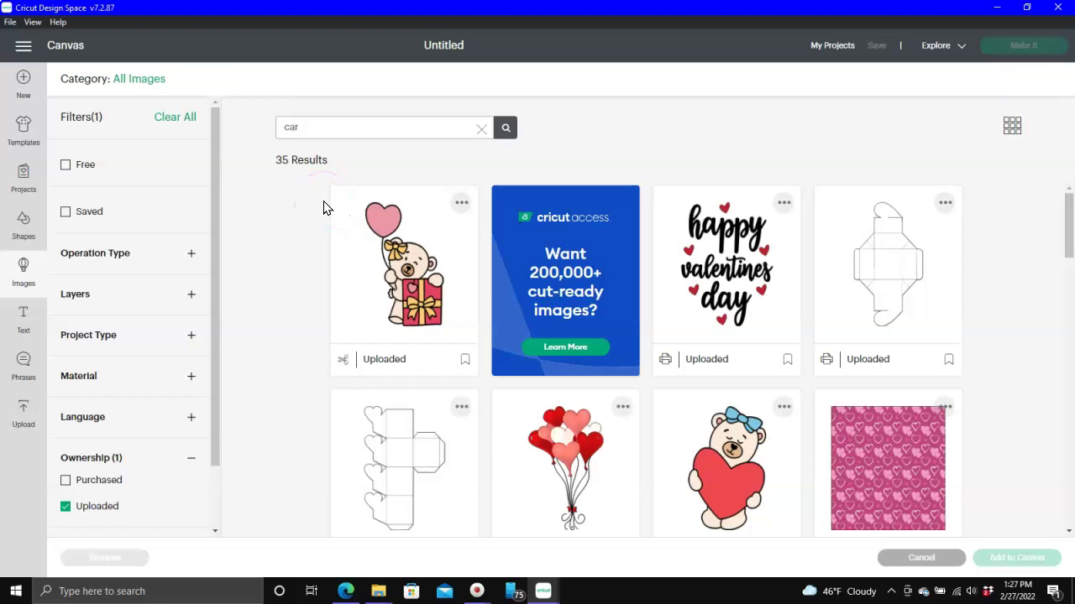
pyautogui.press('Return')
pyautogui.click(311, 216)
pyautogui.click(442, 356)
pyautogui.click(459, 341)
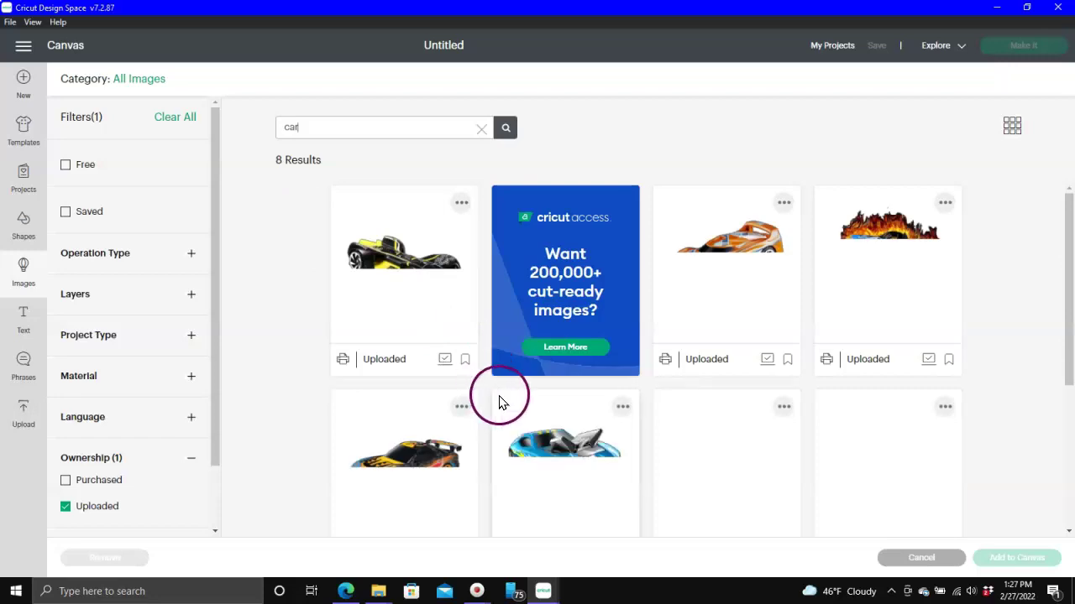
# Step: Look through all the uploaded car images in the search results
pyautogui.scroll(-3, 671, 355)
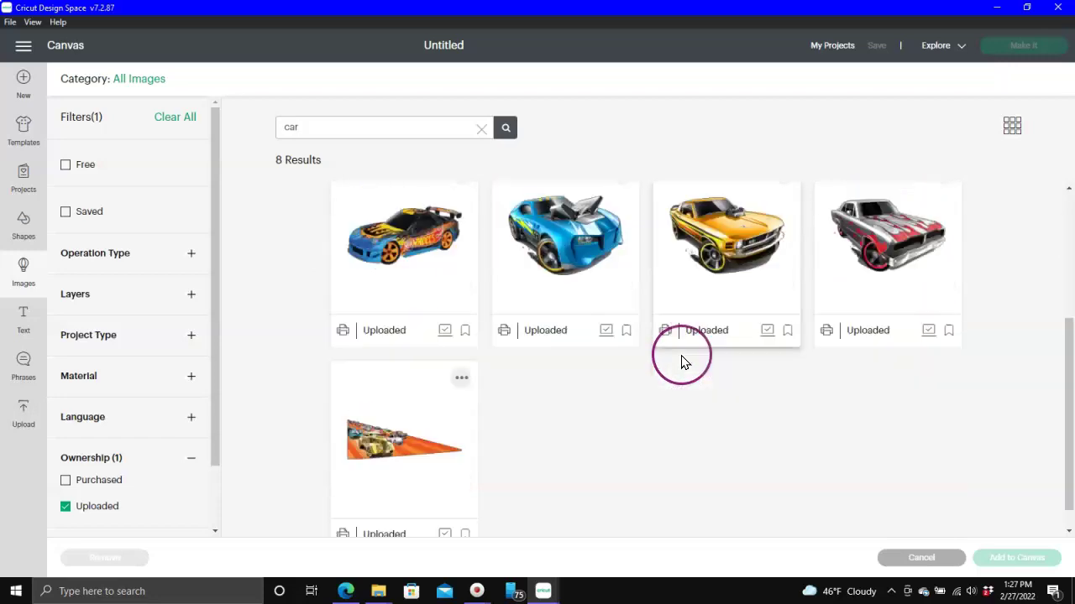
pyautogui.scroll(3, 681, 361)
pyautogui.click(734, 344)
pyautogui.click(780, 314)
pyautogui.scroll(-3, 780, 317)
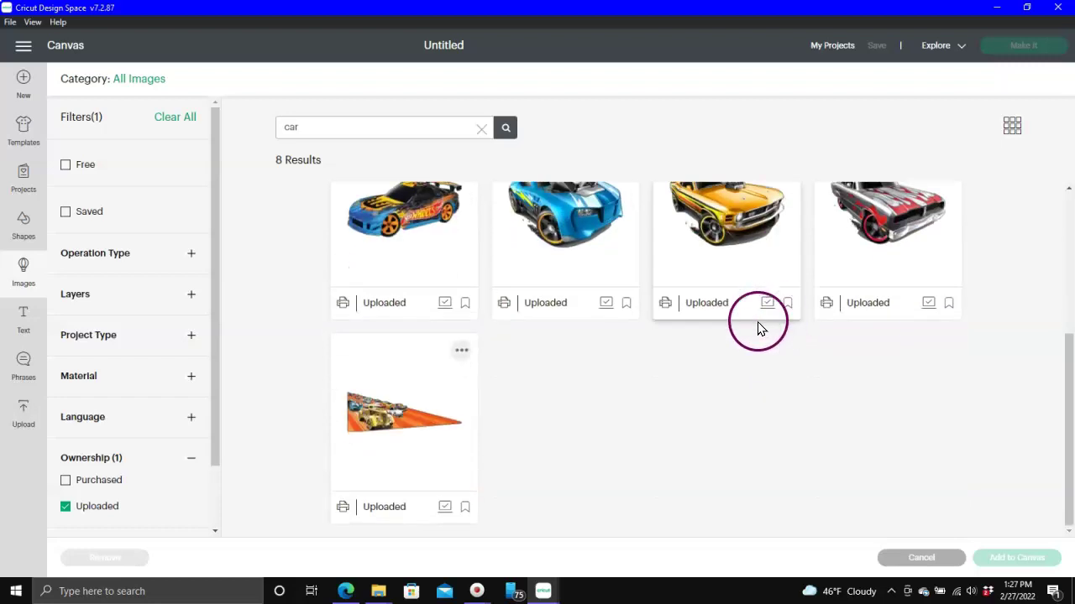
pyautogui.scroll(3, 487, 413)
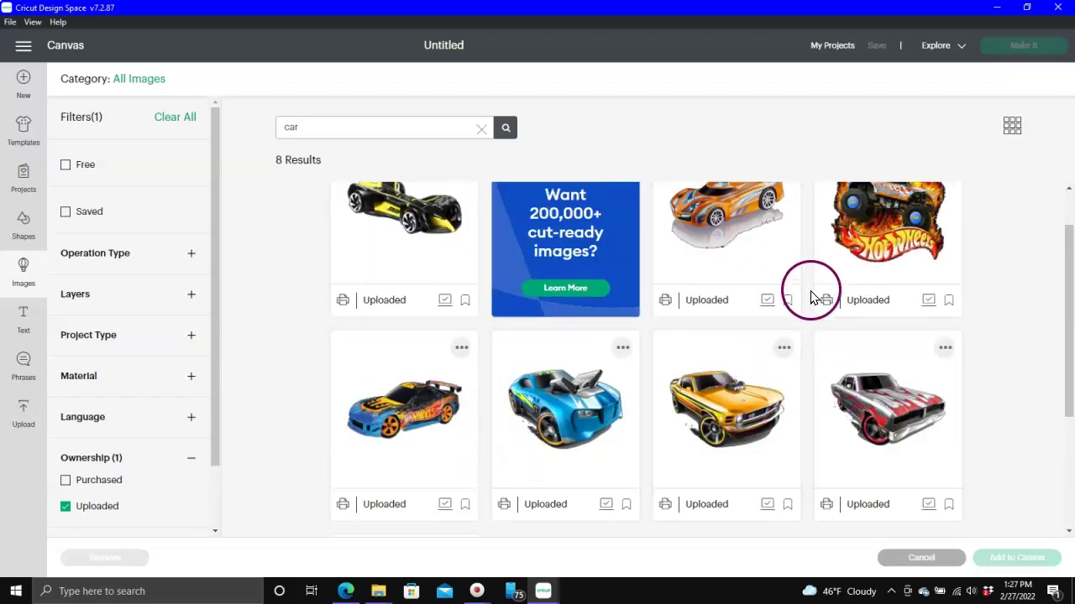
pyautogui.scroll(1, 811, 295)
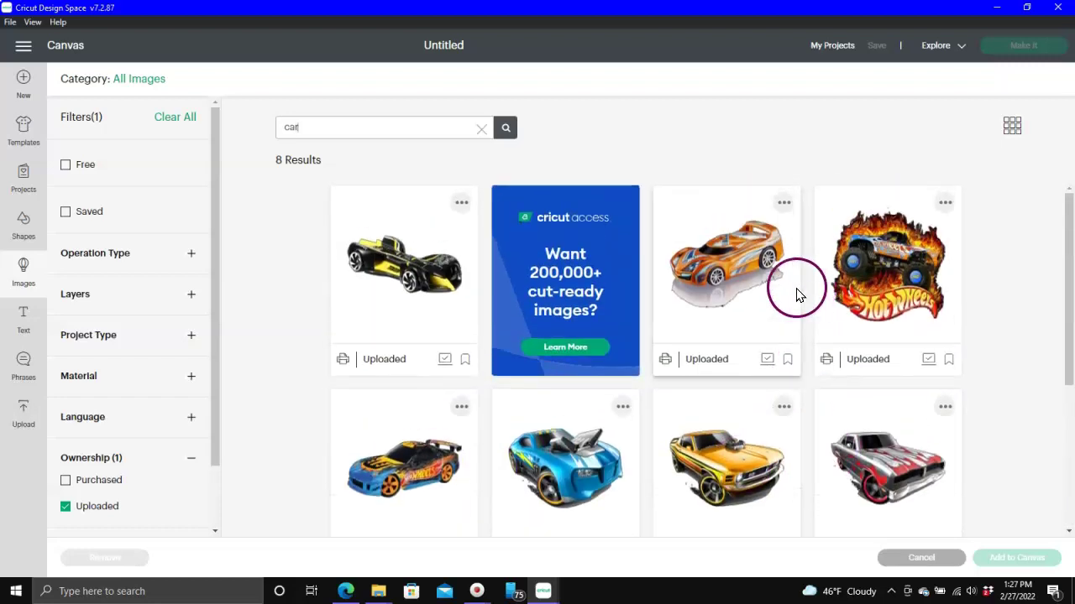
# Step: Search the uploaded images for "template" again and review the matching box and suitcase templates
pyautogui.doubleClick(314, 121)
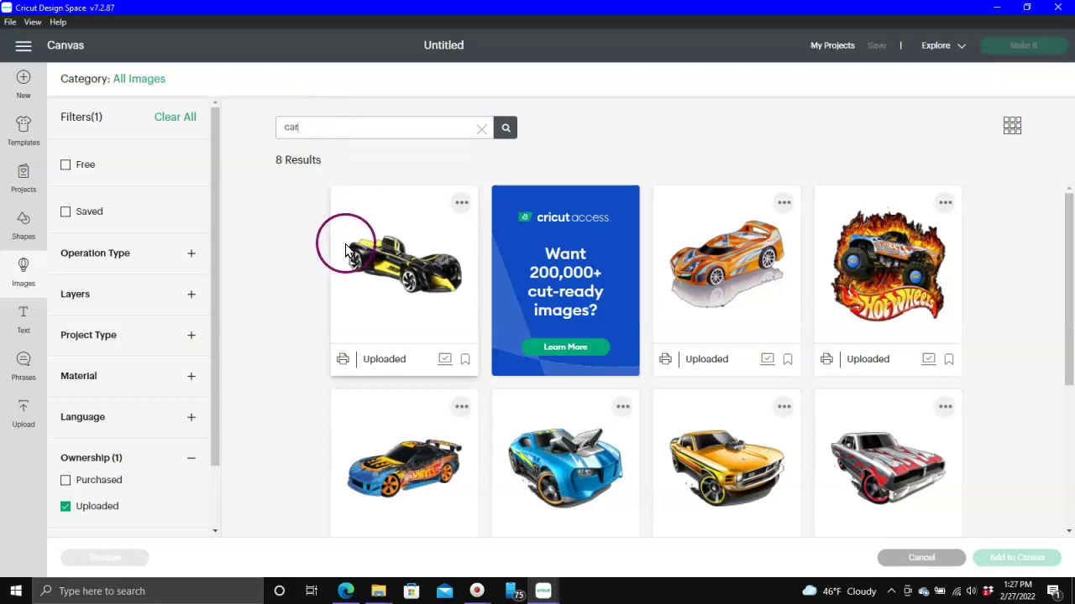
pyautogui.moveTo(335, 129); pyautogui.dragTo(255, 128)
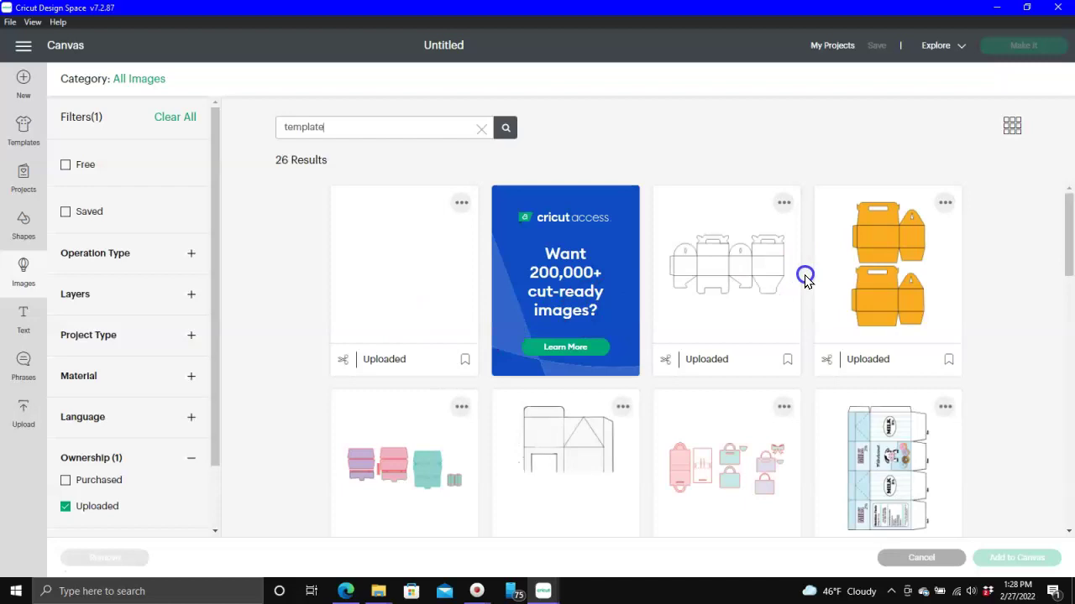
pyautogui.scroll(-3, 727, 283)
pyautogui.scroll(3, 741, 338)
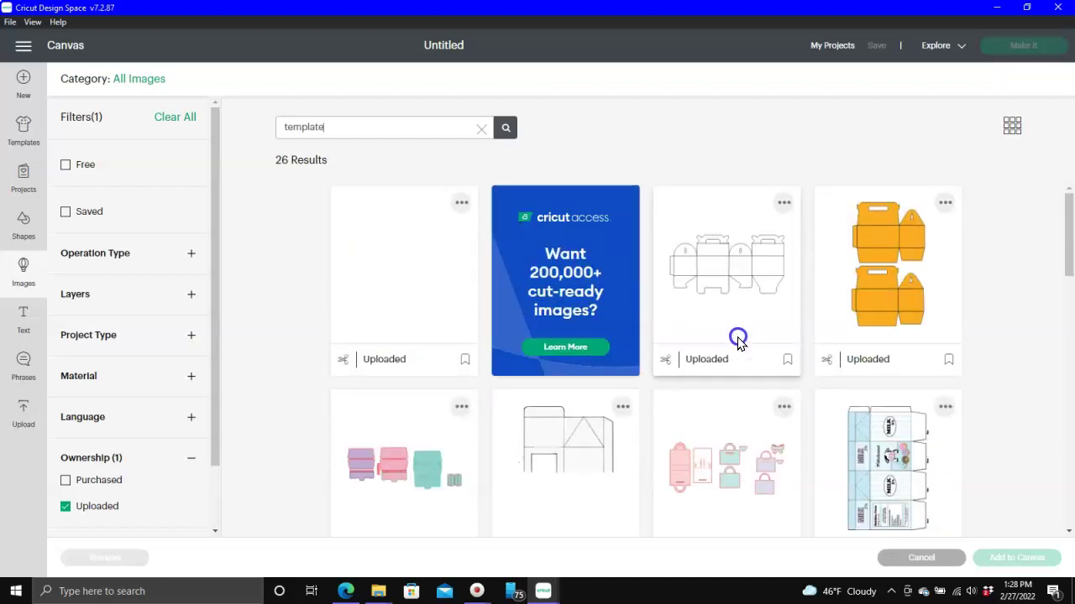
pyautogui.scroll(-3, 778, 277)
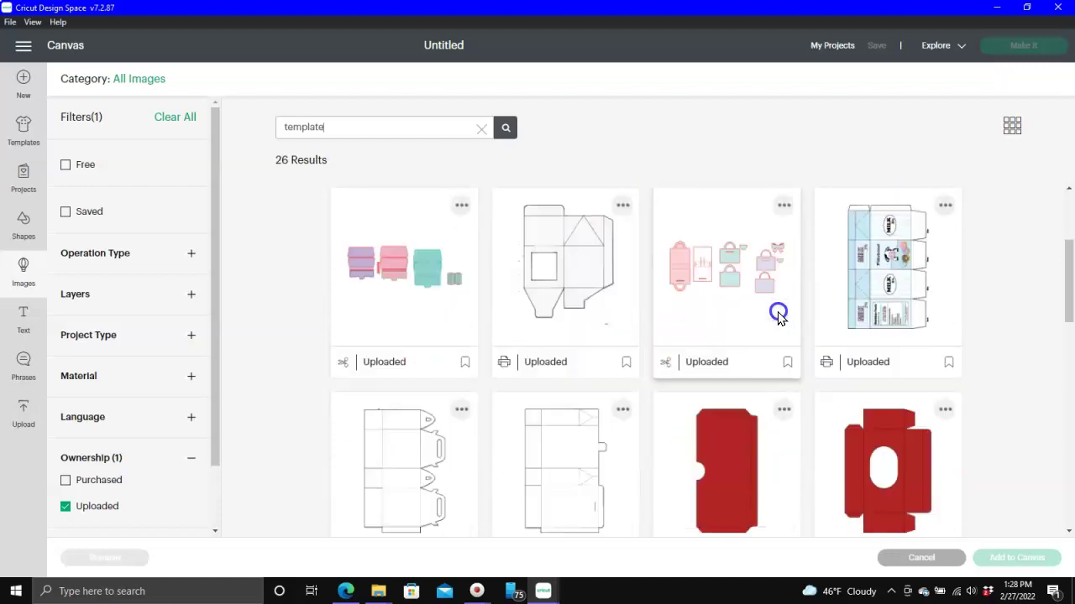
pyautogui.scroll(3, 671, 277)
pyautogui.click(569, 250)
pyautogui.click(371, 119)
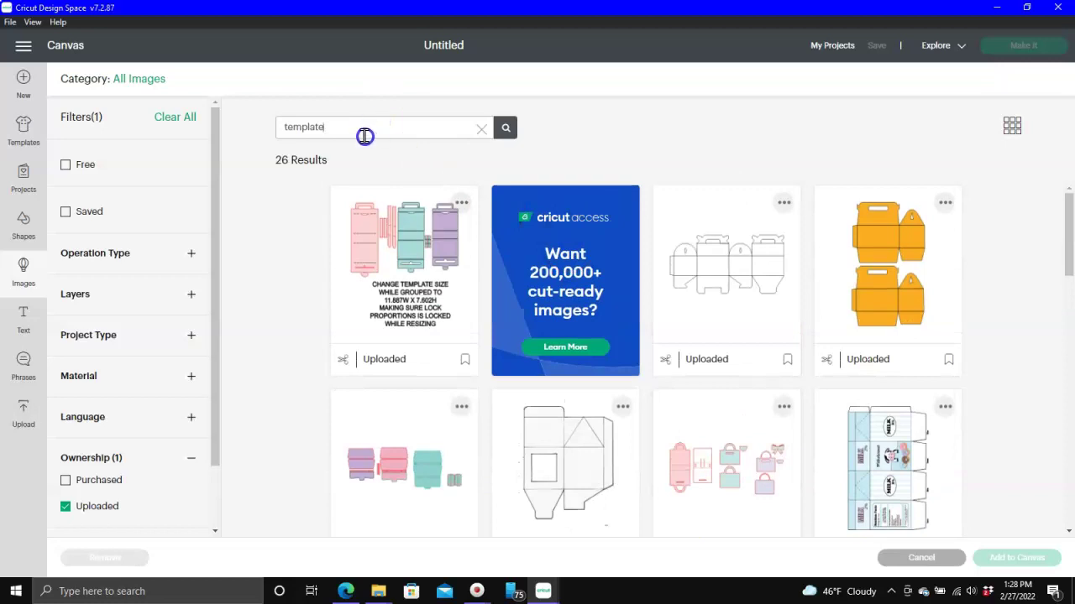
pyautogui.scroll(-3, 804, 421)
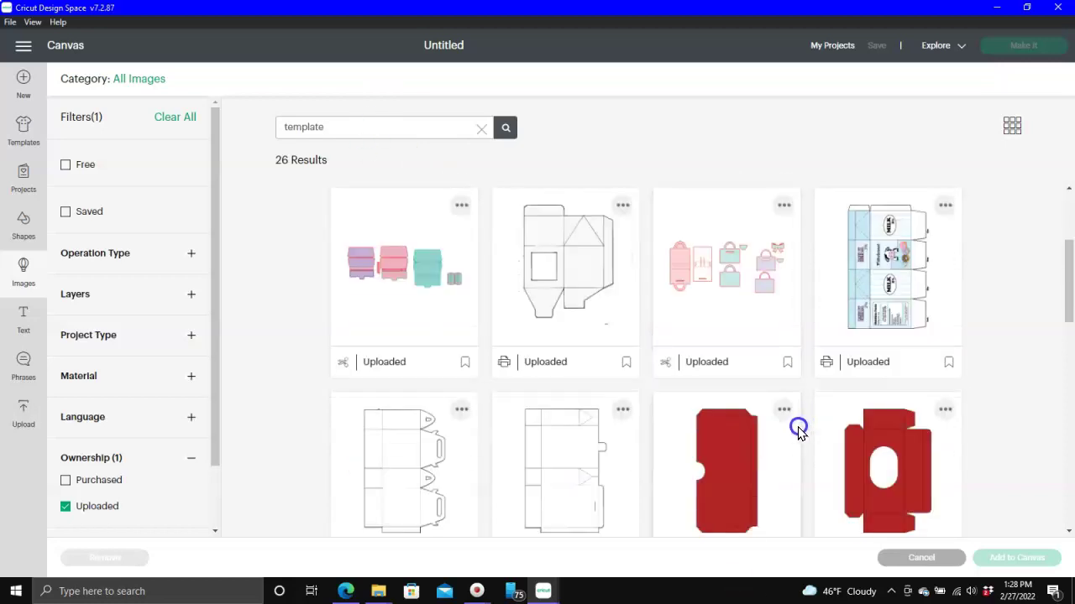
pyautogui.scroll(1, 617, 447)
pyautogui.scroll(2, 616, 451)
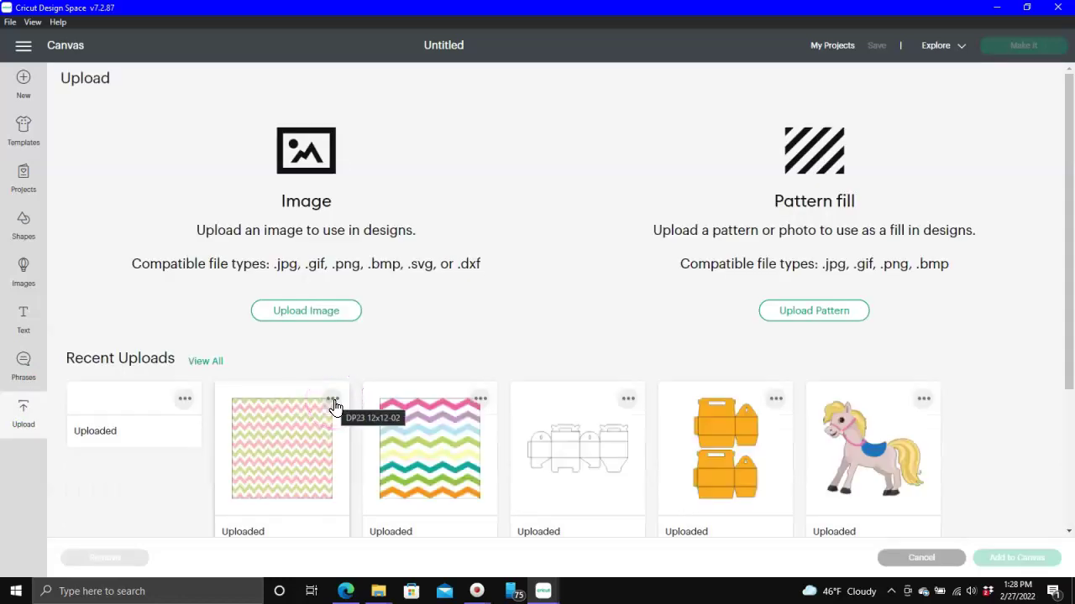
# Step: Select the suitcase lollipop holder template among the recent uploads and add it to the canvas
pyautogui.click(117, 437)
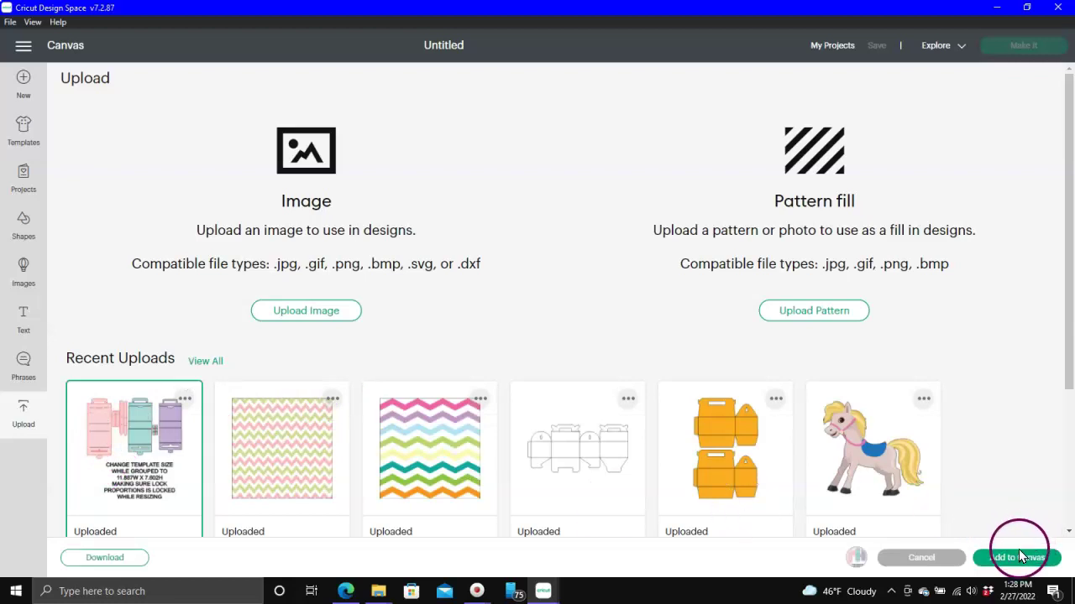
pyautogui.click(536, 333)
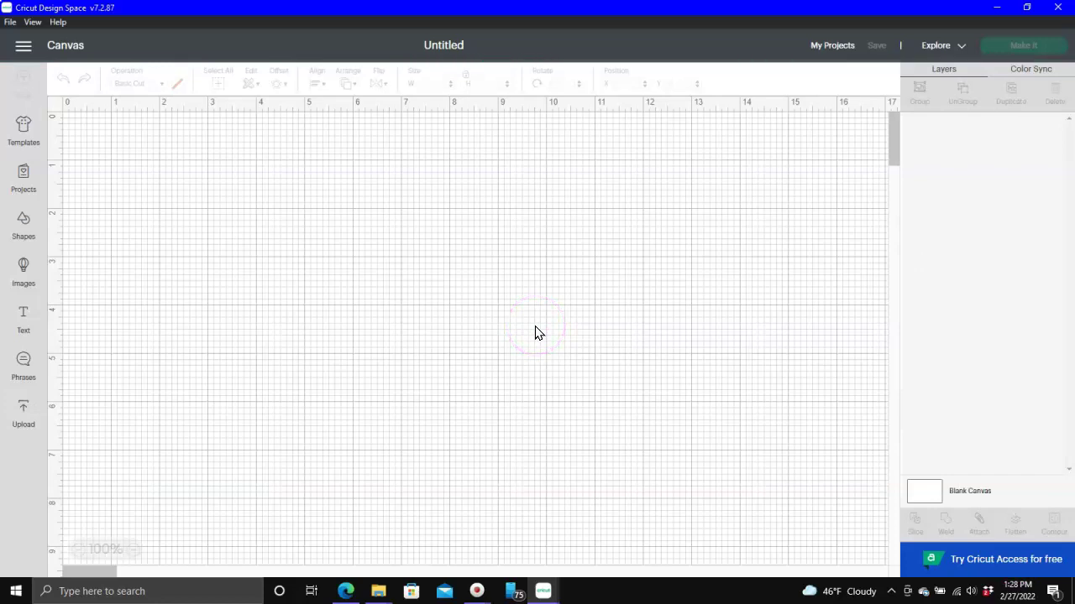
# Step: Bring the off-canvas suitcase template into view by setting its position to X 0.028 and Y 0
pyautogui.click(632, 252)
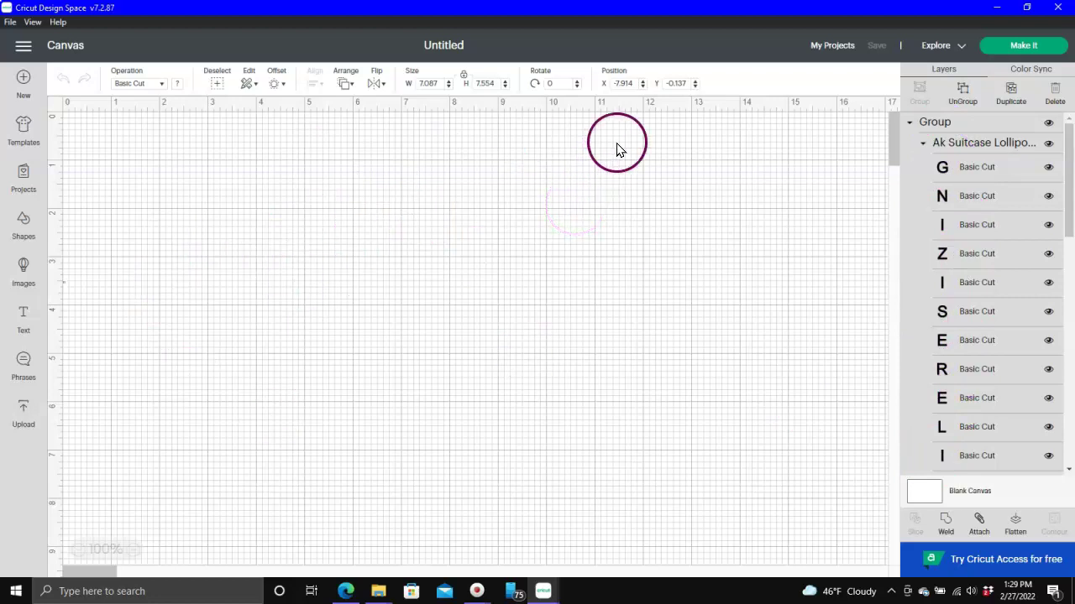
pyautogui.click(618, 83)
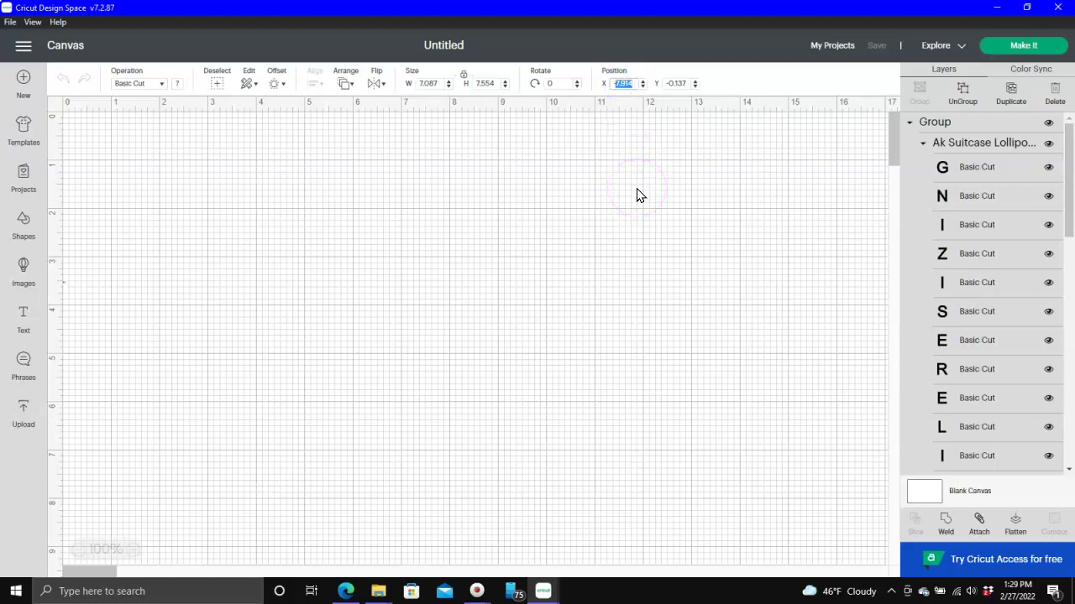
pyautogui.press('Return')
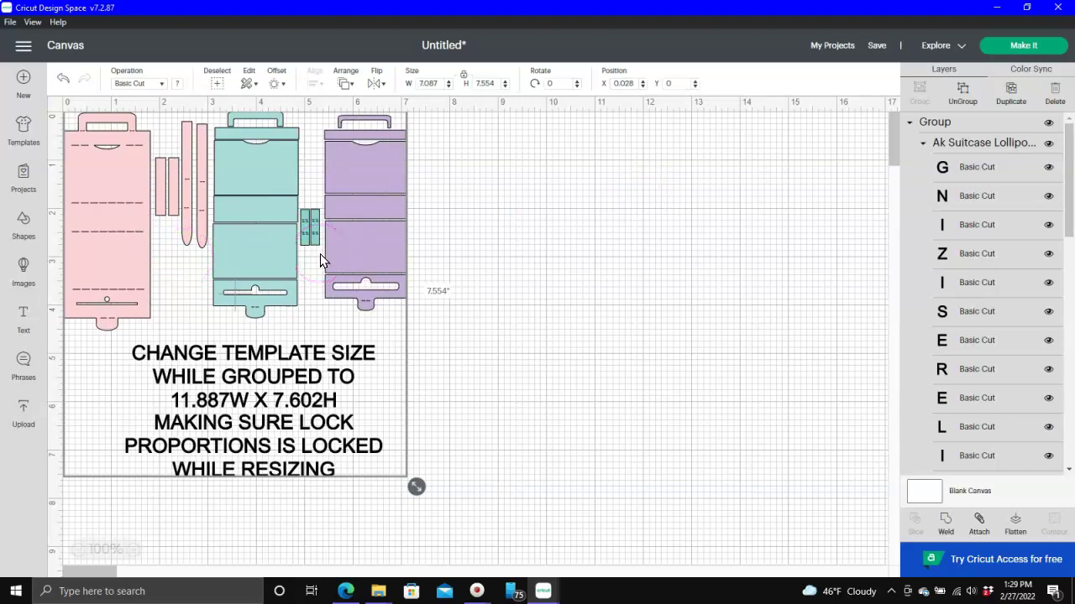
pyautogui.click(216, 224)
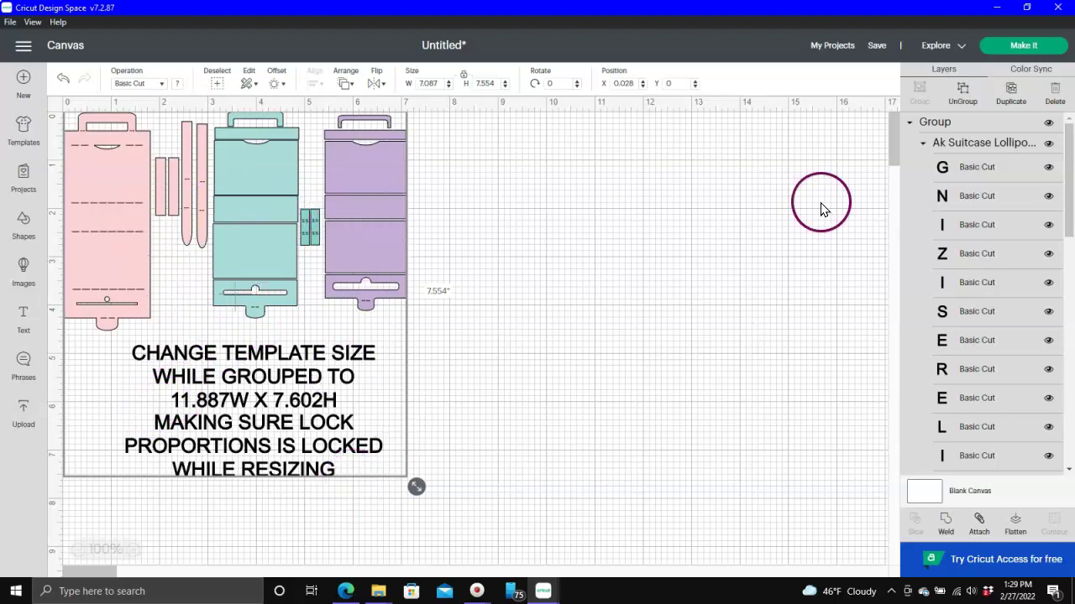
# Step: Ungroup the template and move the sizing instruction text onto blank canvas beside the purple pieces, at about X 9.5, Y 1.2
pyautogui.click(973, 90)
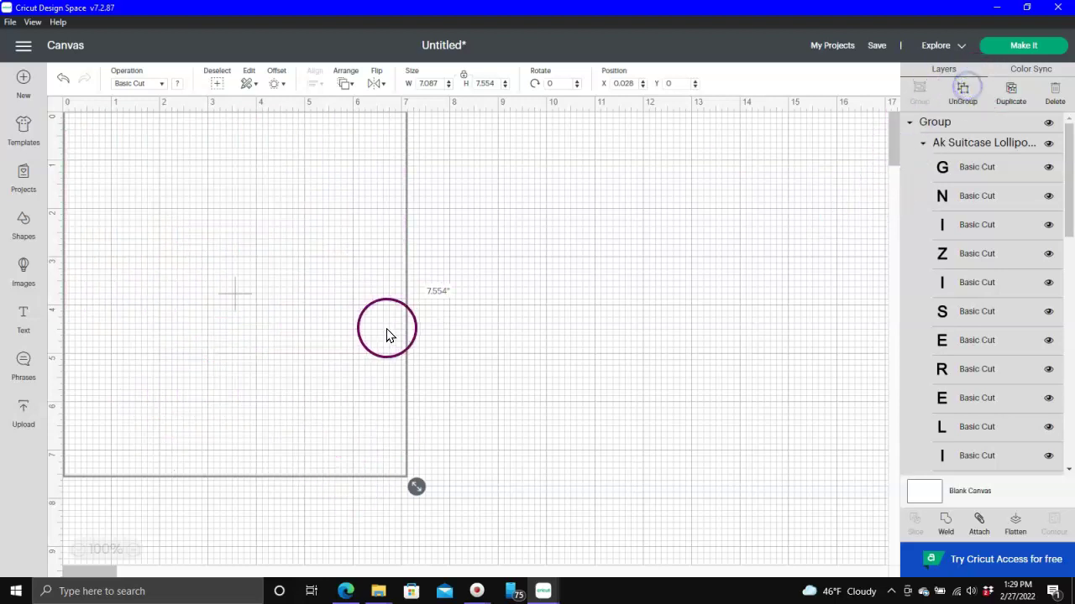
pyautogui.click(517, 358)
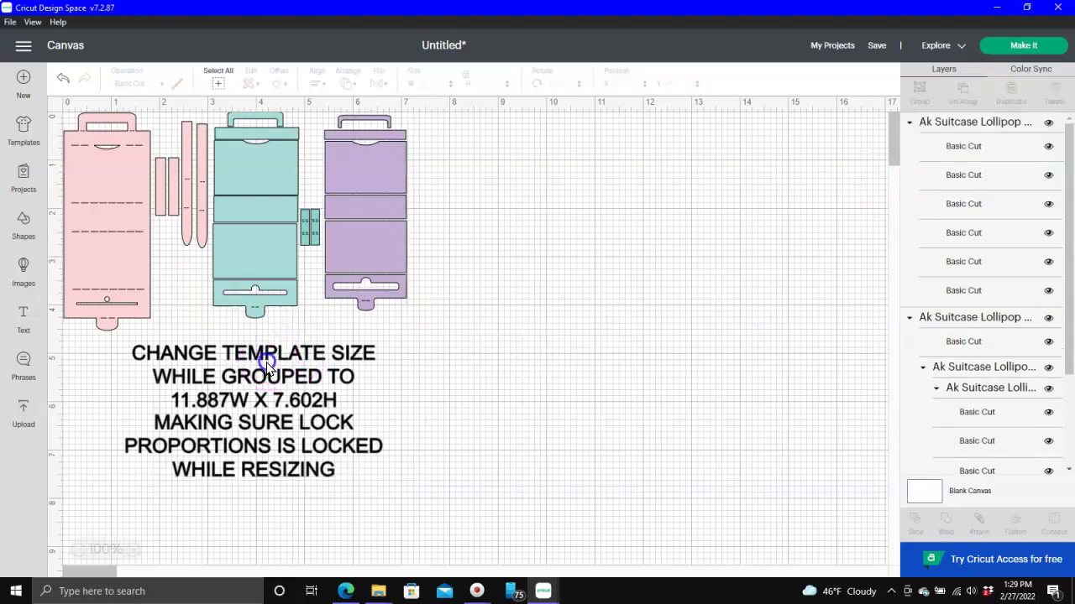
pyautogui.click(245, 380)
pyautogui.moveTo(244, 378); pyautogui.dragTo(638, 203)
# Step: Resize the grouped suitcase template to 11.887 wide with its proportions locked
pyautogui.click(241, 204)
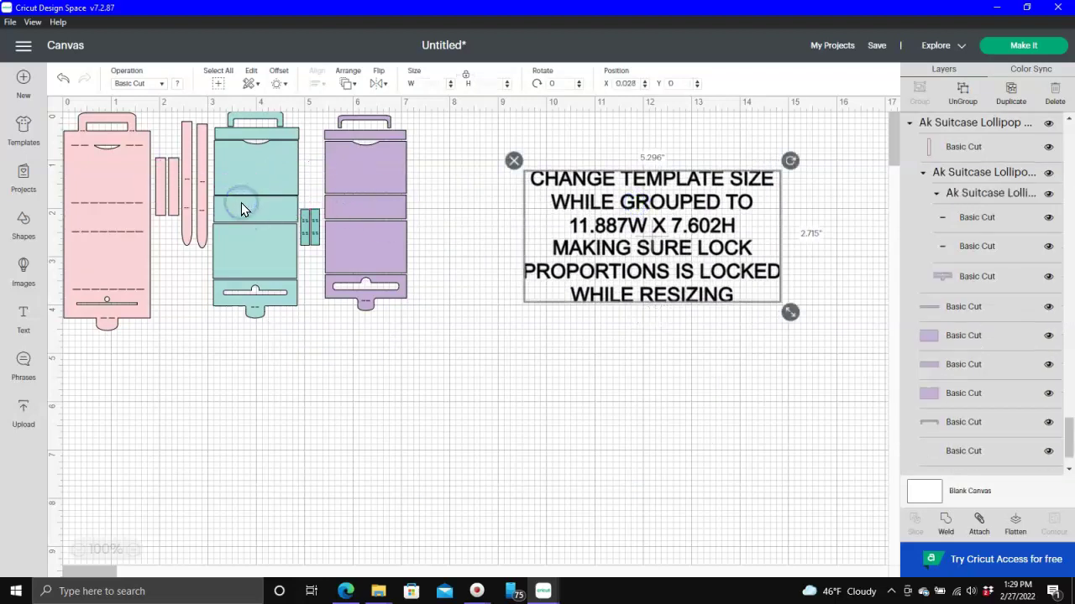
pyautogui.click(569, 231)
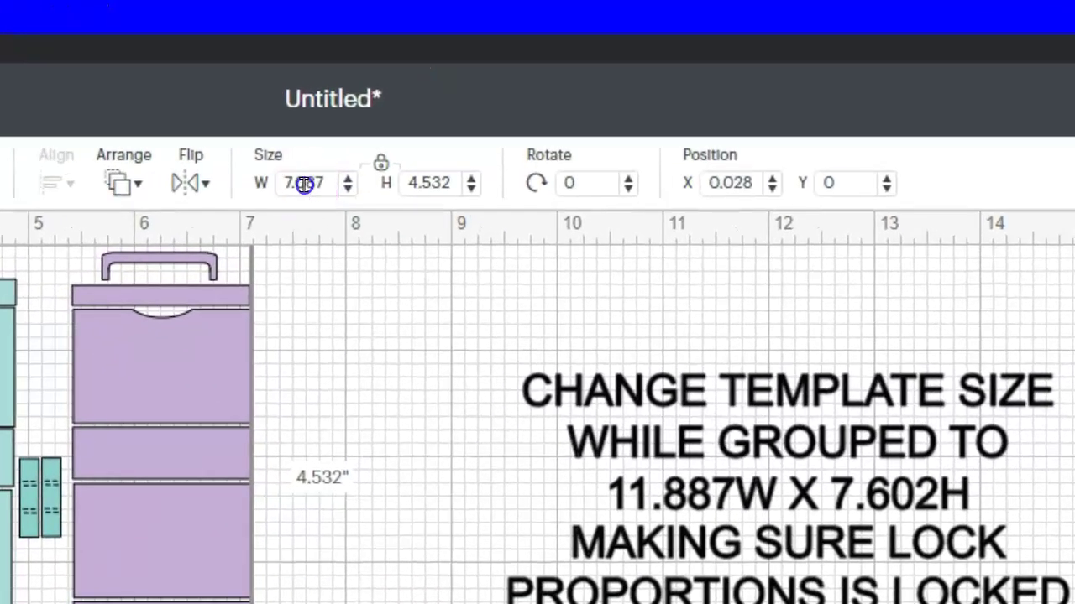
pyautogui.click(304, 184)
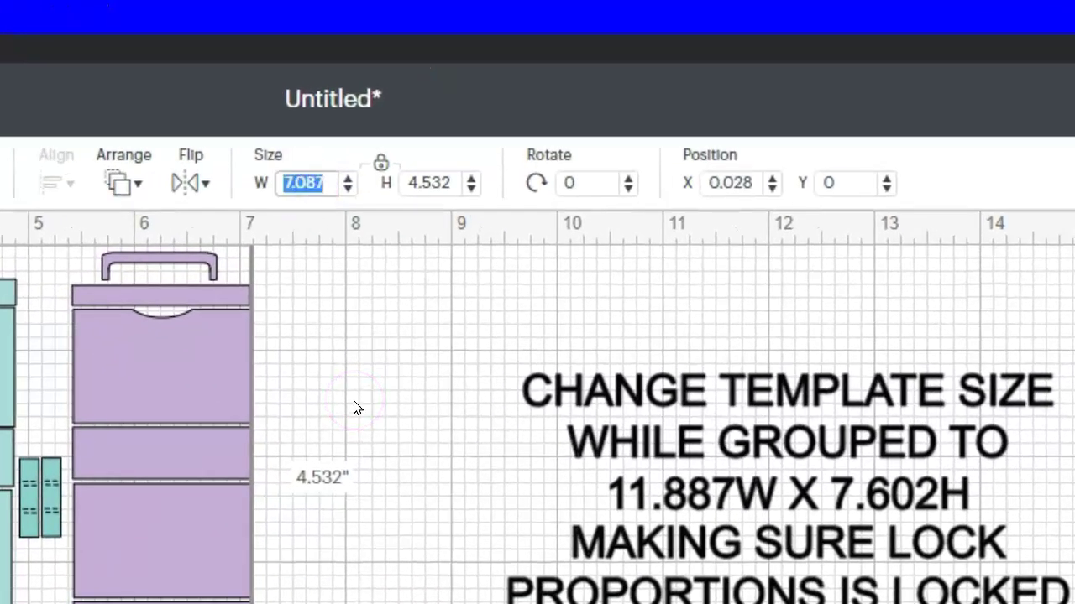
pyautogui.write('11.887')
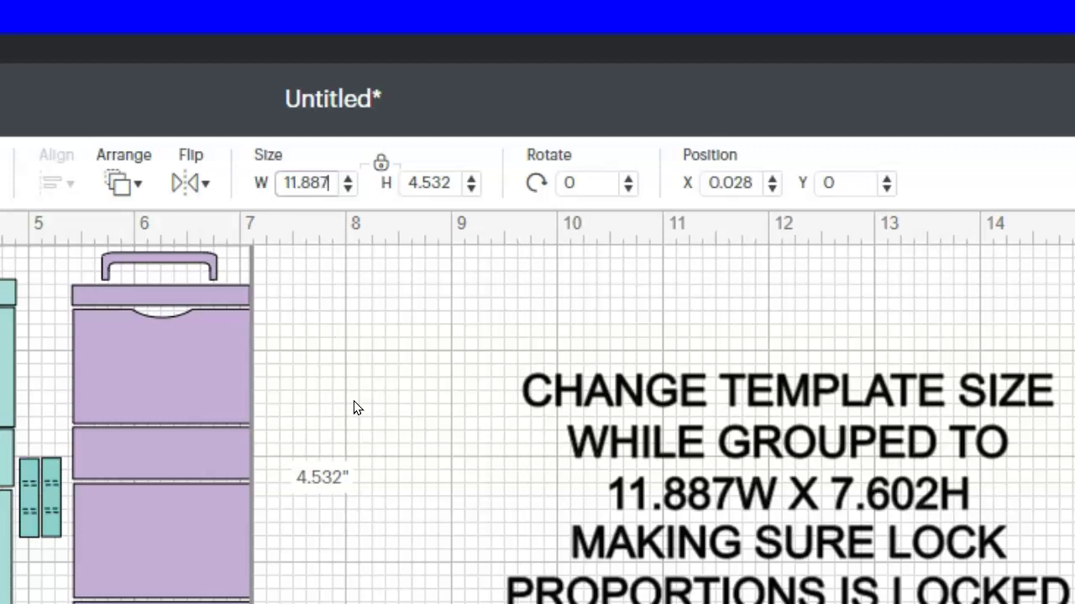
pyautogui.press('Return')
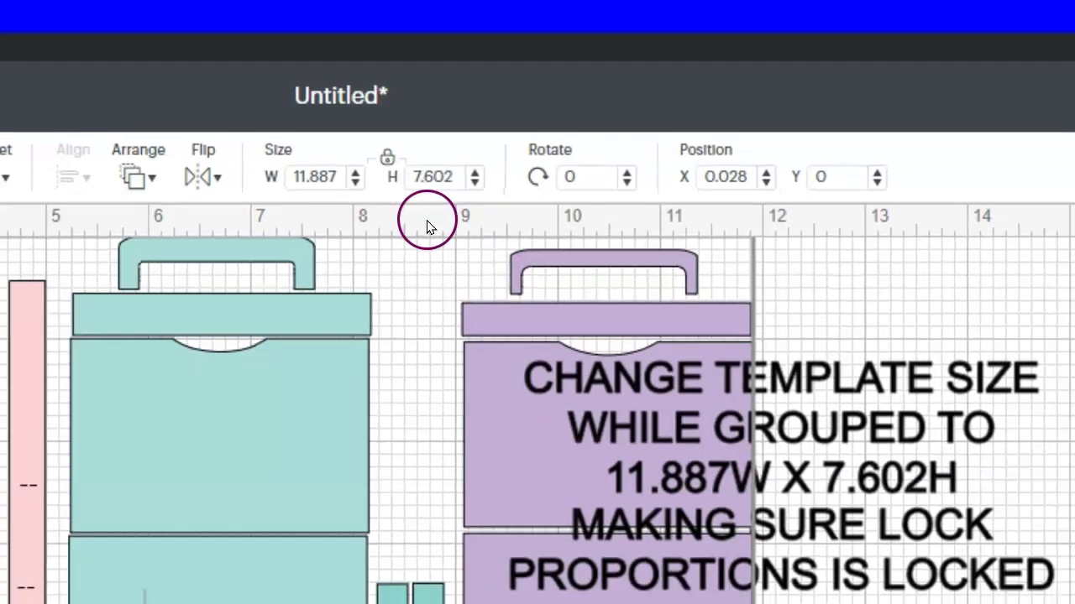
# Step: Move the sizing instruction text farther from the purple pieces and delete it from the canvas
pyautogui.moveTo(929, 441); pyautogui.dragTo(979, 434)
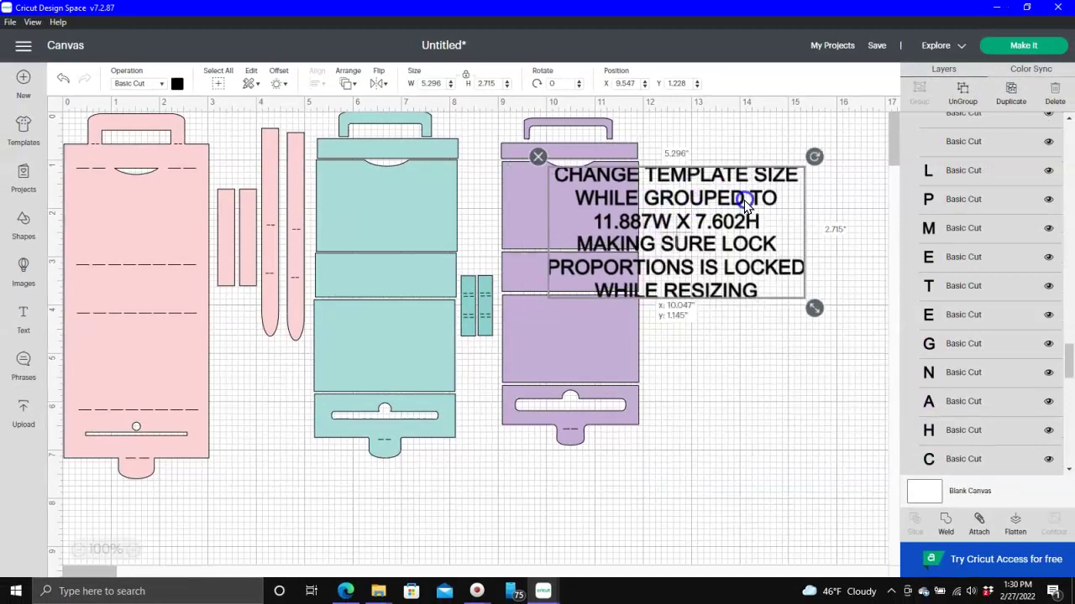
pyautogui.moveTo(746, 204); pyautogui.dragTo(750, 202)
pyautogui.click(873, 167)
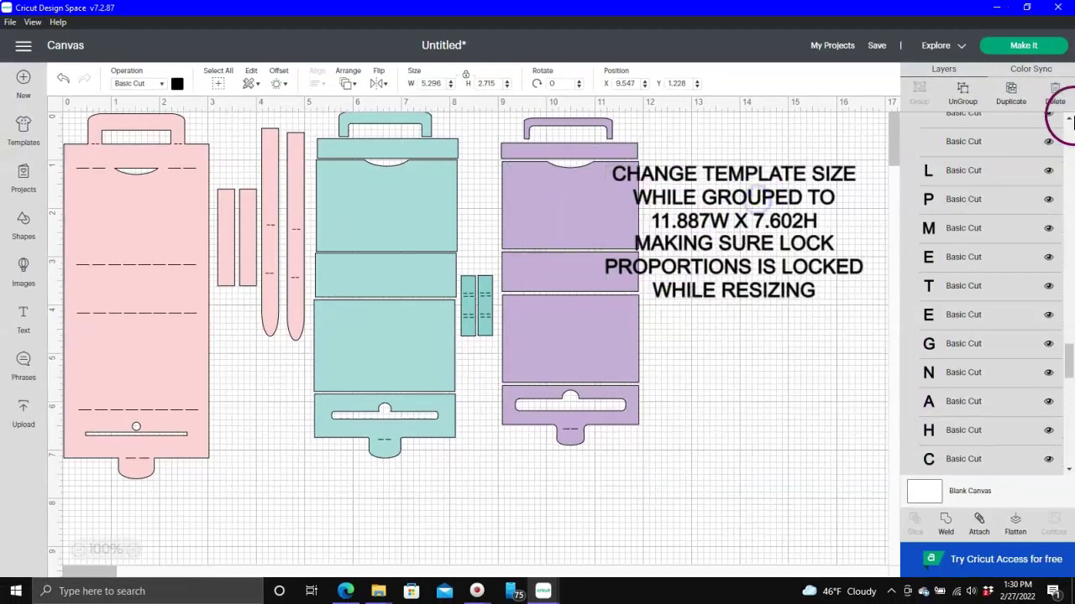
pyautogui.click(1022, 89)
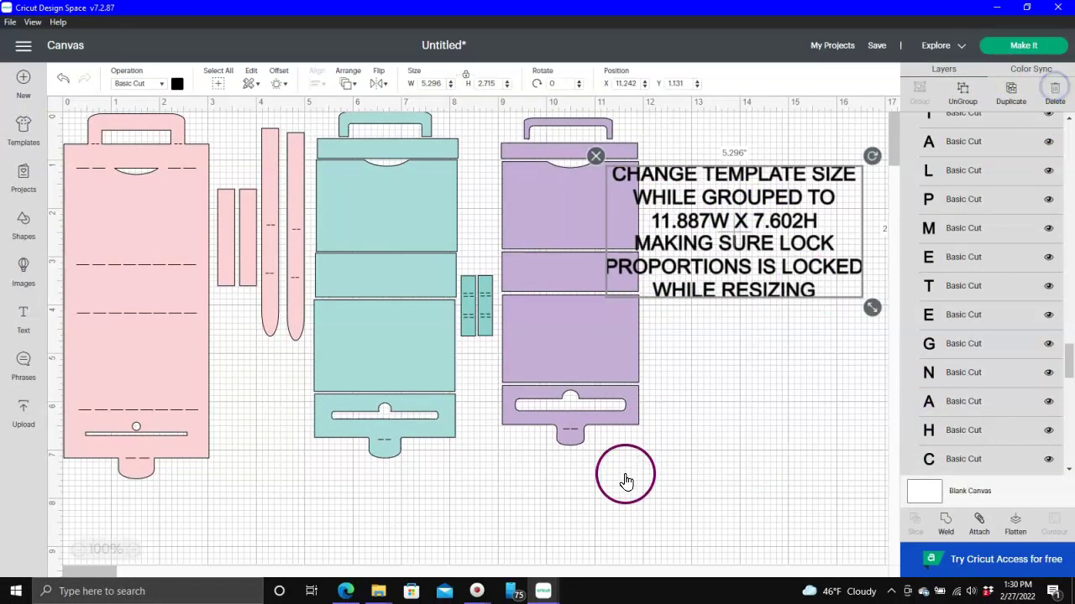
pyautogui.press('Delete')
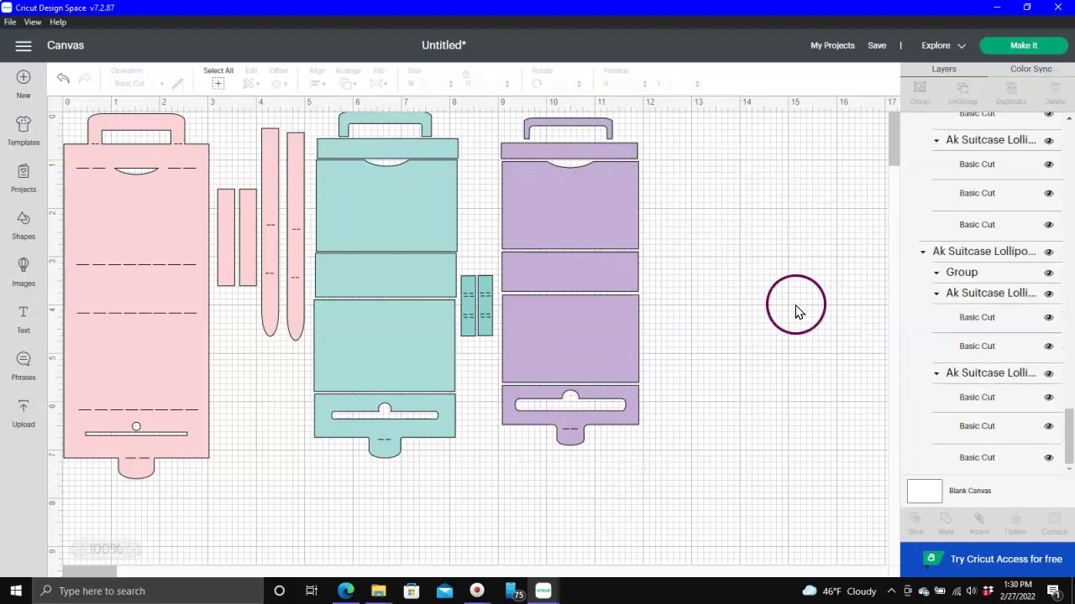
# Step: Reposition the resized suitcase template at X 1 and Y 1
pyautogui.click(372, 350)
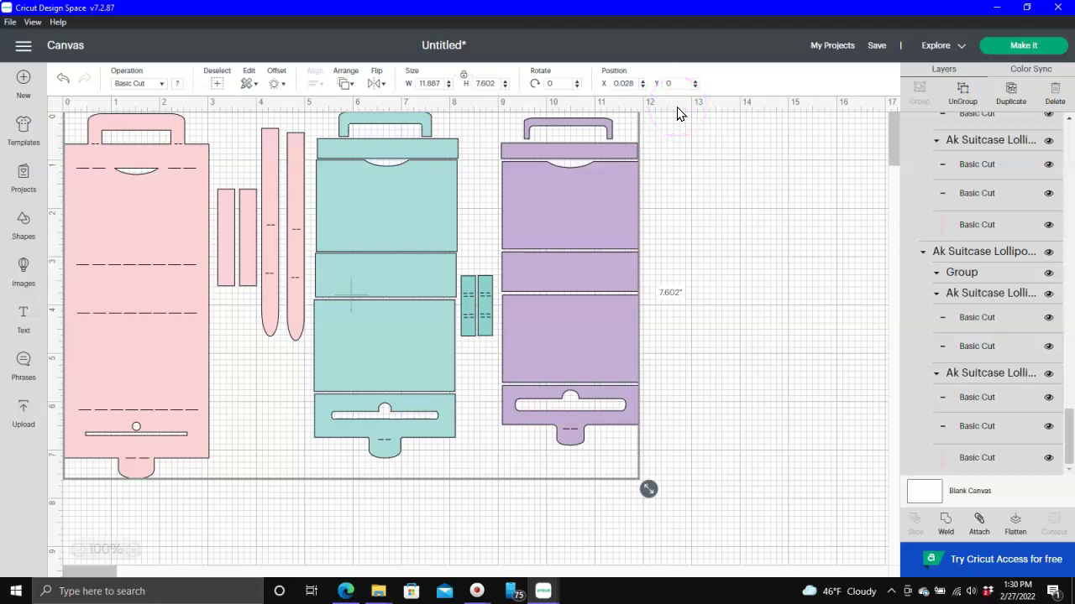
pyautogui.click(623, 83)
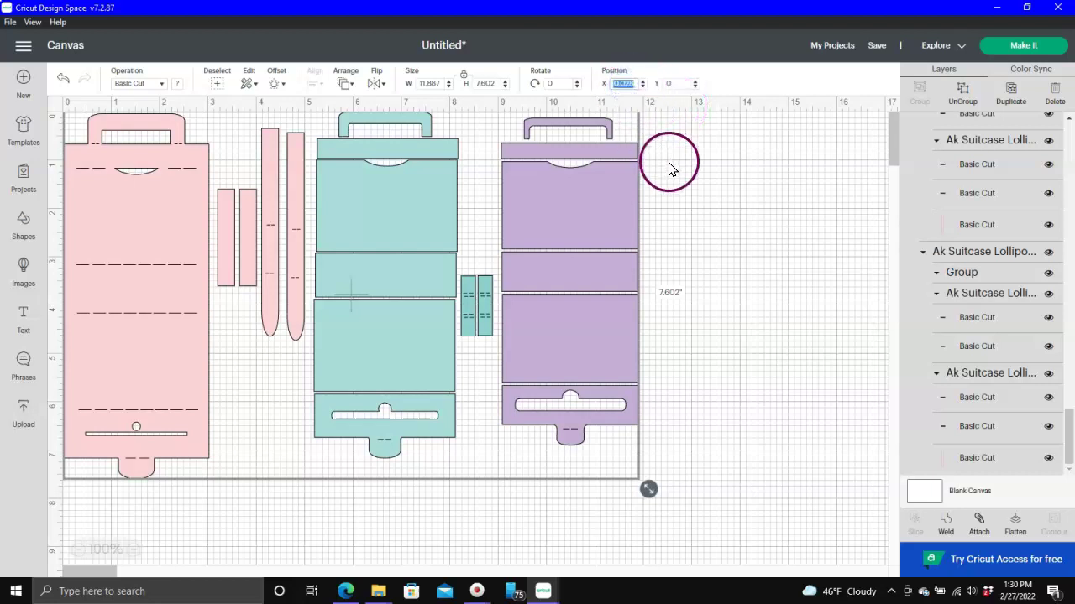
pyautogui.write('1')
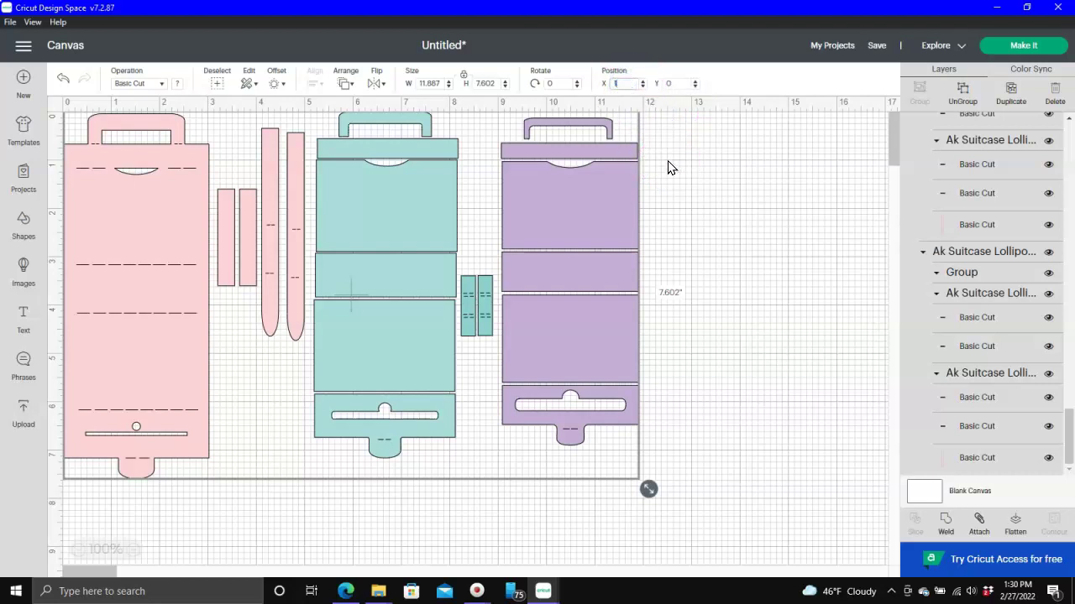
pyautogui.press('Tab')
pyautogui.write('1')
pyautogui.press('Return')
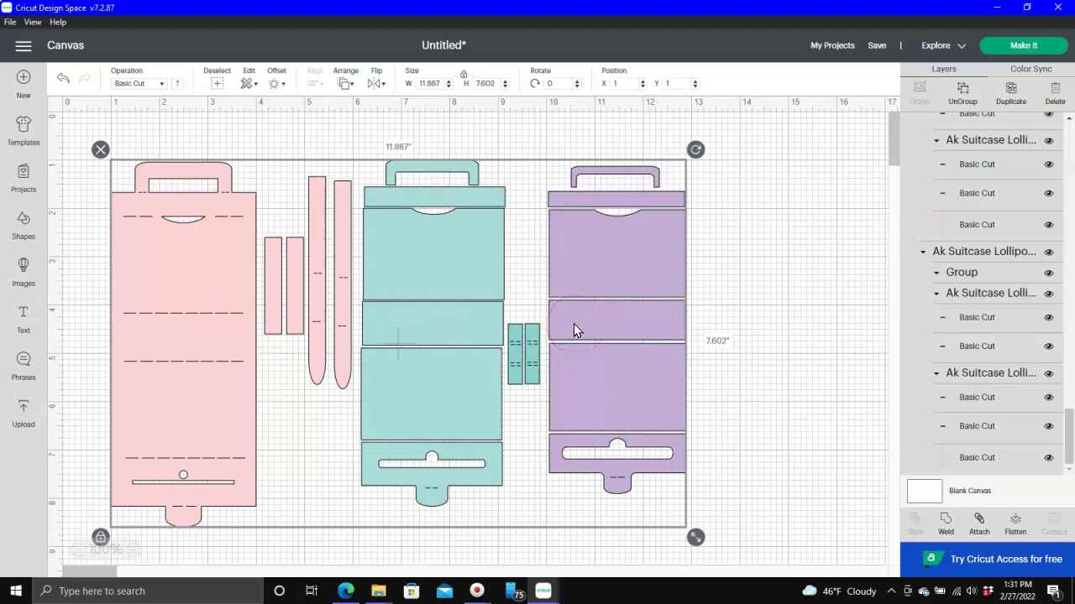
# Step: Ungroup the suitcase template into separate pieces and select the large pink suitcase body with its dashed lines
pyautogui.click(962, 91)
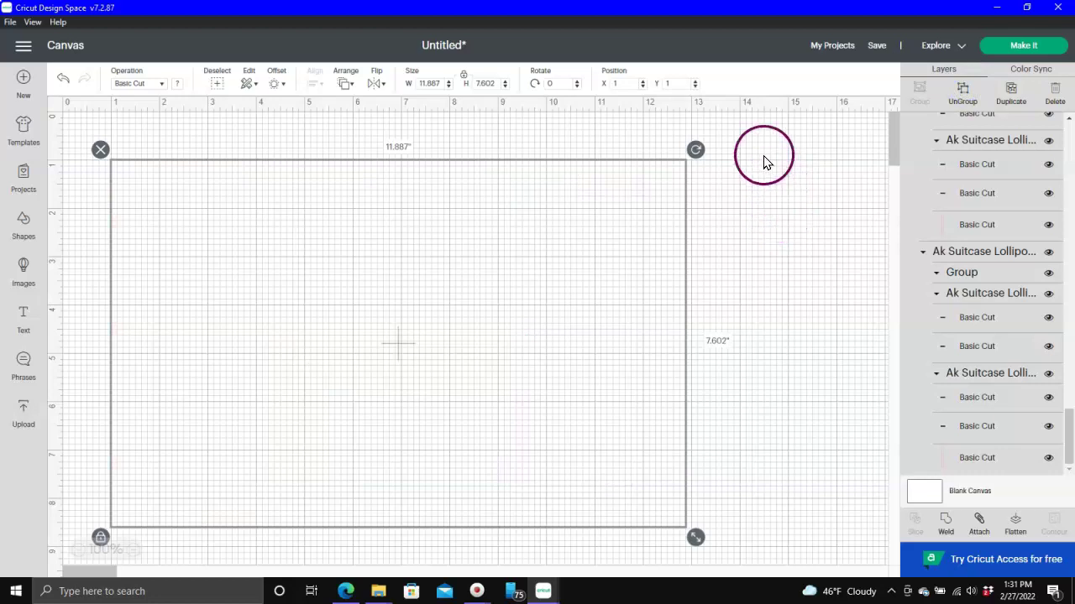
pyautogui.click(747, 246)
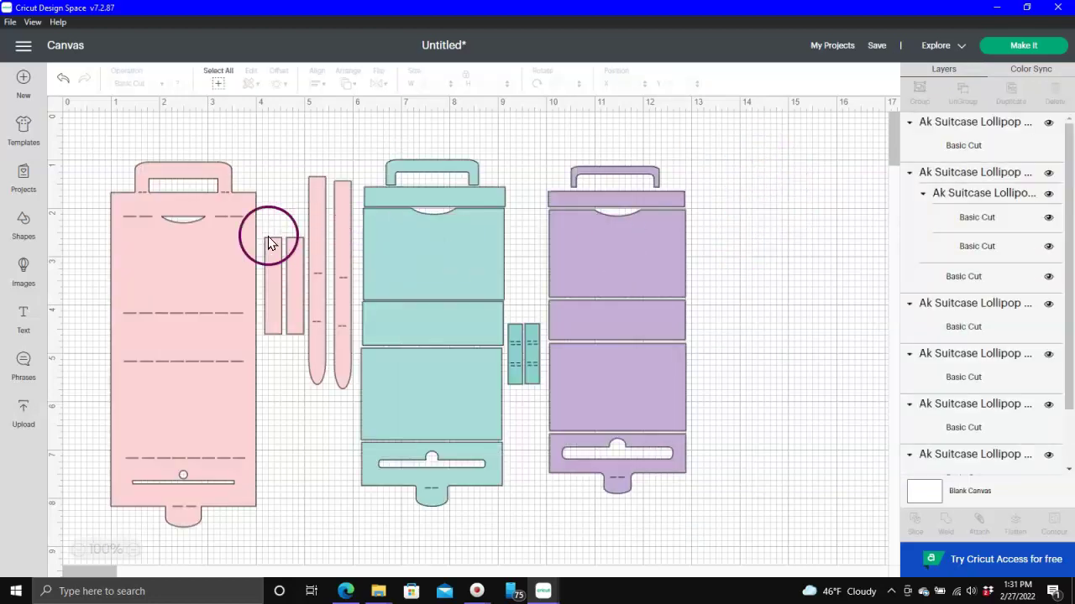
pyautogui.click(192, 266)
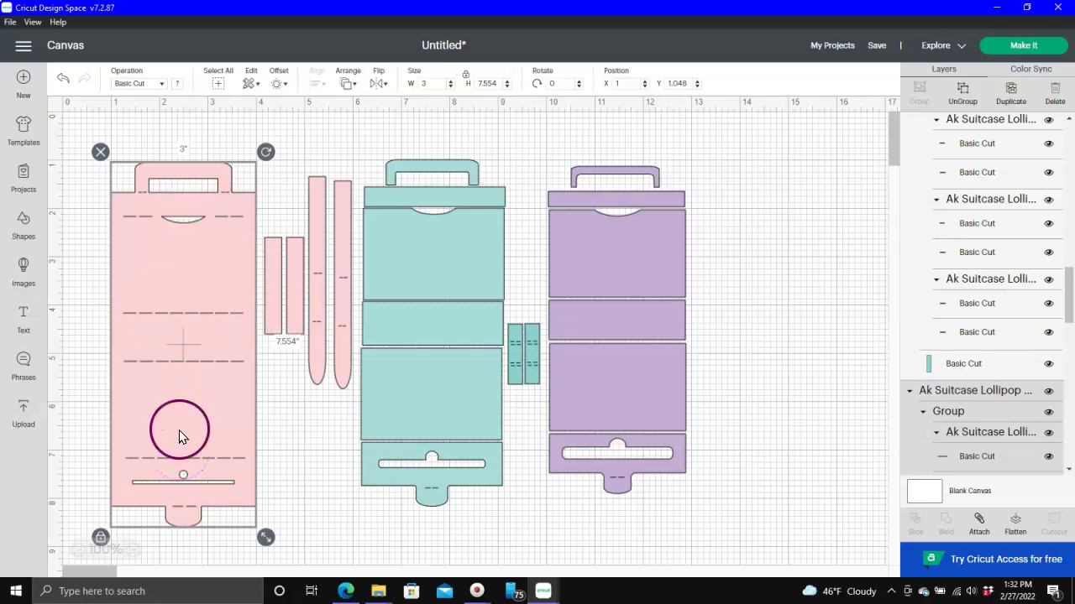
pyautogui.scroll(-4, 961, 411)
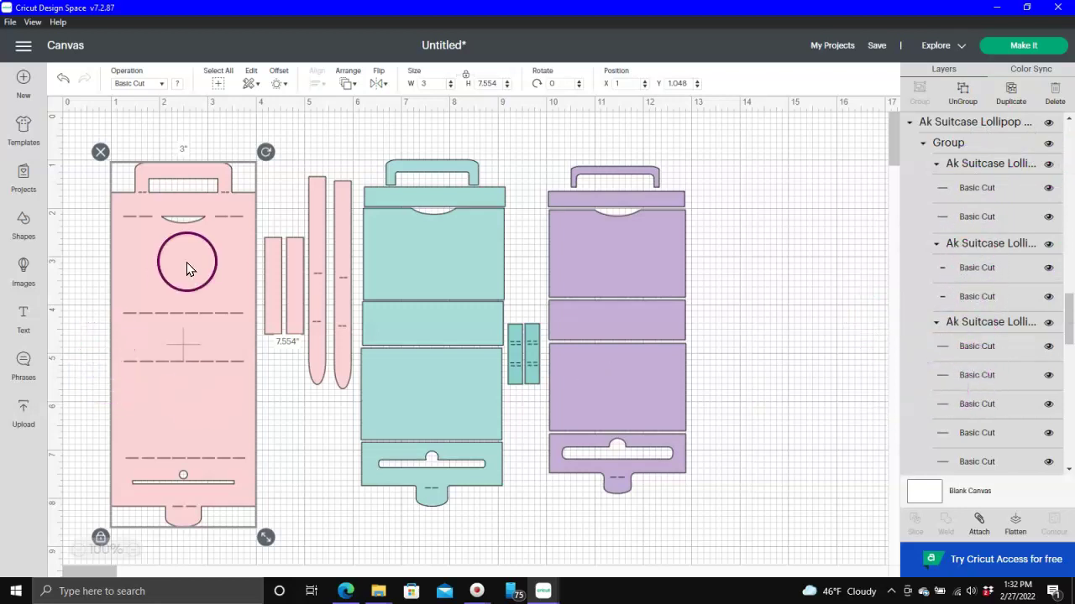
# Step: Ungroup the pink suitcase body and change the operation of its dashed fold lines to Score
pyautogui.click(963, 92)
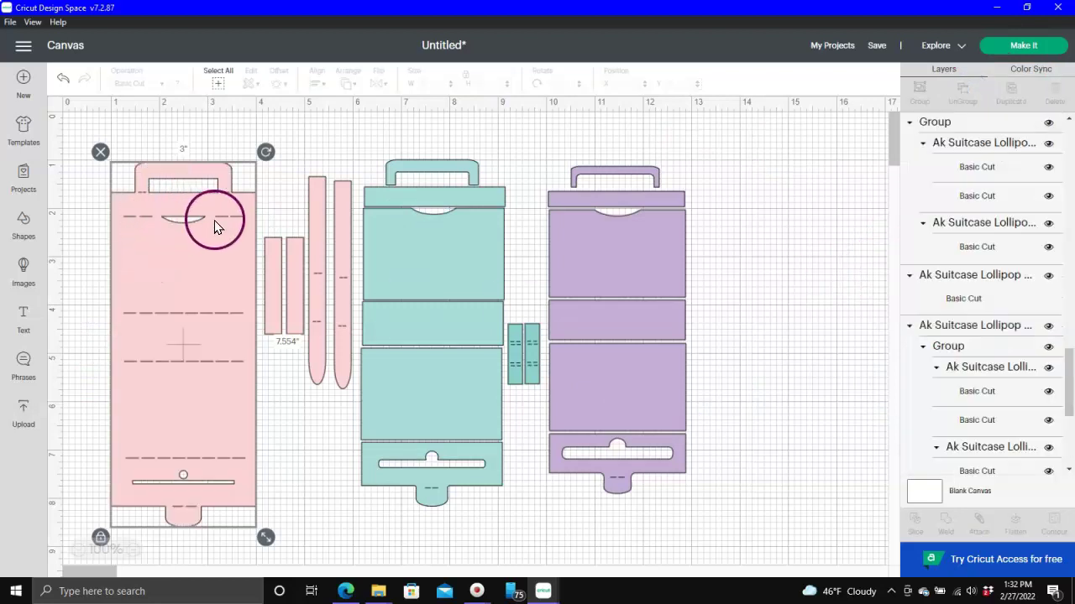
pyautogui.click(214, 218)
pyautogui.click(215, 219)
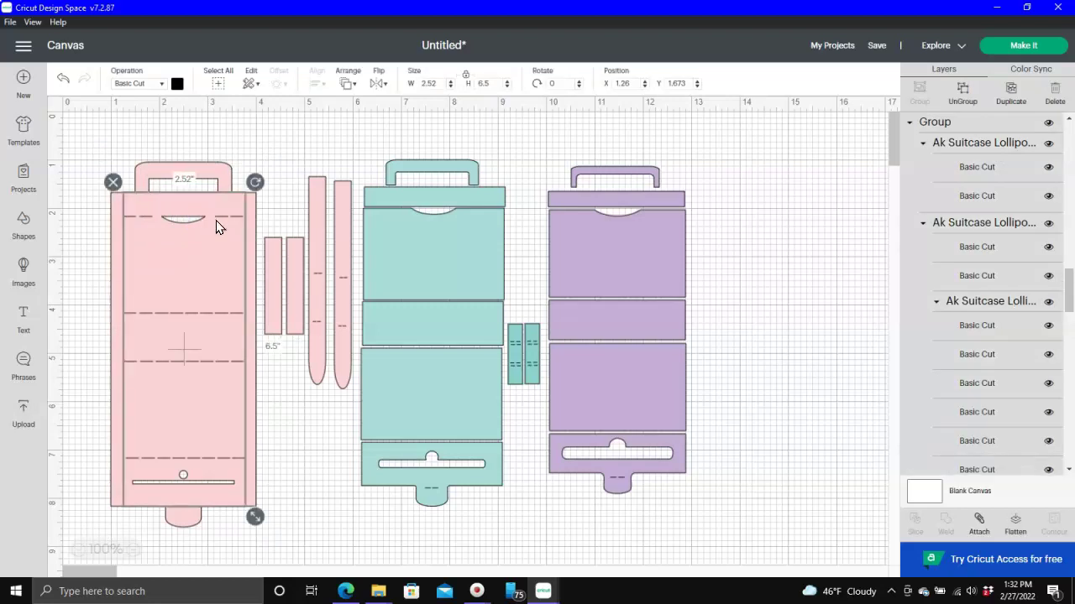
pyautogui.click(1025, 125)
pyautogui.click(162, 84)
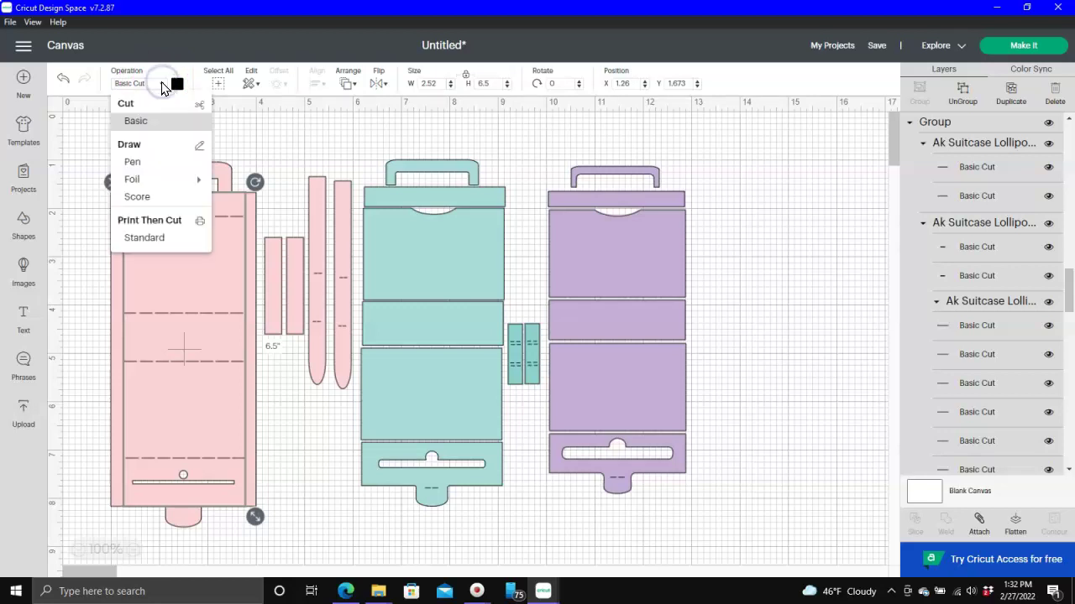
pyautogui.click(145, 196)
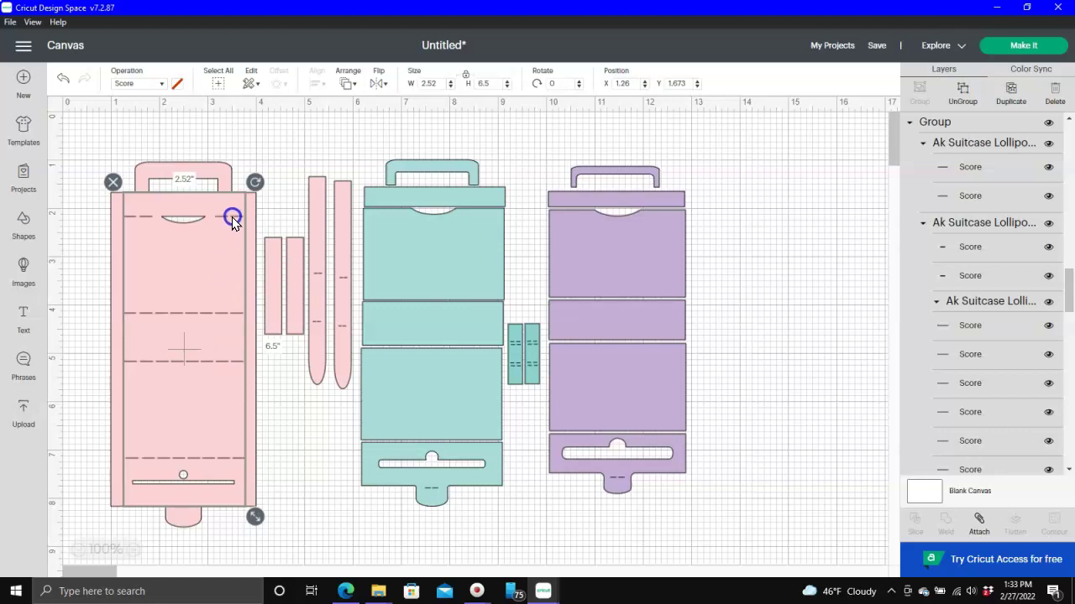
# Step: Ungroup the pink suitcase body's score lines, and ungroup the remaining upper set of lines again
pyautogui.click(151, 281)
pyautogui.click(211, 341)
pyautogui.click(240, 314)
pyautogui.click(959, 104)
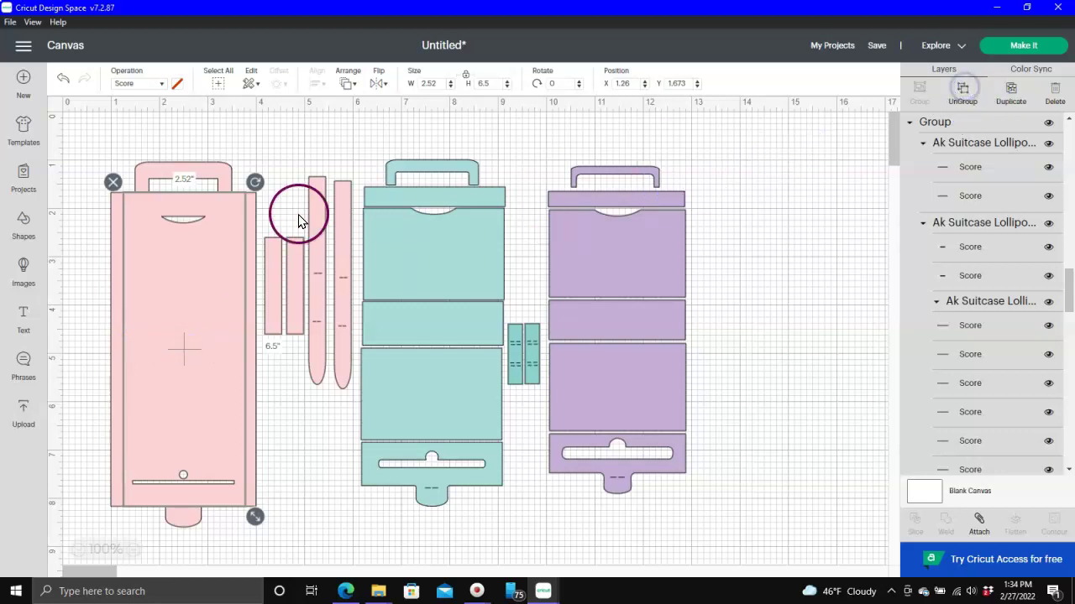
pyautogui.click(280, 143)
pyautogui.click(241, 216)
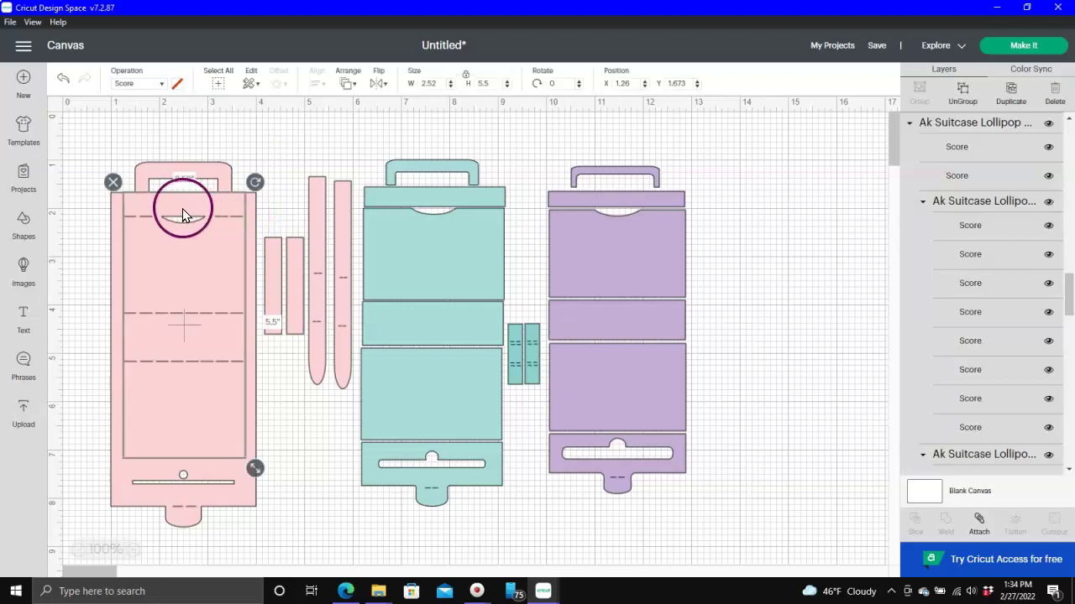
pyautogui.click(966, 93)
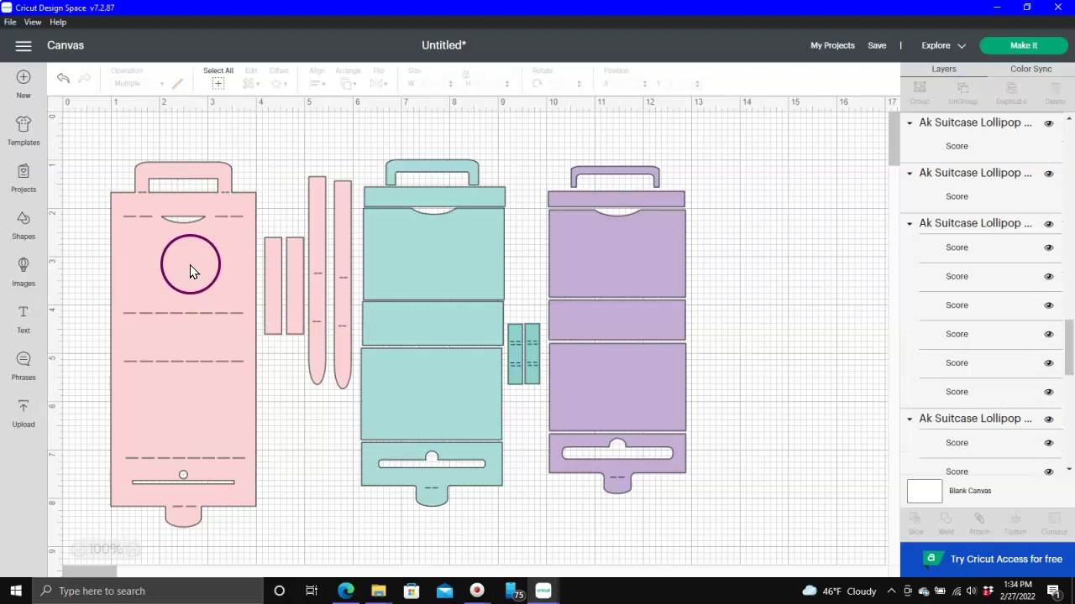
# Step: Examine the score dashes at the base of the pink suitcase's handle up close
pyautogui.click(99, 551)
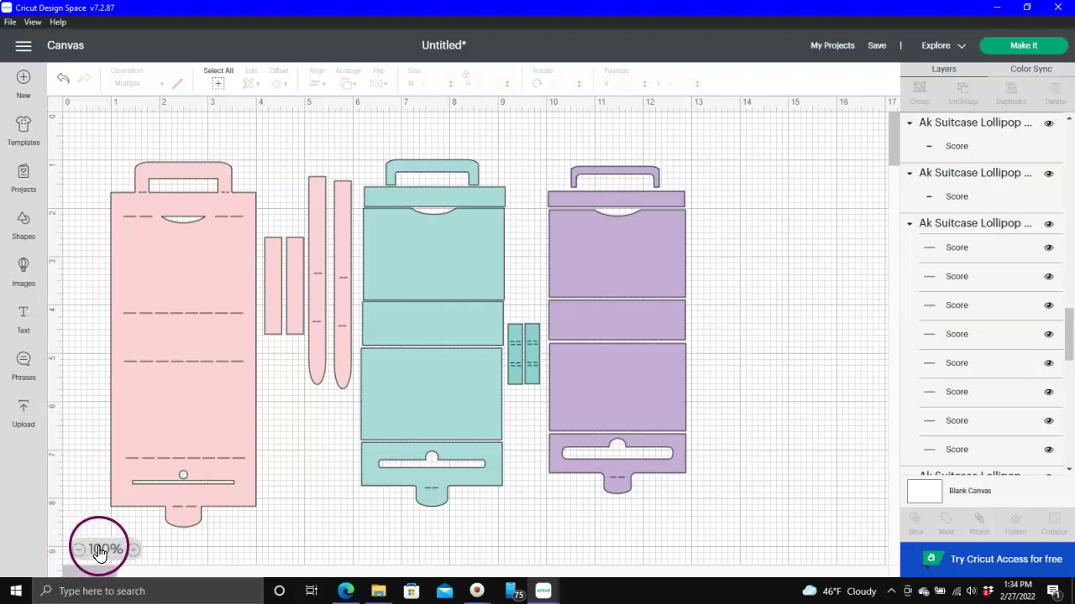
pyautogui.click(144, 549)
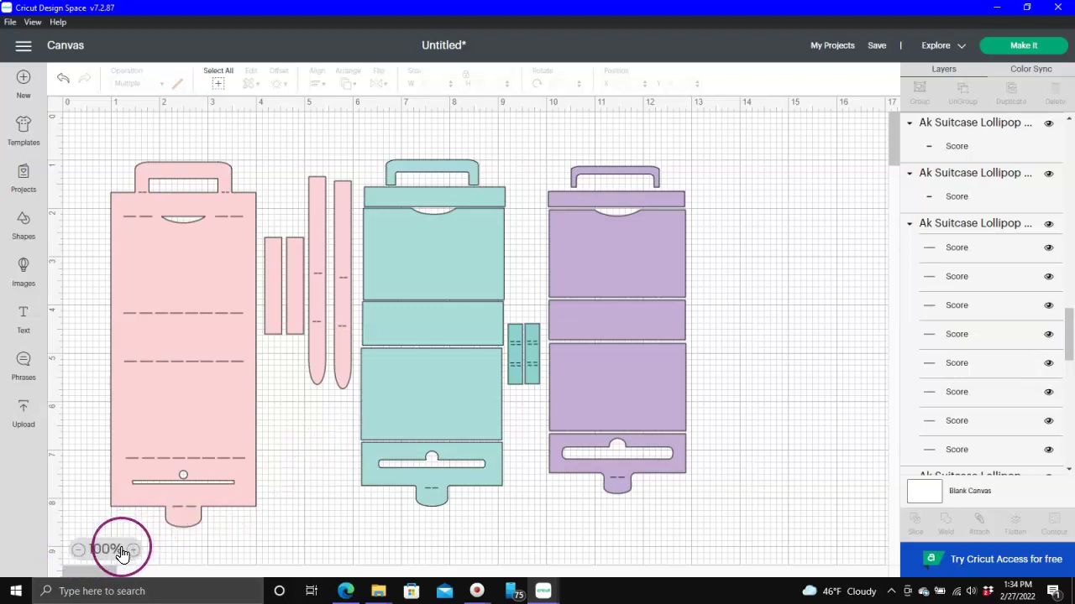
pyautogui.click(128, 557)
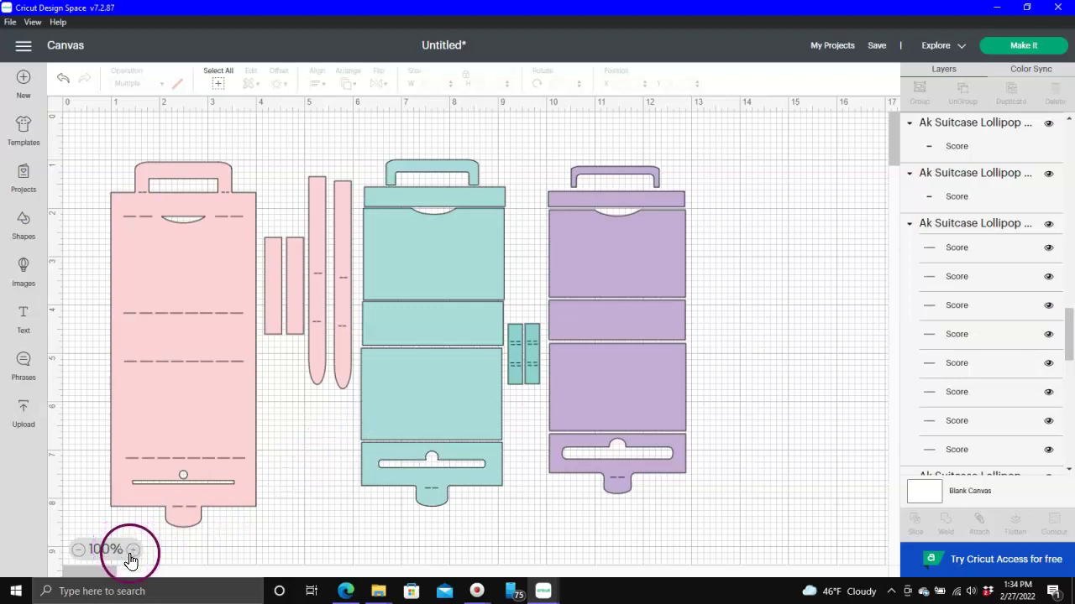
pyautogui.click(133, 550)
pyautogui.click(187, 282)
pyautogui.scroll(1, 85, 282)
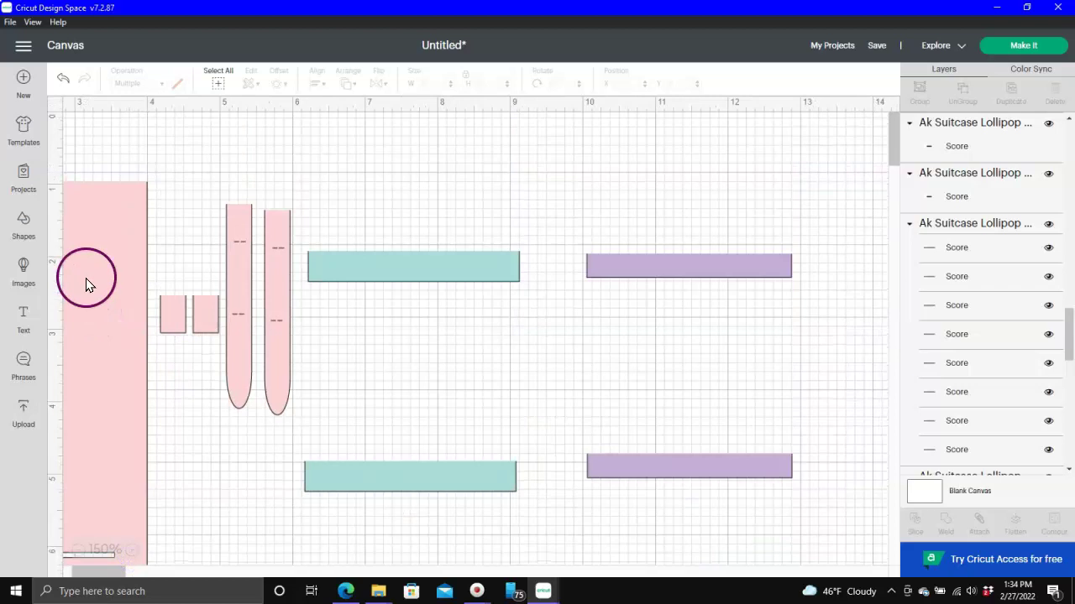
pyautogui.scroll(-2, 85, 278)
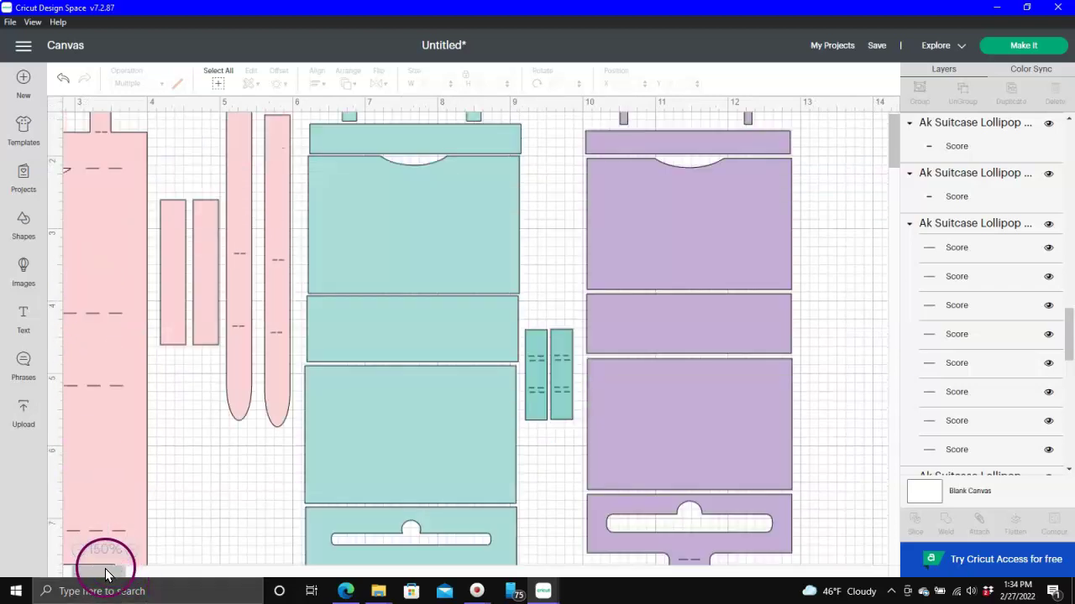
pyautogui.hscroll(-2, 99, 573)
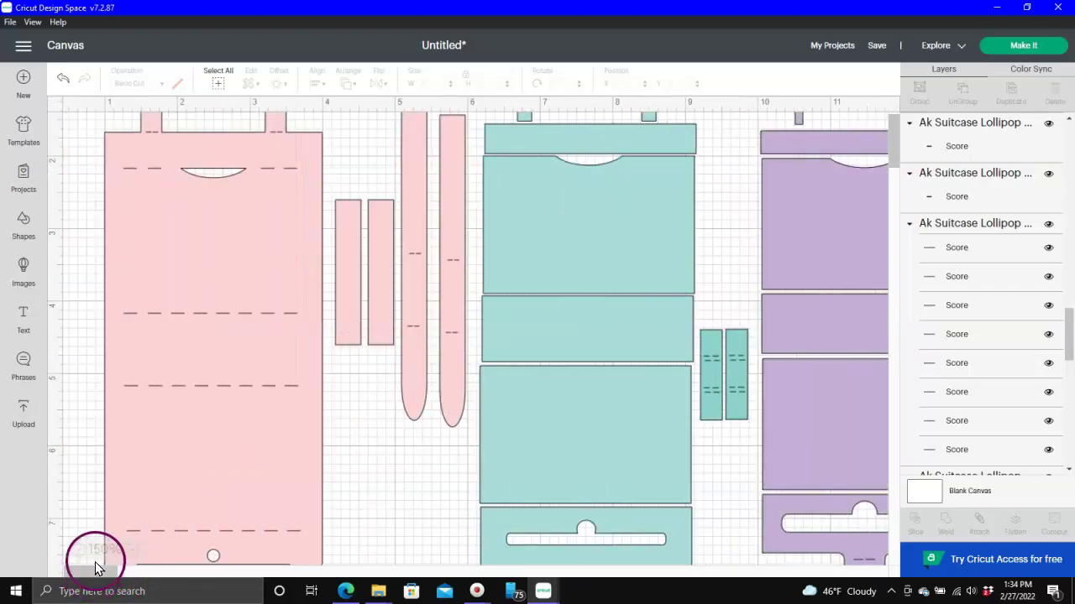
pyautogui.click(274, 180)
pyautogui.scroll(2, 288, 164)
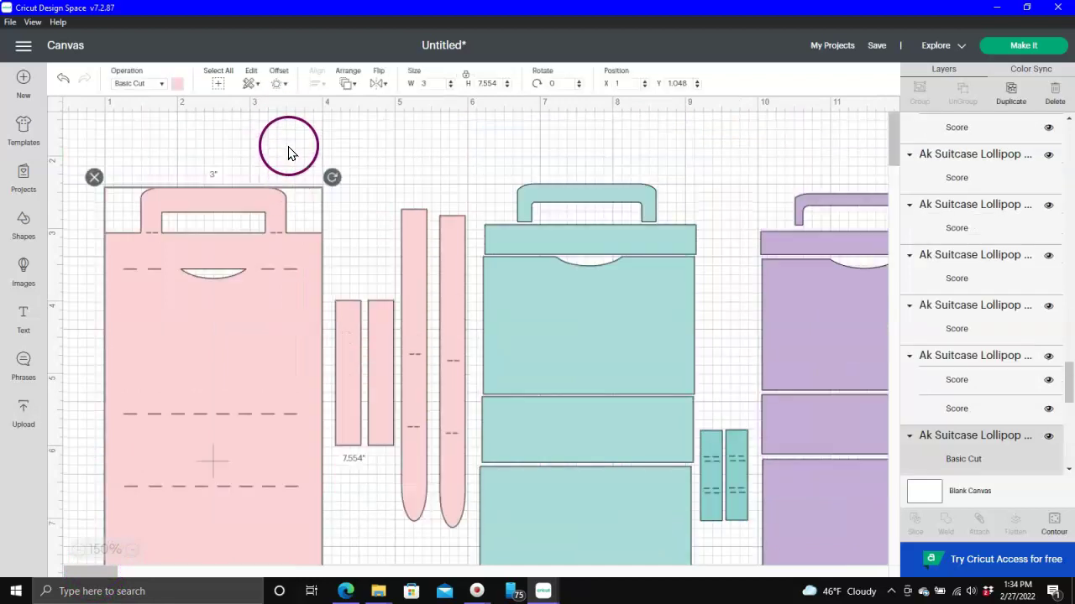
pyautogui.click(276, 233)
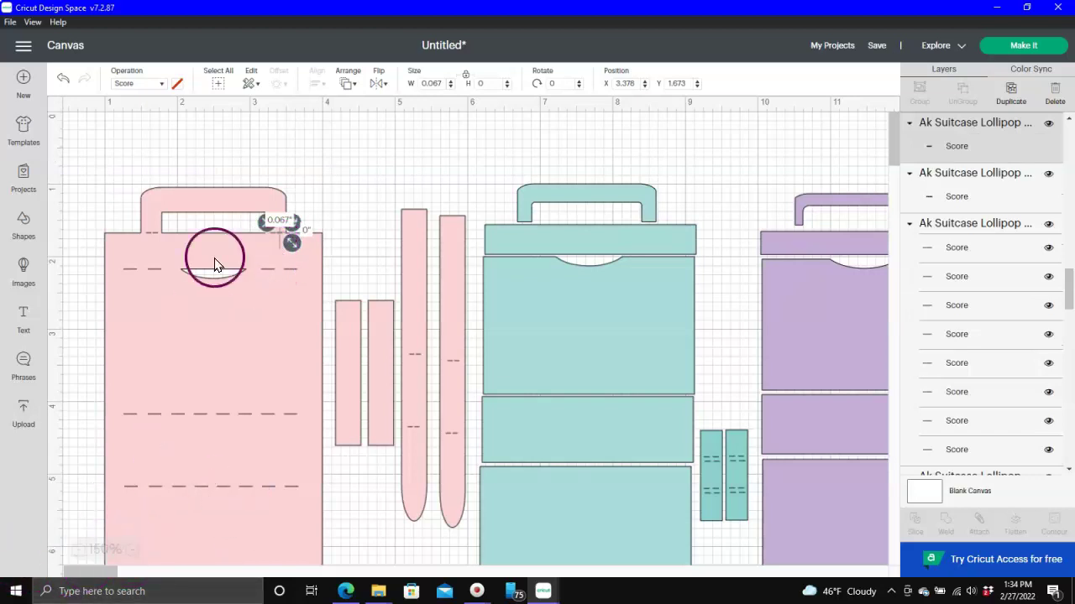
# Step: Delete the outer score dash under the right leg of the pink suitcase's handle
pyautogui.click(77, 550)
pyautogui.click(77, 550)
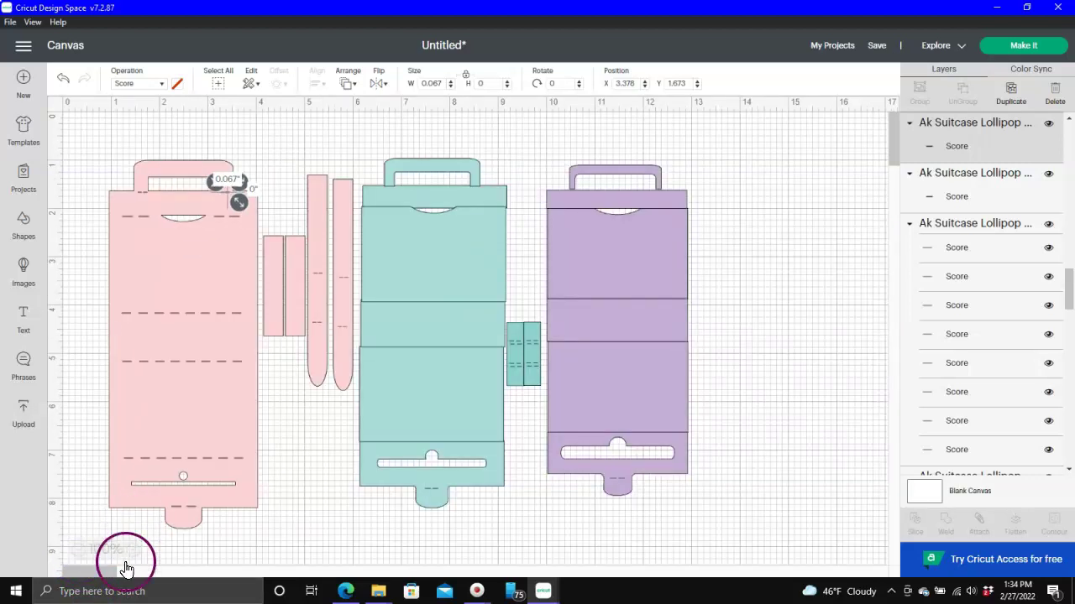
pyautogui.click(132, 550)
pyautogui.click(132, 550)
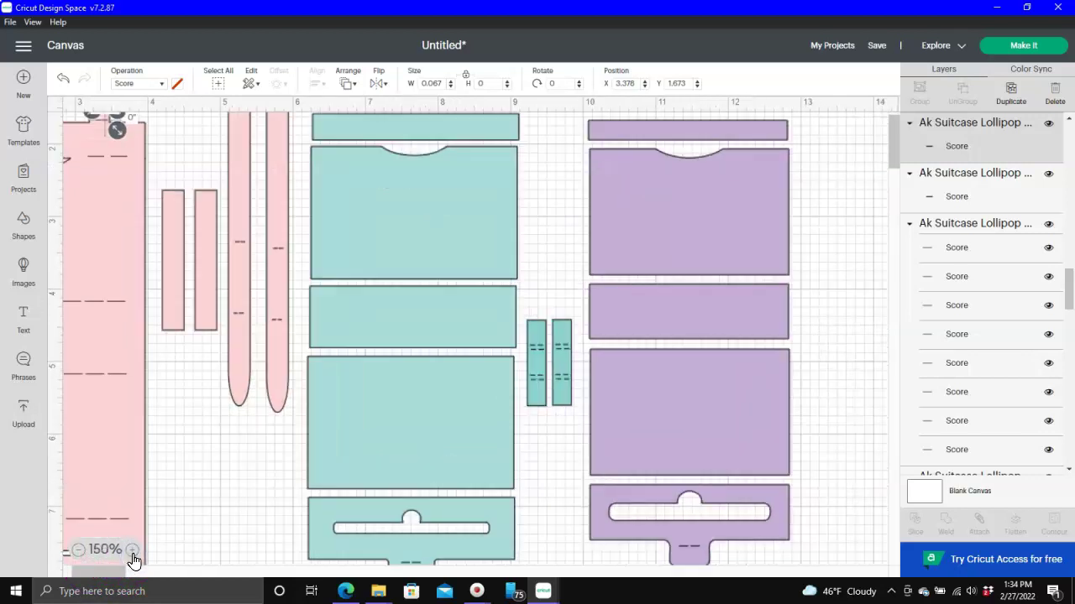
pyautogui.click(130, 550)
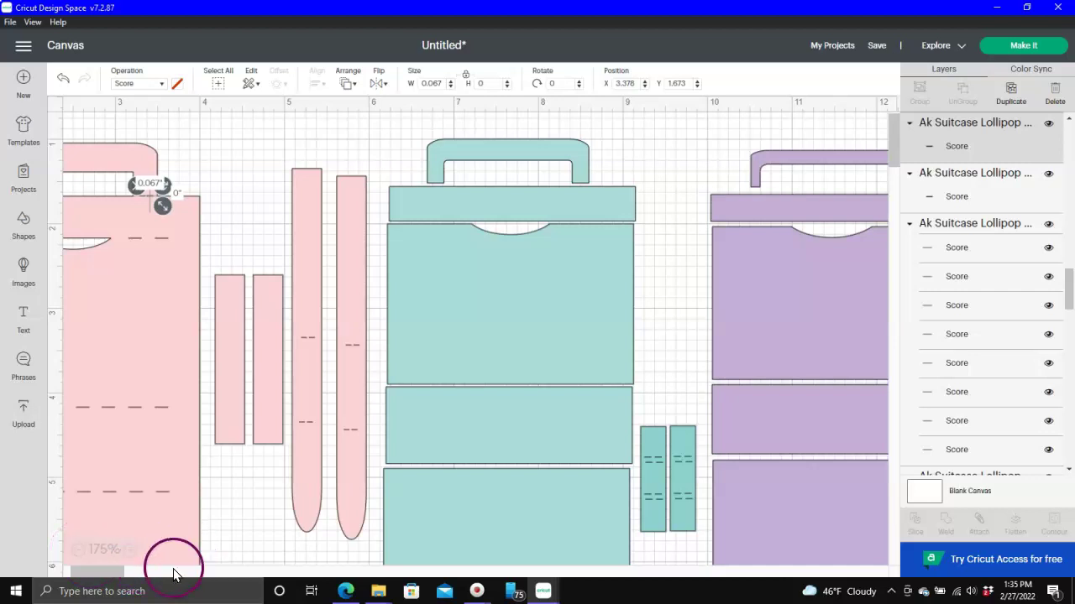
pyautogui.moveTo(104, 568); pyautogui.dragTo(95, 571)
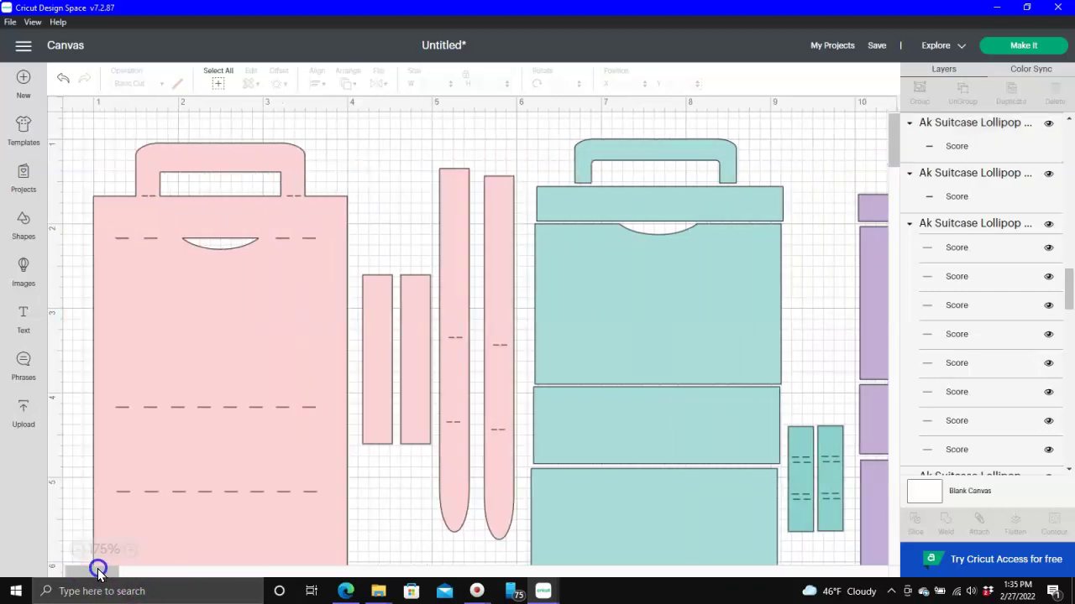
pyautogui.click(300, 196)
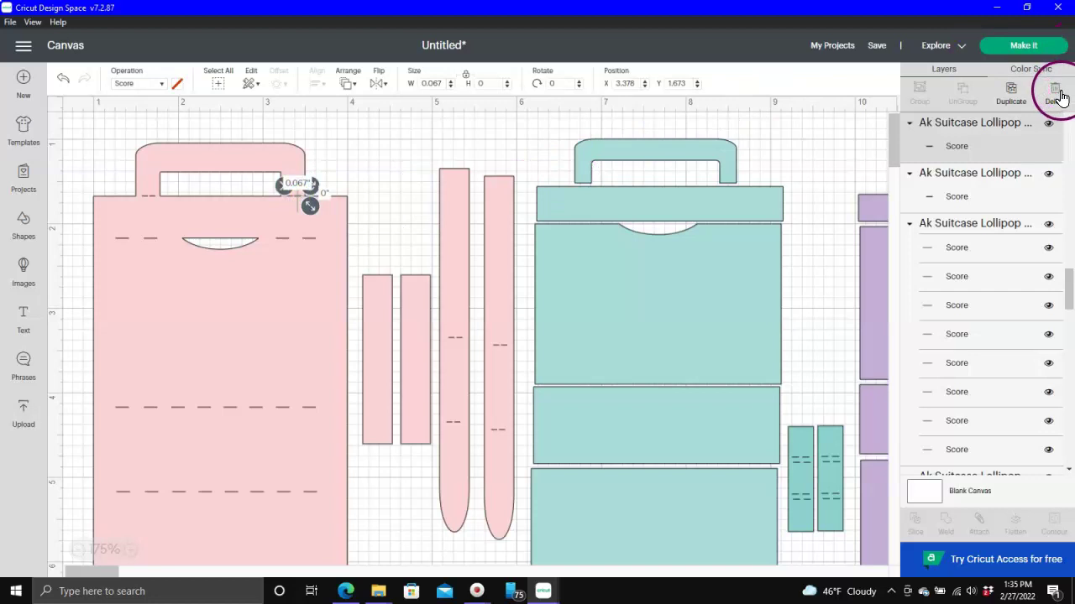
pyautogui.click(427, 204)
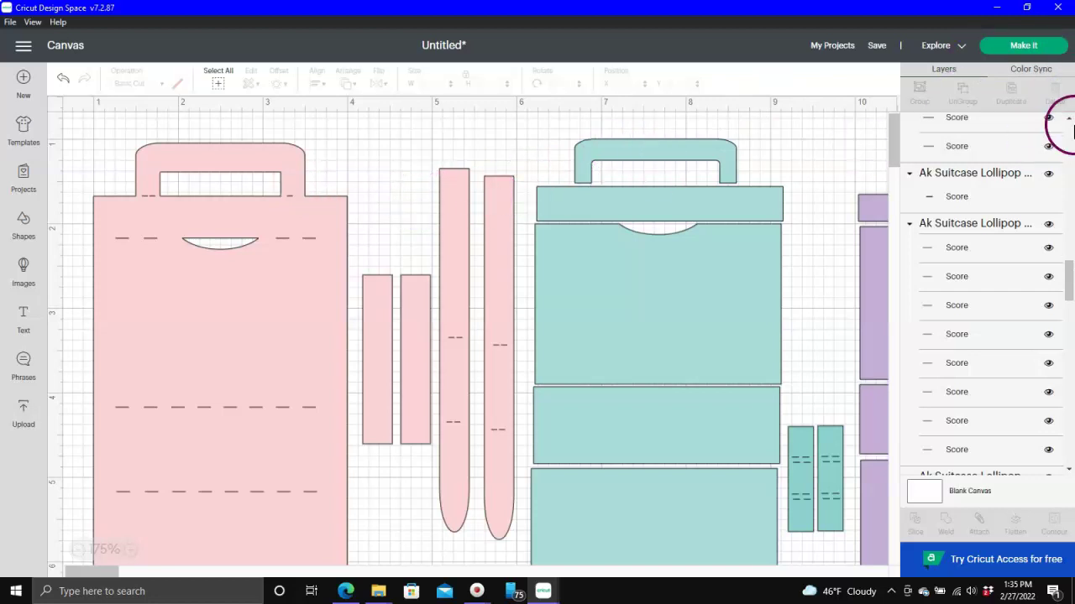
# Step: Move the remaining score dash under the handle's right leg toward the leg's inner edge, to about X 3.216
pyautogui.click(289, 200)
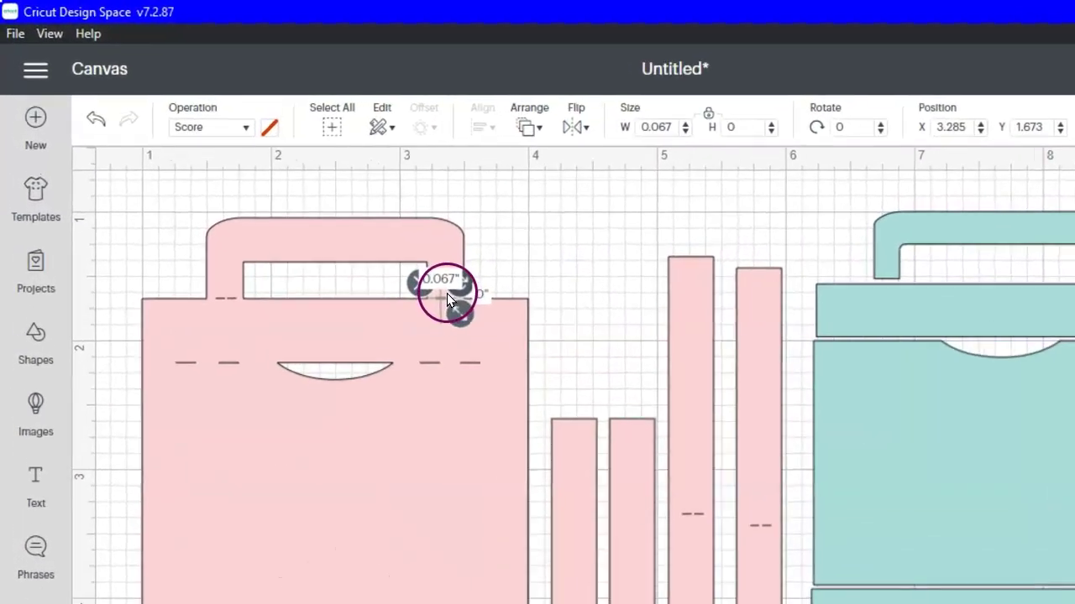
pyautogui.click(444, 300)
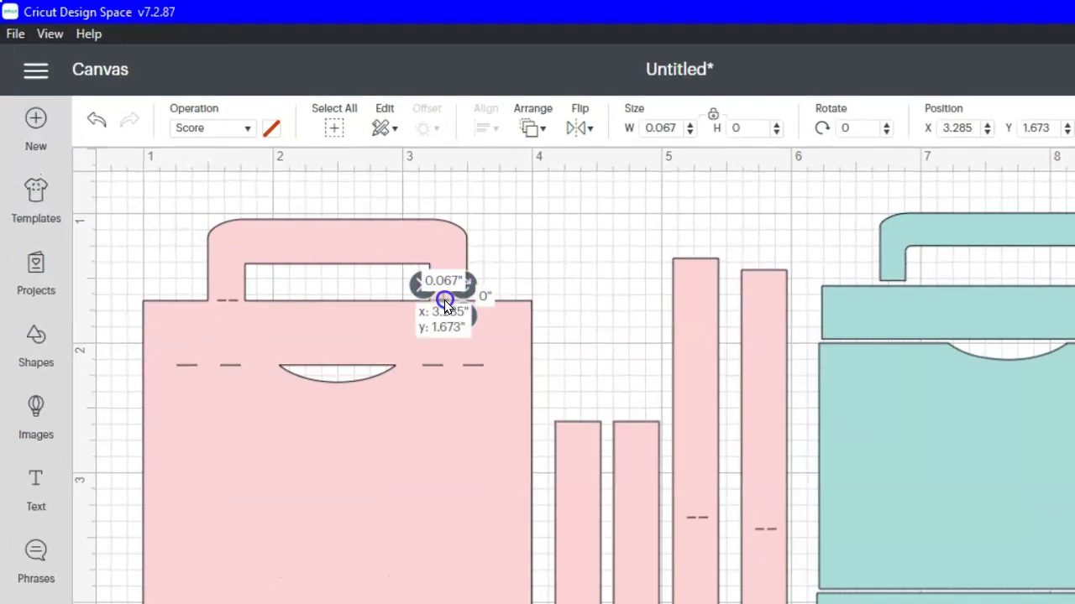
pyautogui.moveTo(444, 300); pyautogui.dragTo(438, 300)
pyautogui.click(545, 252)
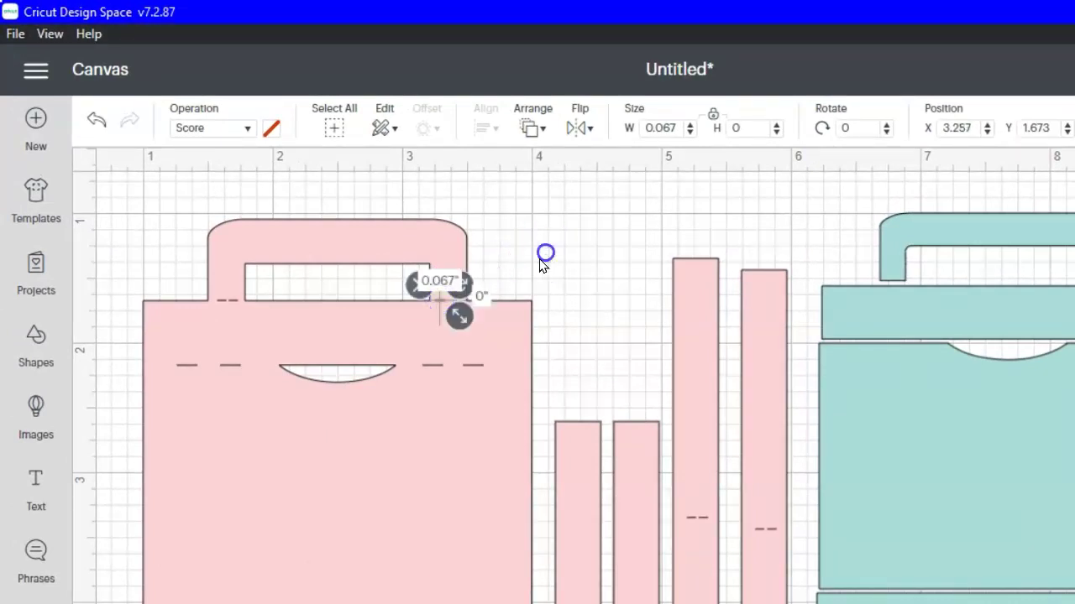
pyautogui.click(443, 302)
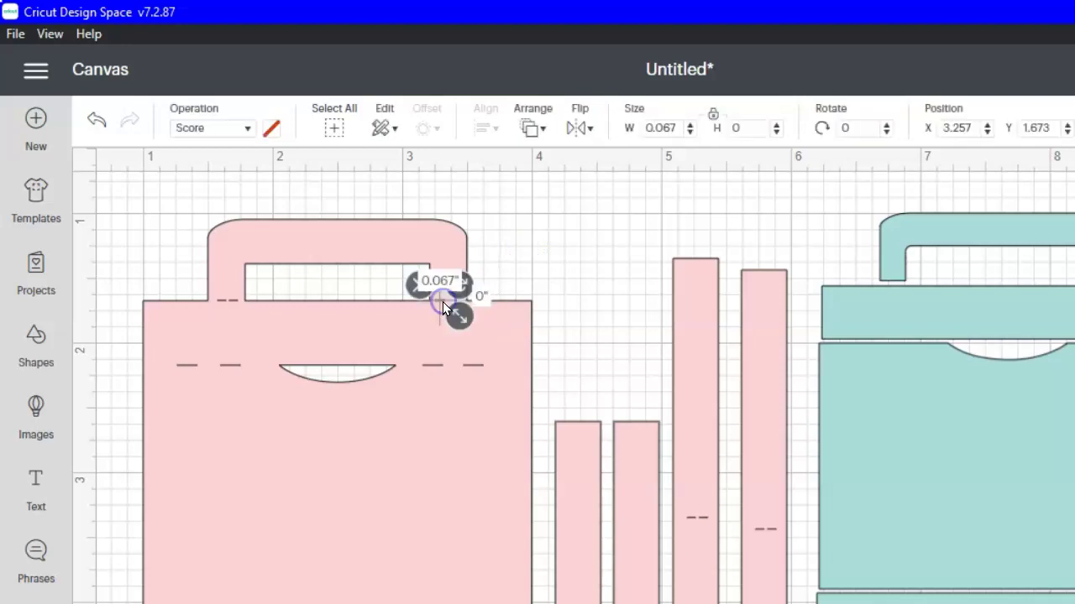
pyautogui.moveTo(443, 303); pyautogui.dragTo(440, 310)
pyautogui.click(566, 250)
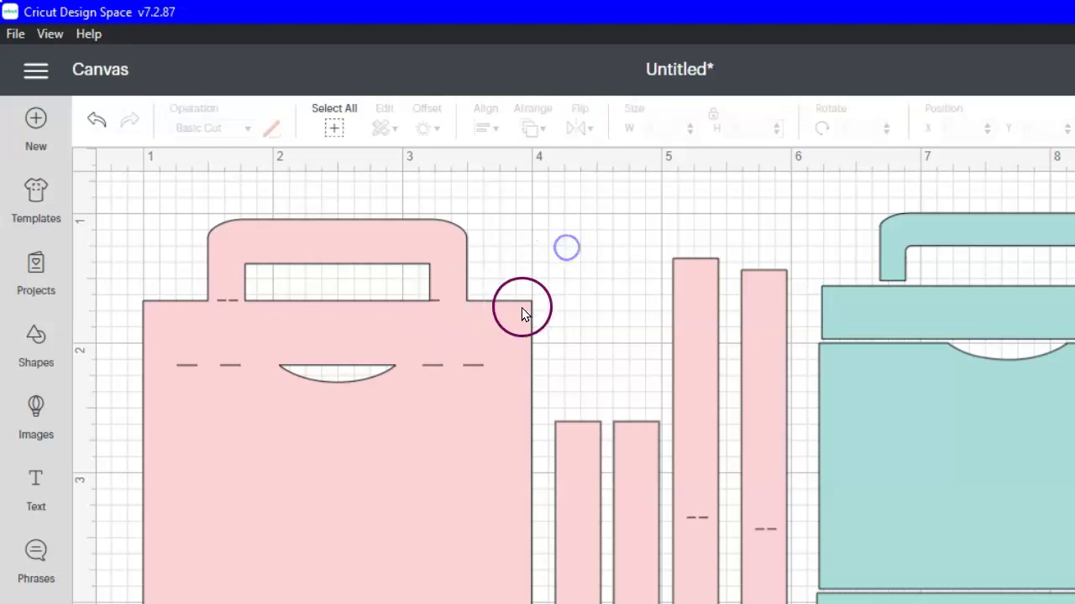
# Step: Stretch the score dash under the handle's right leg to about 0.282 wide
pyautogui.click(438, 300)
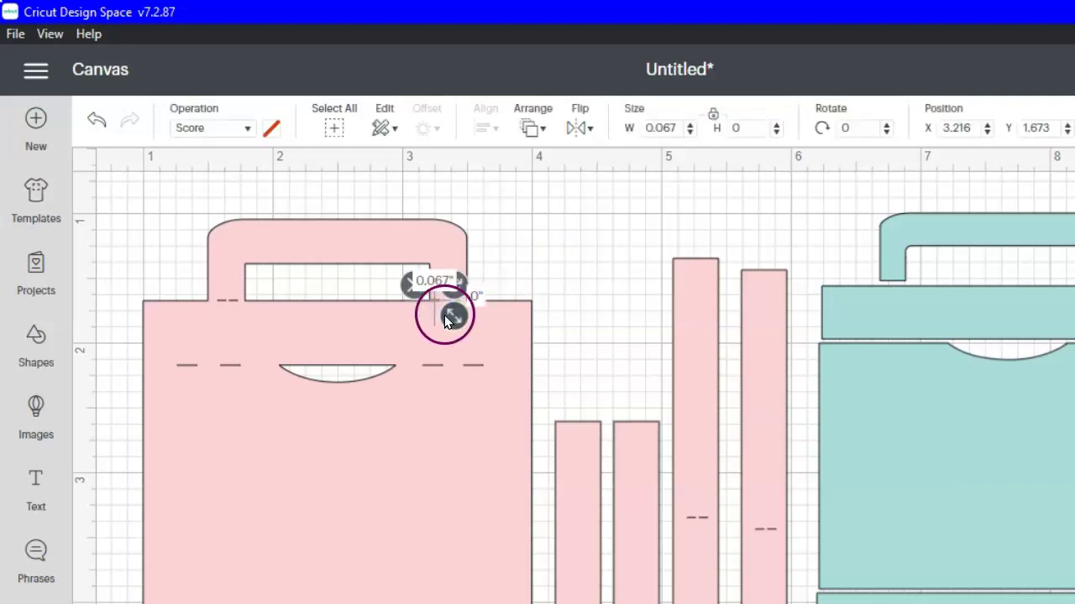
pyautogui.moveTo(462, 309); pyautogui.dragTo(486, 315)
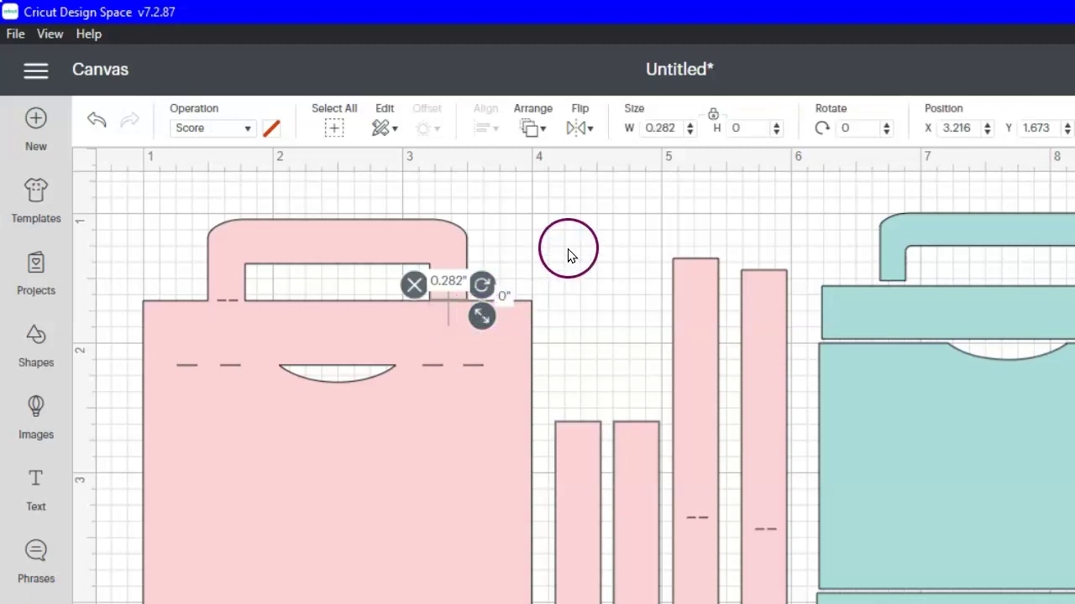
pyautogui.click(568, 303)
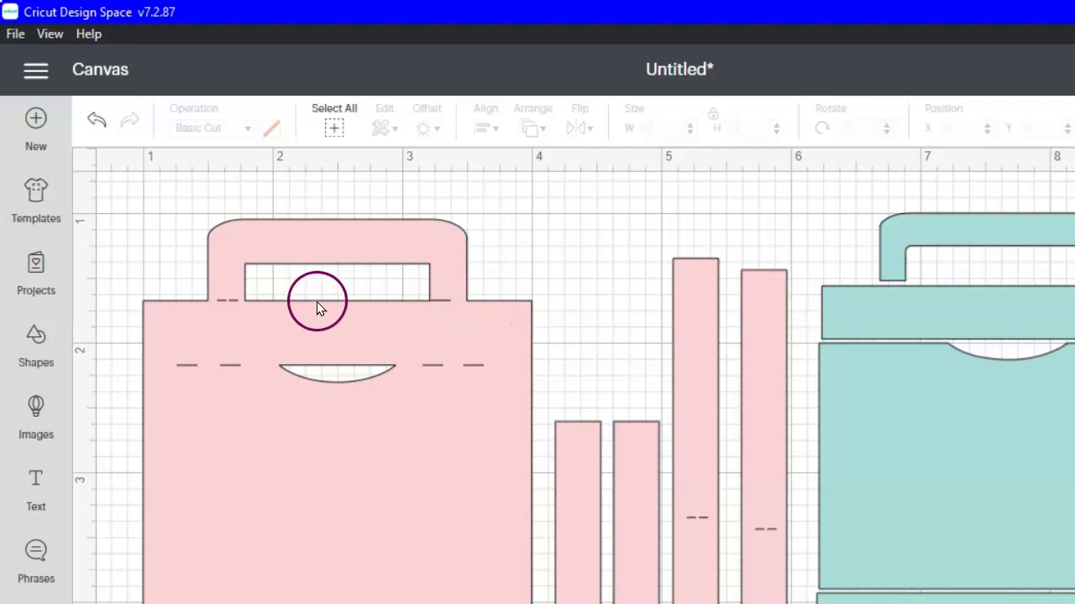
# Step: Ungroup the two score dashes under the handle's left leg and delete the inner one
pyautogui.click(238, 299)
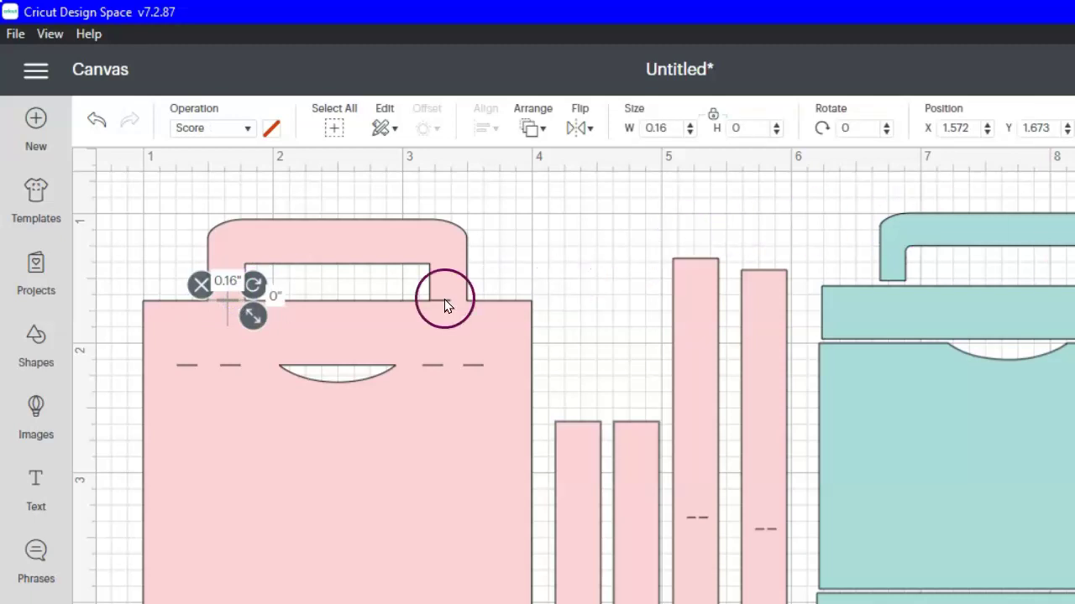
pyautogui.click(251, 302)
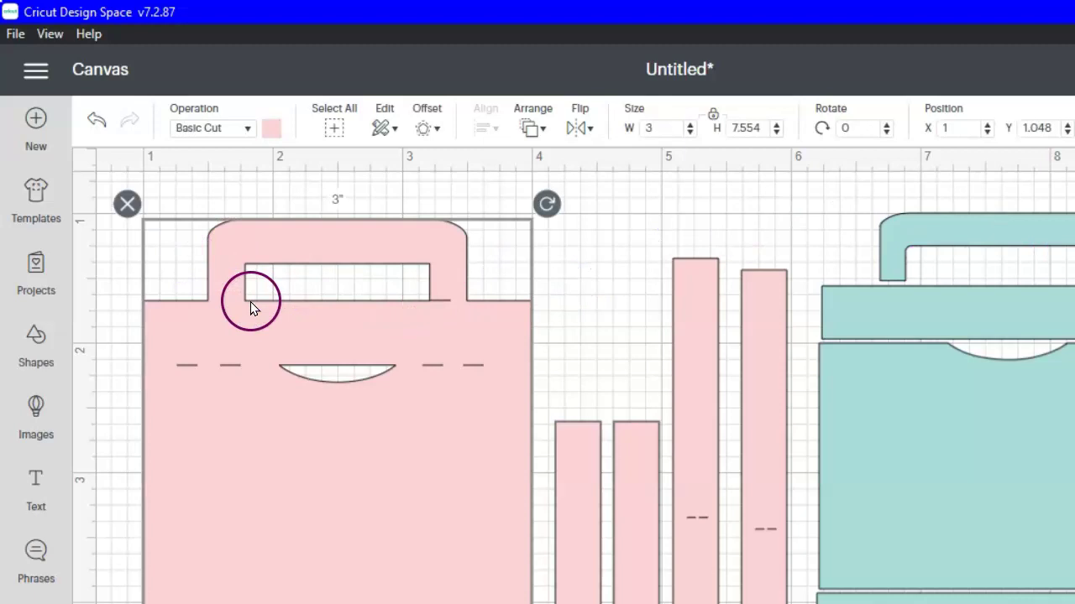
pyautogui.click(238, 299)
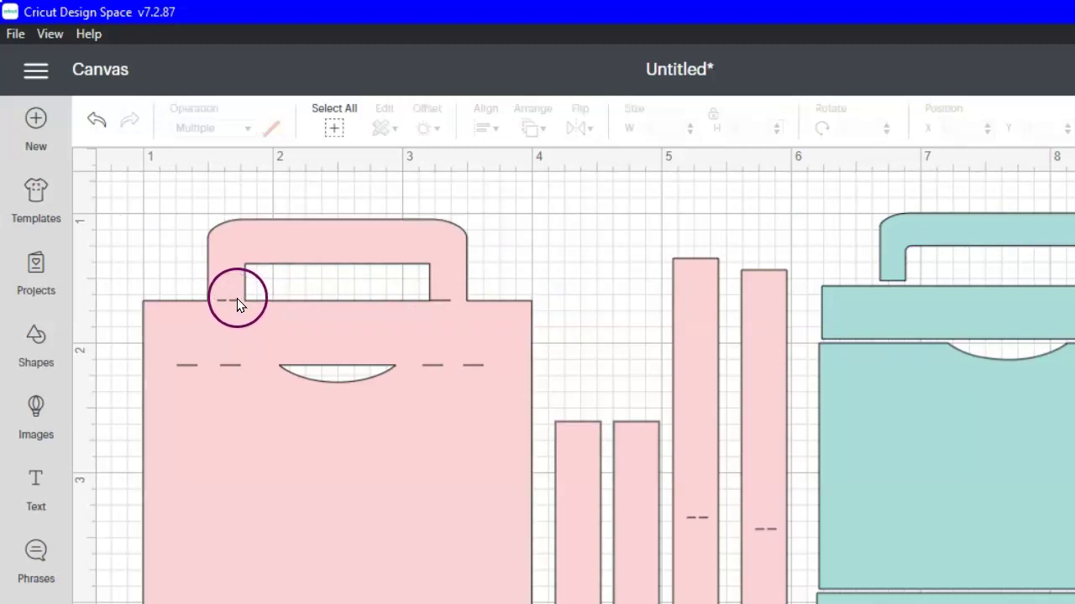
pyautogui.click(237, 301)
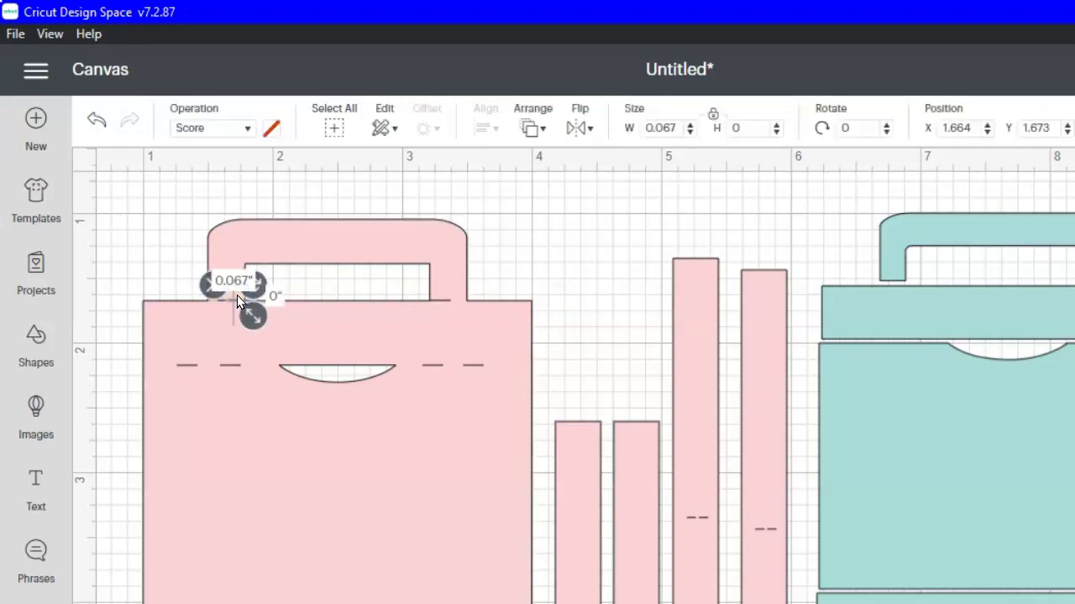
pyautogui.click(449, 329)
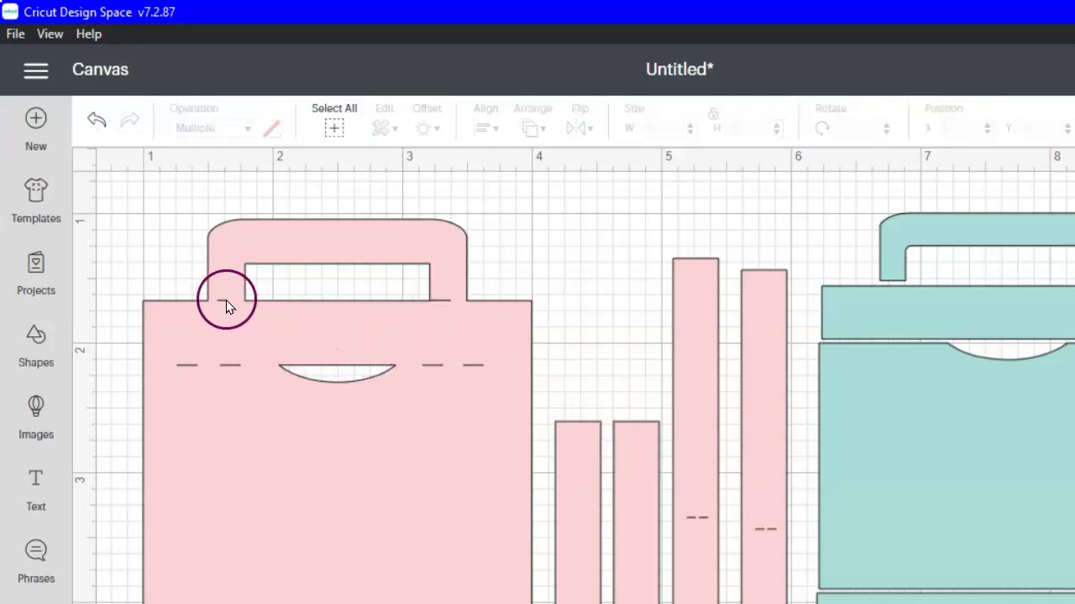
# Step: Move the remaining score dash under the handle's left leg to about X 1.544 and stretch it to about 0.226 wide
pyautogui.click(216, 300)
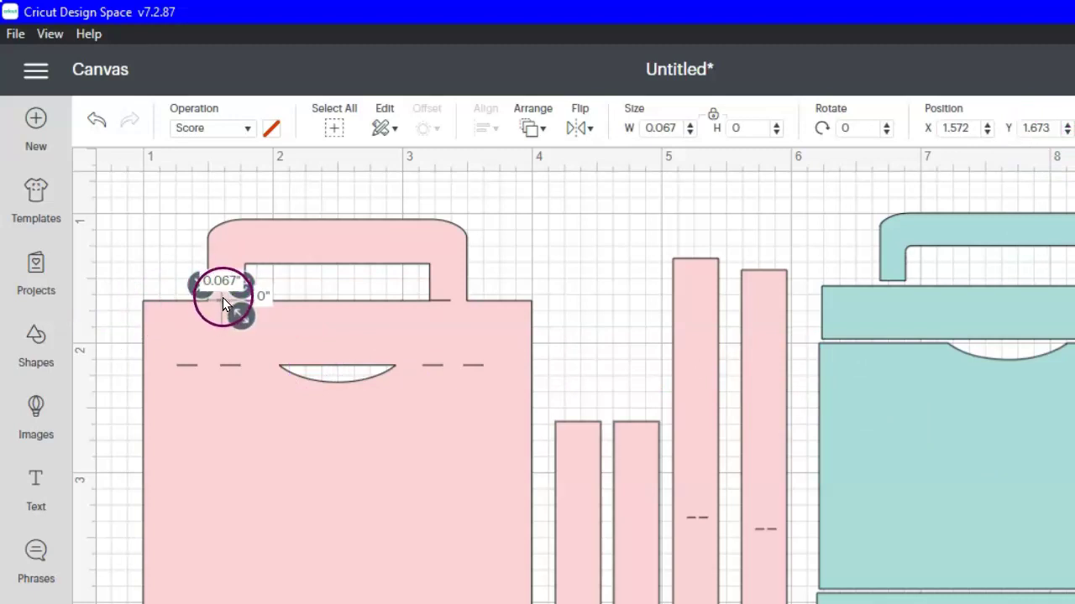
pyautogui.moveTo(220, 304); pyautogui.dragTo(204, 301)
pyautogui.click(242, 312)
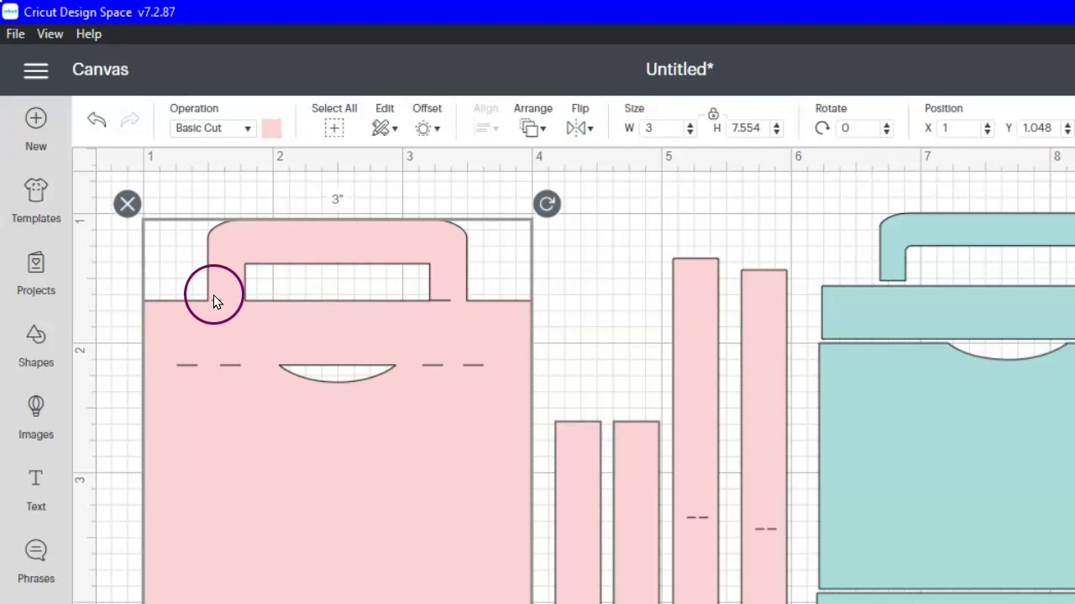
pyautogui.click(213, 298)
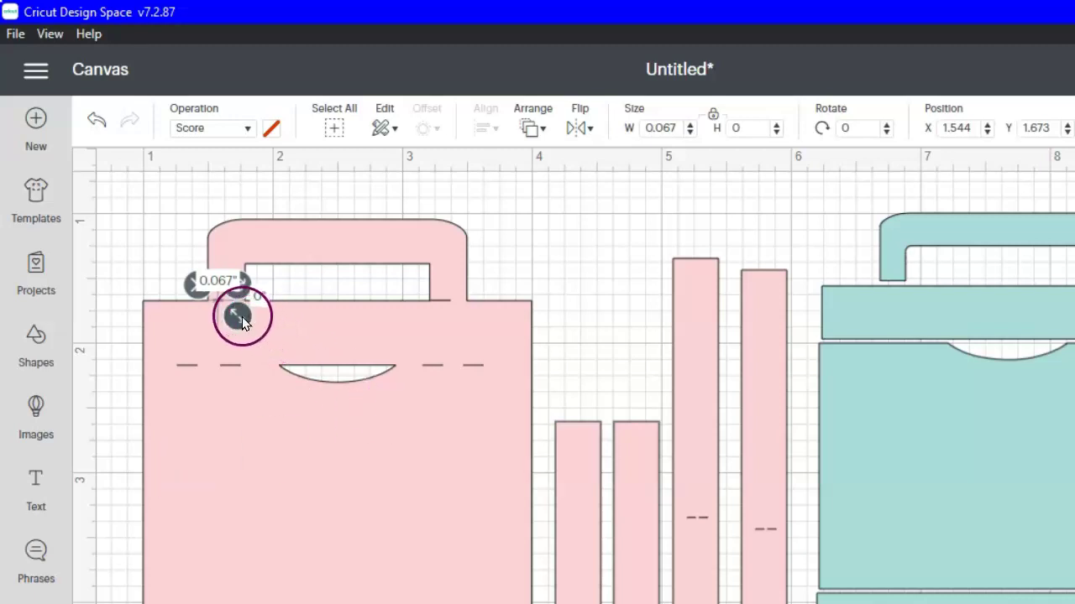
pyautogui.moveTo(239, 317); pyautogui.dragTo(262, 324)
pyautogui.click(155, 238)
pyautogui.click(177, 320)
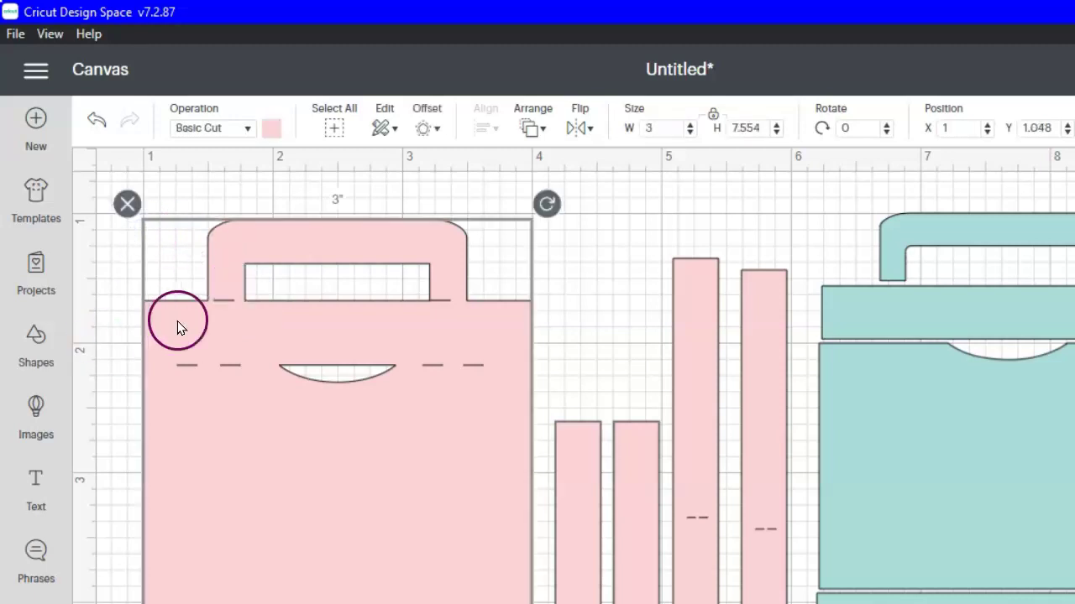
pyautogui.click(224, 299)
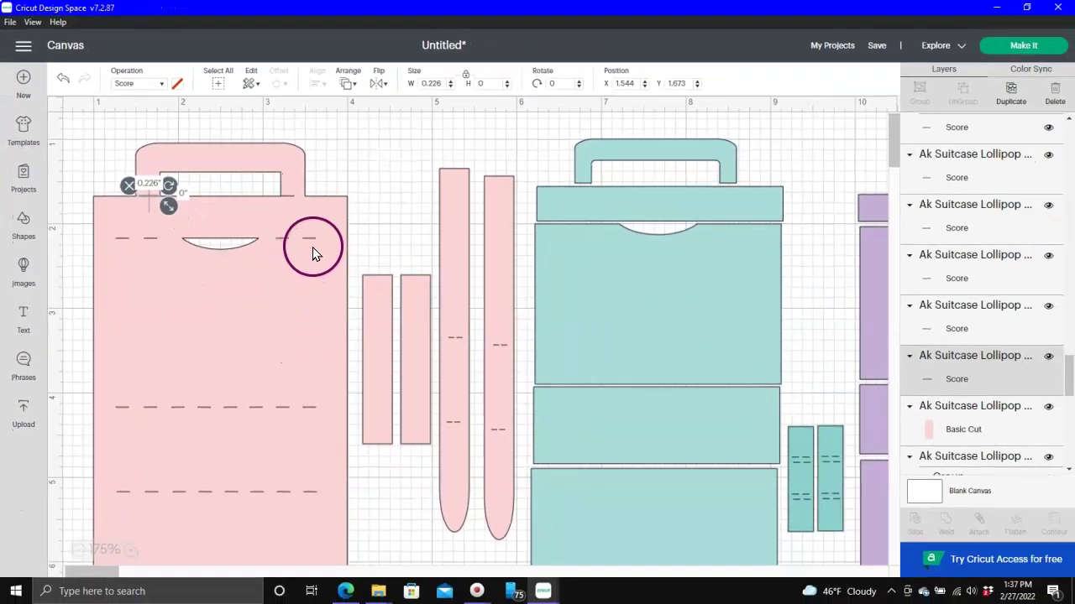
# Step: Delete both score dashes right of the pink suitcase's curved slot and the inner dash on its left
pyautogui.click(307, 241)
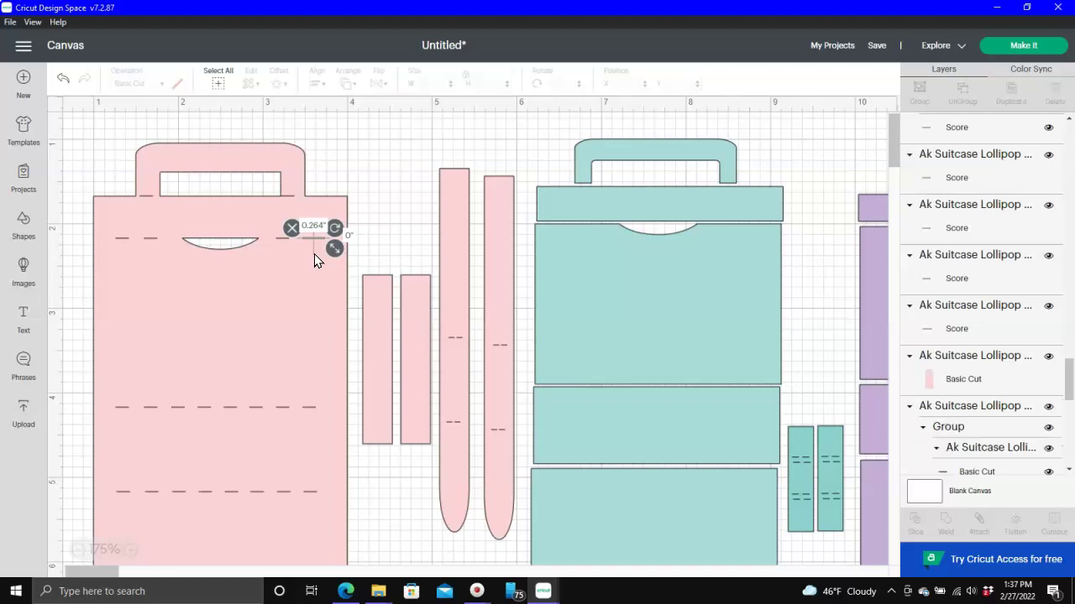
pyautogui.click(292, 242)
pyautogui.click(286, 242)
pyautogui.moveTo(286, 242); pyautogui.dragTo(200, 244)
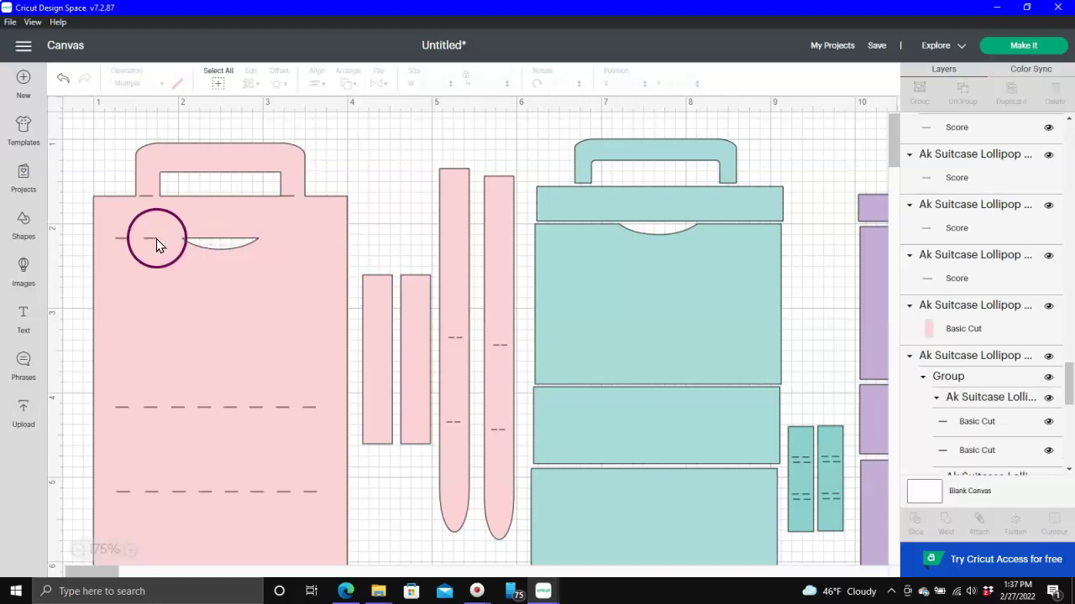
pyautogui.click(123, 284)
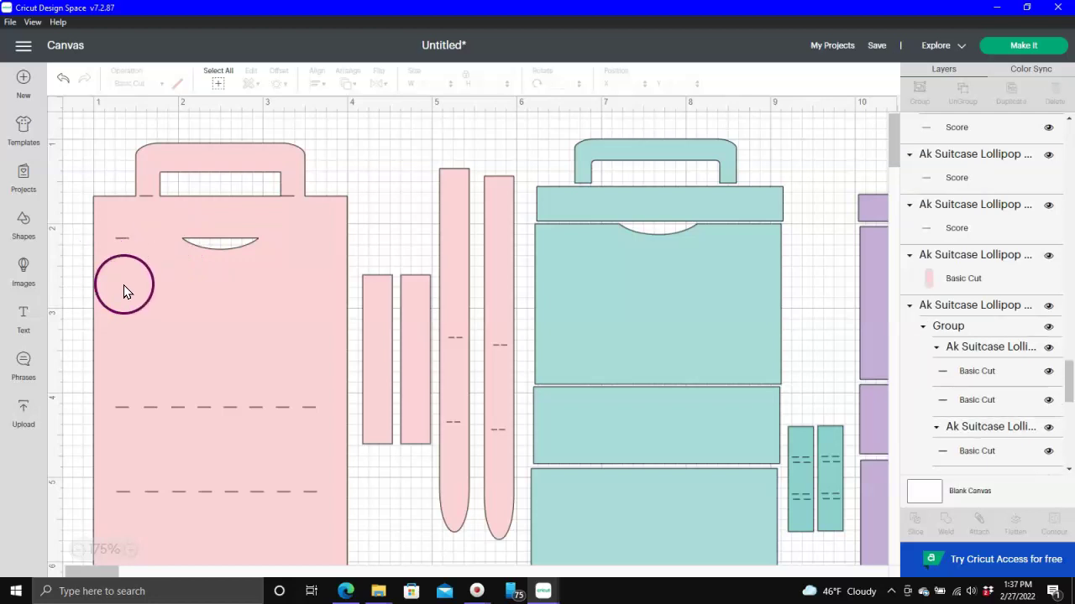
# Step: Move the score dash beside the curved slot to about X 1.065 and stretch it across the pink suitcase's full width
pyautogui.click(123, 240)
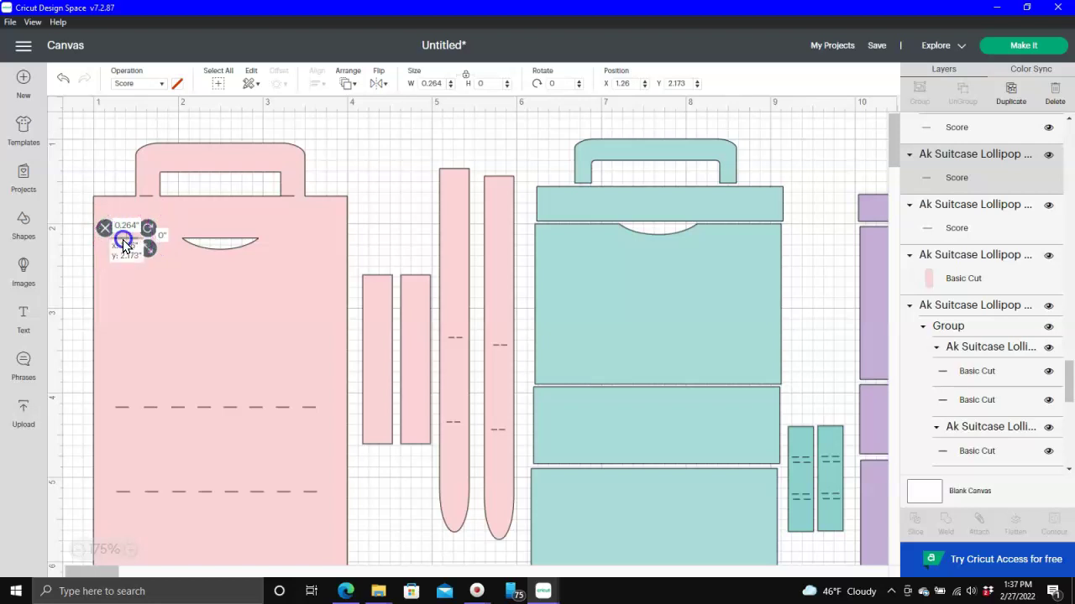
pyautogui.moveTo(123, 239); pyautogui.dragTo(106, 240)
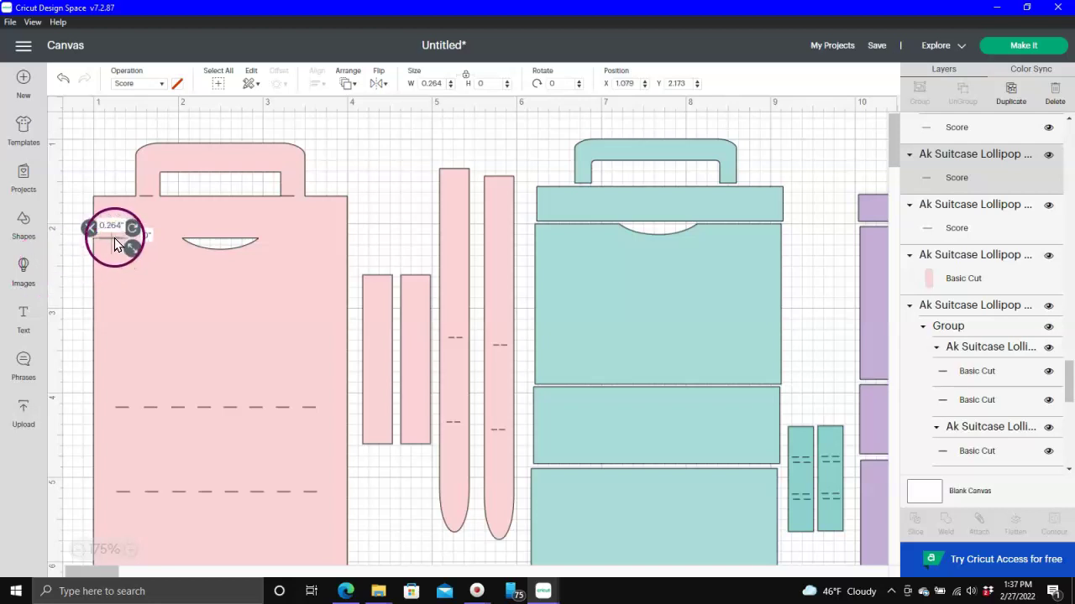
pyautogui.moveTo(113, 239); pyautogui.dragTo(112, 243)
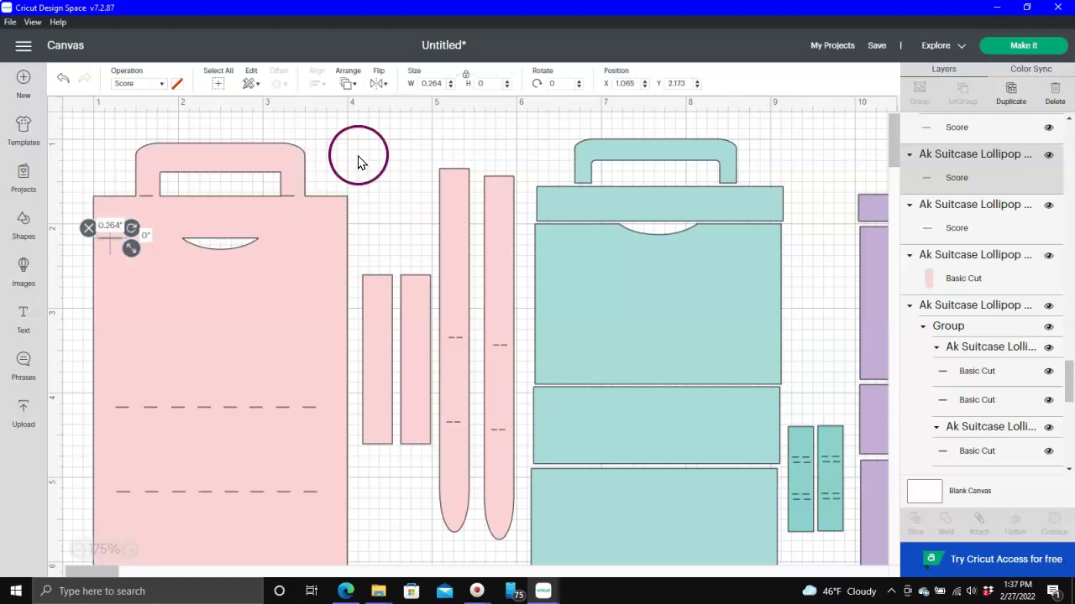
pyautogui.click(136, 239)
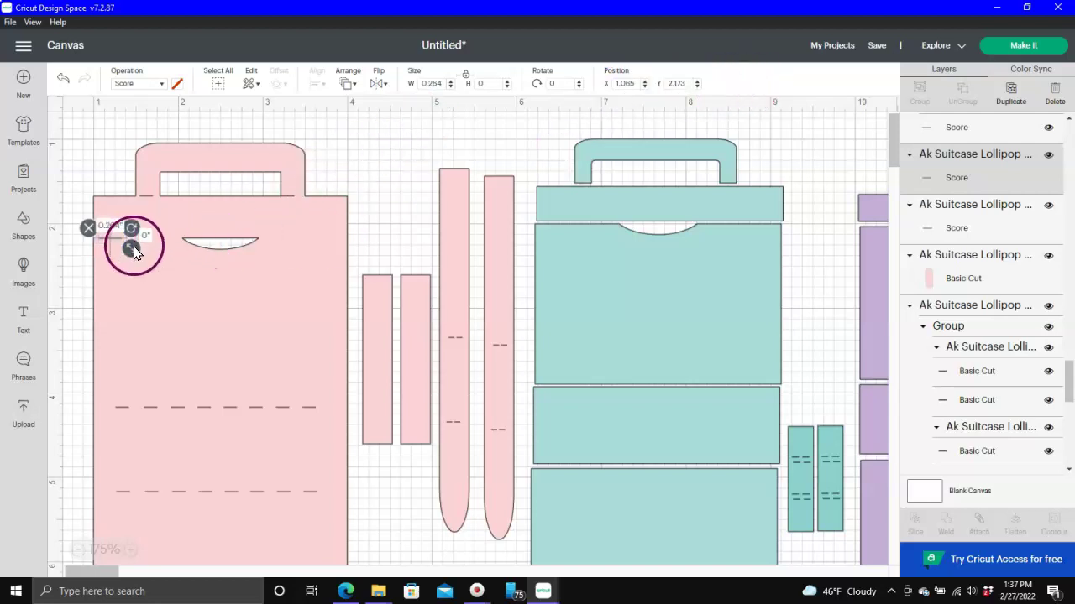
pyautogui.moveTo(131, 246); pyautogui.dragTo(358, 250)
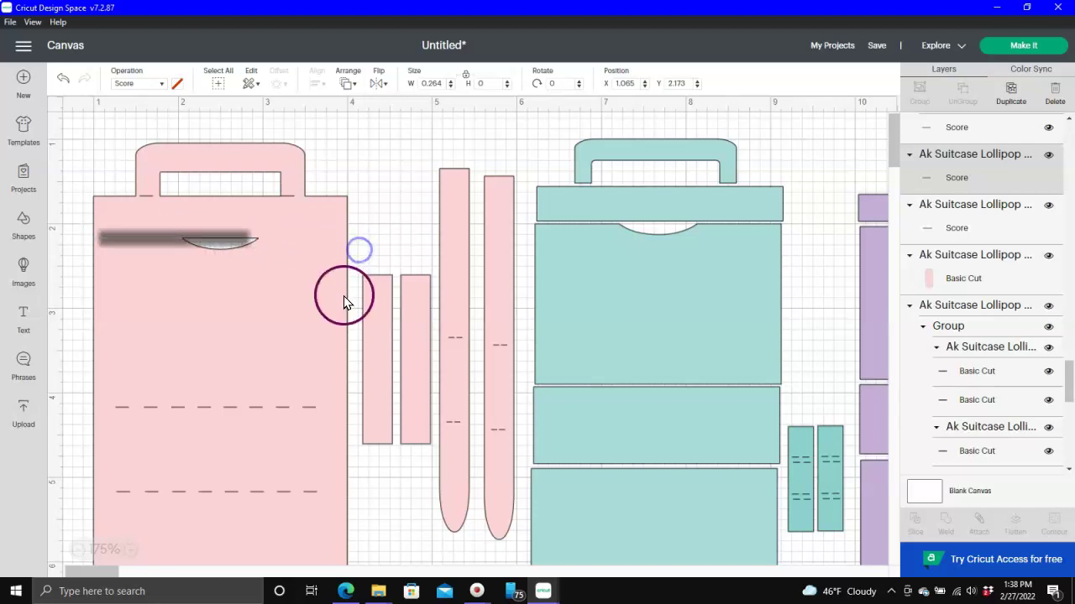
pyautogui.click(376, 186)
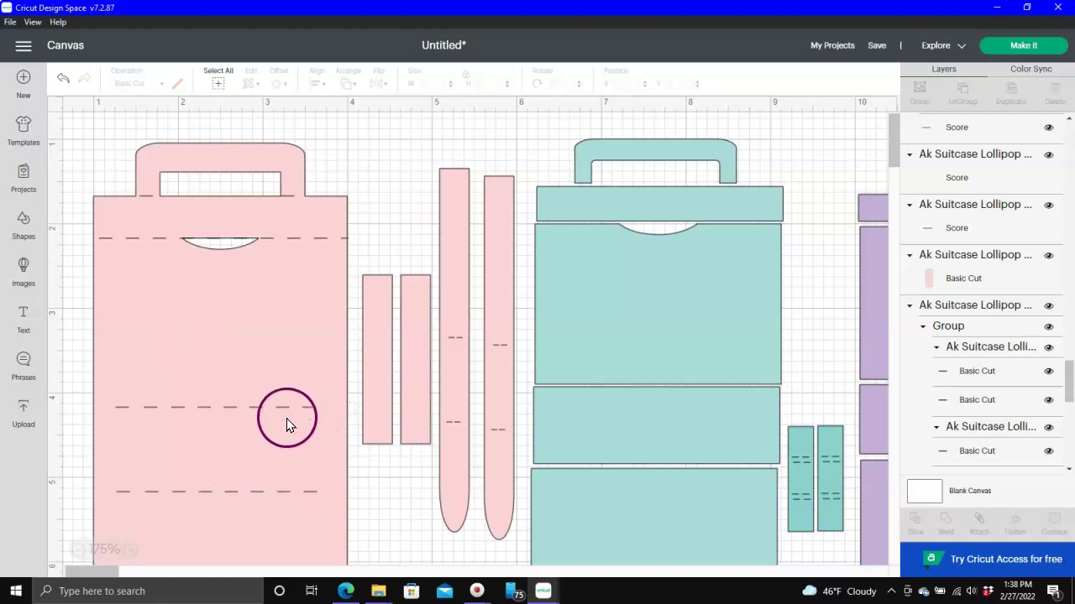
pyautogui.scroll(-5, 268, 430)
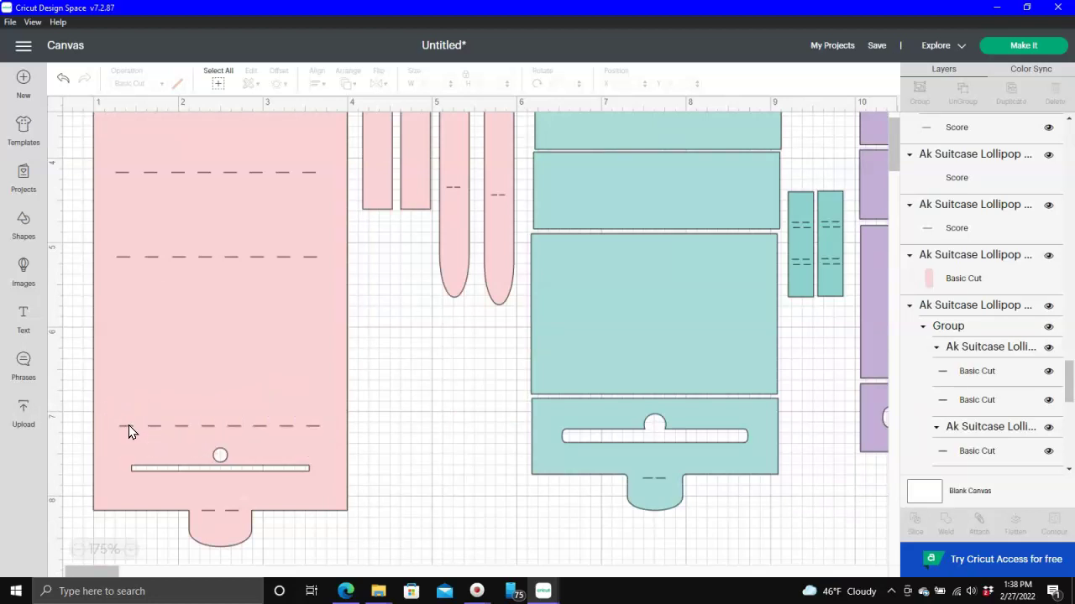
pyautogui.click(284, 426)
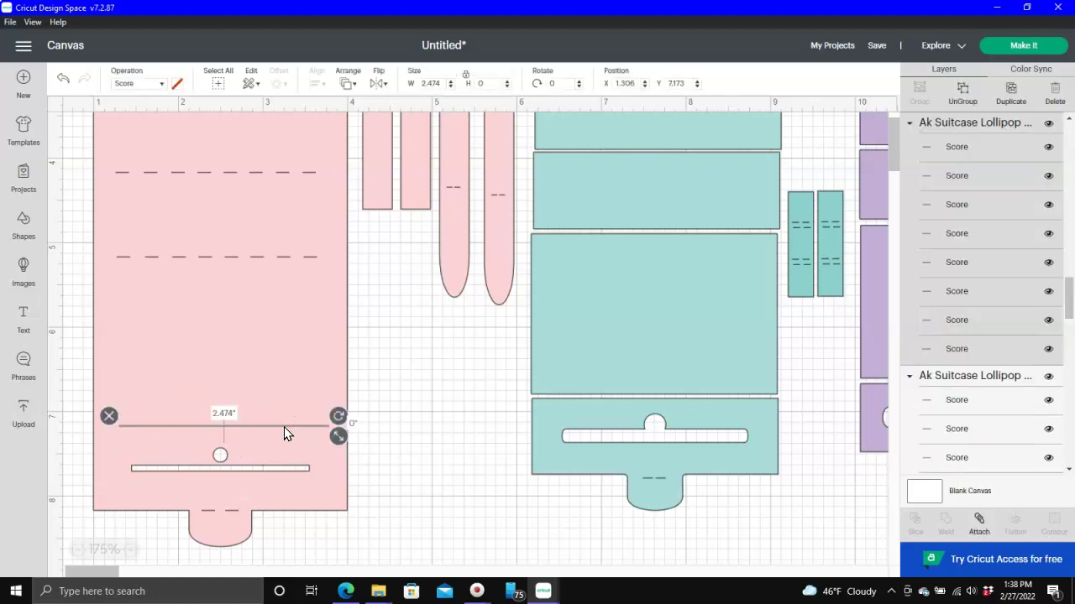
pyautogui.click(307, 427)
pyautogui.click(74, 431)
pyautogui.click(207, 428)
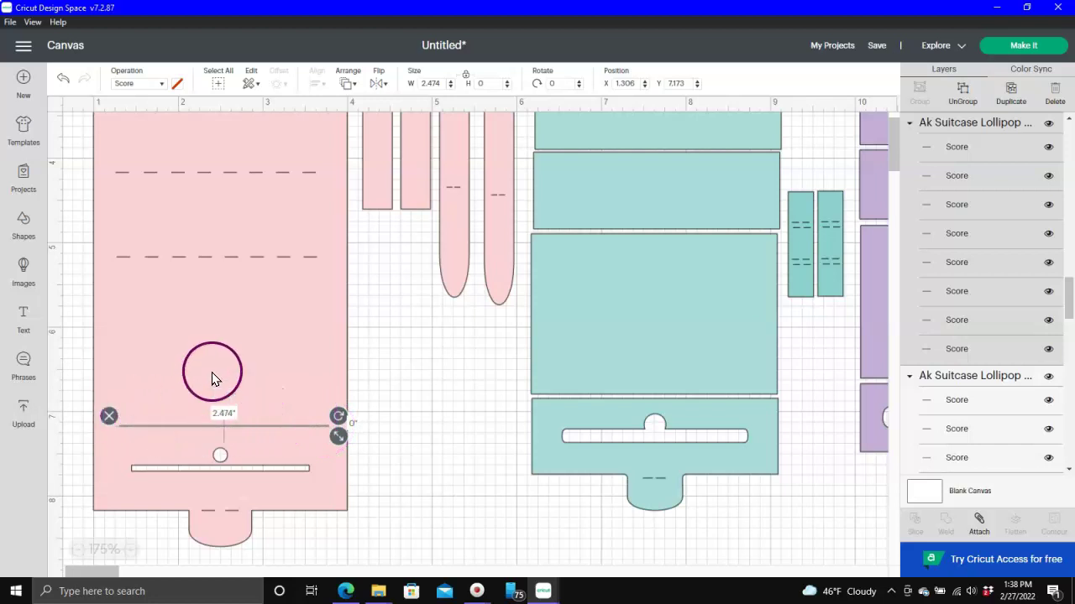
# Step: Ungroup the pink suitcase's dashed fold line at Y 4.173 and delete all its dashes except the leftmost one
pyautogui.scroll(3, 232, 357)
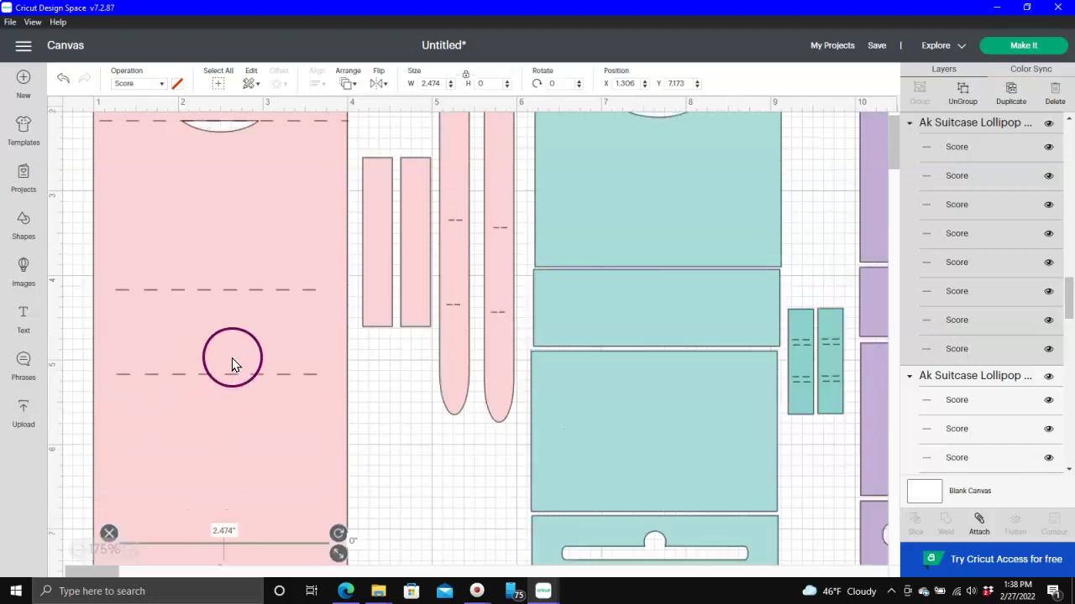
pyautogui.click(308, 290)
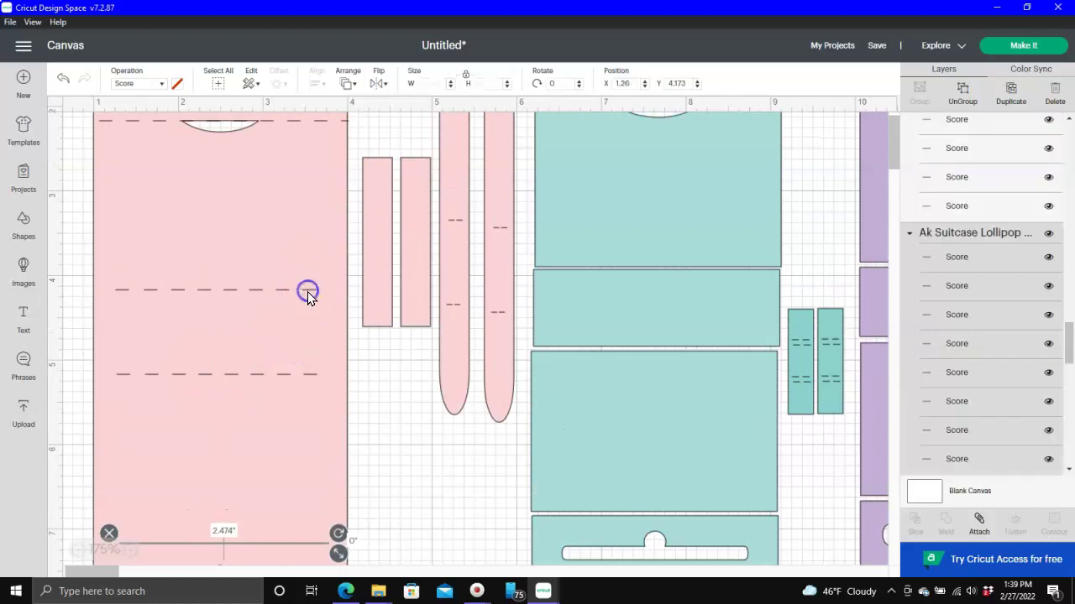
pyautogui.click(328, 290)
pyautogui.click(281, 290)
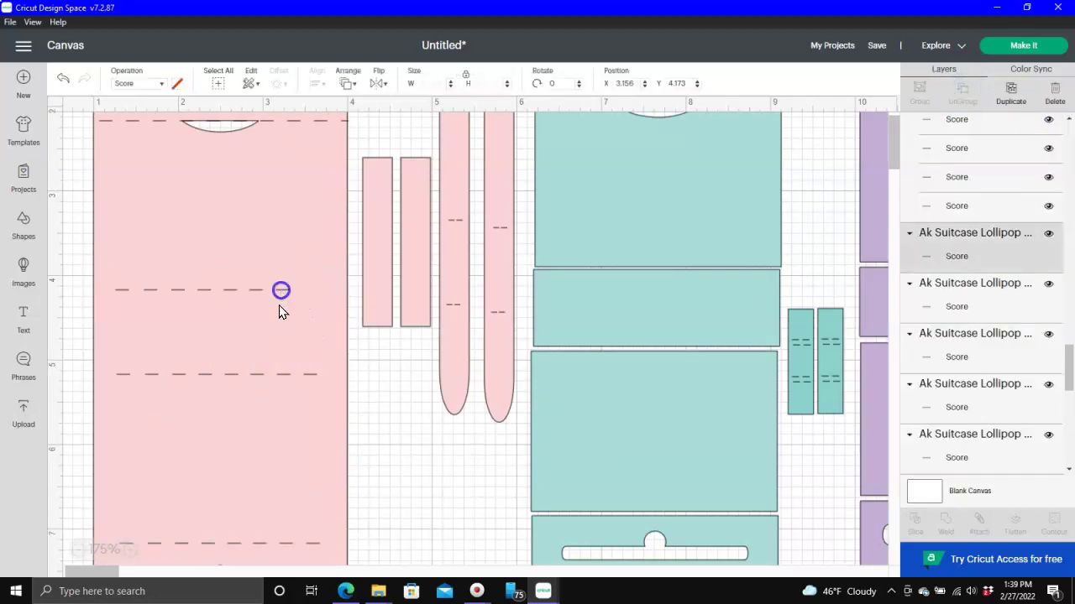
pyautogui.click(229, 291)
pyautogui.press('Delete')
pyautogui.click(205, 290)
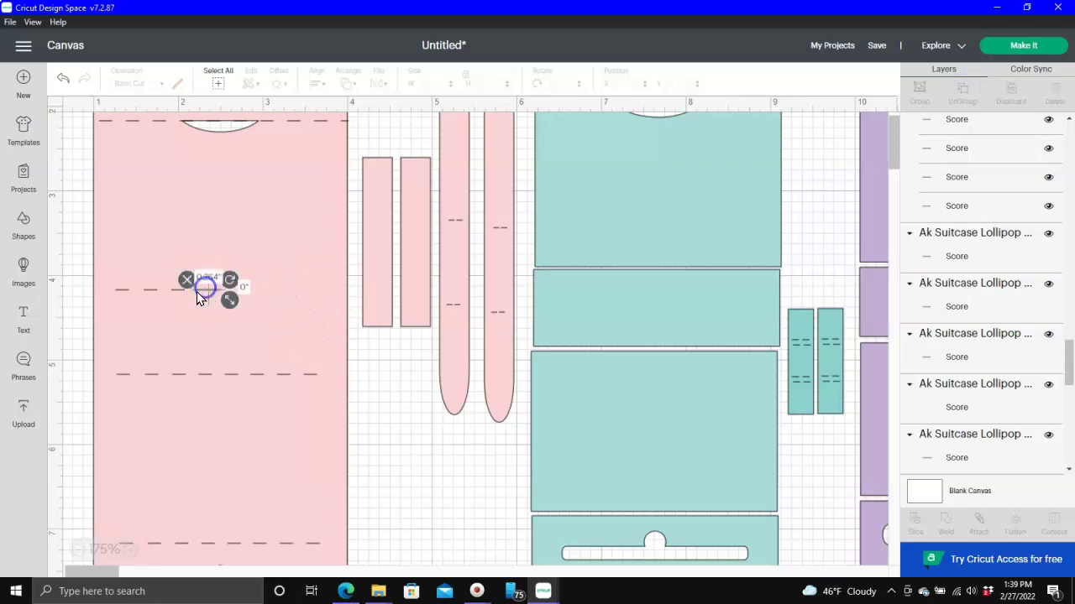
pyautogui.press('Delete')
pyautogui.click(181, 291)
pyautogui.press('Delete')
pyautogui.click(150, 290)
pyautogui.press('Delete')
# Step: Shift the remaining score dash at Y 4.173 to the body's left edge and stretch it across the full width
pyautogui.click(121, 291)
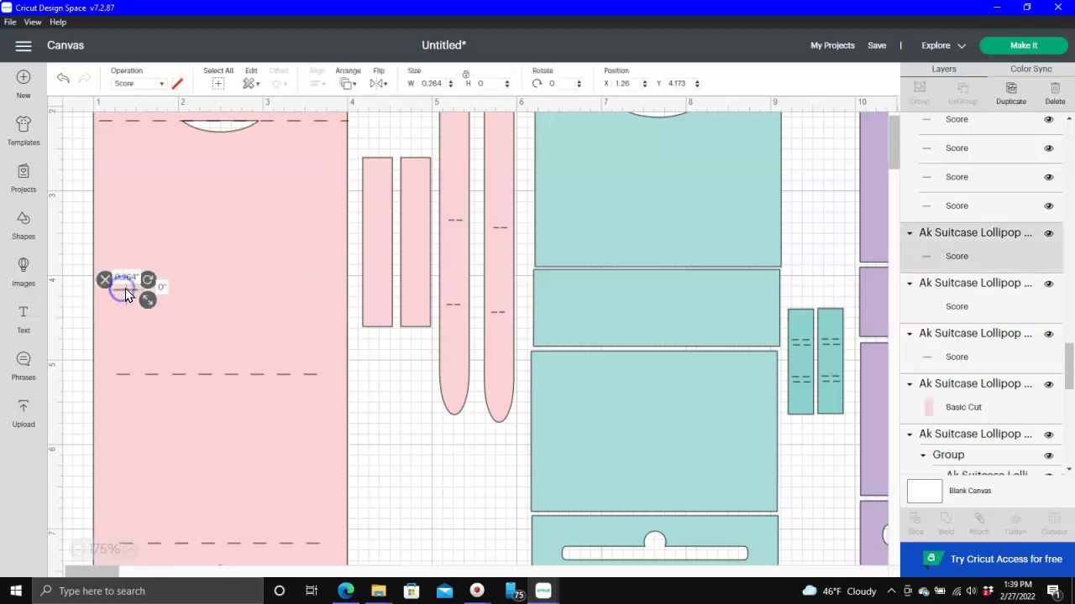
pyautogui.moveTo(131, 290); pyautogui.dragTo(356, 299)
# Step: Ungroup the pink suitcase's dashed fold line at Y 5.173 and delete its surplus dashes, keeping a single one
pyautogui.click(308, 377)
pyautogui.click(966, 97)
pyautogui.click(359, 422)
pyautogui.click(313, 381)
pyautogui.press('Delete')
# Step: Move the remaining score dash at Y 5.173 to about X 1.037 and stretch it to about 2.972 wide
pyautogui.moveTo(286, 372); pyautogui.dragTo(108, 377)
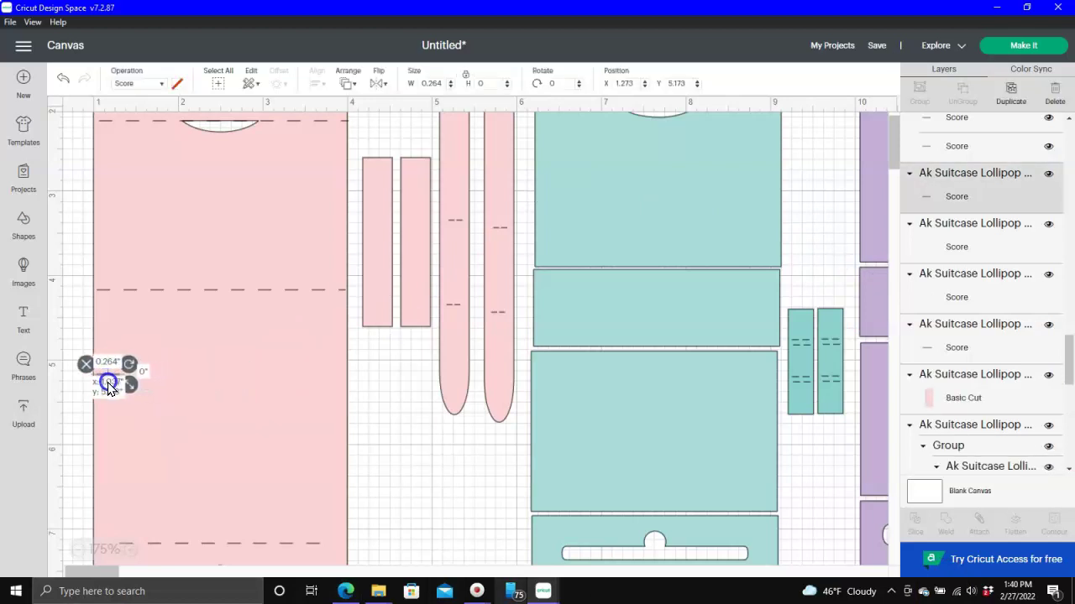
pyautogui.moveTo(173, 377); pyautogui.dragTo(361, 383)
# Step: Ungroup the two score dashes above the pink suitcase's bottom tab and delete the right one
pyautogui.scroll(-3, 394, 415)
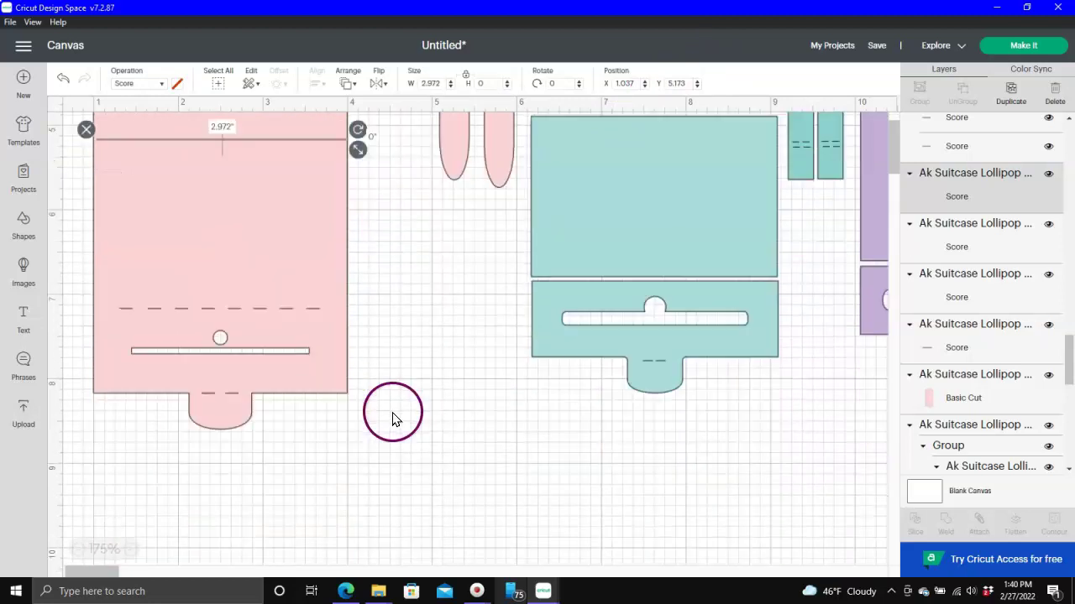
pyautogui.click(231, 394)
pyautogui.click(957, 96)
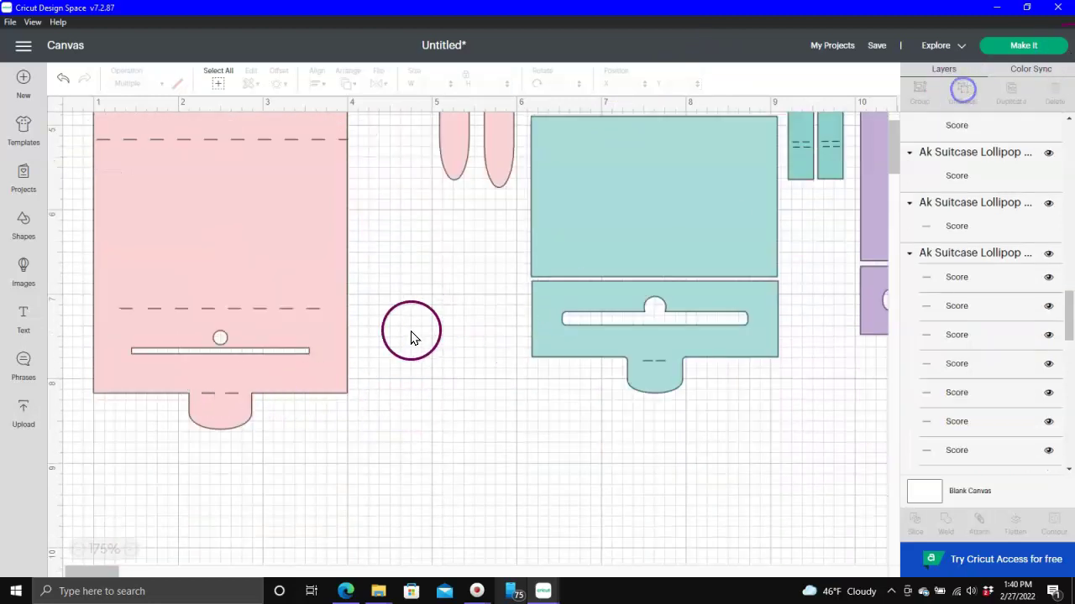
pyautogui.click(233, 393)
# Step: Move the bottom tab's remaining score dash to about X 2.152 and stretch it to about 0.719 wide
pyautogui.click(210, 396)
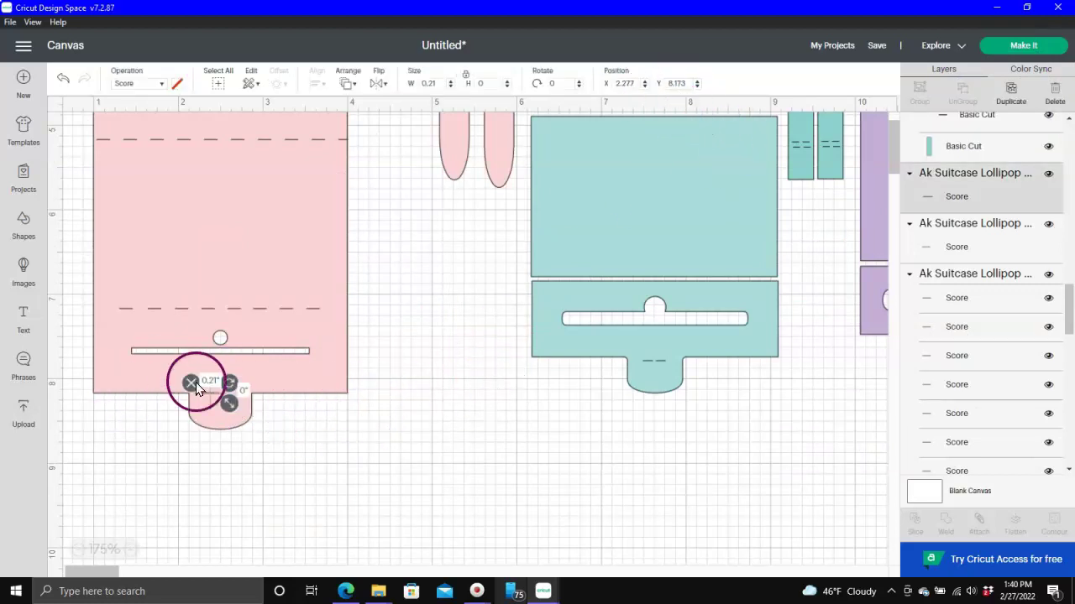
pyautogui.moveTo(206, 394); pyautogui.dragTo(257, 403)
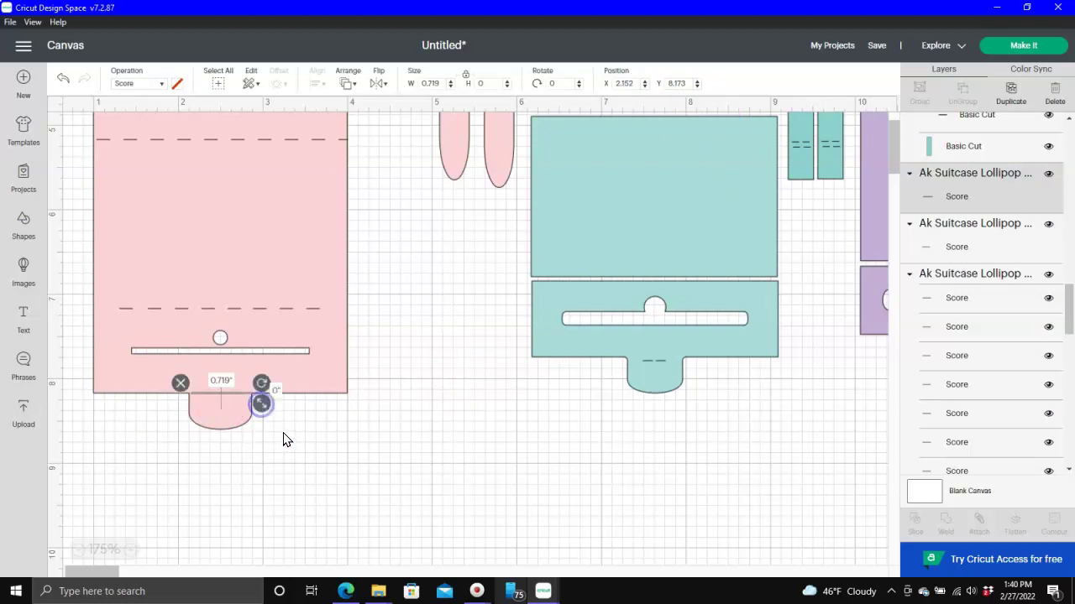
pyautogui.click(282, 438)
pyautogui.click(224, 393)
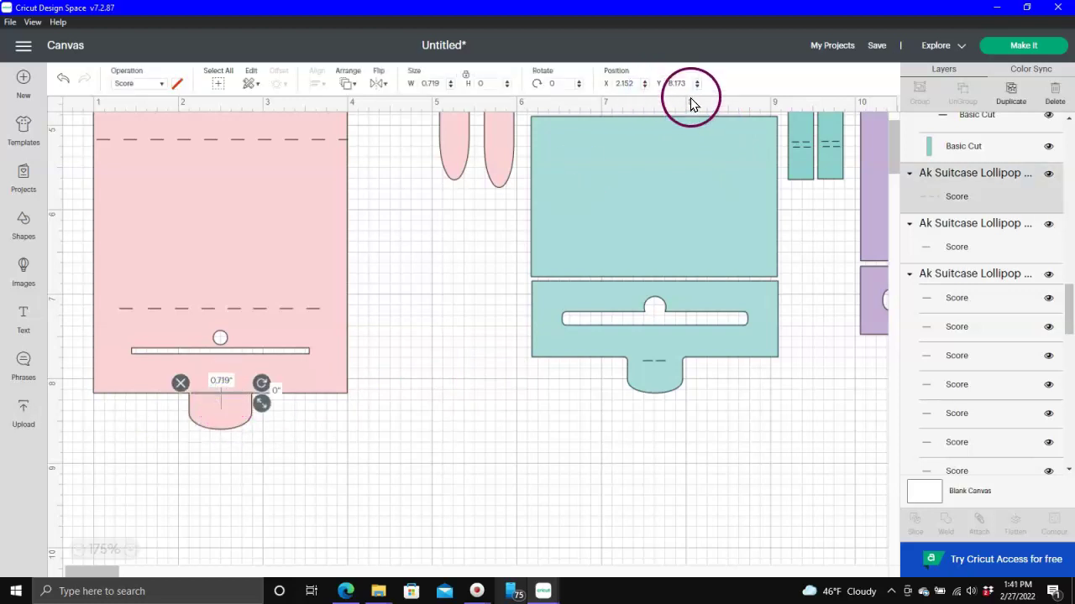
pyautogui.click(421, 317)
pyautogui.scroll(5, 396, 316)
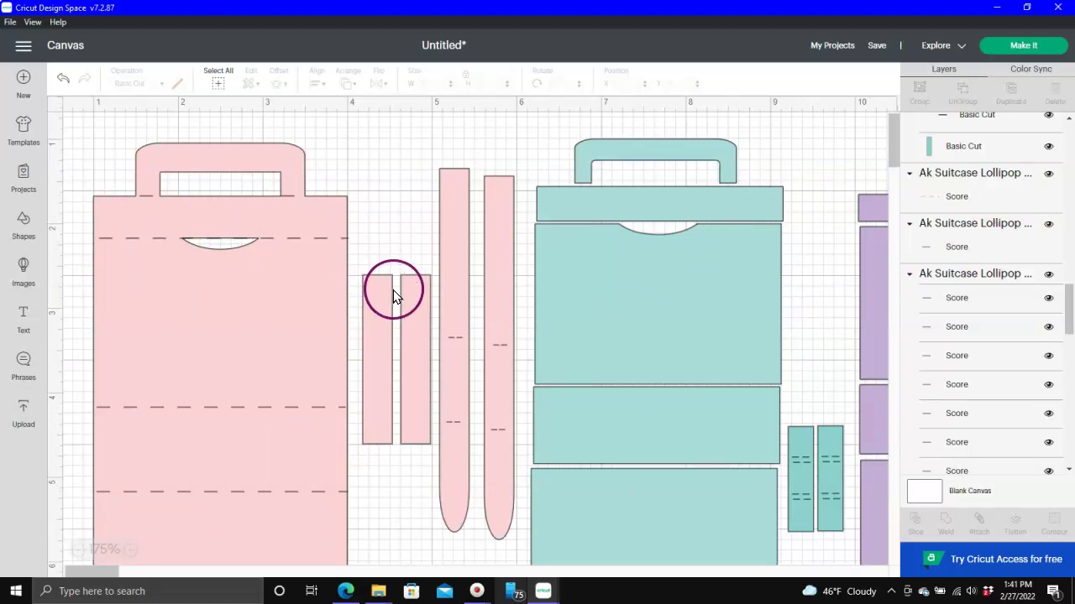
pyautogui.moveTo(361, 267); pyautogui.dragTo(330, 241)
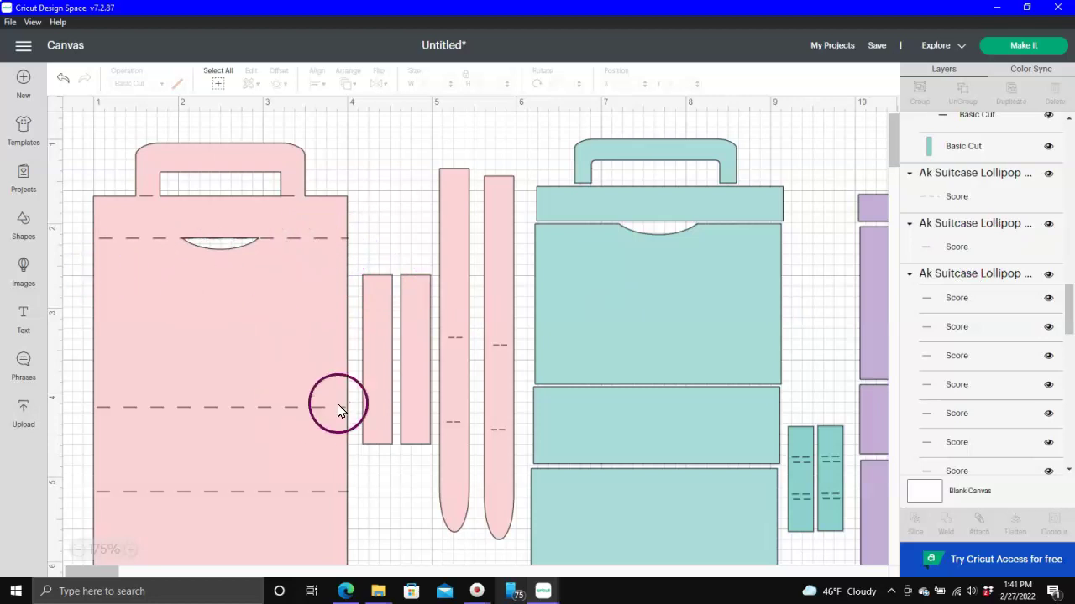
pyautogui.moveTo(291, 530); pyautogui.dragTo(312, 480)
# Step: Change the pink suitcase body's material color to blue
pyautogui.click(250, 158)
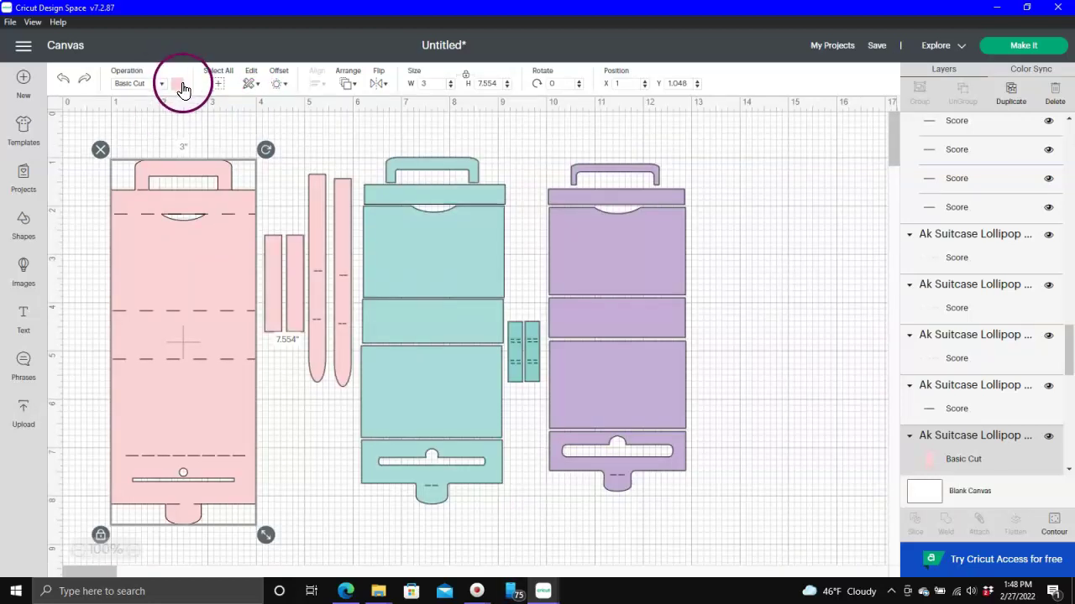
pyautogui.click(177, 87)
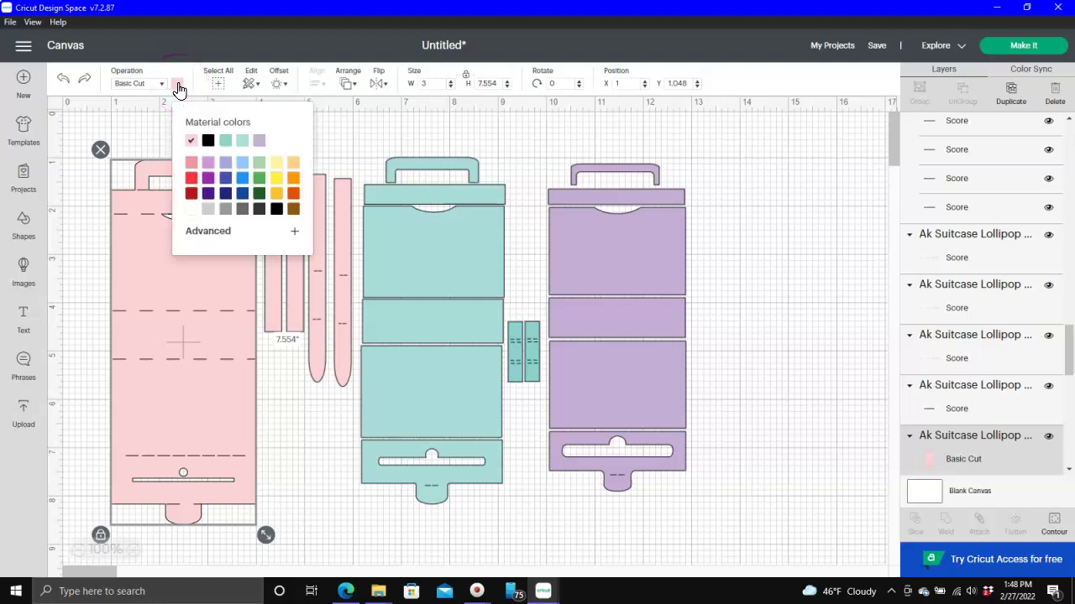
pyautogui.click(242, 183)
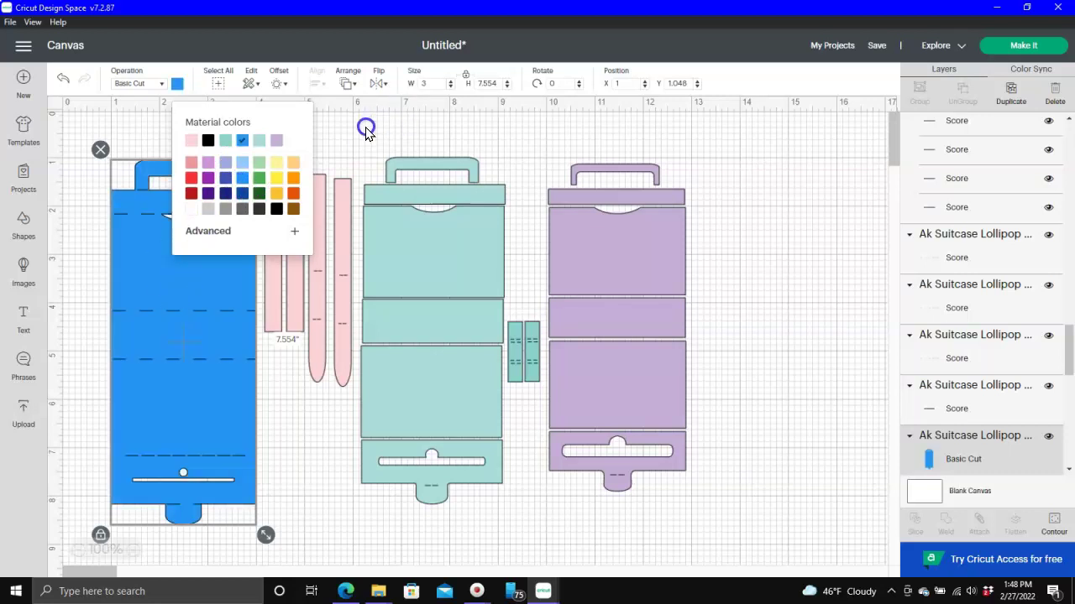
pyautogui.click(327, 136)
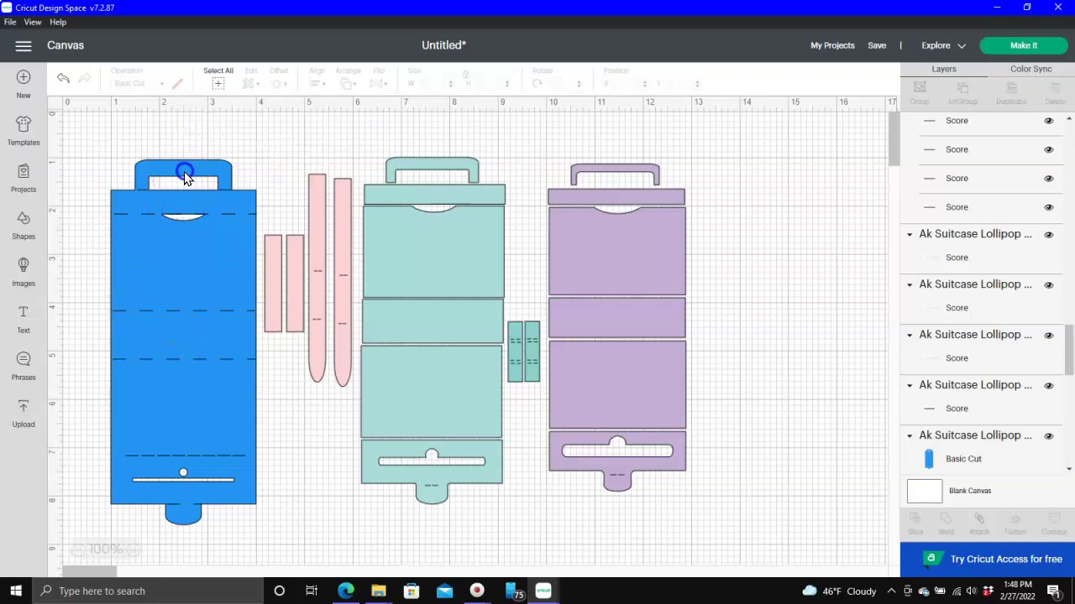
# Step: Nudge the blue suitcase body to about X 0.986, Y 1.062 and select it together with all its score lines
pyautogui.click(175, 167)
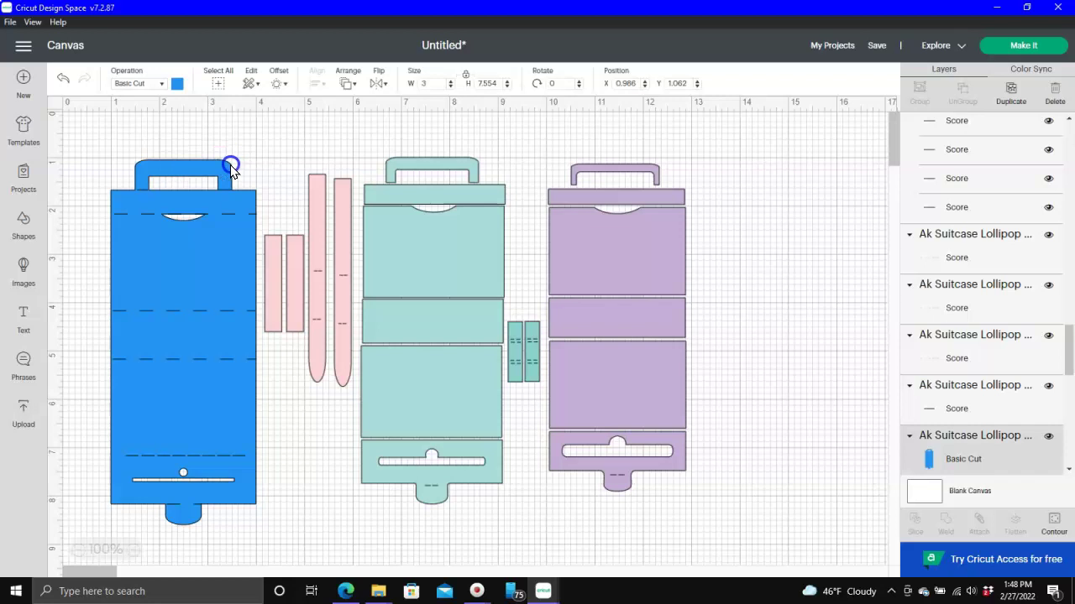
pyautogui.click(186, 135)
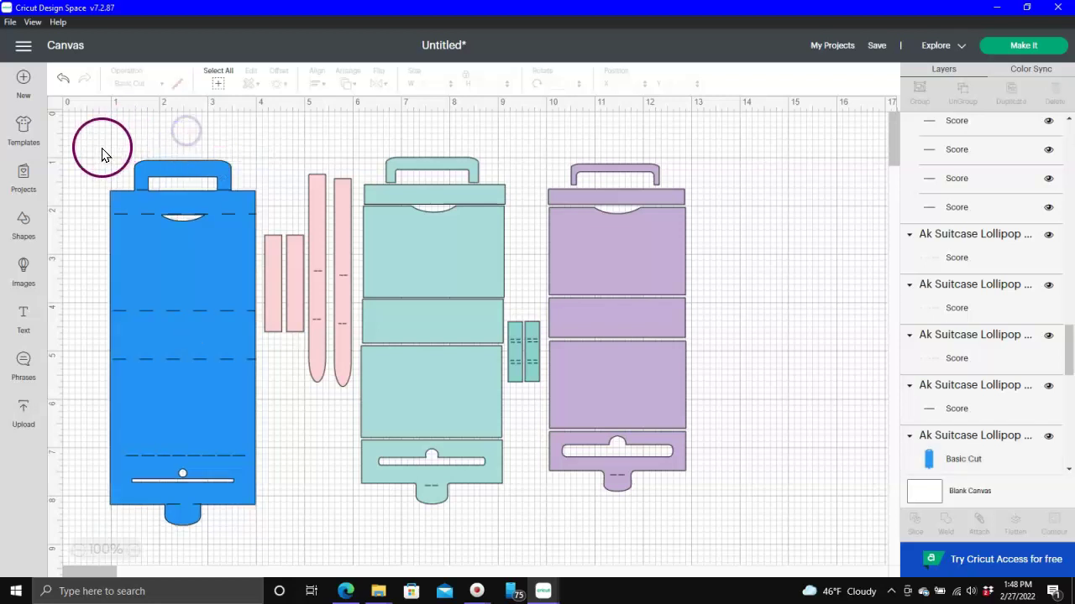
pyautogui.moveTo(90, 148); pyautogui.dragTo(281, 450)
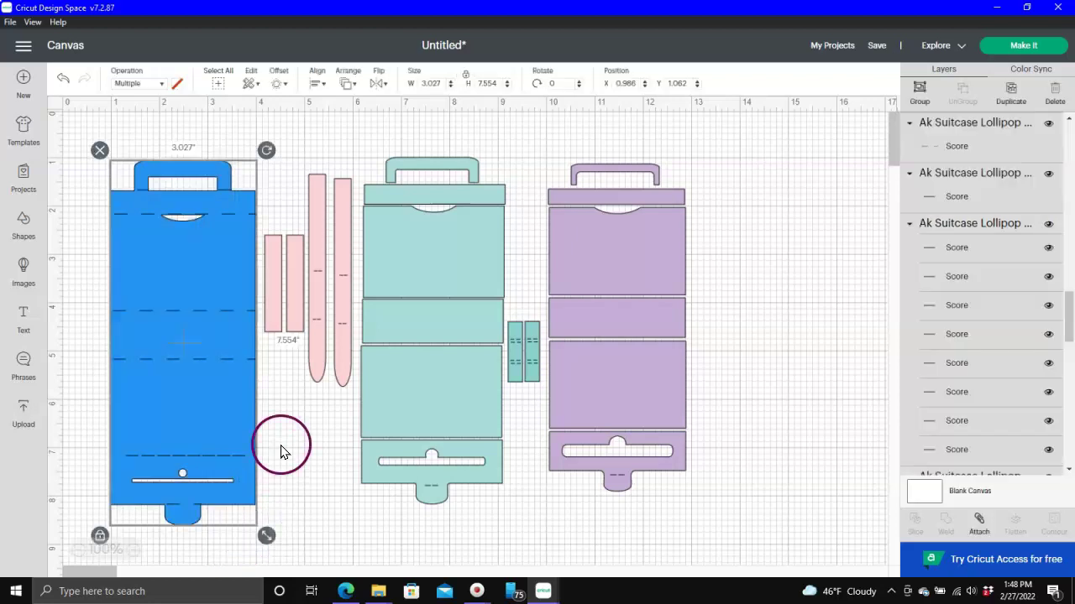
pyautogui.click(980, 520)
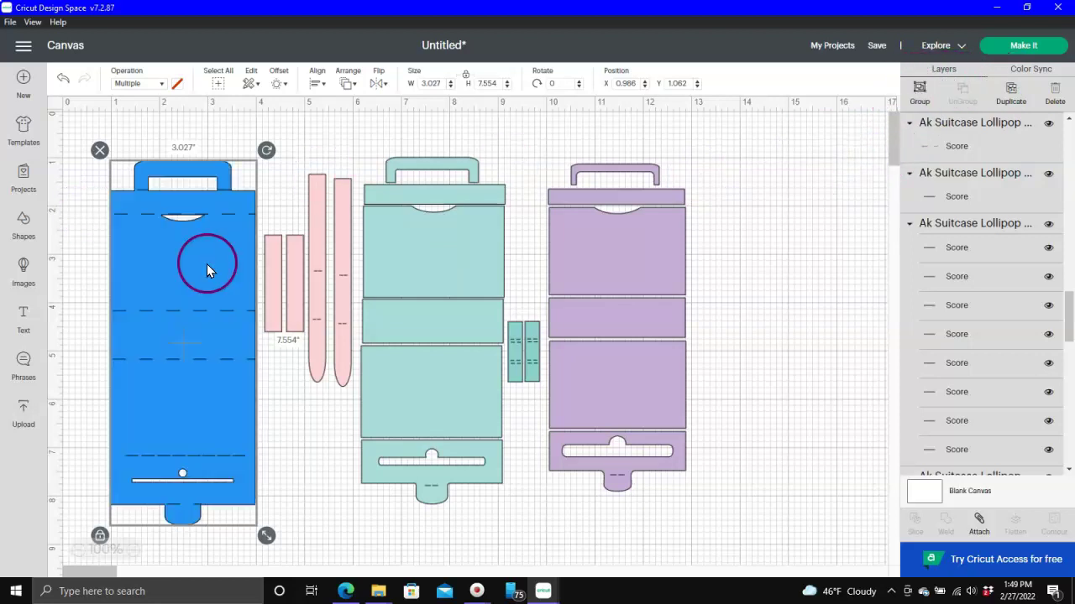
# Step: Group the blue suitcase body with its score lines and inspect the score mat and the blue mat in the mat preview
pyautogui.hotkey('ctrl', 'g')
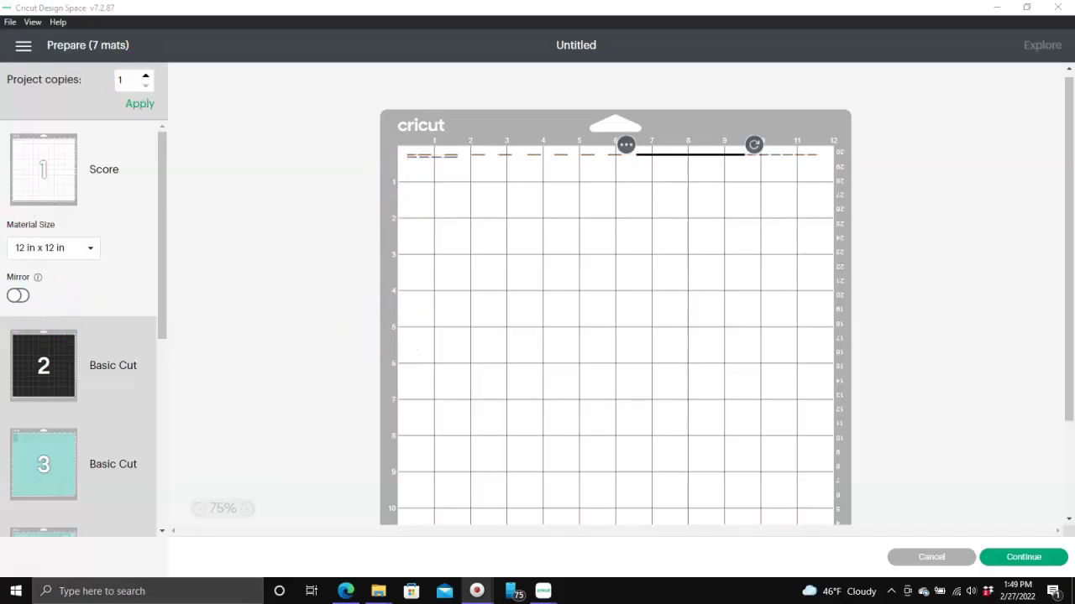
pyautogui.click(100, 167)
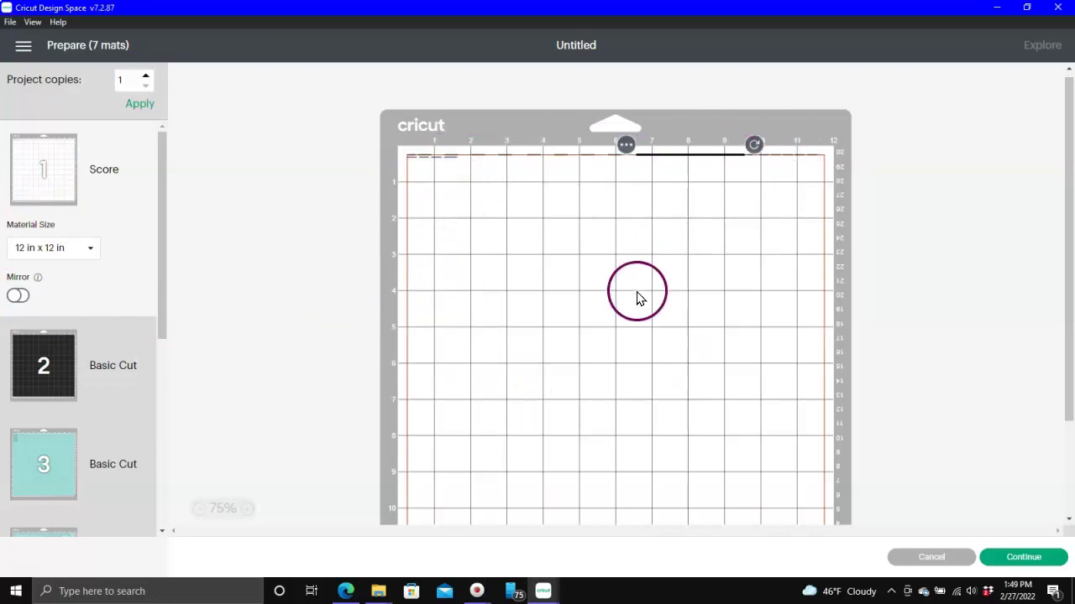
pyautogui.scroll(-1, 503, 340)
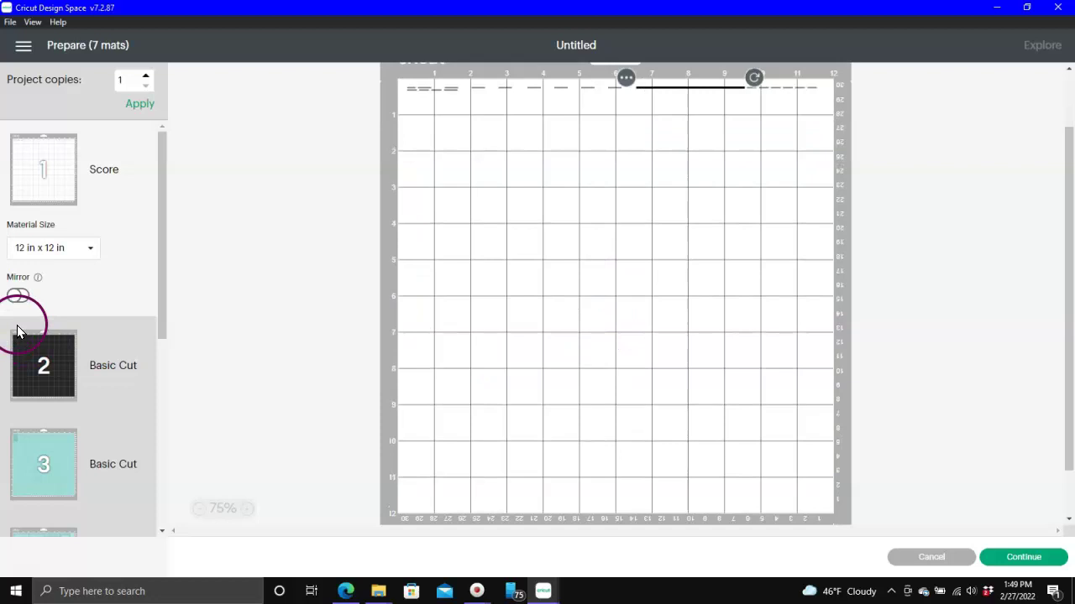
pyautogui.scroll(-4, 29, 334)
pyautogui.click(43, 325)
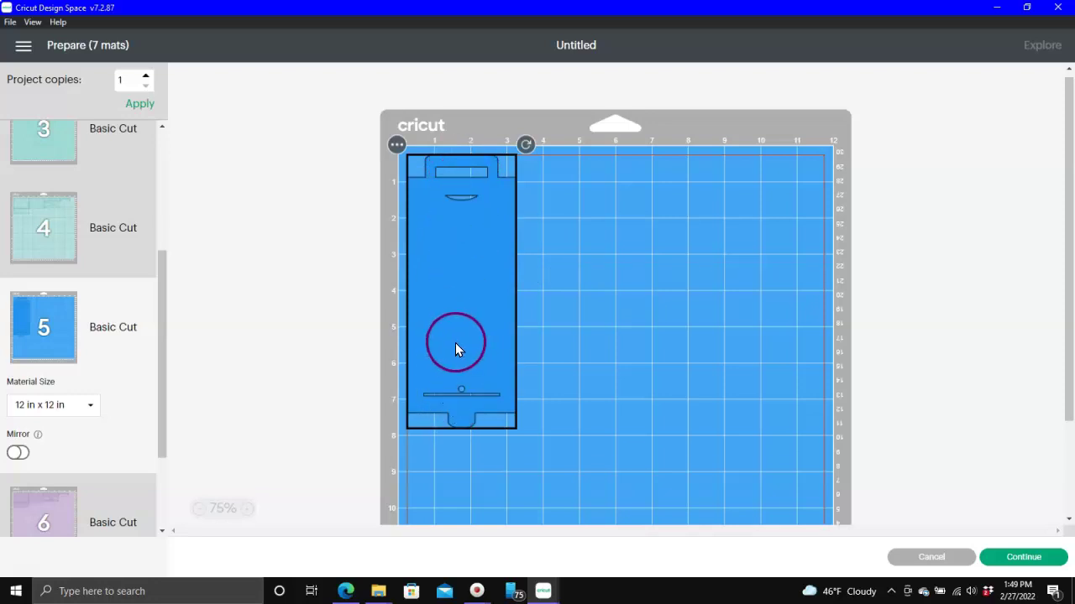
pyautogui.scroll(4, 28, 159)
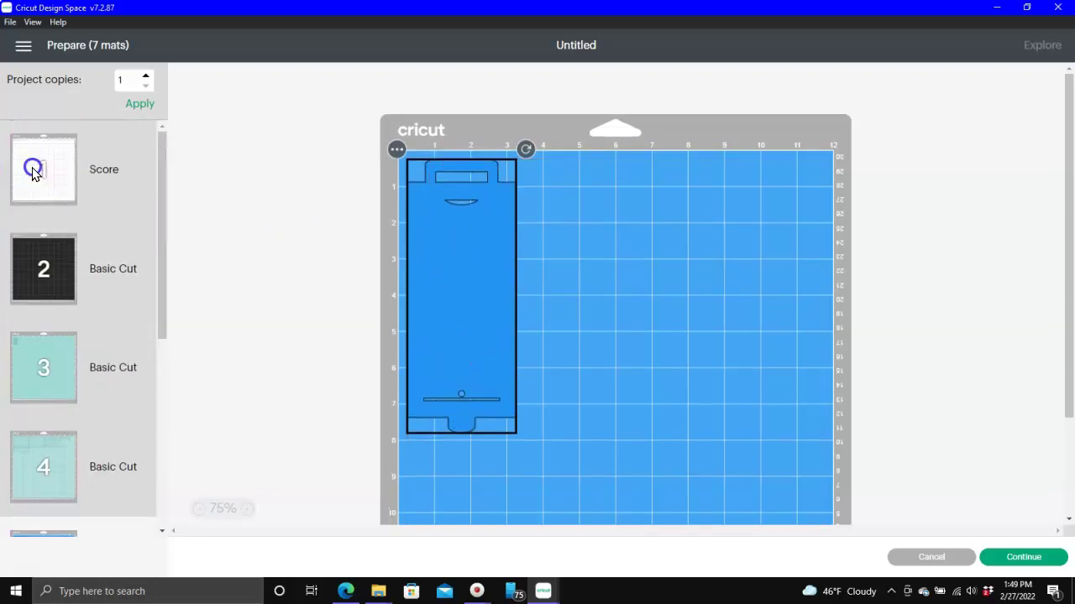
pyautogui.click(32, 171)
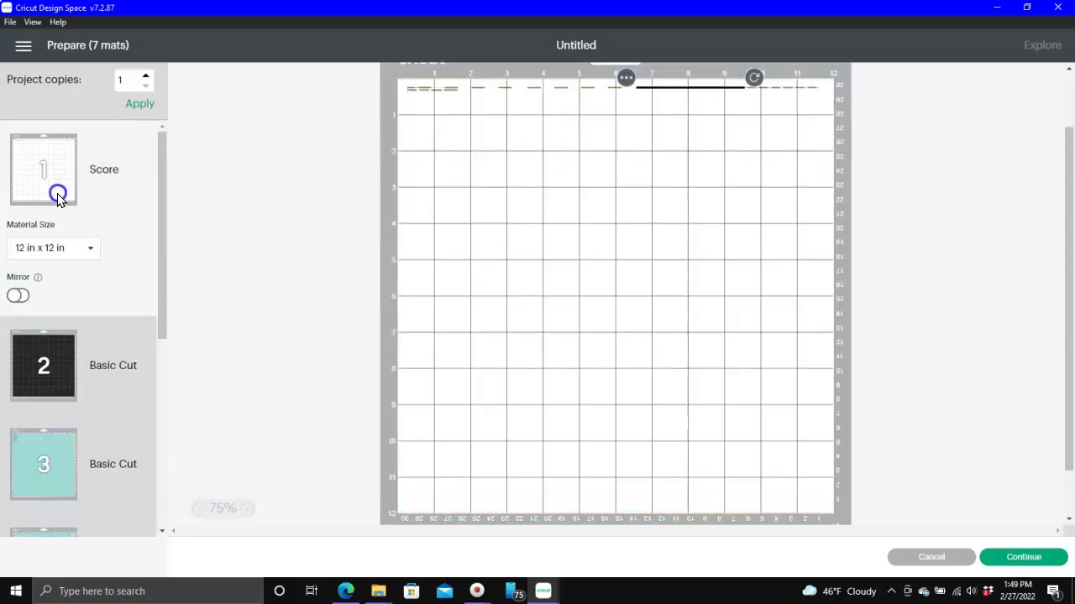
pyautogui.click(920, 558)
pyautogui.click(901, 384)
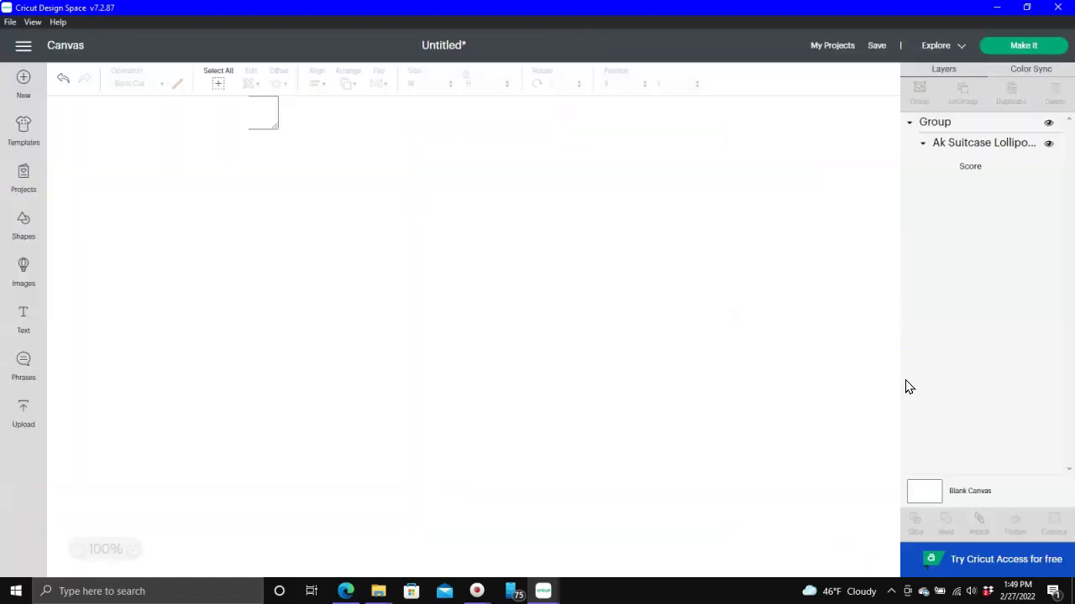
# Step: Ungroup the blue suitcase body from its score lines
pyautogui.moveTo(901, 384)
pyautogui.mouseDown()
pyautogui.moveTo(288, 401)
pyautogui.moveTo(270, 343)
pyautogui.mouseUp()
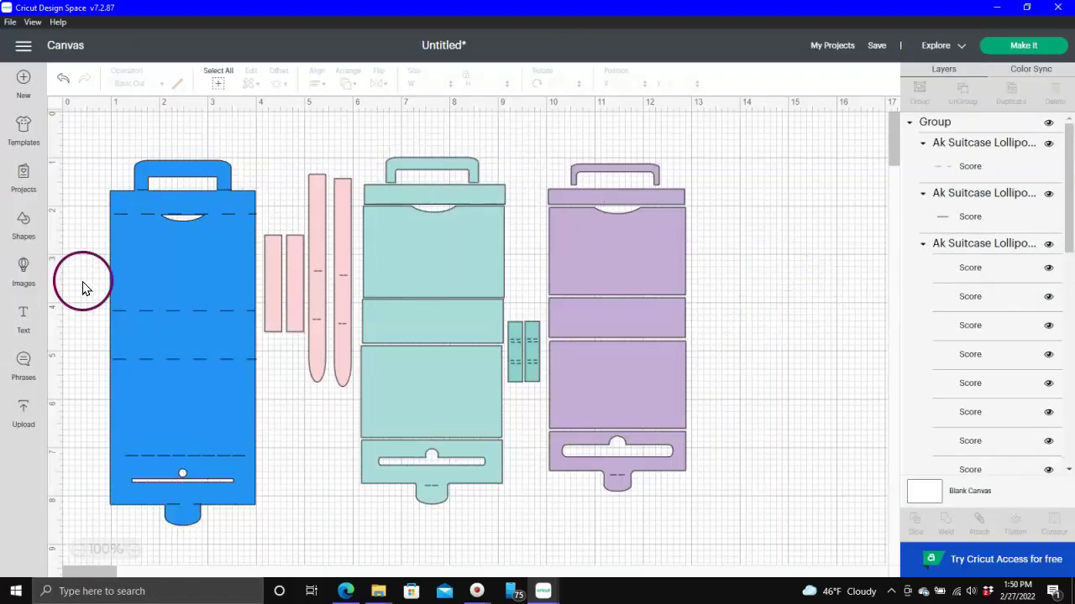
pyautogui.click(160, 248)
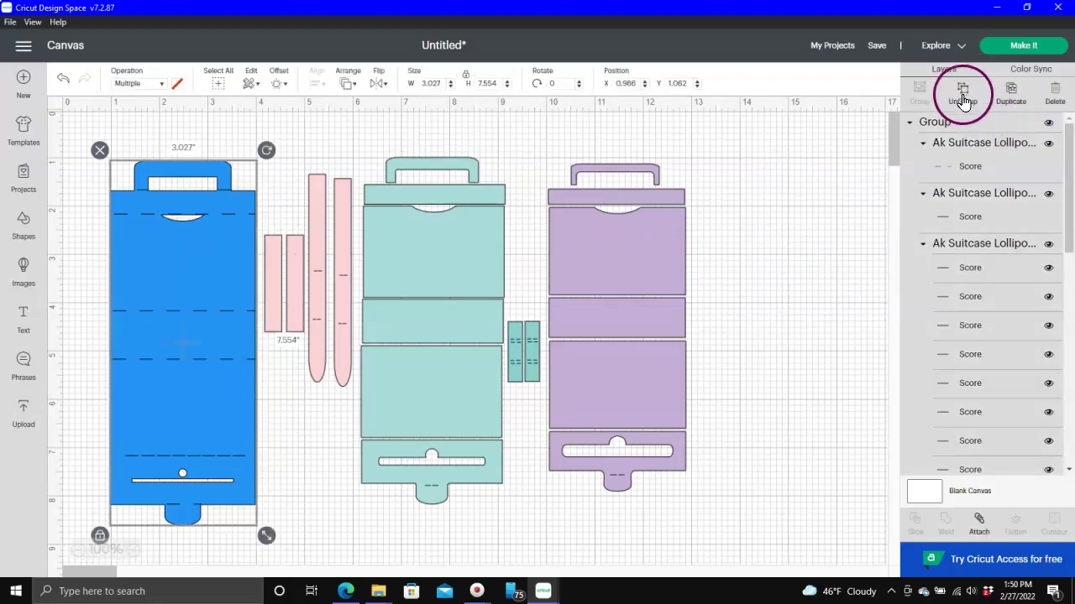
pyautogui.hotkey('ctrl', 'shift', 'g')
pyautogui.click(708, 159)
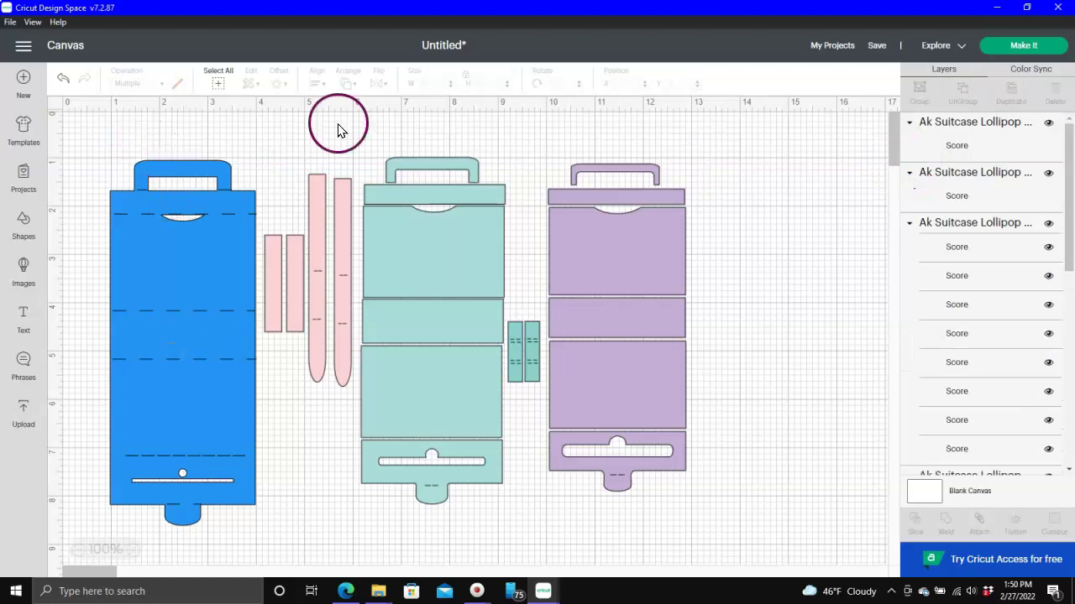
# Step: Select the blue suitcase body with all its score lines and attach them together
pyautogui.moveTo(97, 145); pyautogui.dragTo(255, 534)
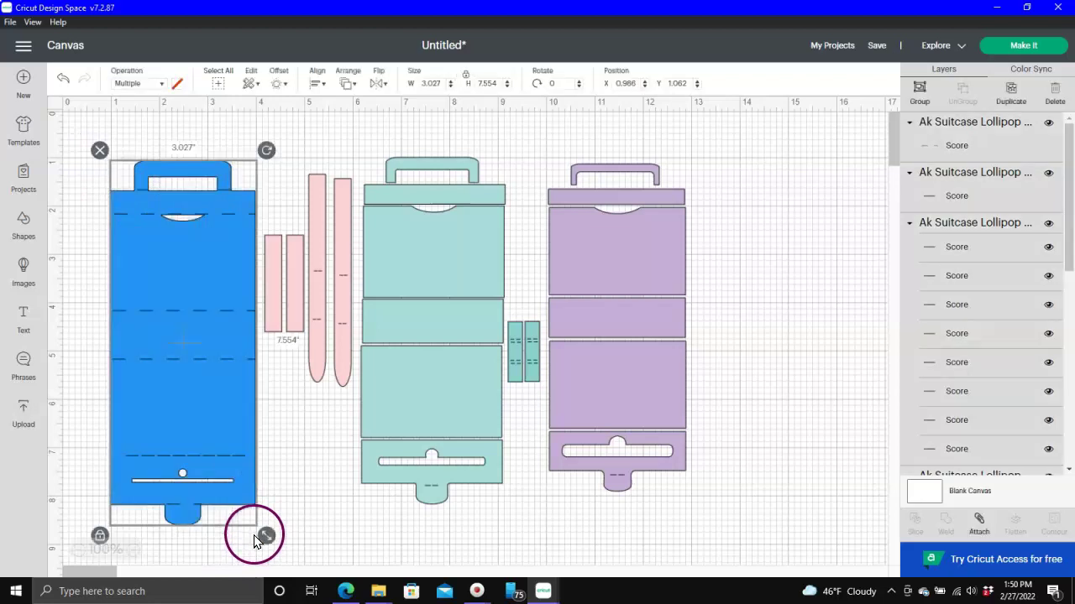
pyautogui.click(982, 525)
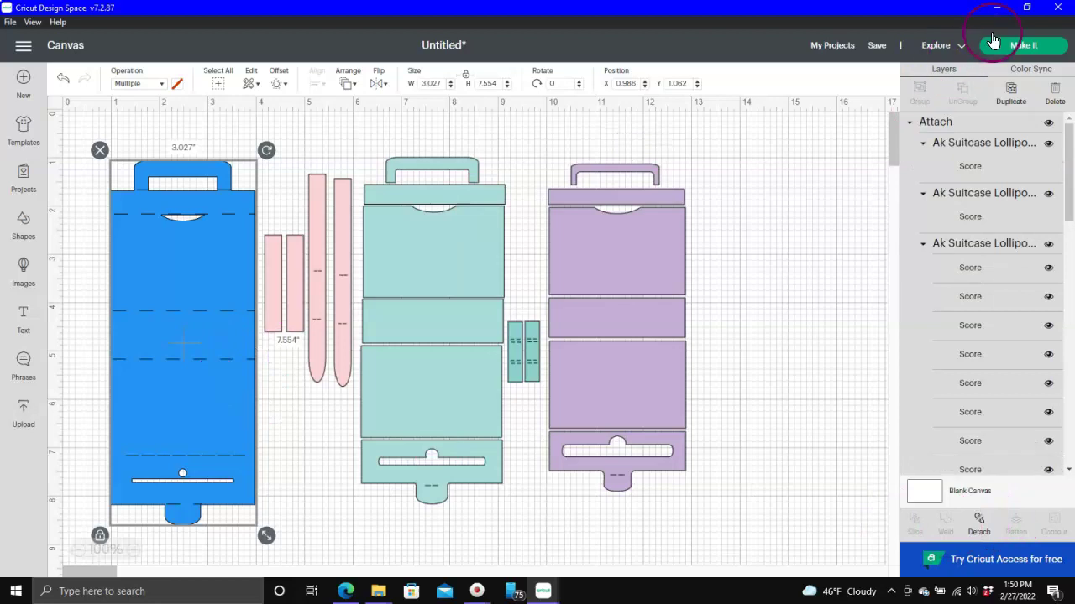
# Step: Check on the blue mat in the mat preview how the score lines sit on the suitcase body, and return to the canvas
pyautogui.click(1030, 57)
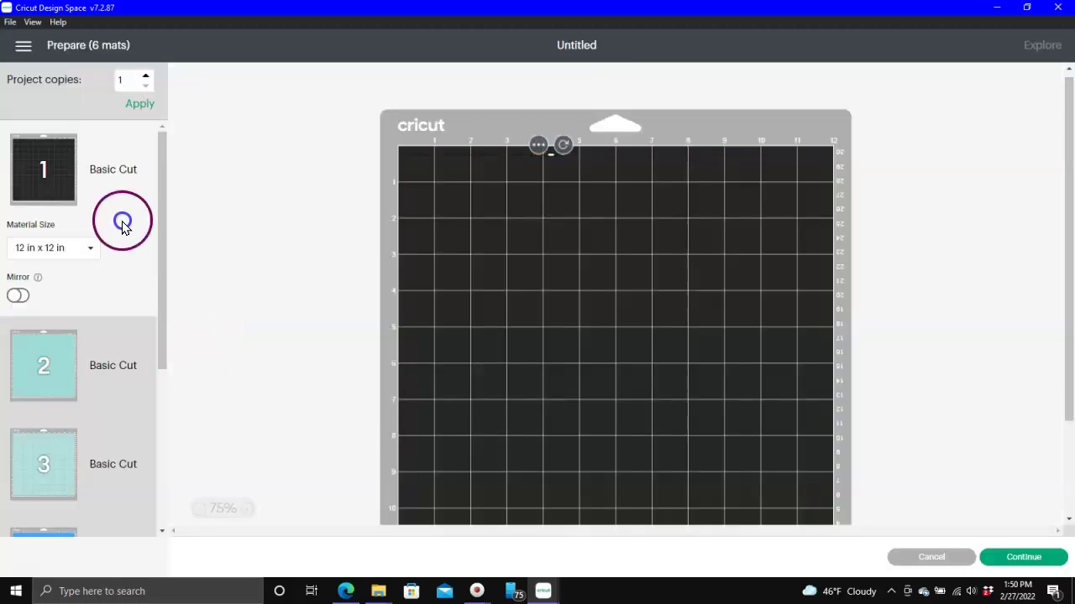
pyautogui.scroll(-1, 76, 237)
pyautogui.scroll(-3, 74, 239)
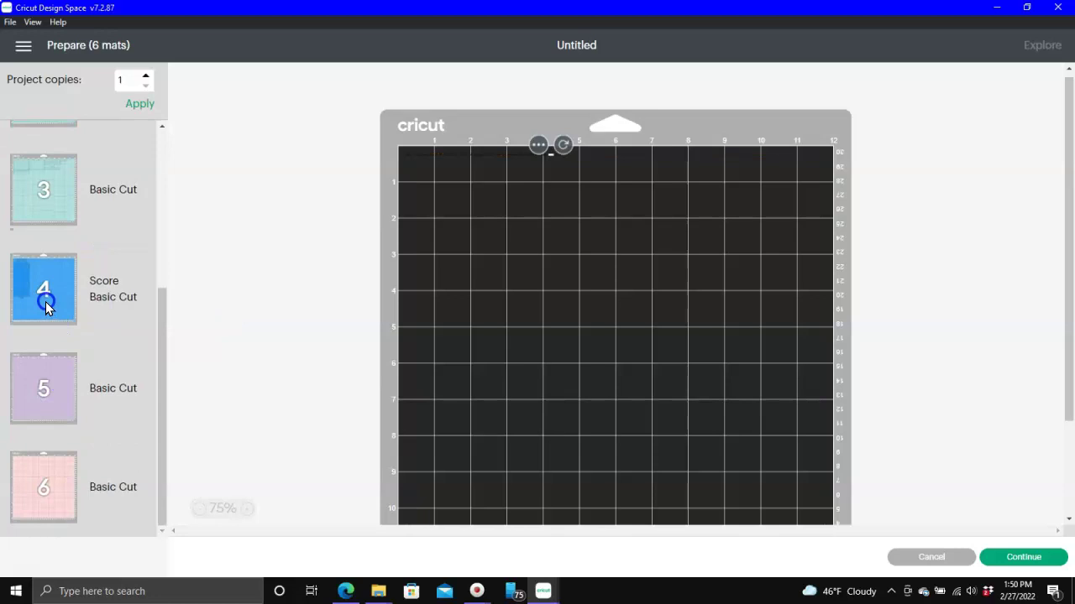
pyautogui.click(45, 301)
pyautogui.click(493, 286)
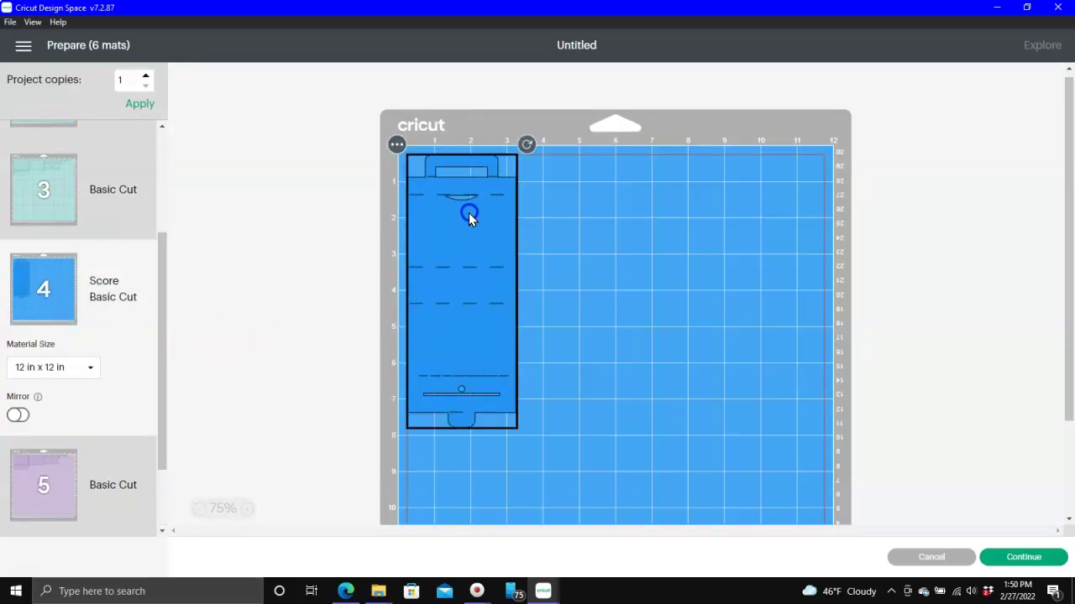
pyautogui.click(391, 261)
pyautogui.click(464, 293)
pyautogui.click(937, 557)
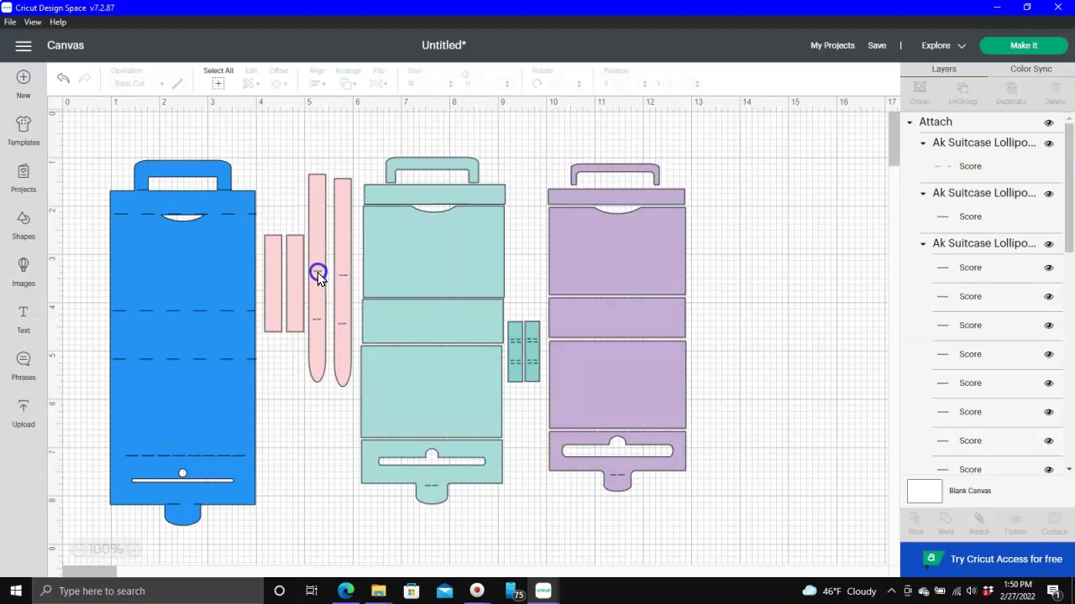
# Step: Change the material color of both short pink strips to blue
pyautogui.click(270, 251)
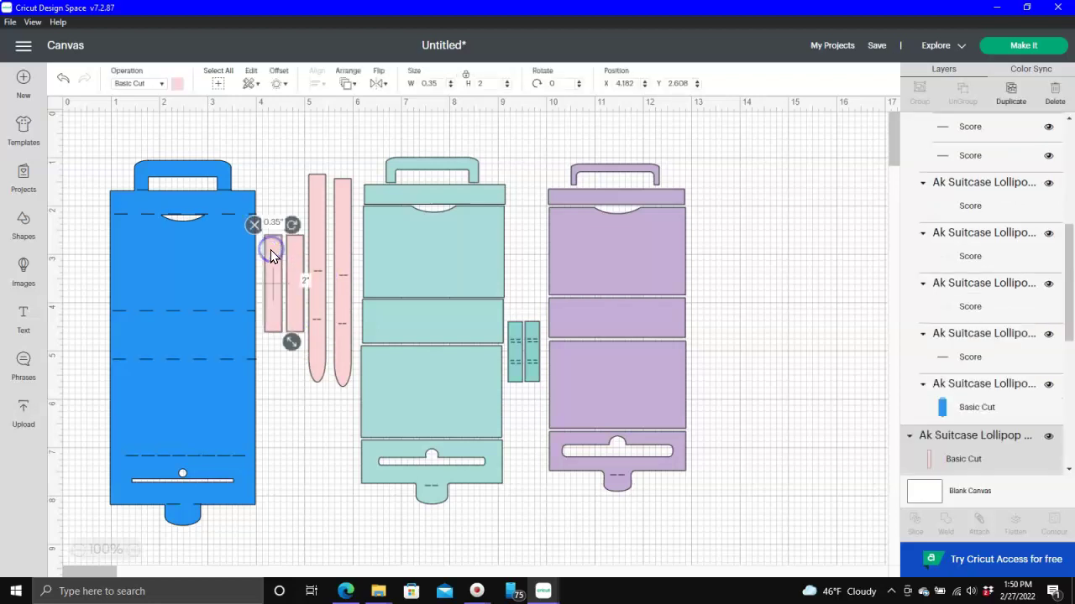
pyautogui.click(132, 549)
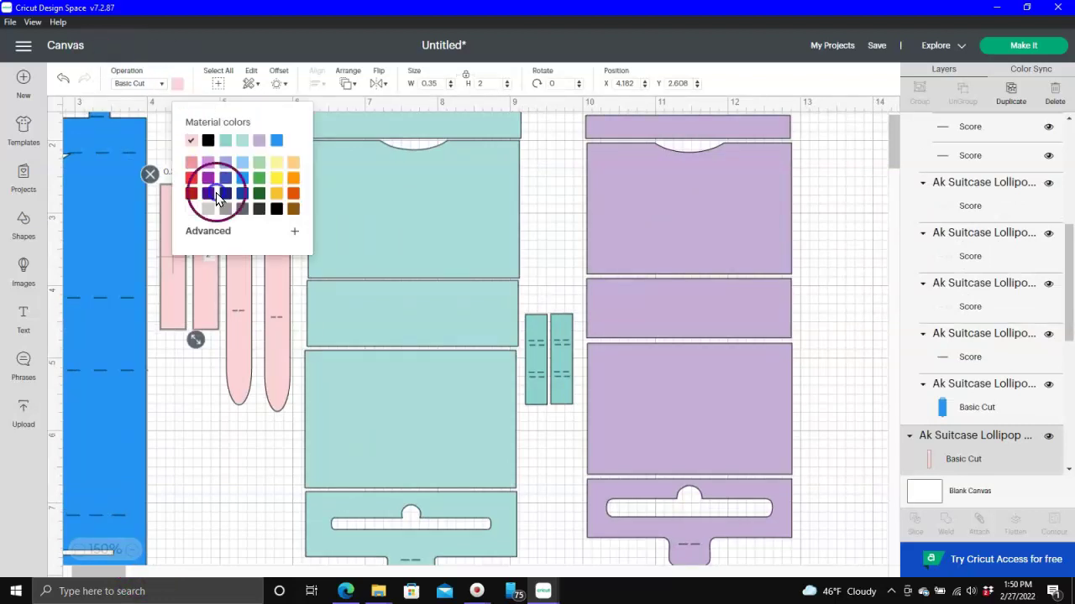
pyautogui.click(242, 177)
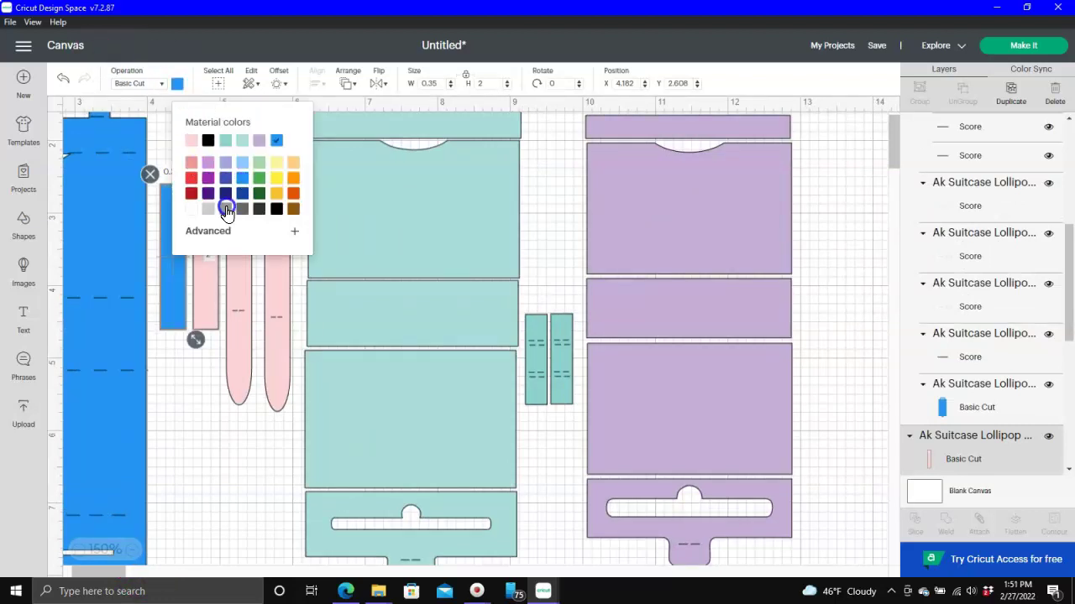
pyautogui.click(203, 275)
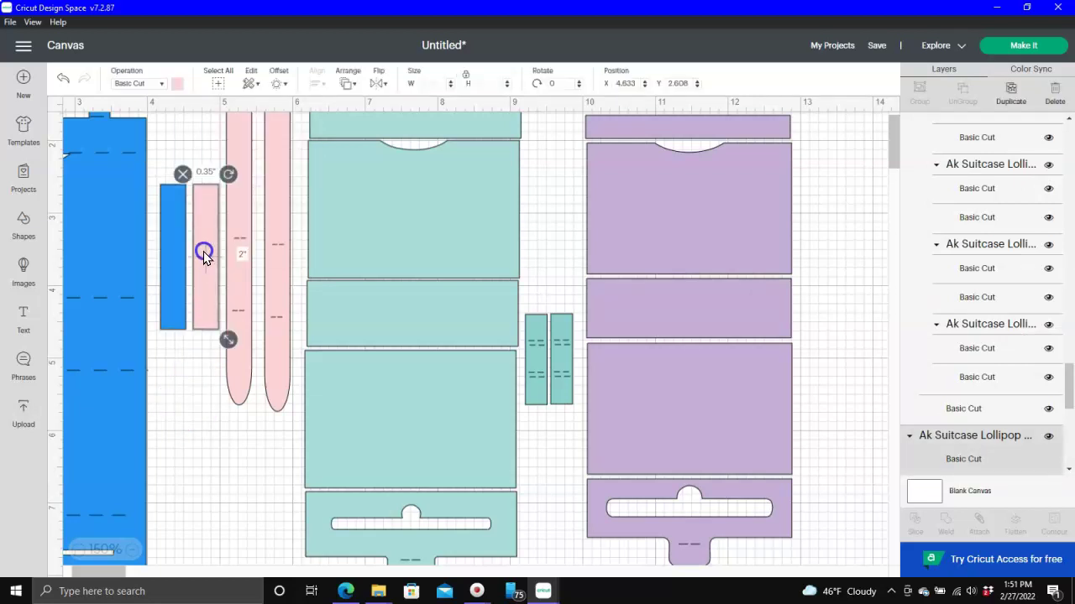
pyautogui.click(176, 84)
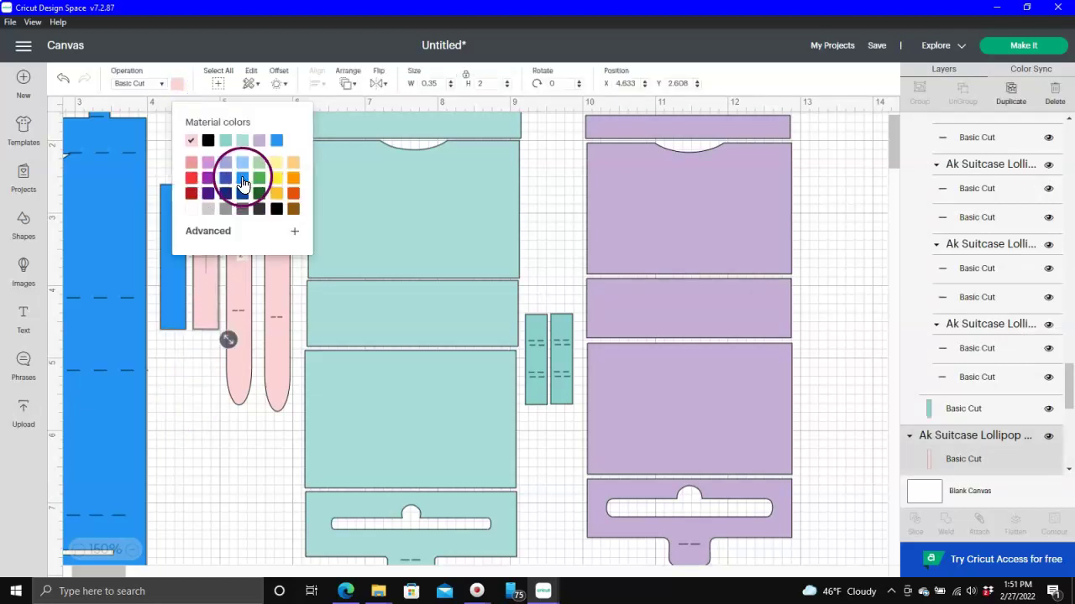
pyautogui.click(243, 181)
# Step: Ungroup the left long pink strap into its body and two separate dash pairs
pyautogui.click(240, 363)
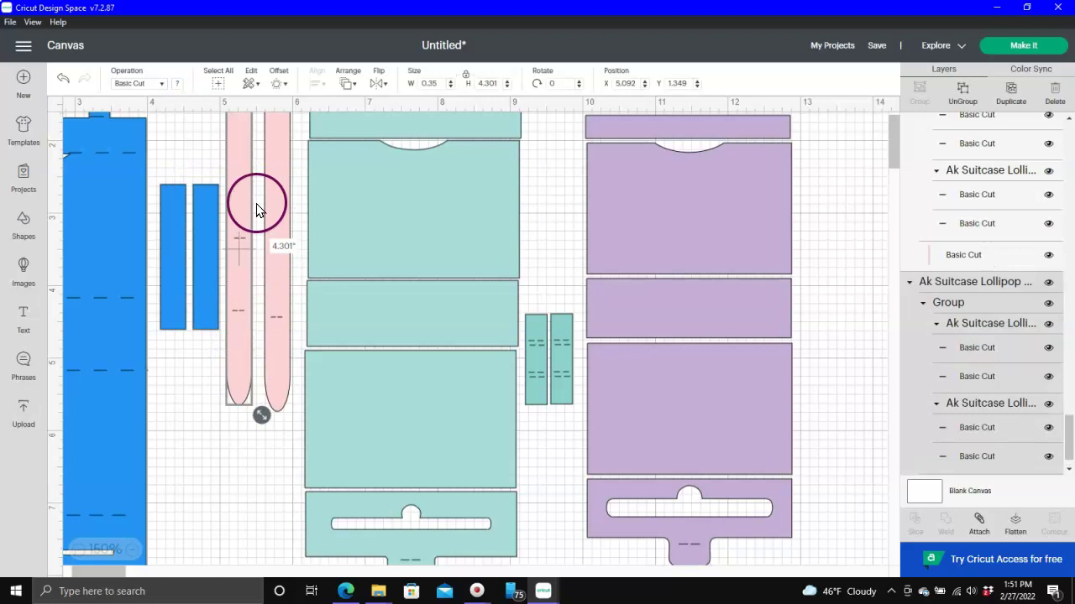
pyautogui.click(963, 92)
pyautogui.click(226, 264)
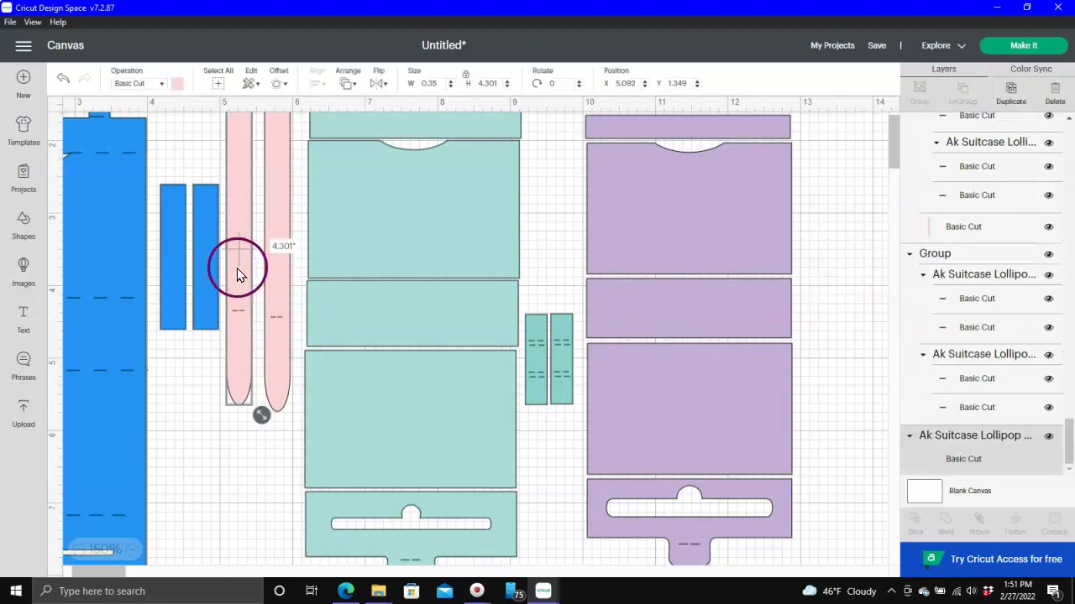
pyautogui.click(237, 268)
pyautogui.click(133, 551)
pyautogui.click(133, 551)
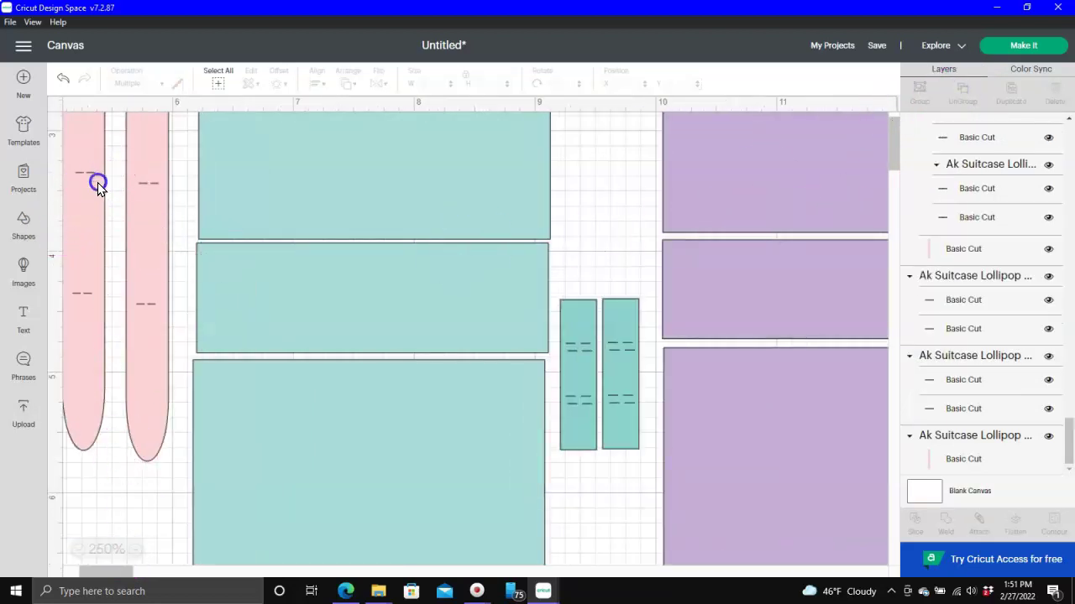
# Step: Change the left strap's upper dash pair to the Score operation and ungroup it
pyautogui.click(98, 182)
pyautogui.click(161, 83)
pyautogui.click(137, 196)
pyautogui.click(975, 85)
# Step: Delete the upper pair's right dash on the left strap, then move the remaining dash left and stretch it across the strap's width
pyautogui.click(91, 173)
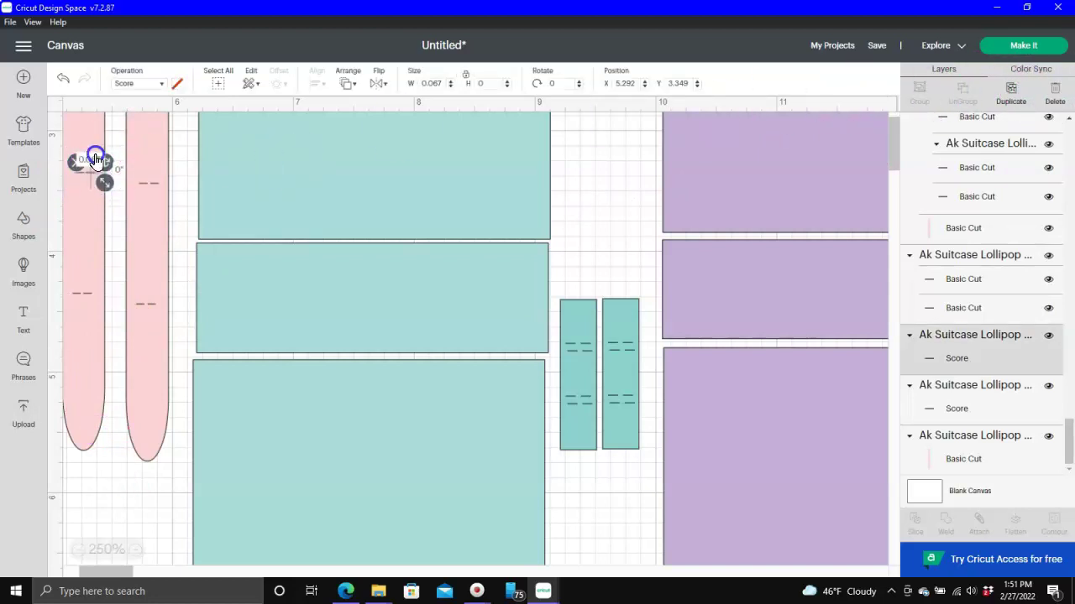
pyautogui.moveTo(95, 161); pyautogui.dragTo(82, 162)
pyautogui.click(680, 84)
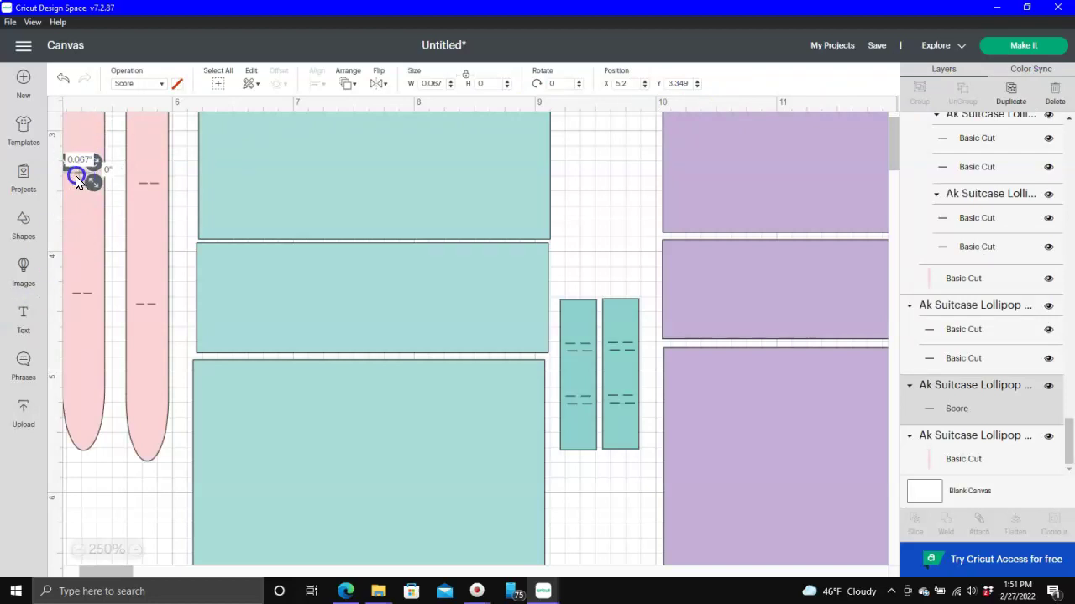
pyautogui.moveTo(72, 174); pyautogui.dragTo(66, 178)
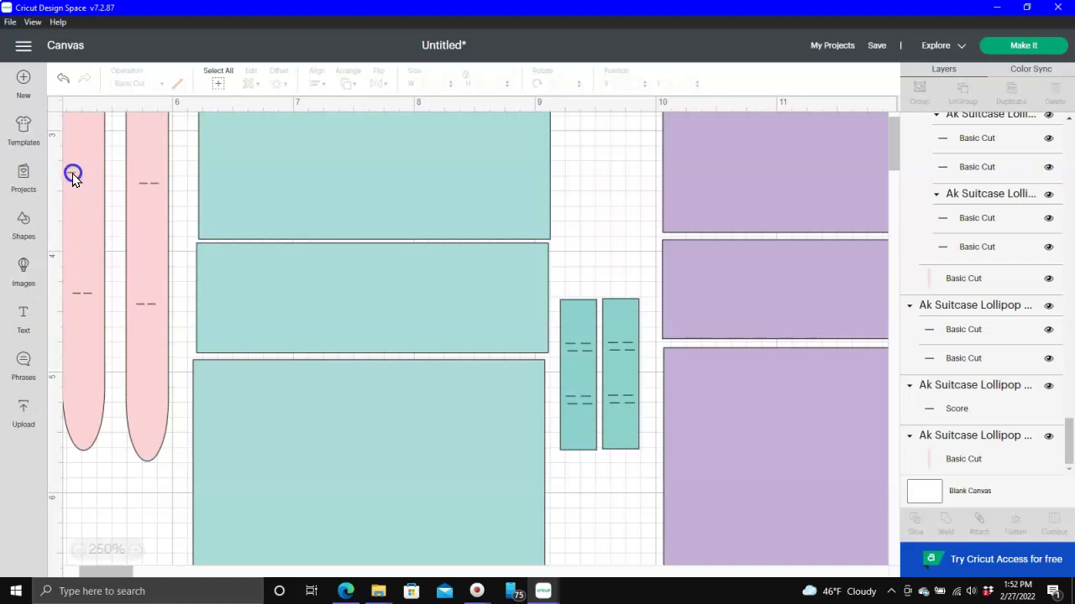
pyautogui.moveTo(82, 185); pyautogui.dragTo(113, 183)
# Step: Change the left strap's lower dash pair to the Score operation and ungroup it
pyautogui.click(84, 301)
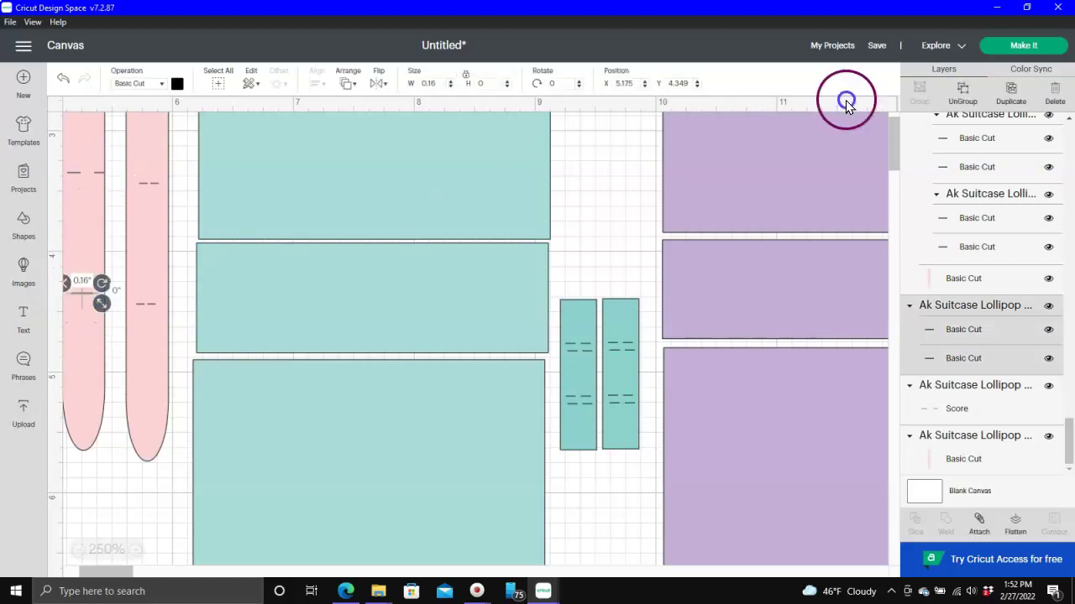
pyautogui.click(162, 84)
pyautogui.click(135, 197)
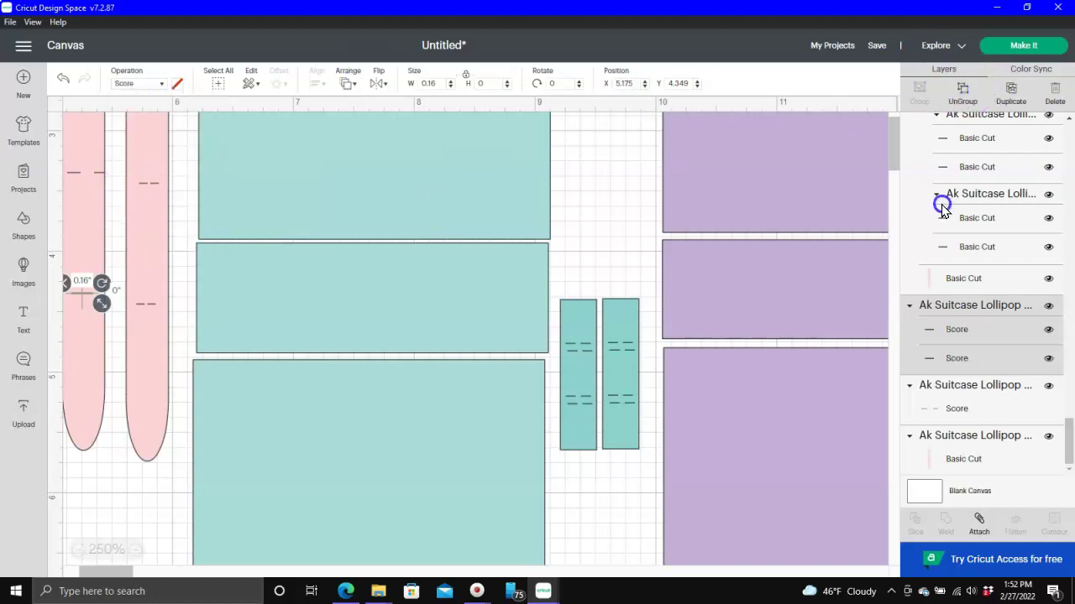
pyautogui.click(89, 491)
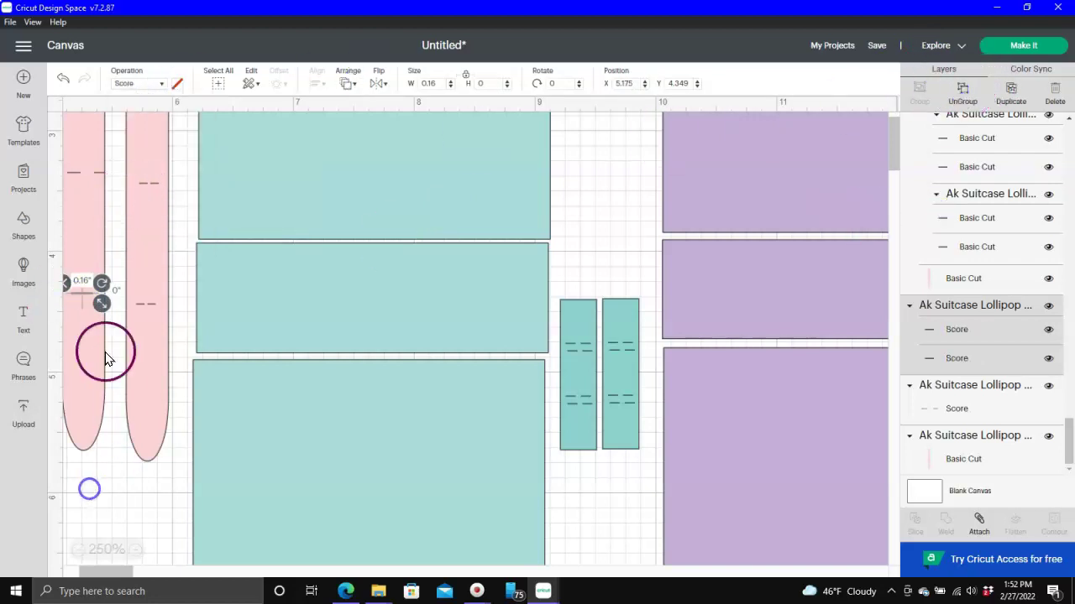
# Step: Delete the lower pair's right dash, move the remaining one to about X 5.078 and stretch it across the left strap's width
pyautogui.click(82, 293)
pyautogui.click(1054, 89)
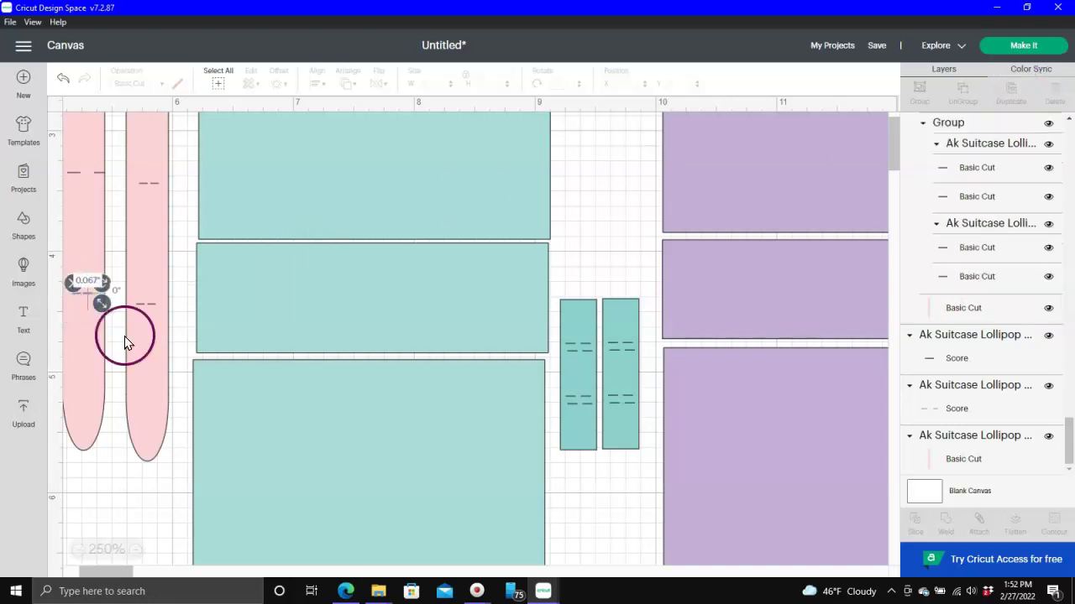
pyautogui.click(76, 293)
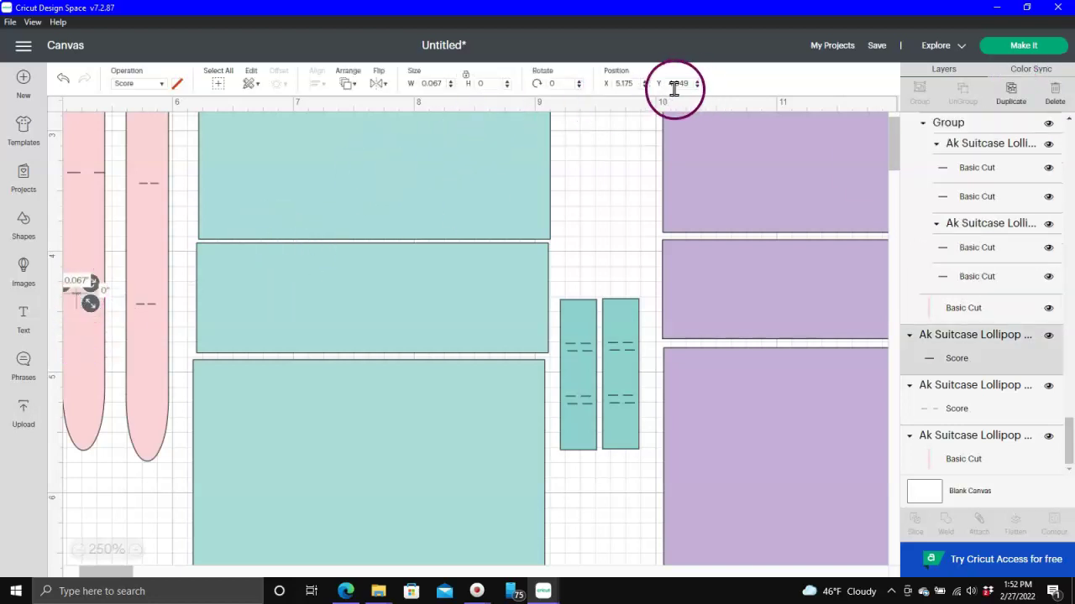
pyautogui.moveTo(74, 292); pyautogui.dragTo(61, 288)
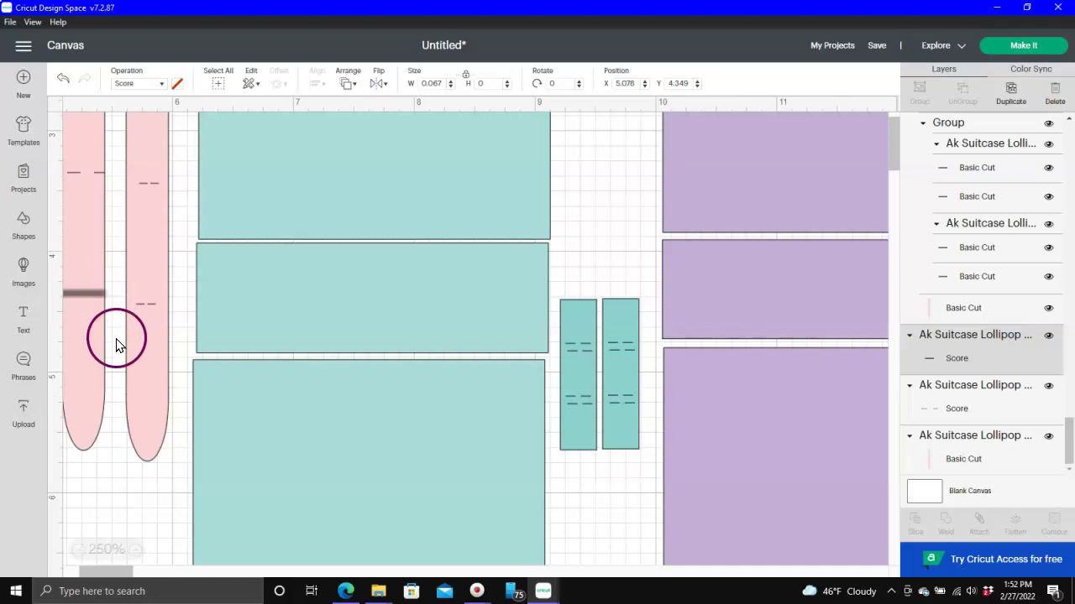
# Step: Recolor the left long strap blue and attach its two score lines to it
pyautogui.click(74, 383)
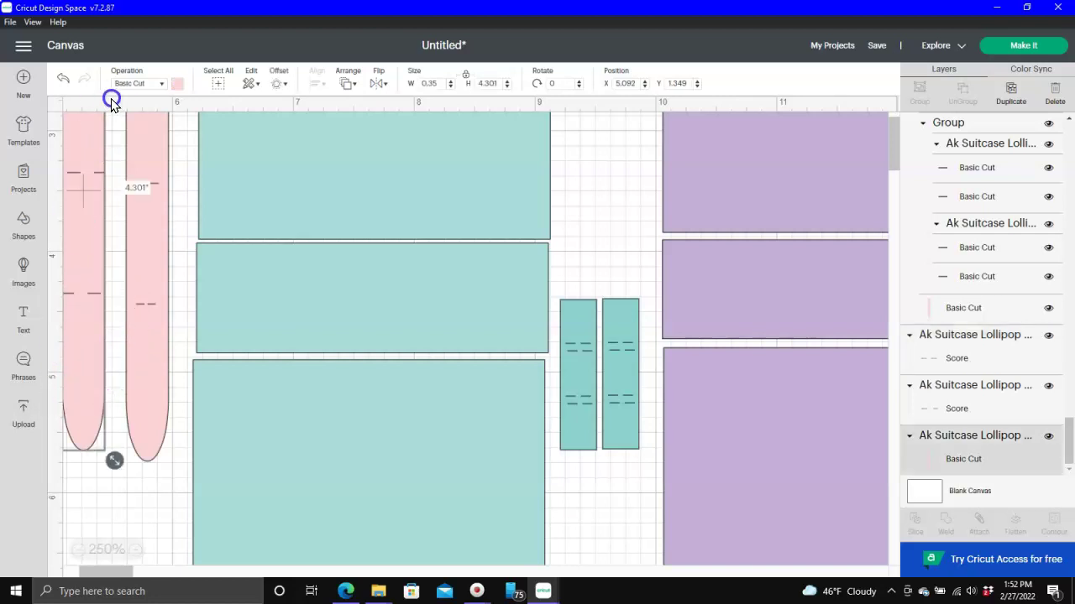
pyautogui.click(177, 83)
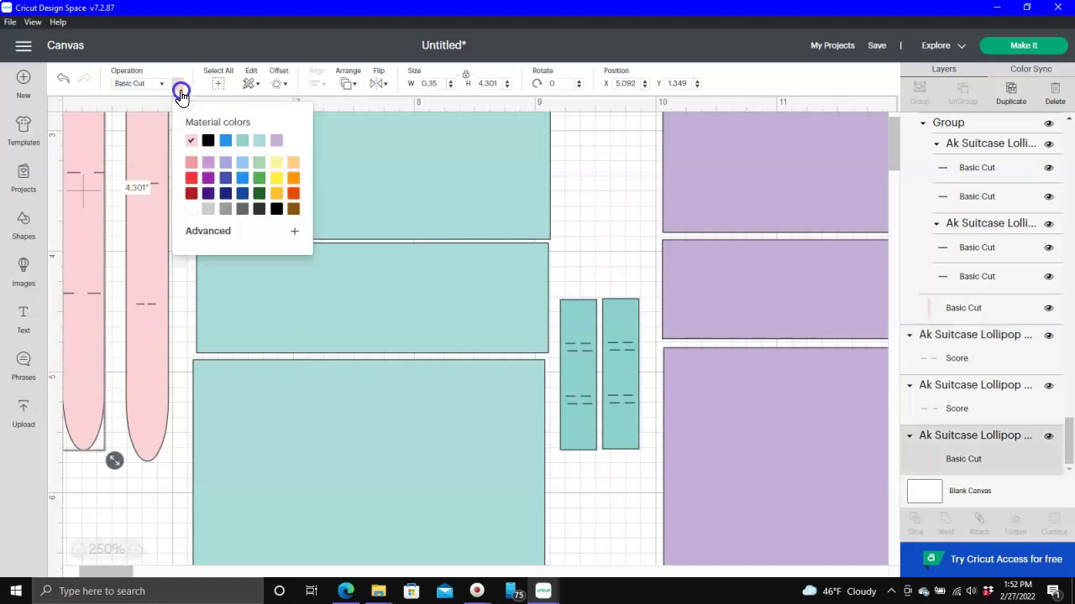
pyautogui.click(242, 177)
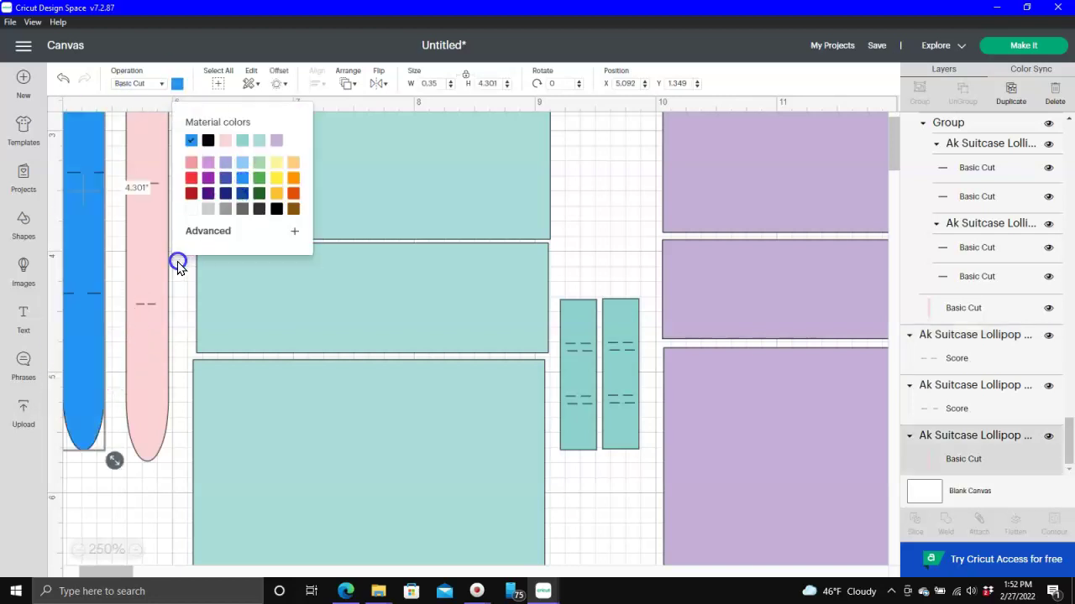
pyautogui.click(79, 549)
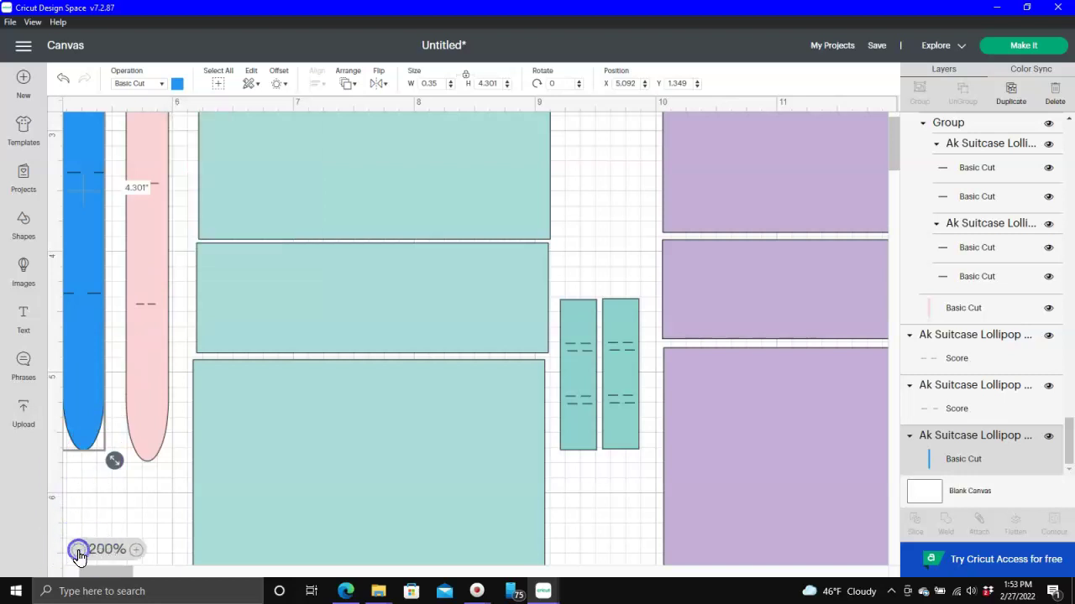
pyautogui.click(79, 549)
pyautogui.moveTo(153, 167); pyautogui.dragTo(164, 555)
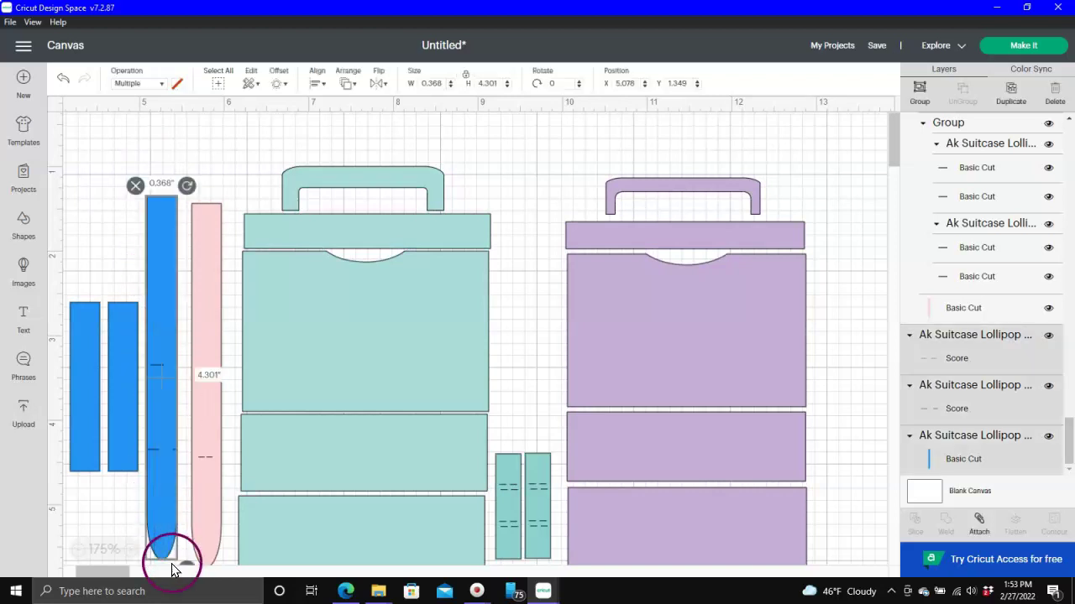
pyautogui.click(978, 521)
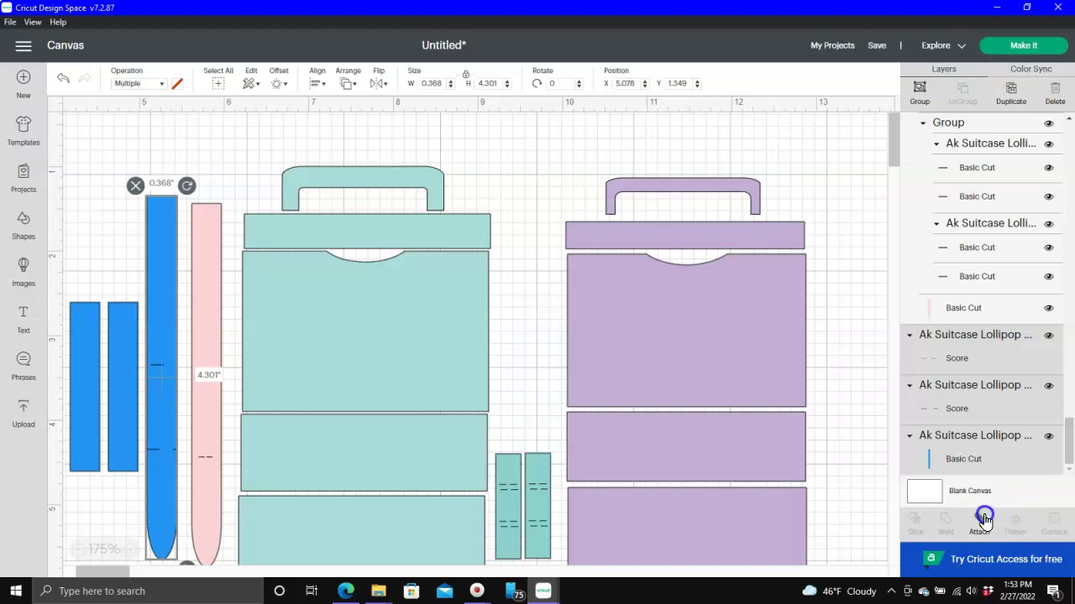
# Step: Ungroup the pink long strap, change its dashes to the Score operation and separate them into upper and lower pairs
pyautogui.click(207, 217)
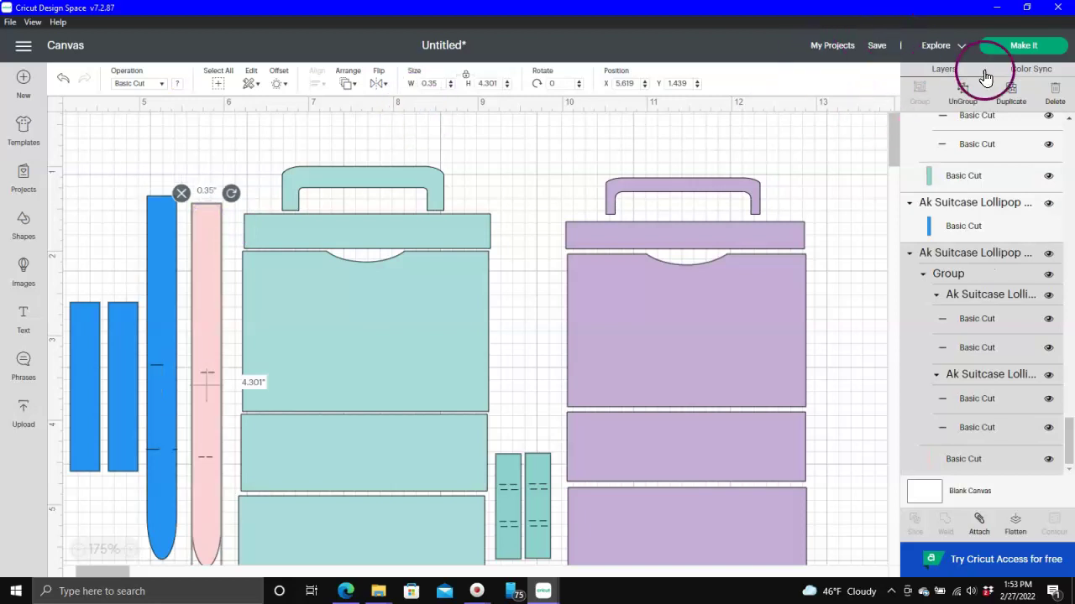
pyautogui.click(217, 174)
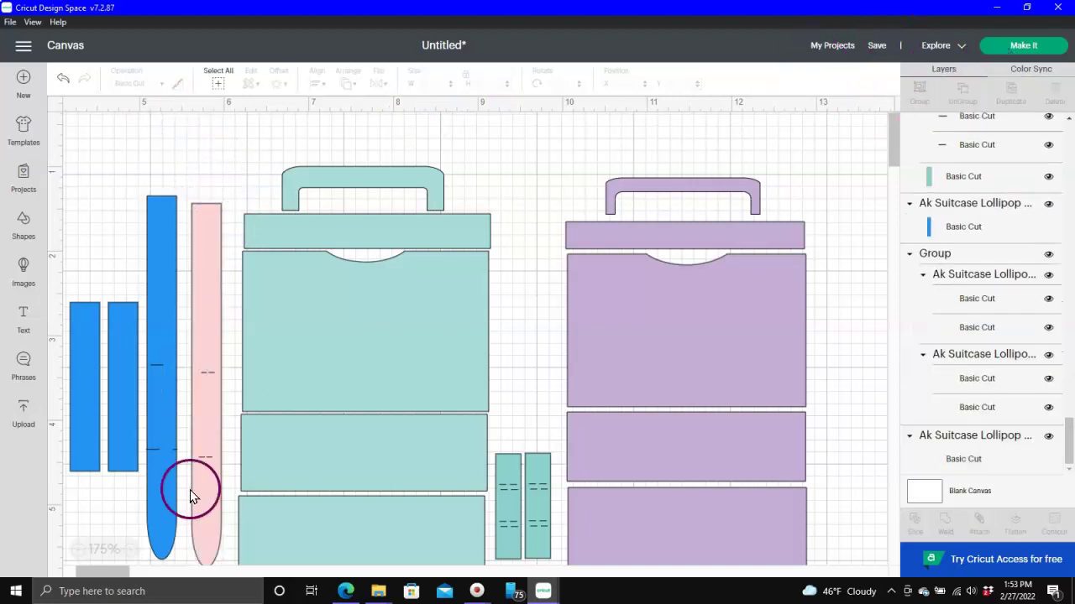
pyautogui.click(211, 423)
pyautogui.click(160, 83)
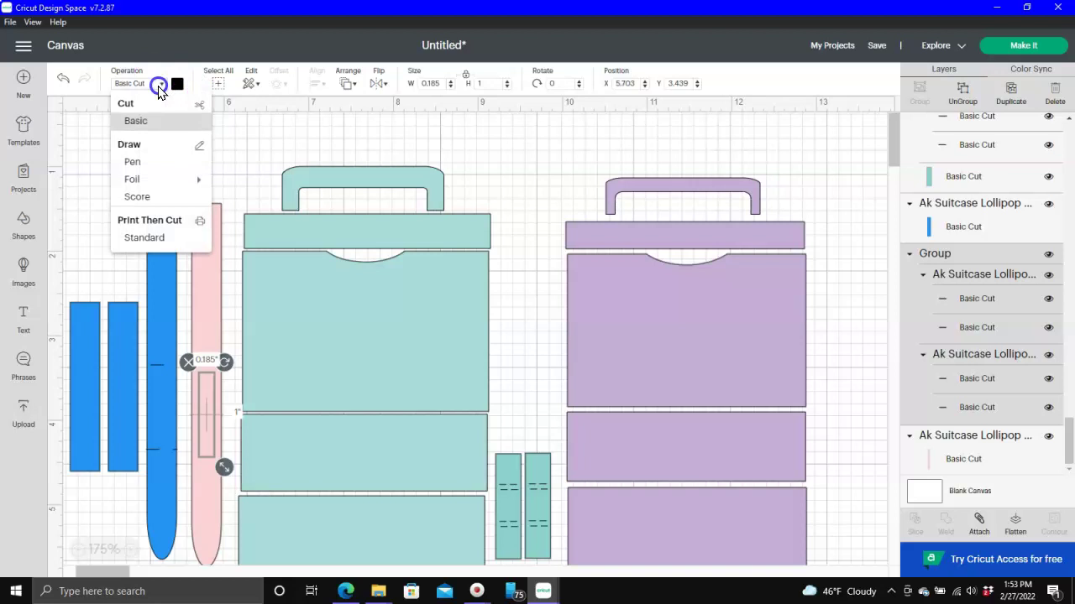
pyautogui.click(137, 194)
pyautogui.click(962, 87)
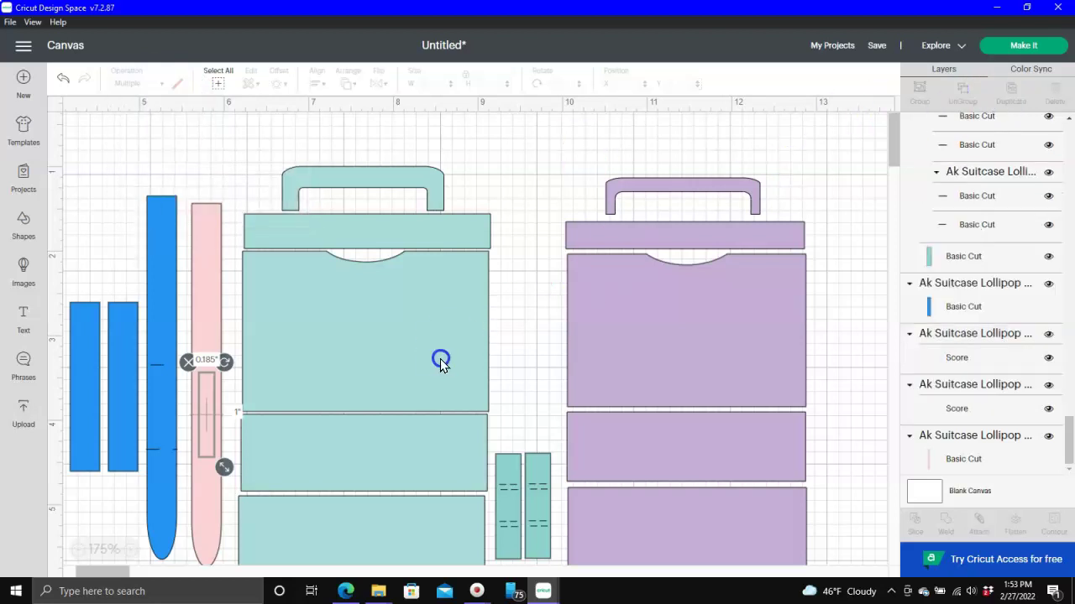
pyautogui.click(181, 416)
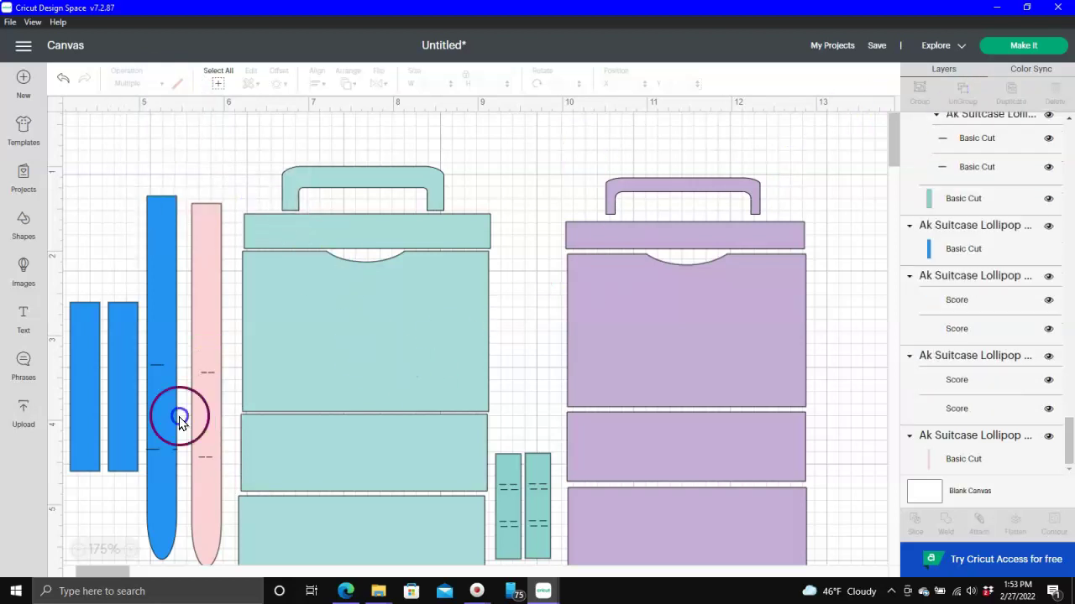
# Step: Ungroup the pink strap's upper dash pair, delete its right dash and stretch the remaining one to about 0.369 wide across the strap
pyautogui.click(212, 374)
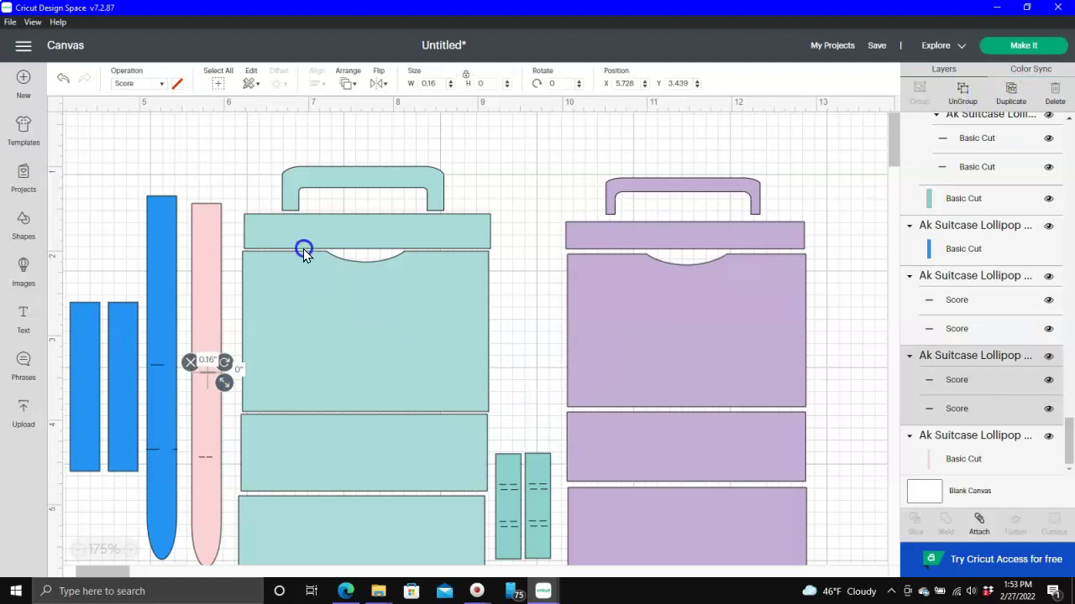
pyautogui.click(255, 362)
pyautogui.click(211, 374)
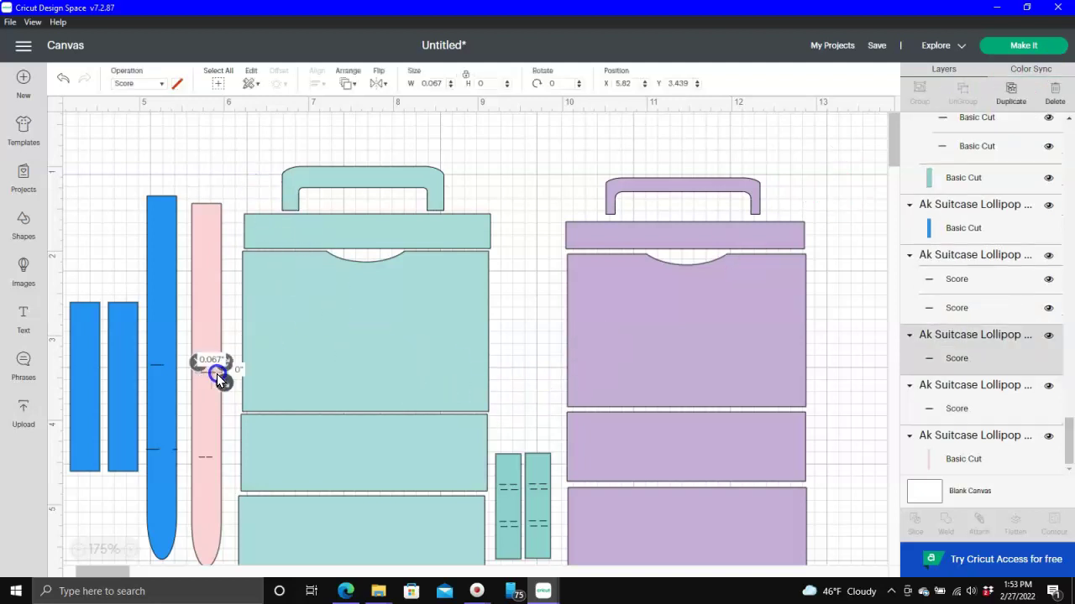
pyautogui.press('Delete')
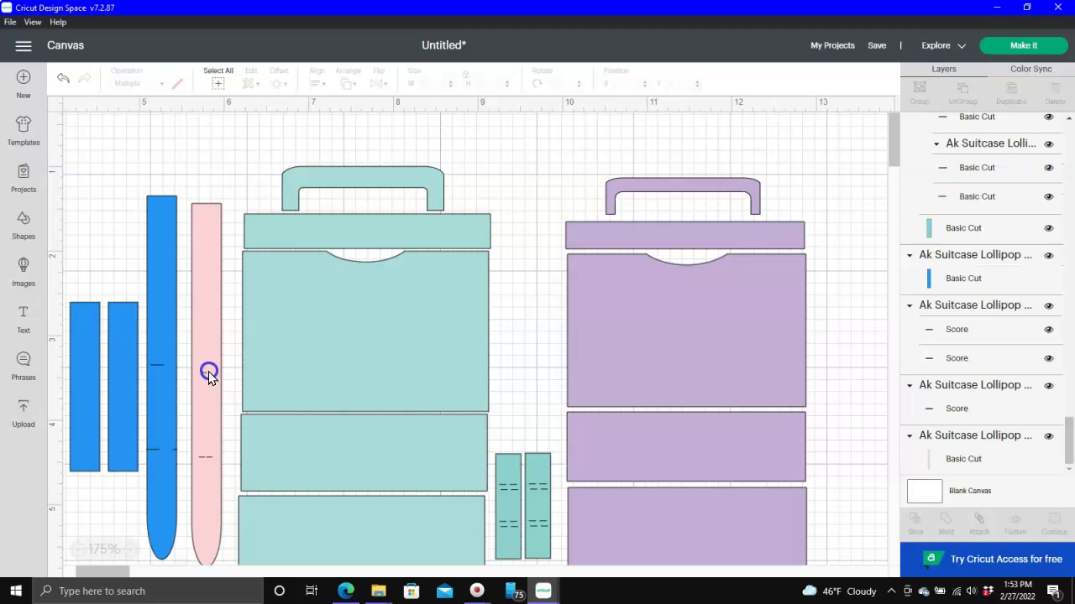
pyautogui.click(206, 374)
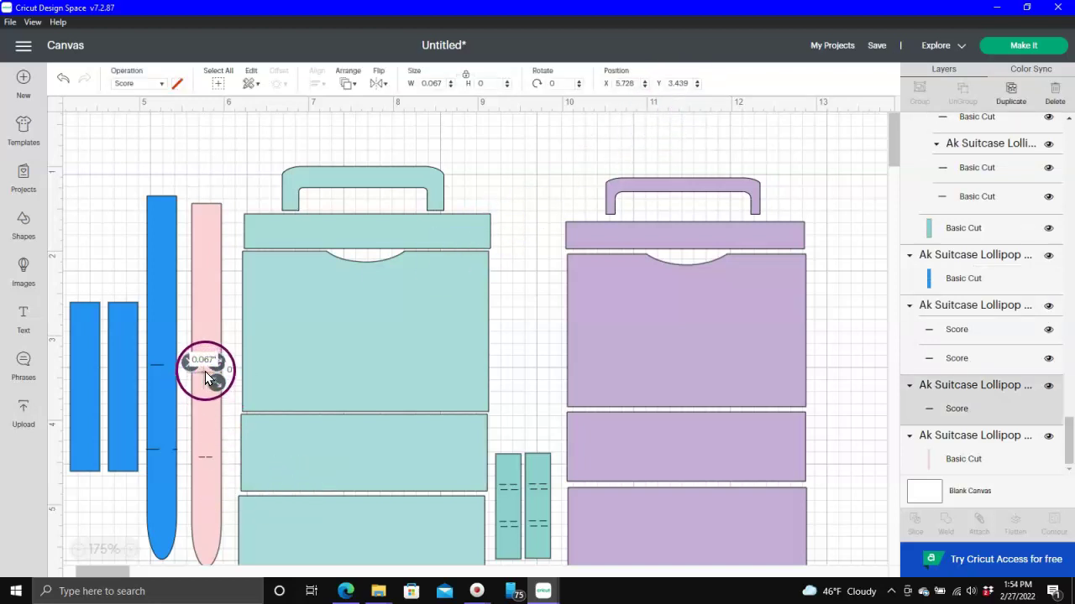
pyautogui.moveTo(200, 372); pyautogui.dragTo(234, 386)
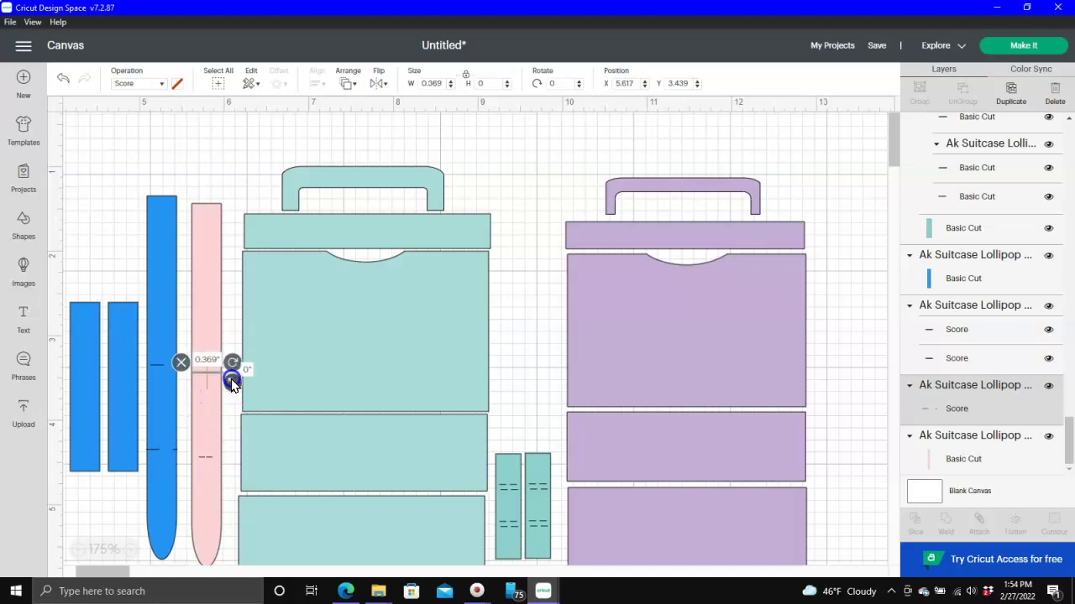
# Step: Ungroup the pink strap's lower dash pair, delete its right dash and stretch the remaining one across the strap from about X 5.62
pyautogui.click(210, 460)
pyautogui.click(965, 88)
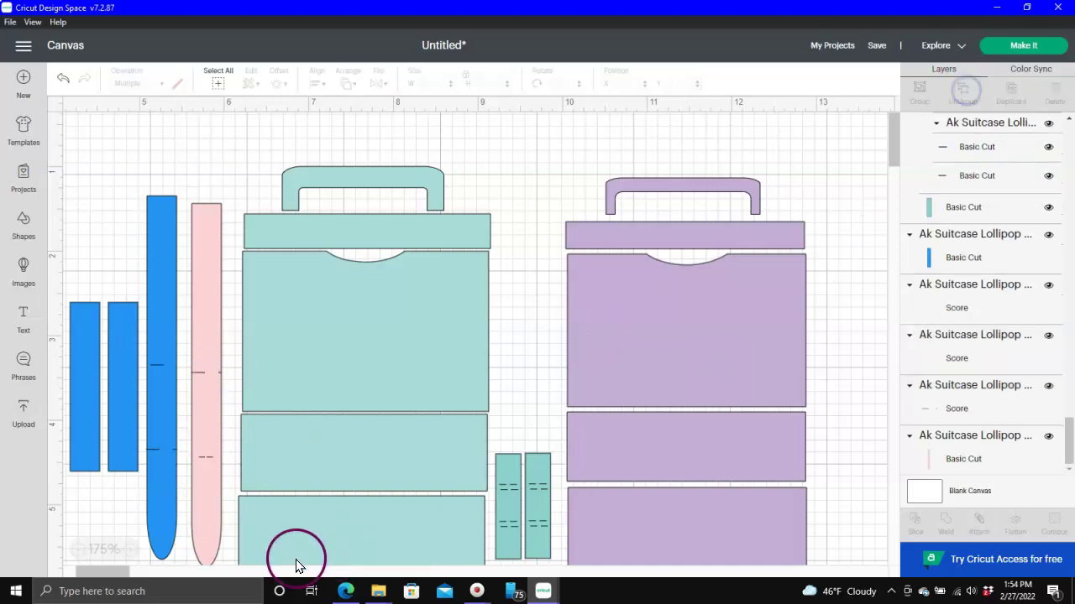
pyautogui.click(211, 460)
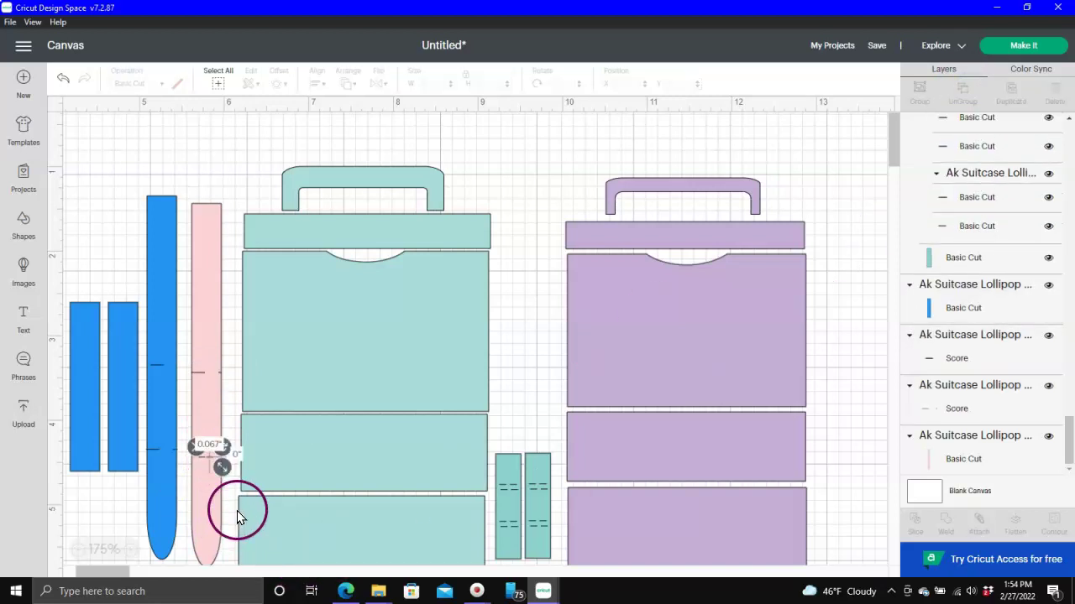
pyautogui.click(236, 510)
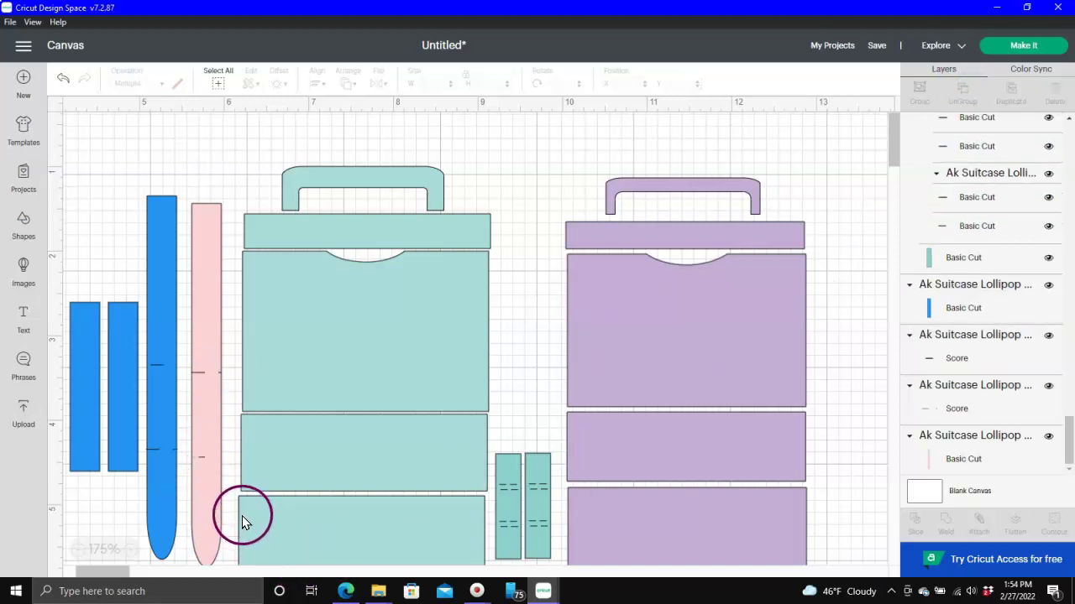
pyautogui.click(201, 459)
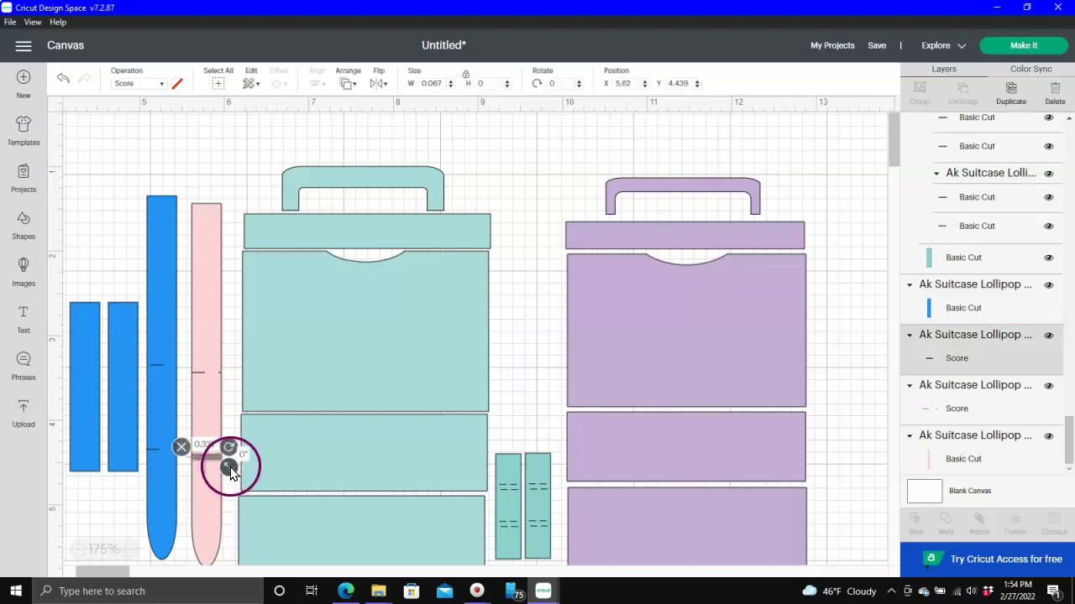
# Step: Recolor the remaining pink strap blue and attach its two score lines to it
pyautogui.click(225, 227)
pyautogui.click(210, 220)
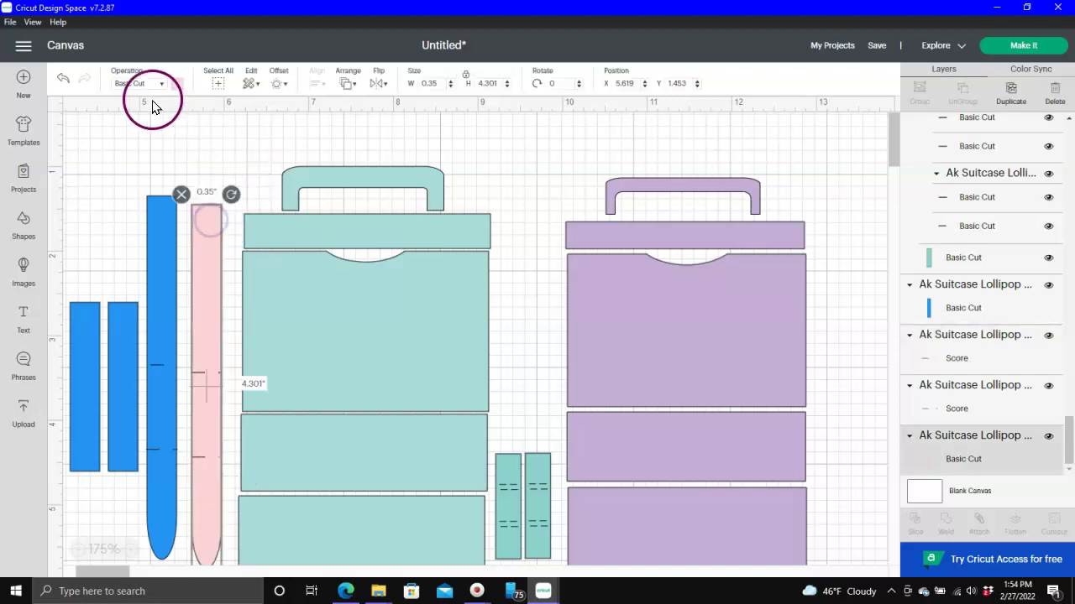
pyautogui.click(176, 85)
pyautogui.click(242, 177)
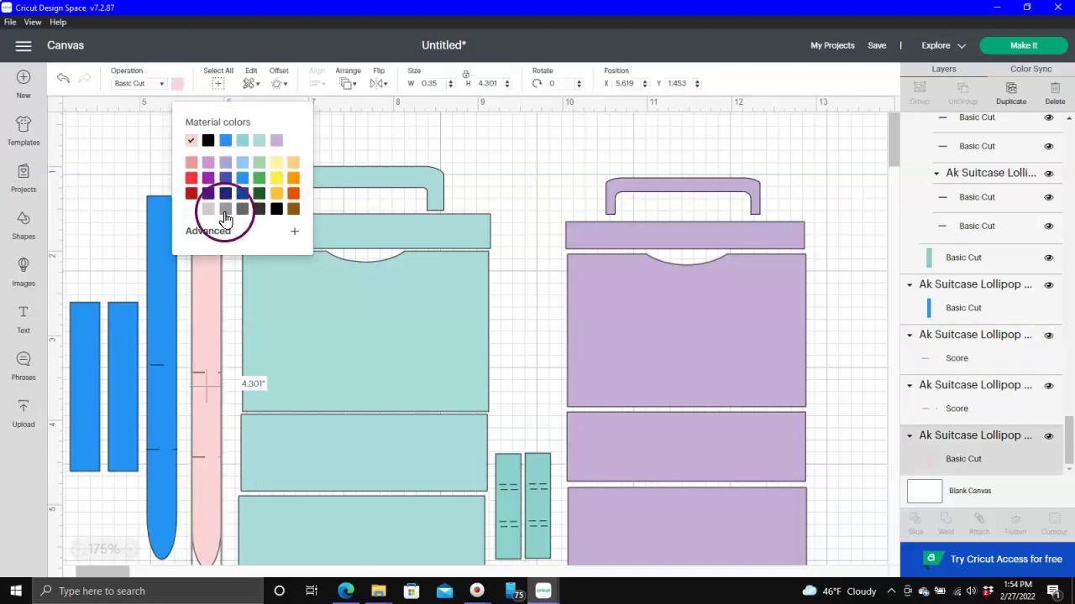
pyautogui.click(130, 186)
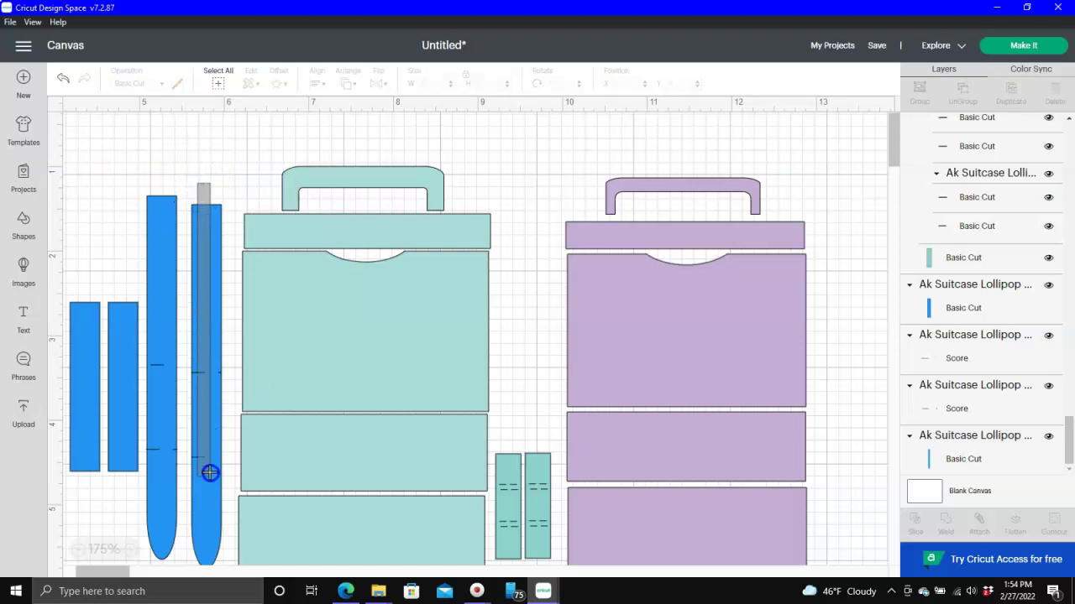
pyautogui.click(217, 575)
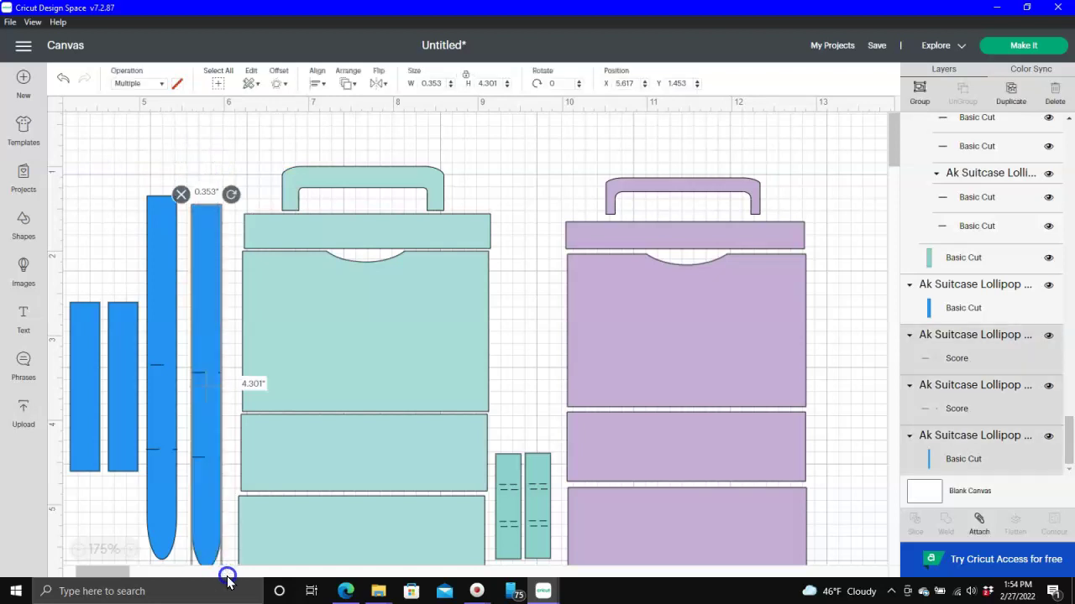
pyautogui.click(977, 521)
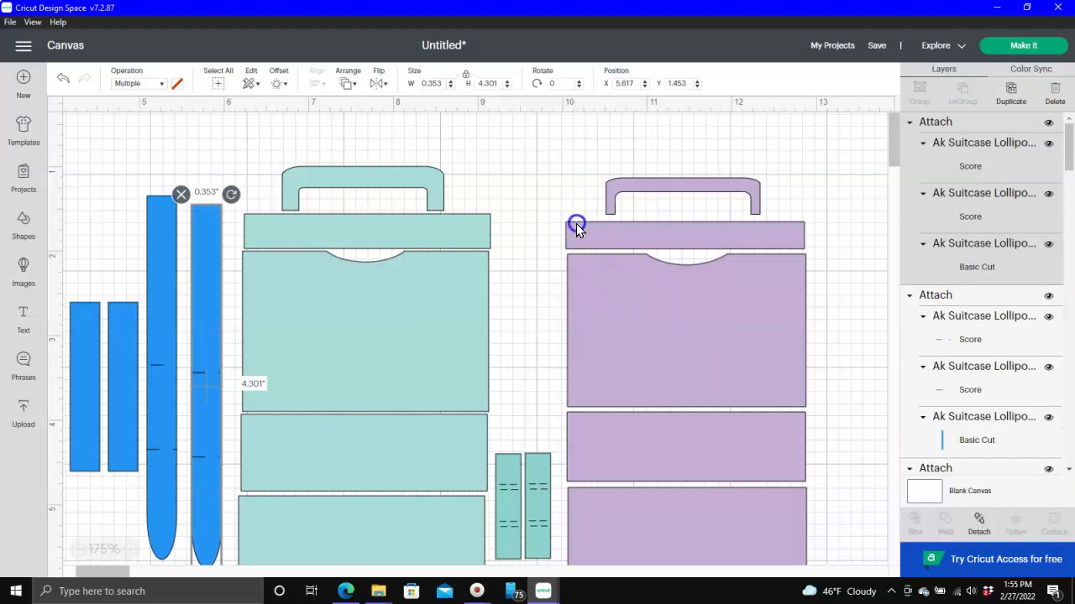
# Step: Ungroup the teal slotted panel with the rounded tab to separate its dash pair from the shape
pyautogui.scroll(-3, 478, 269)
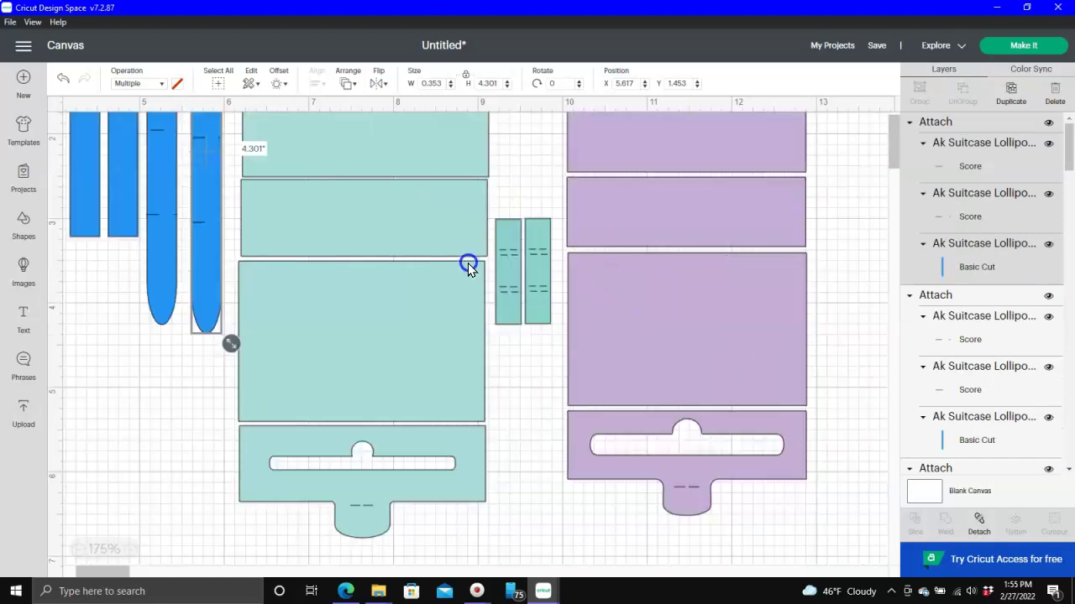
pyautogui.scroll(3, 398, 375)
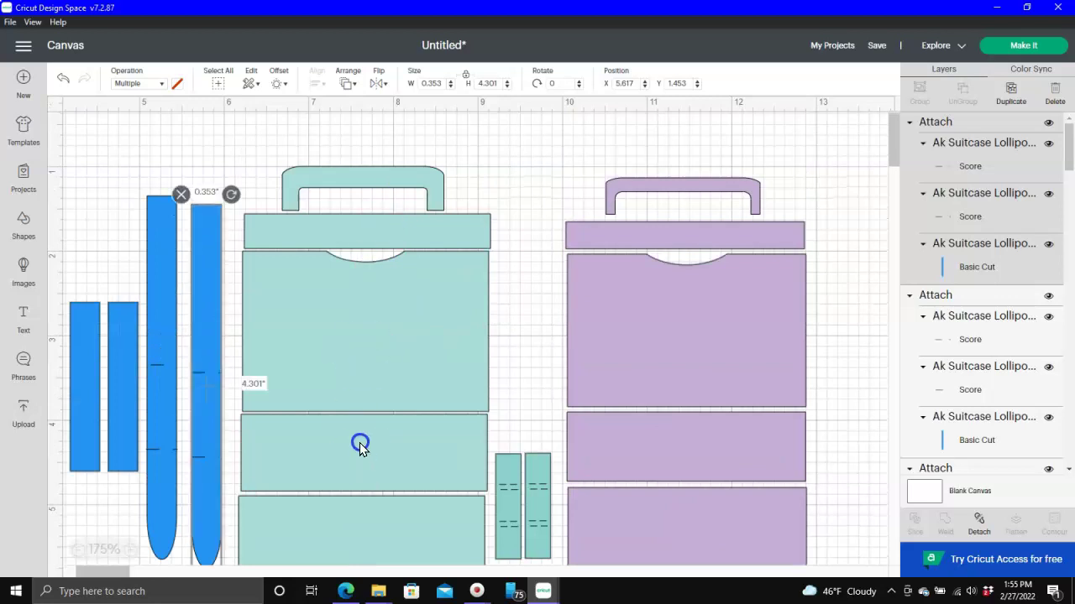
pyautogui.scroll(-2, 359, 443)
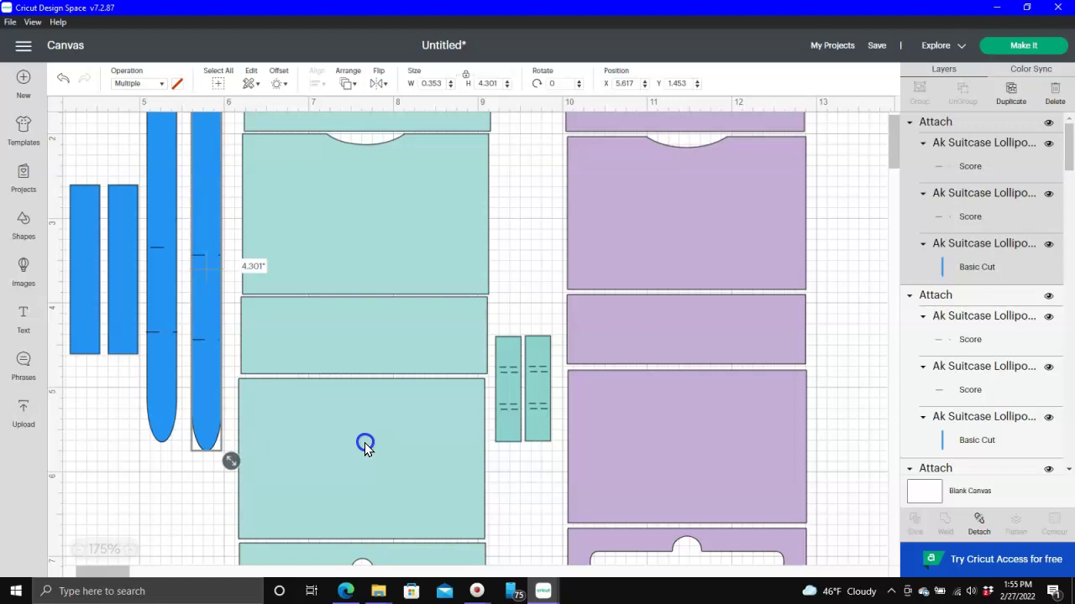
pyautogui.scroll(-2, 374, 443)
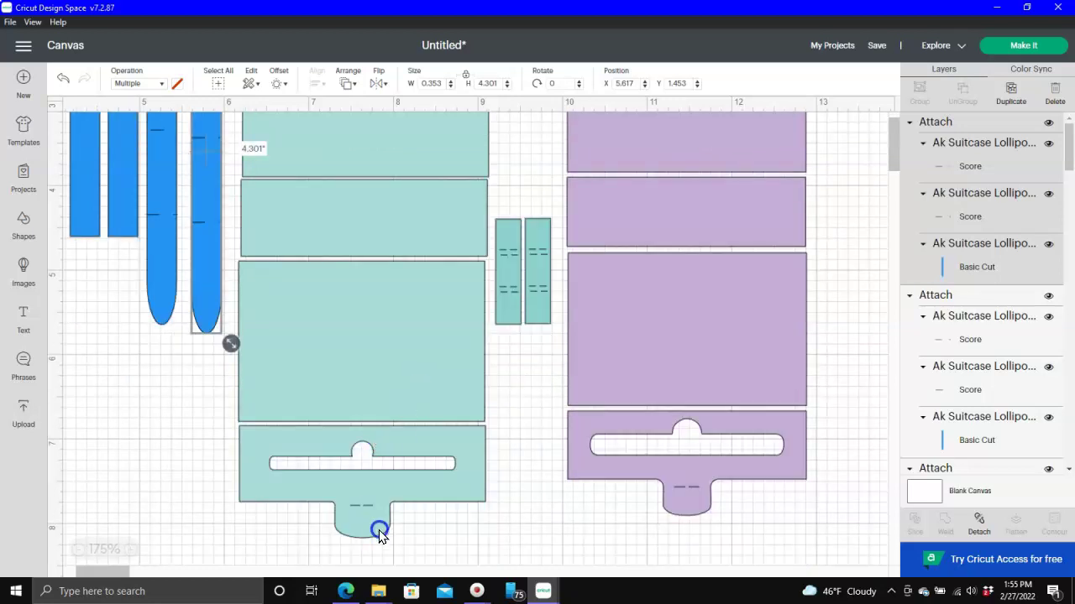
pyautogui.click(358, 482)
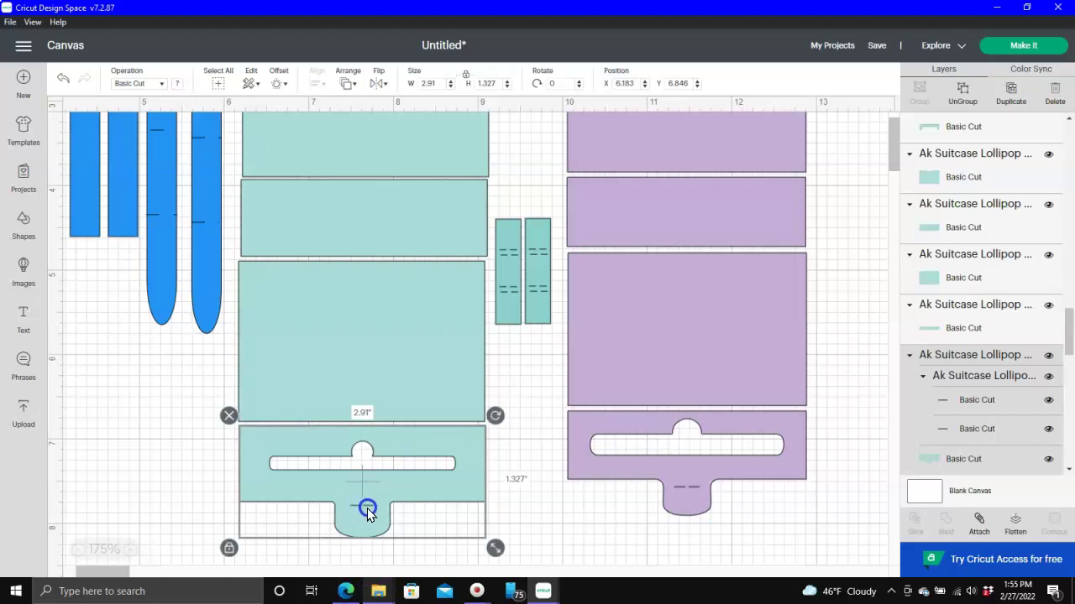
pyautogui.click(99, 568)
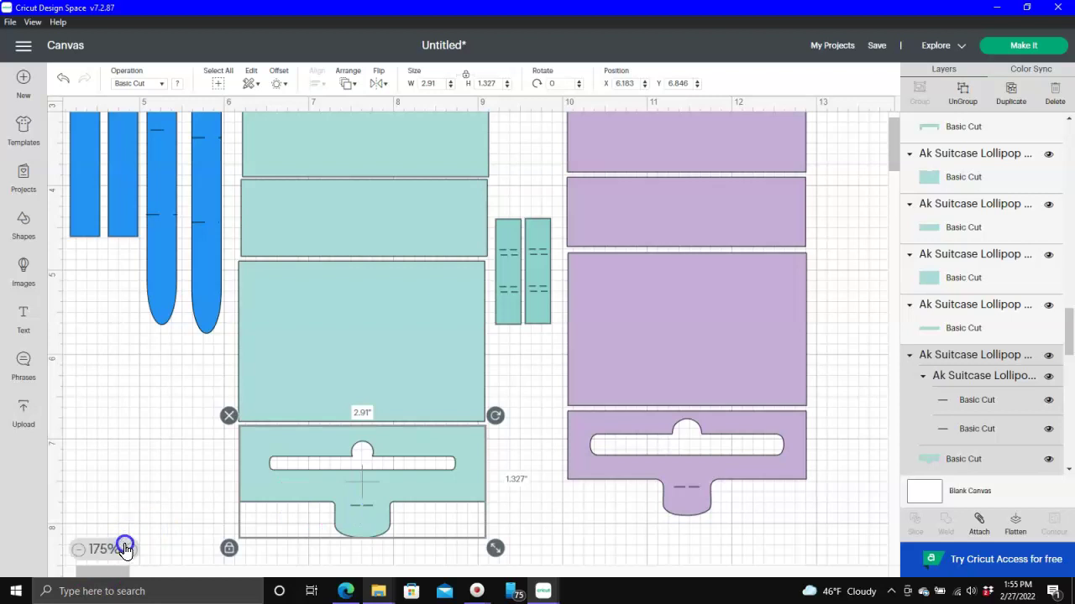
pyautogui.click(134, 550)
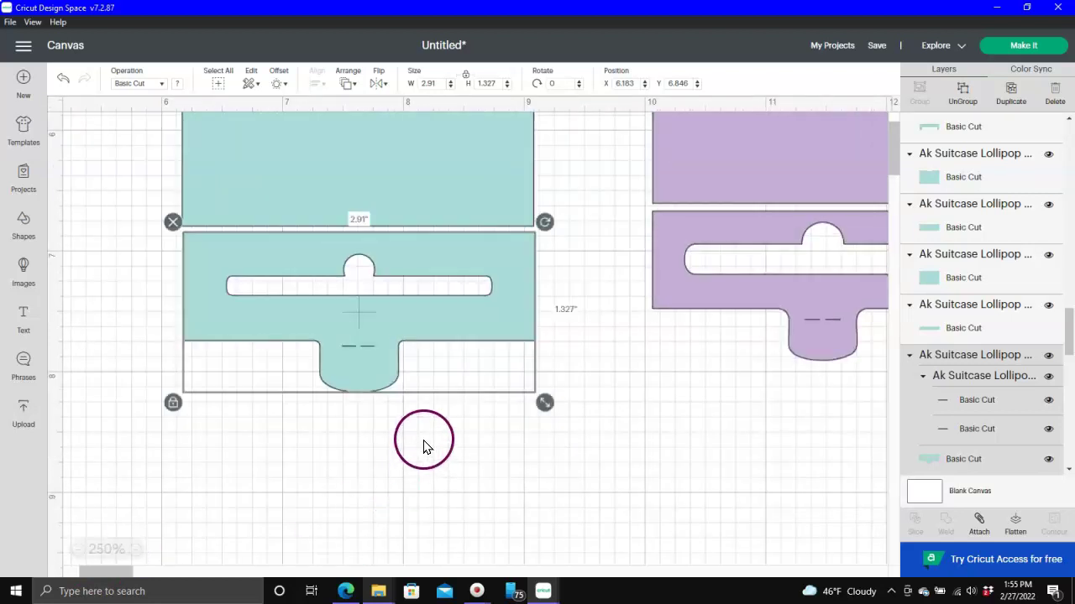
pyautogui.click(977, 100)
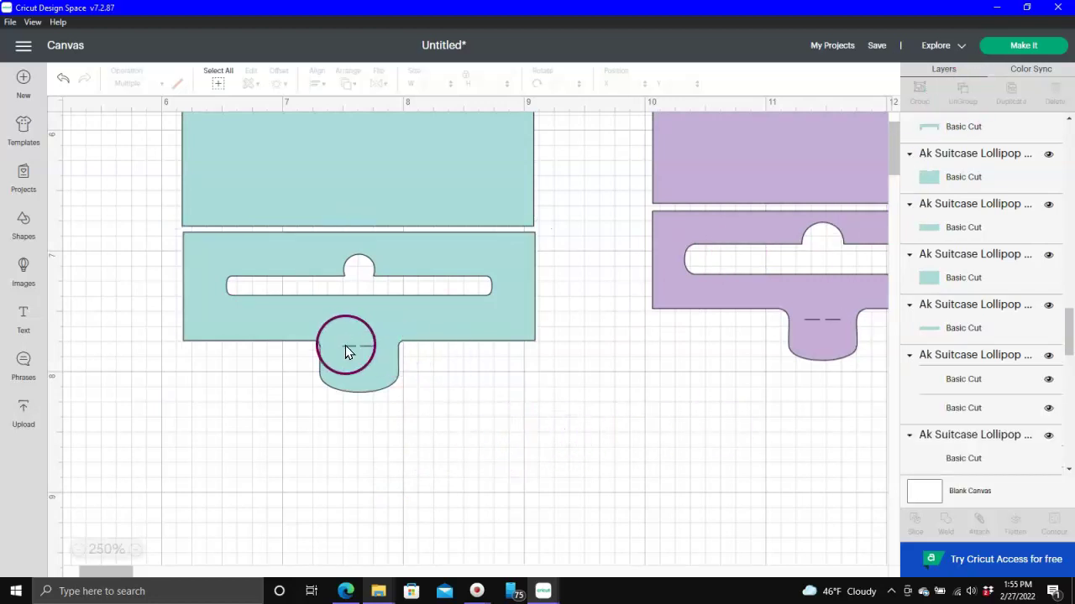
# Step: Change the dash pair on the teal slotted panel's rounded tab to Score and ungroup it
pyautogui.click(365, 345)
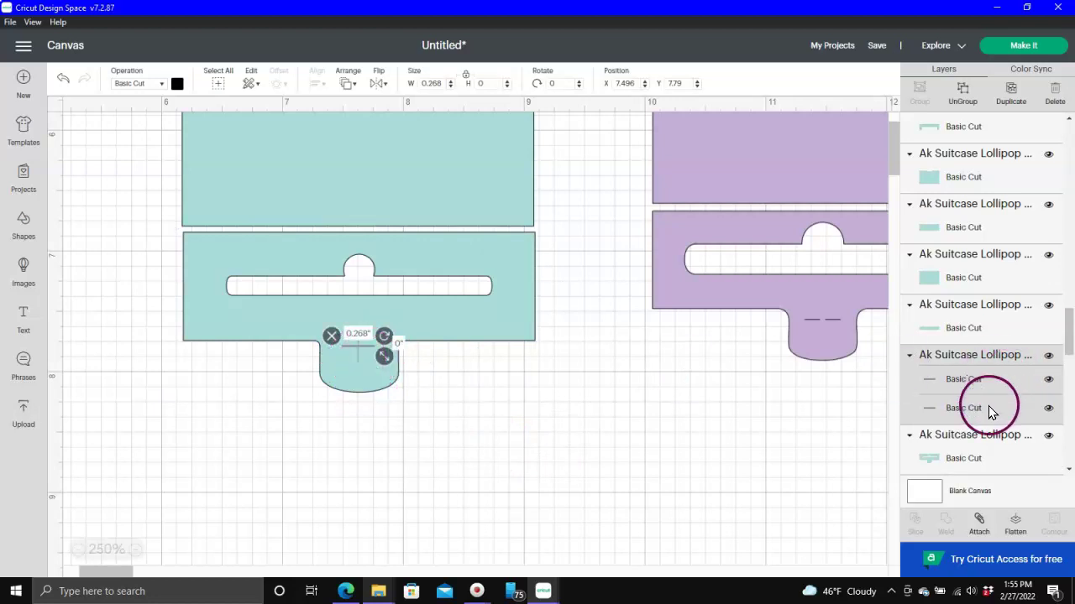
pyautogui.click(161, 84)
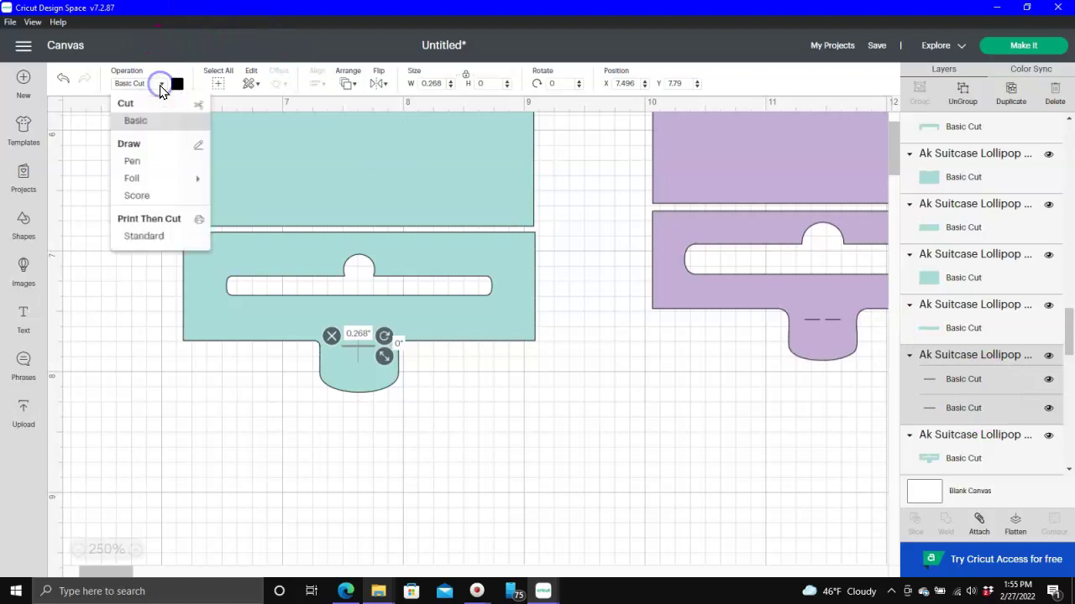
pyautogui.click(137, 197)
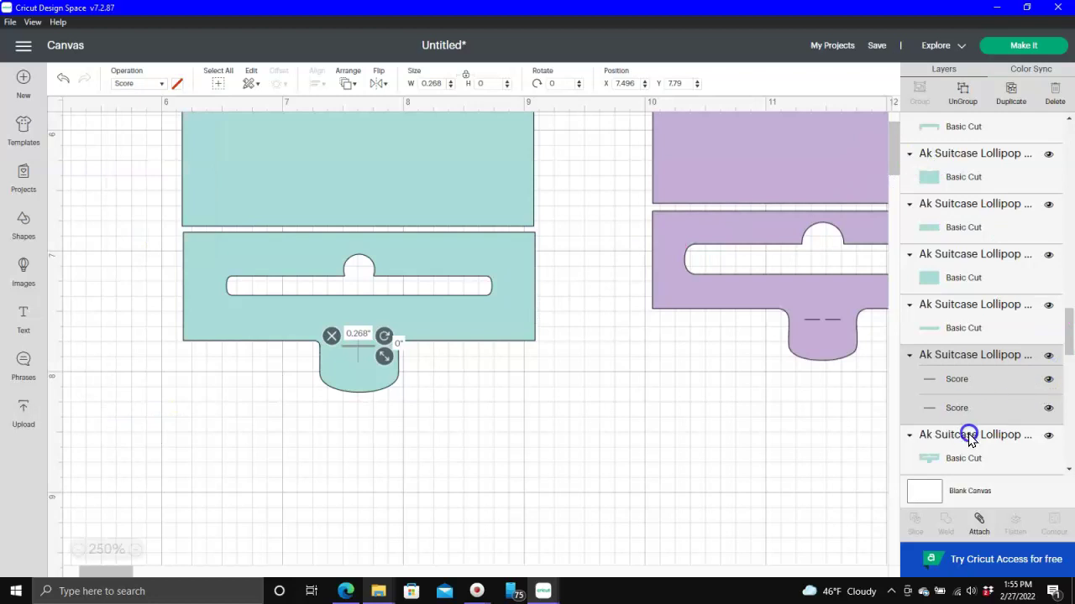
pyautogui.click(961, 98)
pyautogui.click(445, 509)
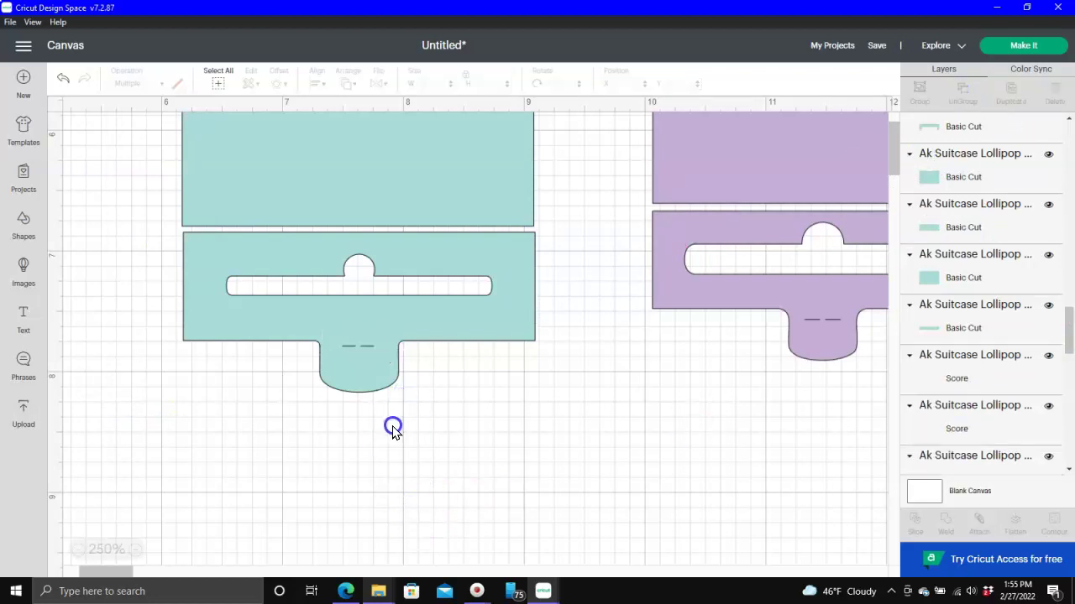
# Step: Delete the right score dash on the teal tab and stretch the remaining one to about 0.638 wide across the tab
pyautogui.click(366, 346)
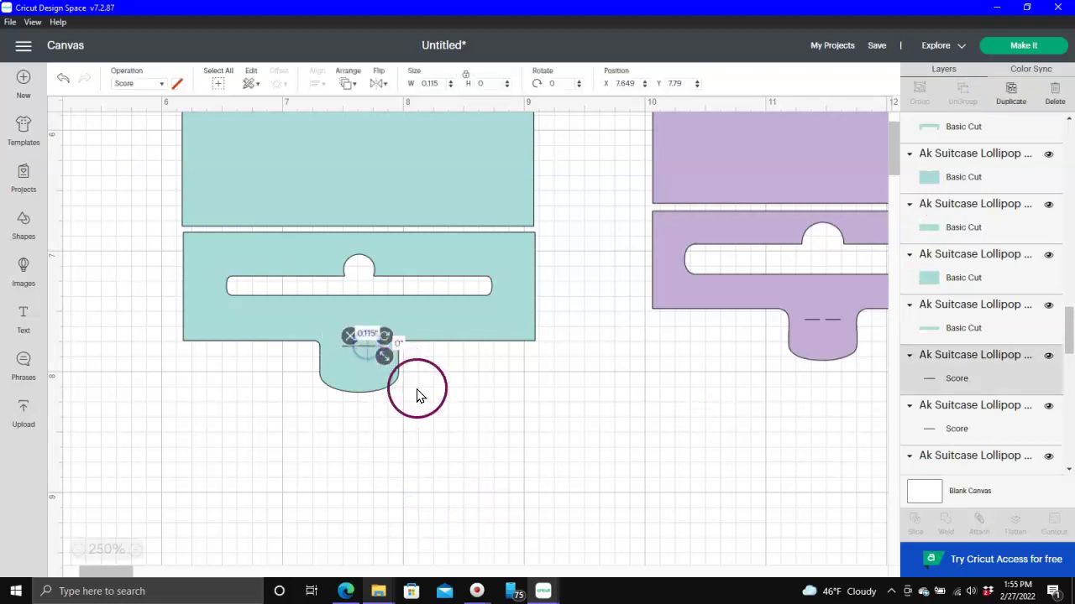
pyautogui.press('Delete')
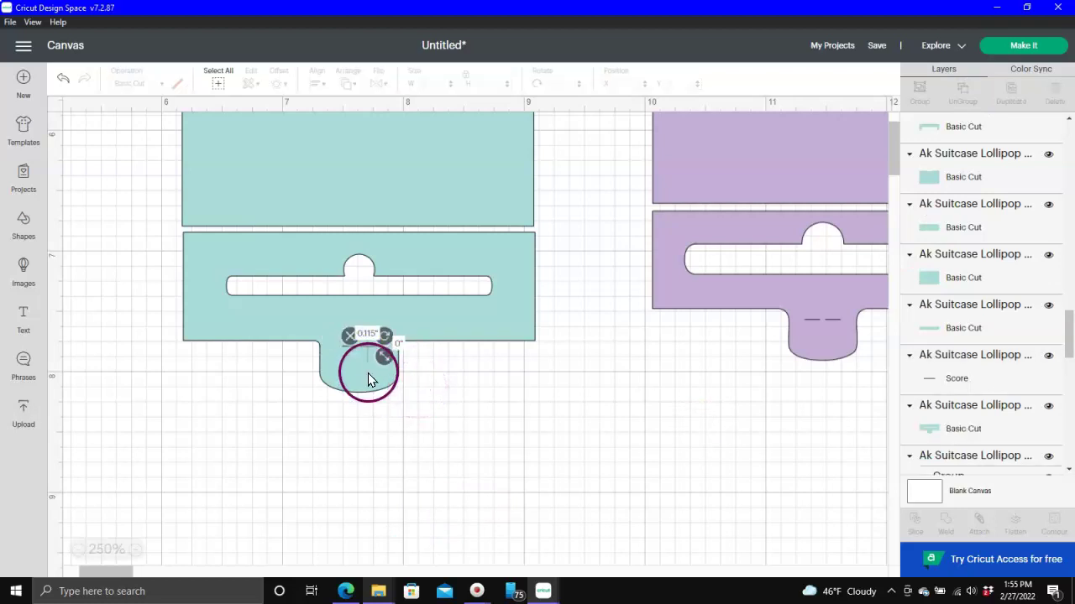
pyautogui.click(345, 346)
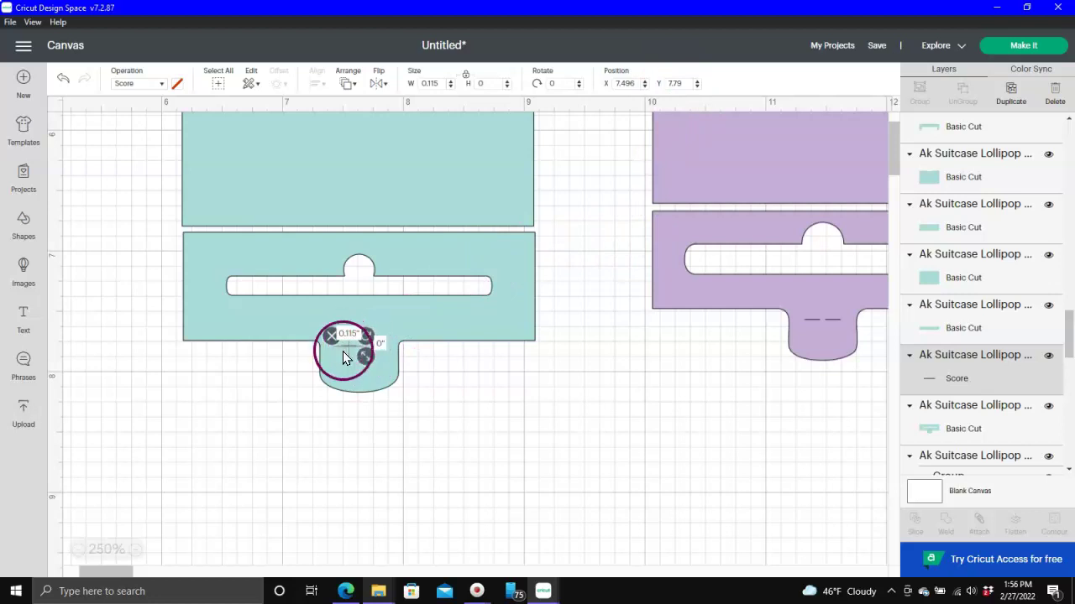
pyautogui.moveTo(351, 347); pyautogui.dragTo(411, 447)
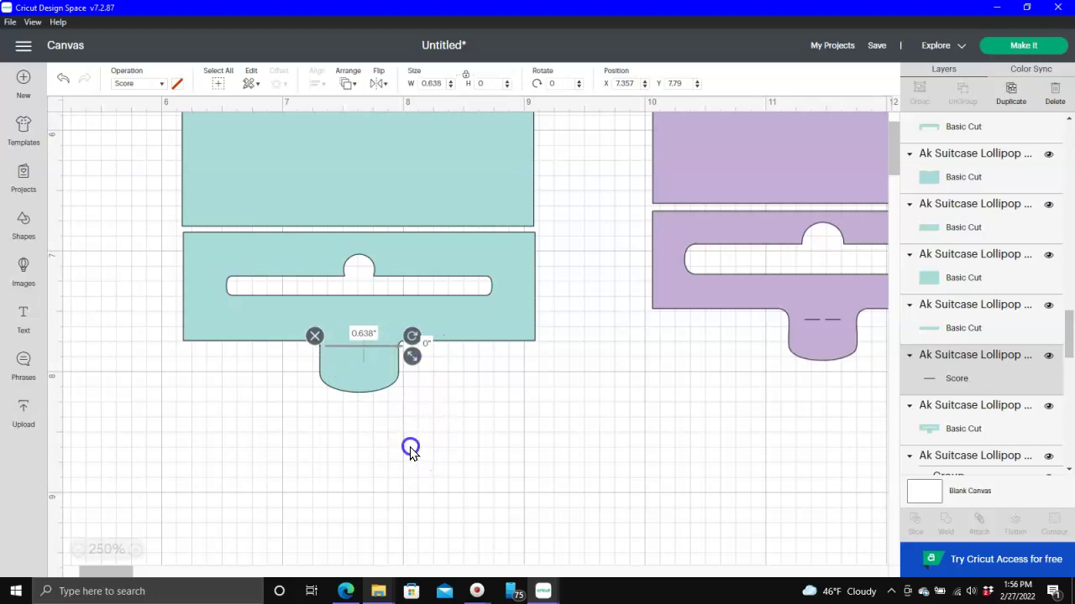
pyautogui.click(410, 446)
# Step: Attach the widened score line to the teal slotted panel
pyautogui.click(356, 347)
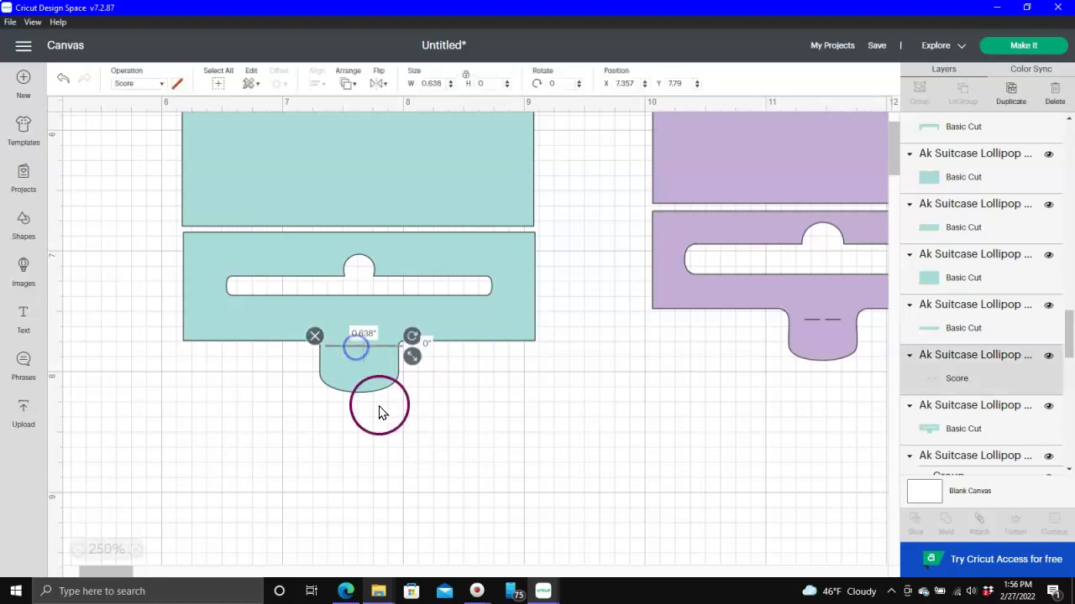
pyautogui.keyDown('shift'); pyautogui.click(497, 309); pyautogui.keyUp('shift')
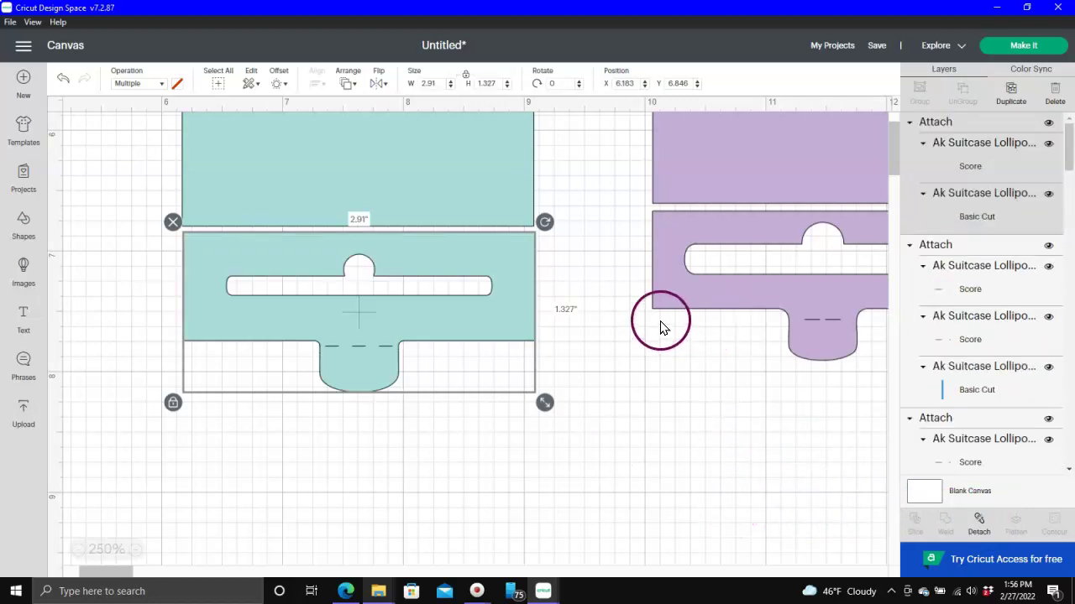
# Step: Attach the four score lines on the right dark teal strip to that strip
pyautogui.scroll(5, 638, 326)
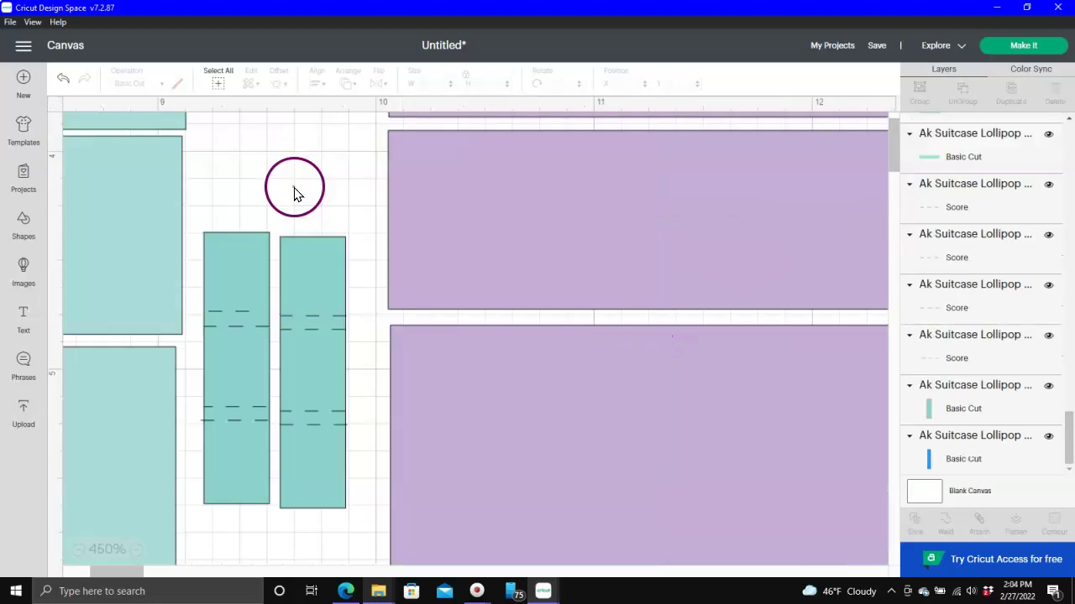
pyautogui.moveTo(293, 186); pyautogui.dragTo(338, 554)
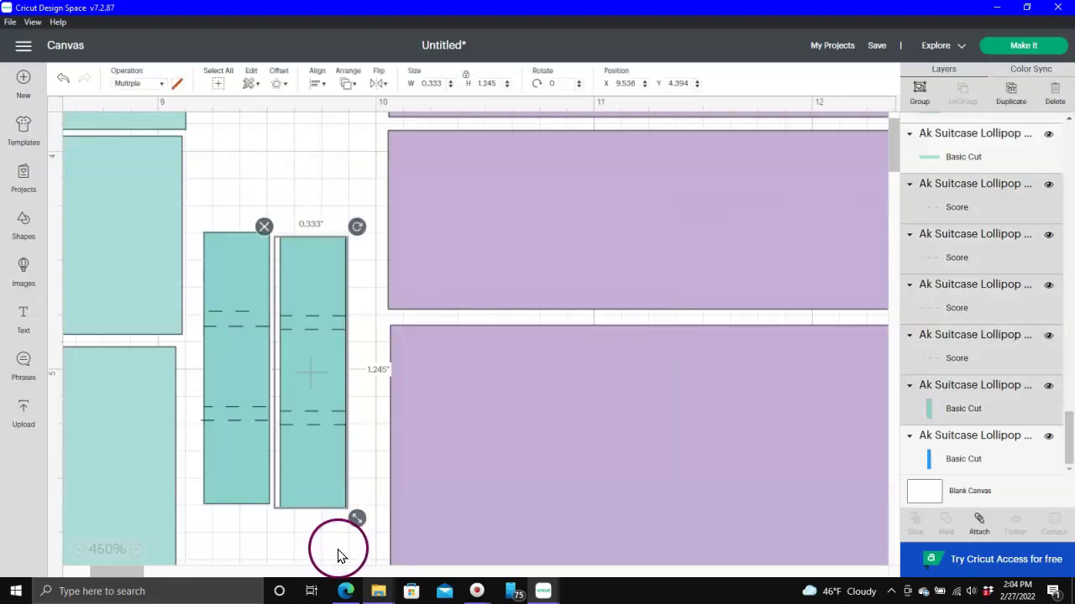
pyautogui.click(981, 522)
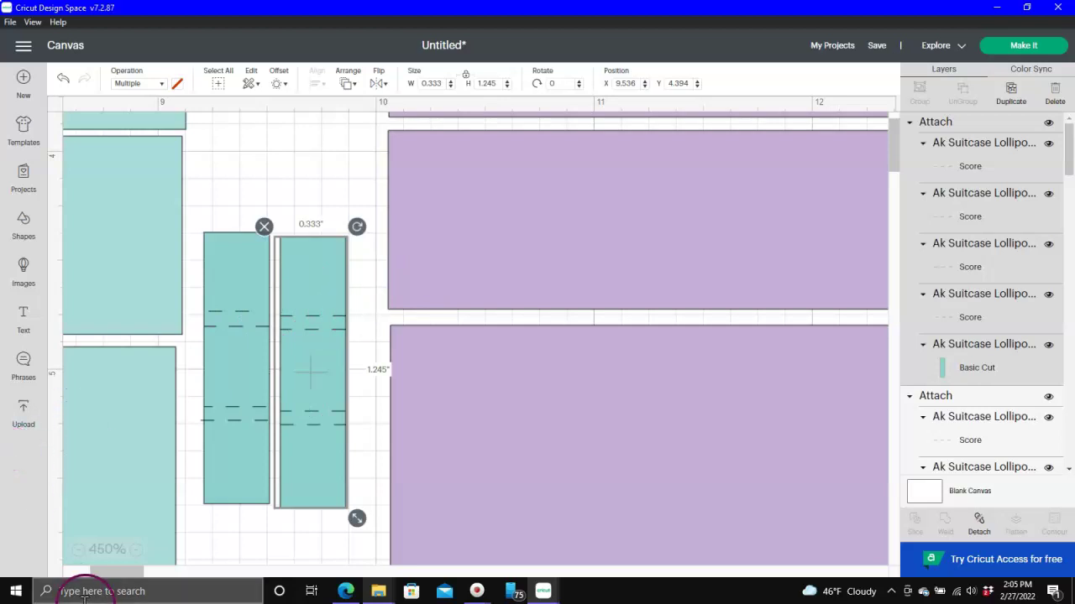
# Step: Move the whole set of purple pieces farther right, to about X 14.709, Y 1.192, clear of the teal set
pyautogui.click(79, 553)
pyautogui.click(78, 552)
pyautogui.click(79, 552)
pyautogui.click(79, 552)
pyautogui.click(78, 552)
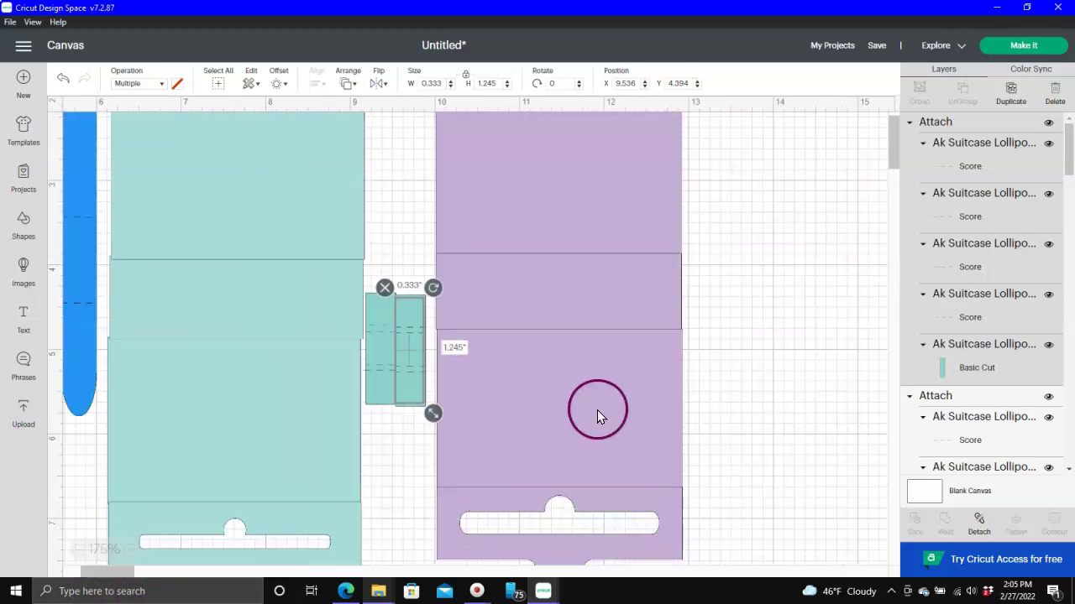
pyautogui.scroll(-5, 625, 396)
pyautogui.scroll(10, 617, 393)
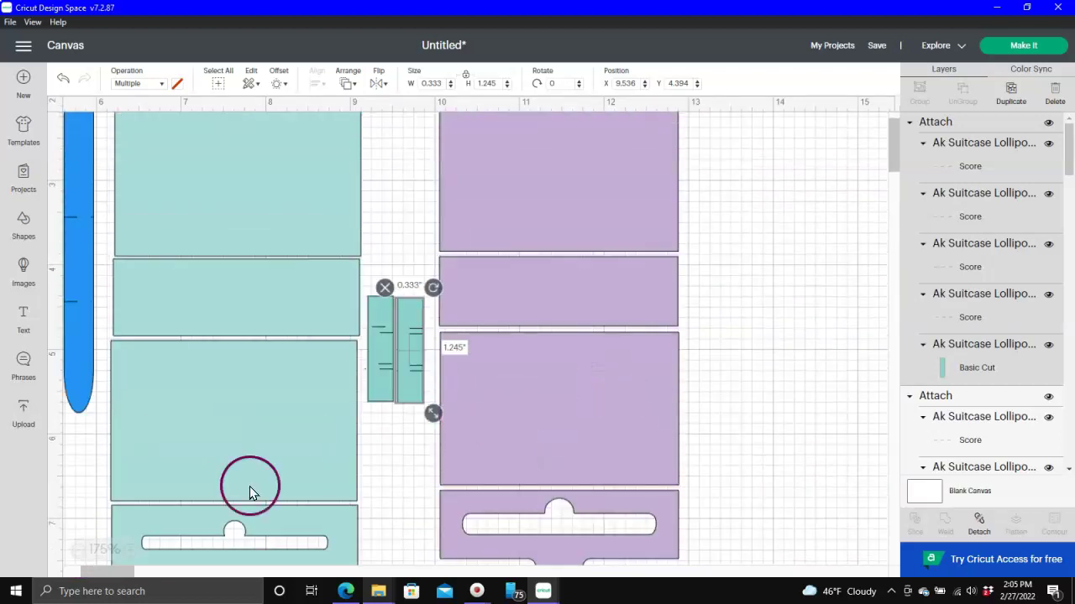
pyautogui.click(79, 551)
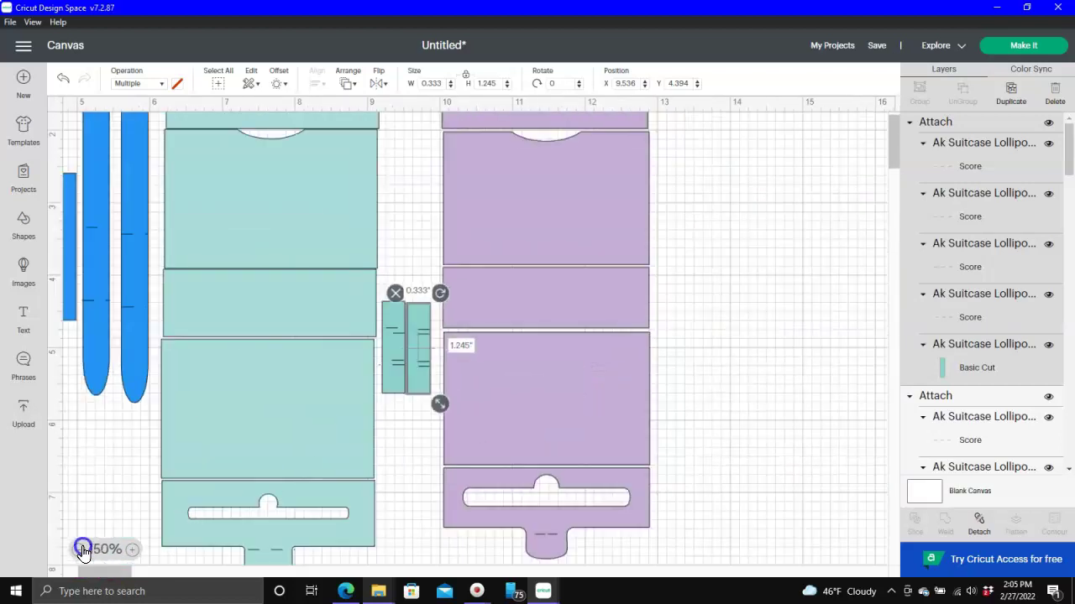
pyautogui.click(79, 552)
pyautogui.click(79, 552)
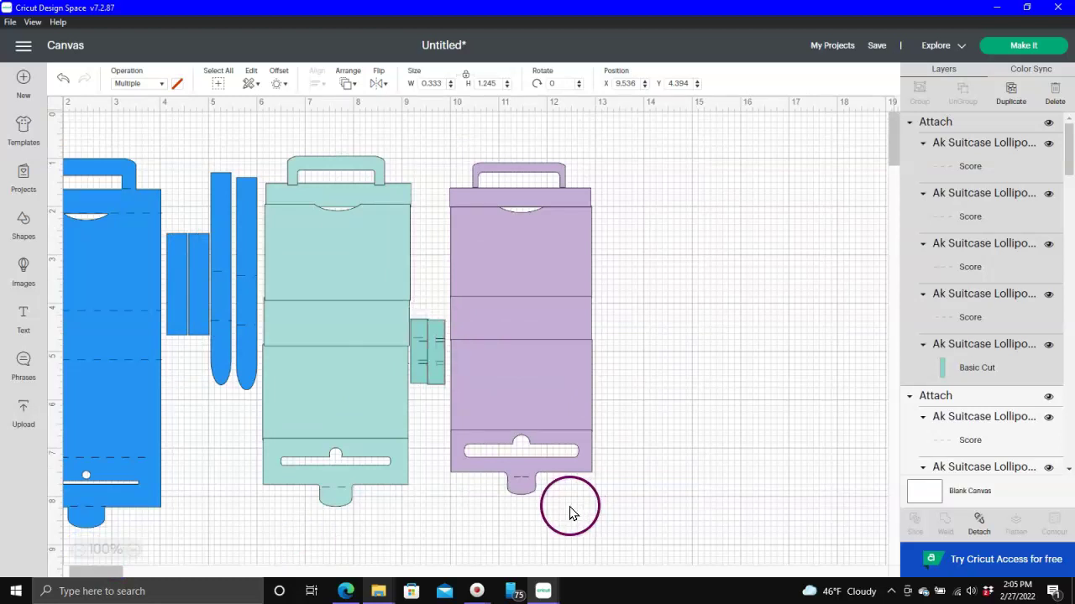
pyautogui.moveTo(492, 138); pyautogui.dragTo(573, 501)
pyautogui.moveTo(537, 334); pyautogui.dragTo(741, 314)
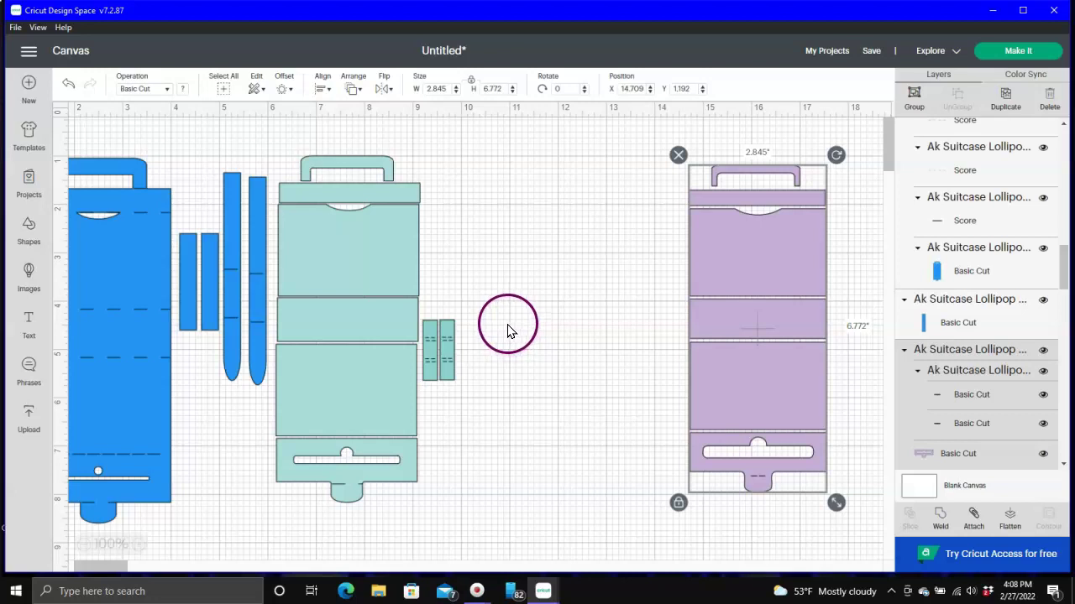
# Step: Move the narrow middle teal panel into the space between the teal and purple sets, at about X 10.383, Y 3.502
pyautogui.click(335, 323)
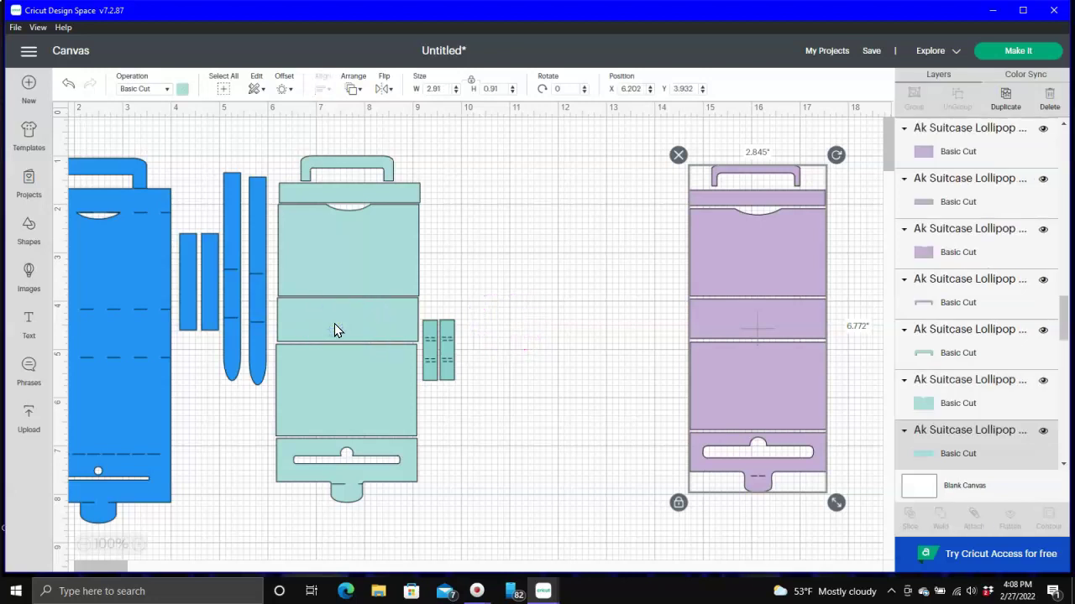
pyautogui.moveTo(334, 323); pyautogui.dragTo(535, 302)
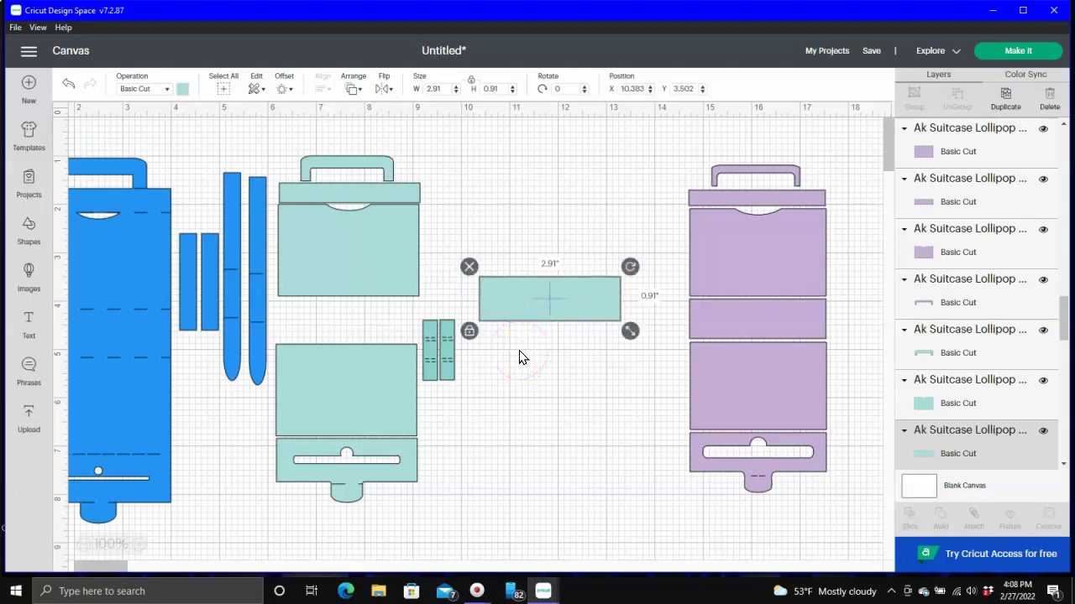
# Step: Duplicate the two large teal panels and place the copies above and below the separated narrow teal panel
pyautogui.click(349, 250)
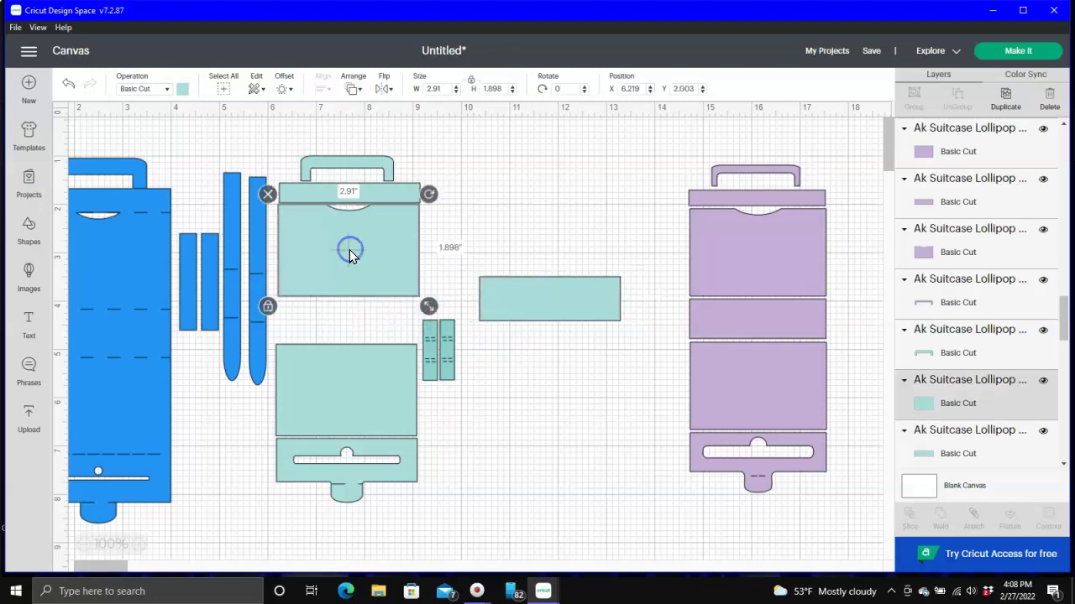
pyautogui.keyDown('shift'); pyautogui.click(342, 403); pyautogui.keyUp('shift')
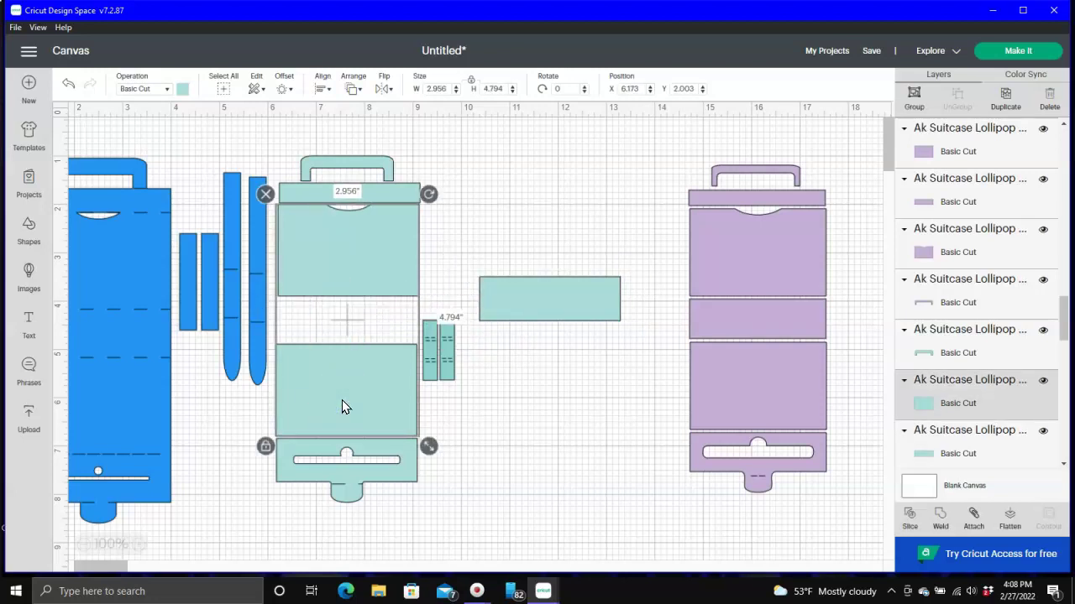
pyautogui.rightClick(344, 398)
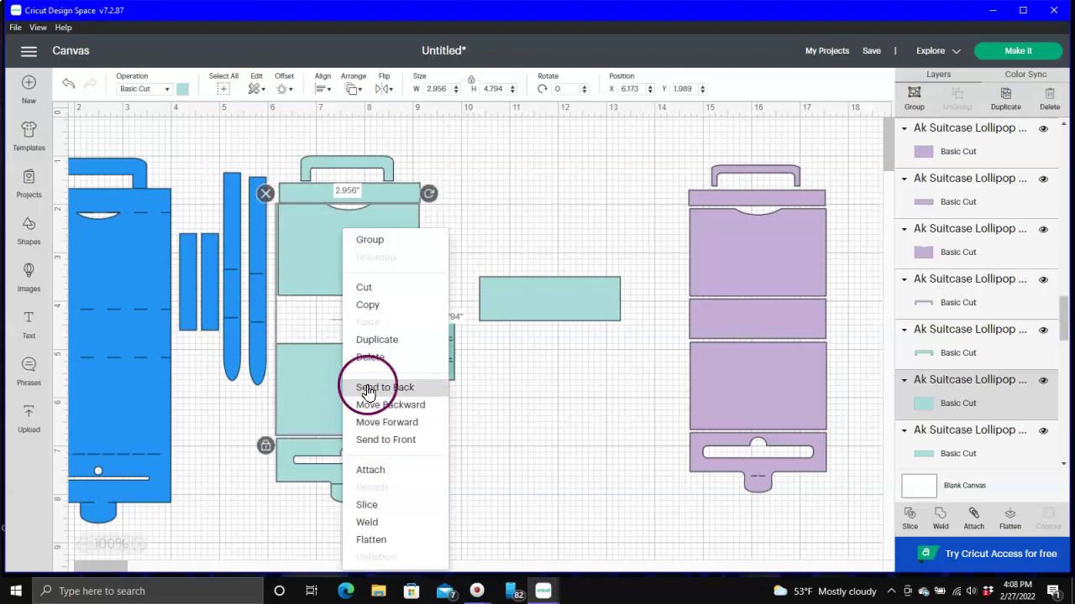
pyautogui.click(383, 355)
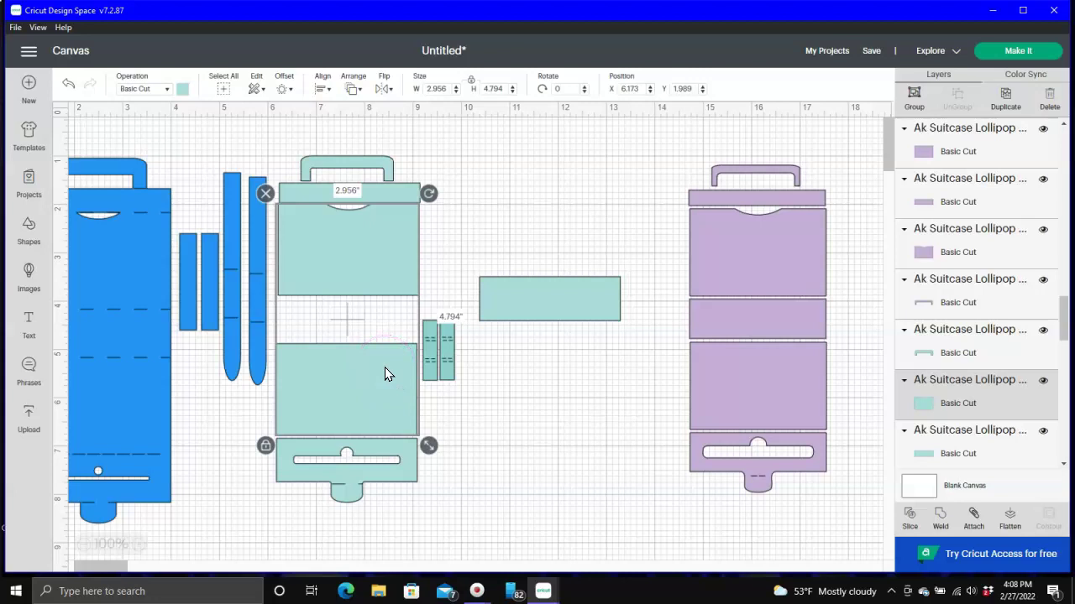
pyautogui.rightClick(351, 273)
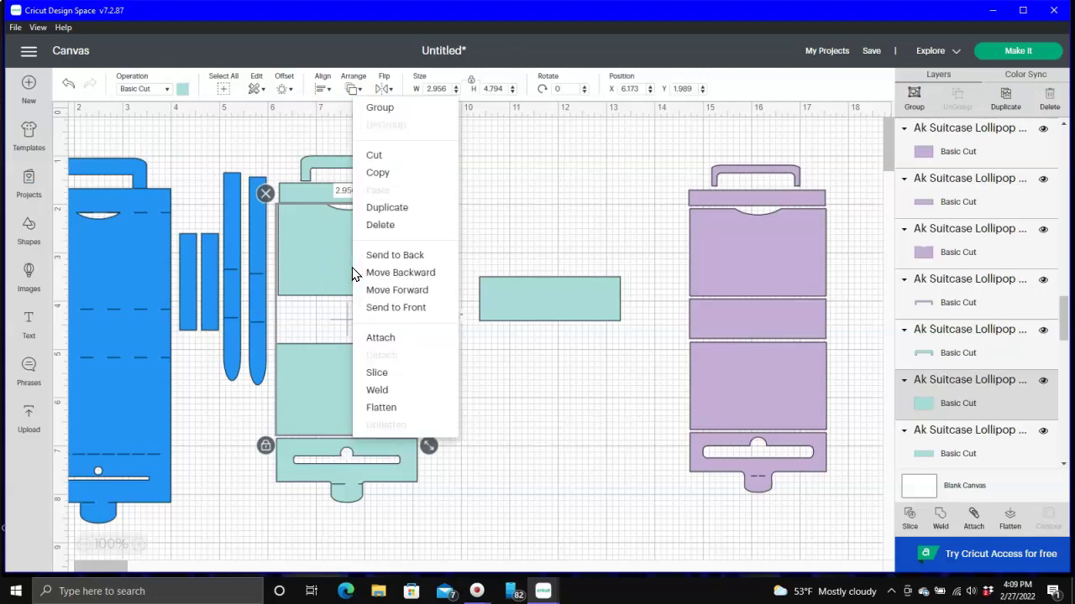
pyautogui.click(398, 209)
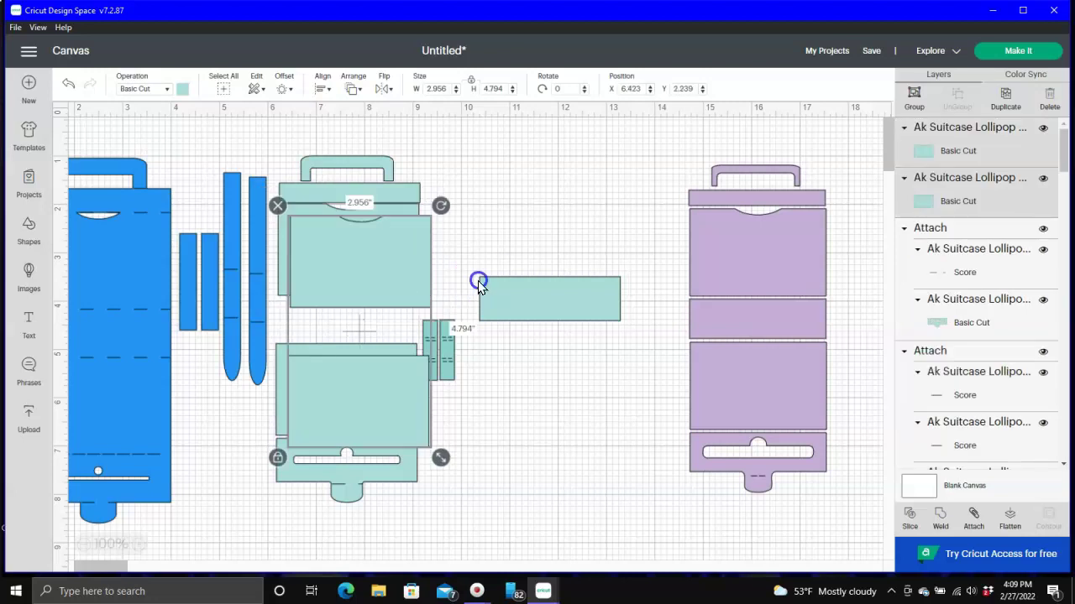
pyautogui.moveTo(335, 257); pyautogui.dragTo(544, 228)
# Step: Move the lower large teal panel and the slotted panel up together to sit just below the notched teal panel
pyautogui.click(331, 376)
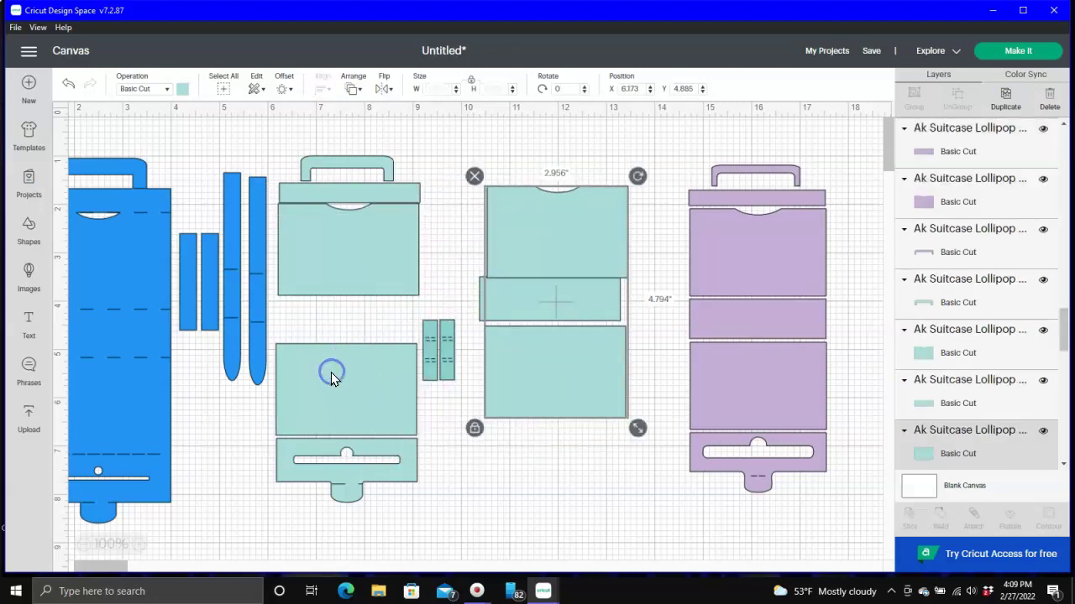
pyautogui.keyDown('shift'); pyautogui.click(332, 456); pyautogui.keyUp('shift')
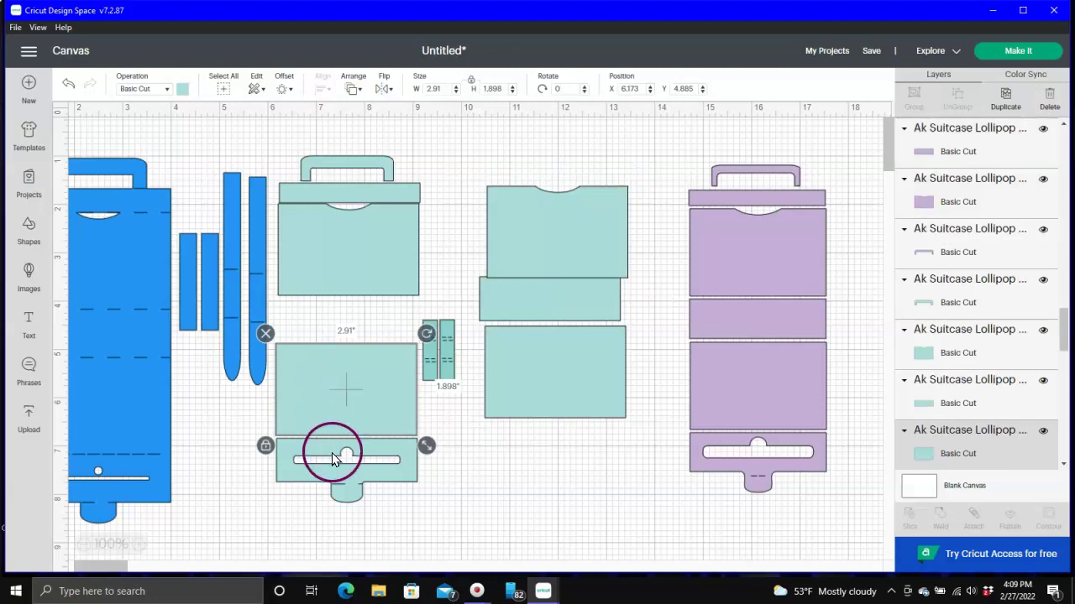
pyautogui.click(345, 381)
pyautogui.moveTo(344, 393); pyautogui.dragTo(345, 346)
# Step: Line up the separated narrow teal panel and the large panel below it under the notched copy, evenly spaced
pyautogui.click(554, 252)
pyautogui.click(544, 312)
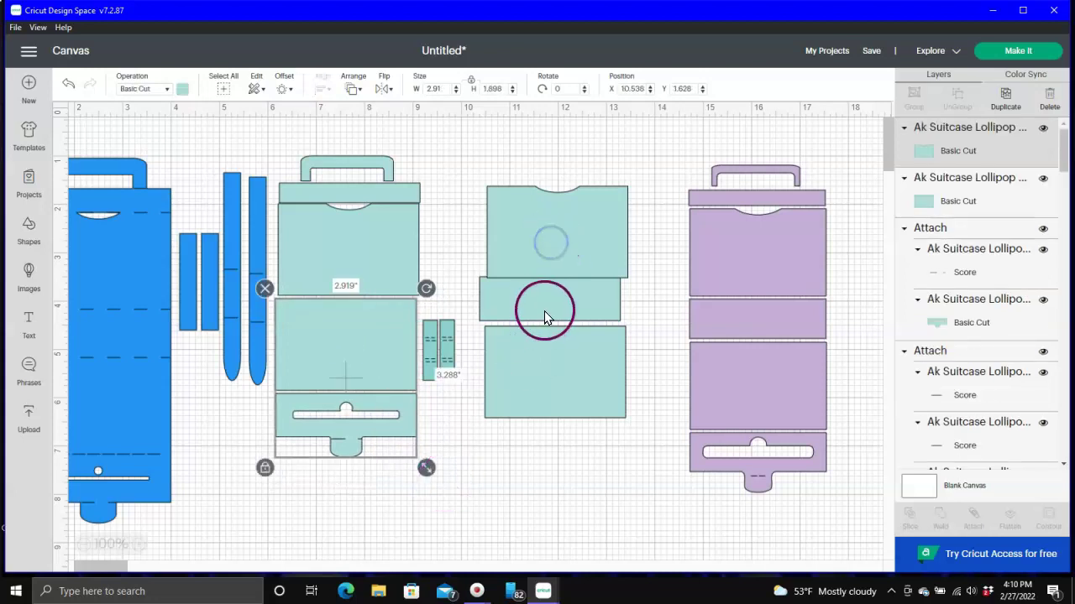
pyautogui.moveTo(546, 294)
pyautogui.mouseDown()
pyautogui.moveTo(550, 311)
pyautogui.moveTo(552, 301)
pyautogui.mouseUp()
pyautogui.click(537, 365)
pyautogui.moveTo(538, 367); pyautogui.dragTo(538, 371)
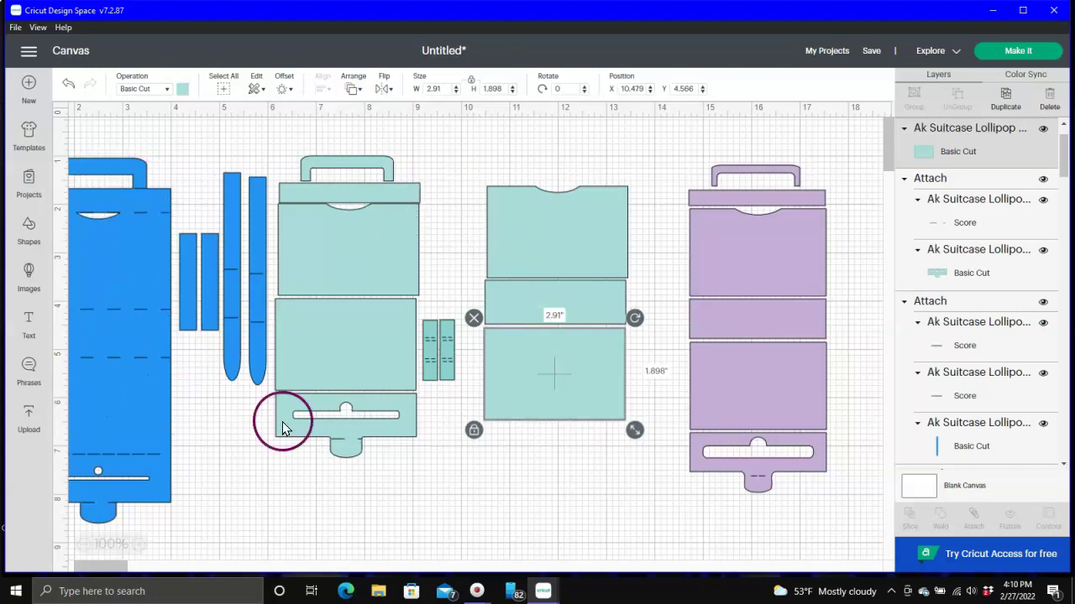
# Step: Duplicate the notched, narrow and large purple panels and place the copies beside the purple set at about X 18.487, Y 1.926
pyautogui.click(753, 153)
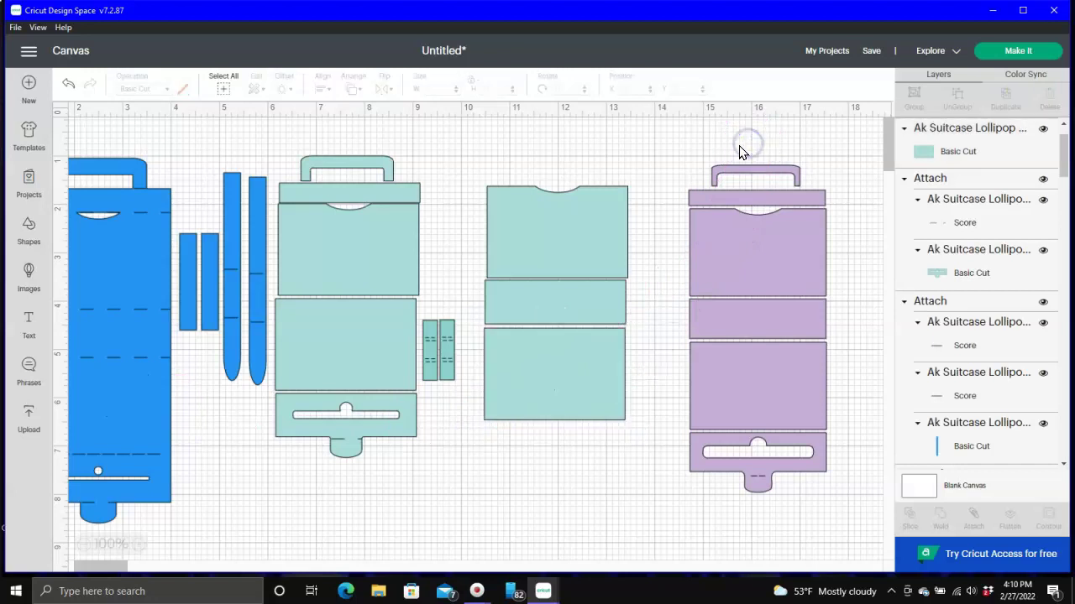
pyautogui.moveTo(735, 147); pyautogui.dragTo(804, 538)
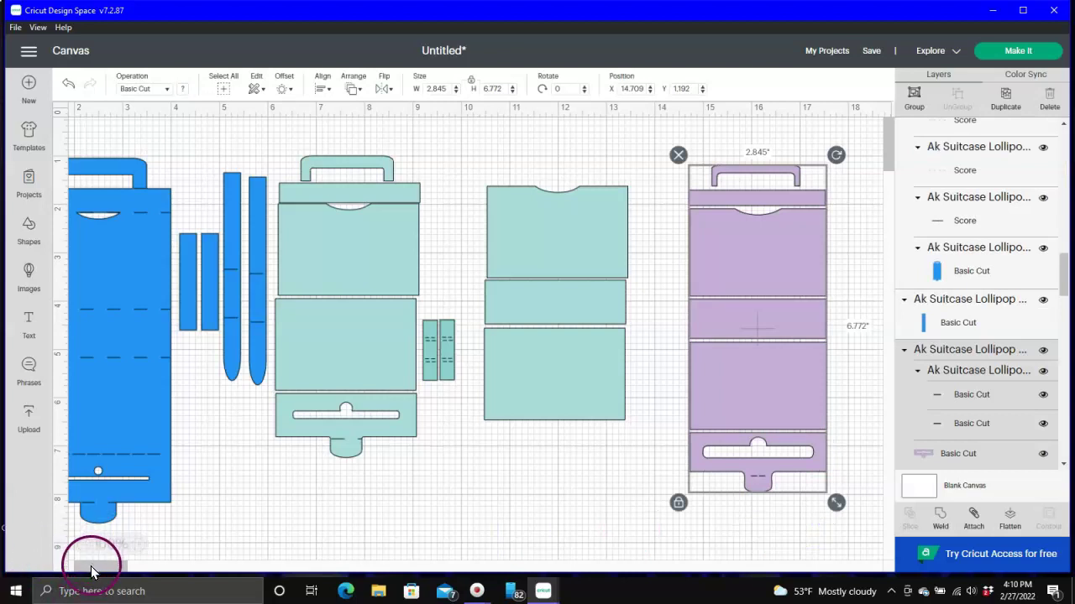
pyautogui.moveTo(90, 563); pyautogui.dragTo(115, 565)
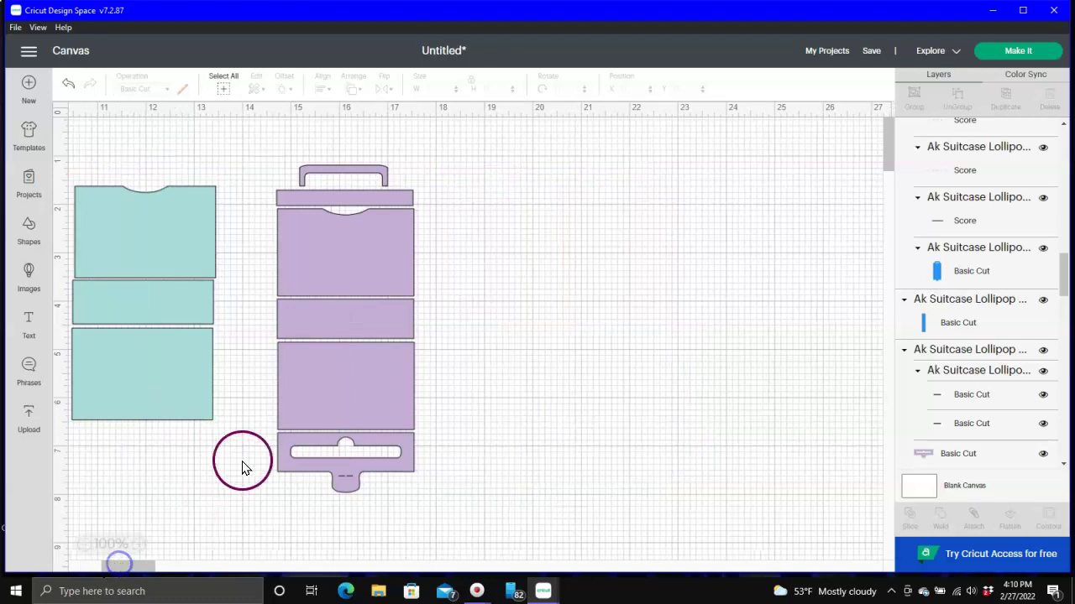
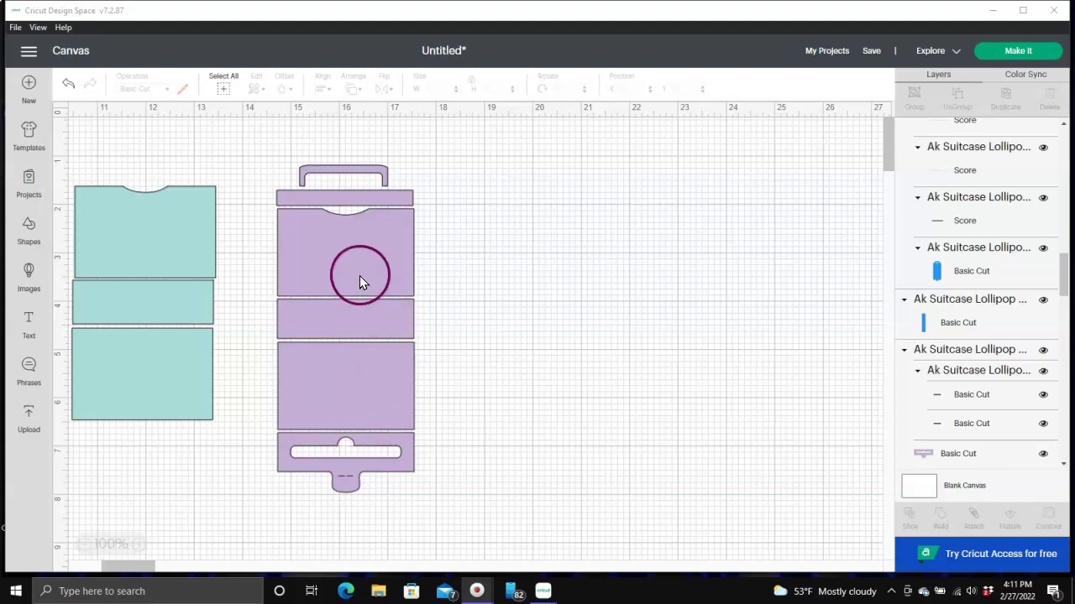
pyautogui.click(347, 253)
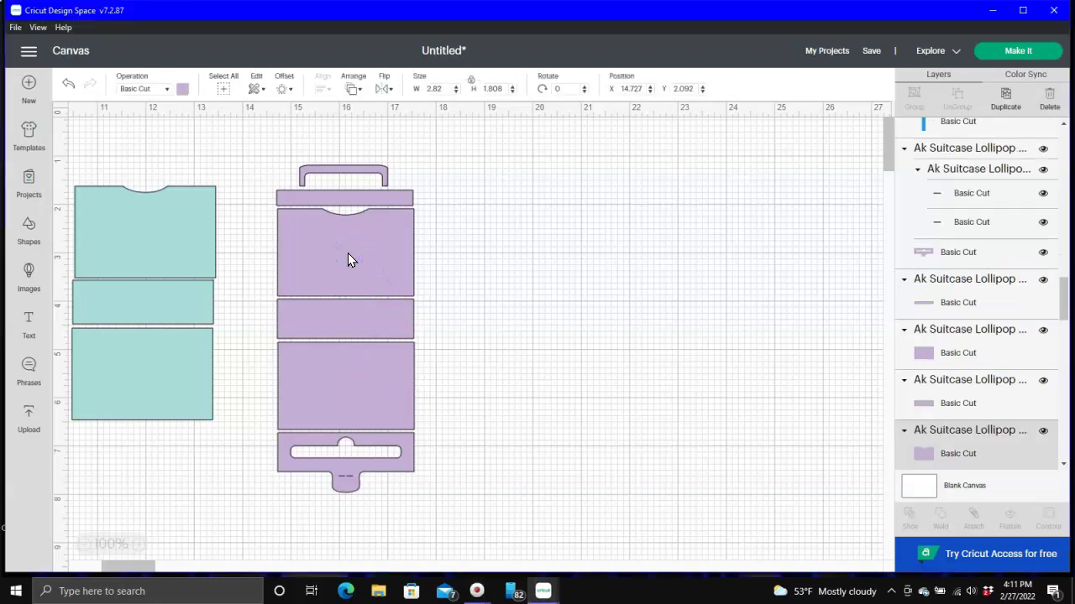
pyautogui.keyDown('shift'); pyautogui.click(334, 312); pyautogui.keyUp('shift')
pyautogui.keyDown('shift'); pyautogui.click(330, 377); pyautogui.keyUp('shift')
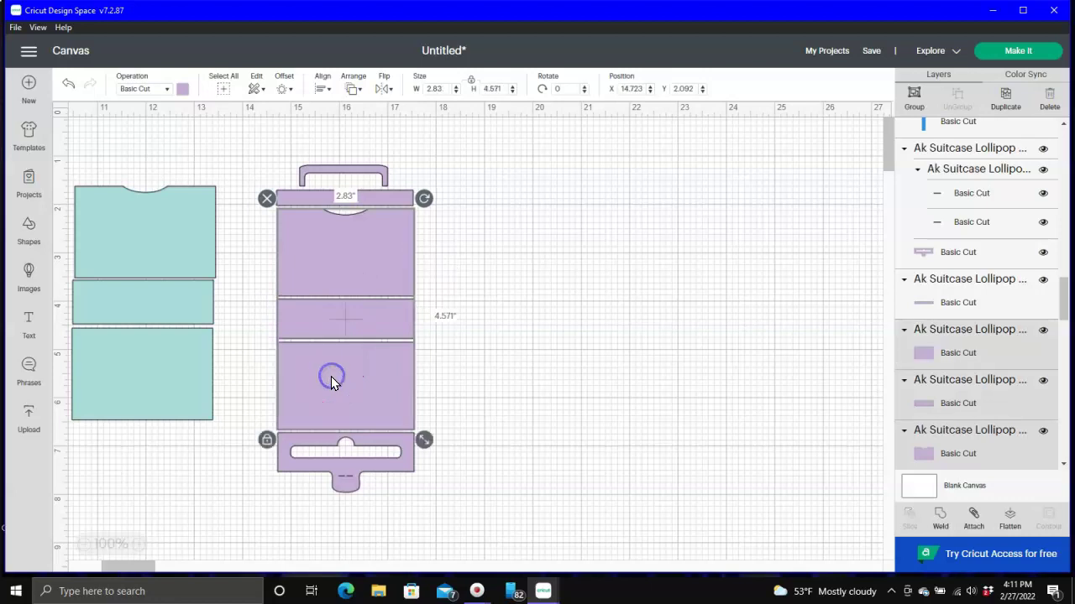
pyautogui.rightClick(331, 383)
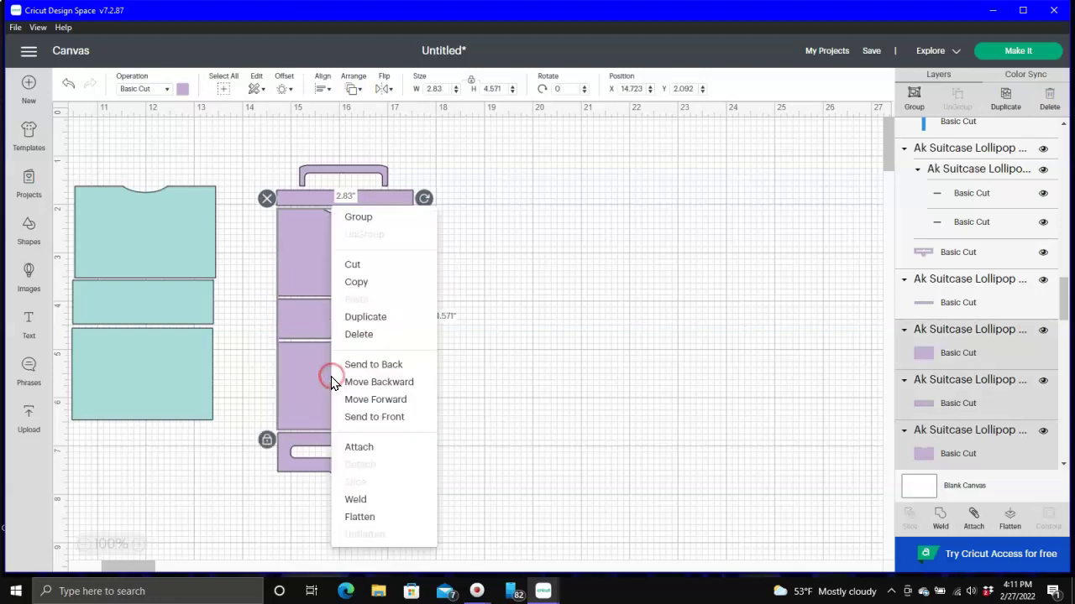
pyautogui.click(375, 319)
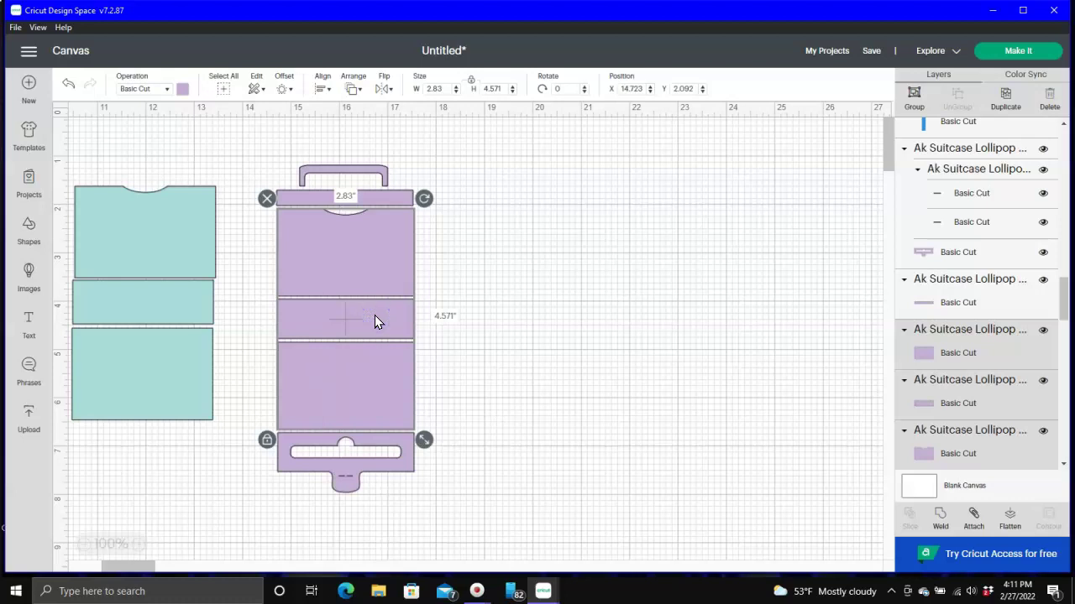
pyautogui.moveTo(354, 273); pyautogui.dragTo(525, 252)
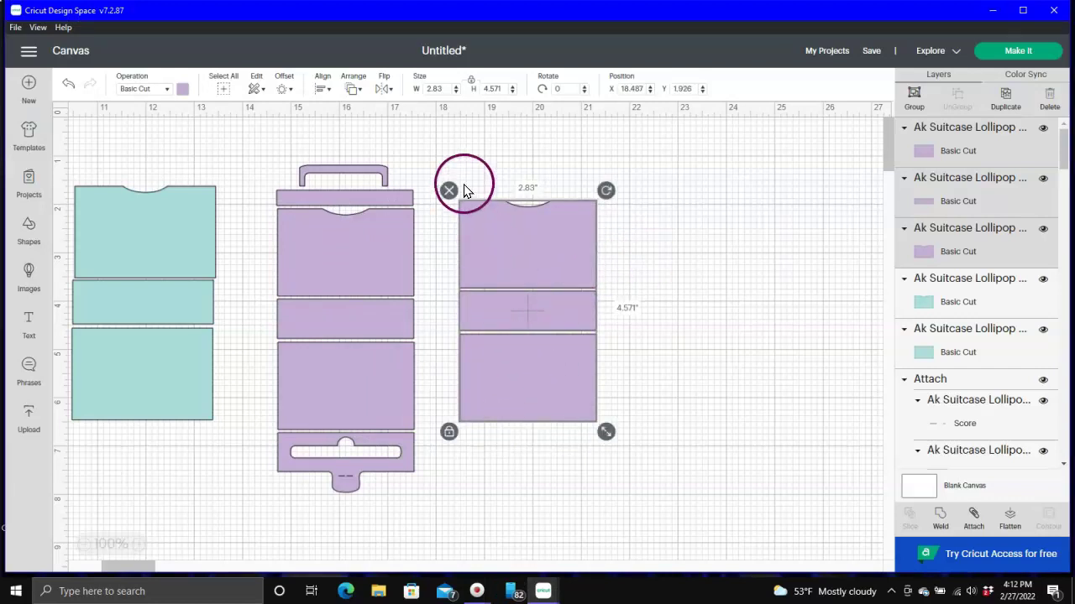
# Step: Flip the three duplicated purple panels vertically as one selection
pyautogui.click(385, 89)
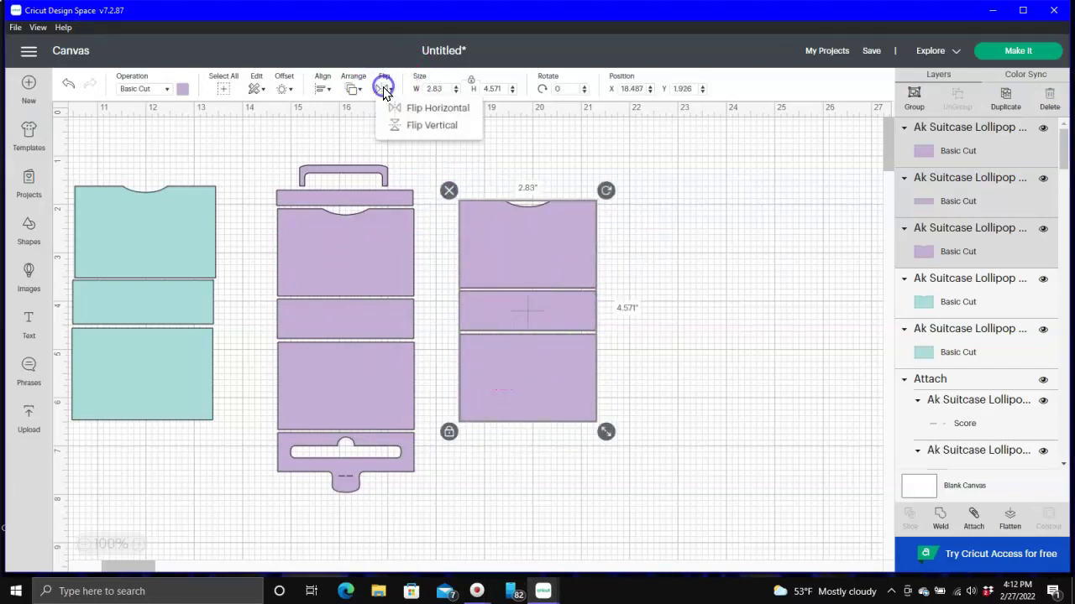
pyautogui.click(410, 125)
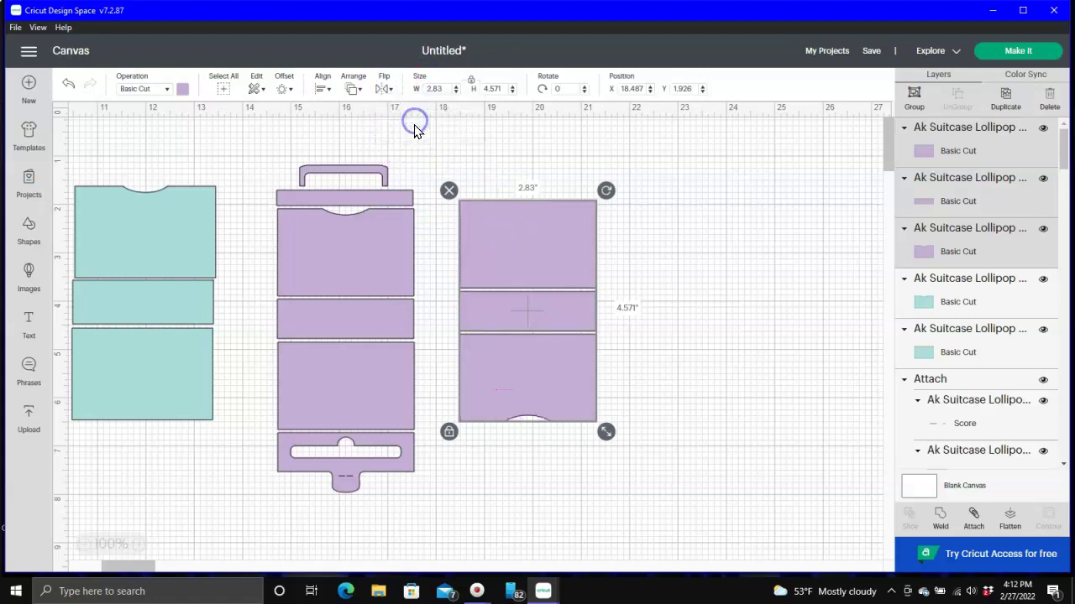
pyautogui.click(652, 264)
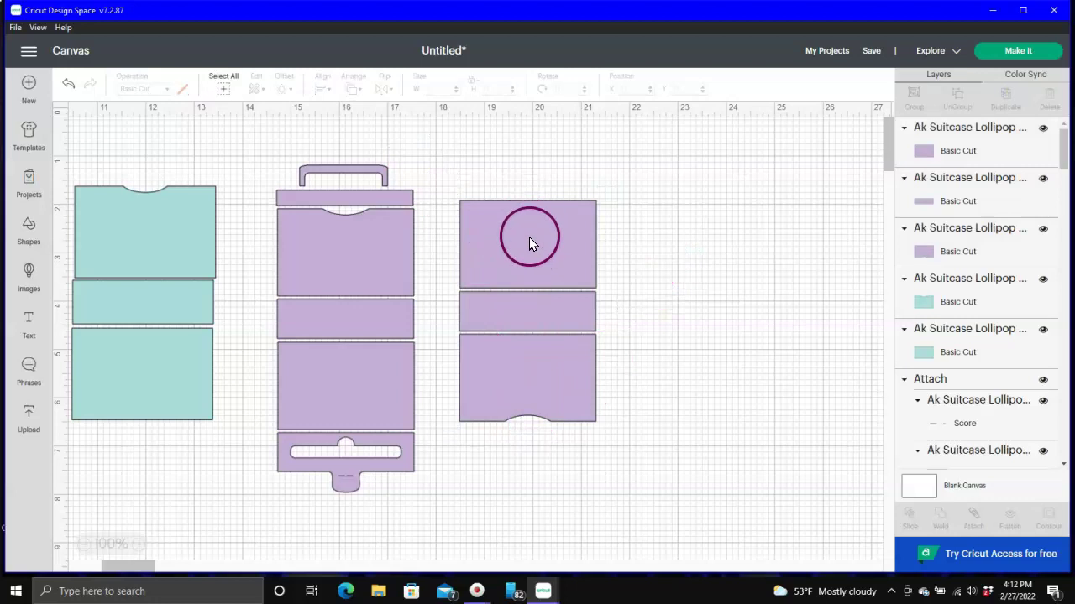
# Step: Select the three flipped purple panels together and move them closer to the original purple set
pyautogui.click(512, 181)
pyautogui.moveTo(504, 161); pyautogui.dragTo(523, 444)
pyautogui.click(539, 335)
pyautogui.click(516, 165)
pyautogui.moveTo(502, 168); pyautogui.dragTo(540, 460)
pyautogui.click(545, 343)
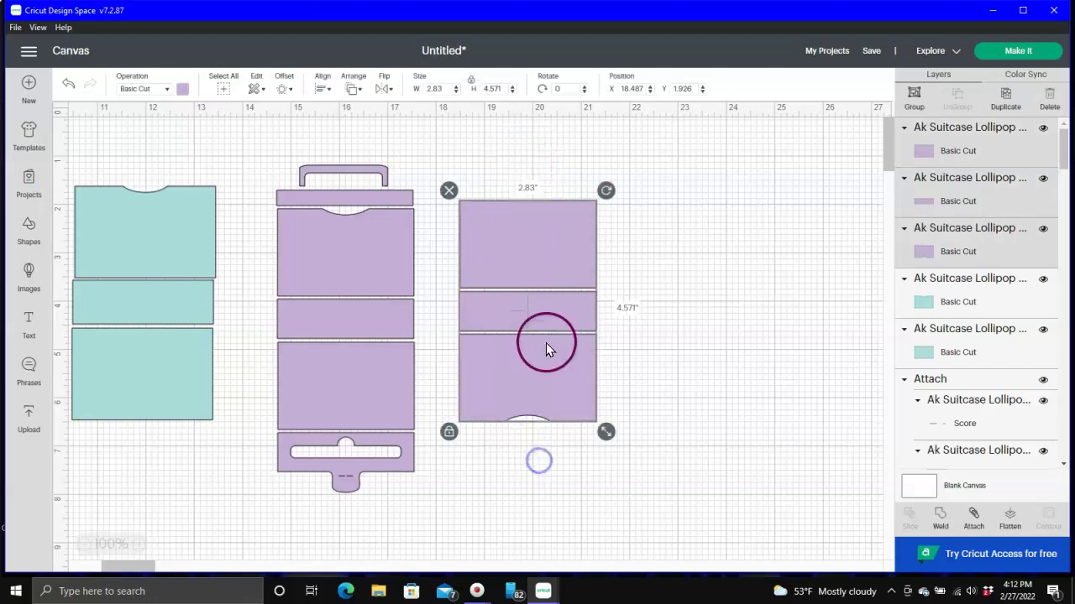
pyautogui.moveTo(545, 320); pyautogui.dragTo(513, 319)
pyautogui.hotkey('ctrl', 'z')
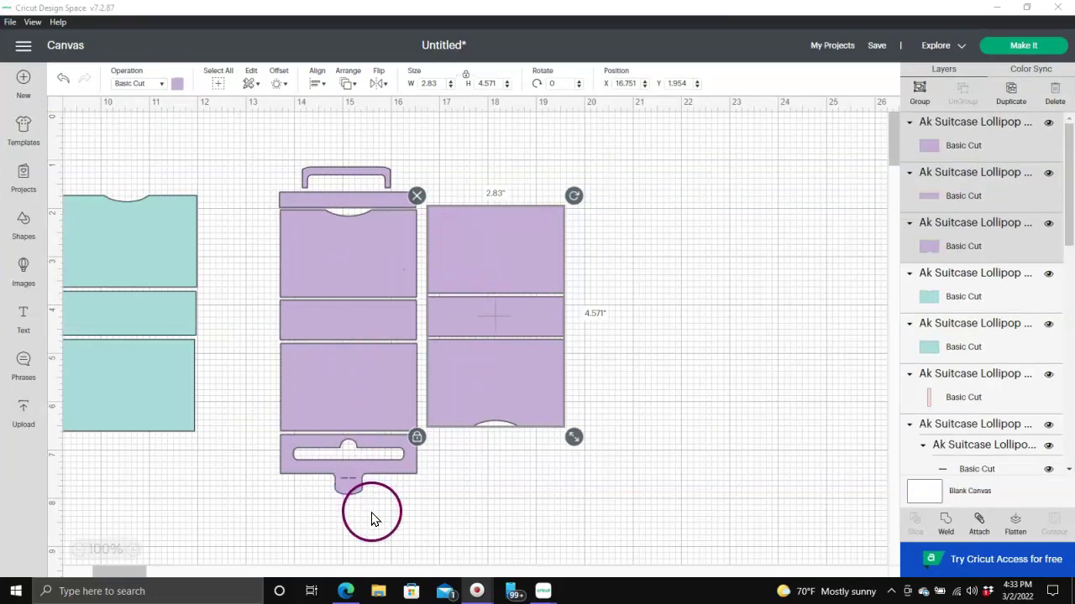
# Step: Switch to the Edge browser and review the Galaxy Space Digital Papers and Outer Space Color | Planet, Astronaut product pages
pyautogui.click(346, 591)
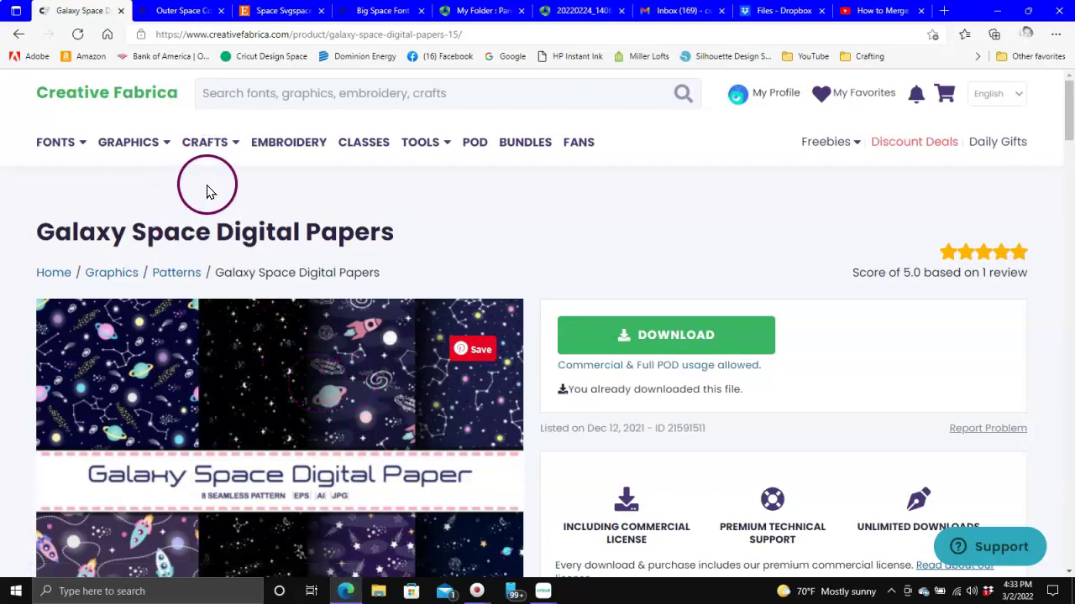
pyautogui.click(185, 10)
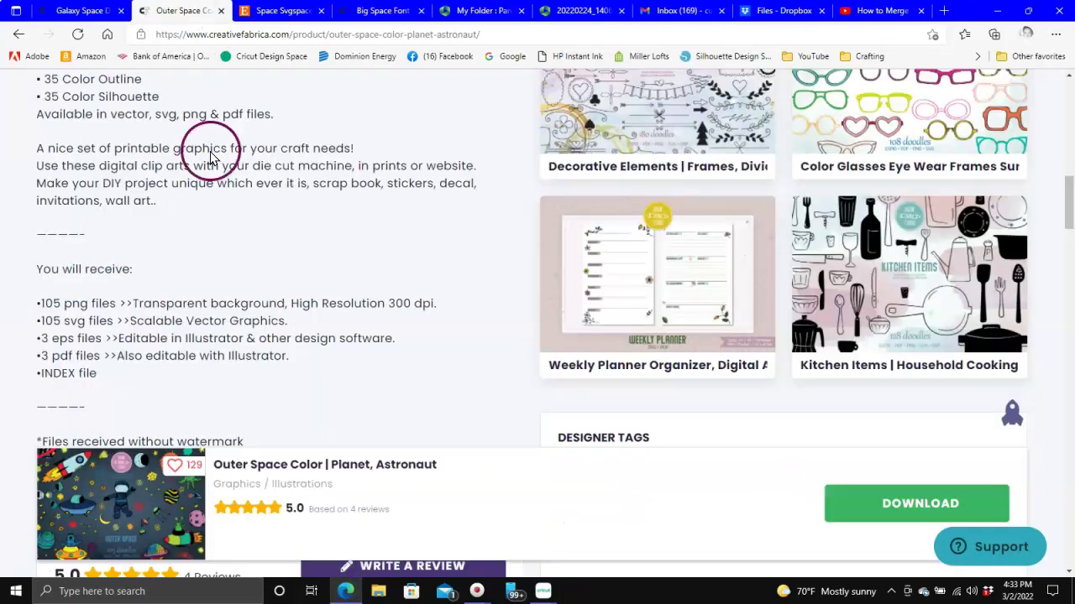
pyautogui.scroll(15, 290, 283)
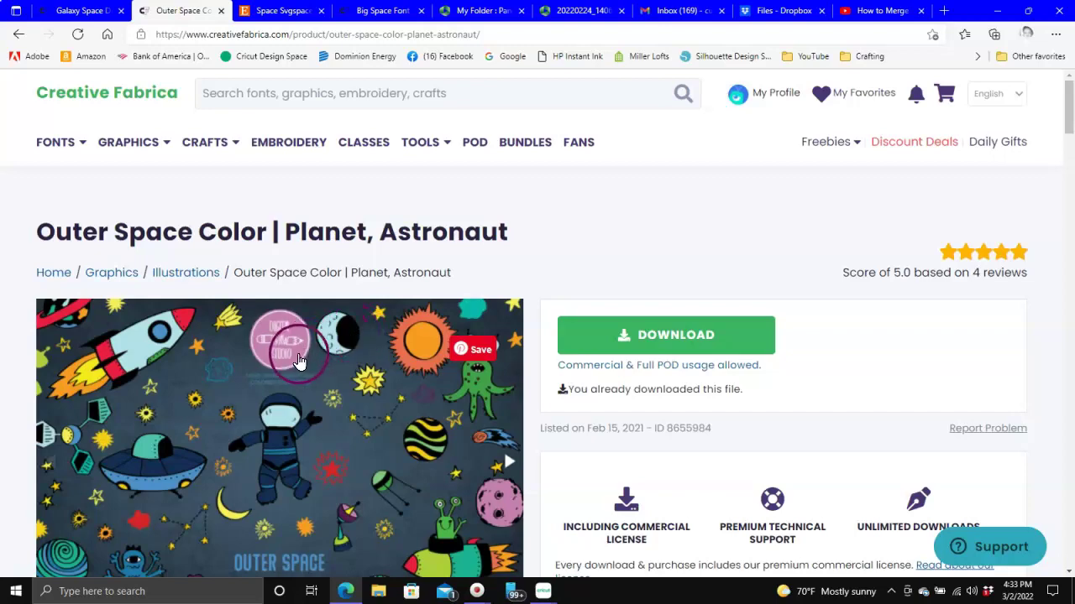
pyautogui.scroll(-8, 295, 360)
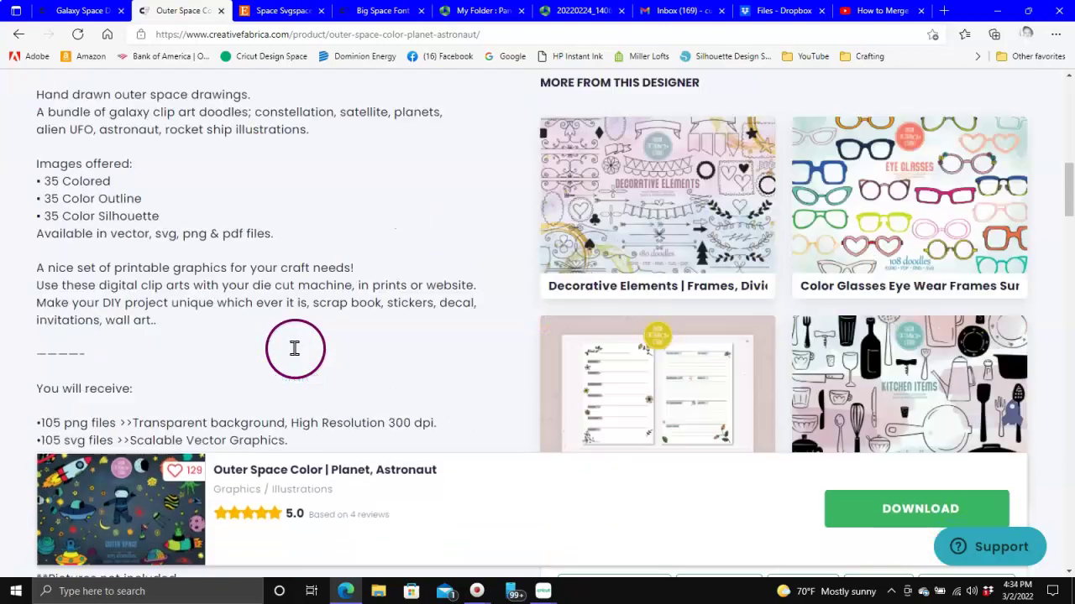
pyautogui.scroll(-2, 267, 327)
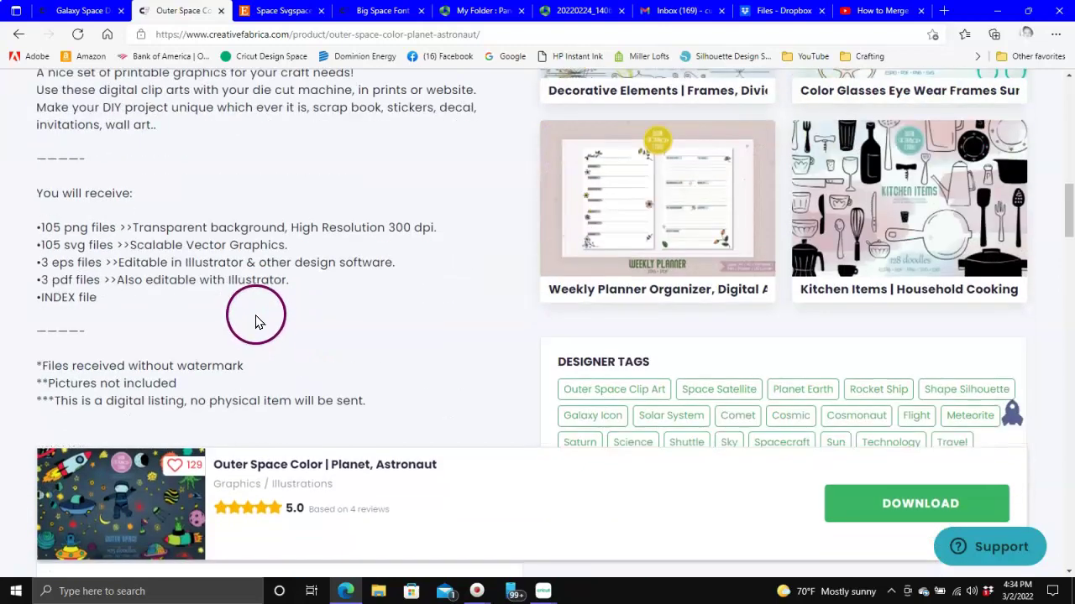
pyautogui.scroll(-2, 244, 311)
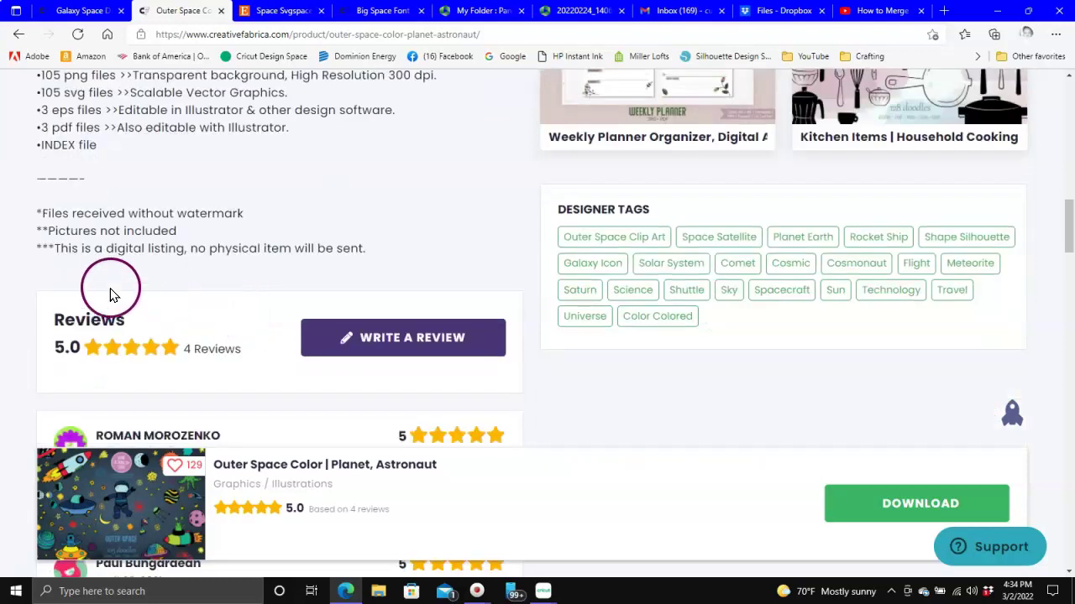
pyautogui.scroll(1, 94, 270)
pyautogui.scroll(2, 95, 270)
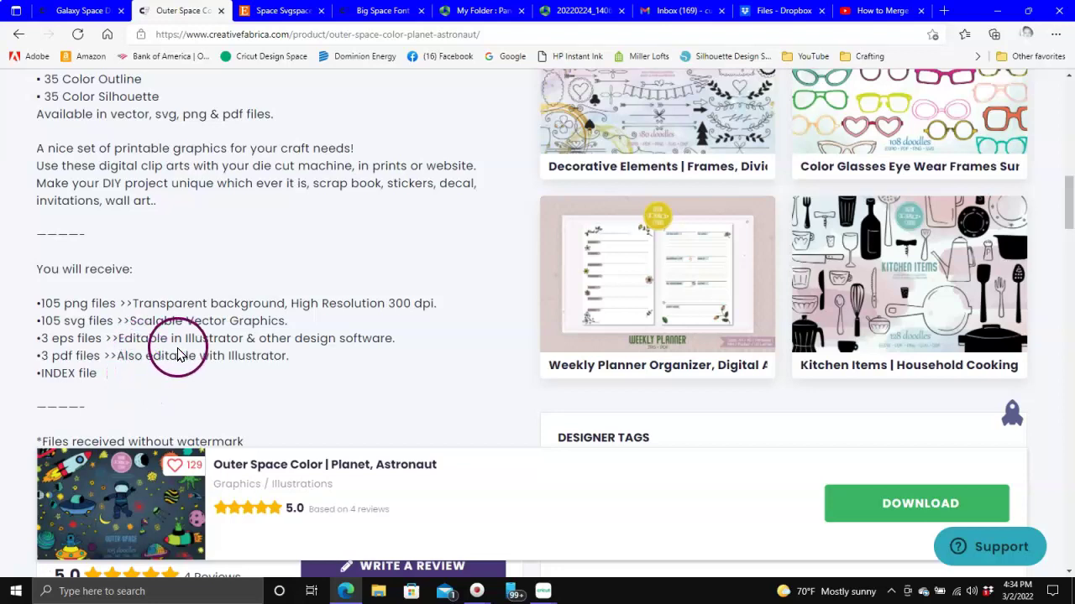
pyautogui.scroll(15, 177, 353)
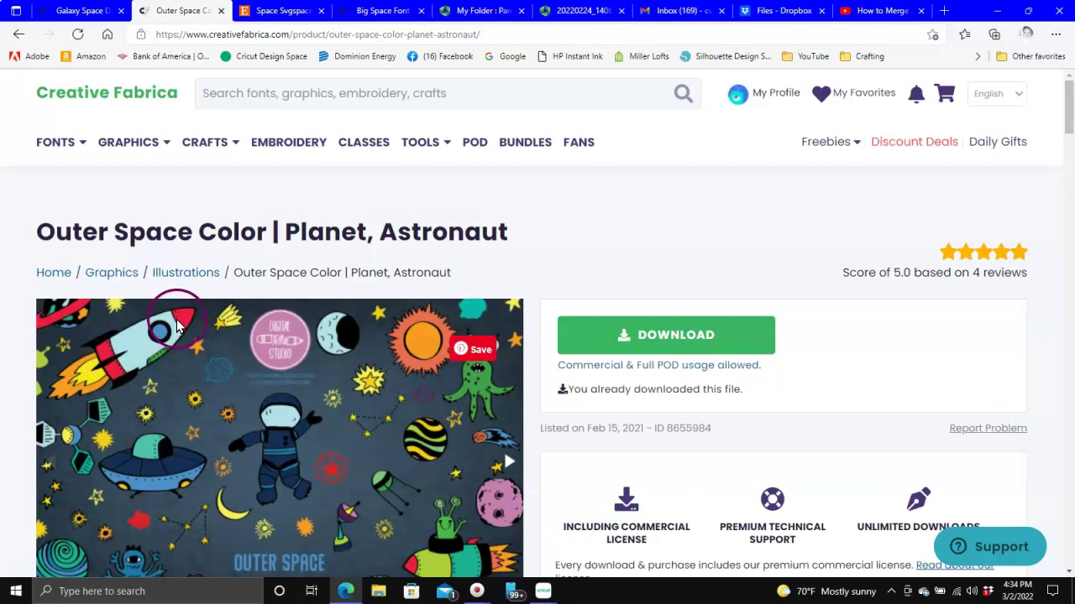
pyautogui.scroll(-3, 178, 326)
pyautogui.scroll(3, 213, 329)
# Step: Look over the BigmamaDesignStudio Space SVG listing on Etsy and the Big Space Font page on Creative Fabrica
pyautogui.click(266, 11)
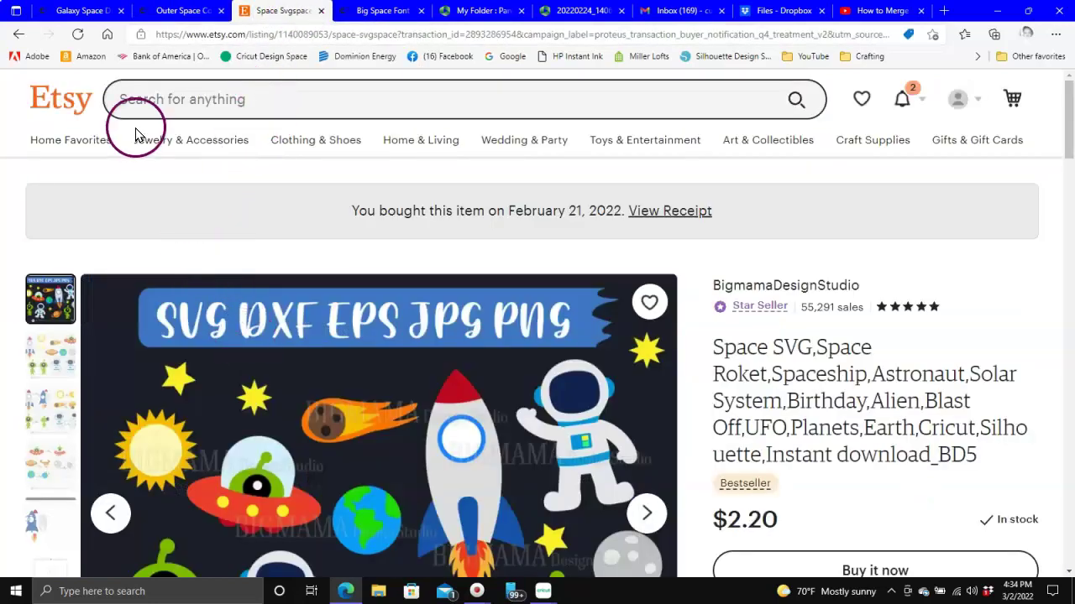
pyautogui.scroll(-1, 322, 322)
pyautogui.scroll(-1, 322, 322)
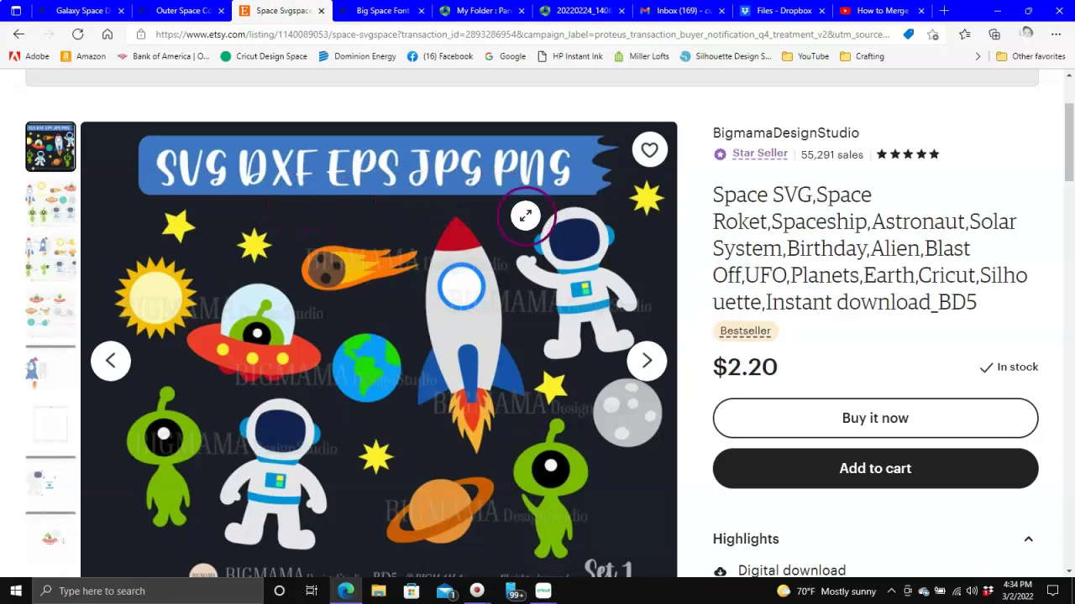
pyautogui.scroll(2, 346, 335)
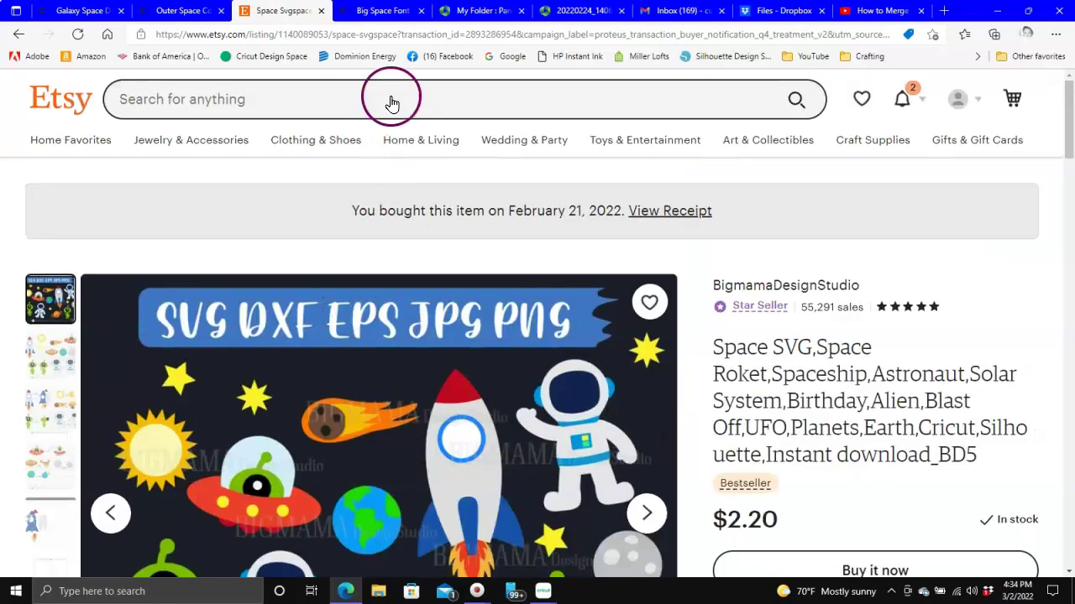
pyautogui.click(380, 12)
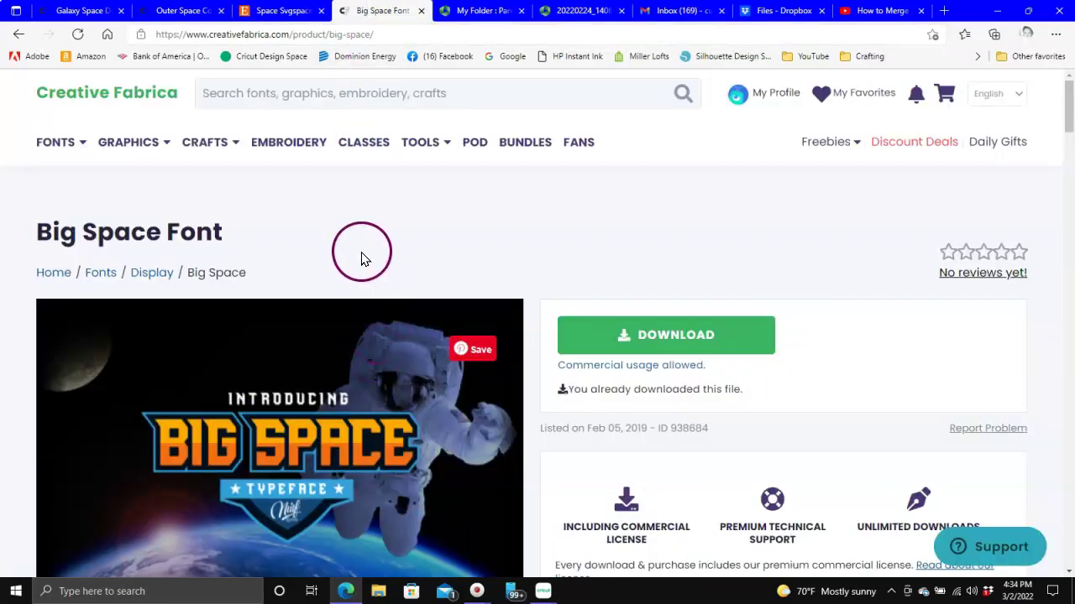
pyautogui.moveTo(116, 126)
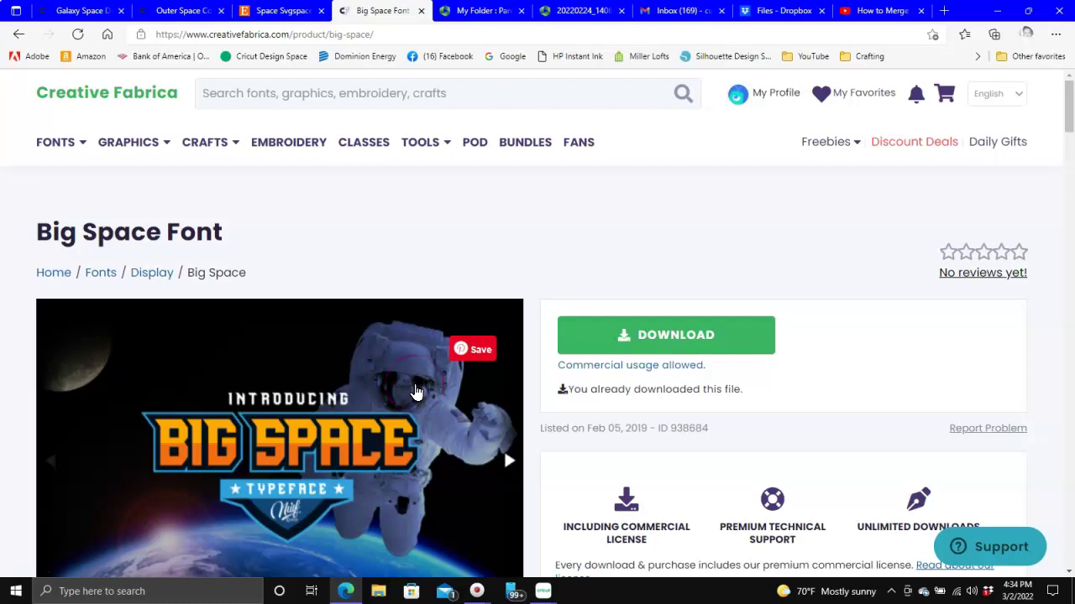
pyautogui.click(390, 249)
# Step: Switch back to the Cricut Design Space template canvas and start an image upload
pyautogui.click(544, 591)
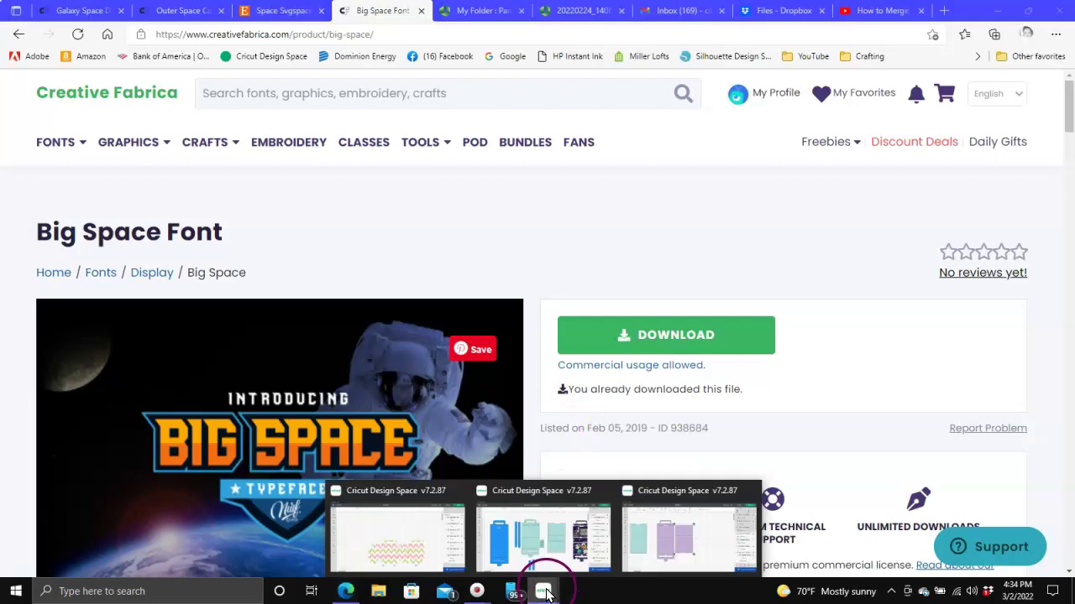
pyautogui.click(669, 490)
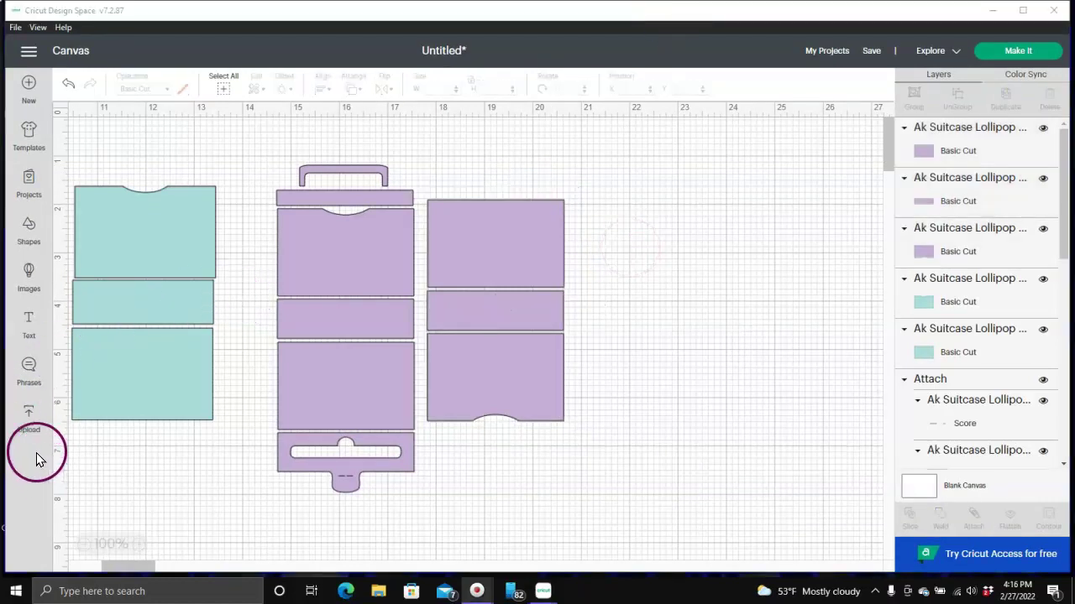
pyautogui.click(27, 411)
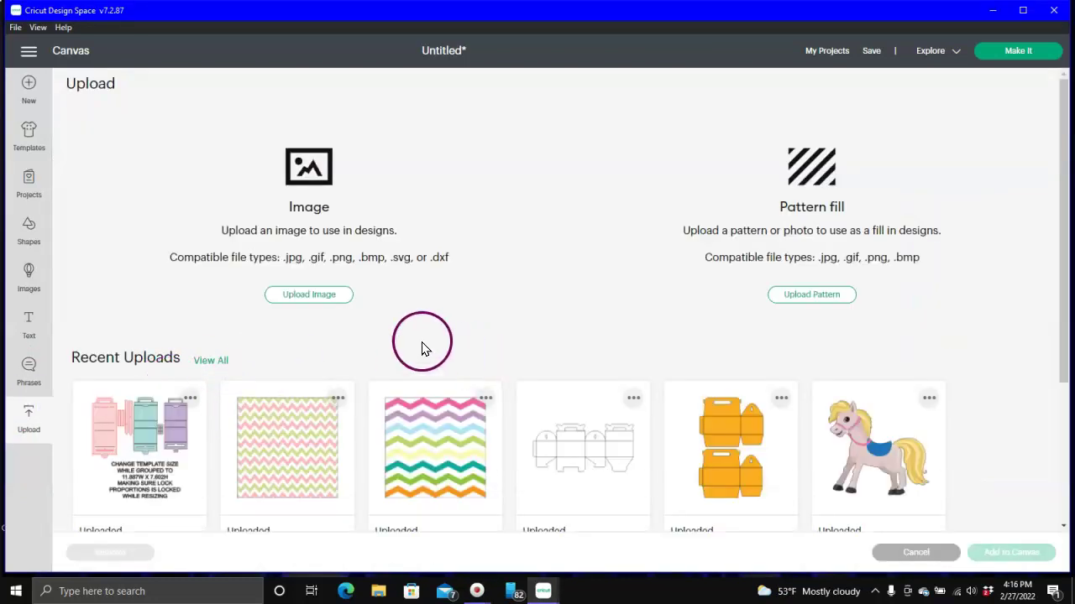
pyautogui.click(312, 294)
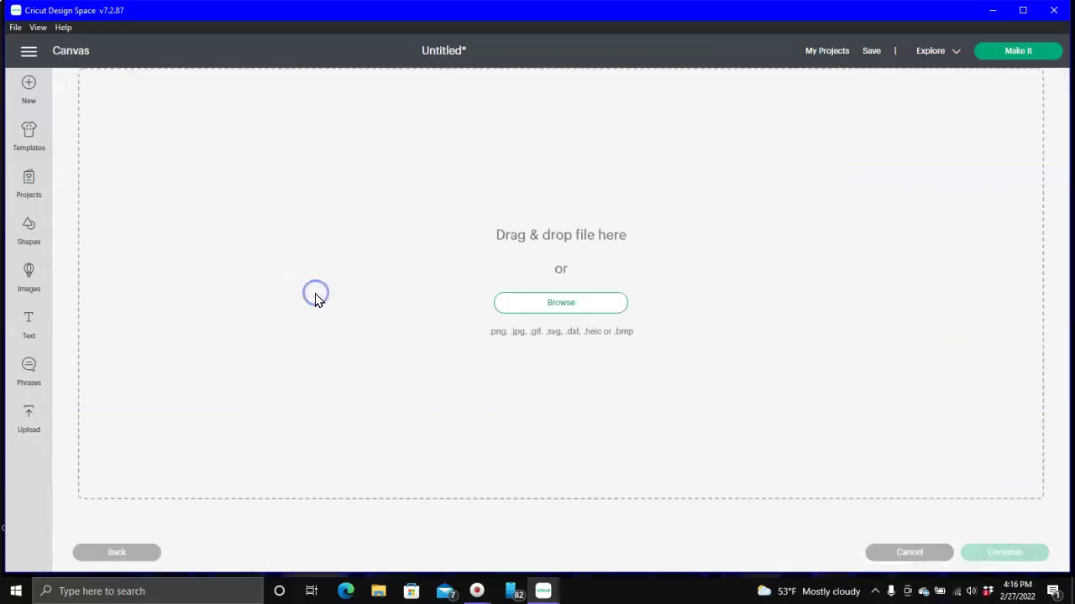
# Step: Switch to the Galaxy-Space-Digital-Papers folder in File Explorer, move its window aside and load 8.jpg into the Cricut Design Space image upload
pyautogui.click(380, 594)
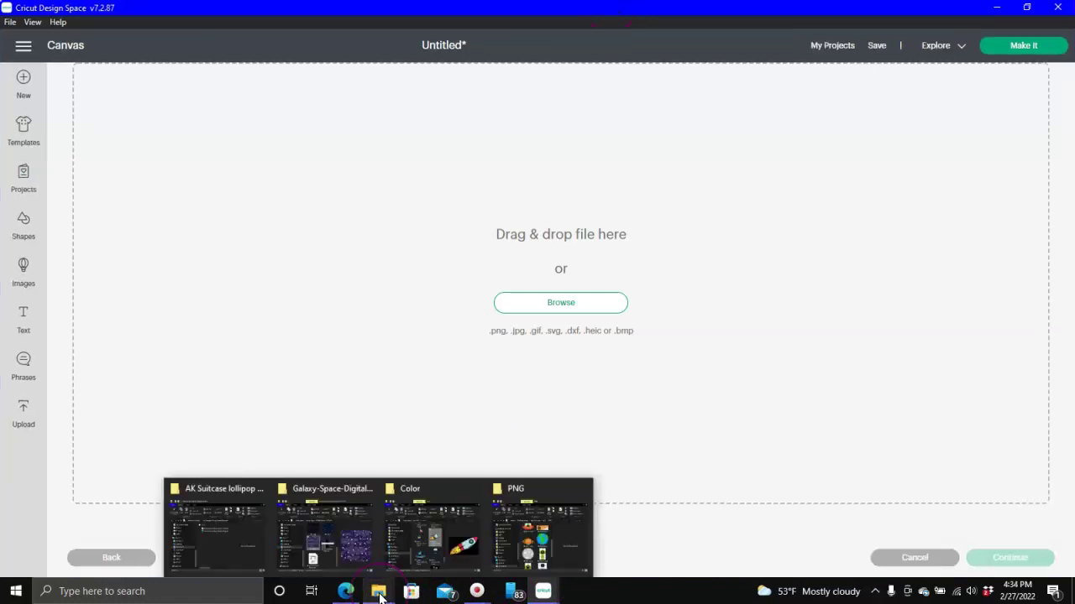
pyautogui.click(325, 475)
pyautogui.click(556, 319)
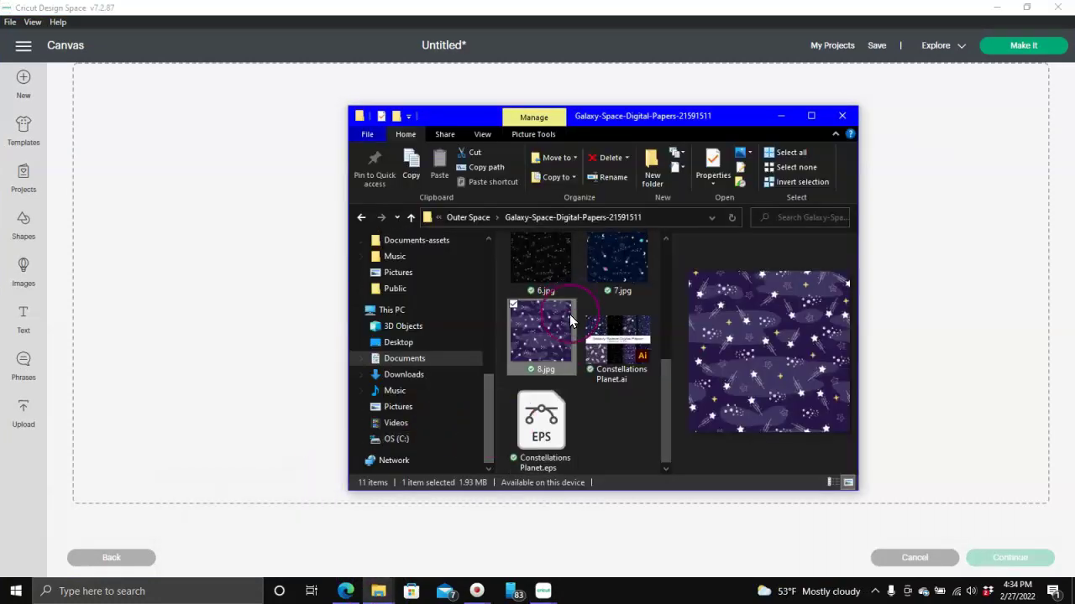
pyautogui.moveTo(550, 344); pyautogui.dragTo(505, 289)
pyautogui.click(600, 107)
pyautogui.click(601, 120)
pyautogui.moveTo(601, 120); pyautogui.dragTo(756, 118)
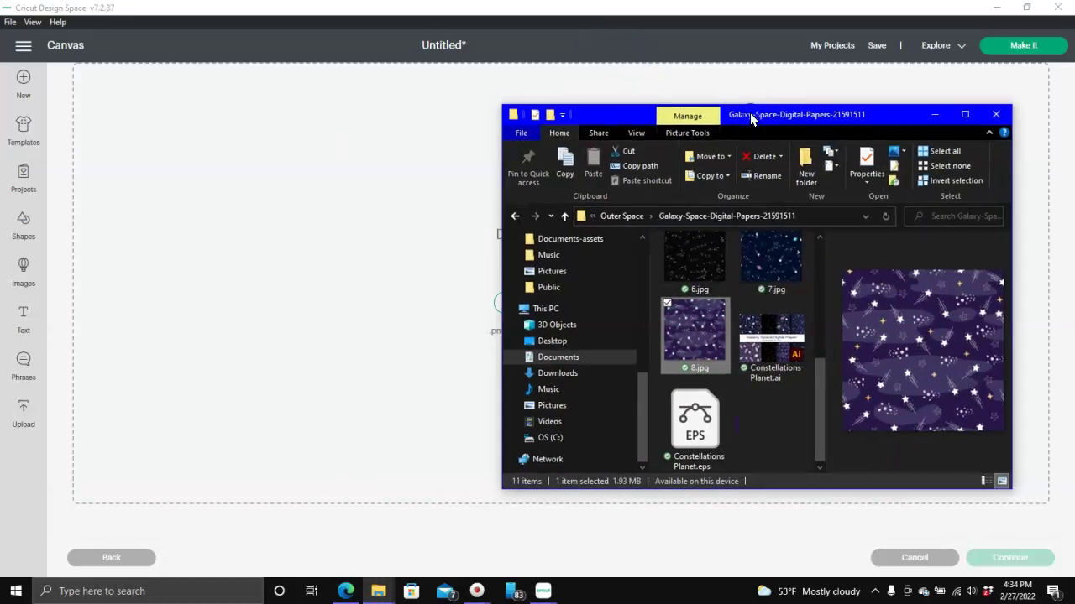
pyautogui.click(703, 334)
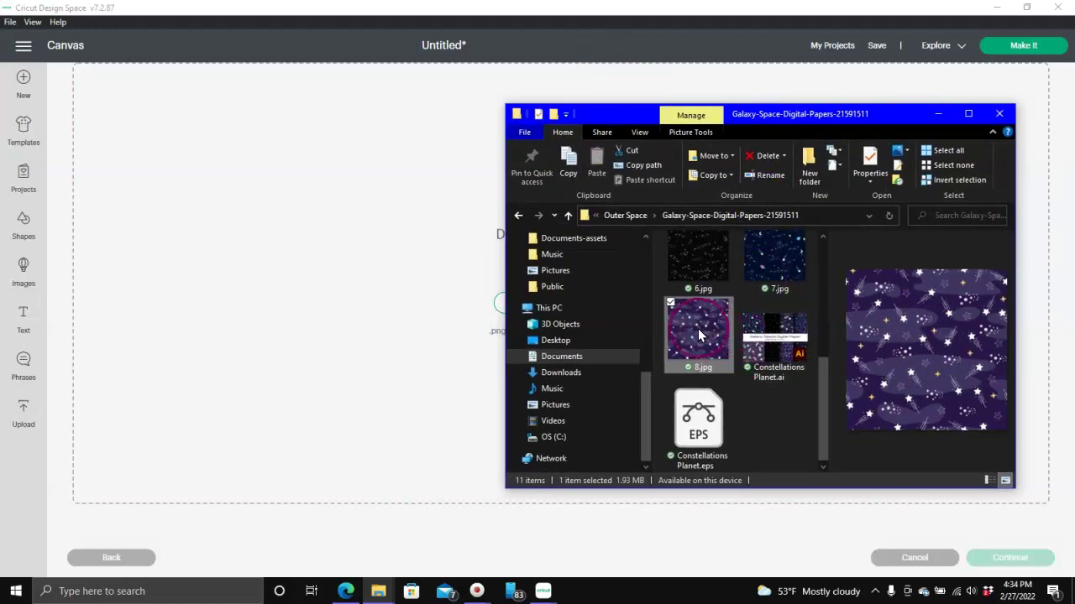
pyautogui.moveTo(698, 328); pyautogui.dragTo(247, 250)
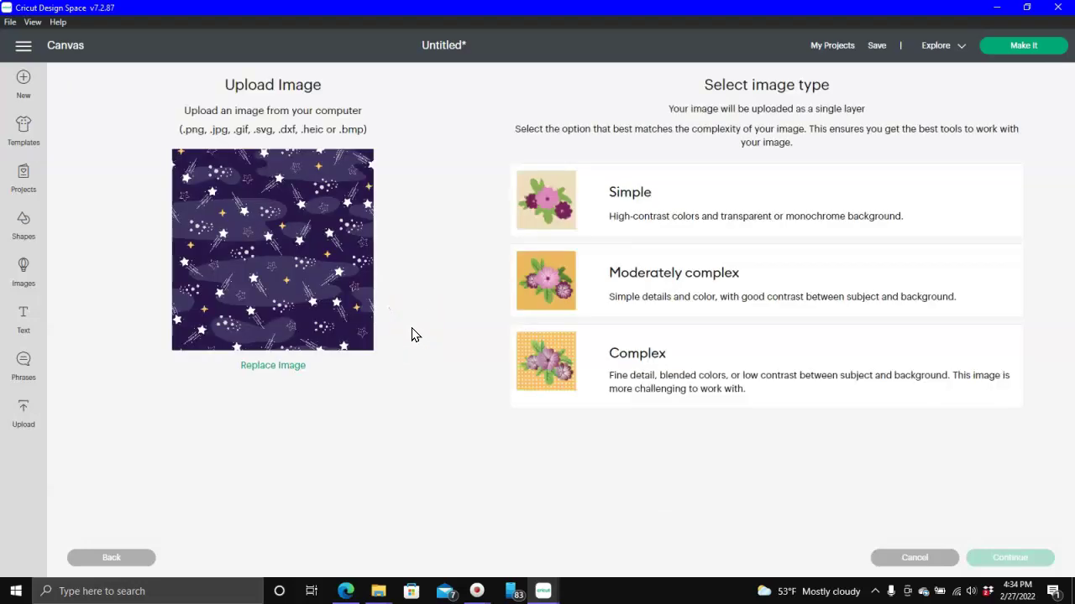
# Step: Choose the complexity type for the star paper image and set it to upload as a Print Then Cut image
pyautogui.click(638, 372)
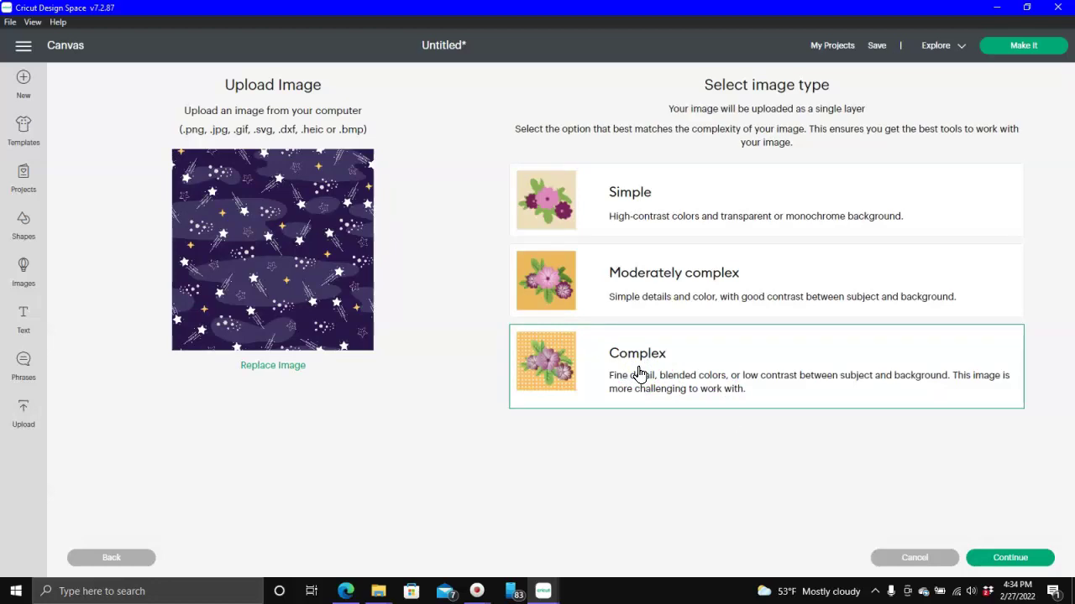
pyautogui.click(680, 193)
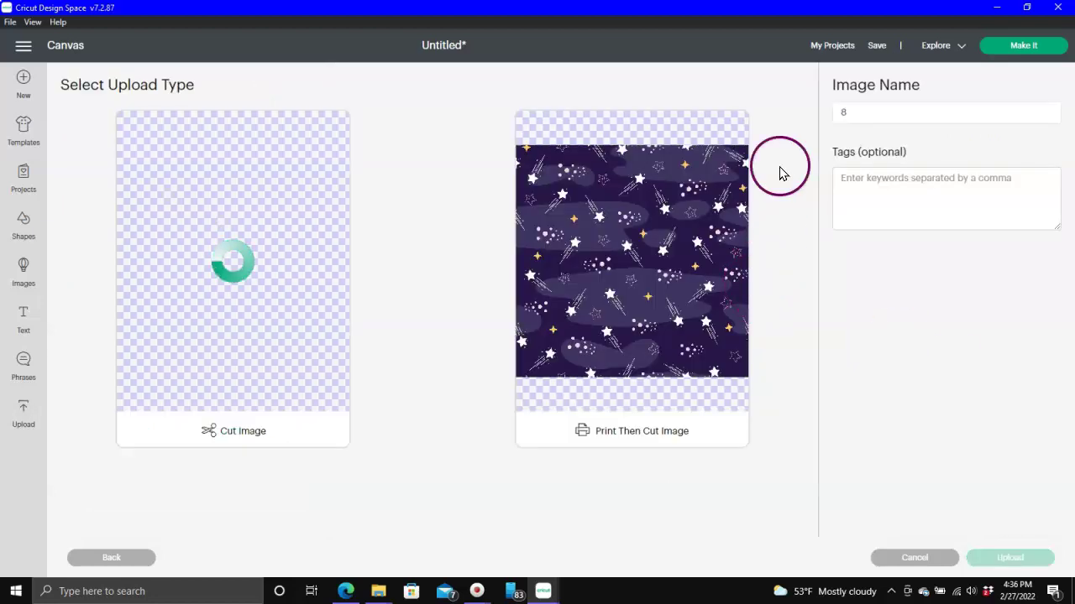
pyautogui.click(643, 224)
# Step: Tag the image with "digital paper, space, stars" and upload it
pyautogui.click(868, 199)
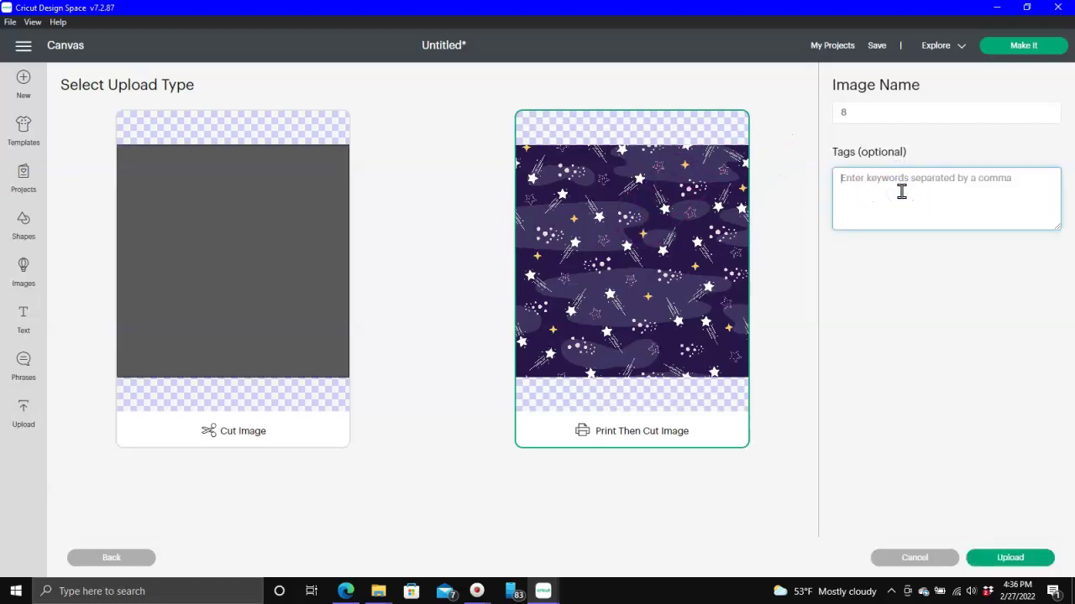
pyautogui.write('digit')
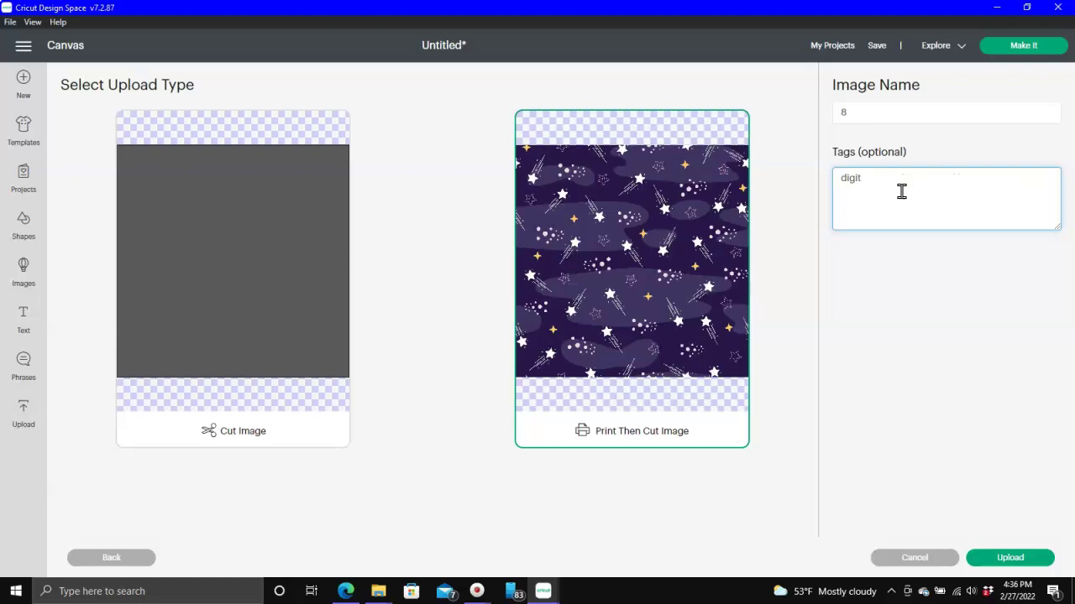
pyautogui.write('al paper, space')
pyautogui.write(', atars')
pyautogui.click(897, 220)
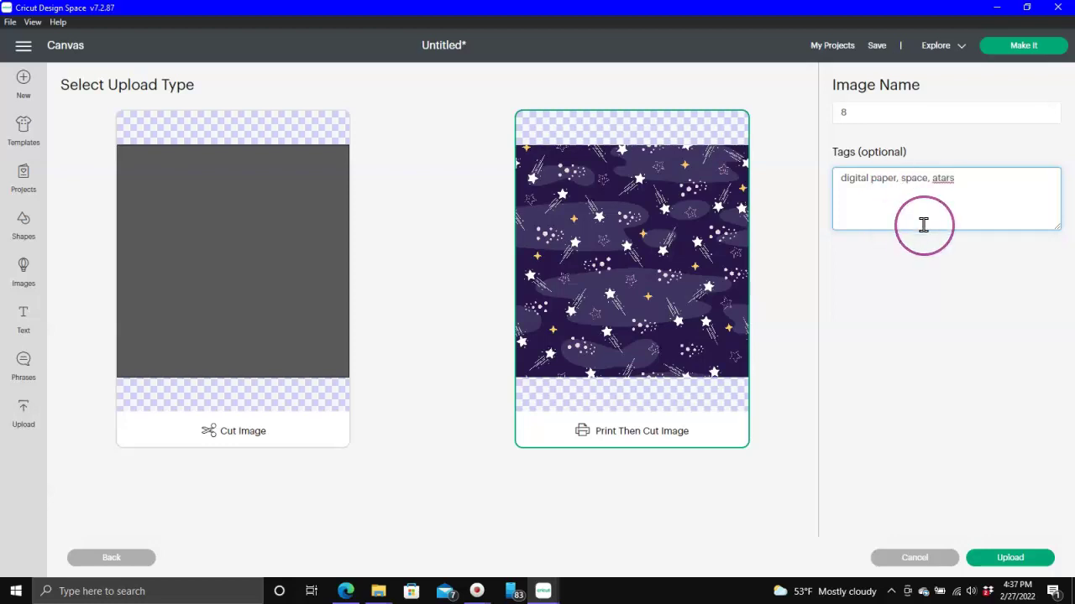
pyautogui.press('BackSpace')
pyautogui.press('BackSpace')
pyautogui.press('BackSpace')
pyautogui.press('BackSpace')
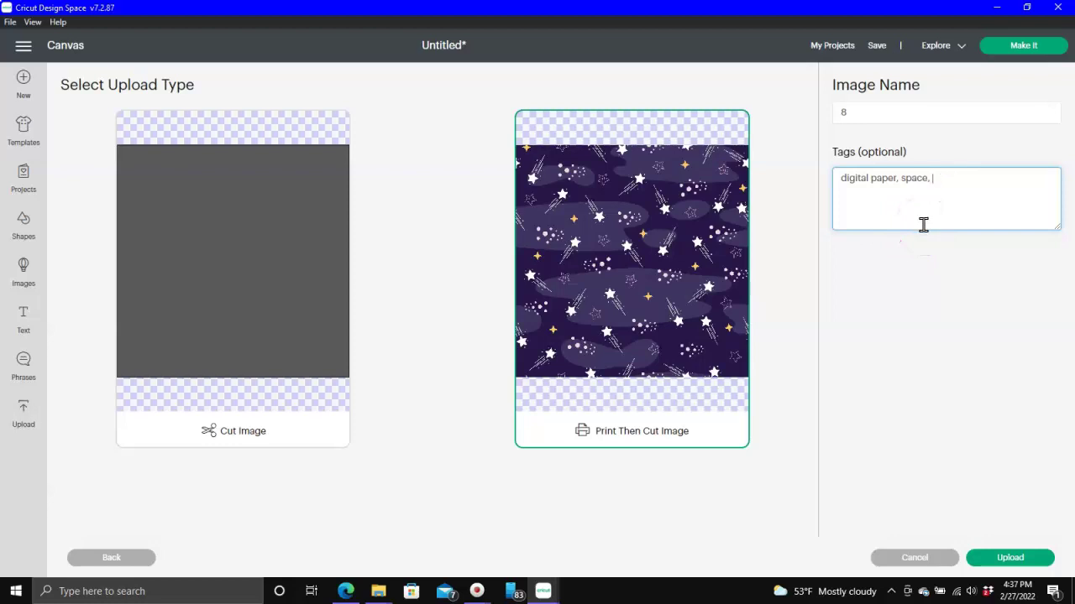
pyautogui.write('stars')
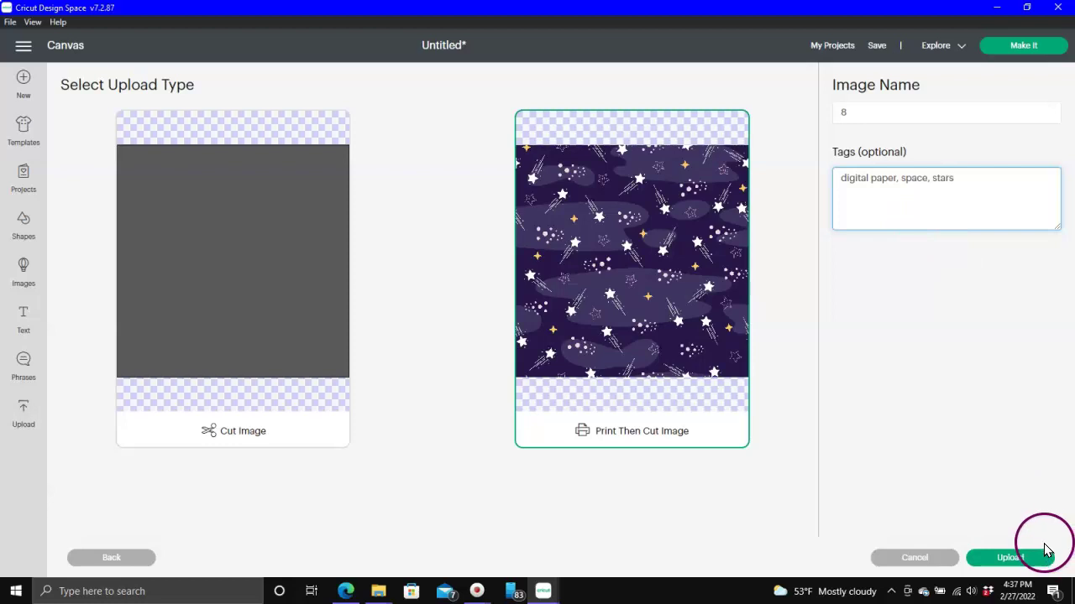
pyautogui.click(1003, 557)
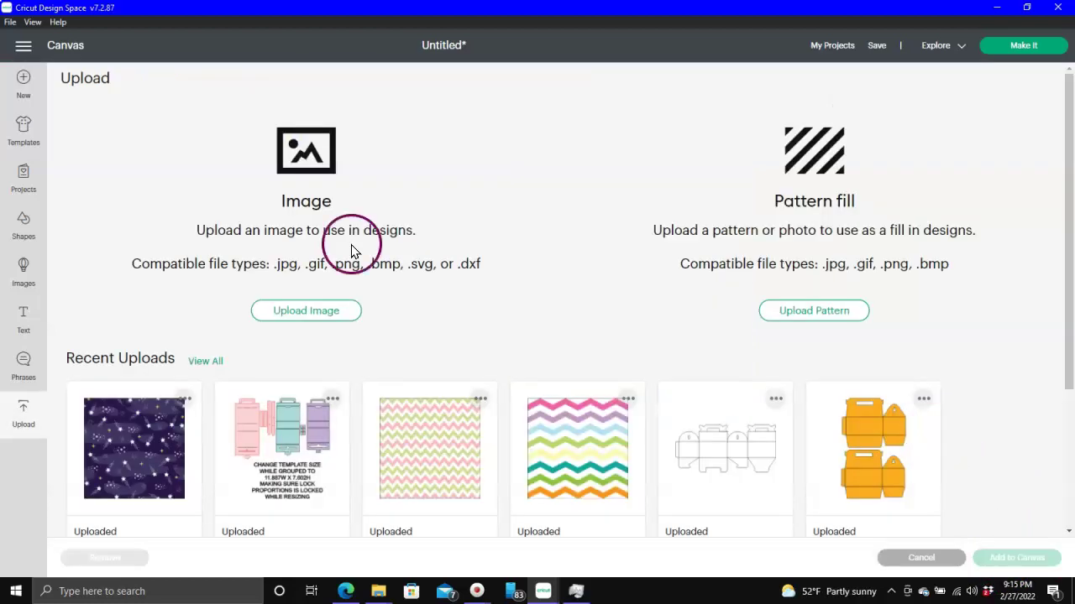
# Step: Add the uploaded star paper to the canvas and set its height to 2 inches with proportions locked
pyautogui.click(156, 432)
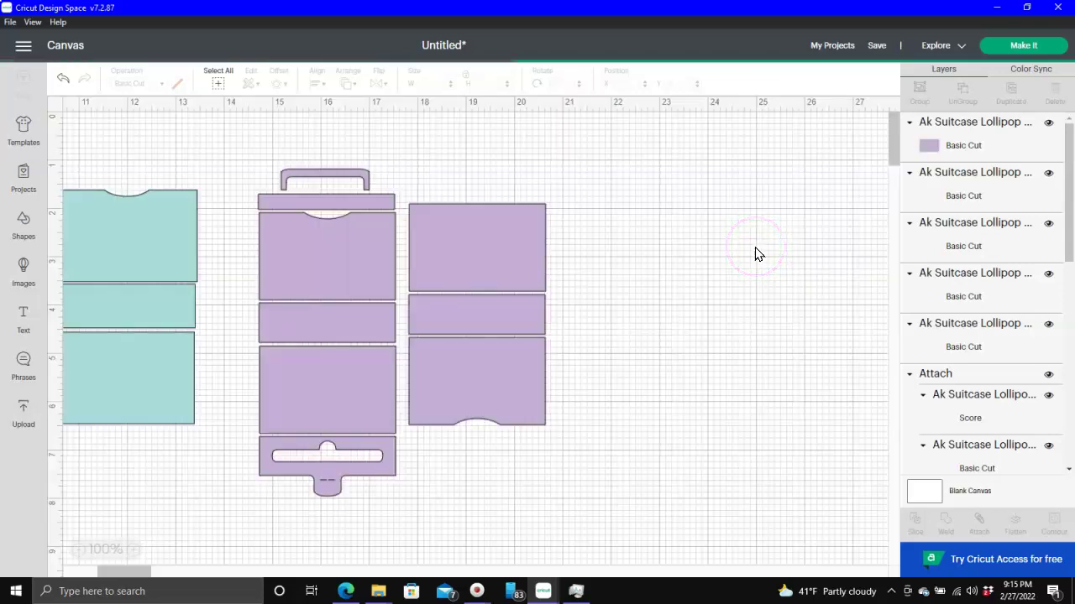
pyautogui.click(591, 422)
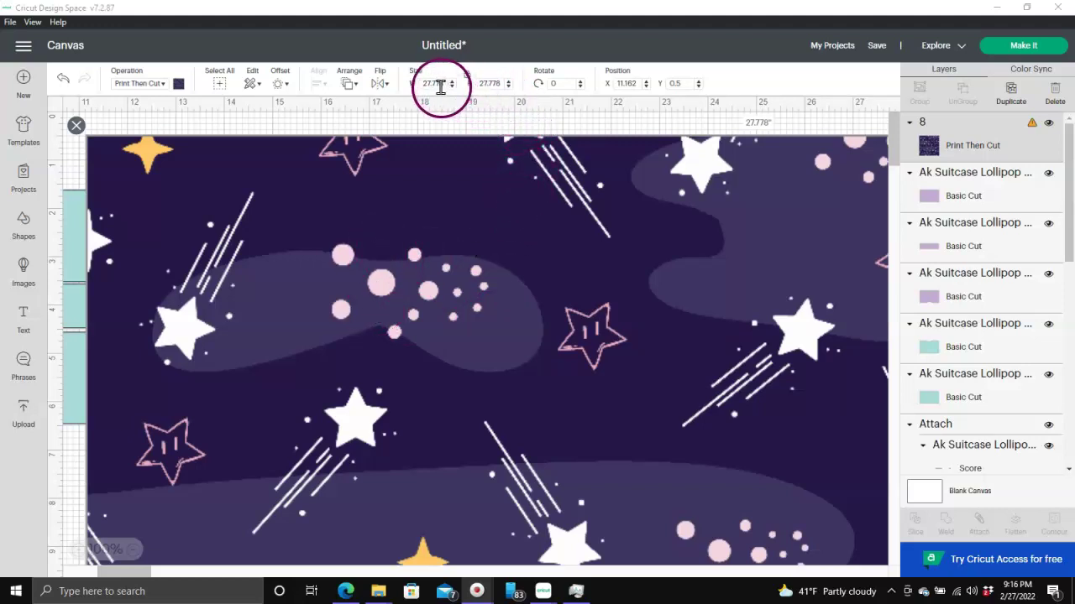
pyautogui.click(490, 83)
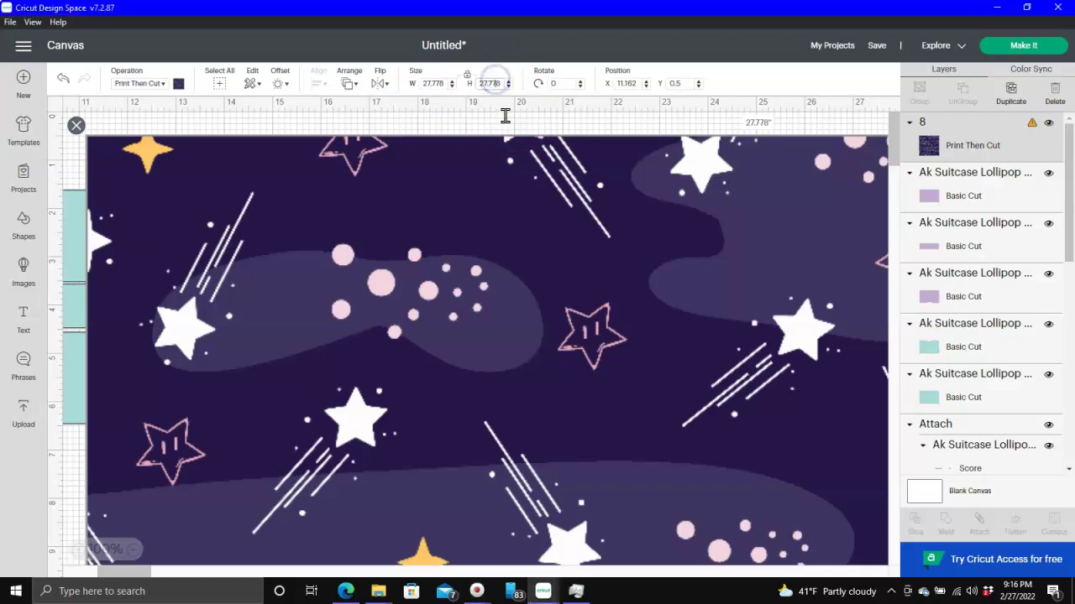
pyautogui.click(510, 158)
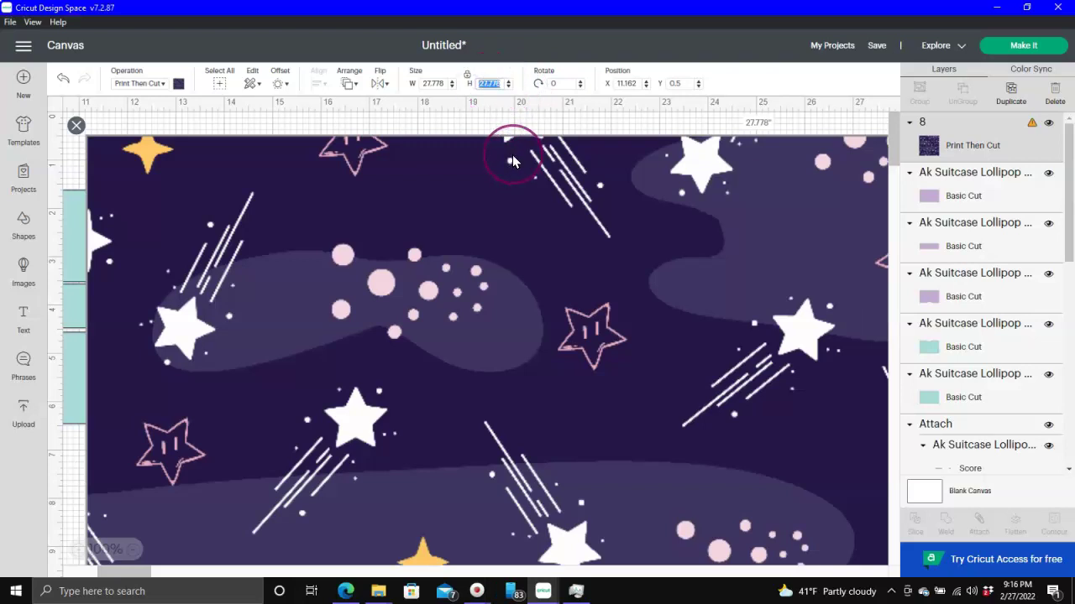
pyautogui.write('2')
pyautogui.press('Return')
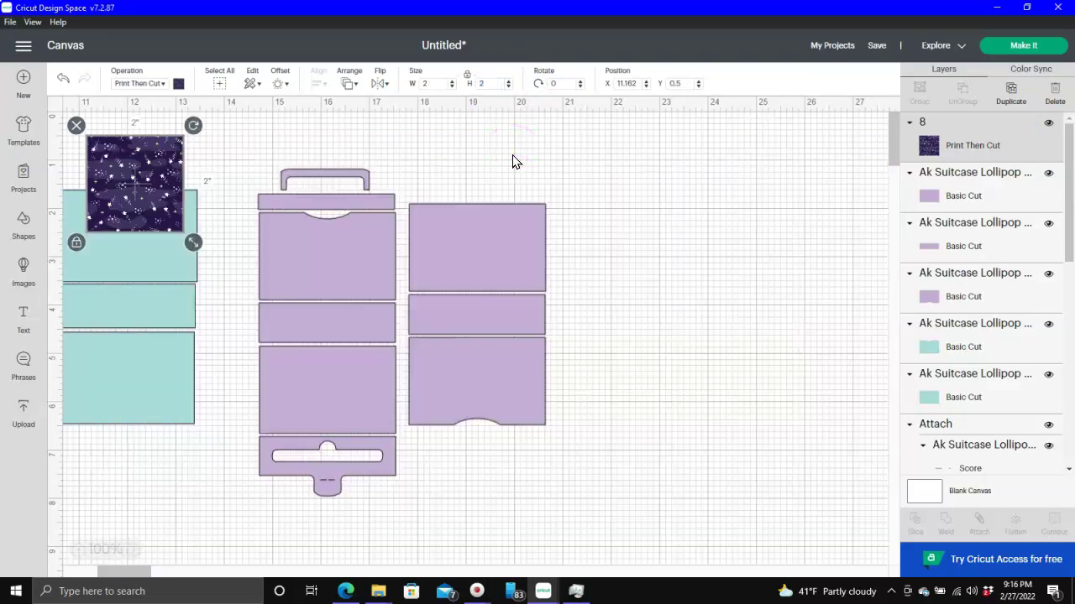
# Step: Move the star paper over the purple panels, enlarge it to about 7.3 inches square to cover them, and send it to the back
pyautogui.moveTo(123, 175); pyautogui.dragTo(267, 194)
pyautogui.moveTo(341, 292); pyautogui.dragTo(600, 494)
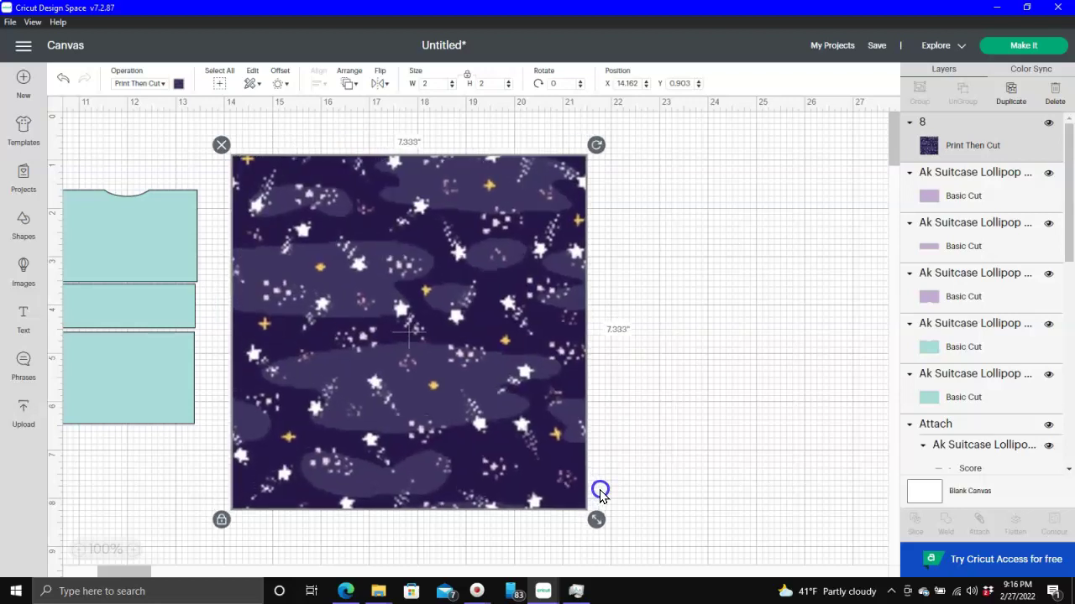
pyautogui.rightClick(429, 273)
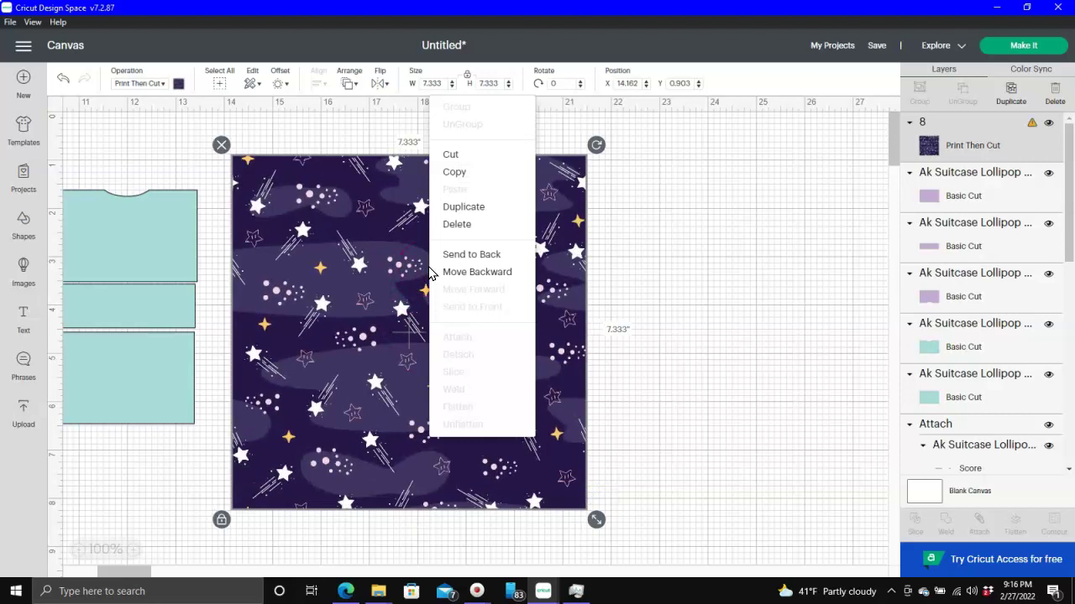
pyautogui.click(471, 255)
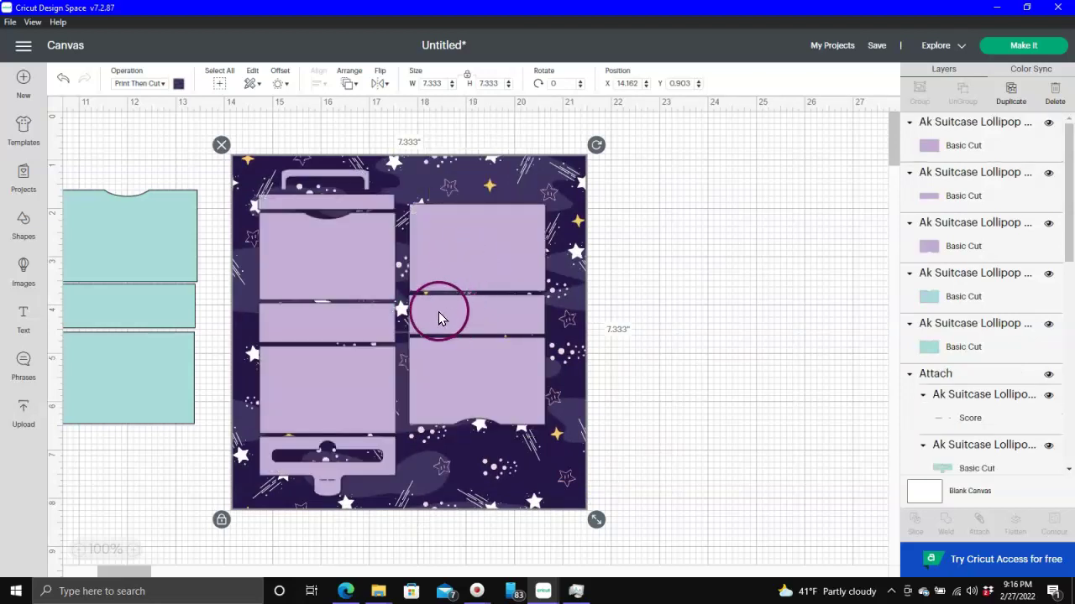
pyautogui.moveTo(594, 521); pyautogui.dragTo(587, 509)
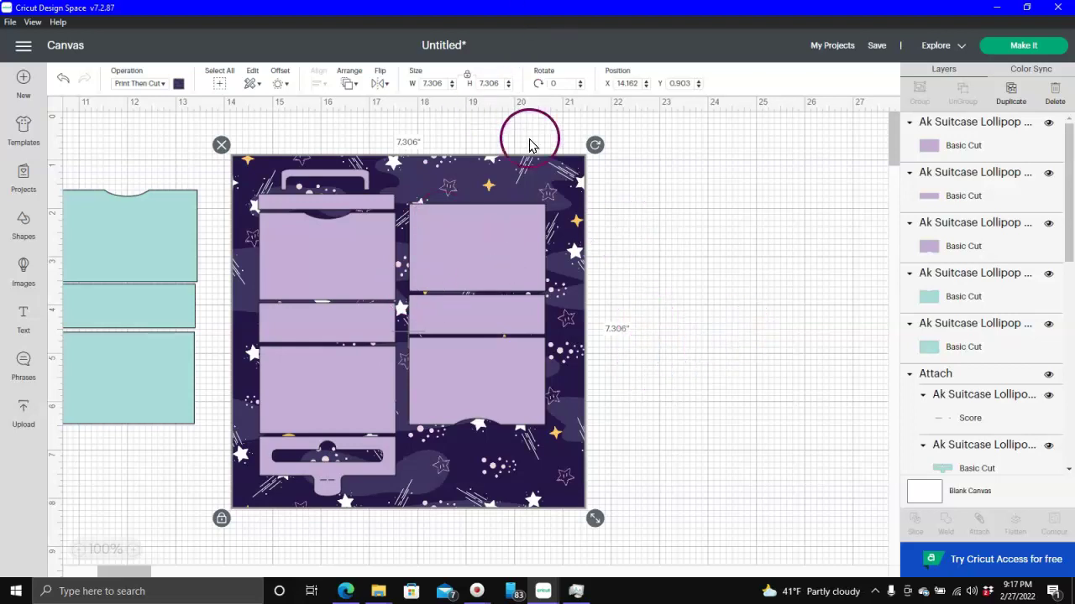
# Step: Select the purple suitcase handle together with the star paper and slice the handle shape out of the paper
pyautogui.click(328, 181)
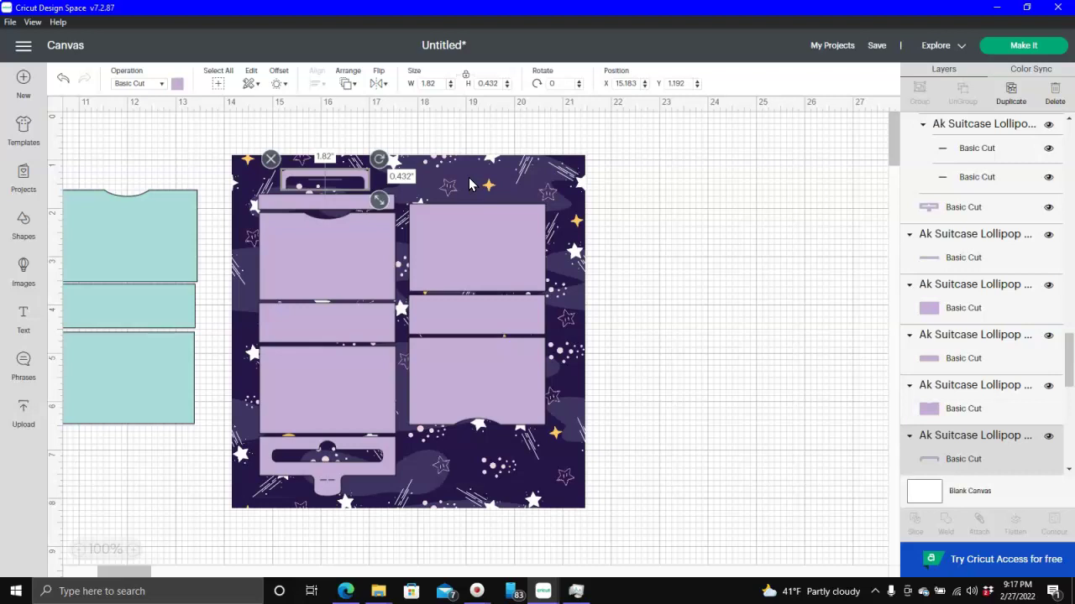
pyautogui.press('alt')
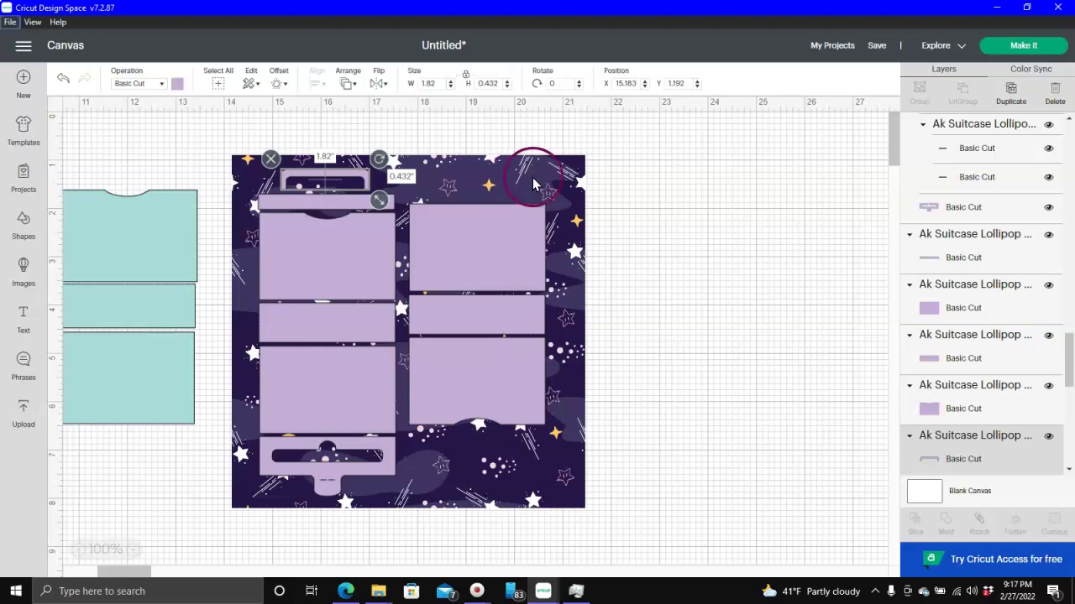
pyautogui.press('alt')
pyautogui.keyDown('shift'); pyautogui.click(496, 180); pyautogui.keyUp('shift')
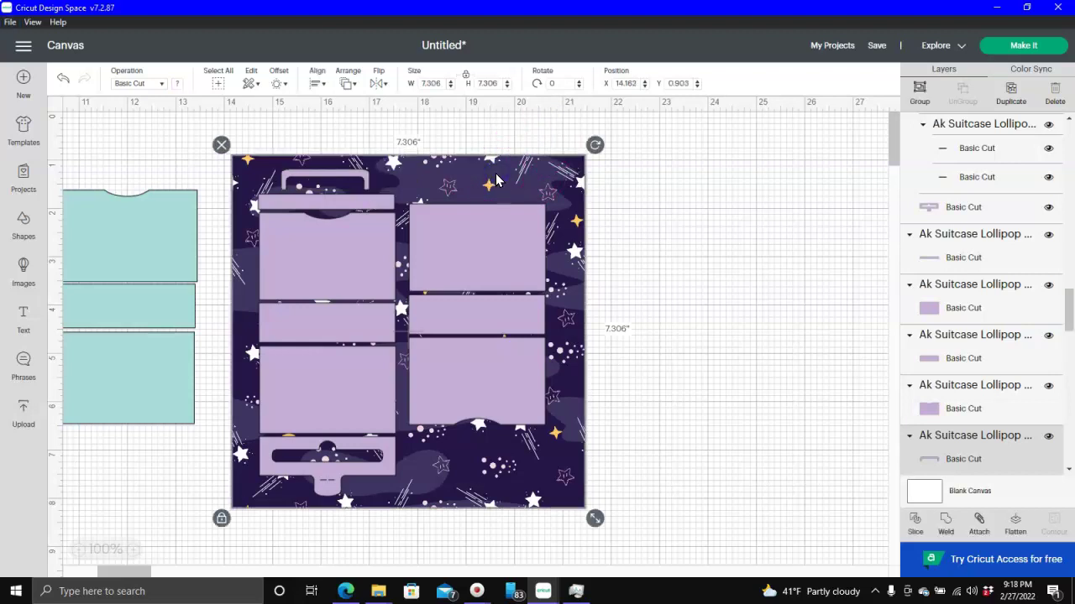
pyautogui.click(915, 518)
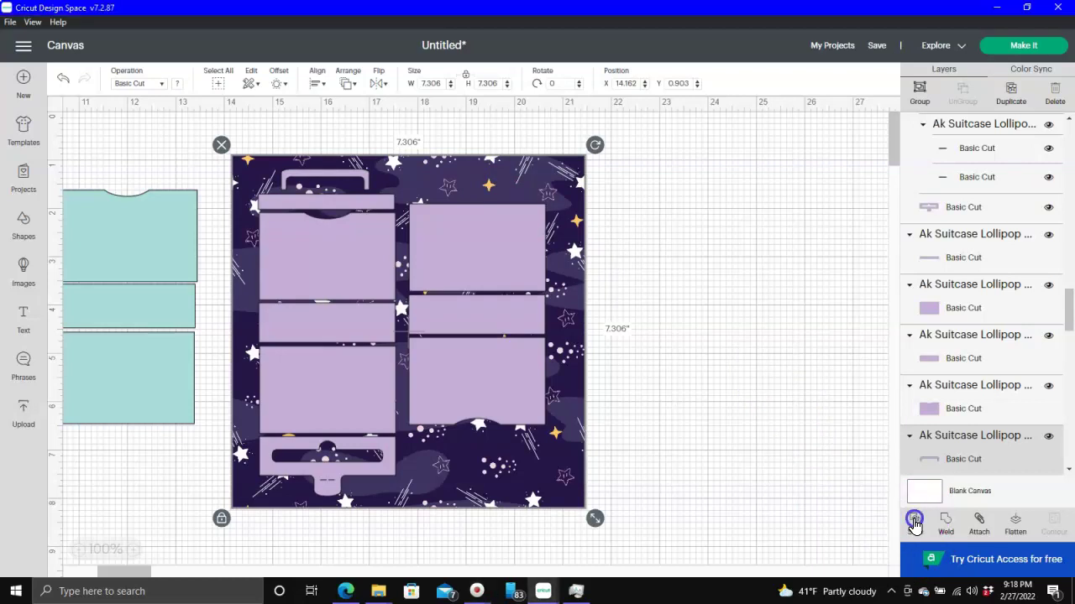
pyautogui.click(725, 320)
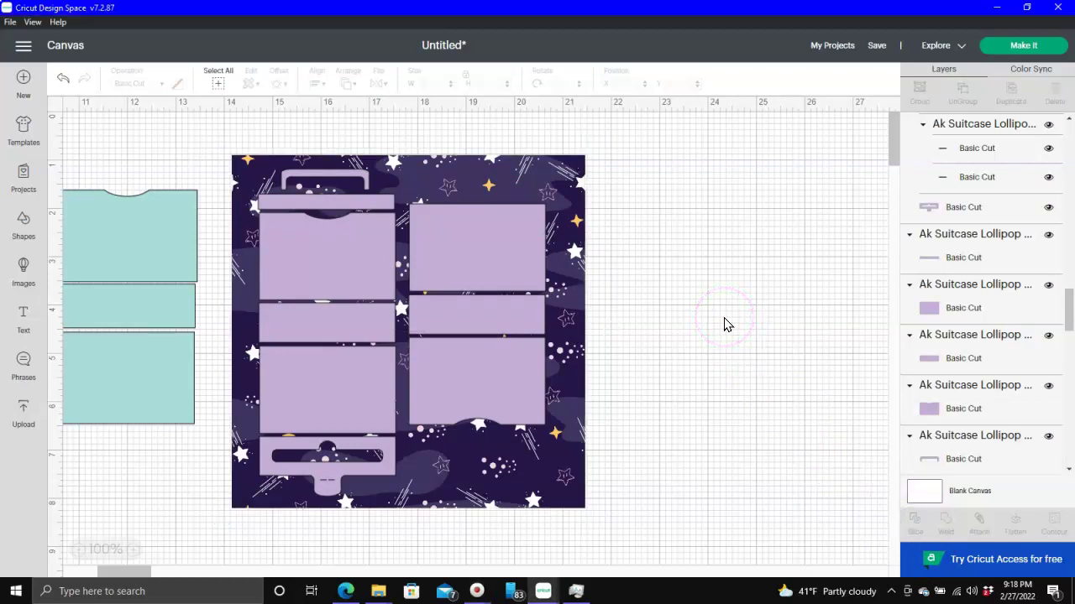
pyautogui.hotkey('ctrl', 'z')
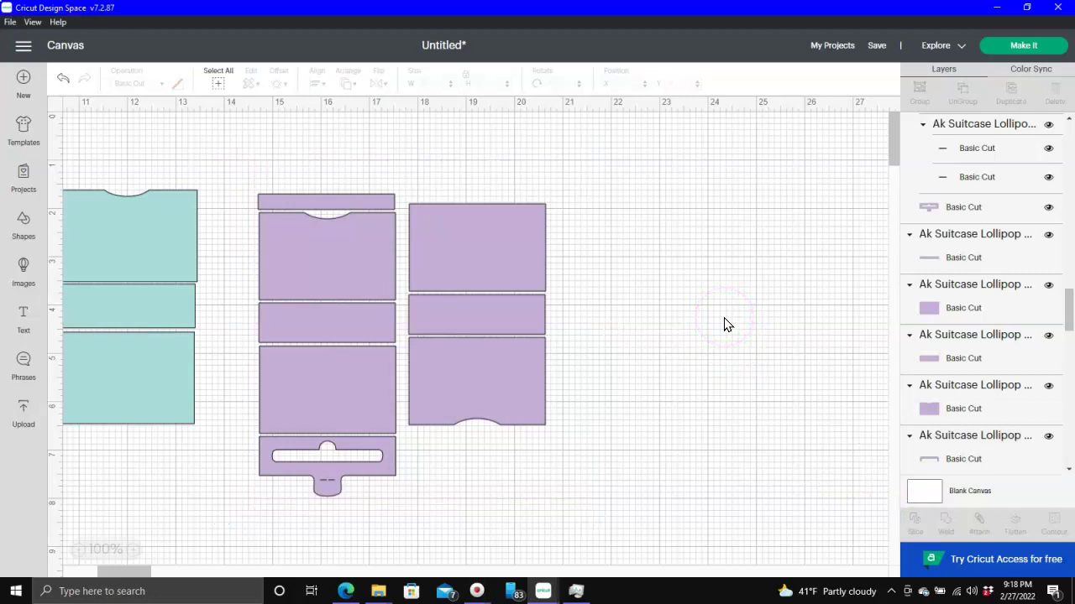
pyautogui.hotkey('ctrl', 'y')
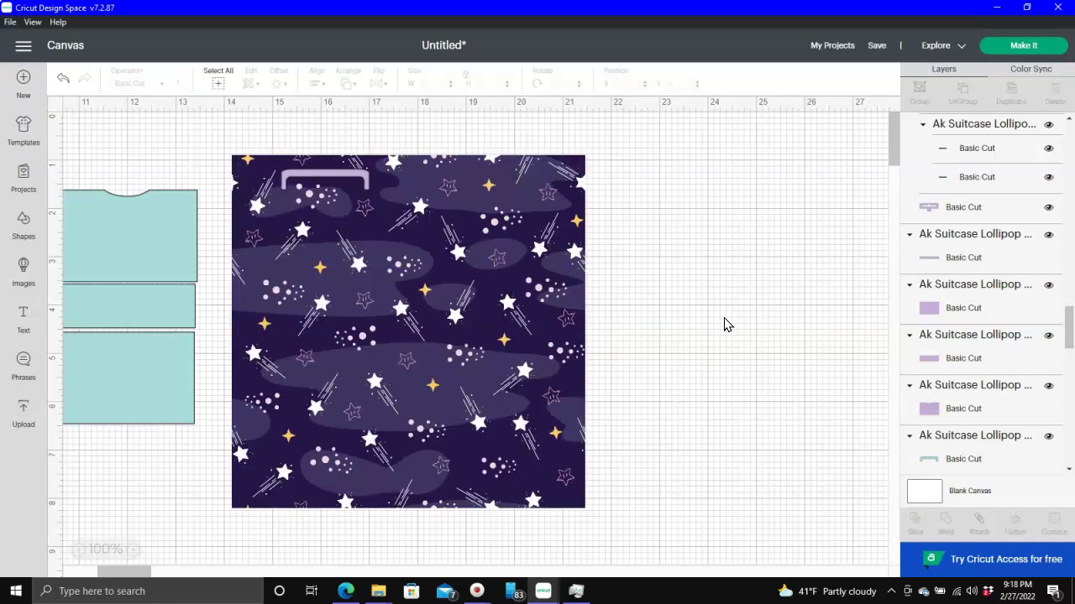
# Step: Send the large sliced star paper to the back, behind the purple panels
pyautogui.click(506, 267)
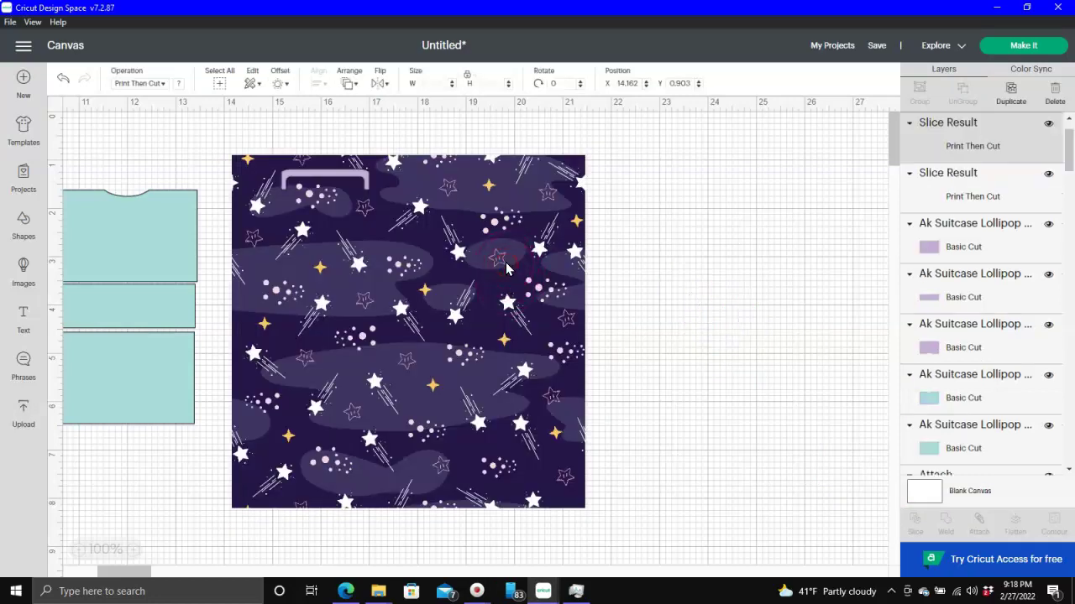
pyautogui.rightClick(506, 267)
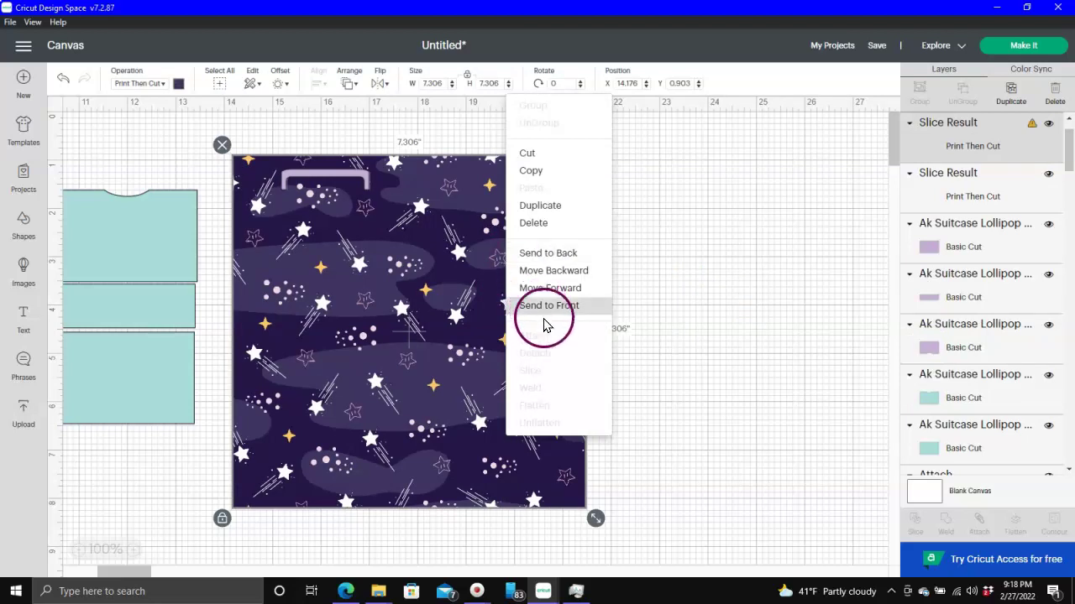
pyautogui.moveTo(546, 271); pyautogui.dragTo(559, 257)
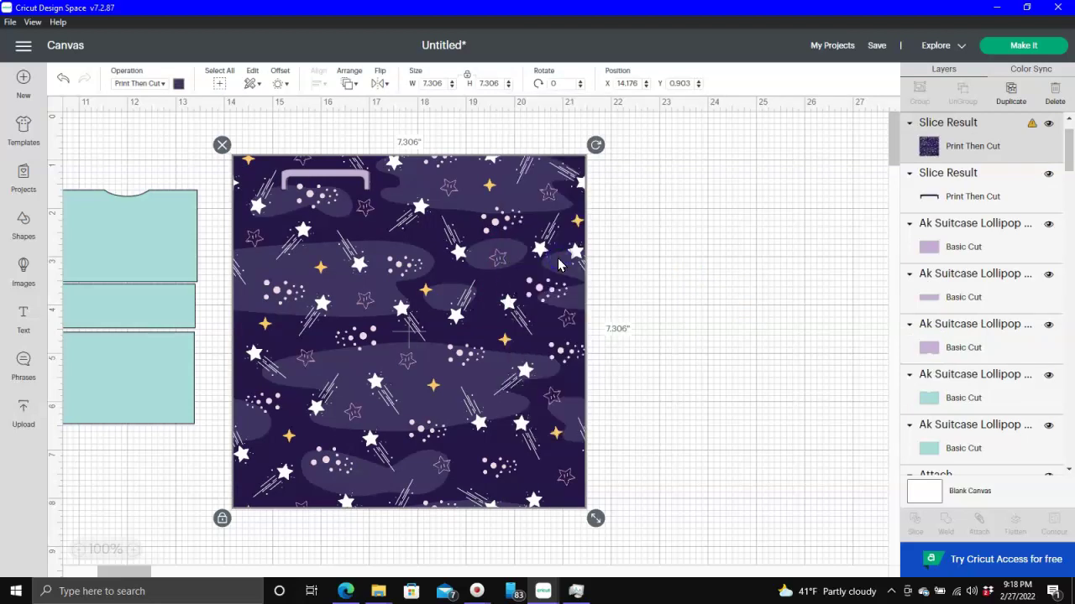
pyautogui.click(560, 264)
pyautogui.click(502, 271)
# Step: Select the narrow purple strip below the handle together with the star paper and slice them
pyautogui.click(324, 202)
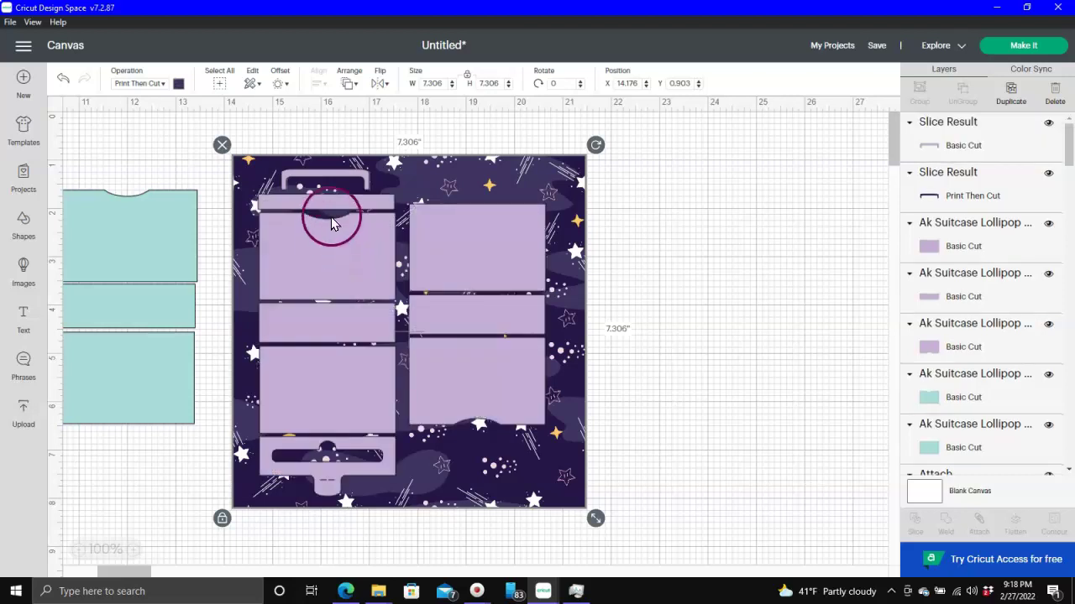
pyautogui.click(319, 201)
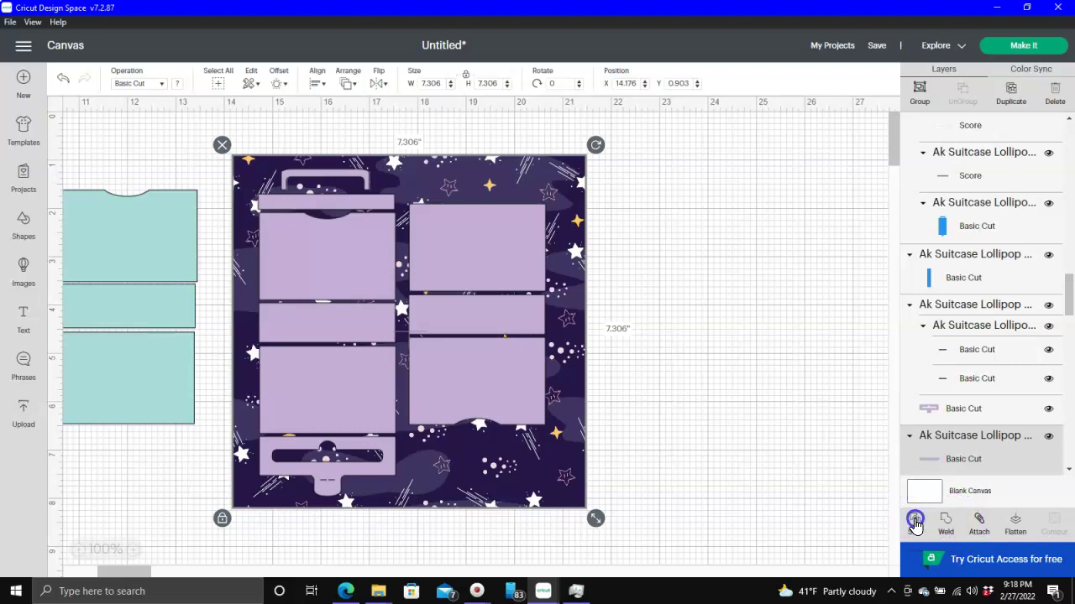
pyautogui.click(724, 396)
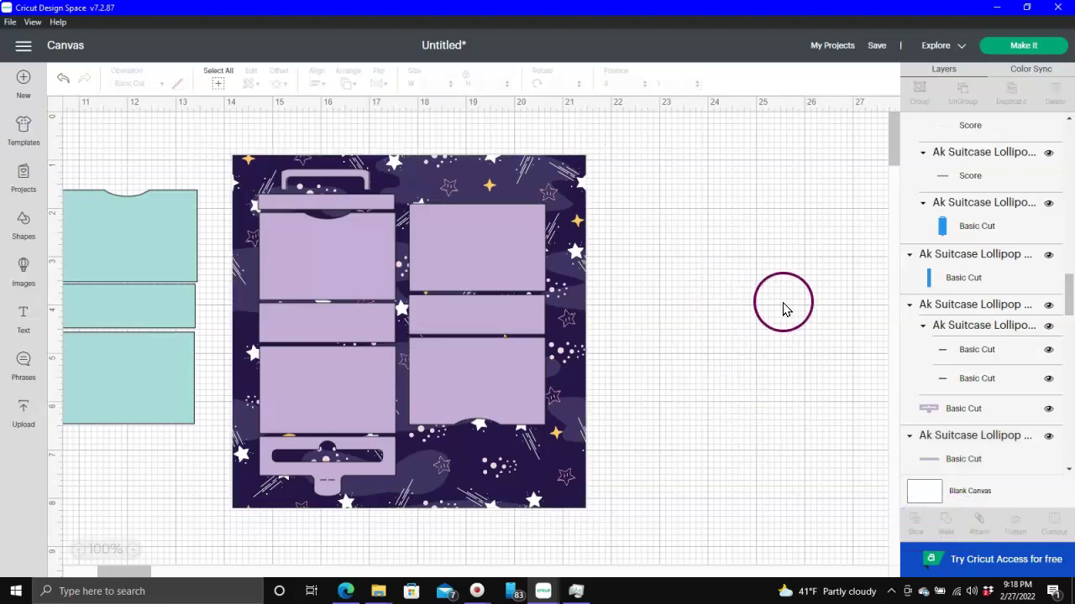
# Step: Send the star paper left over from slicing the narrow strip behind all the purple panels
pyautogui.hotkey('ctrl', 'z')
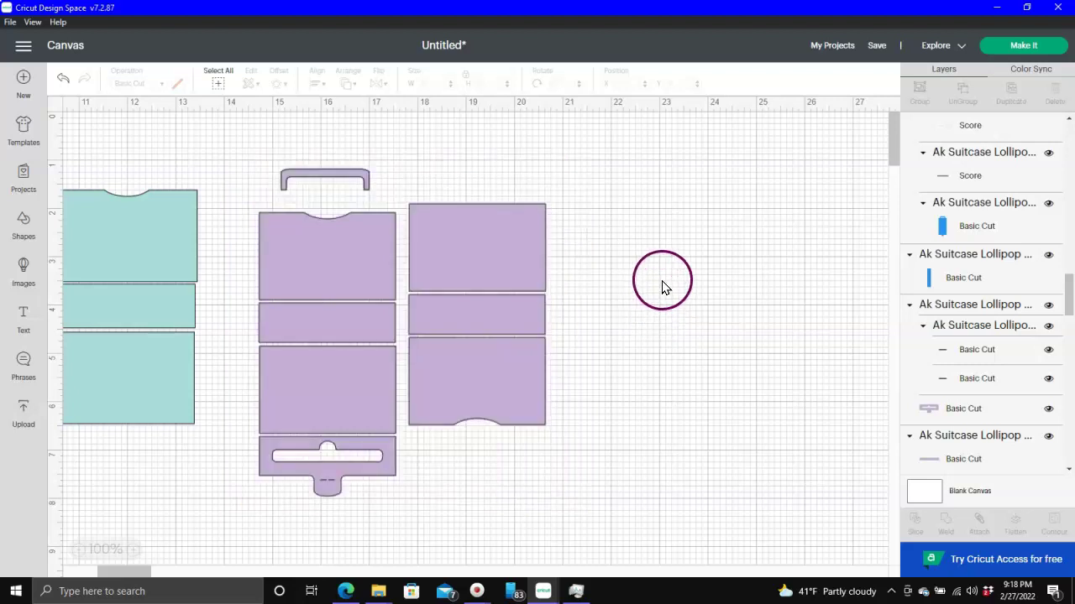
pyautogui.hotkey('ctrl', 'y')
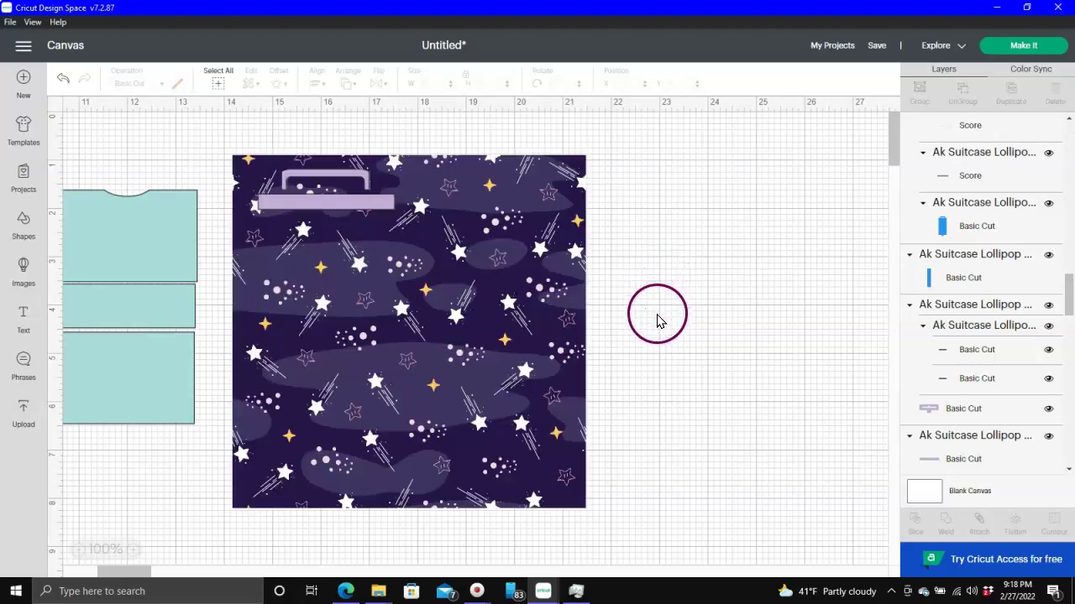
pyautogui.rightClick(485, 236)
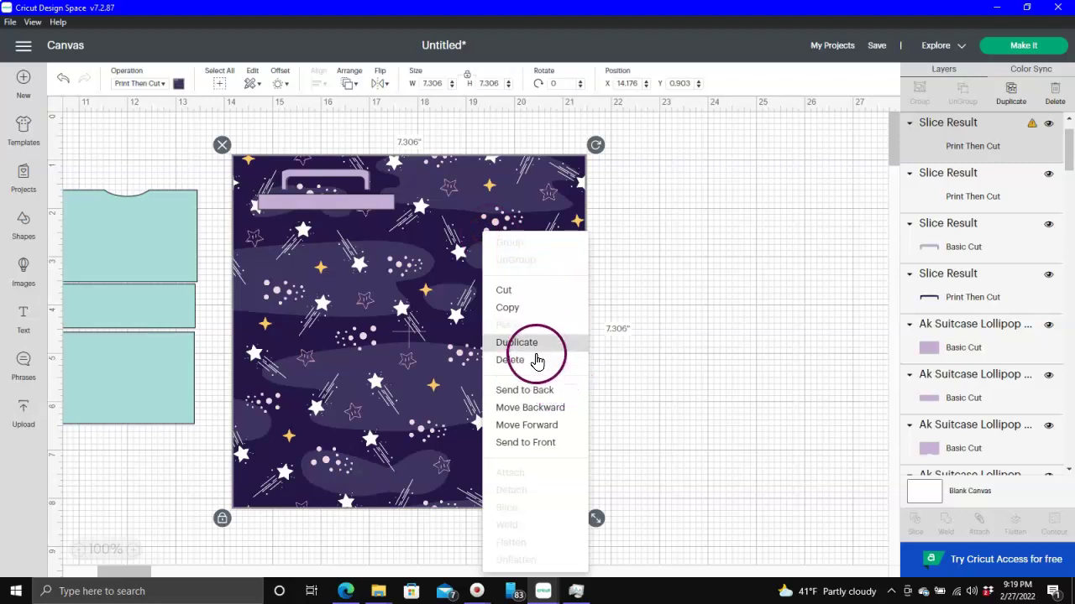
pyautogui.click(534, 394)
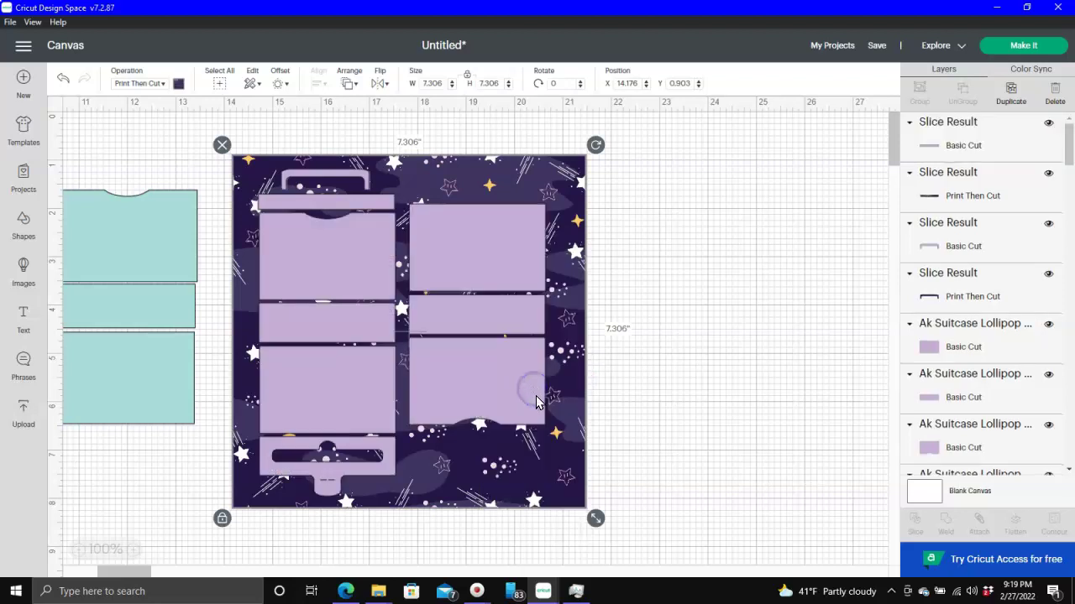
# Step: Slice the notched panel below the narrow strip out of the star paper and send the remaining paper to the back
pyautogui.click(324, 267)
pyautogui.click(905, 519)
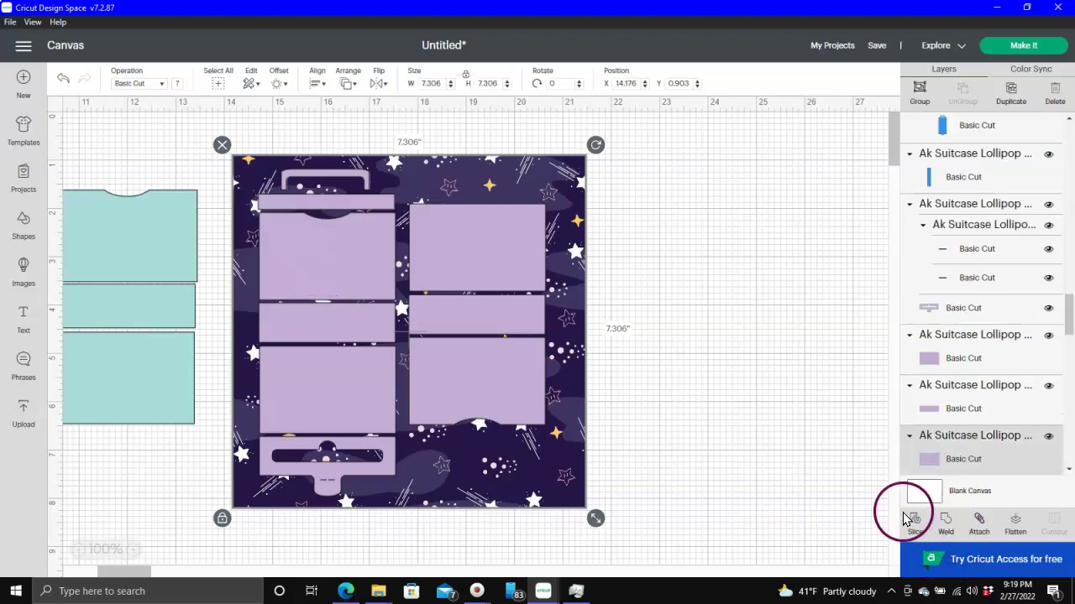
pyautogui.click(774, 285)
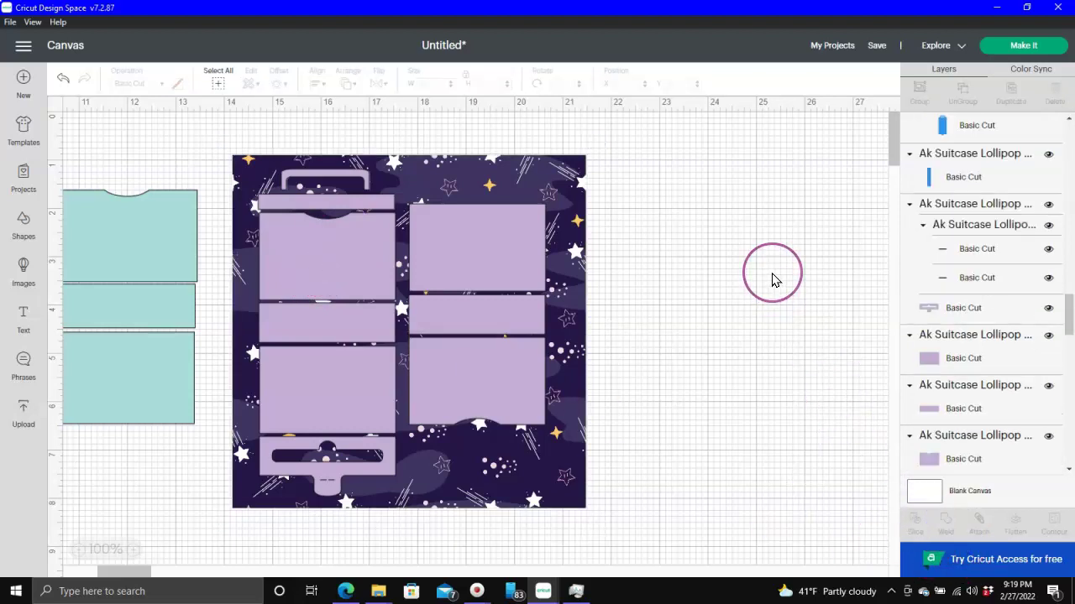
pyautogui.rightClick(538, 372)
pyautogui.click(543, 393)
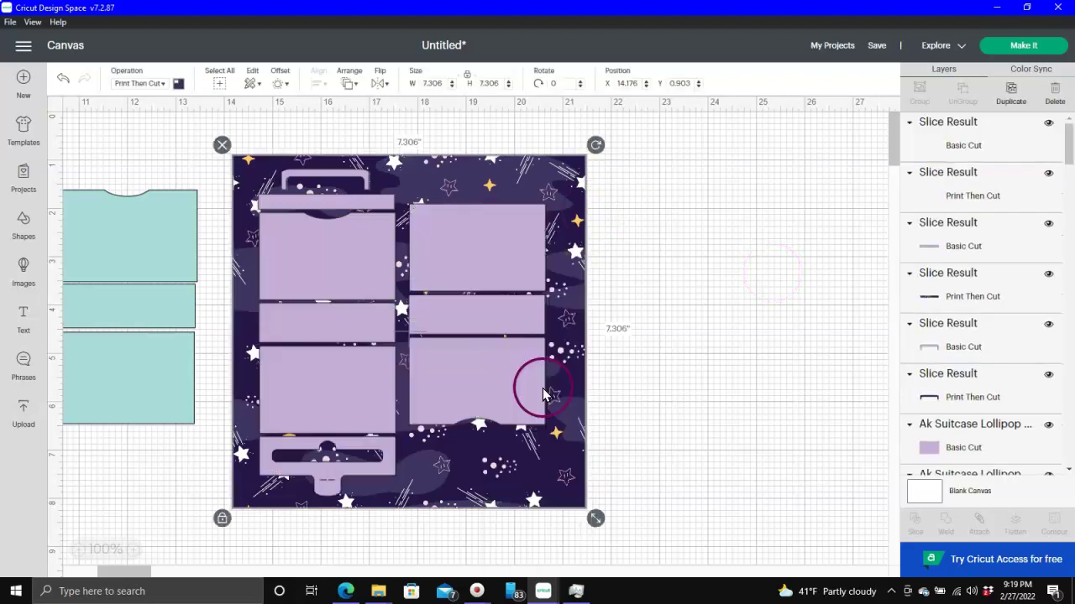
# Step: Slice the upper panel of the second purple column out of the star paper and send the remaining paper to the back
pyautogui.click(471, 228)
pyautogui.click(912, 518)
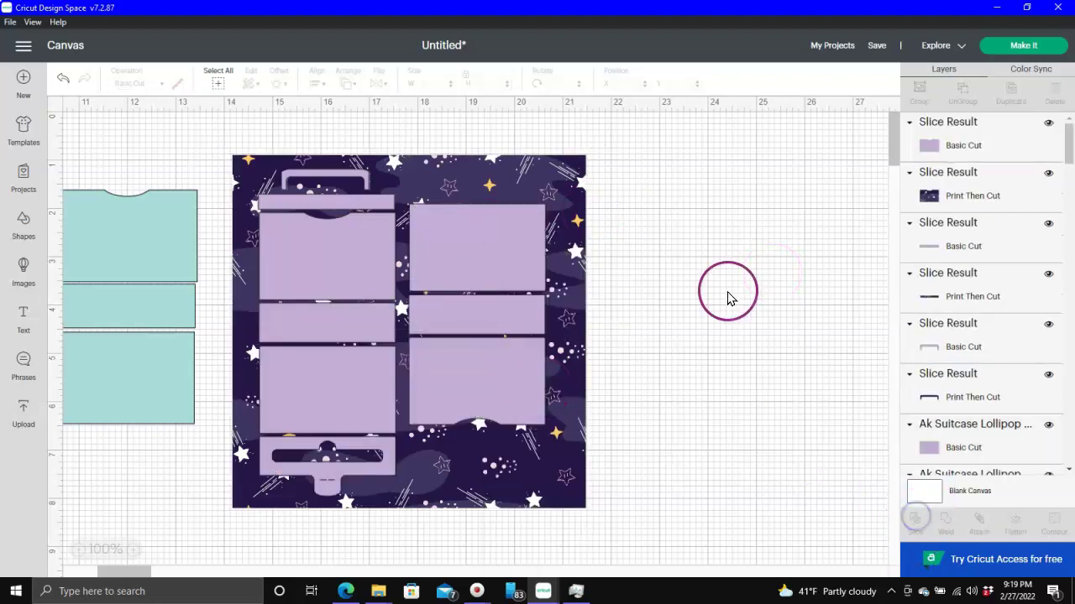
pyautogui.rightClick(504, 307)
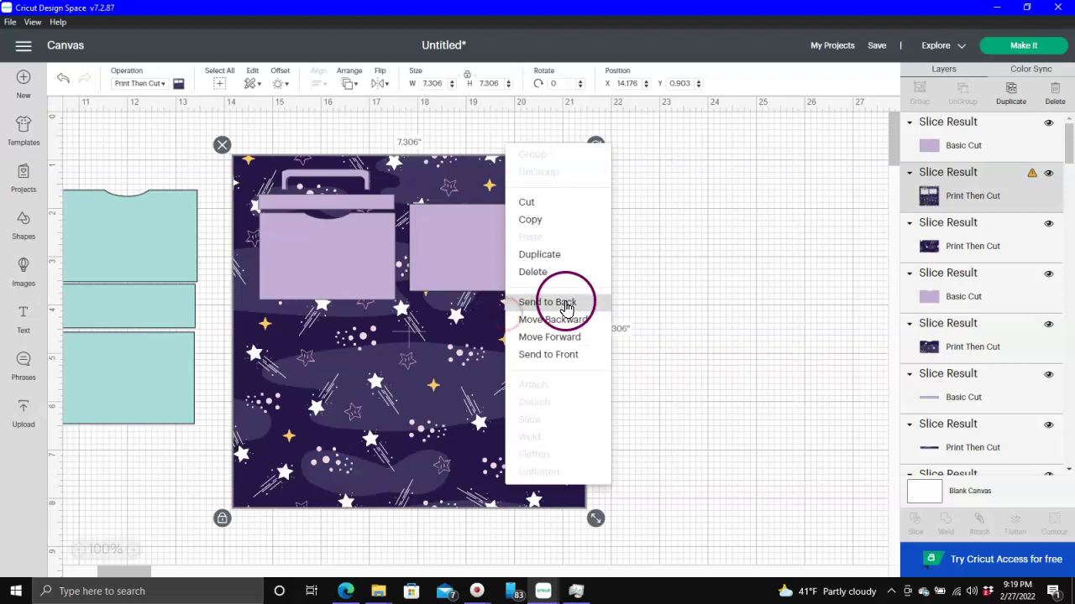
pyautogui.click(564, 302)
# Step: Slice the short middle panel of the first purple column out of the star paper and send the remaining paper to the back
pyautogui.click(915, 518)
pyautogui.click(742, 312)
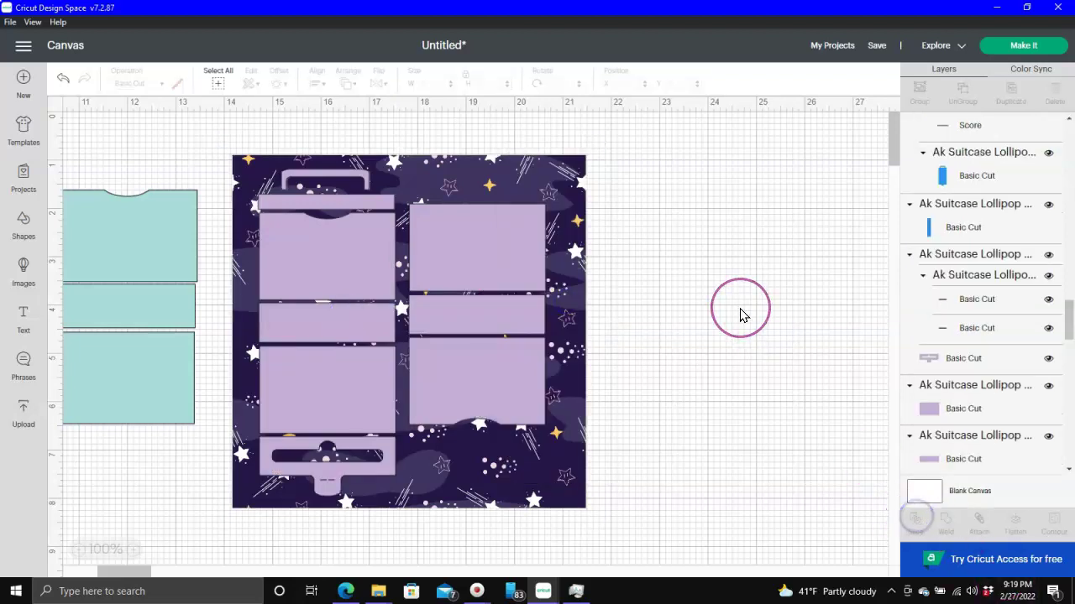
pyautogui.rightClick(513, 302)
pyautogui.click(502, 326)
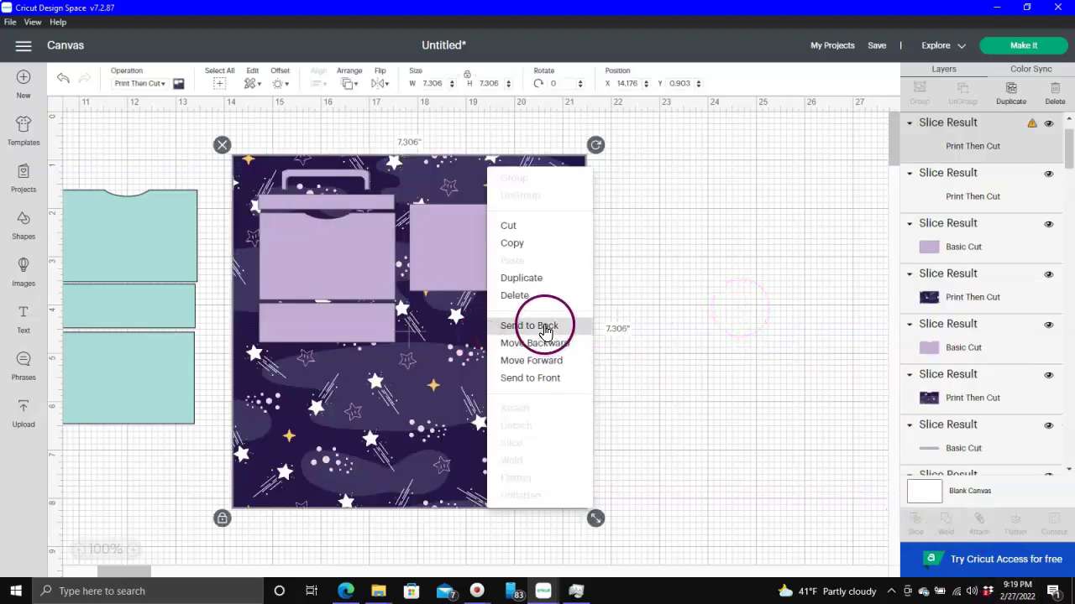
# Step: Slice the short middle panel of the second purple column out of the star paper and send the remaining paper to the back
pyautogui.click(917, 517)
pyautogui.click(755, 331)
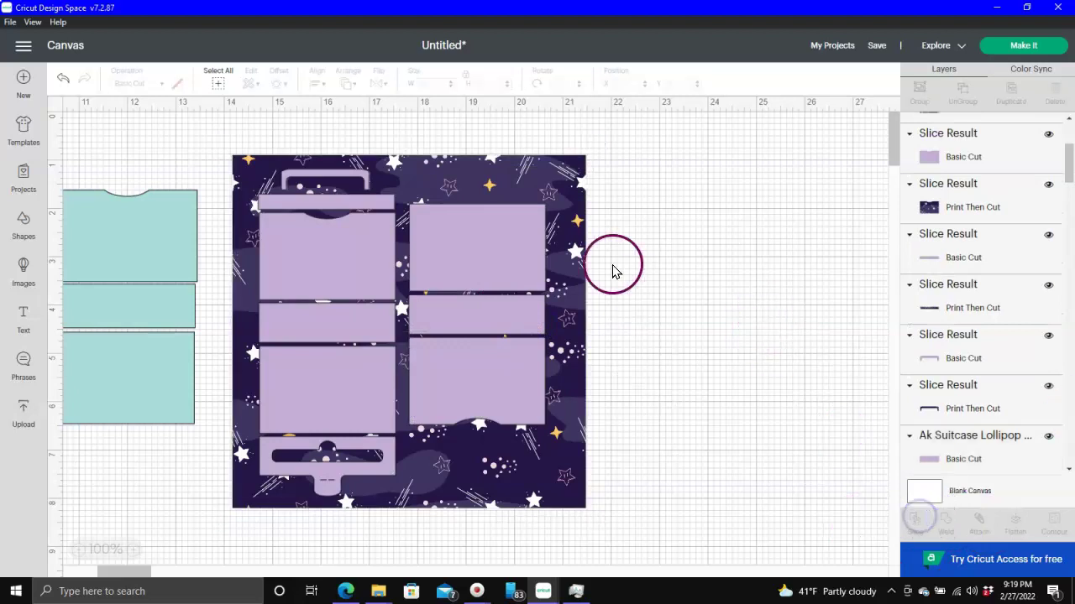
pyautogui.rightClick(562, 294)
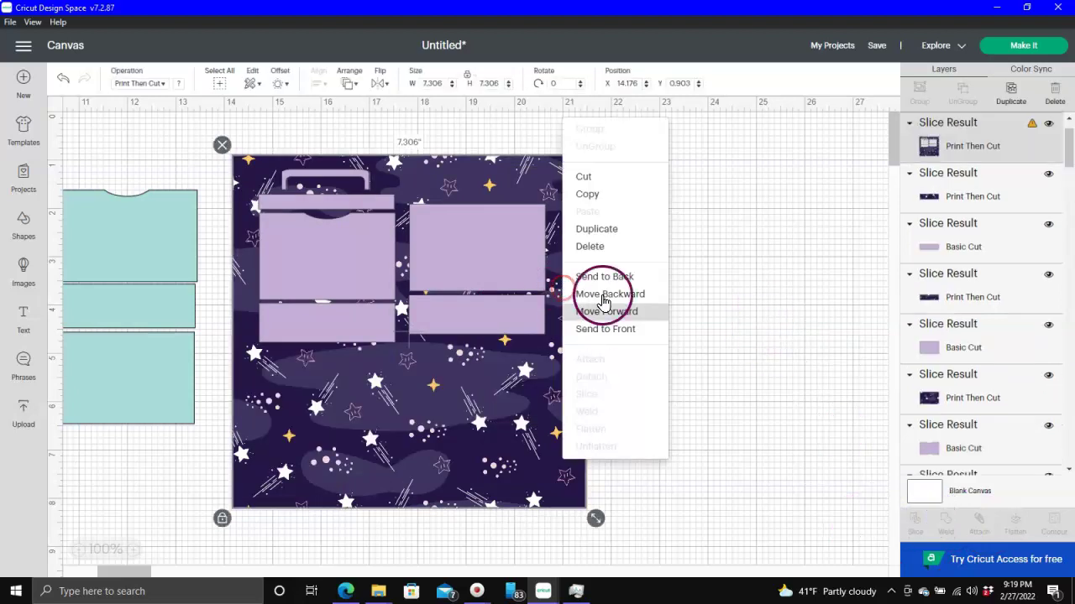
pyautogui.click(619, 307)
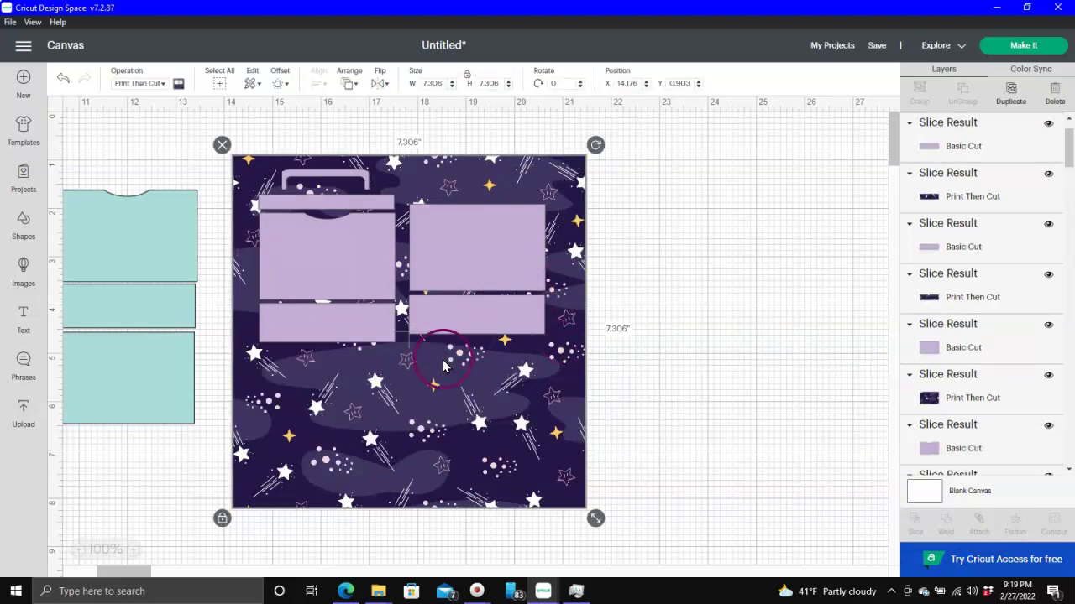
pyautogui.rightClick(483, 370)
pyautogui.click(528, 351)
pyautogui.rightClick(497, 371)
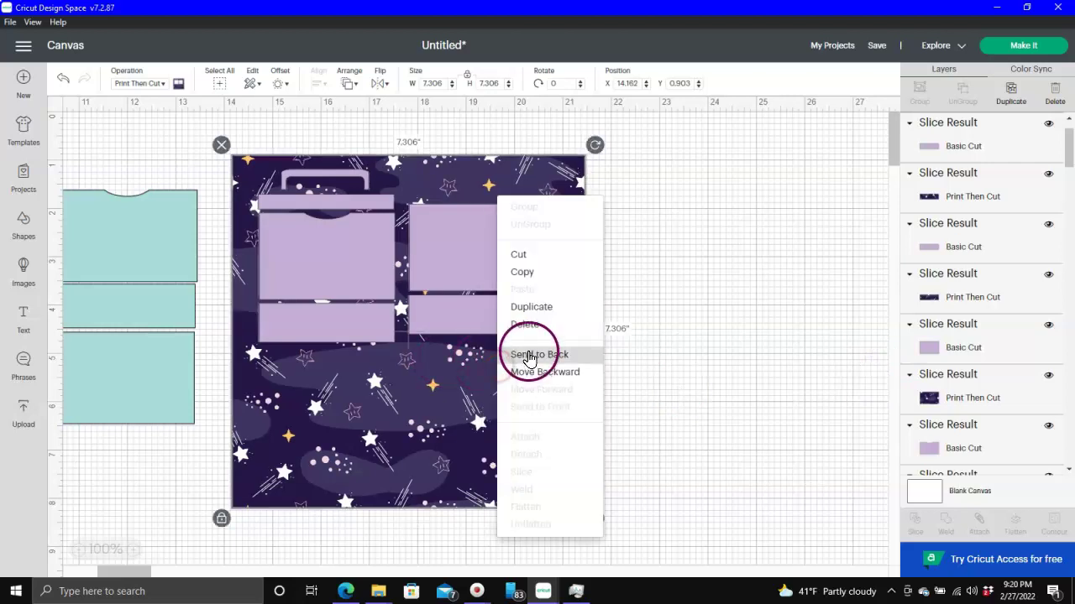
pyautogui.click(510, 351)
# Step: Slice the large lower panel of the first purple column out of the star paper and send the remaining paper to the back
pyautogui.click(348, 376)
pyautogui.click(663, 294)
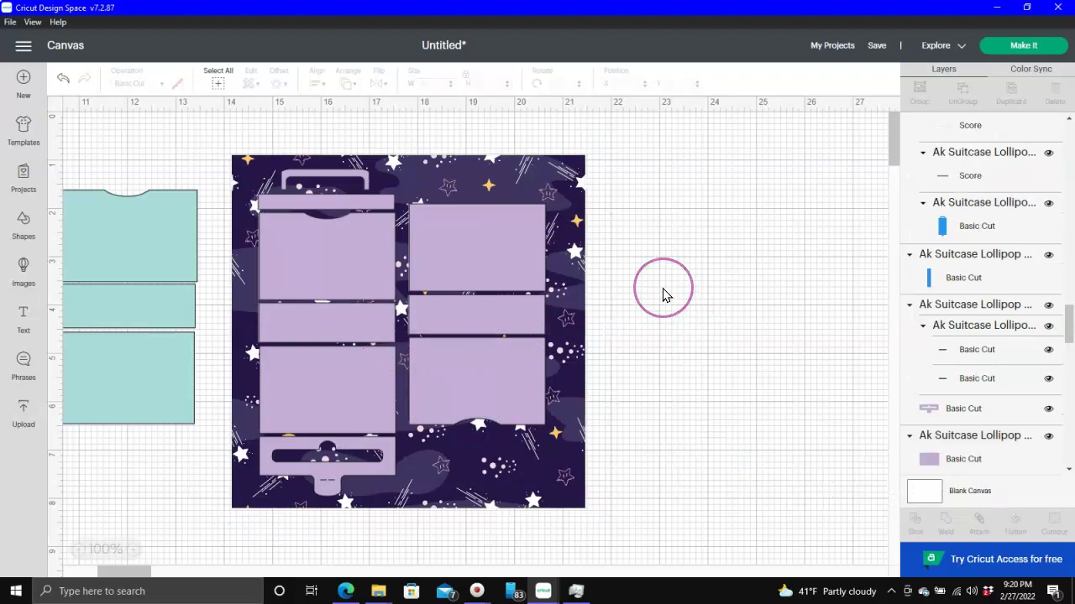
pyautogui.rightClick(521, 371)
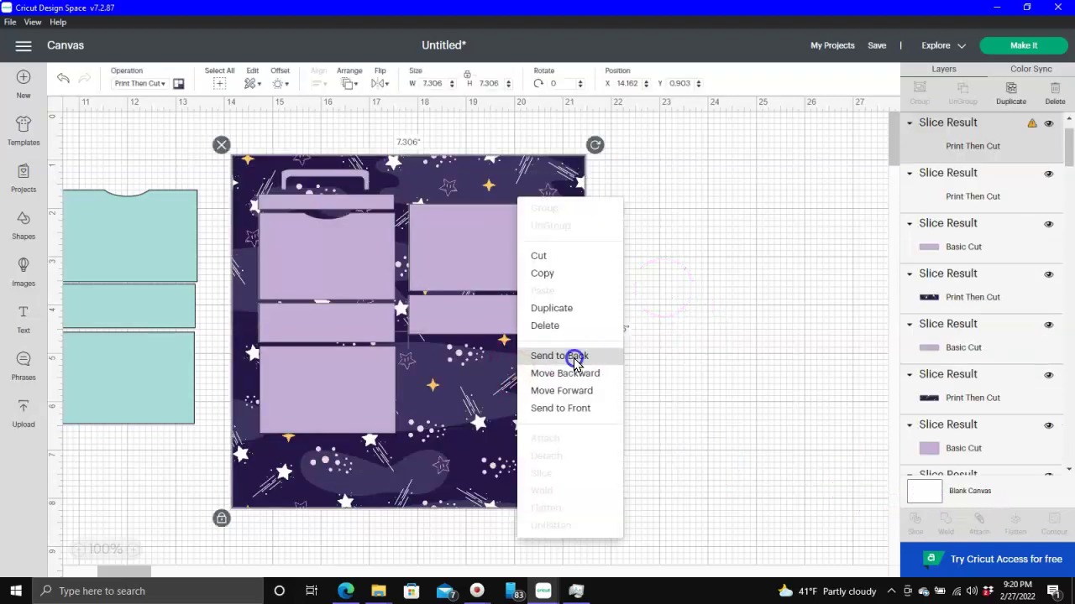
pyautogui.click(576, 355)
# Step: Slice the notched lower panel of the second purple column out of the star paper and send the remaining paper to the back
pyautogui.click(470, 376)
pyautogui.click(710, 347)
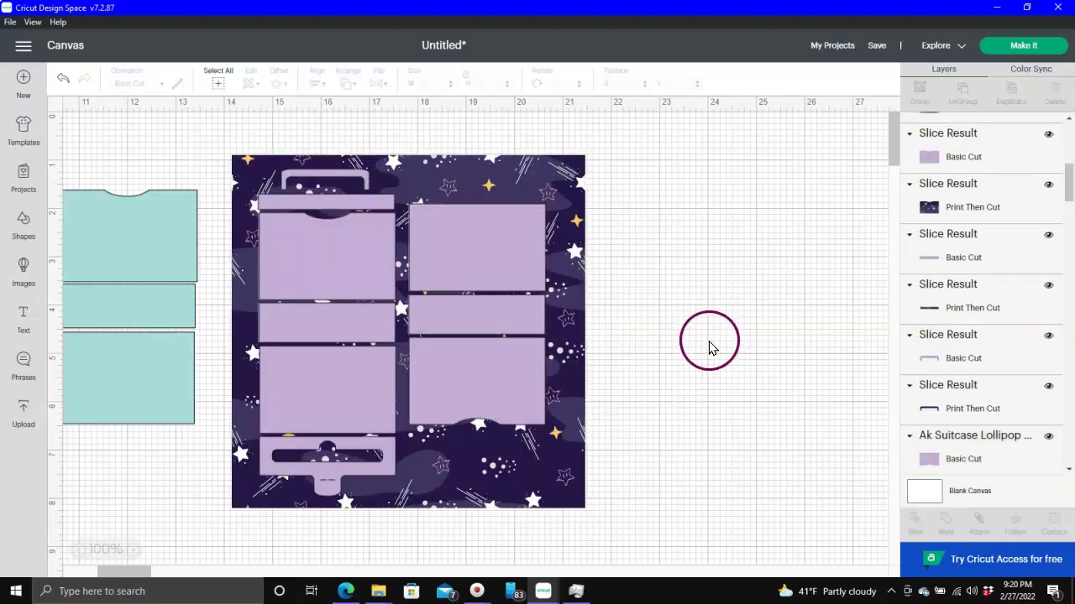
pyautogui.rightClick(567, 288)
pyautogui.click(608, 272)
# Step: Try to slice the slotted bottom panel with its tab out of the star paper
pyautogui.click(321, 469)
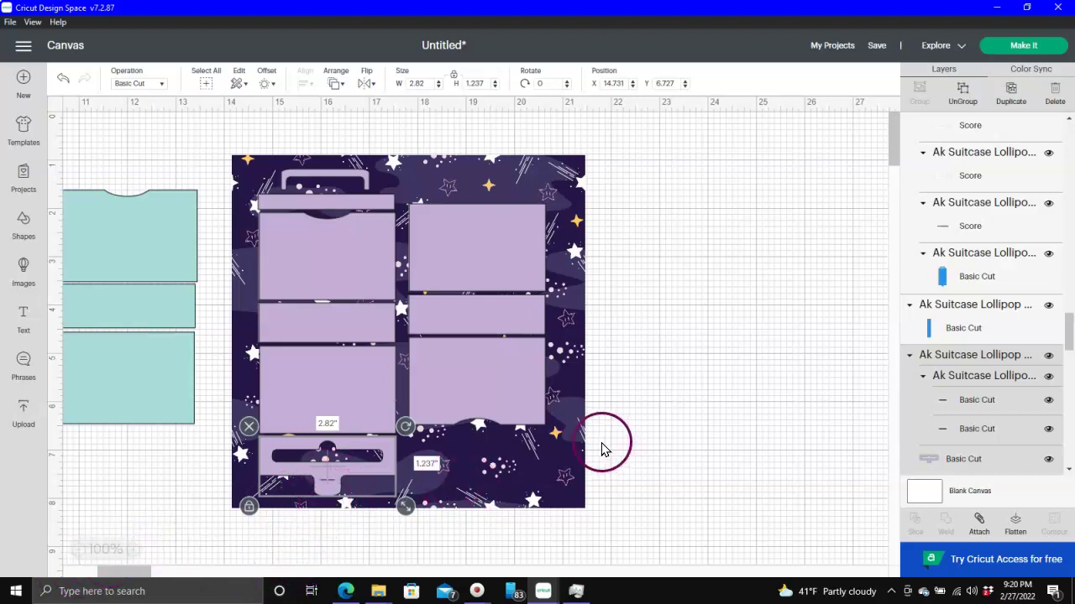
pyautogui.click(512, 469)
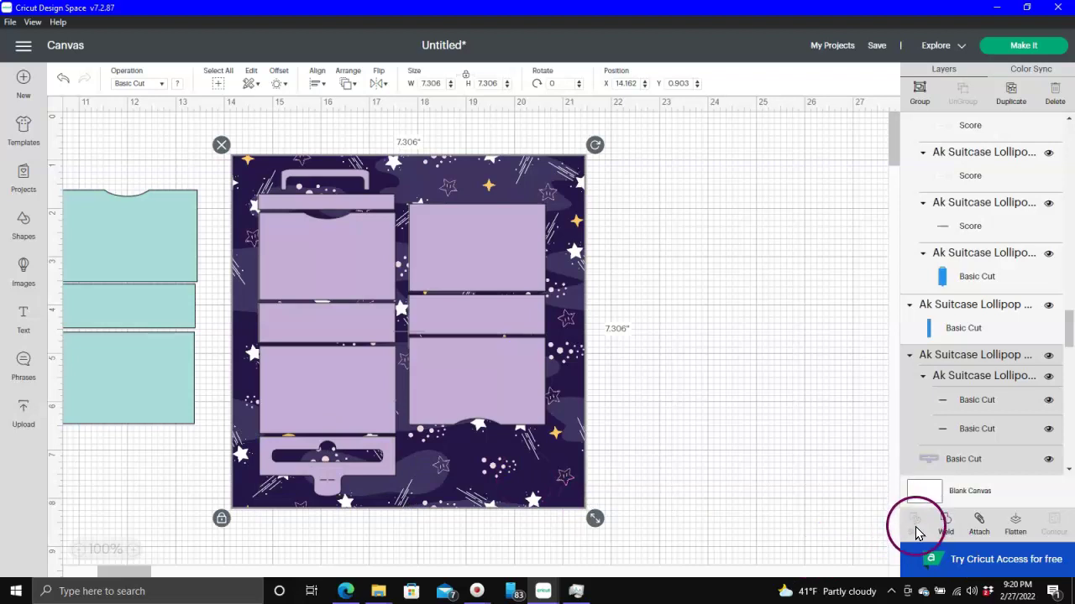
pyautogui.click(628, 409)
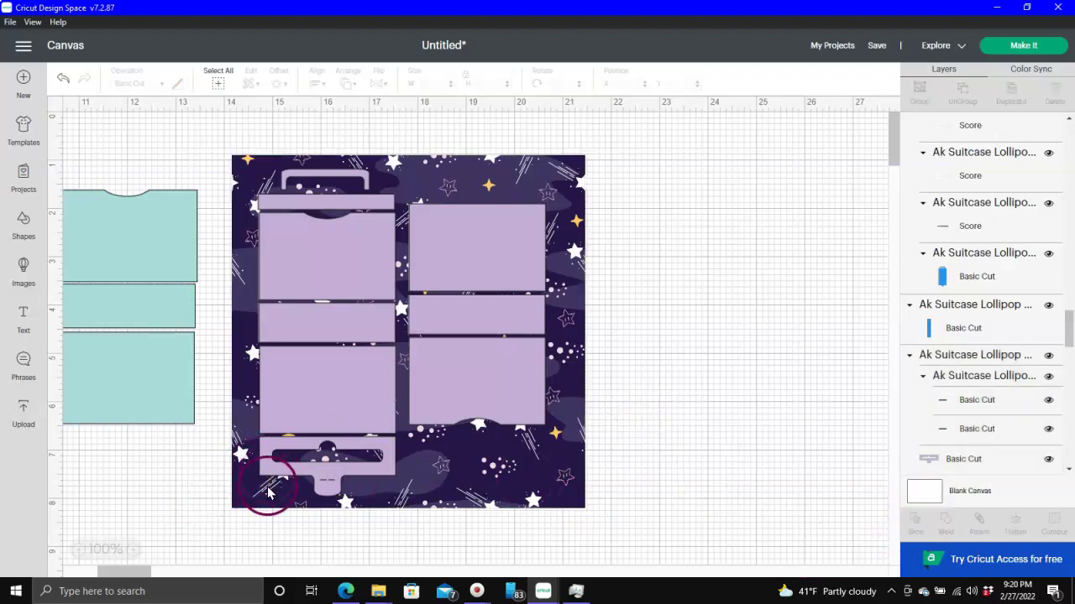
# Step: Ungroup the slotted bottom panel from the short cut lines on its tab
pyautogui.click(326, 477)
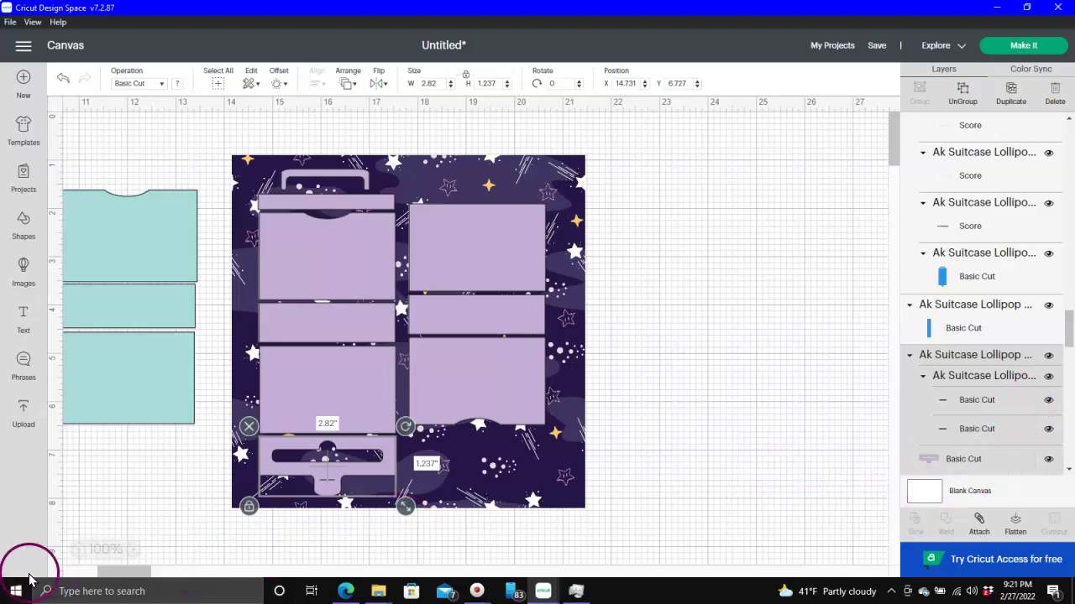
pyautogui.click(132, 549)
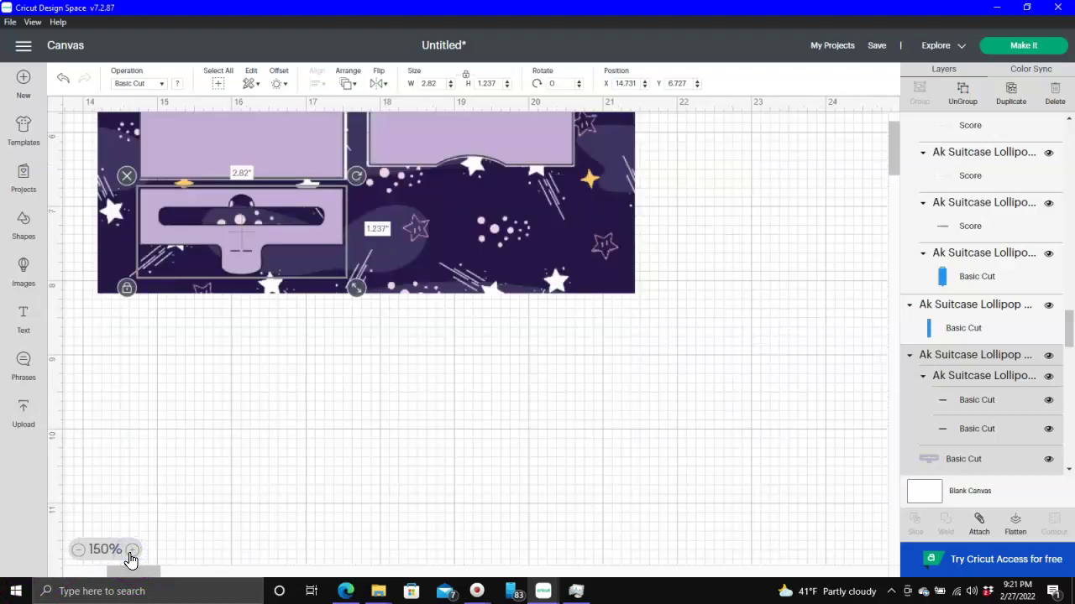
pyautogui.click(230, 441)
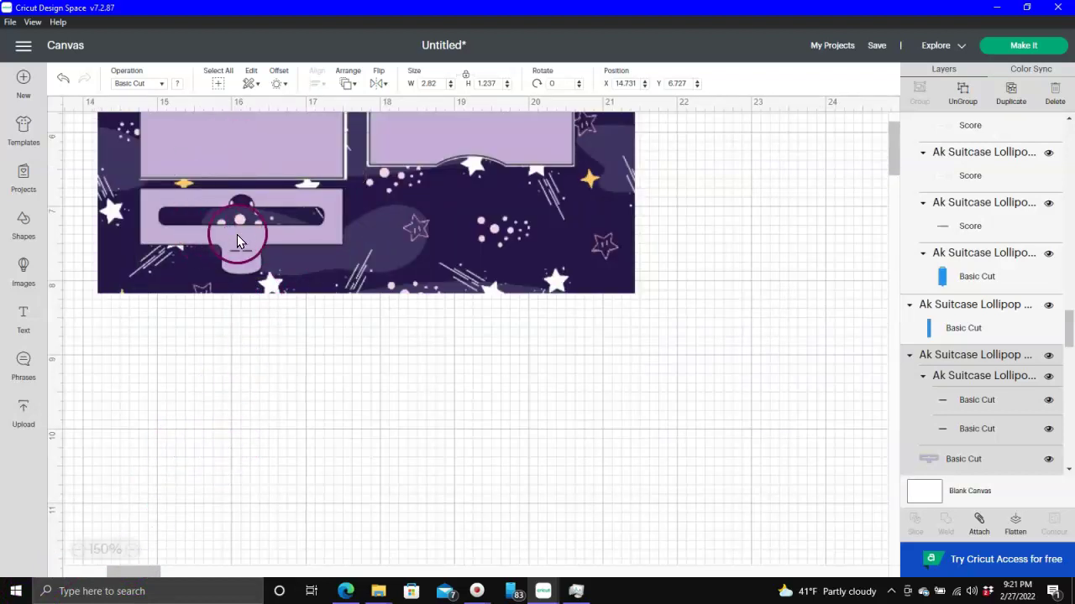
pyautogui.click(235, 239)
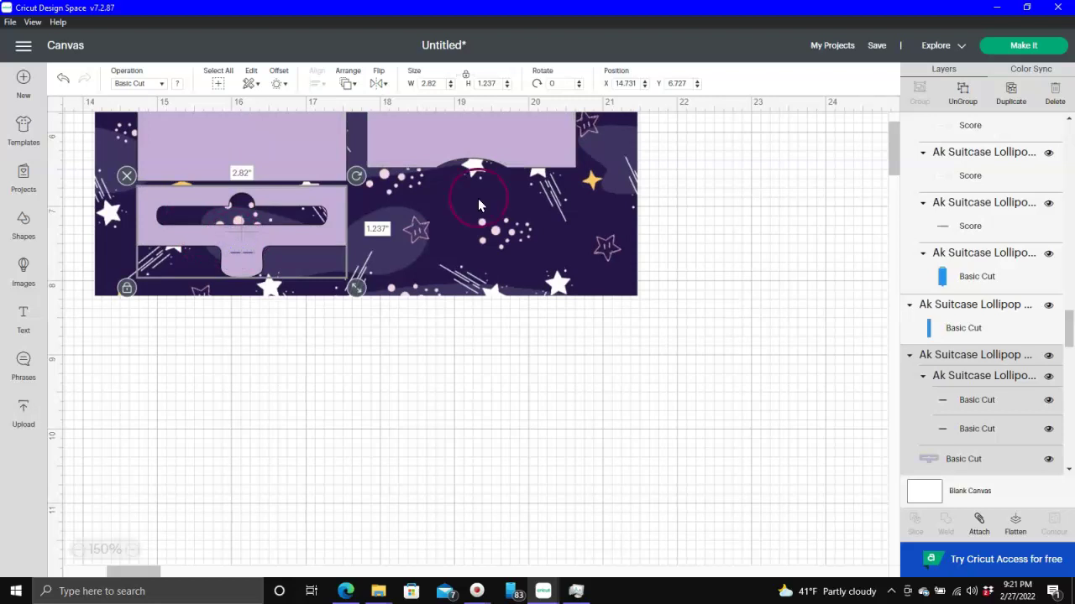
pyautogui.click(963, 88)
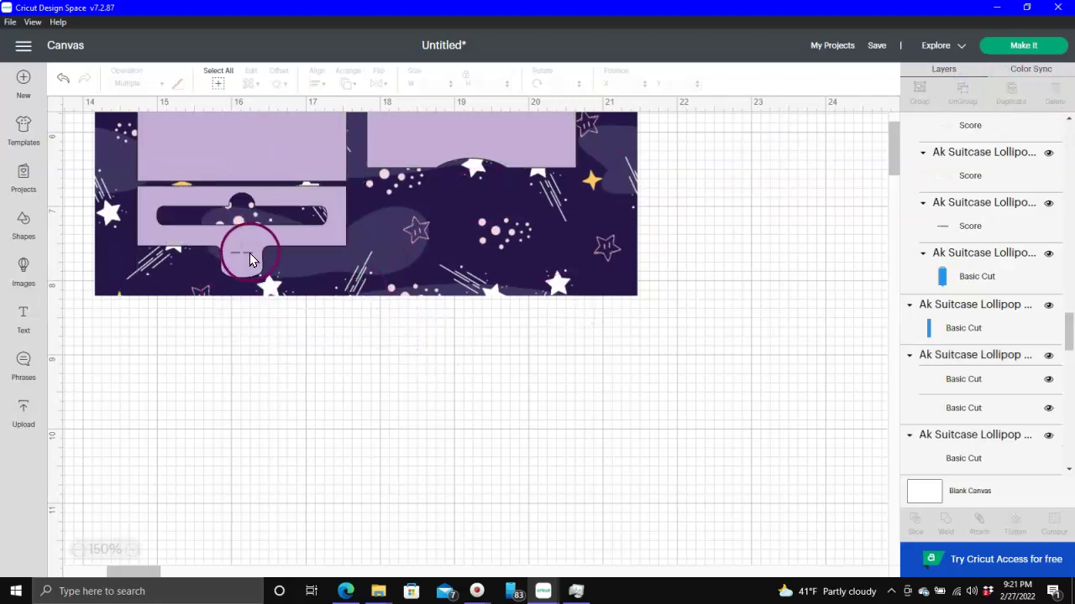
# Step: Select the two short cut lines on the bottom panel's tab and open their operation choices
pyautogui.click(242, 253)
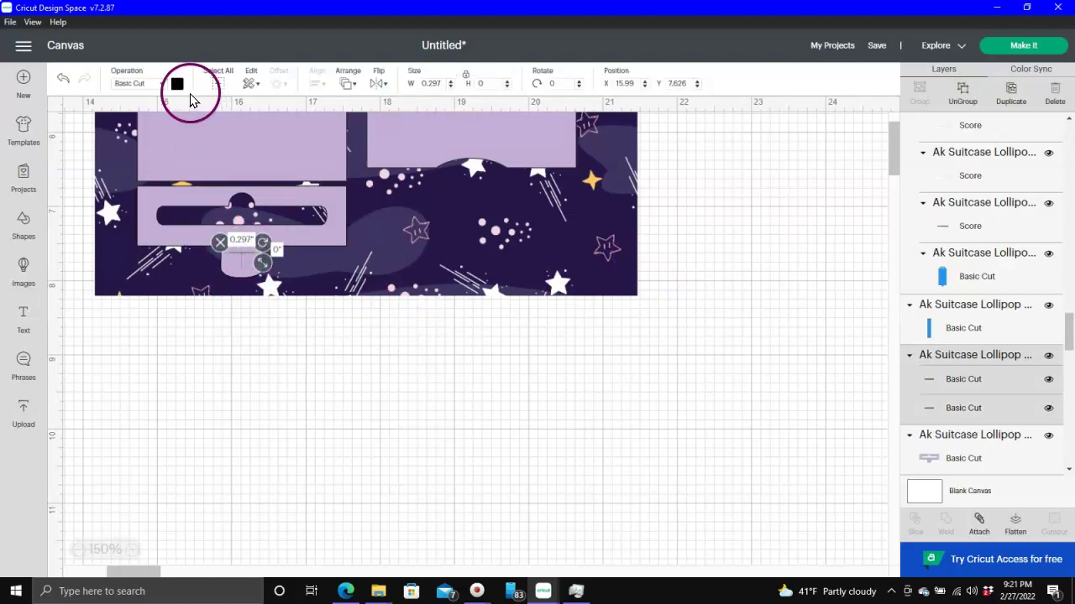
pyautogui.click(161, 86)
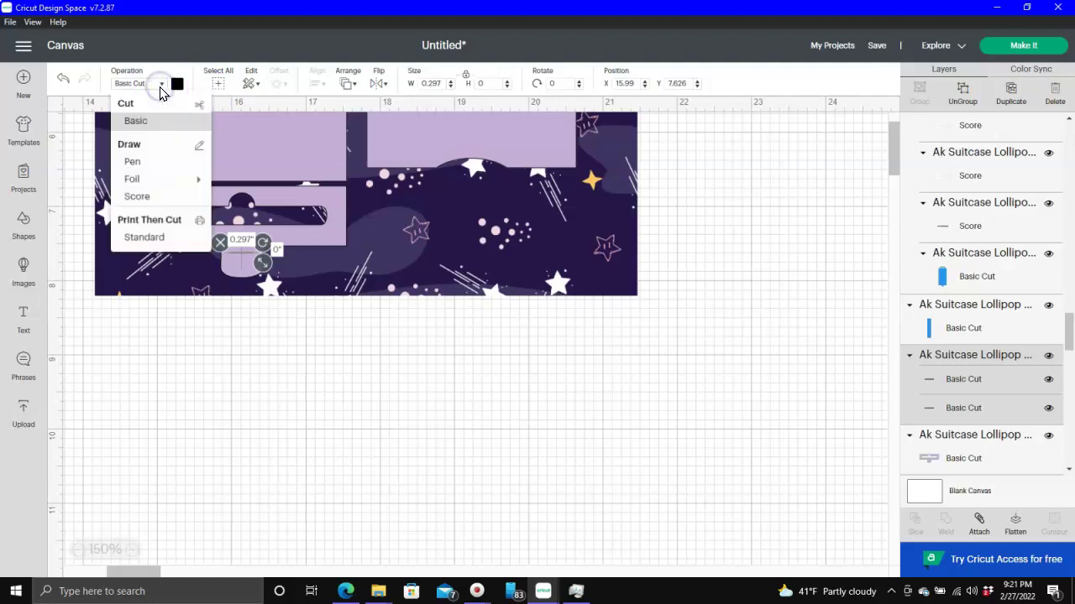
# Step: Change the two short lines on the lavender bottom piece's tab to Score and ungroup them
pyautogui.click(137, 196)
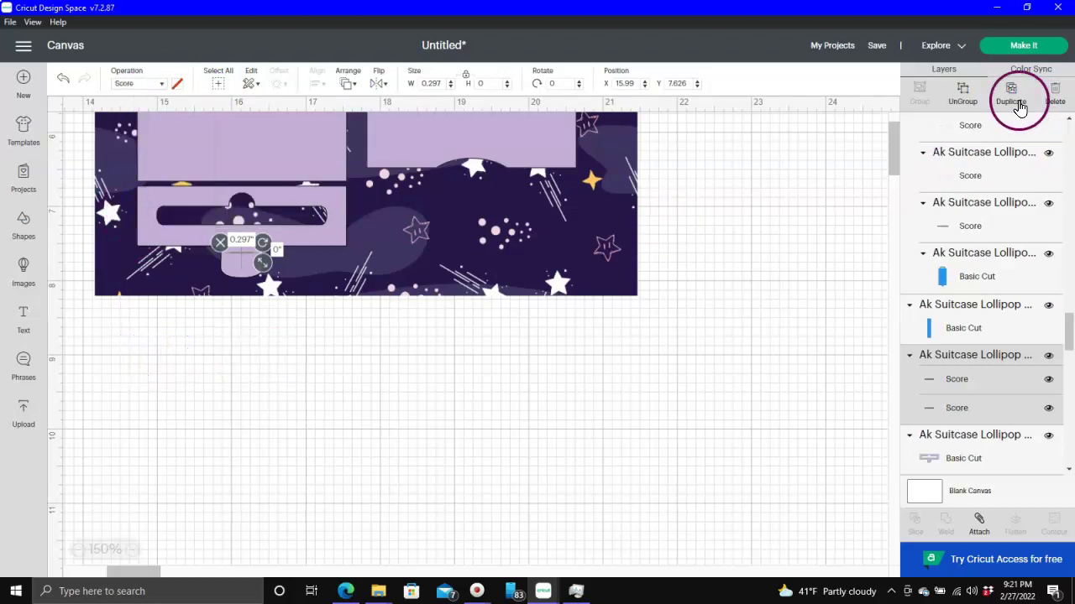
pyautogui.click(963, 88)
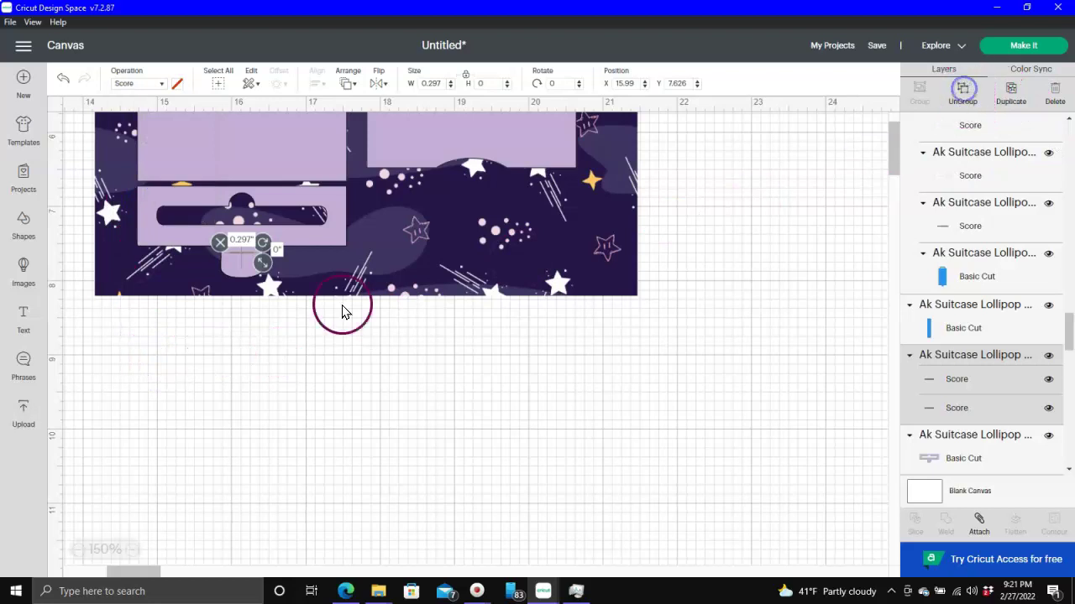
pyautogui.click(246, 311)
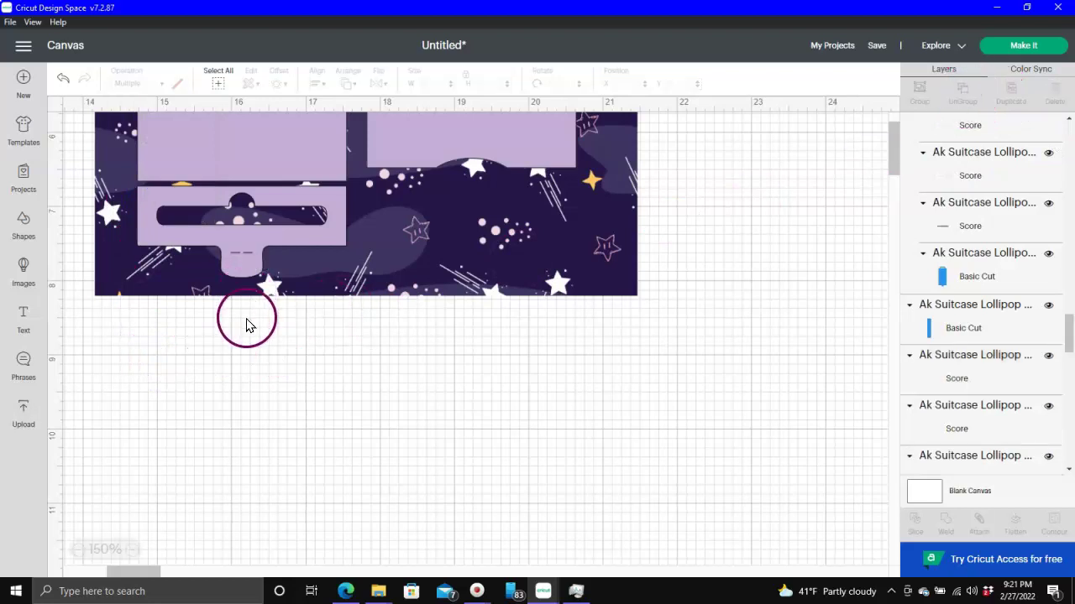
# Step: Delete the right-hand one of the two short score lines on the lavender piece's tab
pyautogui.click(253, 248)
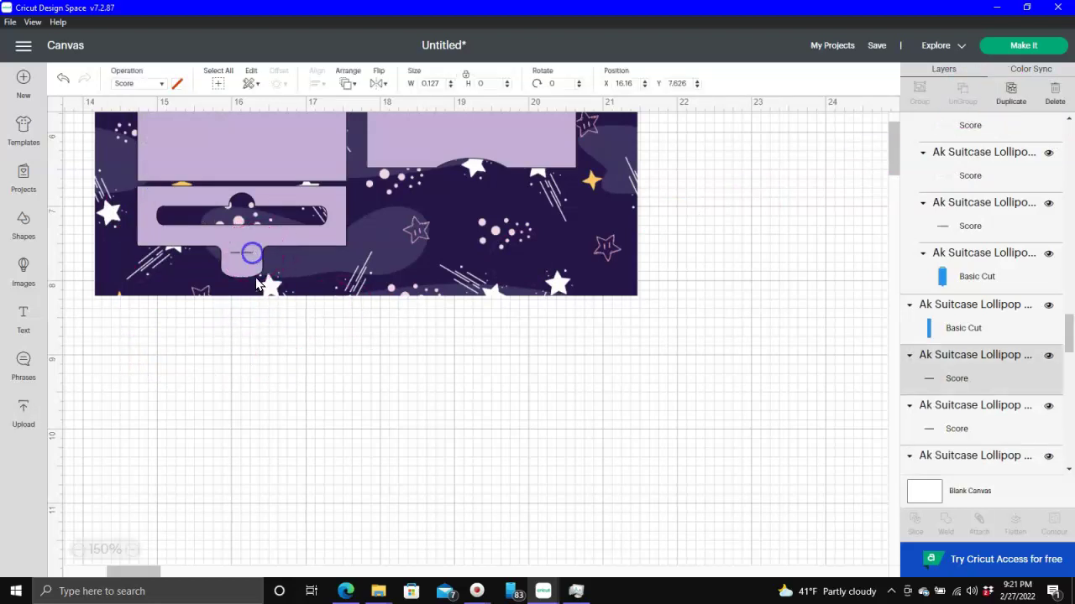
pyautogui.click(256, 328)
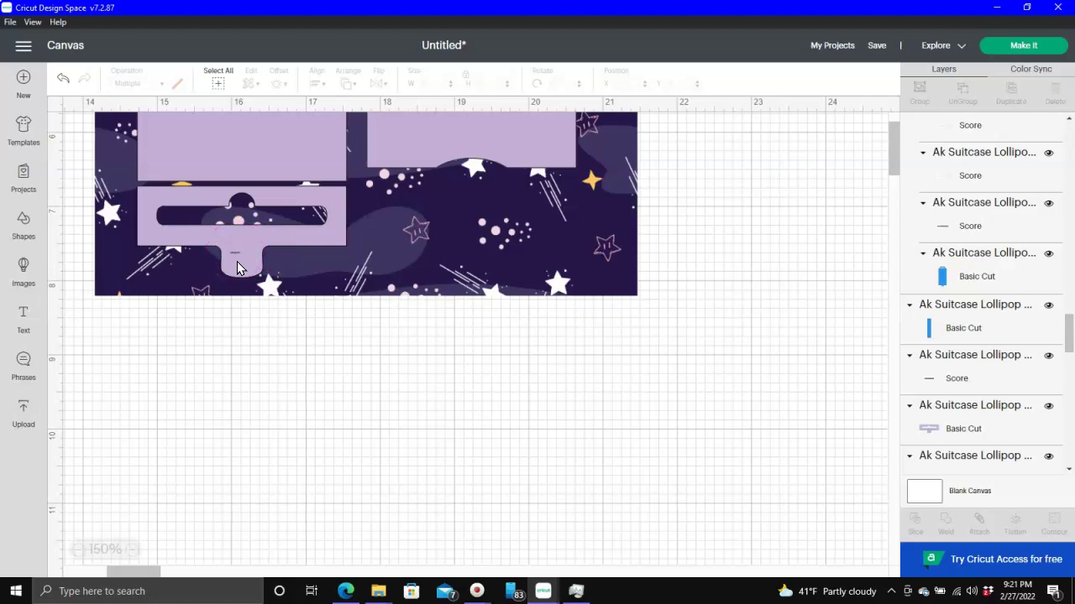
pyautogui.click(232, 256)
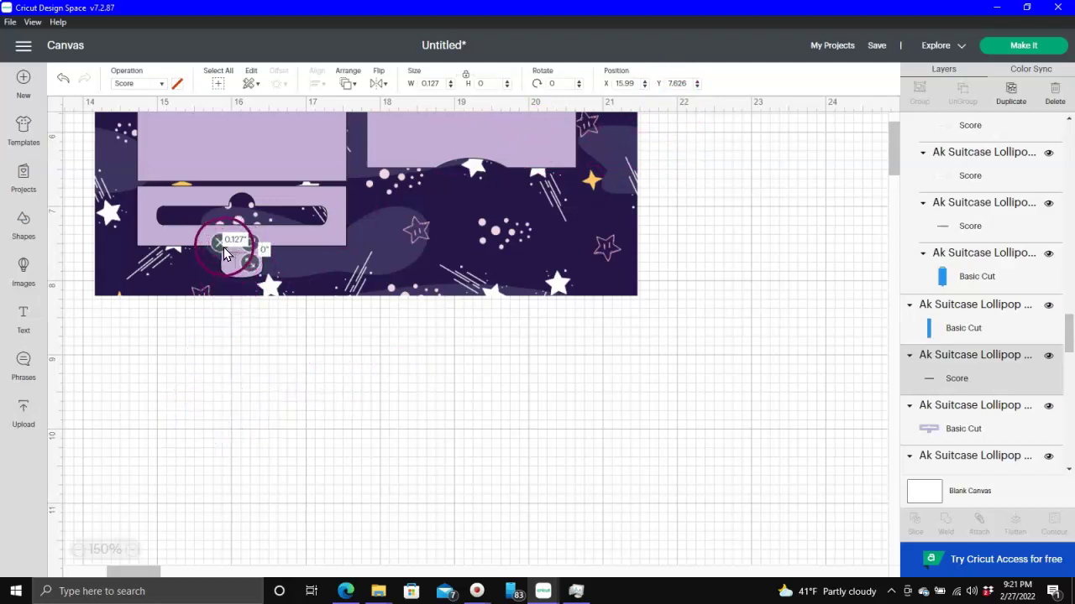
pyautogui.click(234, 309)
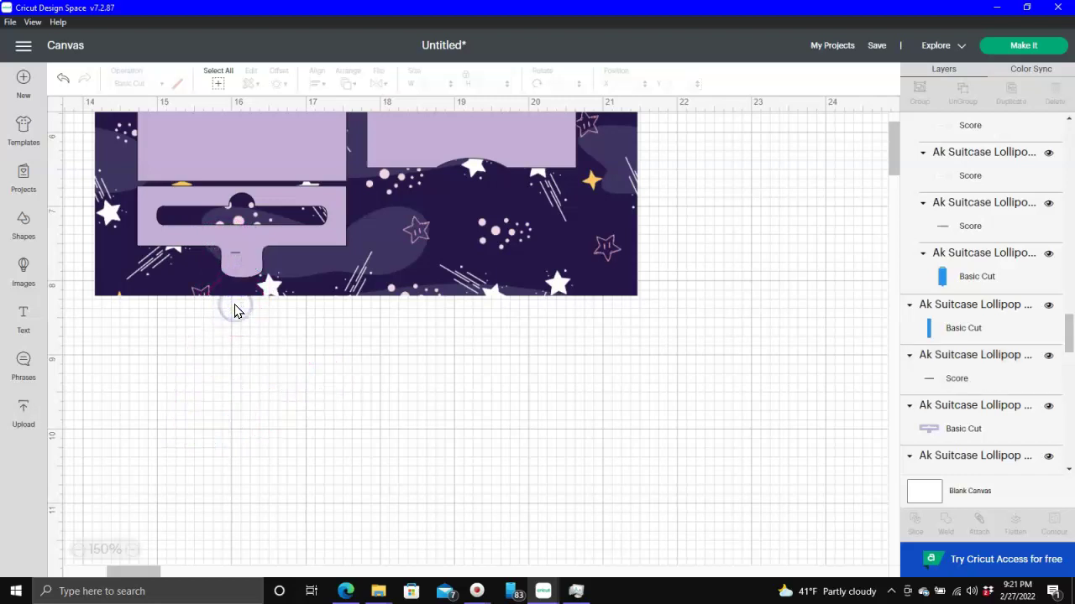
# Step: Slice the star-pattern background with the lavender bottom handle piece
pyautogui.click(282, 237)
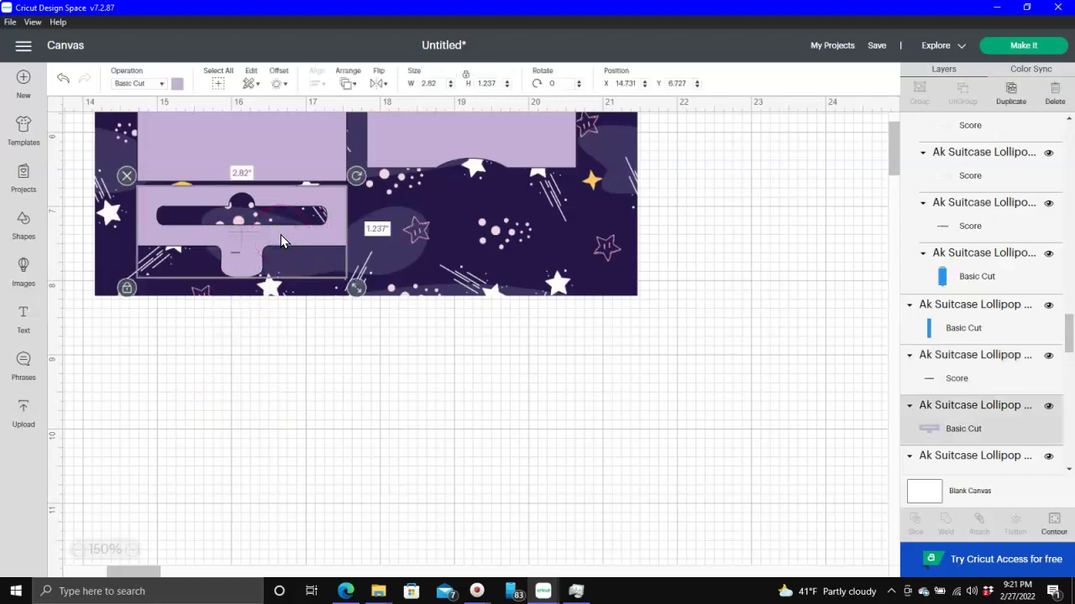
pyautogui.click(443, 244)
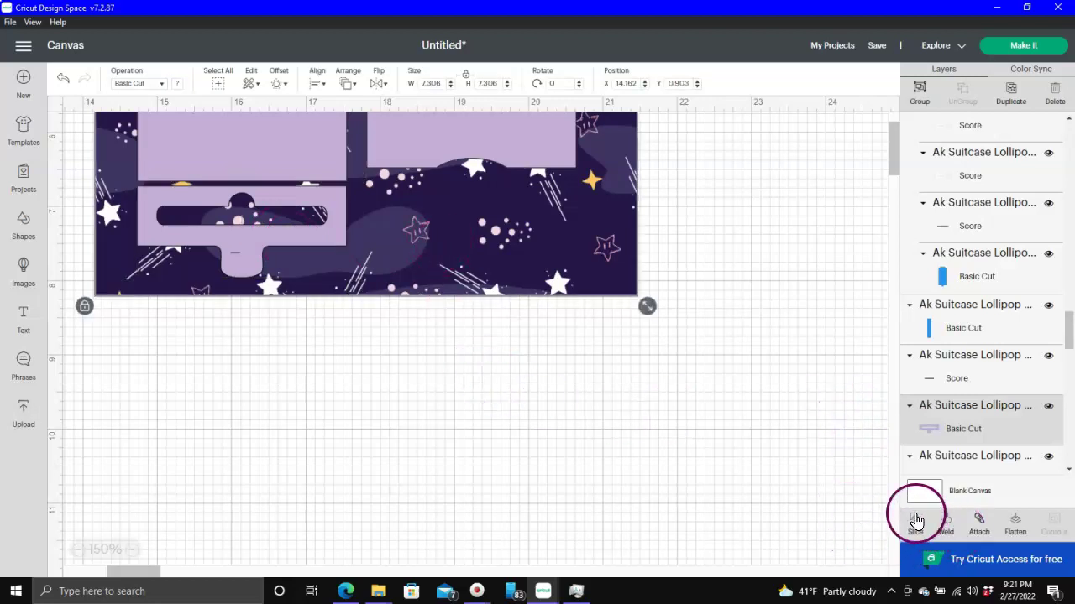
pyautogui.click(229, 367)
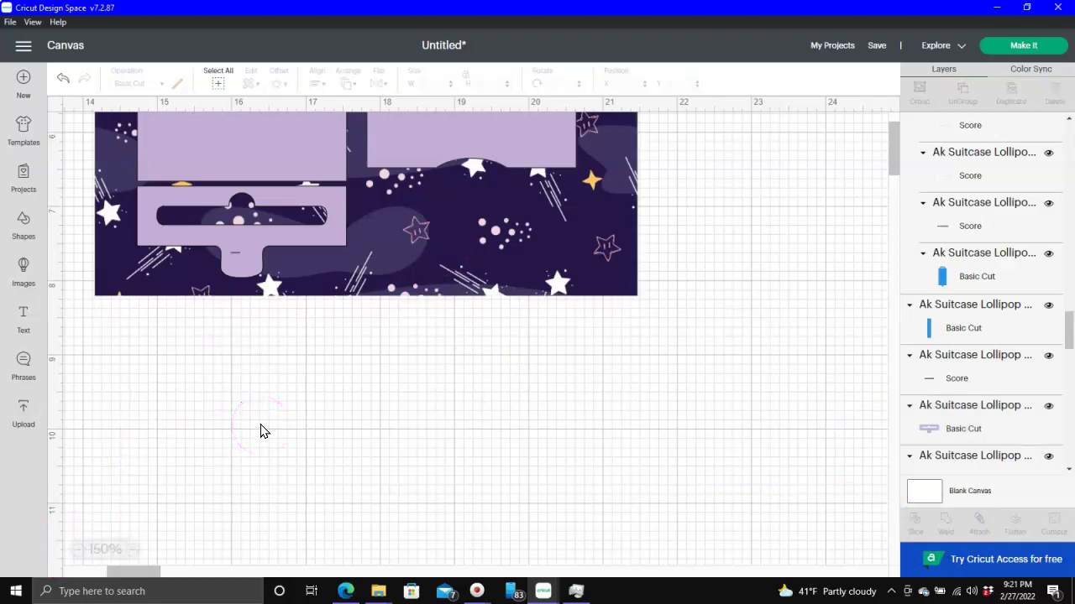
pyautogui.click(450, 237)
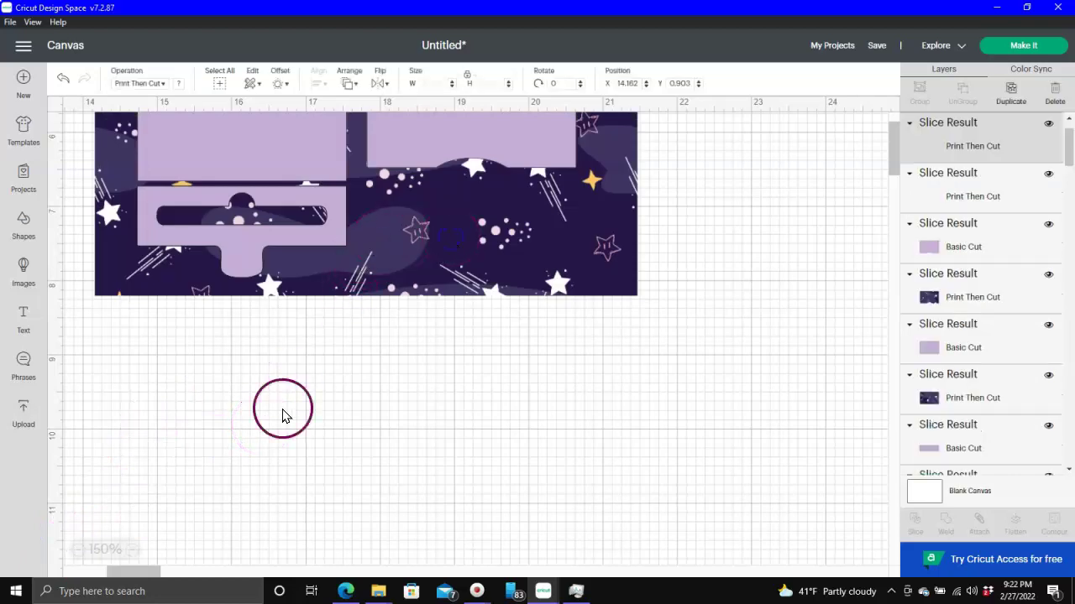
# Step: Move the leftover star-pattern background away from the suitcase pieces and delete it
pyautogui.click(73, 556)
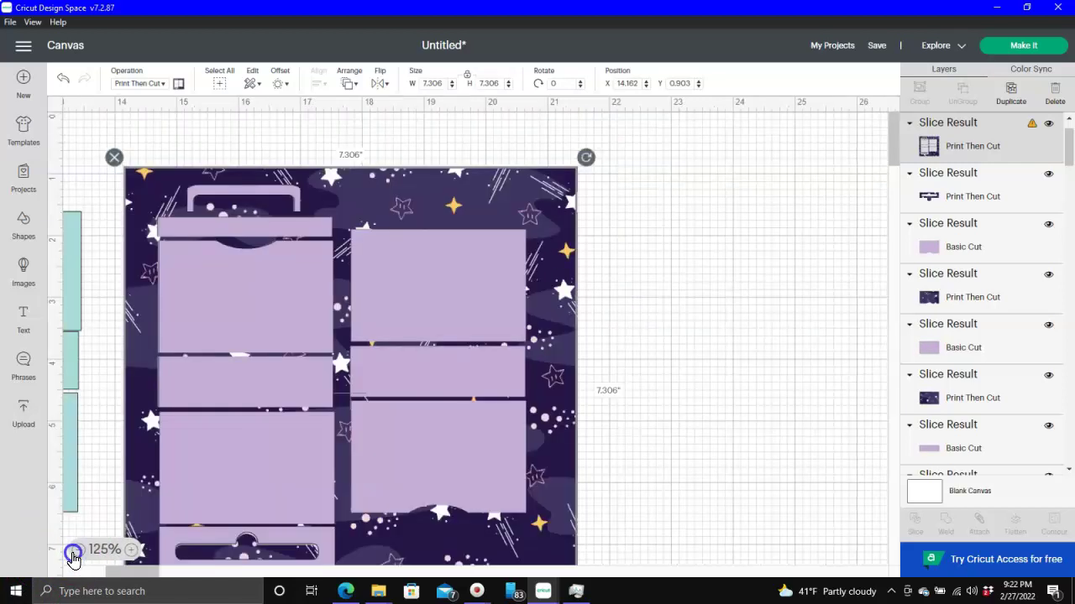
pyautogui.click(73, 556)
pyautogui.click(73, 556)
pyautogui.click(615, 244)
pyautogui.moveTo(524, 220); pyautogui.dragTo(823, 226)
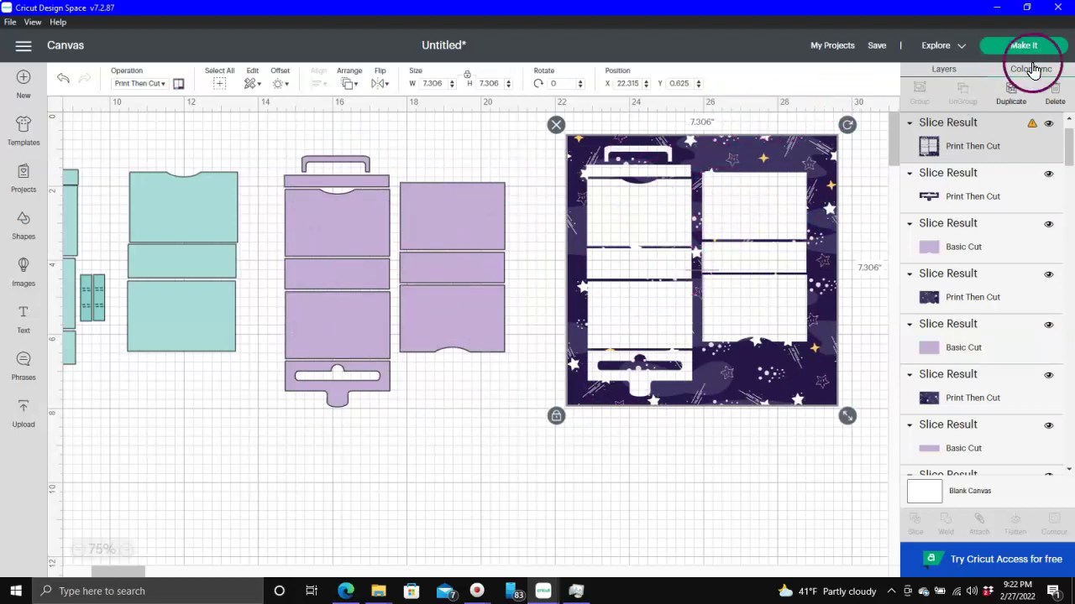
pyautogui.click(1058, 90)
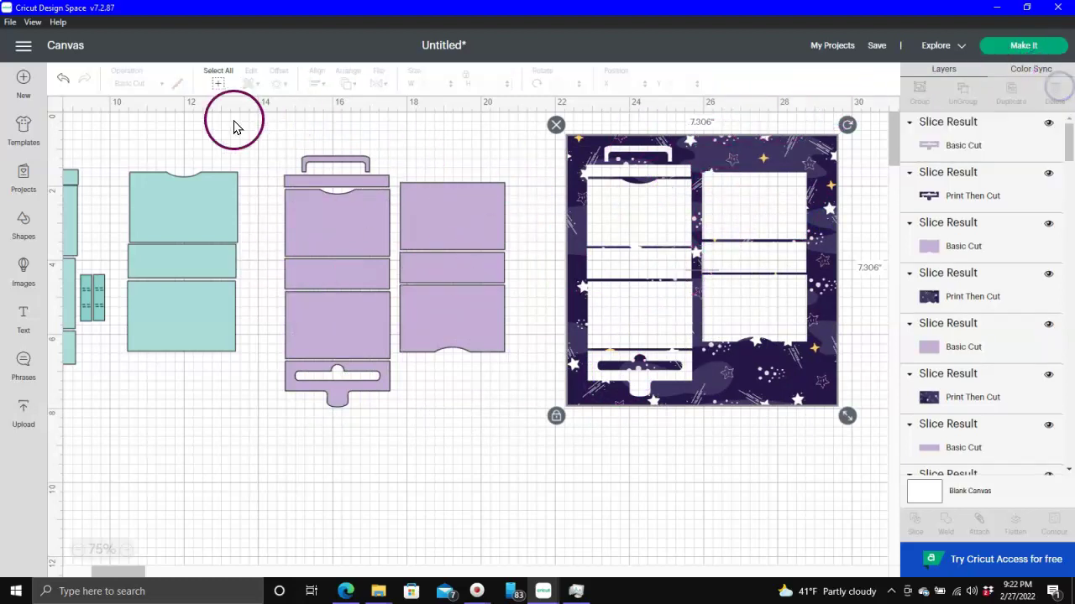
# Step: Select all nine lavender slice pieces and move them together off the patterned pieces to about X 22.2, Y 1.1
pyautogui.click(327, 198)
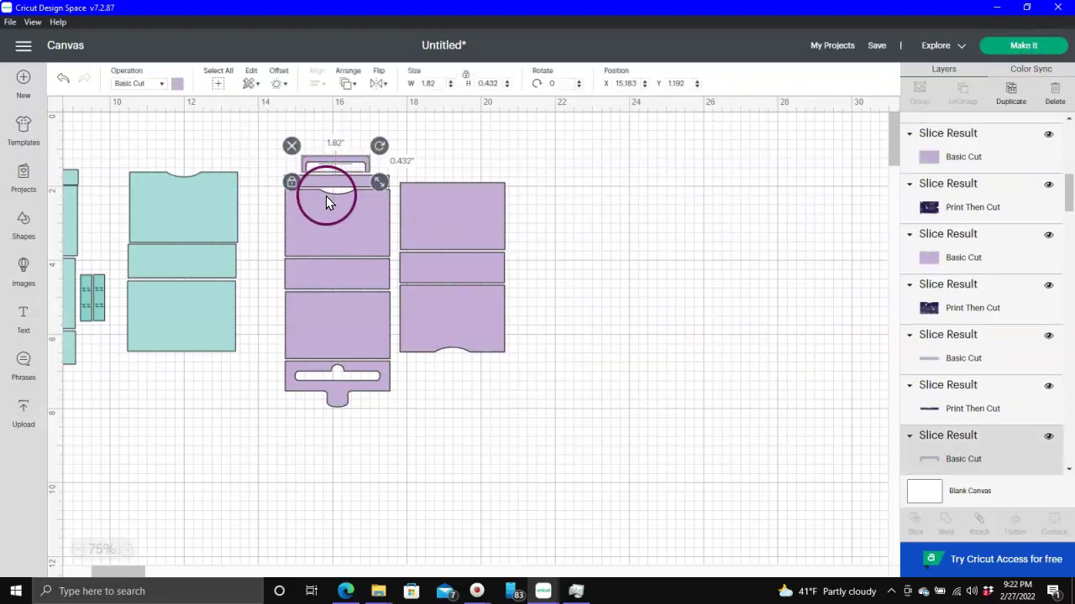
pyautogui.keyDown('shift'); pyautogui.click(327, 181); pyautogui.keyUp('shift')
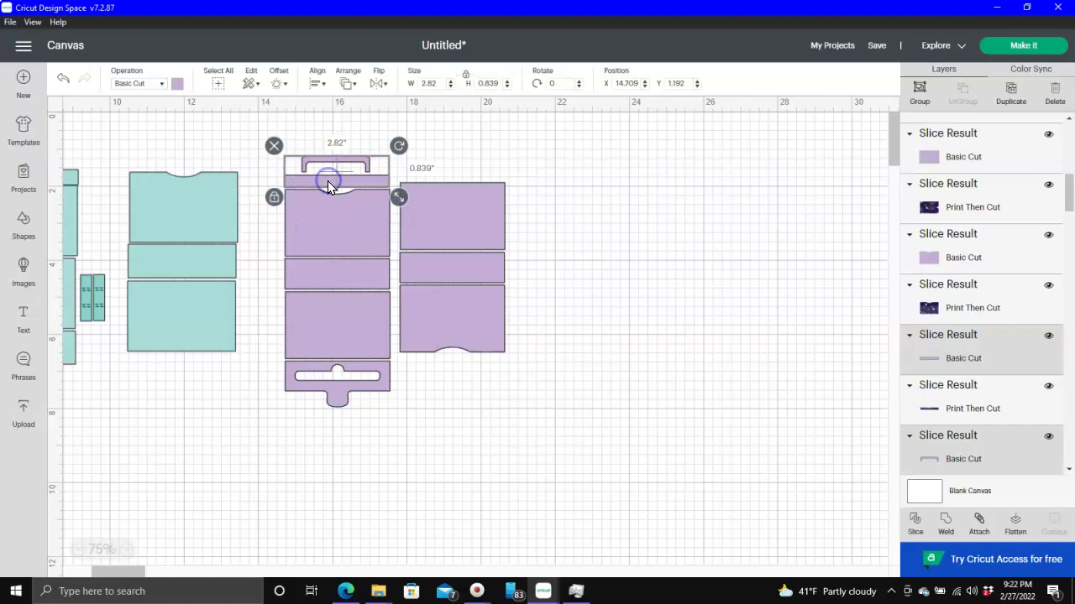
pyautogui.keyDown('shift'); pyautogui.click(324, 238); pyautogui.keyUp('shift')
pyautogui.keyDown('shift'); pyautogui.click(324, 272); pyautogui.keyUp('shift')
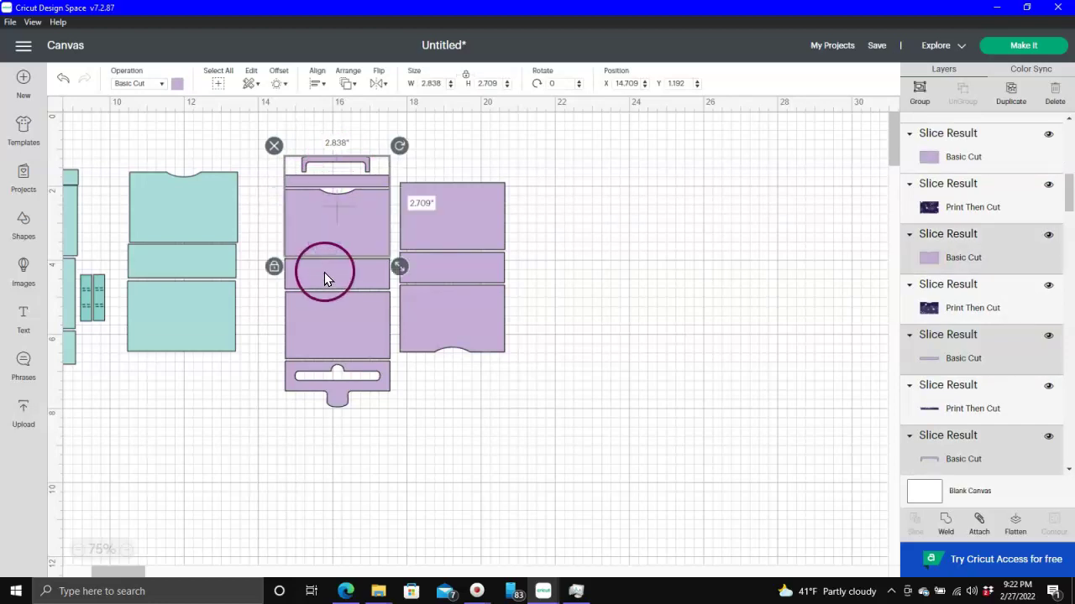
pyautogui.keyDown('shift'); pyautogui.click(325, 320); pyautogui.keyUp('shift')
pyautogui.keyDown('shift'); pyautogui.click(351, 384); pyautogui.keyUp('shift')
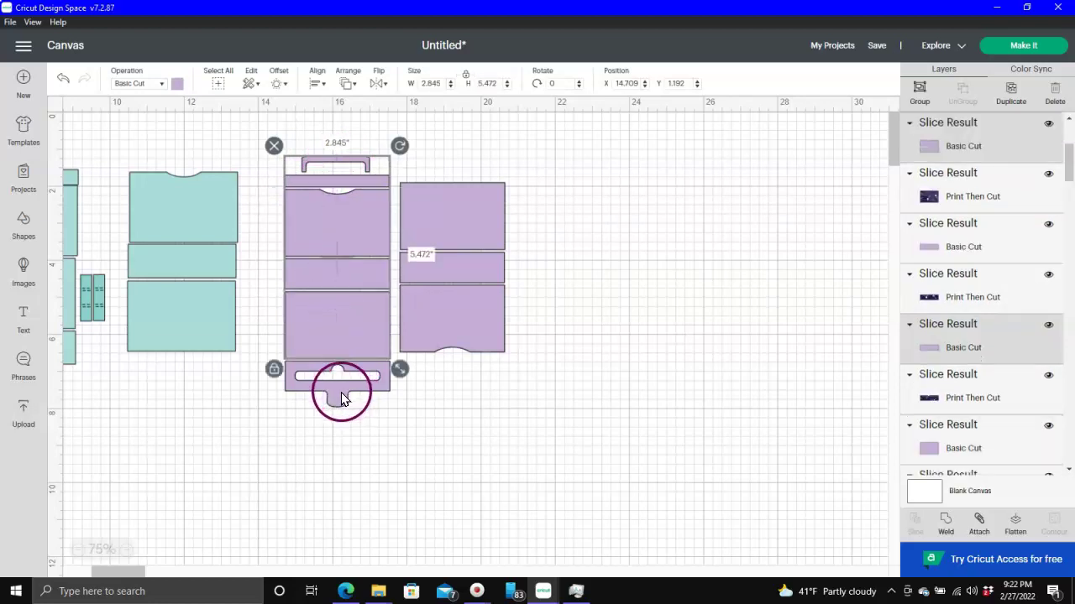
pyautogui.keyDown('shift'); pyautogui.click(460, 222); pyautogui.keyUp('shift')
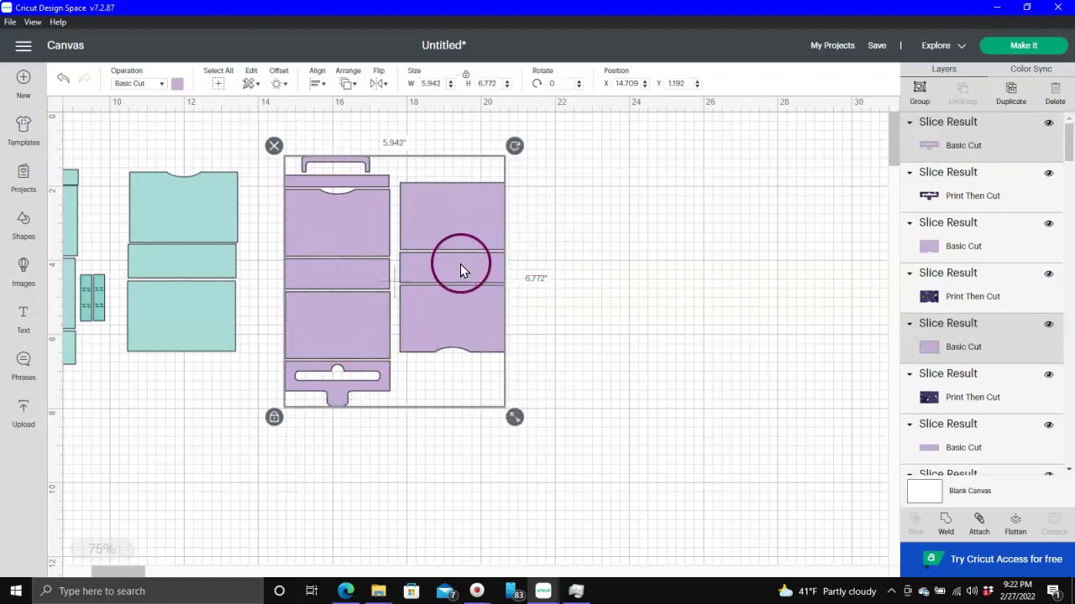
pyautogui.keyDown('shift'); pyautogui.click(459, 263); pyautogui.keyUp('shift')
pyautogui.keyDown('shift'); pyautogui.click(443, 325); pyautogui.keyUp('shift')
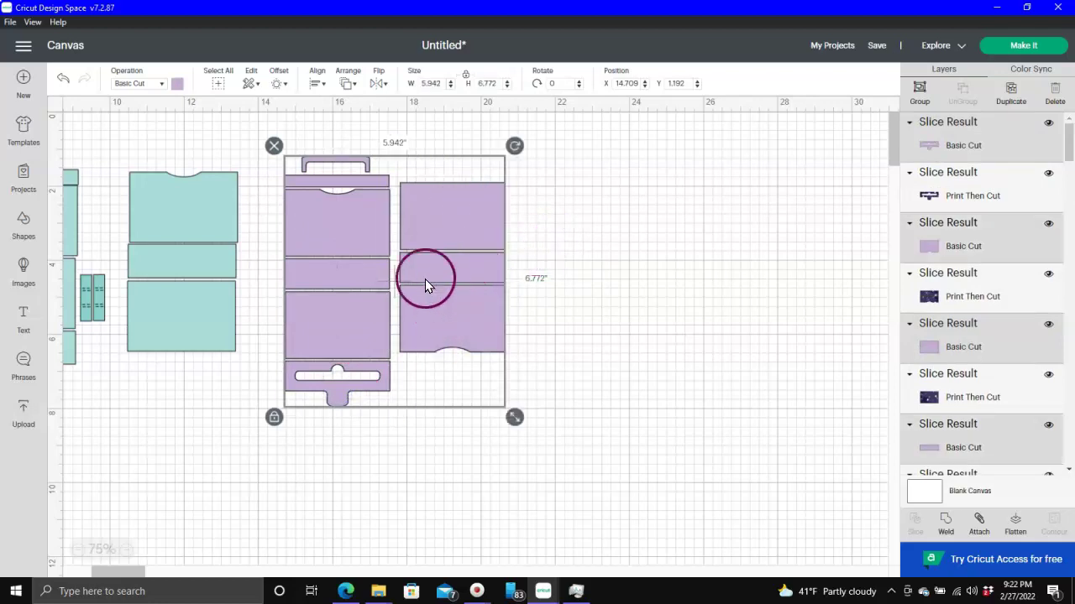
pyautogui.moveTo(345, 235); pyautogui.dragTo(623, 236)
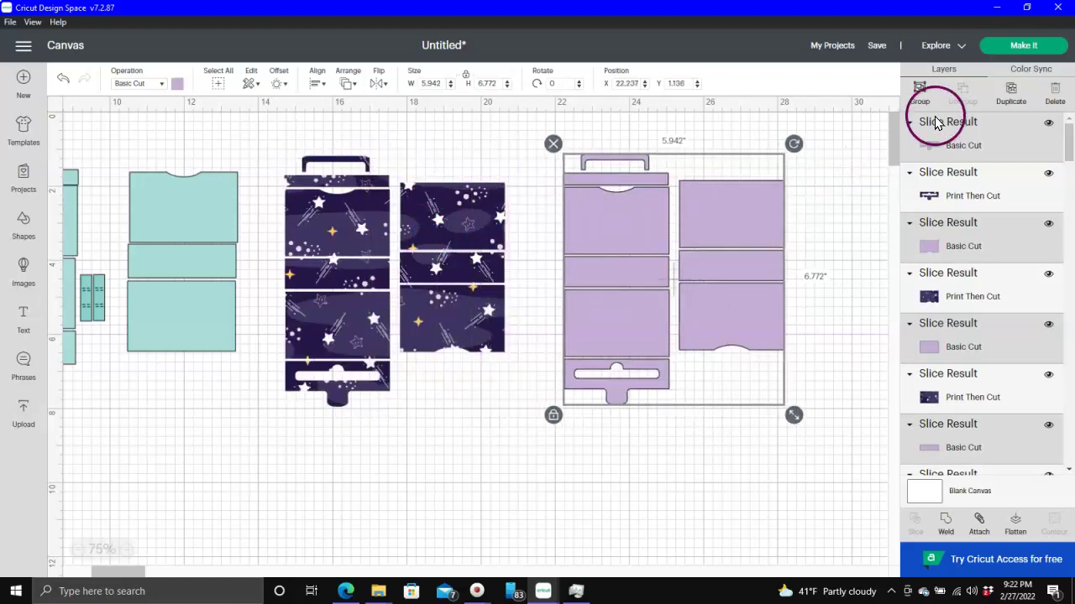
# Step: Group the moved lavender pieces and hide the whole group
pyautogui.click(923, 90)
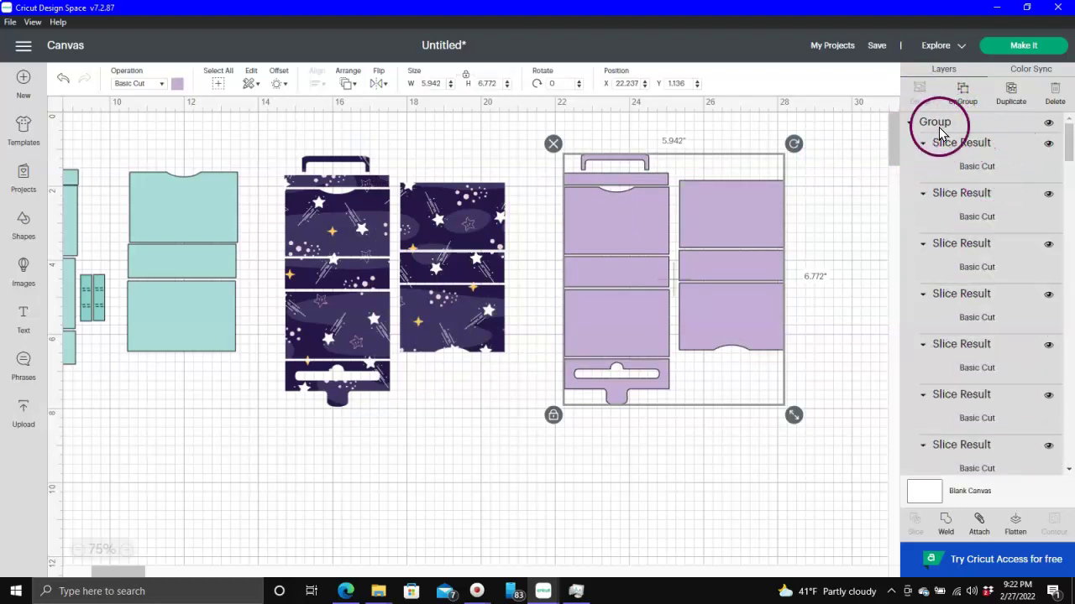
pyautogui.click(1047, 123)
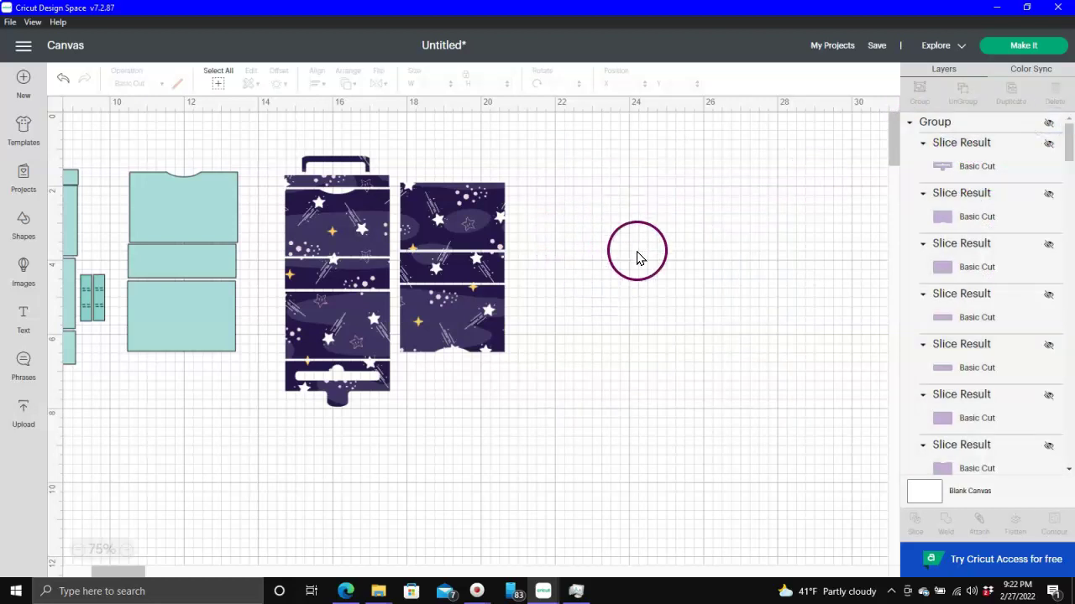
# Step: Send the star-patterned bottom handle piece to the back, behind its score line
pyautogui.click(341, 394)
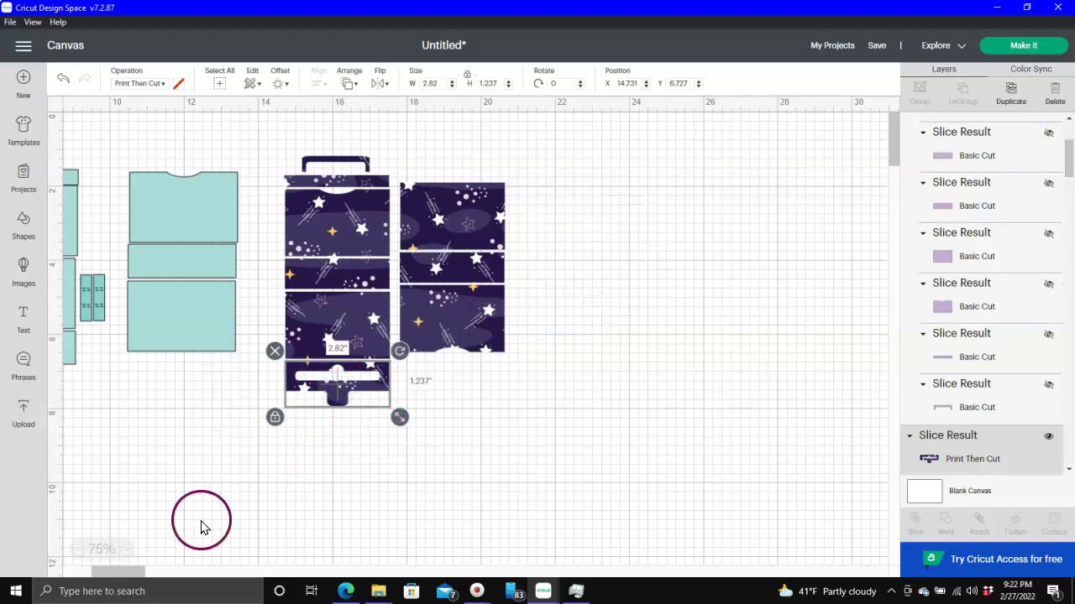
pyautogui.click(127, 551)
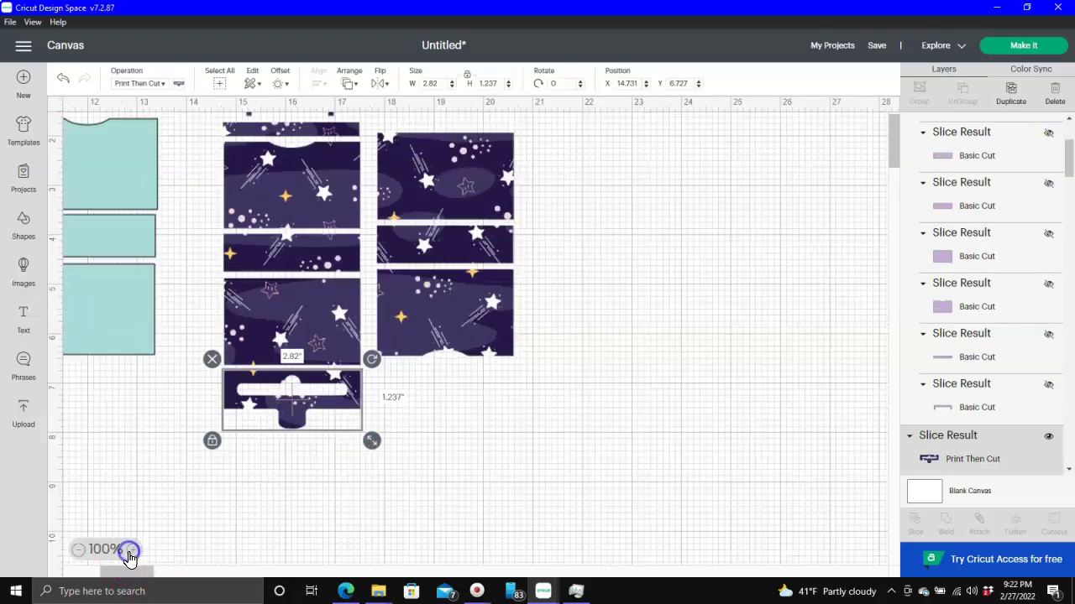
pyautogui.click(129, 551)
pyautogui.click(131, 551)
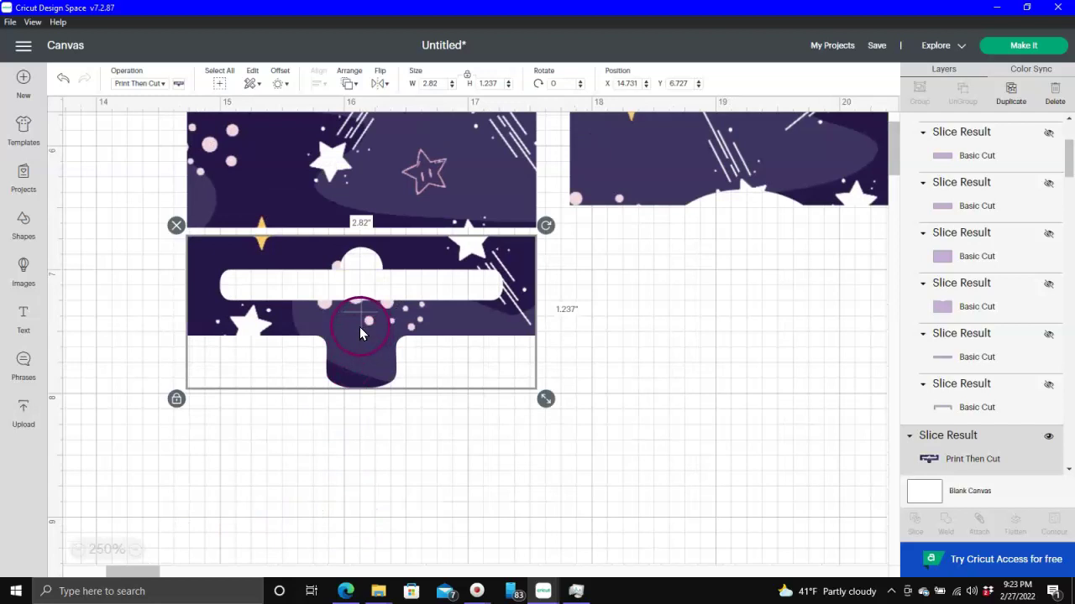
pyautogui.rightClick(356, 329)
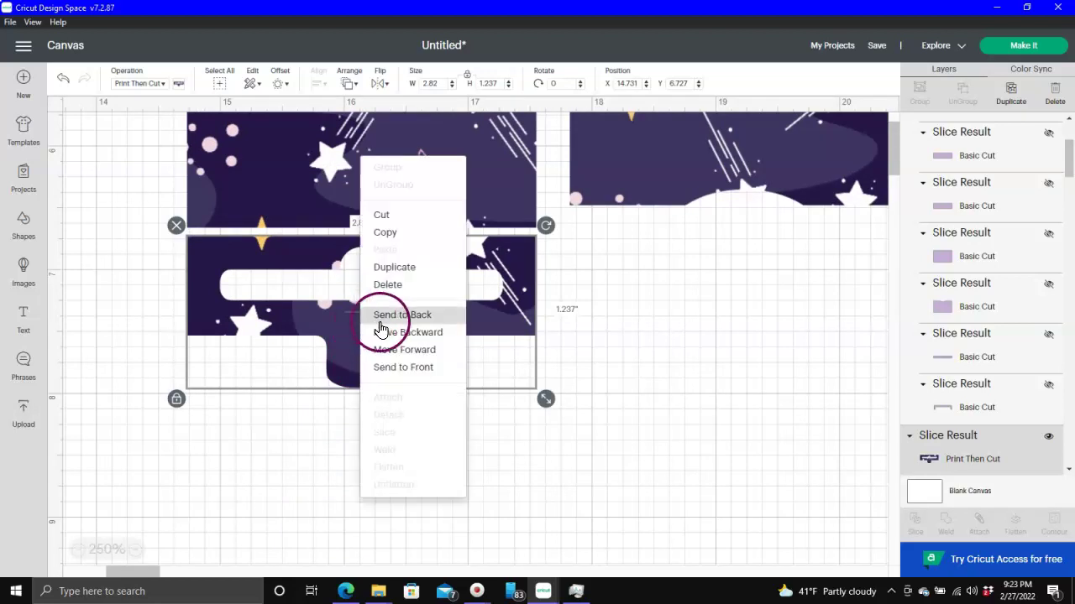
pyautogui.click(384, 314)
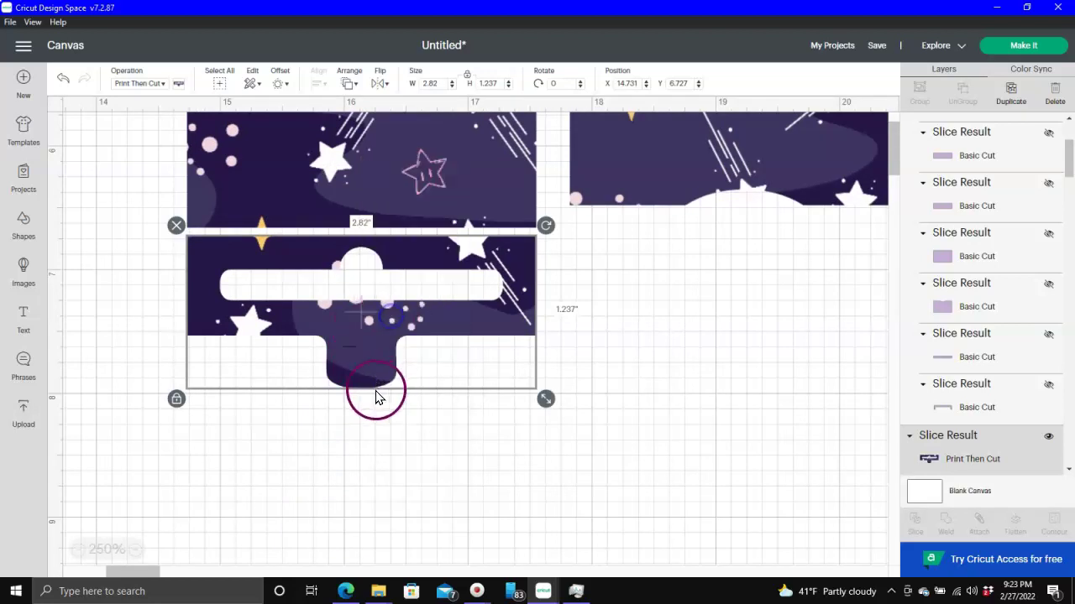
# Step: Move the short score line left to X 15.934 on the patterned piece's tab and stretch it across the tab
pyautogui.click(361, 357)
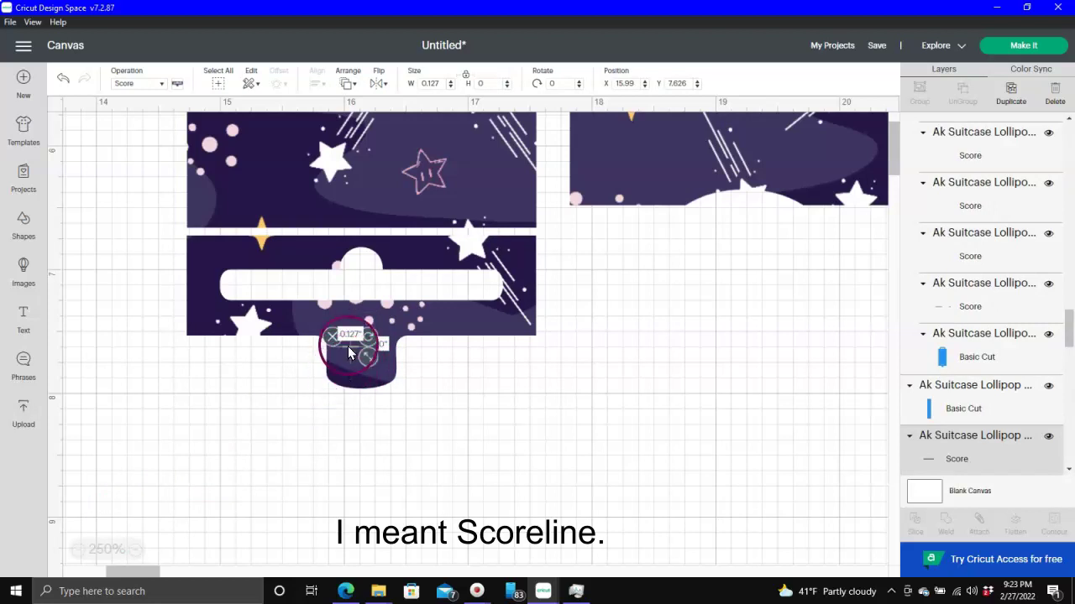
pyautogui.click(315, 432)
pyautogui.click(347, 335)
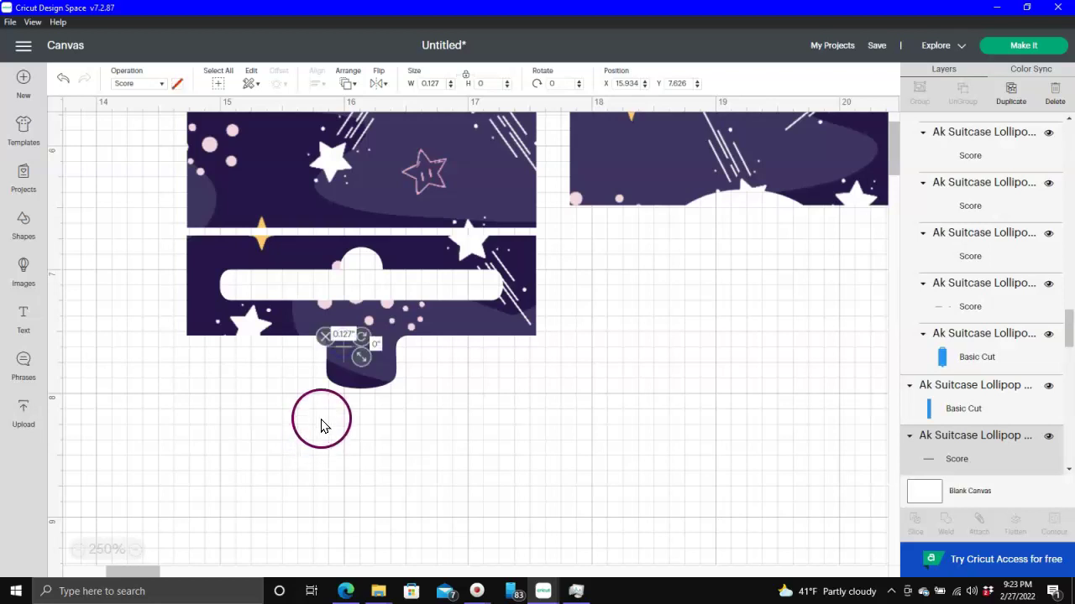
pyautogui.click(341, 353)
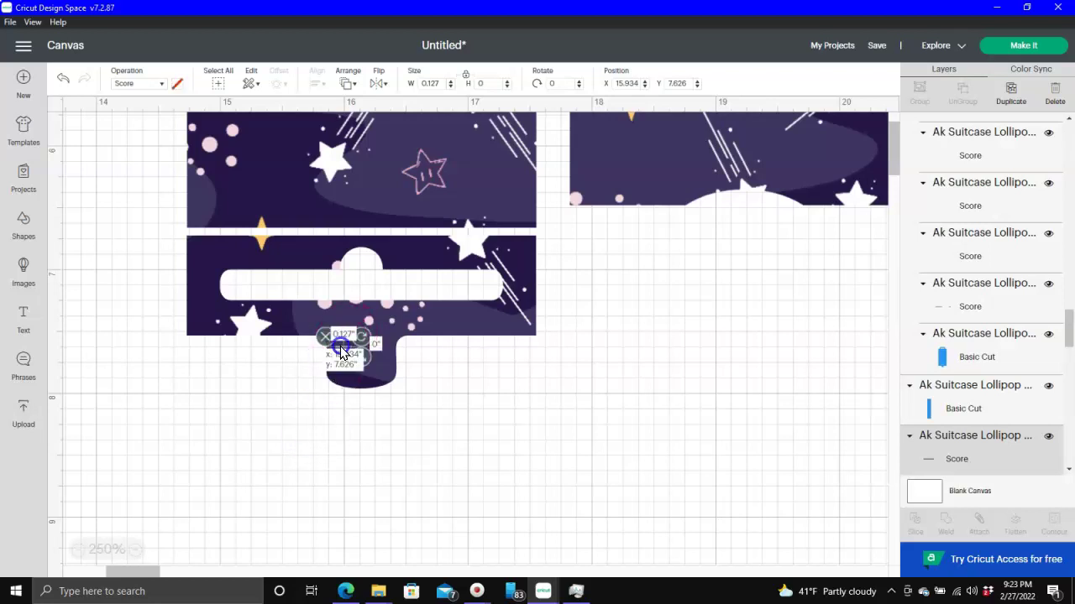
pyautogui.moveTo(341, 353); pyautogui.dragTo(460, 340)
# Step: Attach the tab's score line to the star-patterned bottom handle piece
pyautogui.keyDown('shift'); pyautogui.click(459, 321); pyautogui.keyUp('shift')
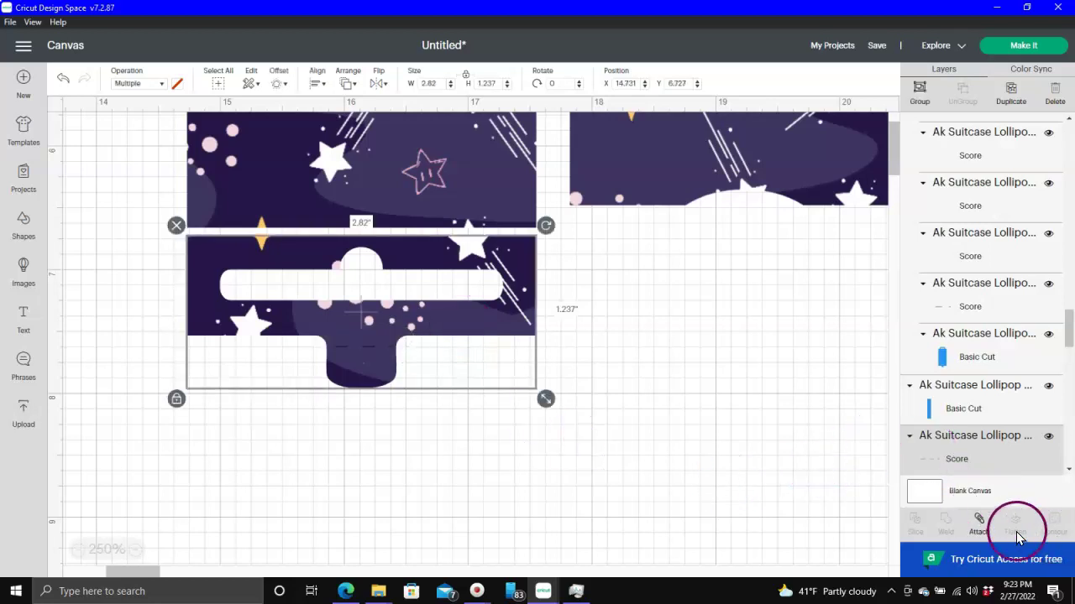
pyautogui.click(979, 524)
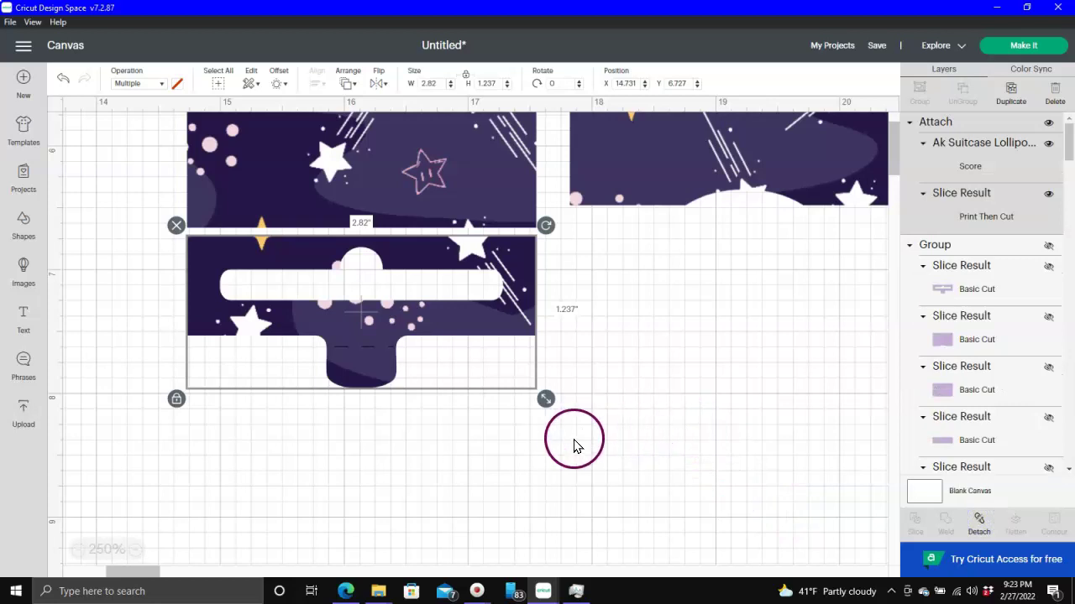
pyautogui.click(79, 554)
pyautogui.click(78, 554)
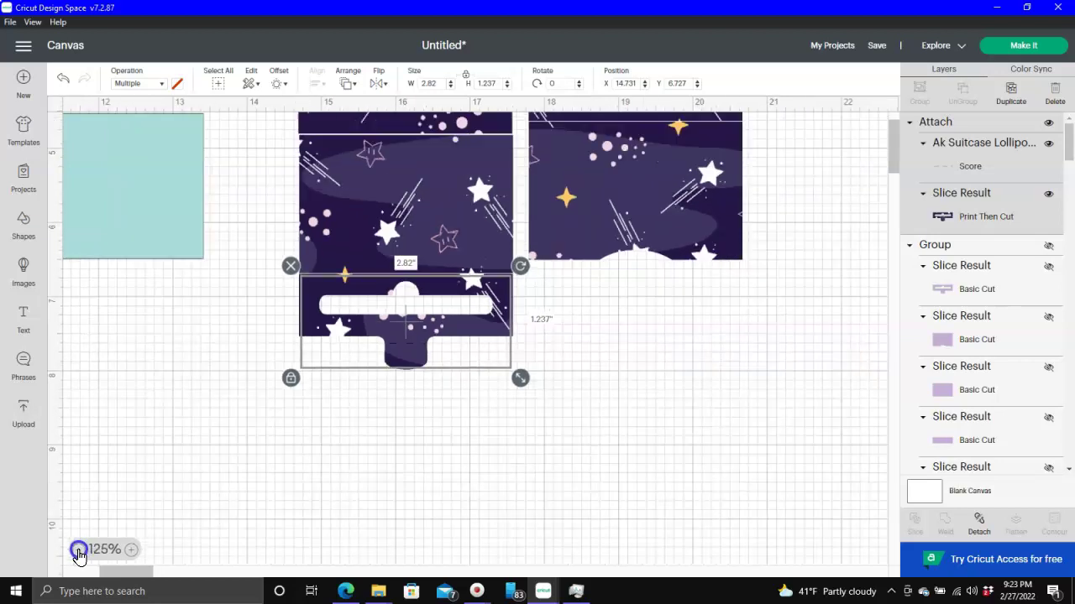
pyautogui.click(78, 555)
pyautogui.click(78, 554)
pyautogui.click(168, 546)
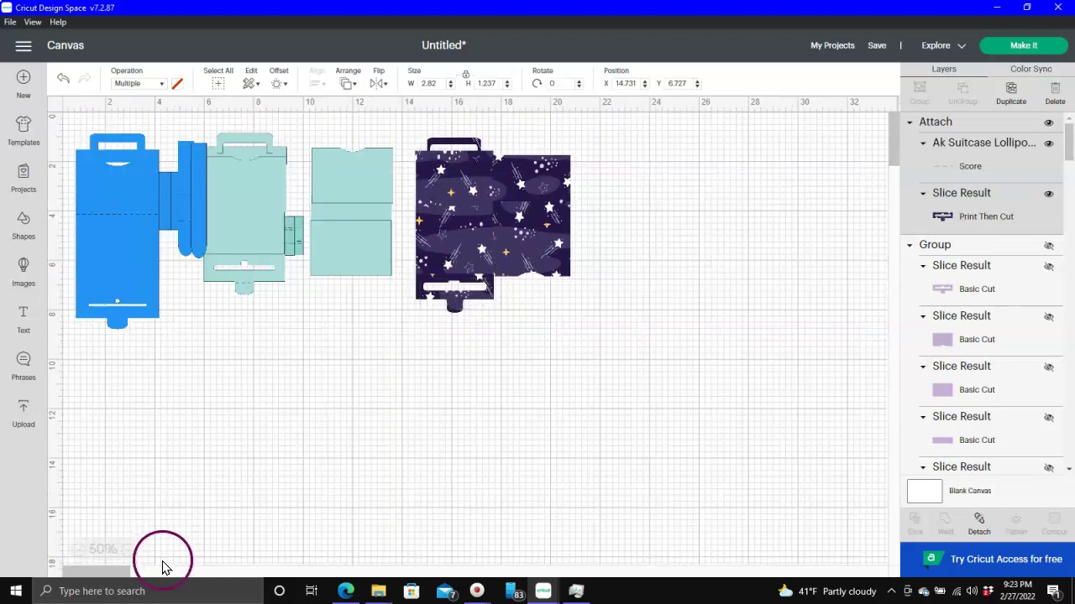
# Step: Move the star-patterned panel with the notched upper edge to the empty canvas area at about X 23.463, Y 2.259
pyautogui.click(127, 550)
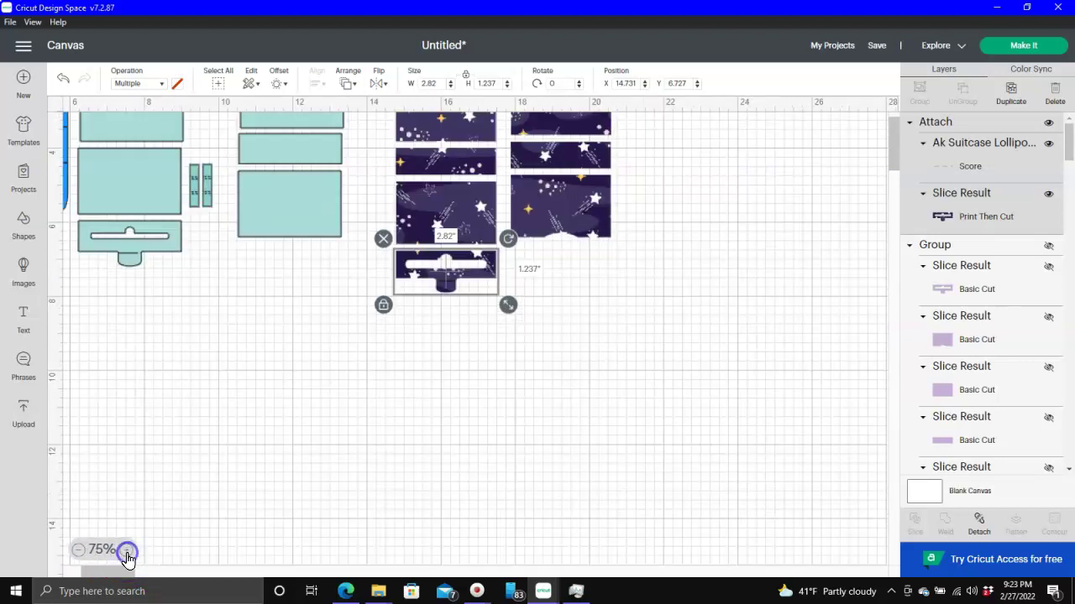
pyautogui.click(127, 550)
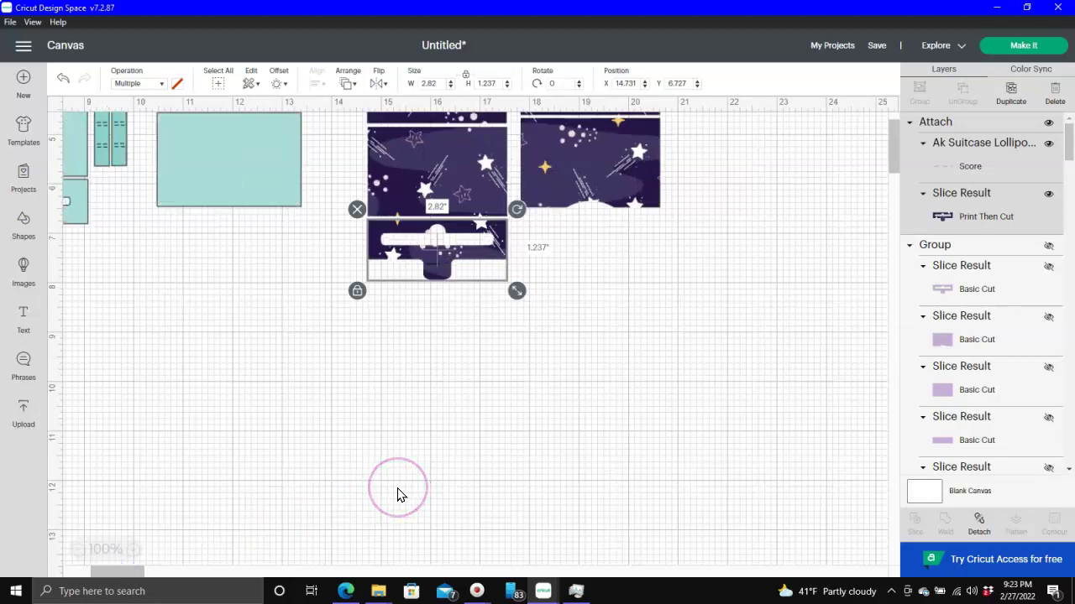
pyautogui.scroll(5, 411, 480)
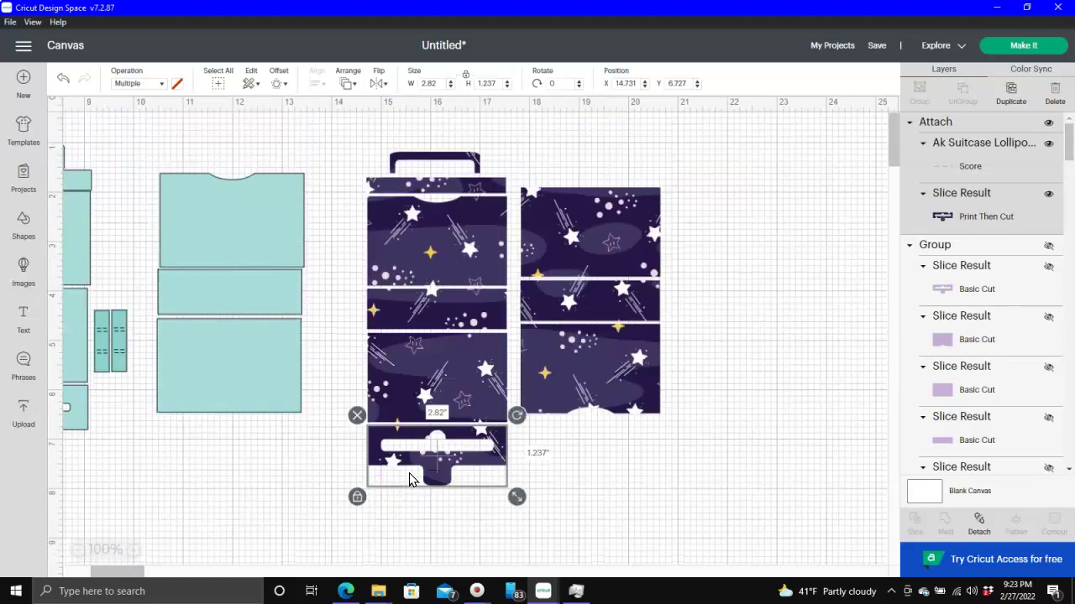
pyautogui.click(431, 245)
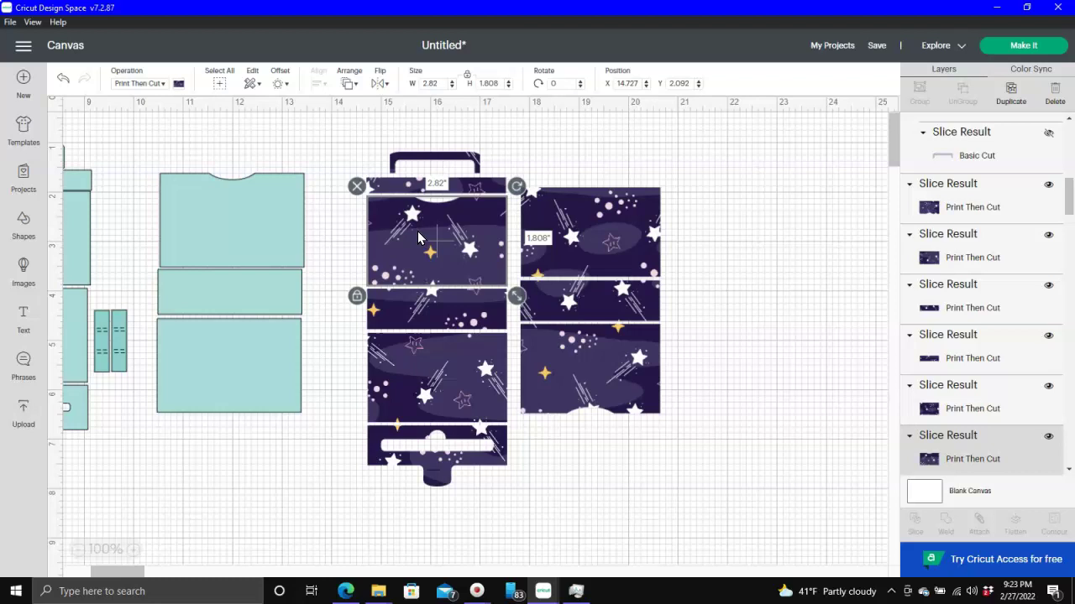
pyautogui.moveTo(417, 238); pyautogui.dragTo(761, 234)
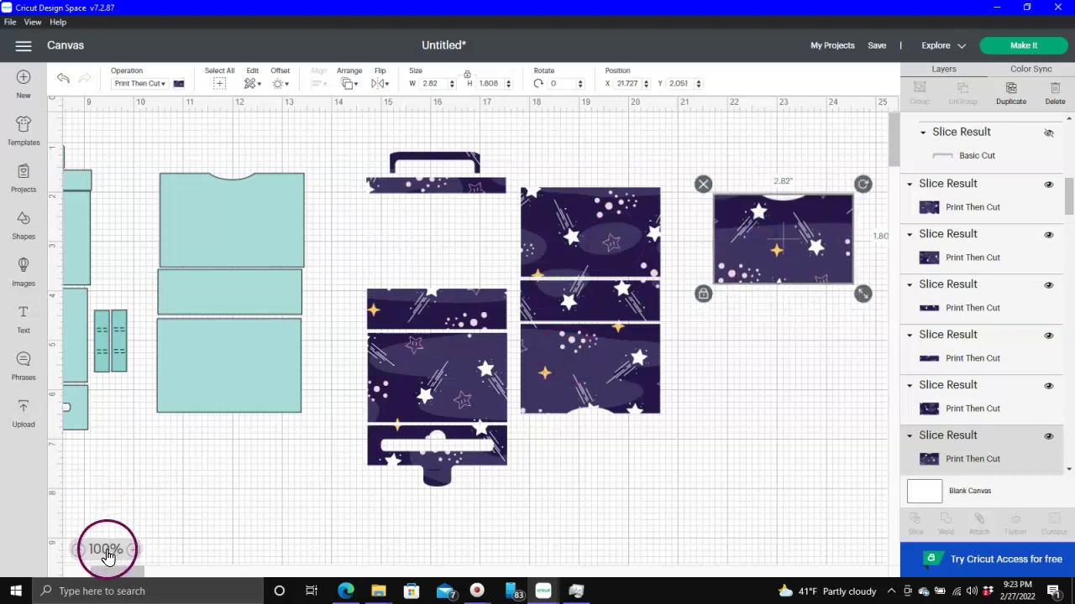
pyautogui.moveTo(114, 578); pyautogui.dragTo(134, 573)
pyautogui.click(565, 285)
pyautogui.moveTo(508, 254); pyautogui.dragTo(594, 263)
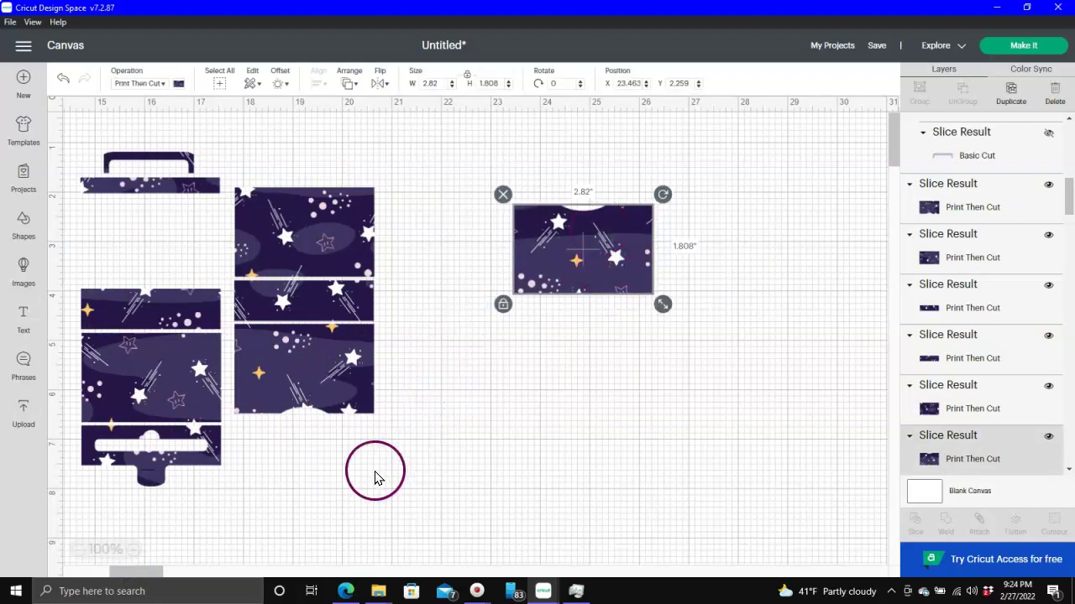
# Step: Start a new image upload and switch to the File Explorer window showing the Outer Space_Color_PNG Color folder
pyautogui.click(378, 592)
pyautogui.click(428, 440)
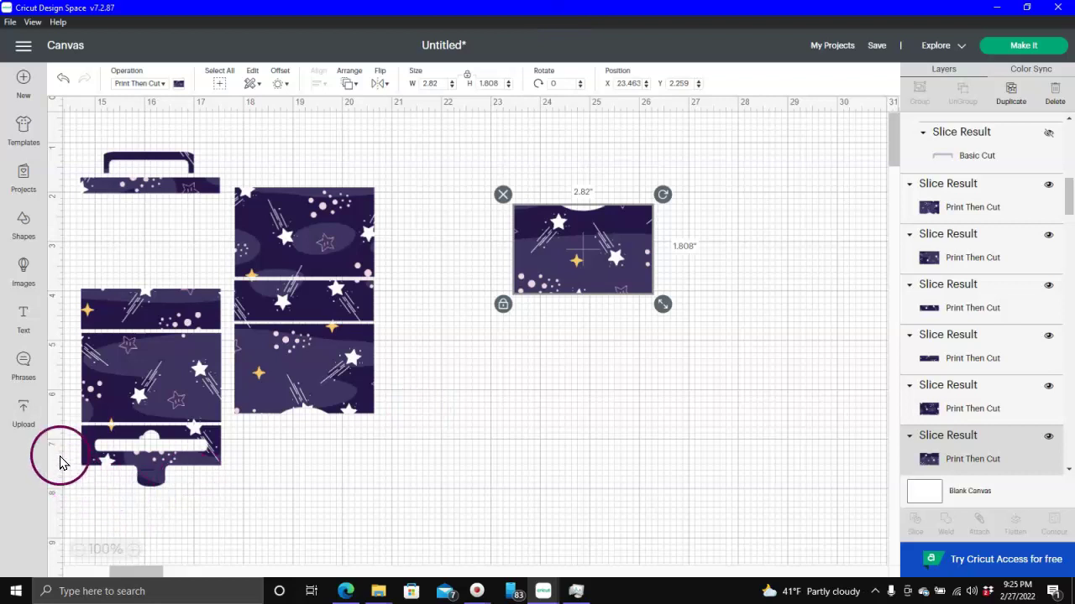
pyautogui.click(21, 407)
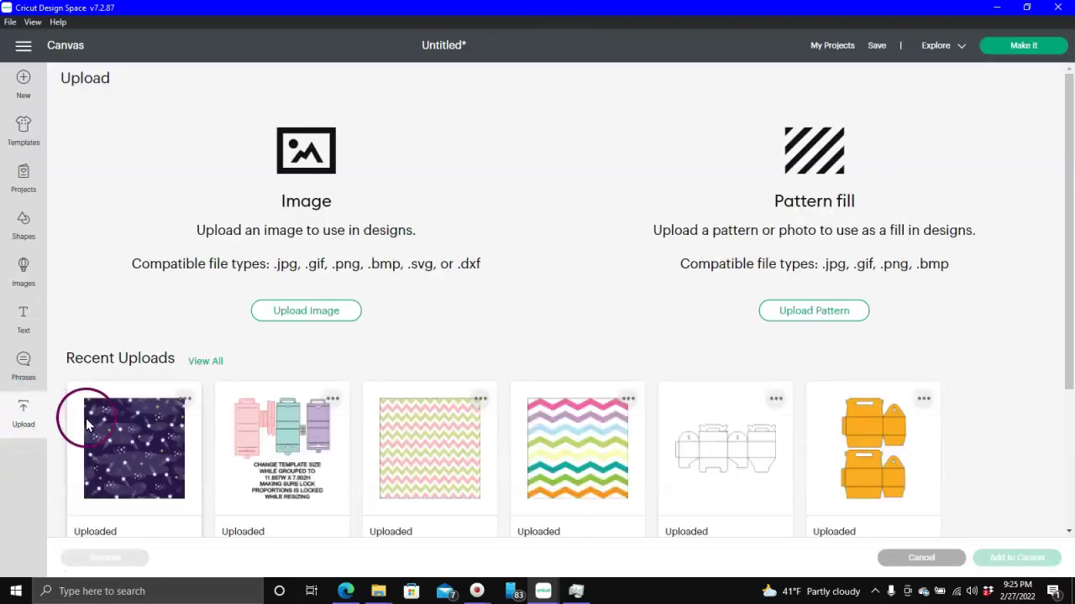
pyautogui.click(324, 315)
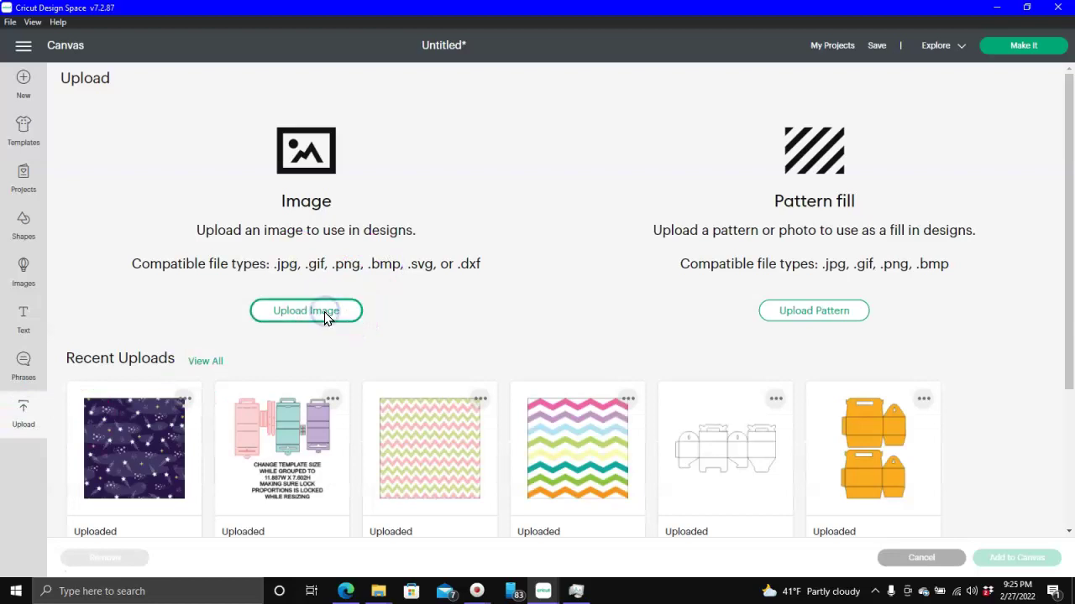
pyautogui.click(378, 595)
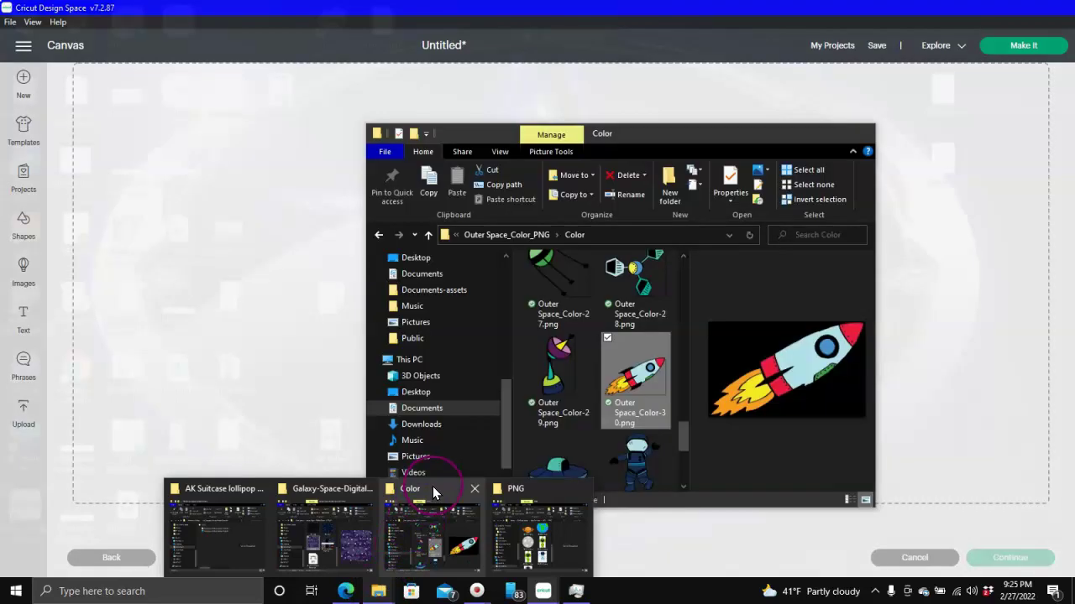
pyautogui.click(432, 486)
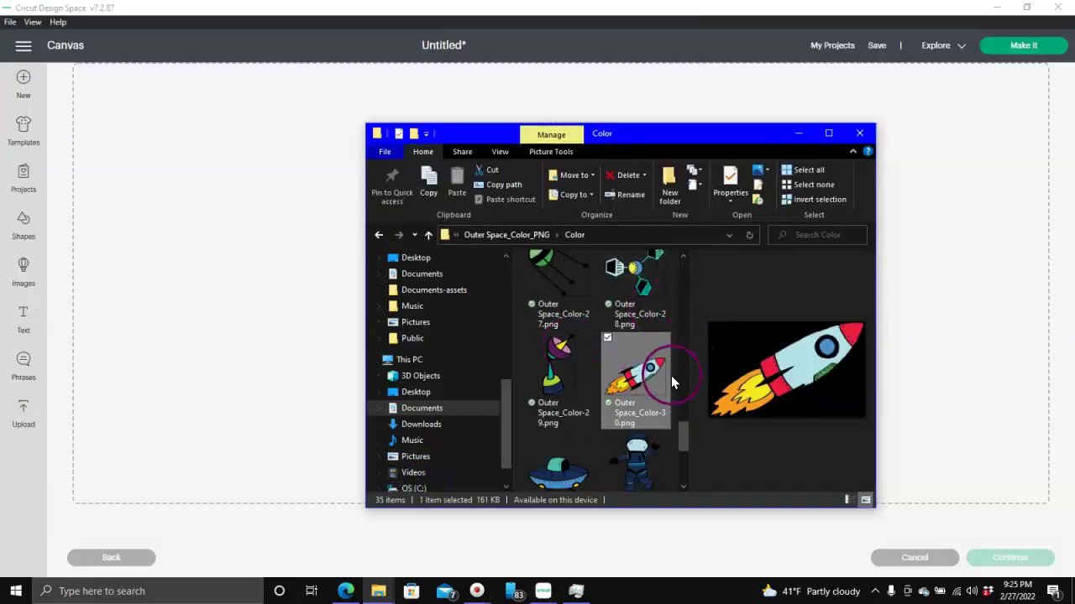
# Step: Examine the rocket image Outer Space_Color-30.png to identify its number in the set
pyautogui.click(622, 390)
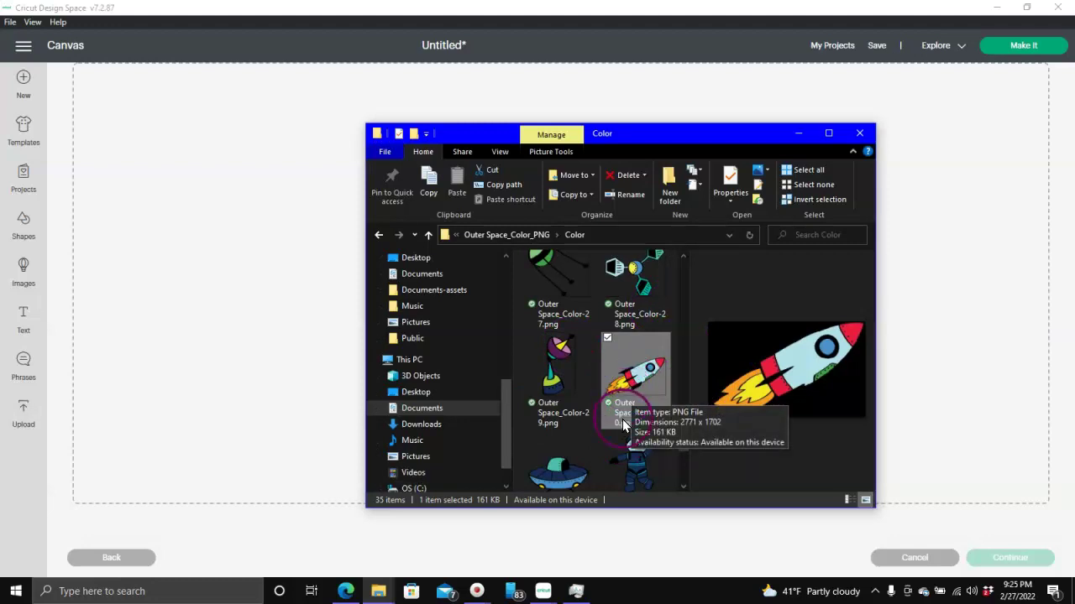
pyautogui.click(642, 376)
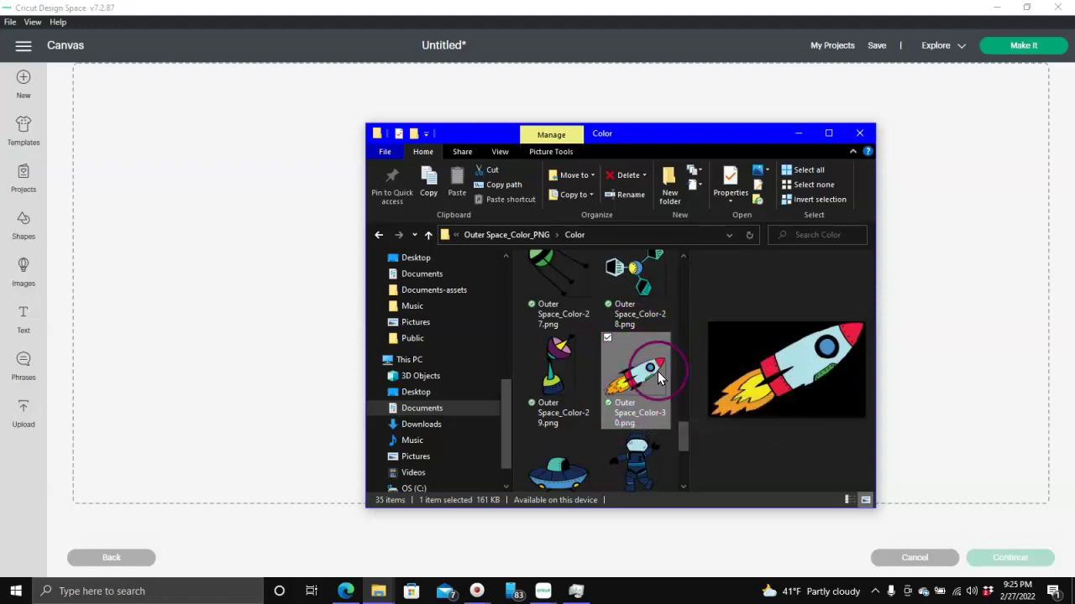
pyautogui.click(645, 377)
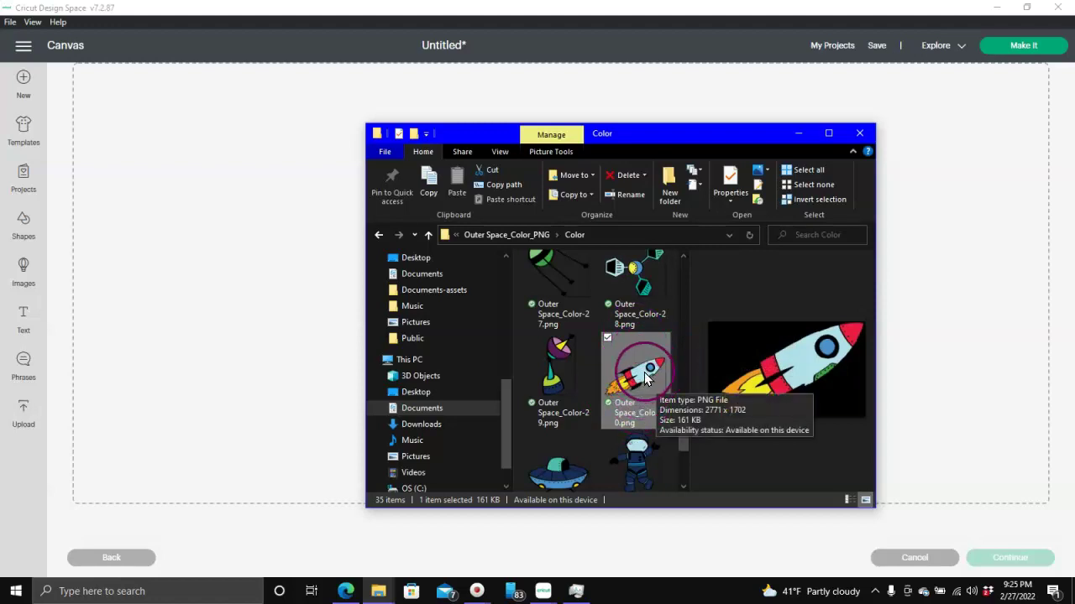
pyautogui.click(640, 361)
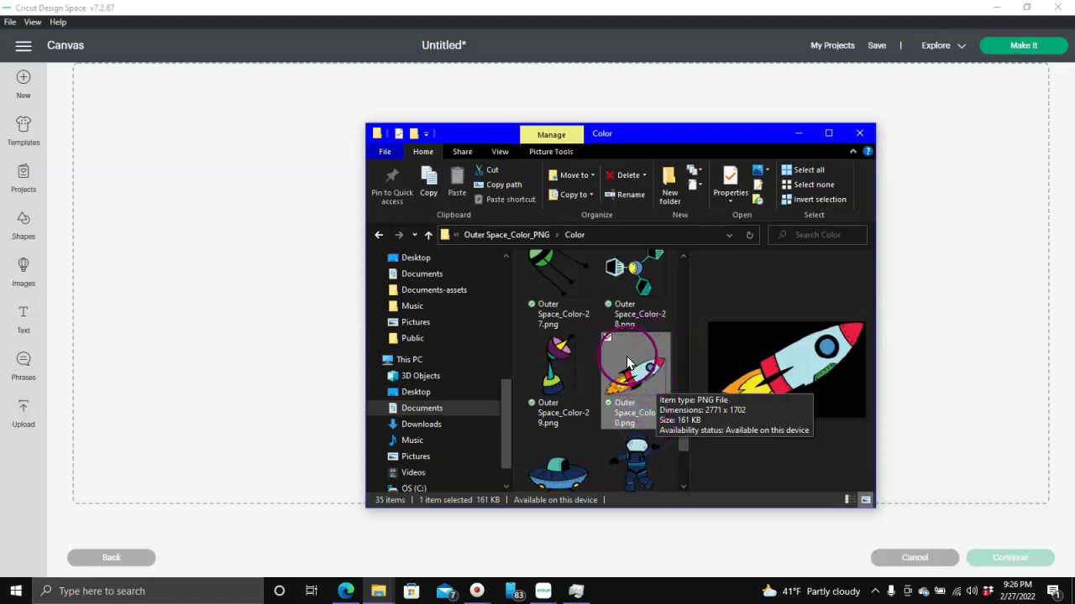
pyautogui.click(653, 391)
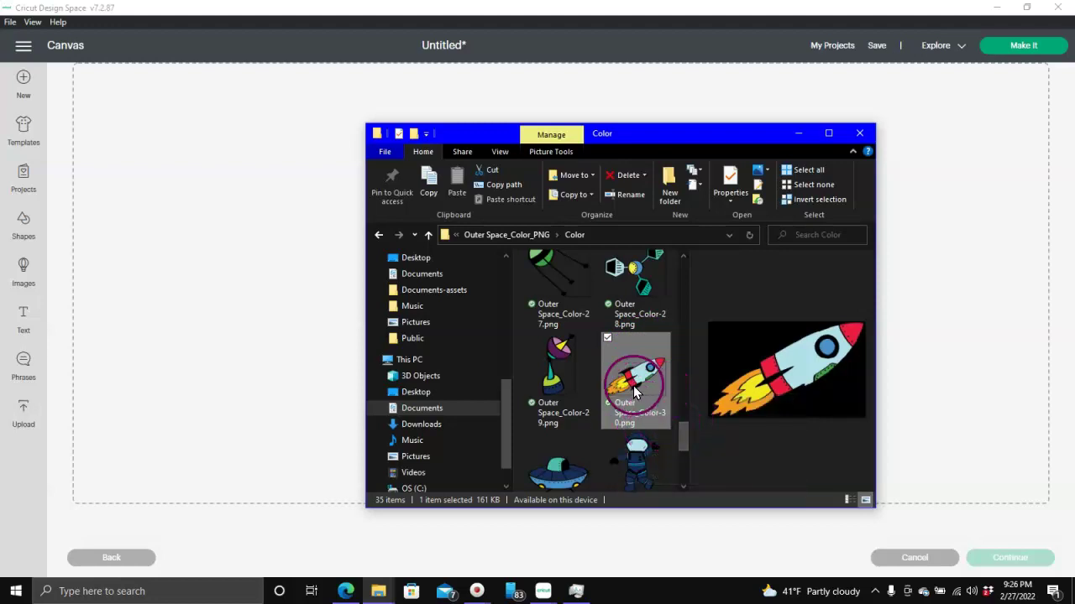
# Step: Open the Color folder inside Outer Space_Color_SVG of the Outer-Space-Color-Planet set
pyautogui.click(512, 235)
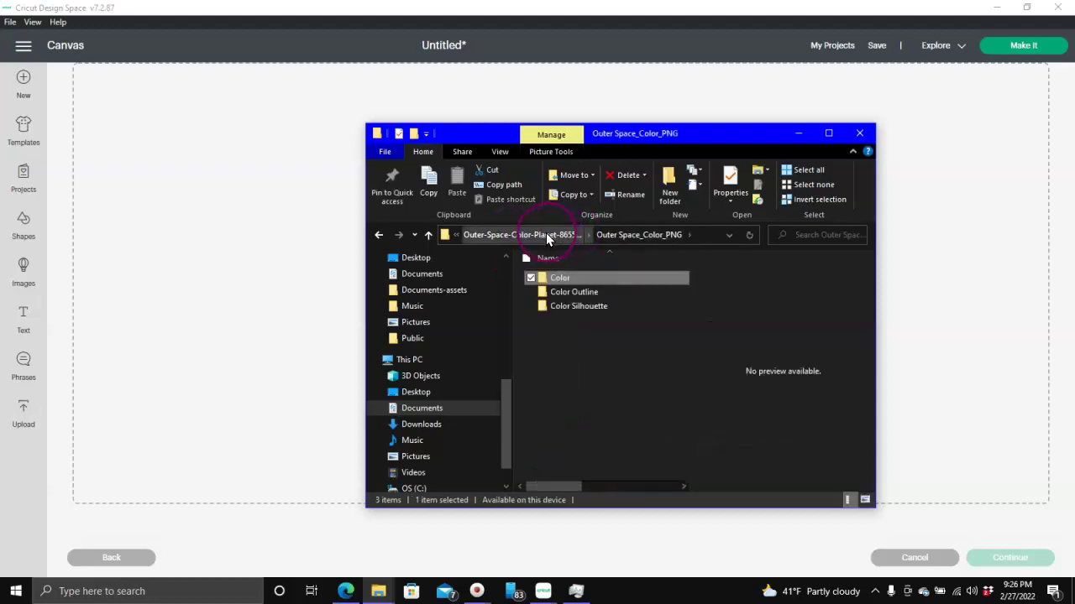
pyautogui.click(546, 234)
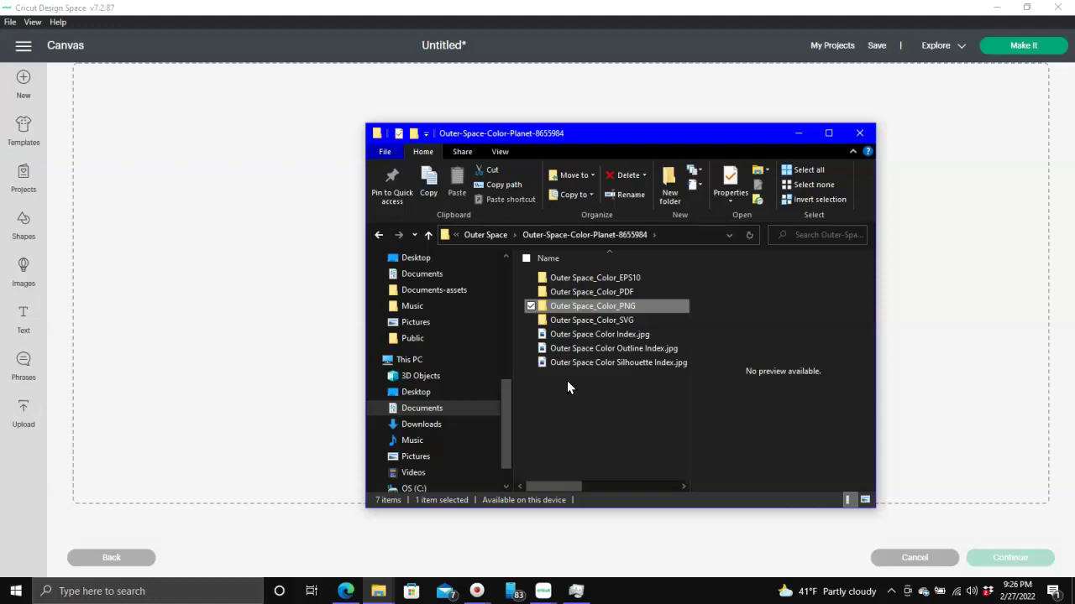
pyautogui.doubleClick(563, 322)
pyautogui.doubleClick(556, 282)
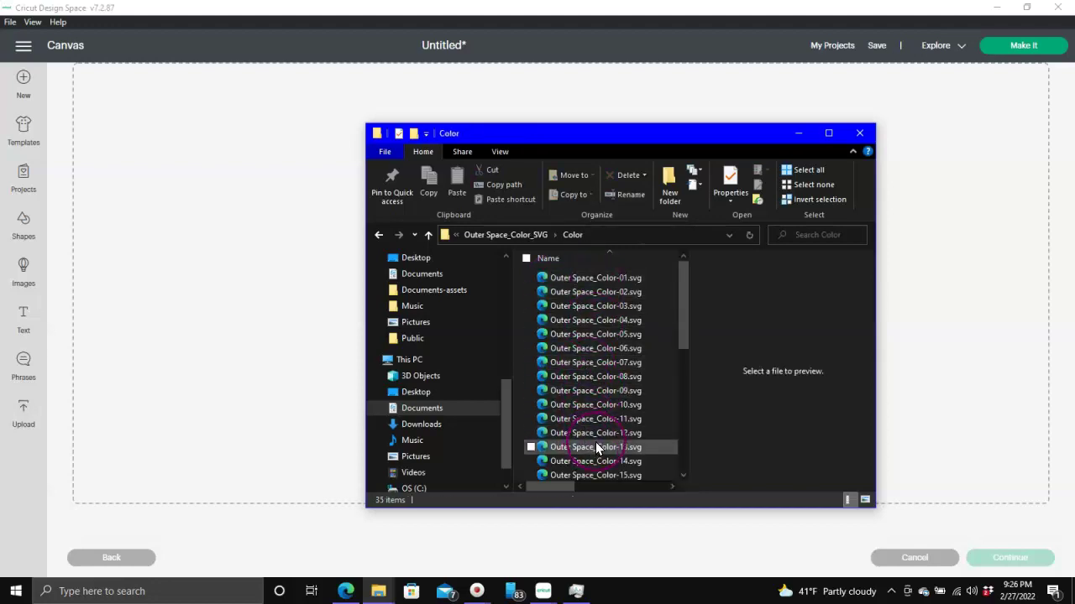
# Step: Add the rocket file Outer Space_Color-30.svg from the Color folder to the image upload
pyautogui.click(602, 334)
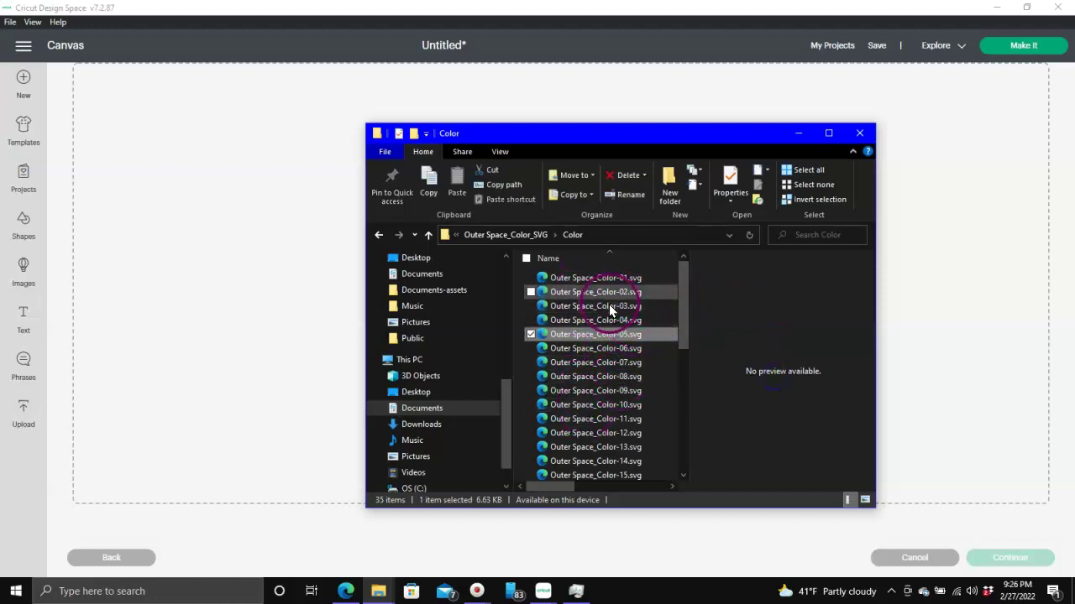
pyautogui.moveTo(682, 284); pyautogui.dragTo(676, 413)
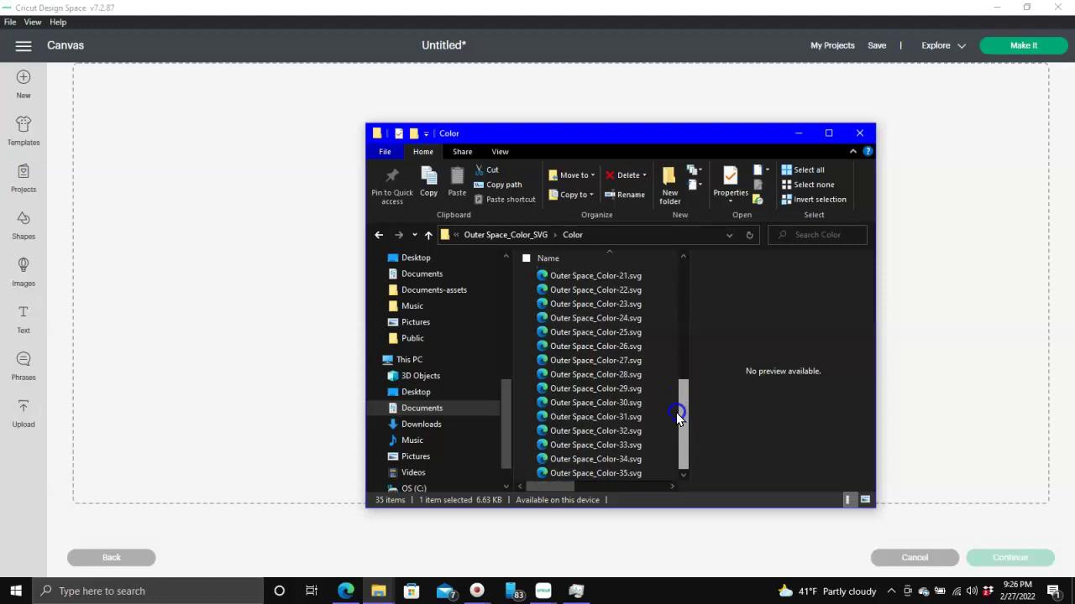
pyautogui.click(603, 402)
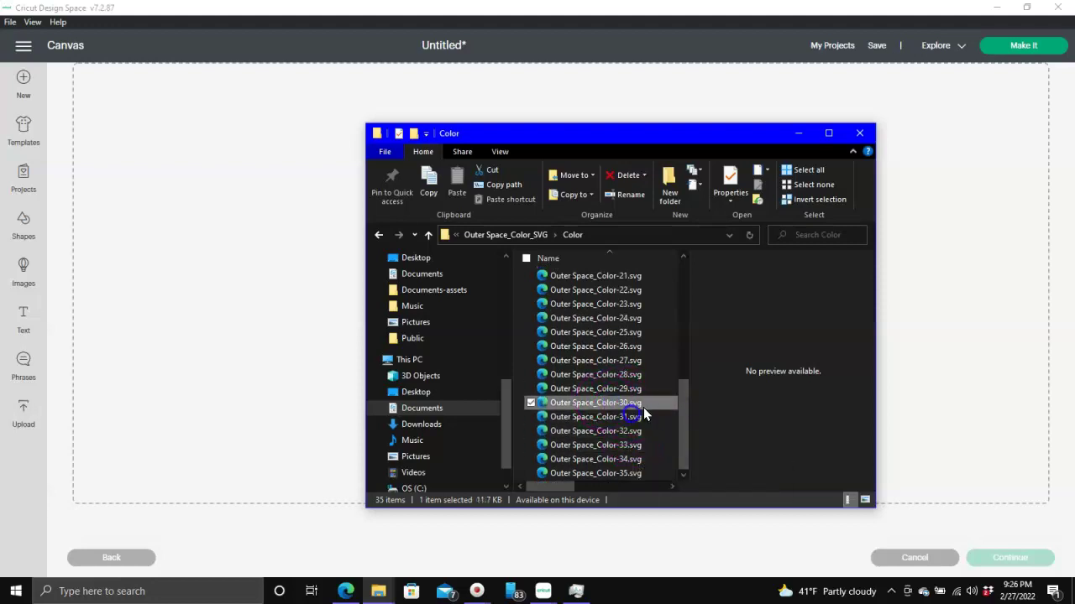
pyautogui.doubleClick(588, 404)
pyautogui.moveTo(587, 404); pyautogui.dragTo(193, 184)
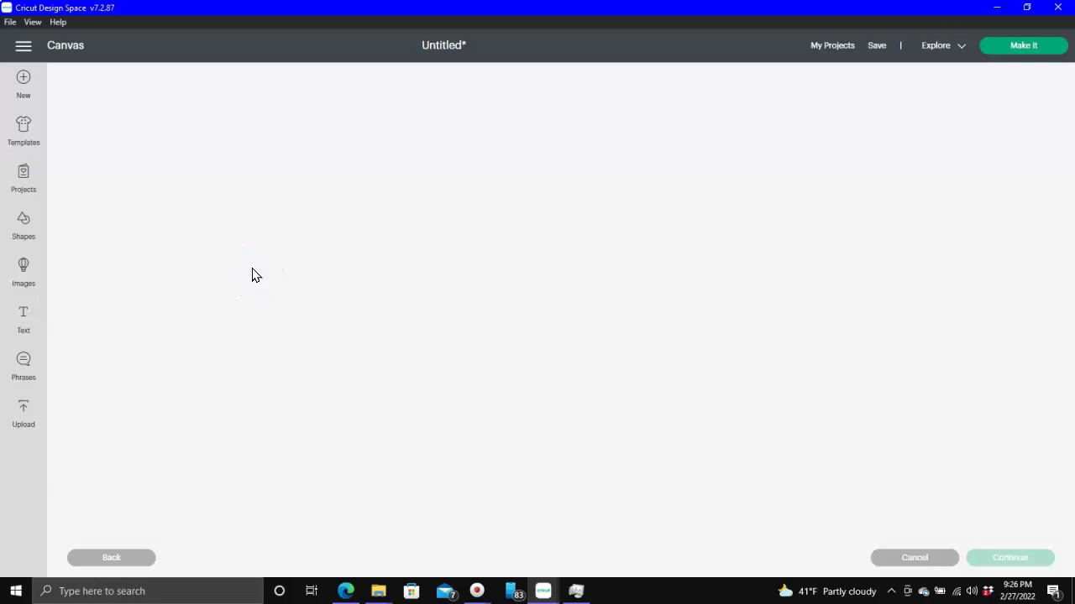
pyautogui.click(224, 367)
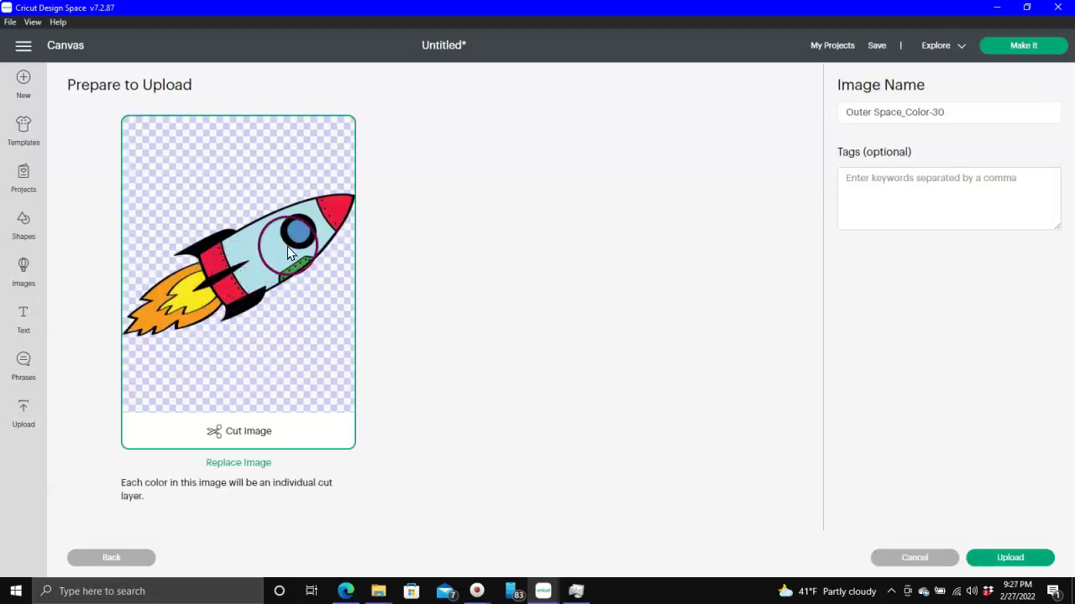
# Step: Tag the rocket image with "rocket, space" and upload it
pyautogui.click(873, 176)
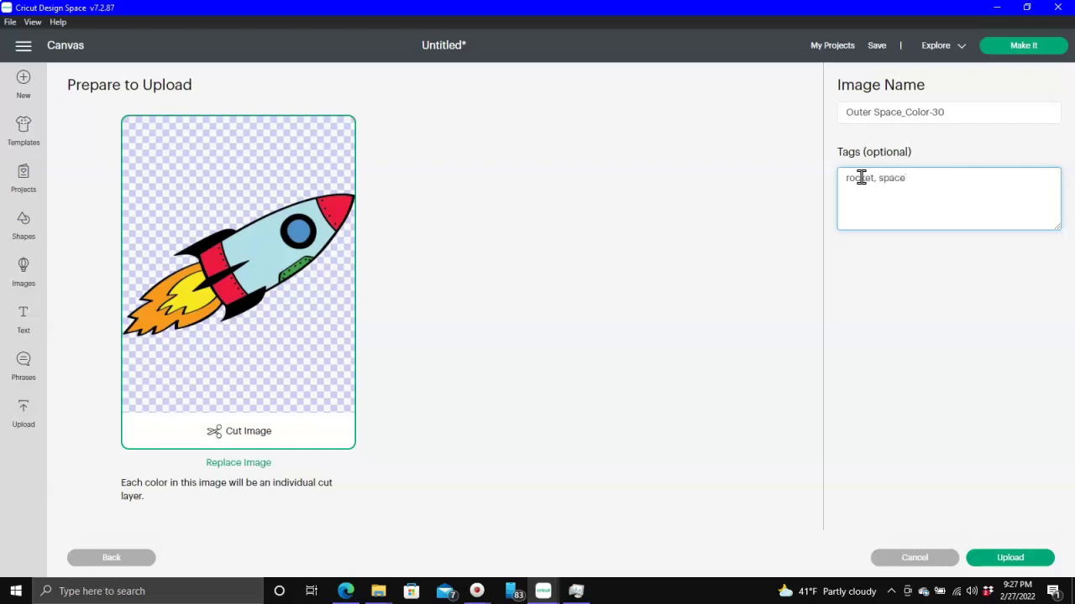
pyautogui.click(938, 177)
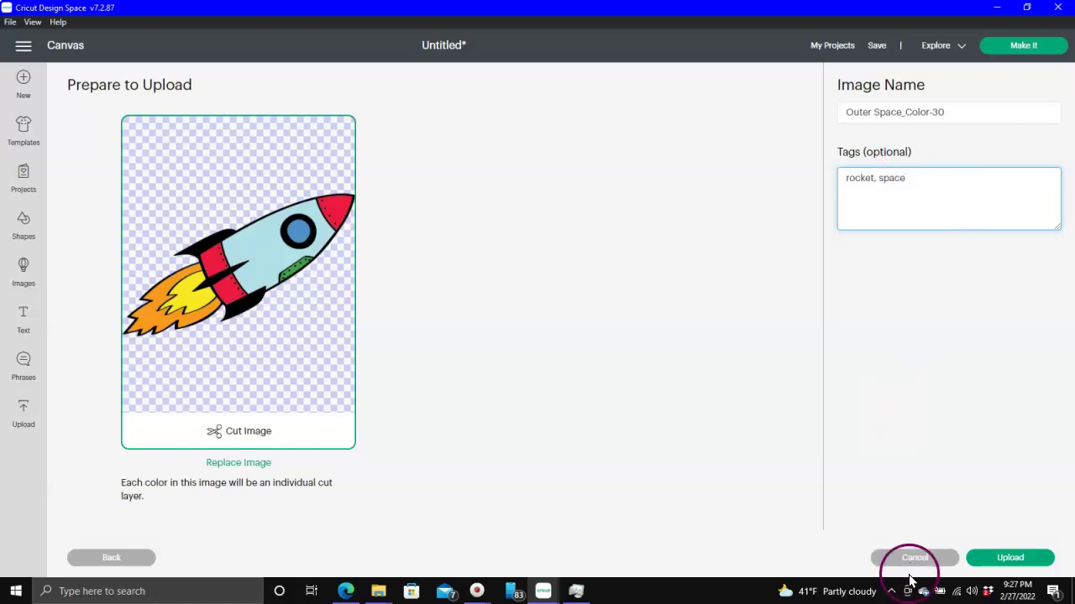
pyautogui.click(1010, 560)
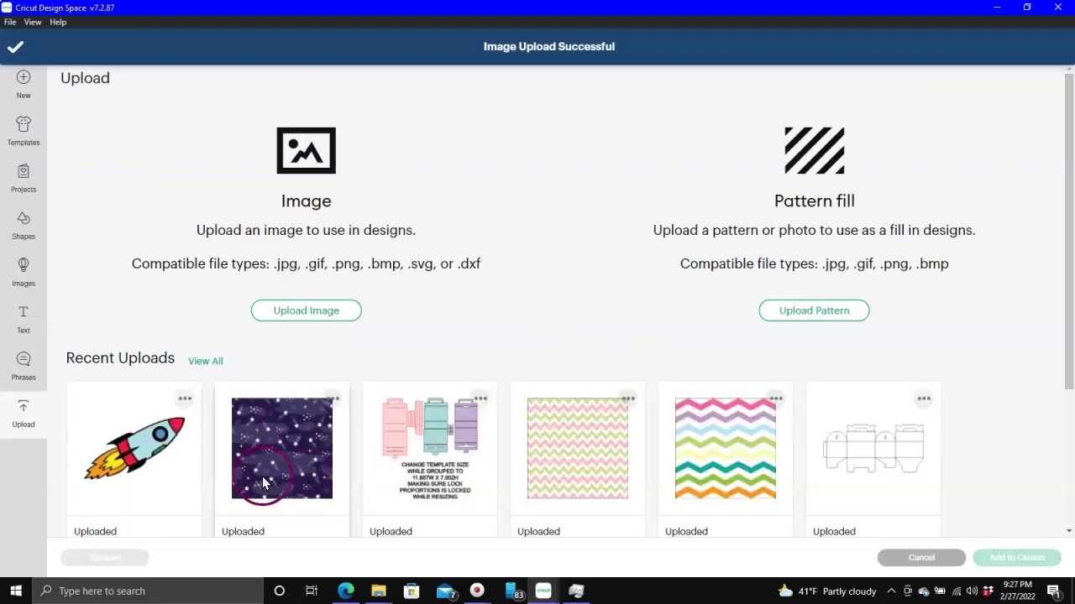
# Step: Insert the newly uploaded rocket image onto the canvas
pyautogui.click(134, 449)
pyautogui.click(1012, 558)
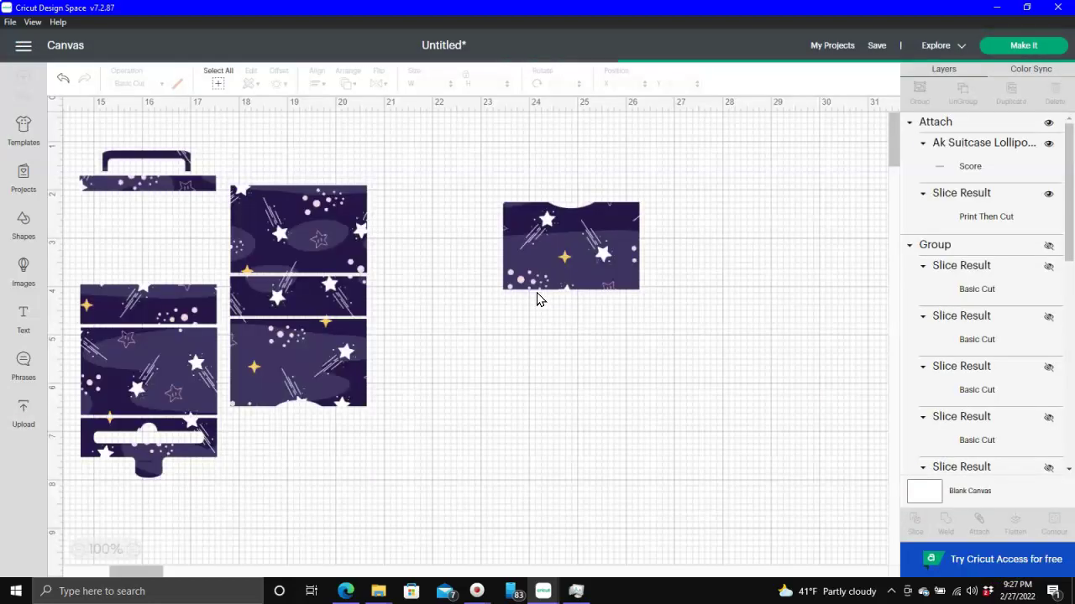
pyautogui.click(525, 305)
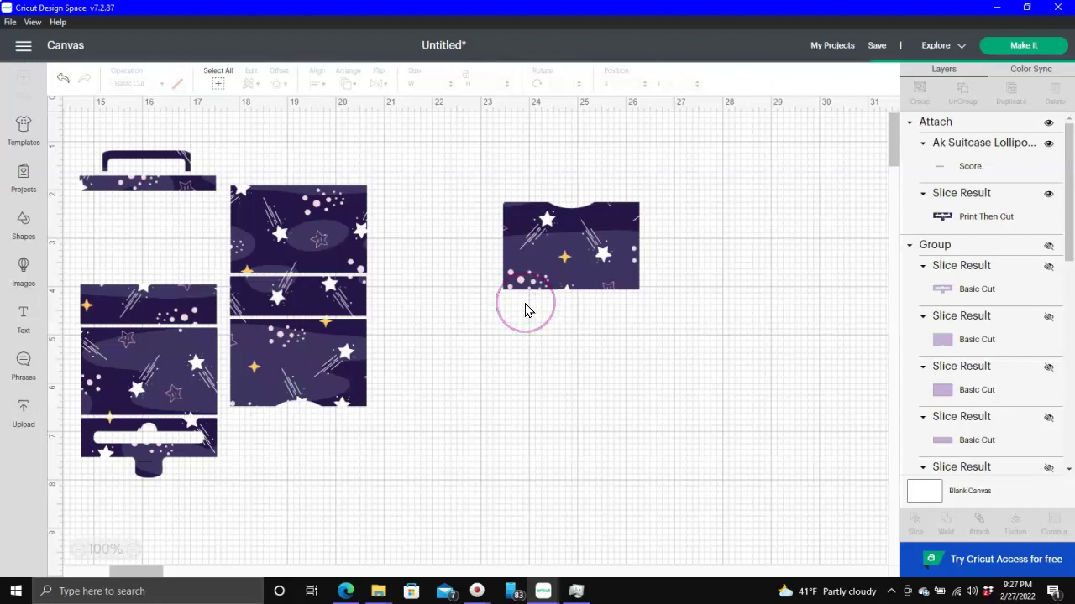
# Step: Shrink the rocket to about 2.265 by 1.392 inches and place it over the separated star-patterned panel
pyautogui.moveTo(398, 251); pyautogui.dragTo(540, 302)
pyautogui.moveTo(689, 483); pyautogui.dragTo(352, 271)
pyautogui.moveTo(304, 229); pyautogui.dragTo(572, 280)
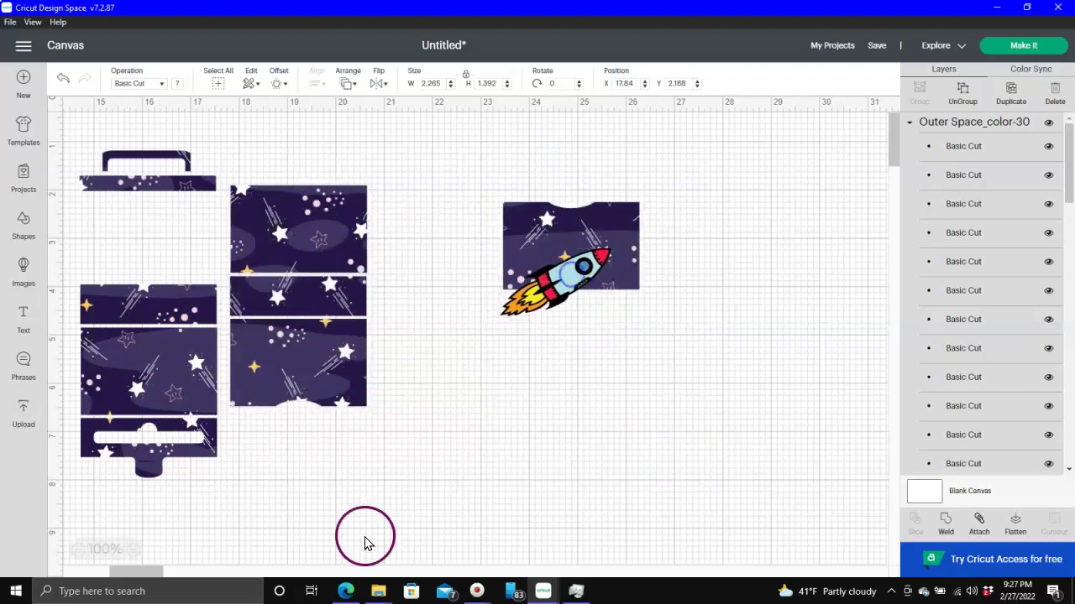
# Step: Move the two short blue strips together over to the star-patterned panels, at about X 18.46, Y 1.358
pyautogui.click(130, 573)
pyautogui.moveTo(130, 574); pyautogui.dragTo(92, 570)
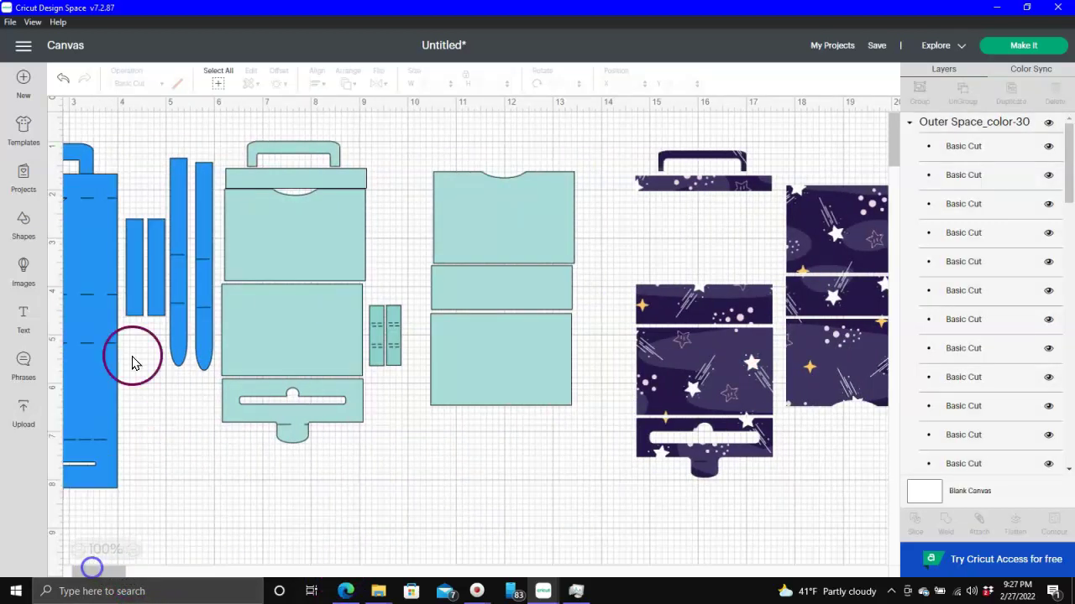
pyautogui.click(132, 238)
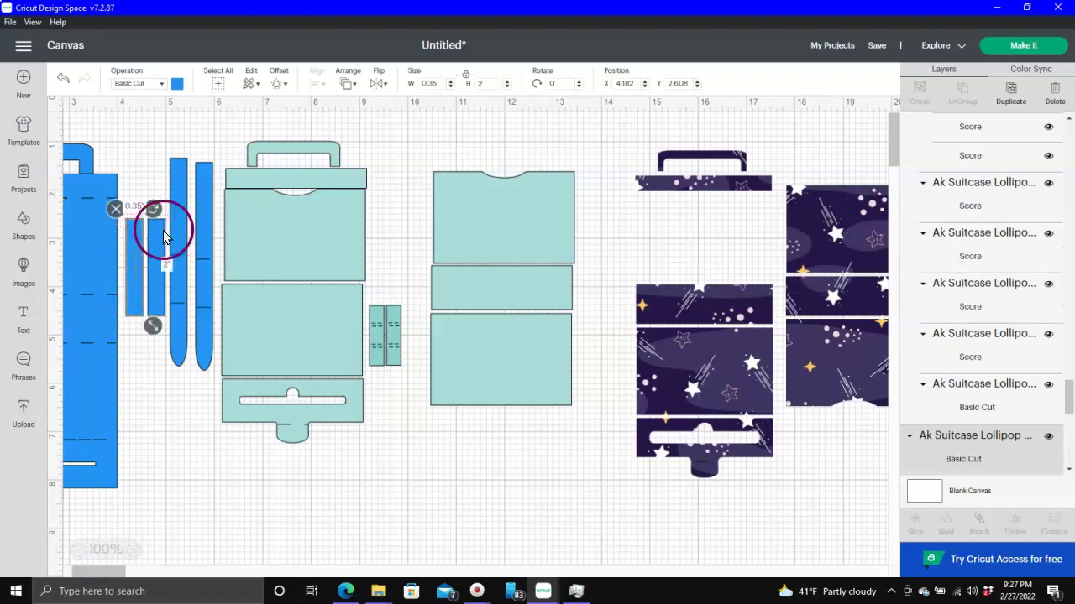
pyautogui.keyDown('shift'); pyautogui.click(154, 238); pyautogui.keyUp('shift')
pyautogui.moveTo(145, 256); pyautogui.dragTo(810, 210)
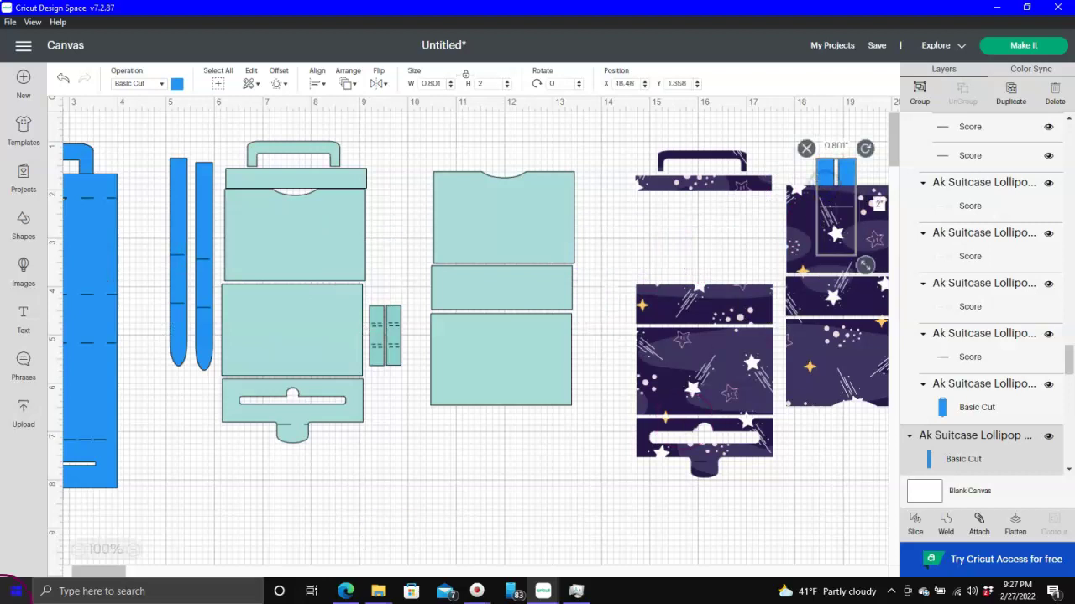
# Step: Move the two short blue strips together to the free area beside the rocket panel, at about X 26.766, Y 2.233
pyautogui.moveTo(109, 570); pyautogui.dragTo(144, 559)
pyautogui.click(328, 125)
pyautogui.click(257, 181)
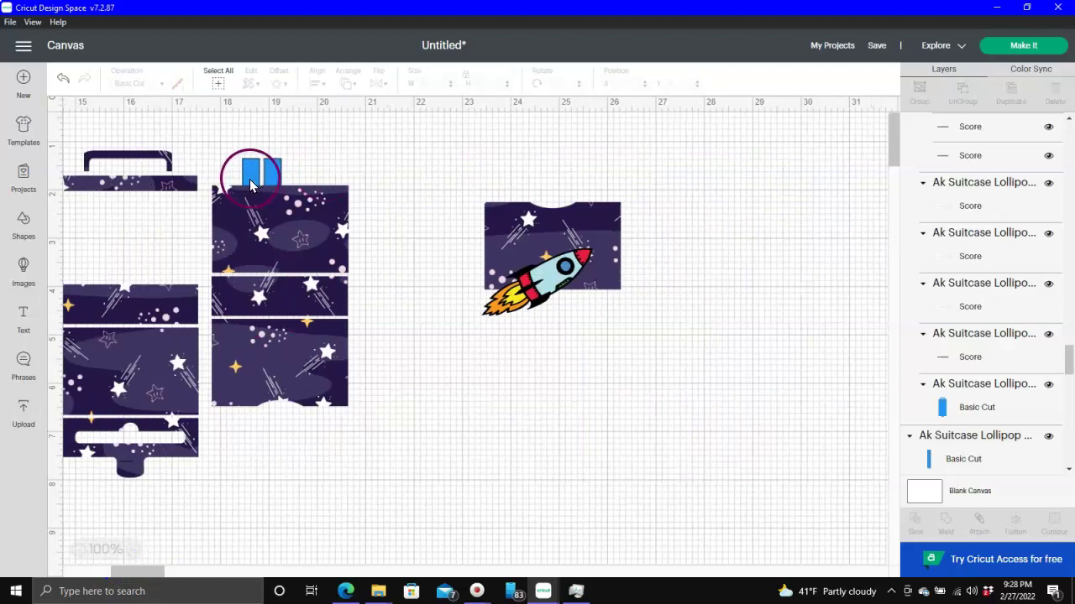
pyautogui.click(279, 181)
pyautogui.moveTo(256, 183); pyautogui.dragTo(653, 223)
pyautogui.moveTo(144, 568)
pyautogui.mouseDown()
pyautogui.moveTo(120, 571)
pyautogui.moveTo(132, 561)
pyautogui.mouseUp()
pyautogui.click(132, 551)
pyautogui.click(132, 551)
pyautogui.click(132, 552)
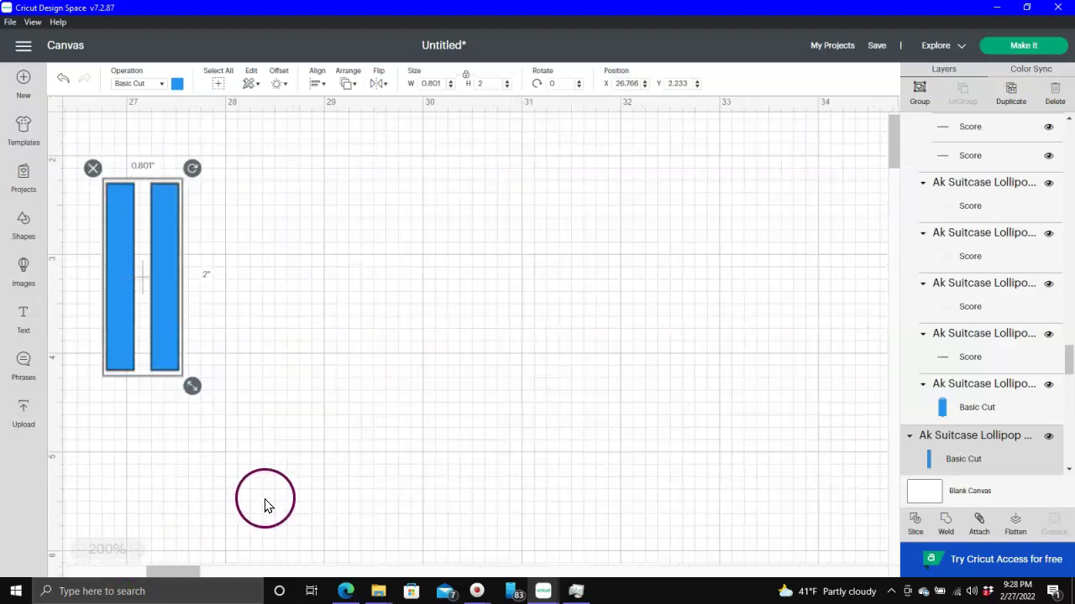
# Step: Move the rocket off the star-patterned panel to the empty area below it, at about X 23.423, Y 4.41
pyautogui.click(149, 576)
pyautogui.click(189, 577)
pyautogui.click(188, 579)
pyautogui.click(176, 577)
pyautogui.moveTo(175, 578)
pyautogui.mouseDown()
pyautogui.moveTo(190, 578)
pyautogui.moveTo(115, 576)
pyautogui.moveTo(163, 574)
pyautogui.mouseUp()
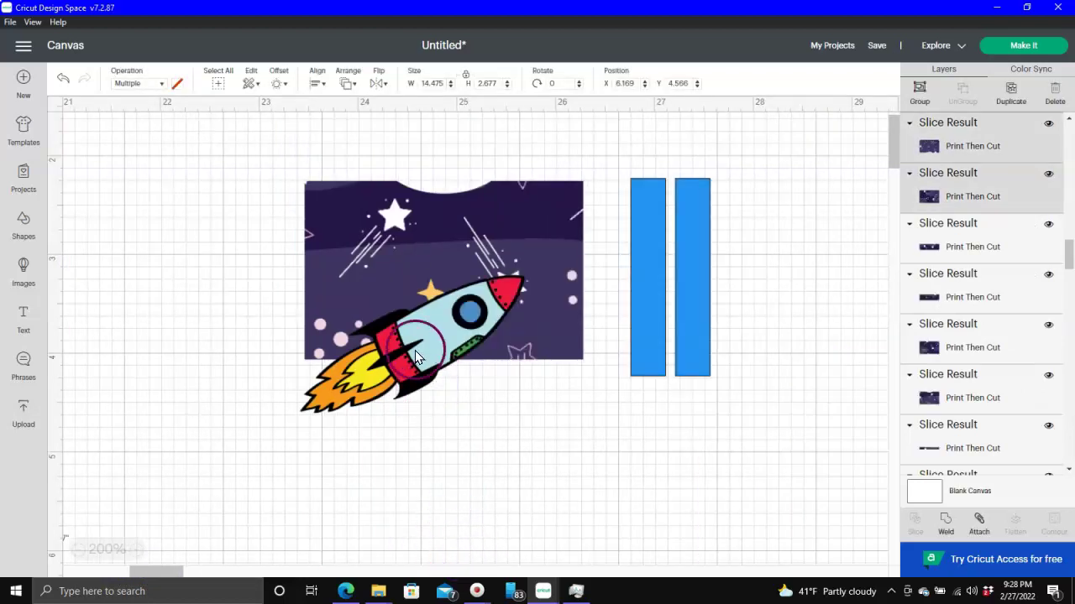
pyautogui.moveTo(418, 346); pyautogui.dragTo(421, 456)
# Step: Lay one short blue strip over the left side of the star-patterned panel and bring it to the front
pyautogui.click(638, 252)
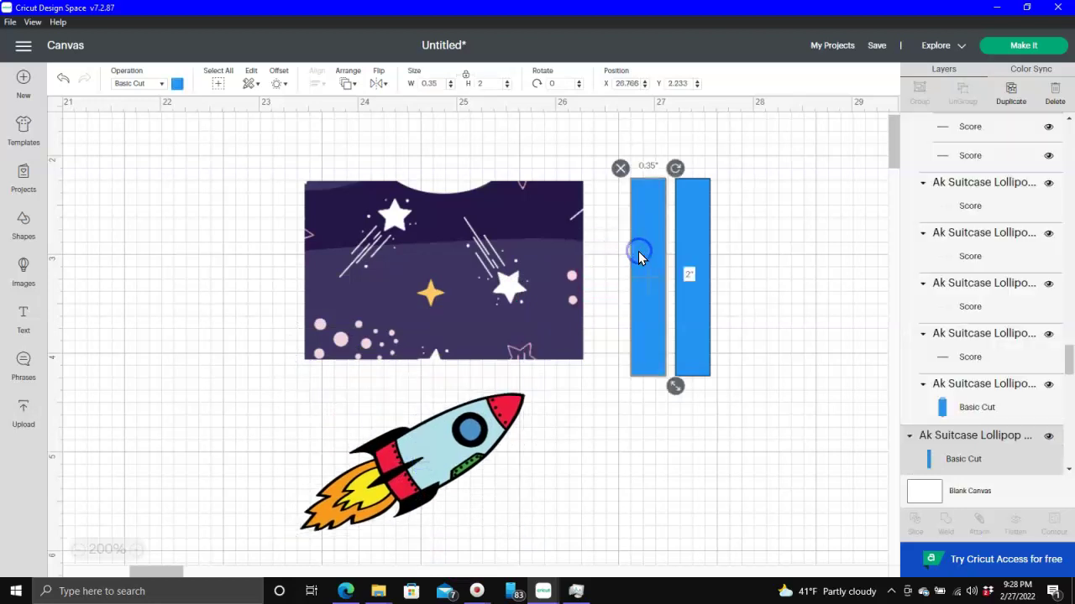
pyautogui.moveTo(638, 252); pyautogui.dragTo(315, 220)
pyautogui.rightClick(329, 147)
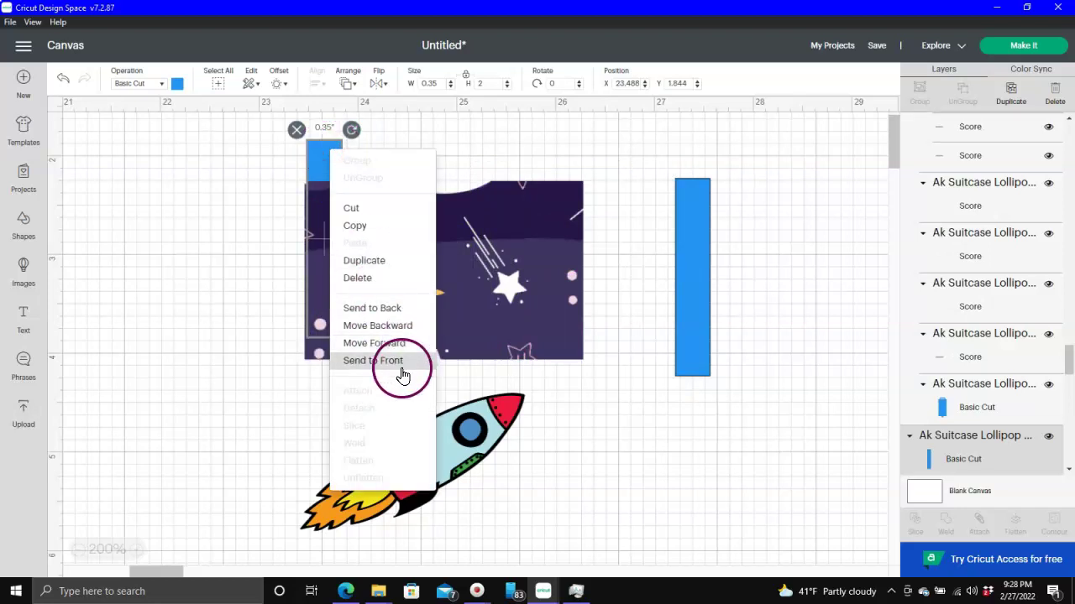
pyautogui.click(382, 368)
pyautogui.moveTo(329, 178); pyautogui.dragTo(331, 221)
pyautogui.click(321, 189)
# Step: Align the blue strip with the top and left edges of the star-patterned panel and group the two
pyautogui.moveTo(269, 173); pyautogui.dragTo(389, 217)
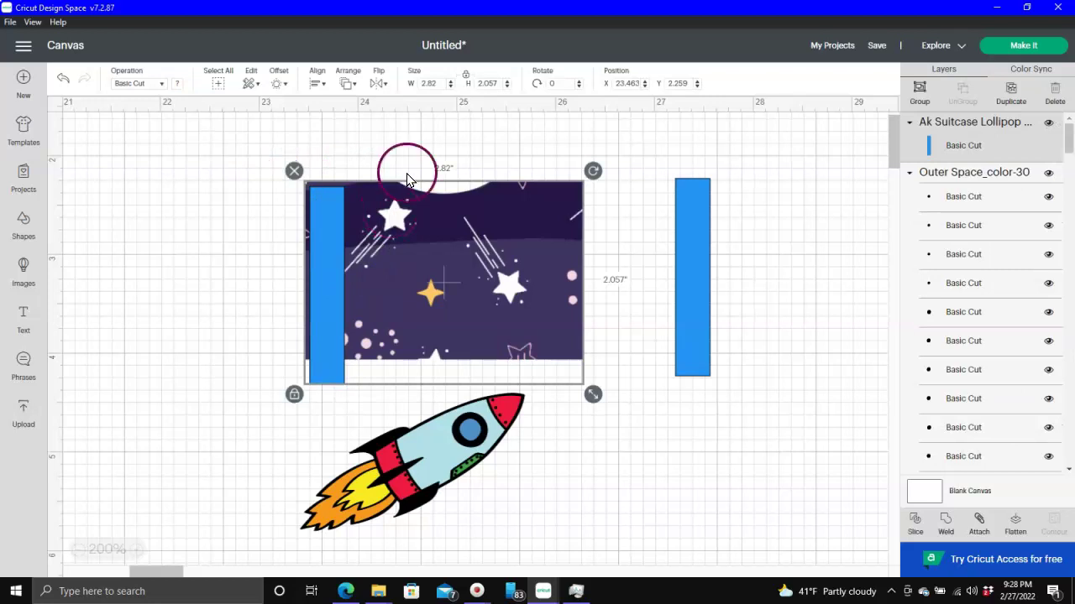
pyautogui.click(317, 88)
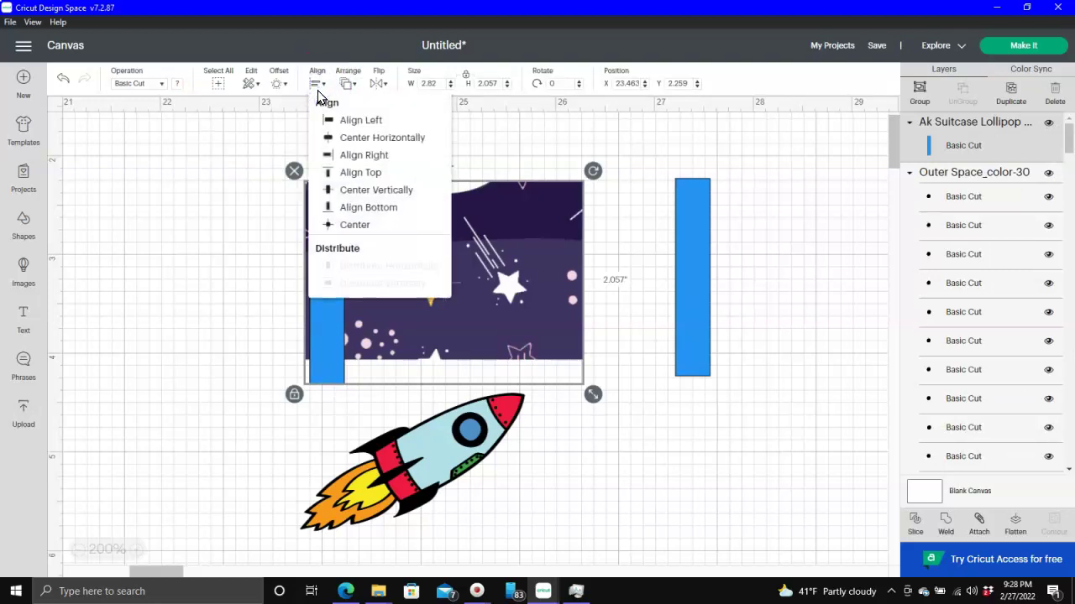
pyautogui.click(340, 175)
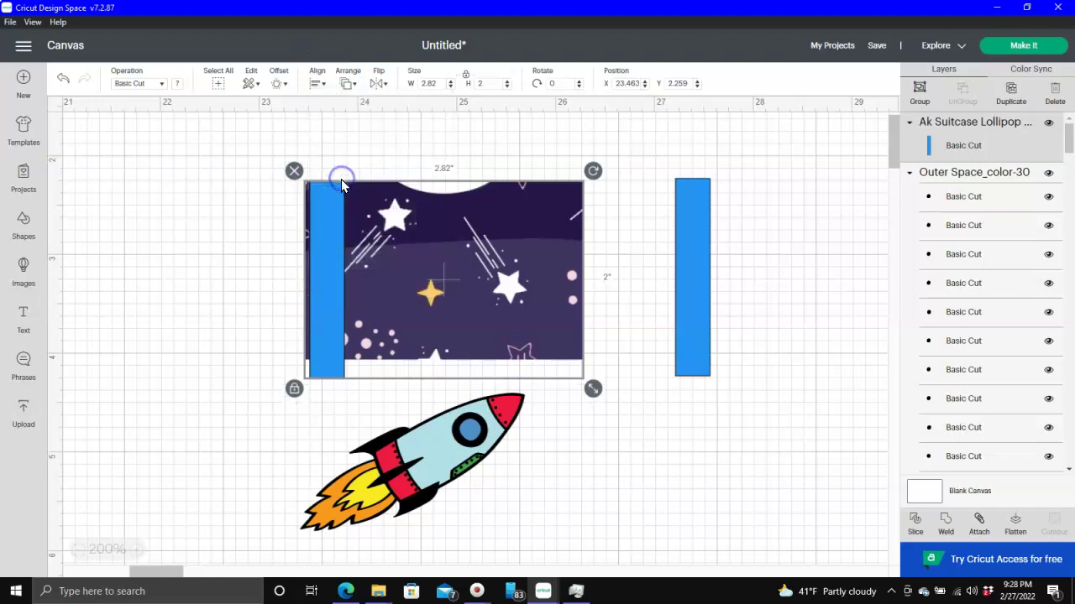
pyautogui.click(311, 87)
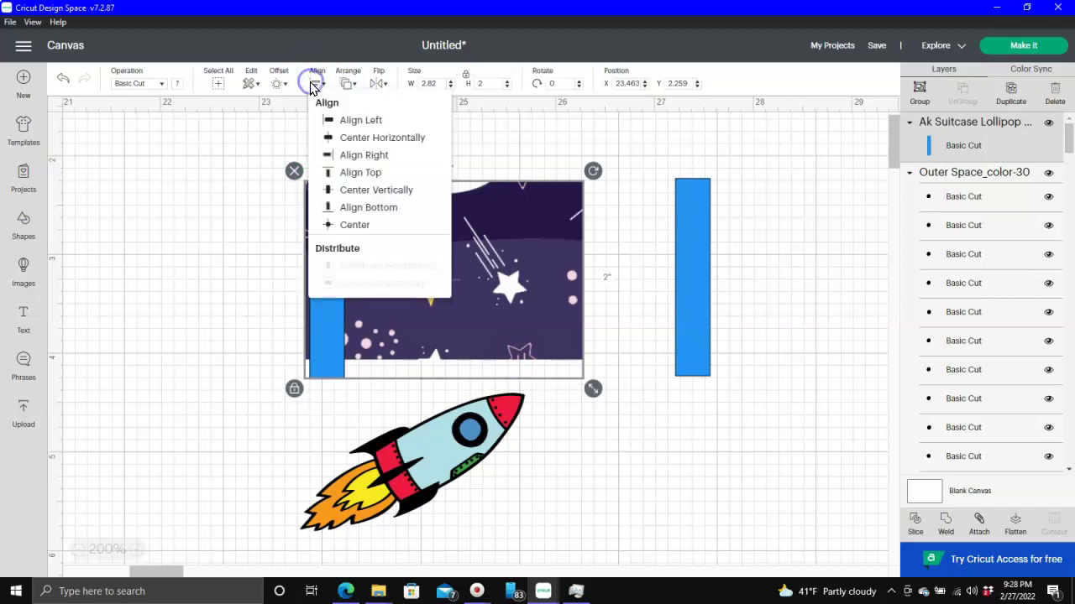
pyautogui.click(374, 123)
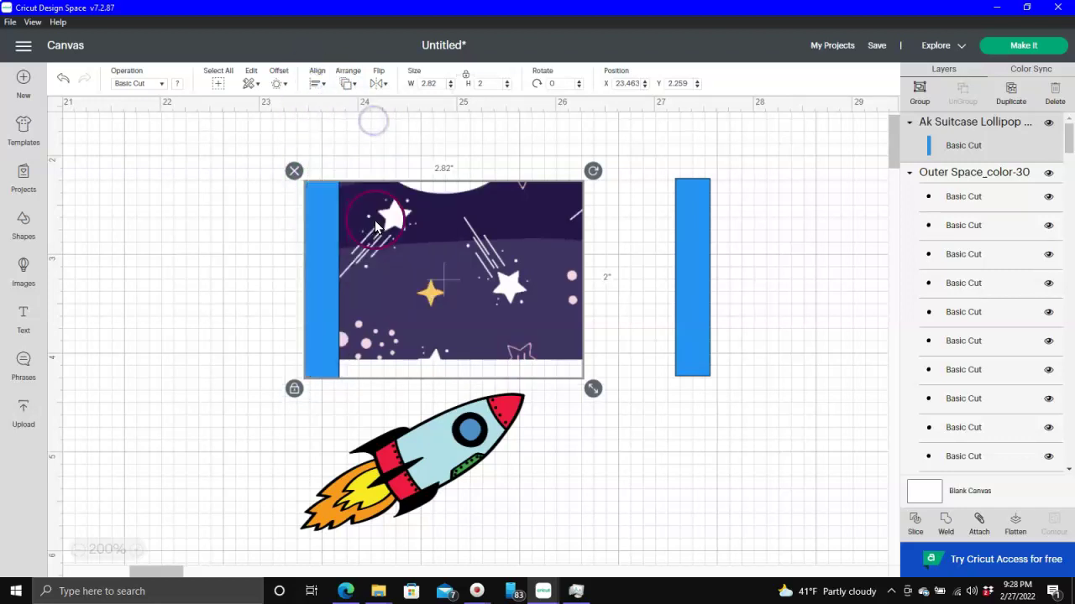
pyautogui.click(921, 91)
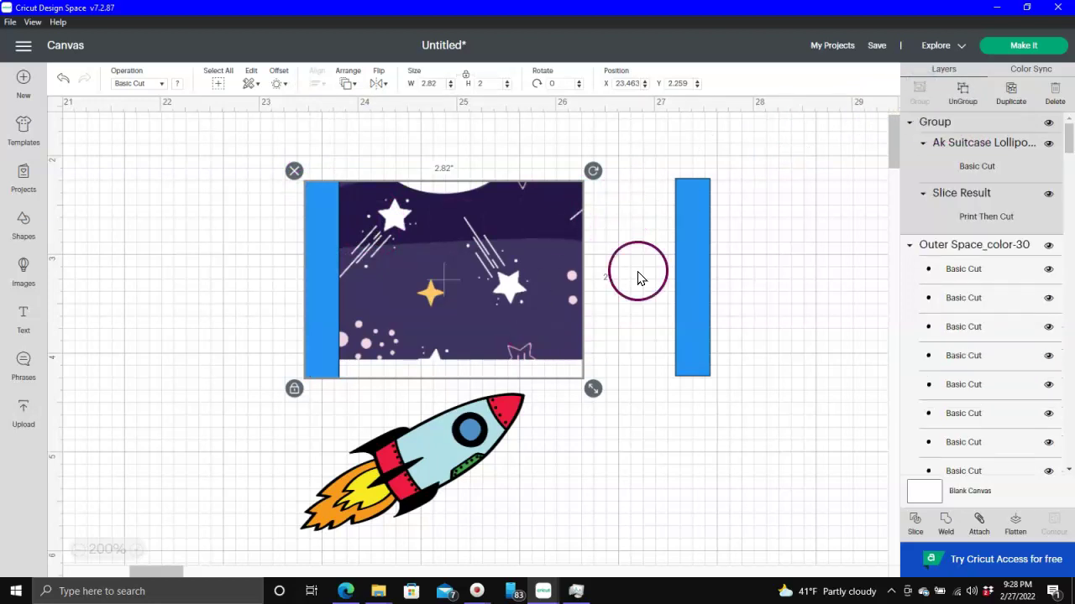
# Step: Bring the remaining blue strip to the front over the panel's right side, at about X 25.897, Y 2.317
pyautogui.click(681, 275)
pyautogui.moveTo(684, 285); pyautogui.dragTo(542, 240)
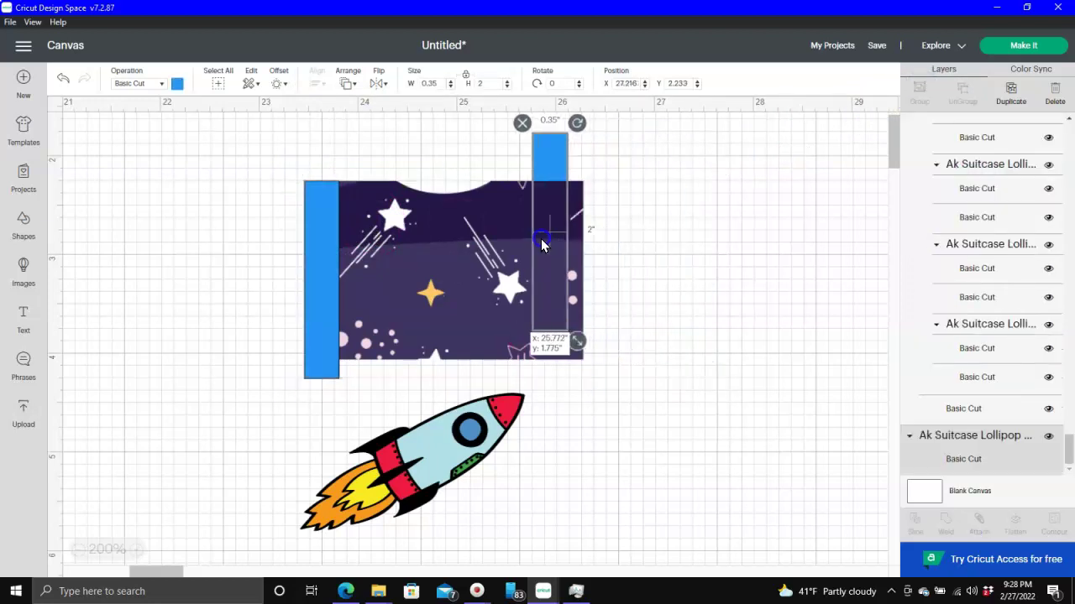
pyautogui.rightClick(551, 162)
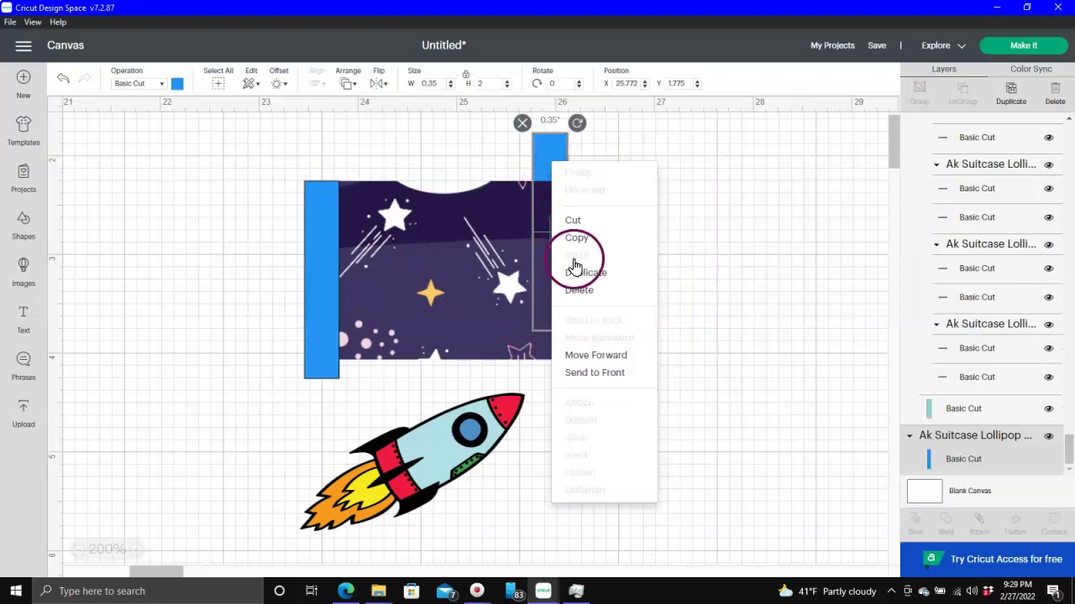
pyautogui.click(613, 375)
pyautogui.moveTo(542, 137); pyautogui.dragTo(556, 191)
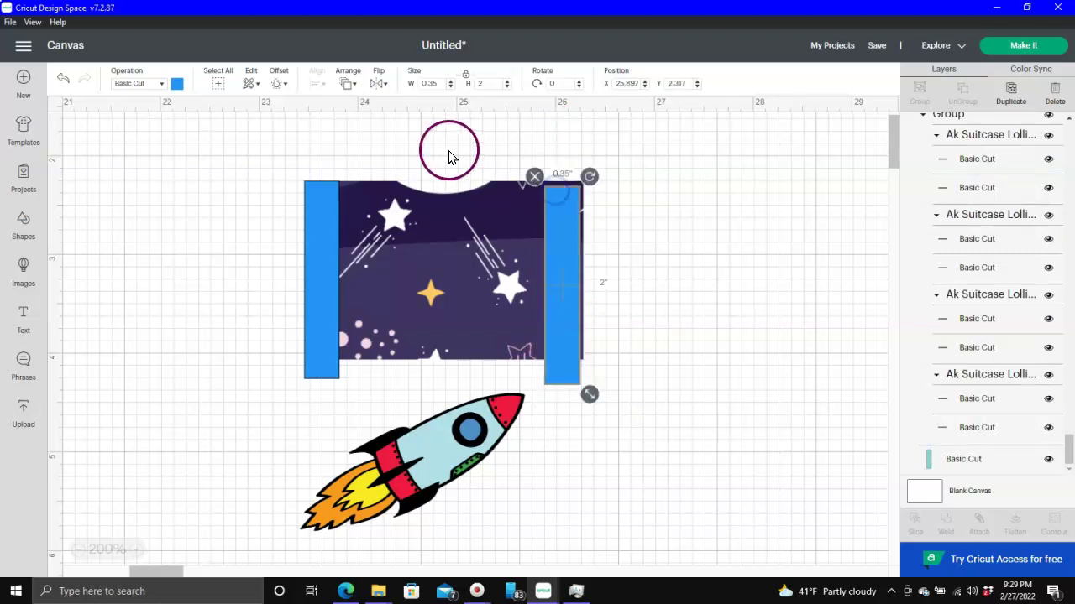
# Step: Align the second strip with the top and right edges of the grouped panel and group them all together
pyautogui.moveTo(482, 167); pyautogui.dragTo(606, 294)
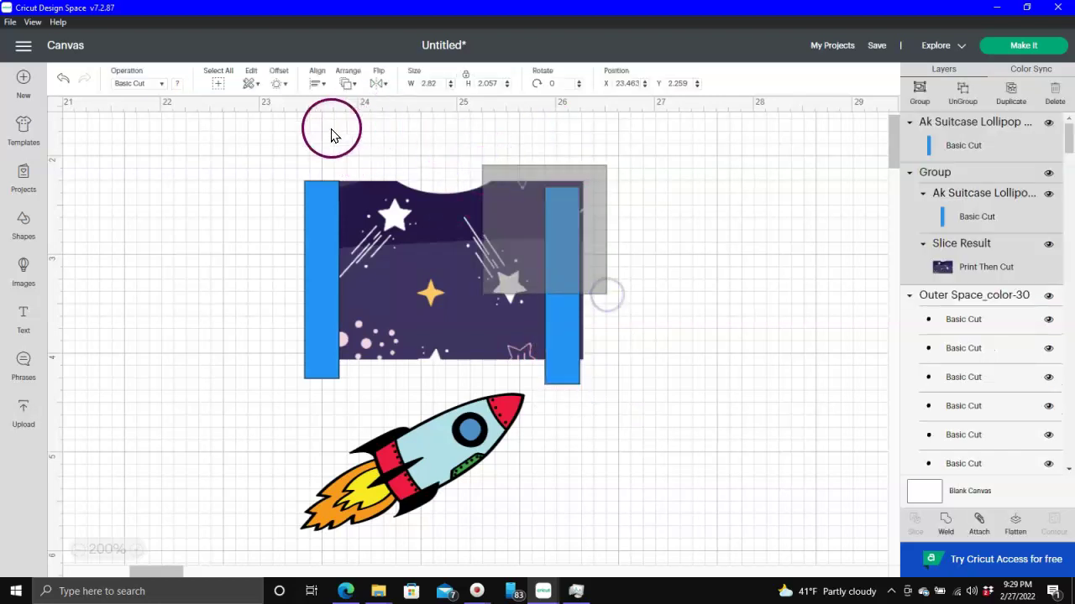
pyautogui.click(318, 84)
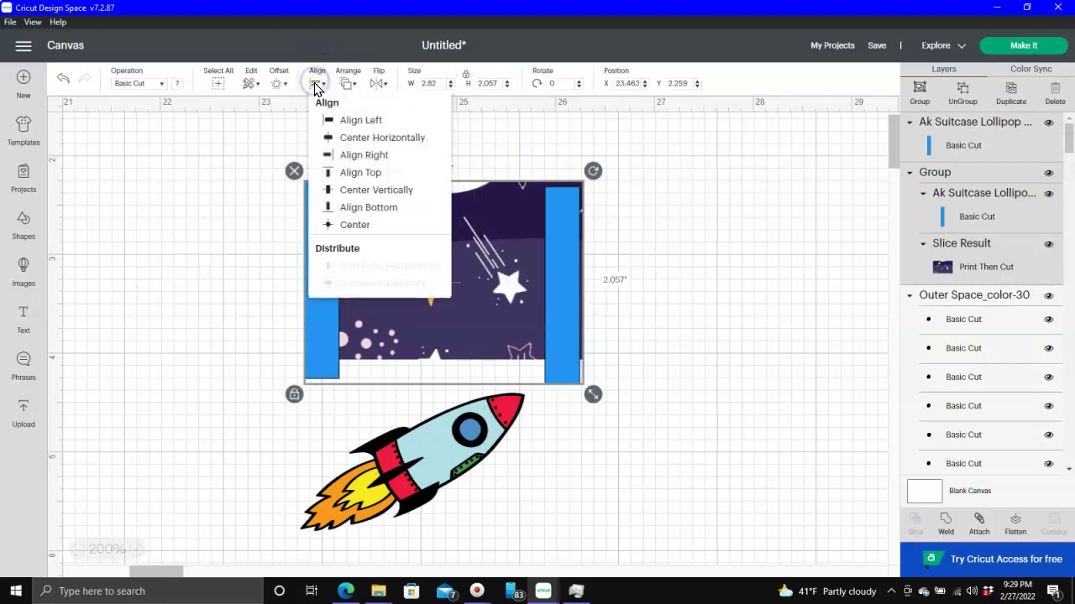
pyautogui.click(367, 180)
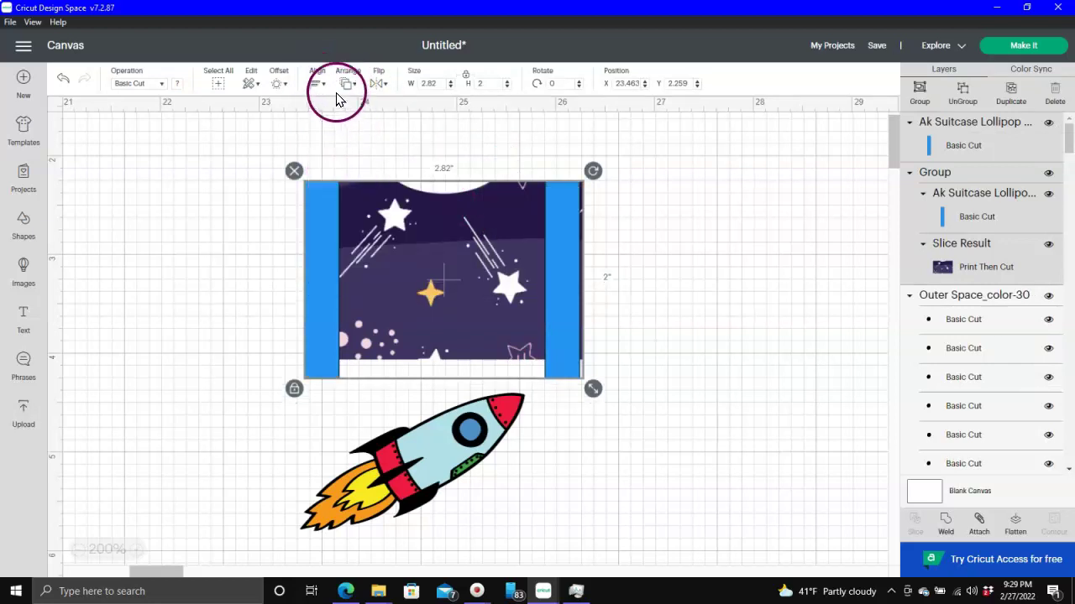
pyautogui.click(315, 84)
pyautogui.click(350, 155)
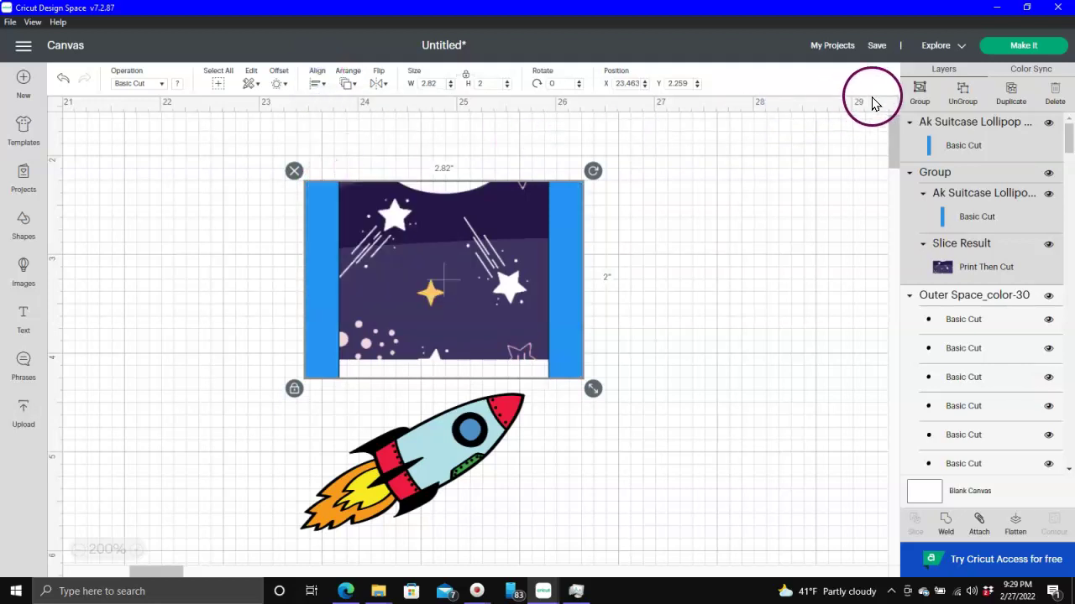
pyautogui.click(919, 87)
pyautogui.click(269, 239)
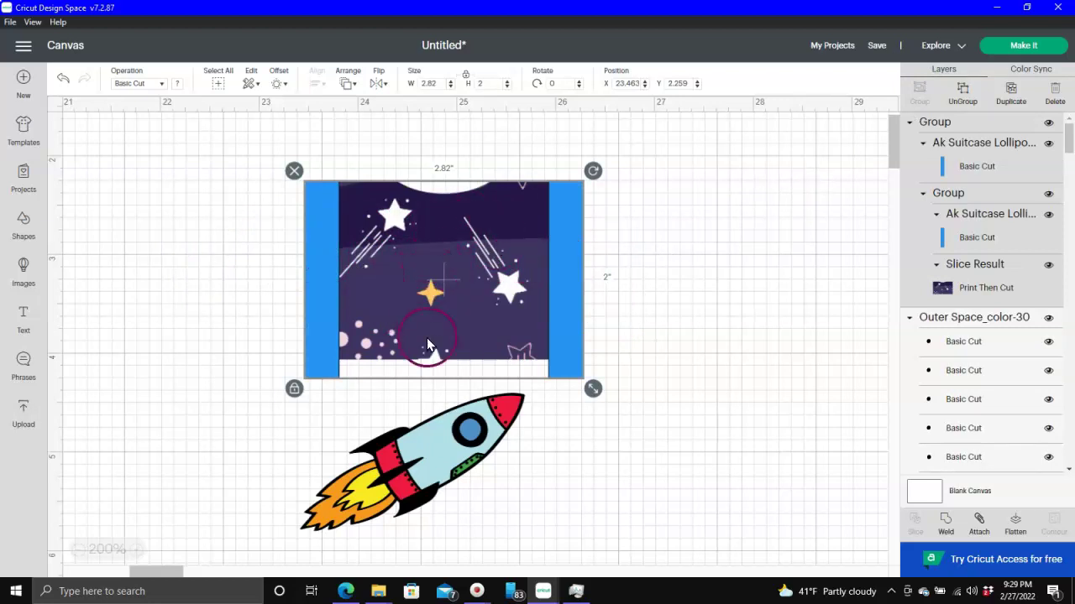
# Step: Move the rocket up to the panel's lower edge, at about X 23.506, Y 3.229, and send it to the front
pyautogui.moveTo(458, 454); pyautogui.dragTo(385, 376)
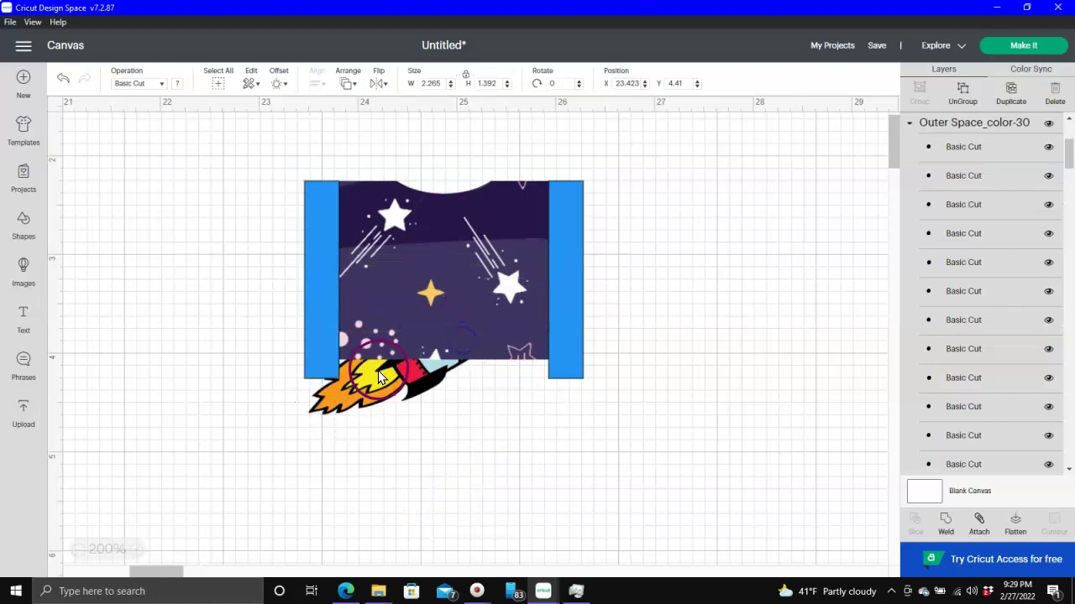
pyautogui.rightClick(385, 375)
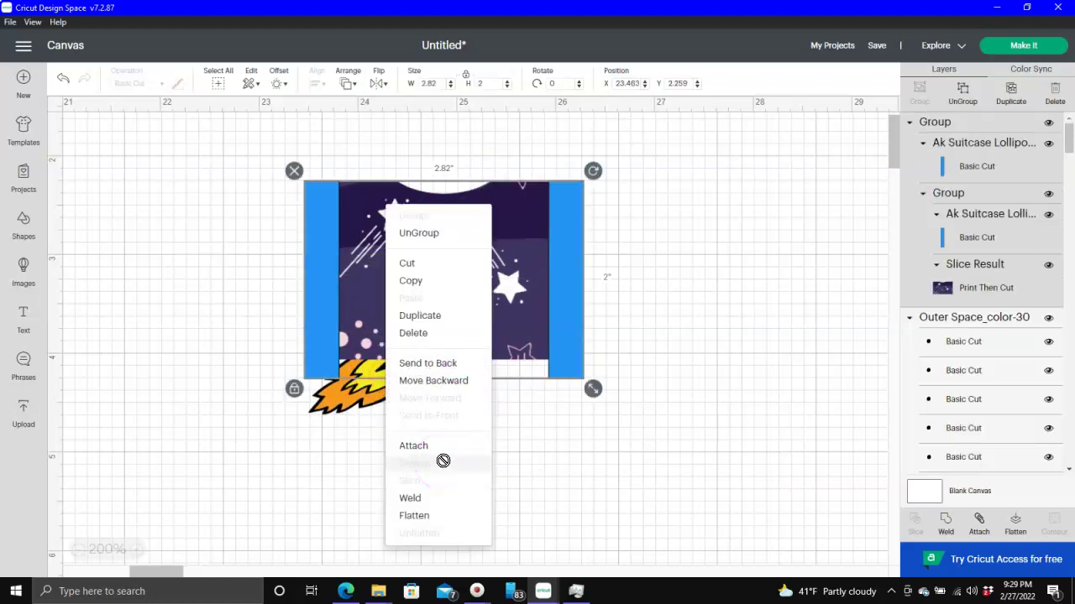
pyautogui.click(691, 236)
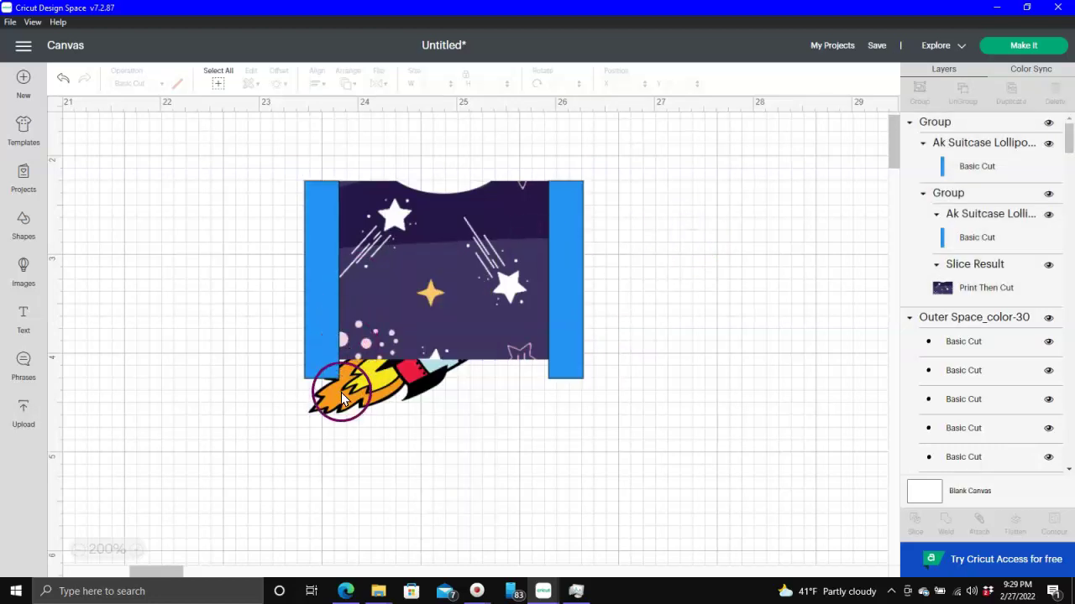
pyautogui.click(338, 407)
pyautogui.rightClick(338, 407)
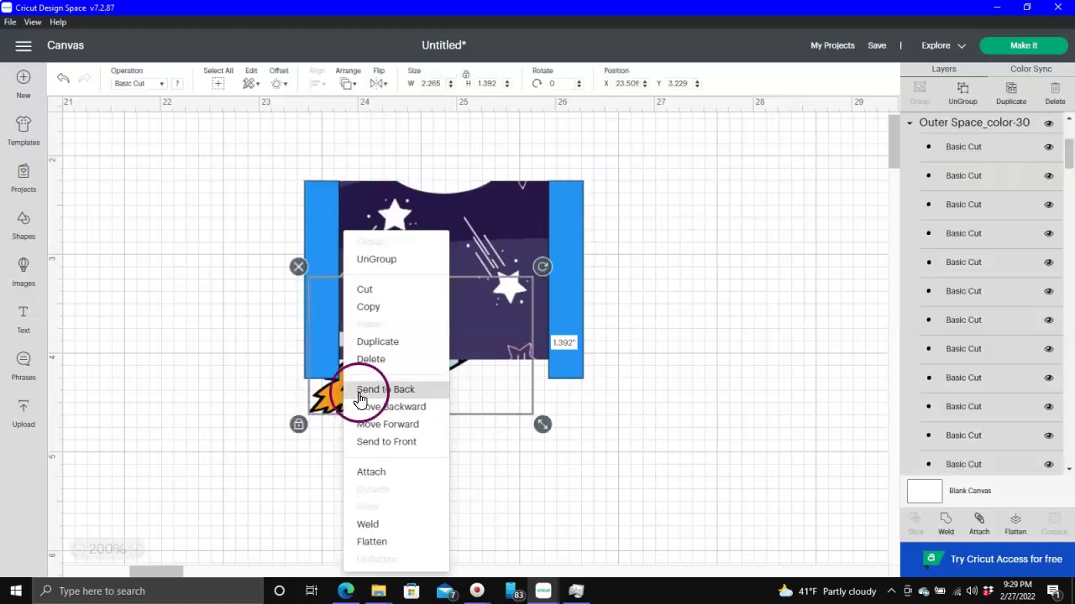
pyautogui.click(414, 445)
# Step: Shrink the rocket to about 1.623 by 0.997 inches and place it on the panel between the strips, at about X 23.881, Y 2.729
pyautogui.moveTo(423, 365); pyautogui.dragTo(434, 284)
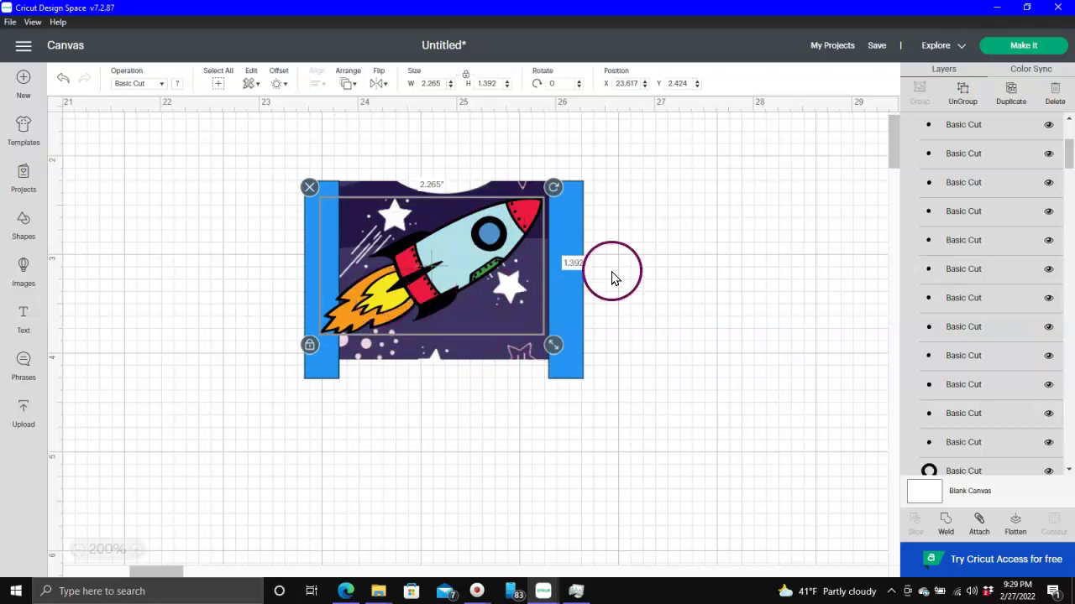
pyautogui.moveTo(553, 344); pyautogui.dragTo(489, 294)
pyautogui.moveTo(421, 254); pyautogui.dragTo(447, 285)
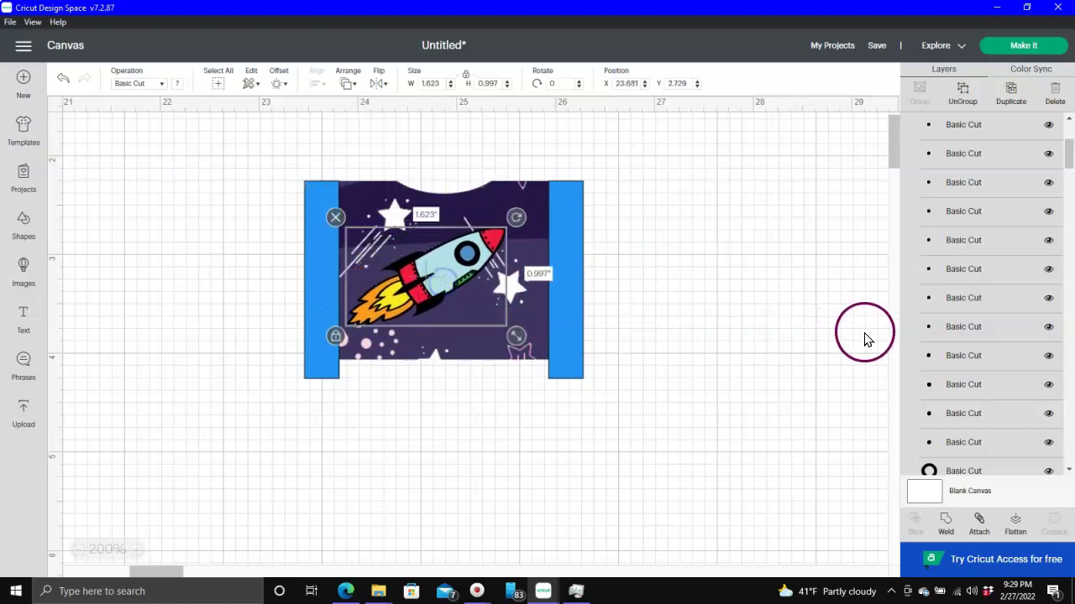
# Step: Examine the individual cut layers that make up the rocket image in the layer list
pyautogui.scroll(-3, 957, 379)
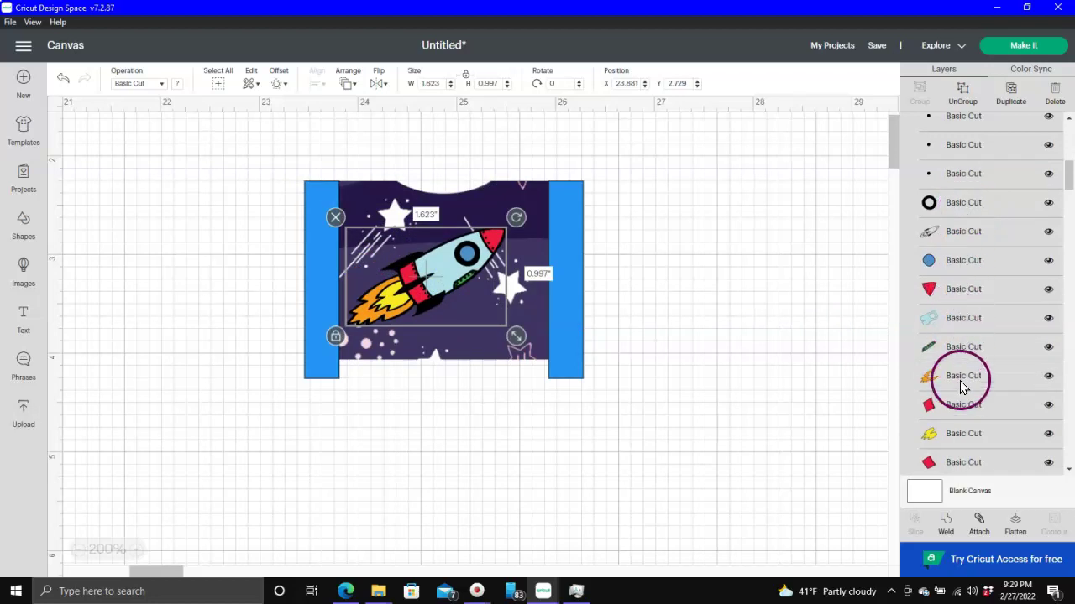
pyautogui.scroll(-3, 956, 358)
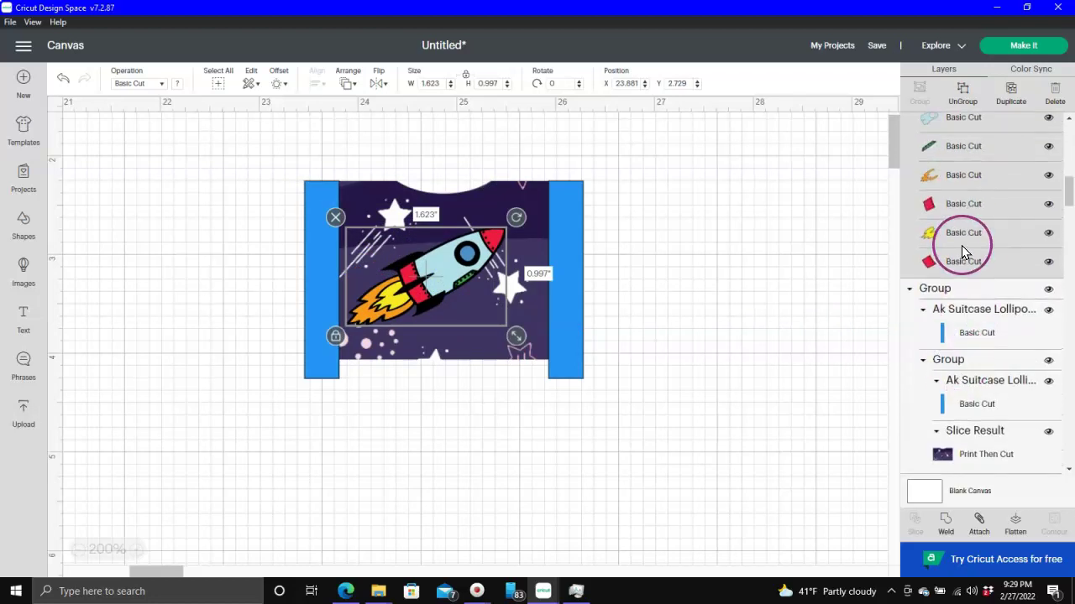
pyautogui.scroll(3, 961, 245)
pyautogui.scroll(5, 961, 245)
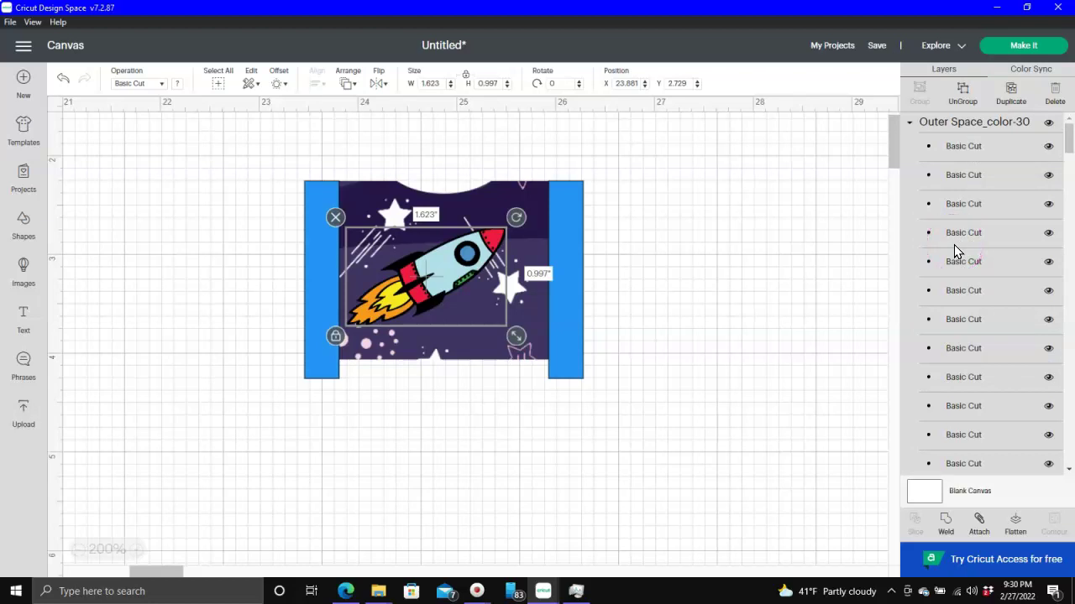
pyautogui.scroll(-5, 971, 246)
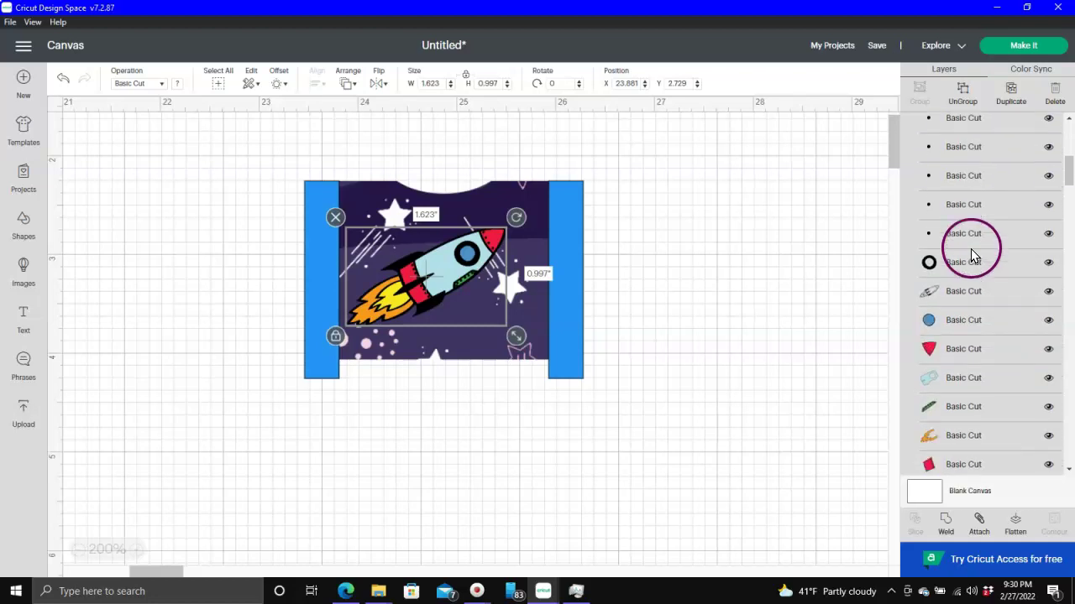
pyautogui.scroll(3, 968, 267)
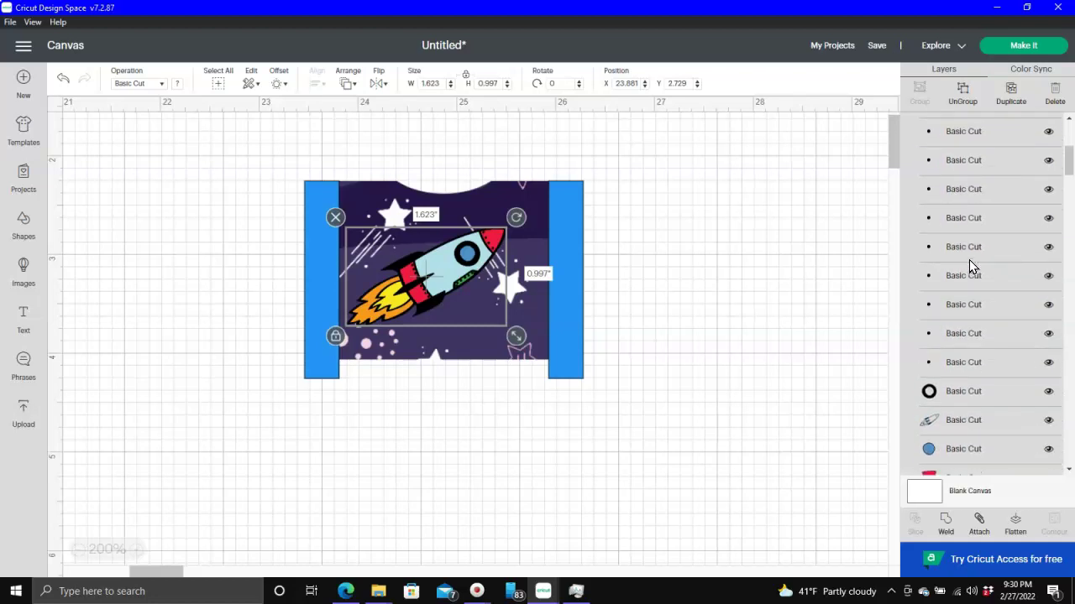
pyautogui.click(970, 255)
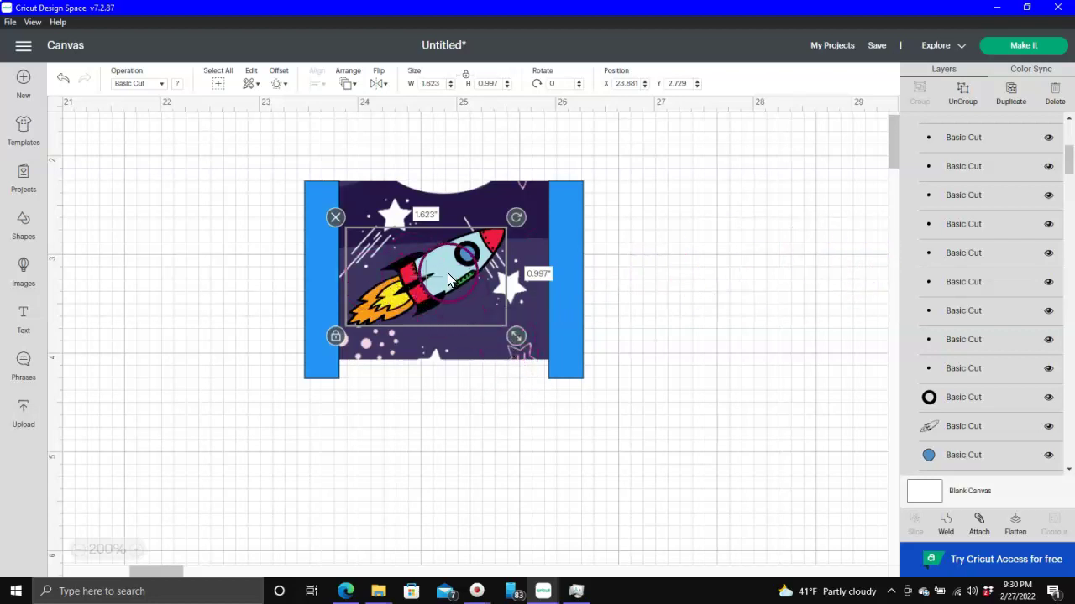
# Step: Reduce the rocket to about 1.542 by 0.947 inches, rotated to about 348.27 degrees, at about X 23.784, Y 2.729
pyautogui.moveTo(517, 340); pyautogui.dragTo(500, 239)
pyautogui.click(460, 252)
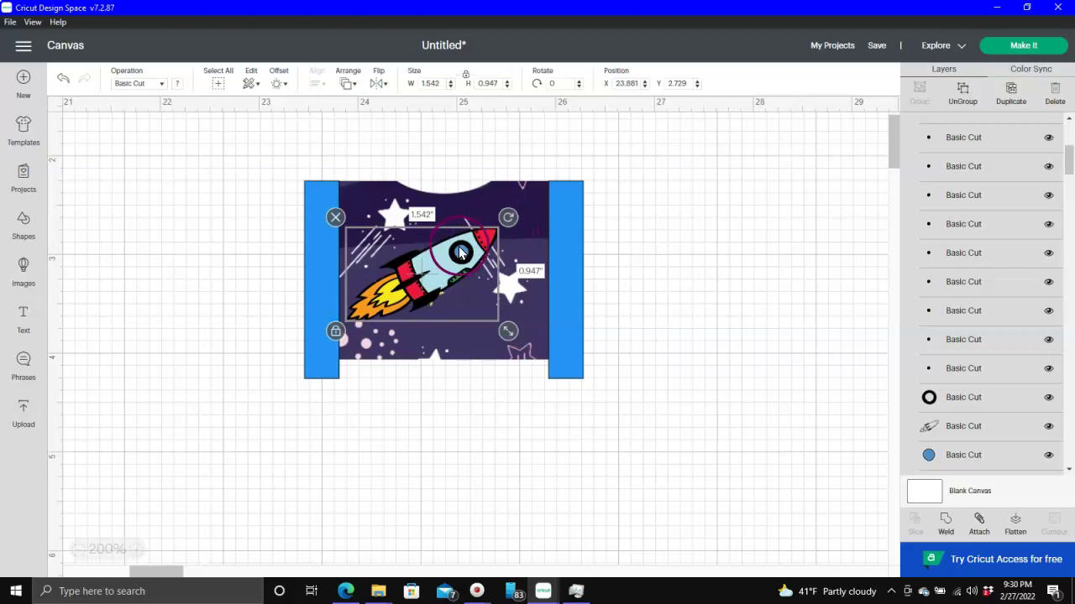
pyautogui.moveTo(502, 213); pyautogui.dragTo(489, 199)
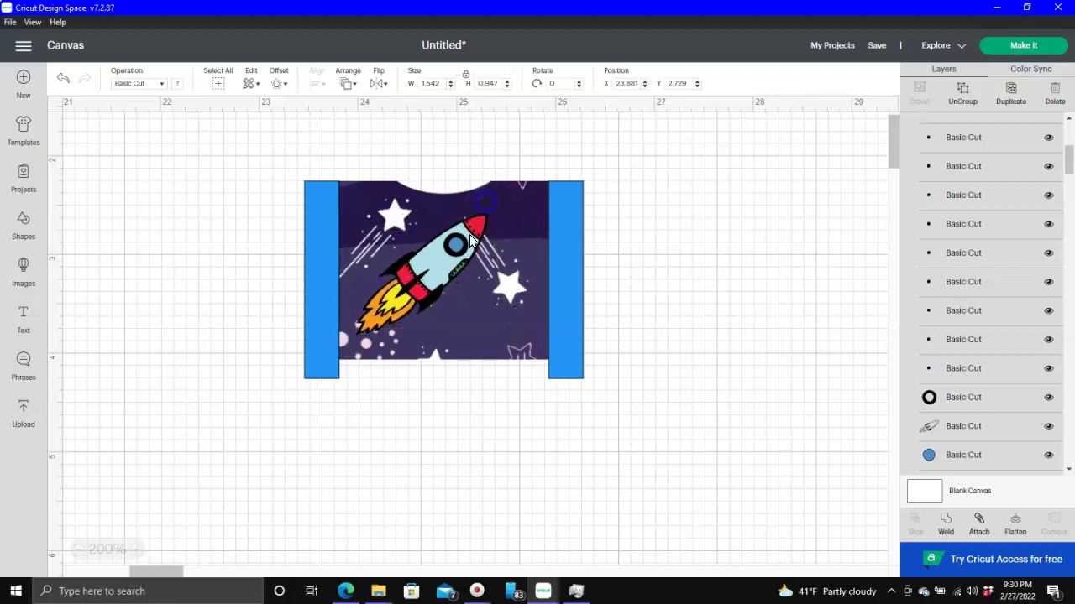
pyautogui.moveTo(428, 277); pyautogui.dragTo(424, 281)
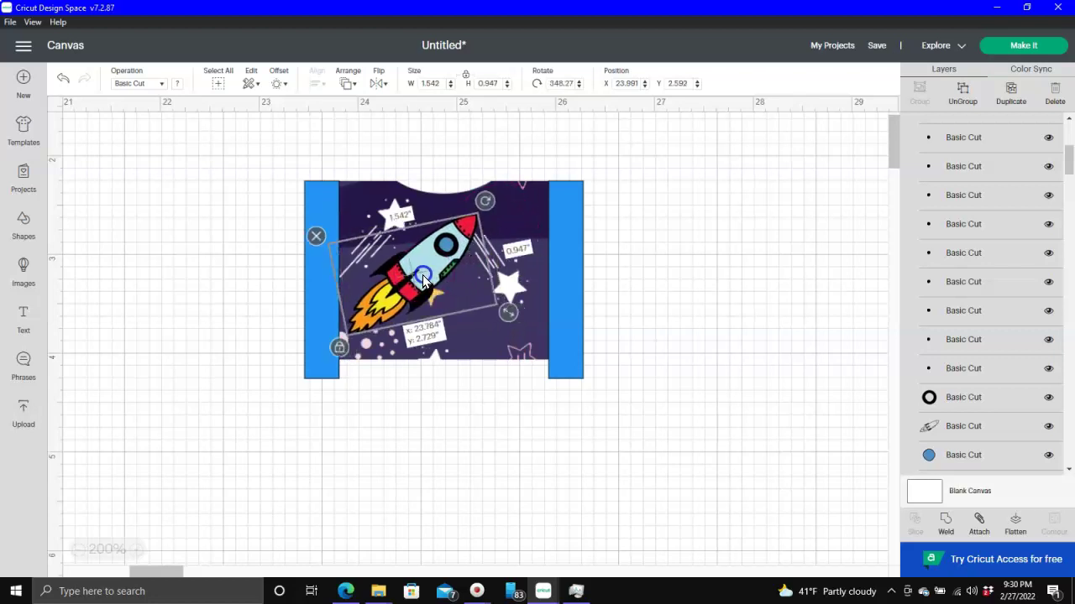
# Step: Add a text object in the Big Space font containing the recipient's first name in capitals
pyautogui.click(177, 358)
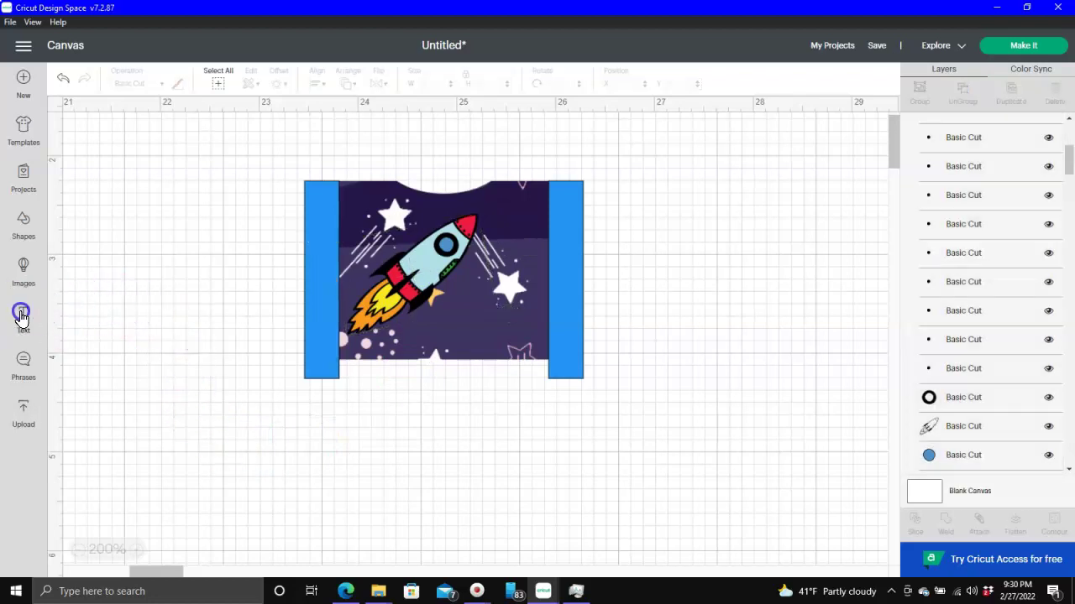
pyautogui.click(125, 353)
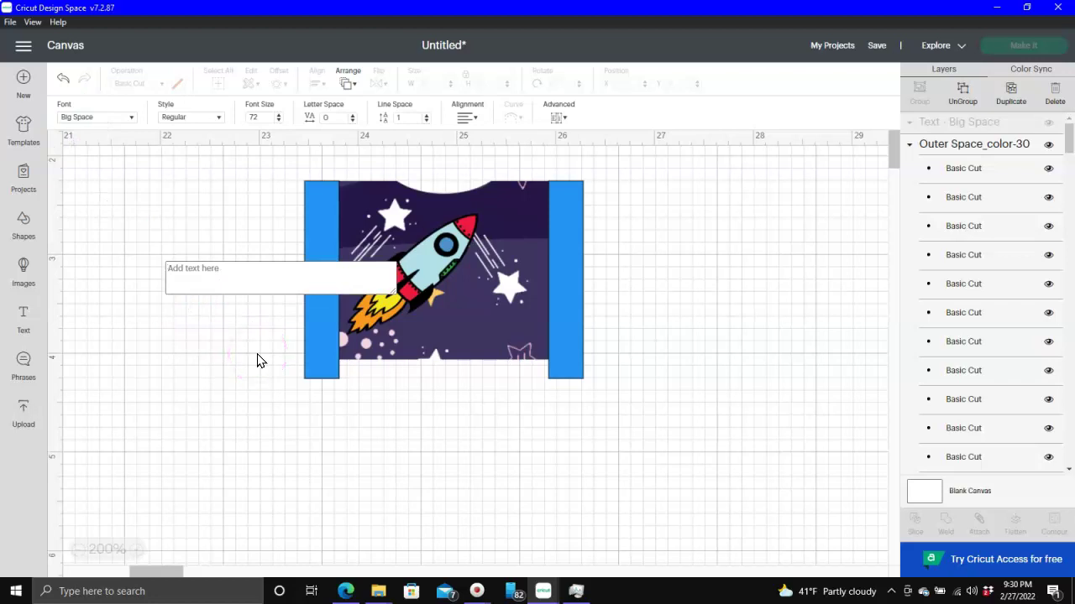
pyautogui.write('JAYLEN')
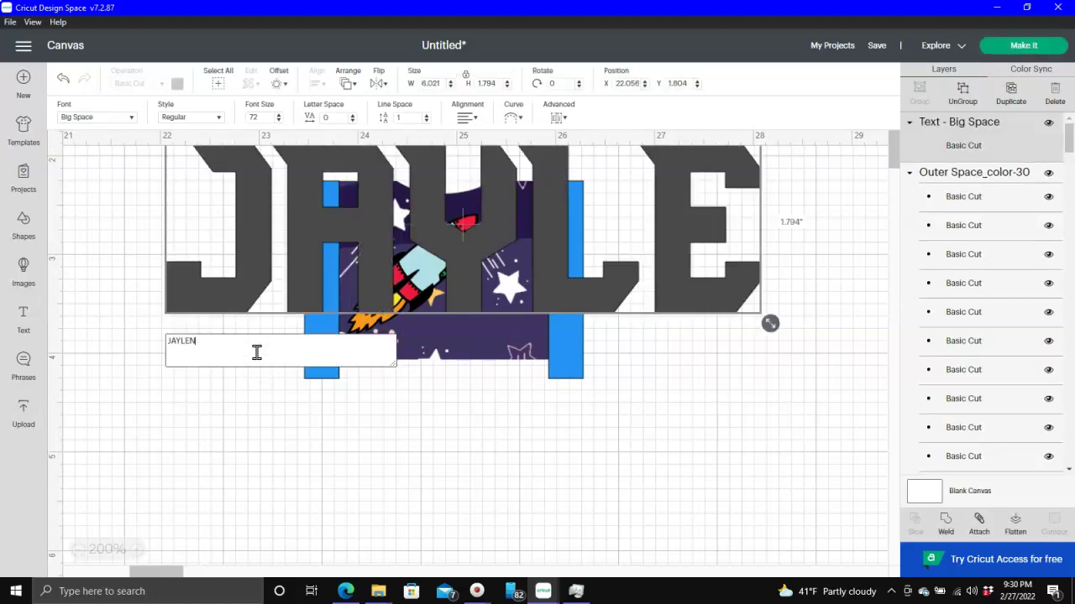
# Step: Complete the name text with 'S, set its height to 0.50 inches and place it beside the panel at about X 26.57, Y 2.401
pyautogui.write("'S")
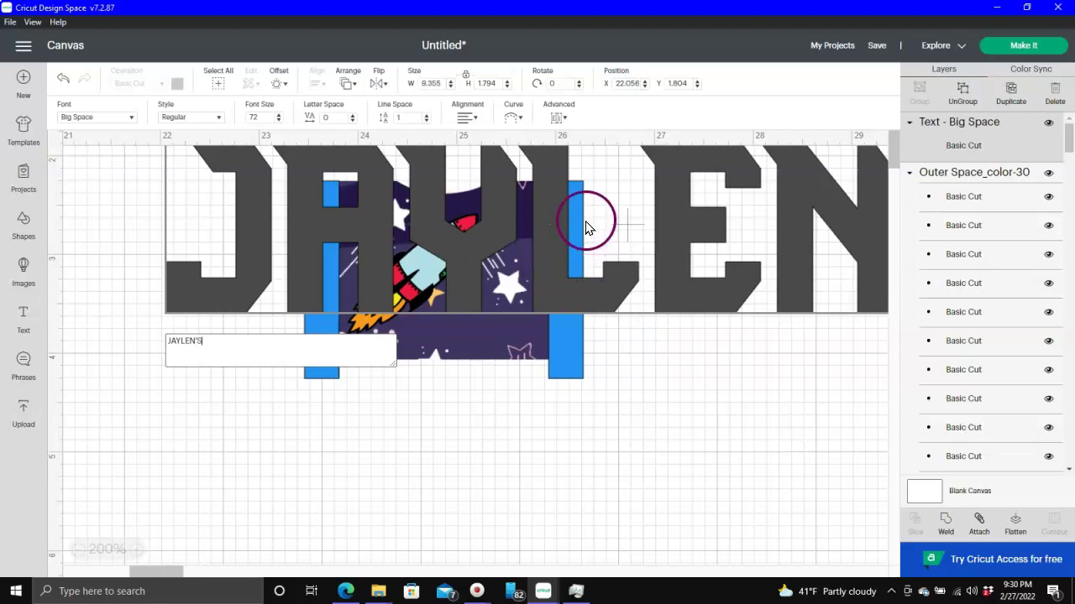
pyautogui.click(540, 174)
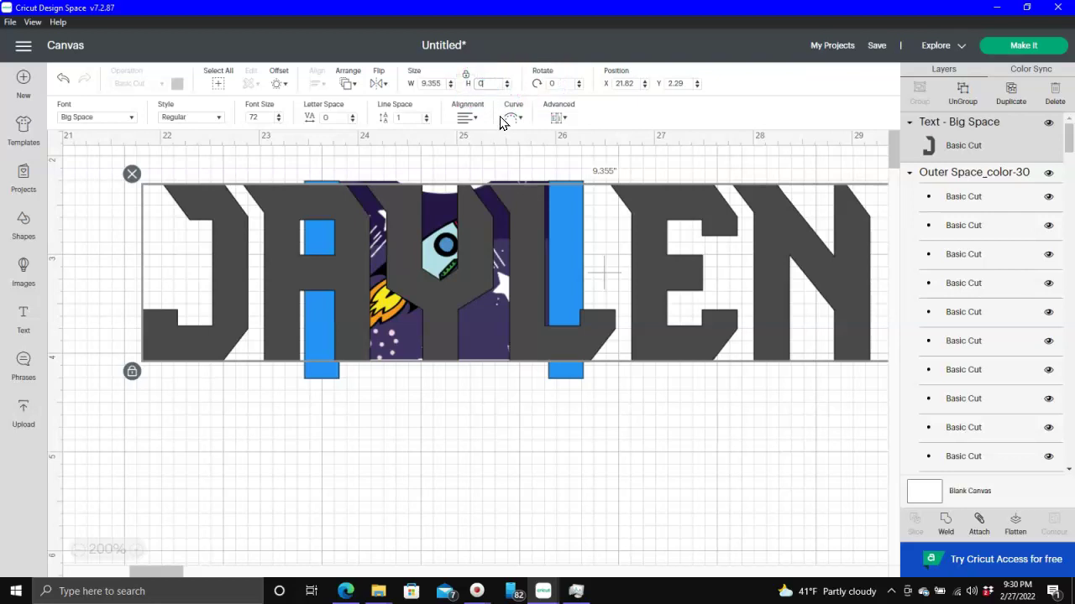
pyautogui.press('Return')
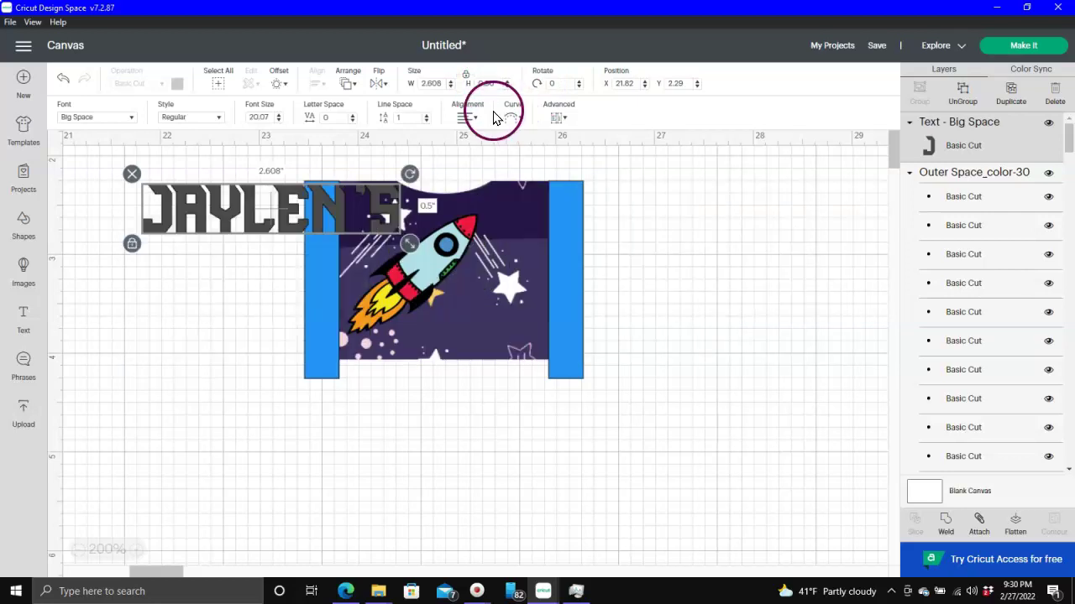
pyautogui.moveTo(213, 207); pyautogui.dragTo(683, 219)
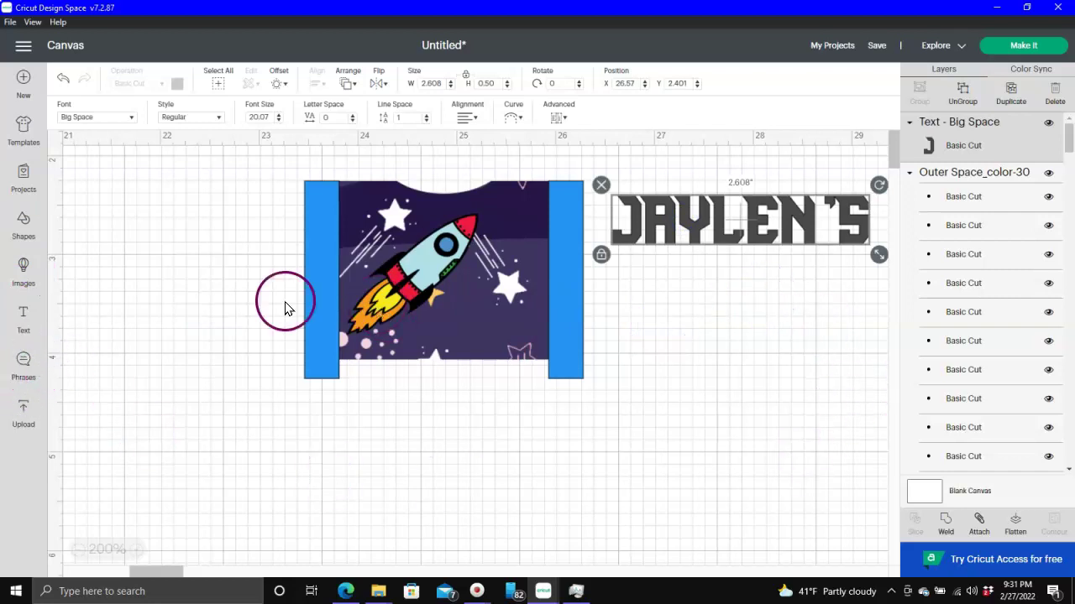
# Step: Add the text "3rd" below the name, scaled to about 2.739 by 1.289 inches at about X 26.441, Y 2.944
pyautogui.click(25, 317)
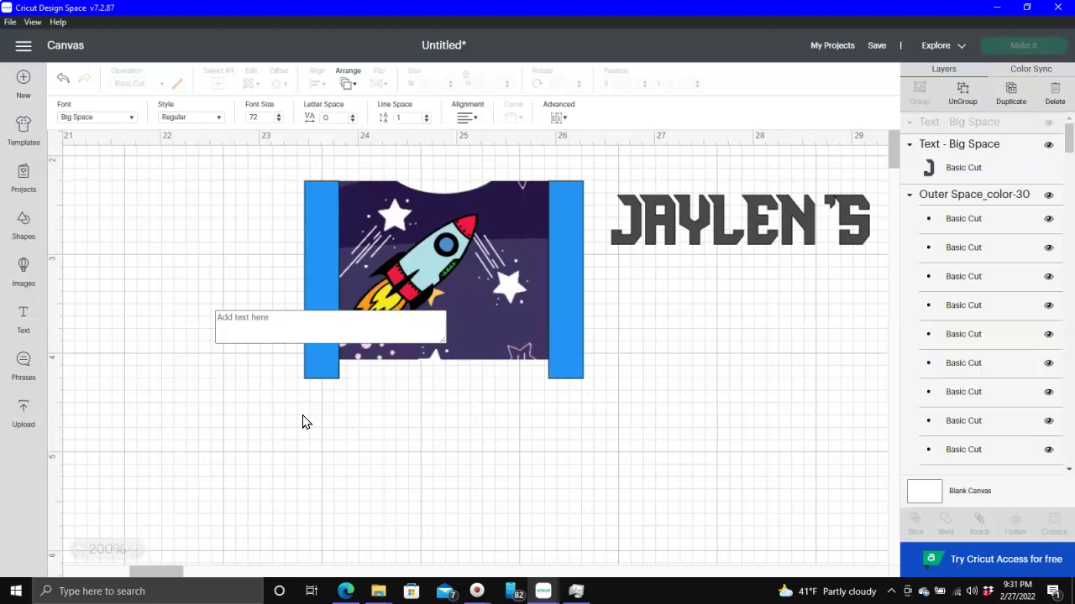
pyautogui.write('3rd')
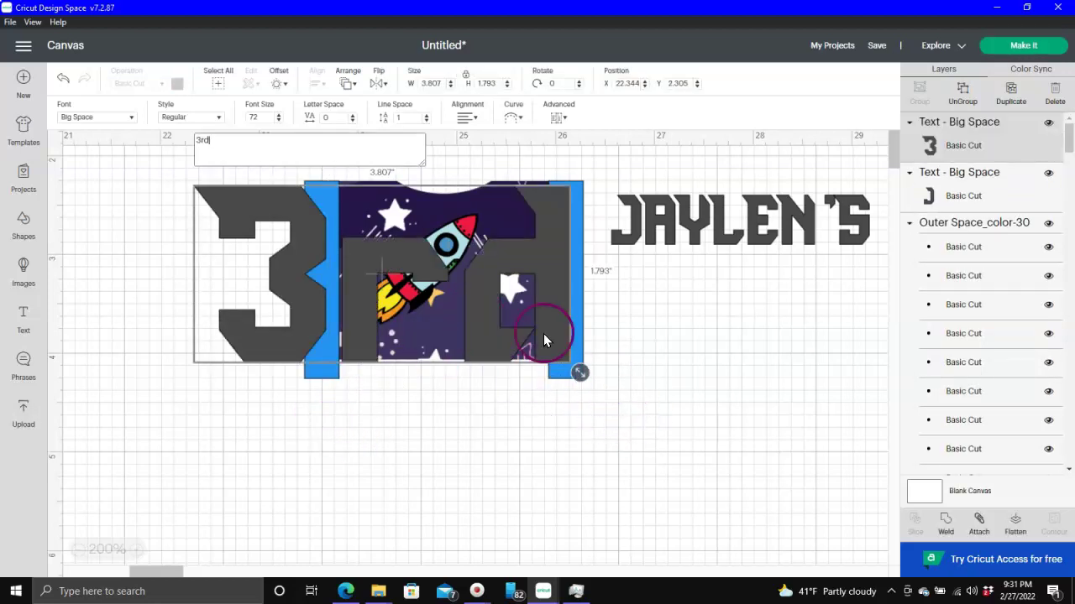
pyautogui.moveTo(500, 274); pyautogui.dragTo(758, 374)
pyautogui.moveTo(839, 477); pyautogui.dragTo(718, 428)
pyautogui.moveTo(709, 315); pyautogui.dragTo(652, 332)
pyautogui.moveTo(737, 301); pyautogui.dragTo(721, 298)
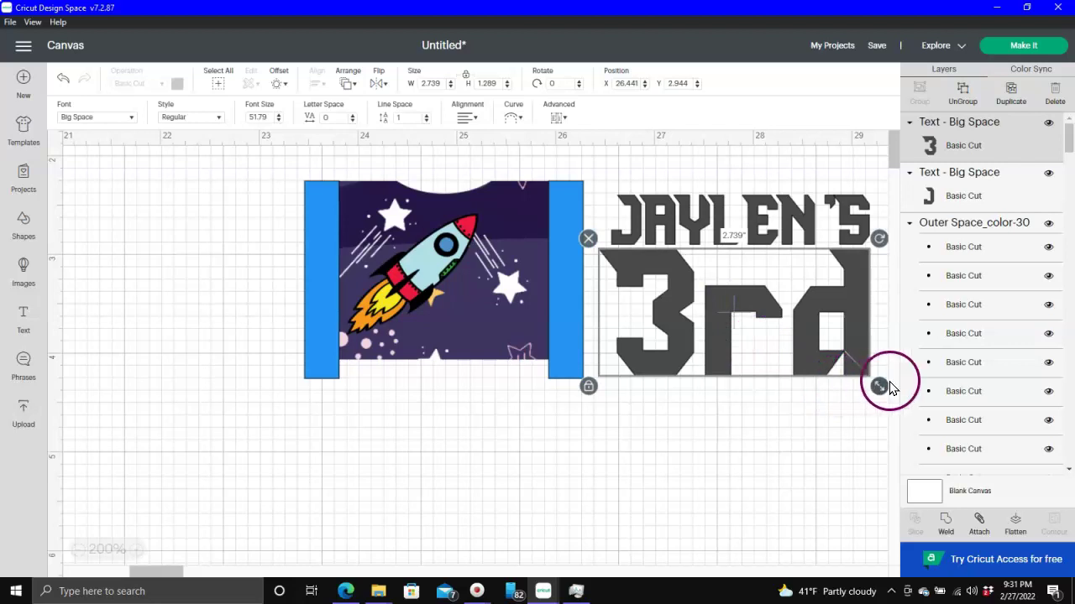
# Step: Scale the "3rd" text down to roughly the name's width and shift it to about X 26.524, Y 2.944
pyautogui.moveTo(879, 391); pyautogui.dragTo(863, 380)
pyautogui.moveTo(674, 315); pyautogui.dragTo(679, 317)
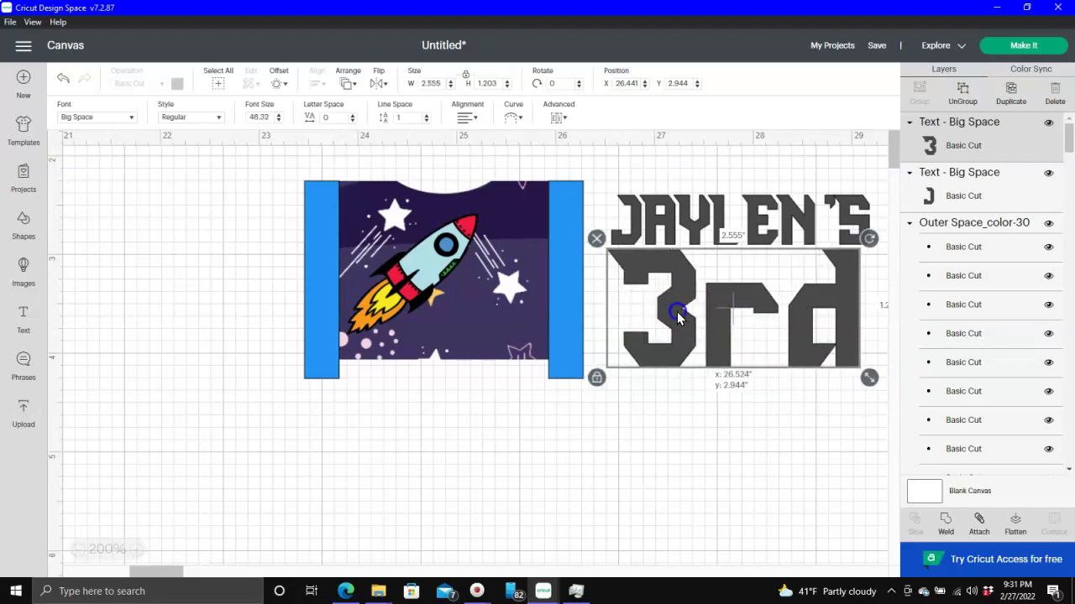
pyautogui.click(677, 457)
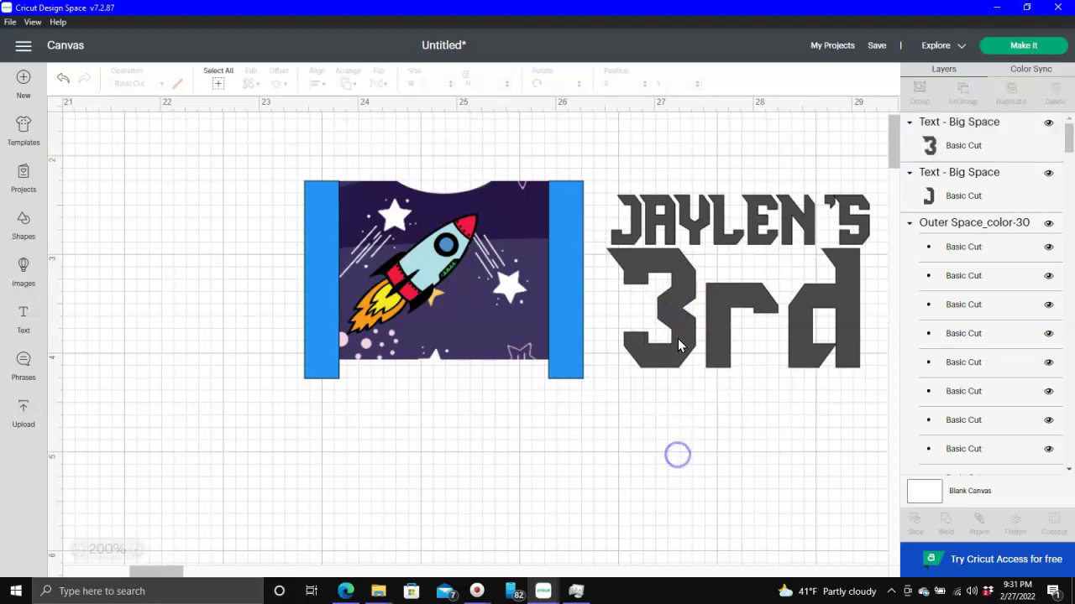
pyautogui.click(673, 306)
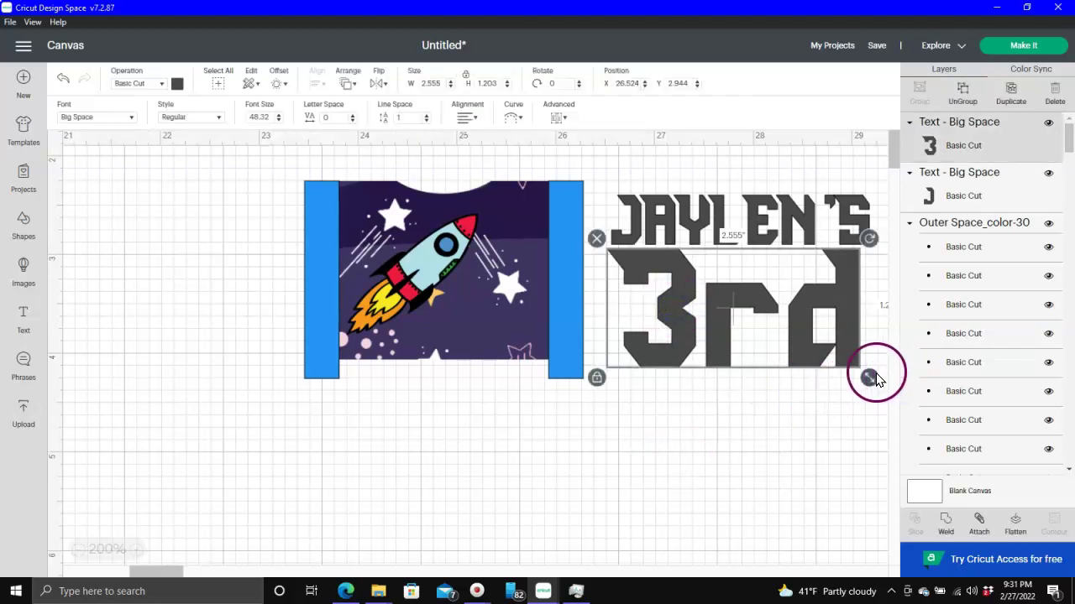
pyautogui.moveTo(873, 378); pyautogui.dragTo(879, 378)
pyautogui.click(802, 431)
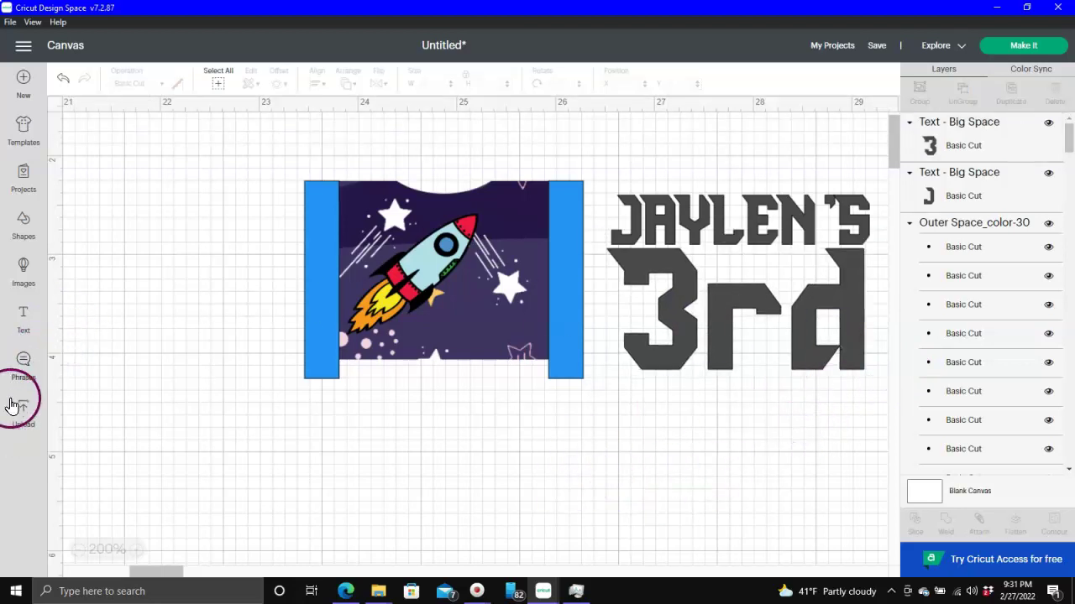
# Step: Add the text "BIRTHDAY!" at 0.50 inches high and place it below "3rd" at about X 26.649, Y 4.221
pyautogui.click(31, 320)
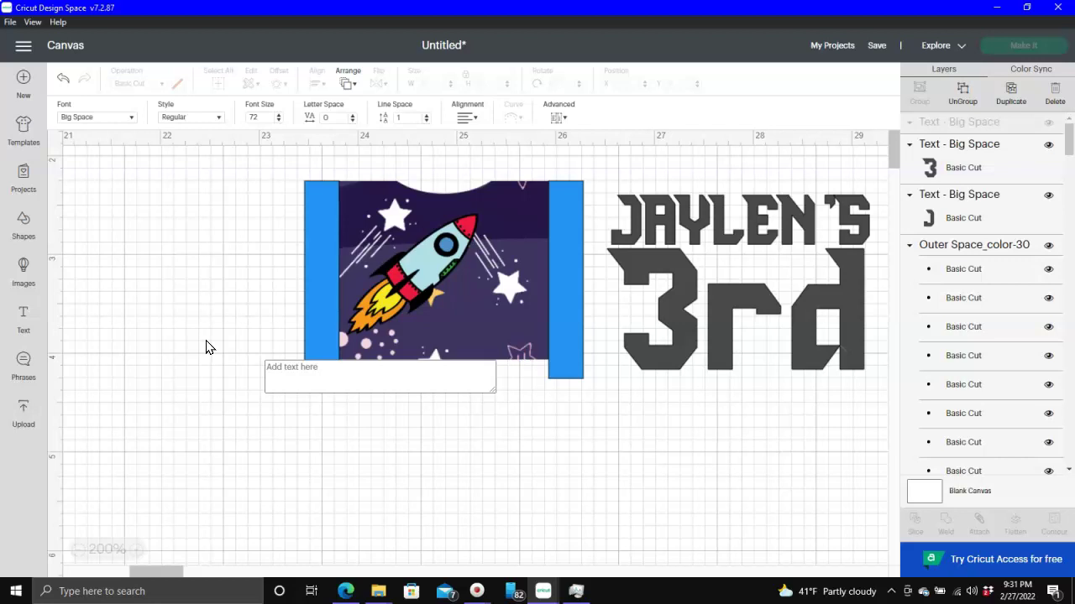
pyautogui.write('BIR')
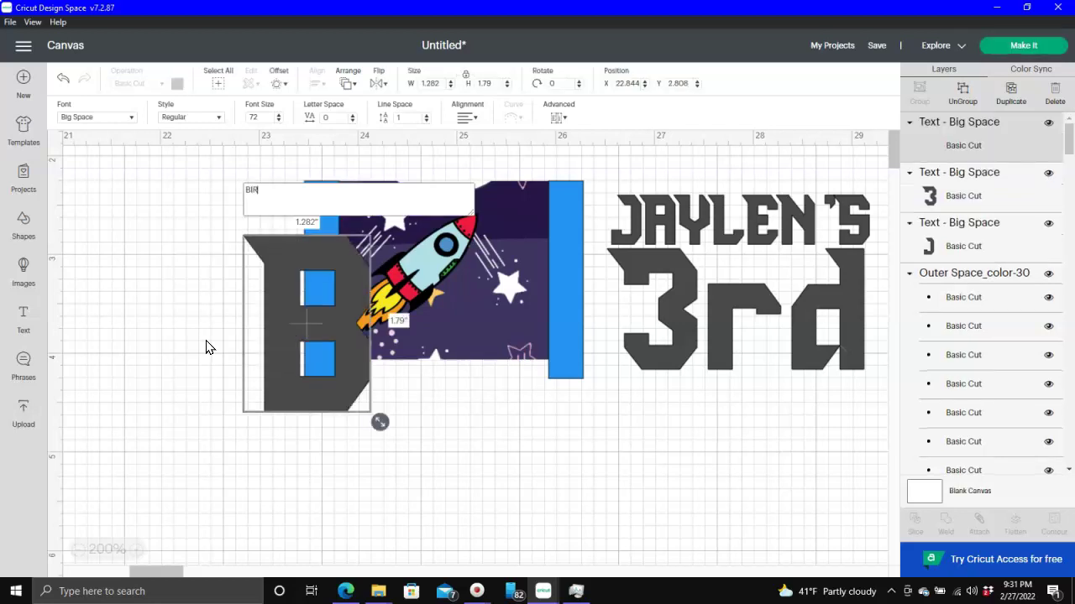
pyautogui.write('THDAY')
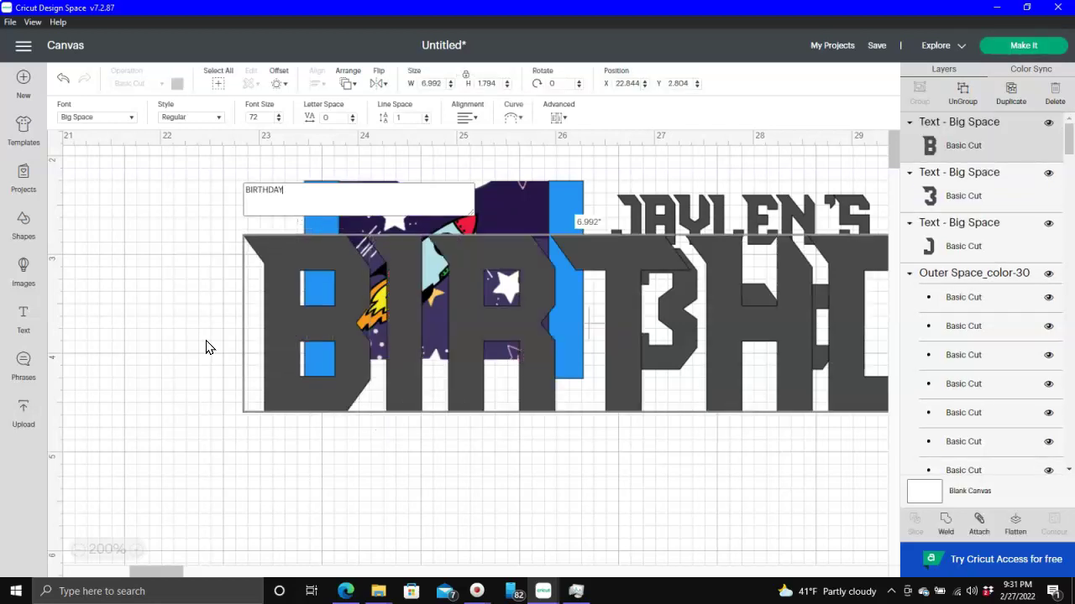
pyautogui.write('!')
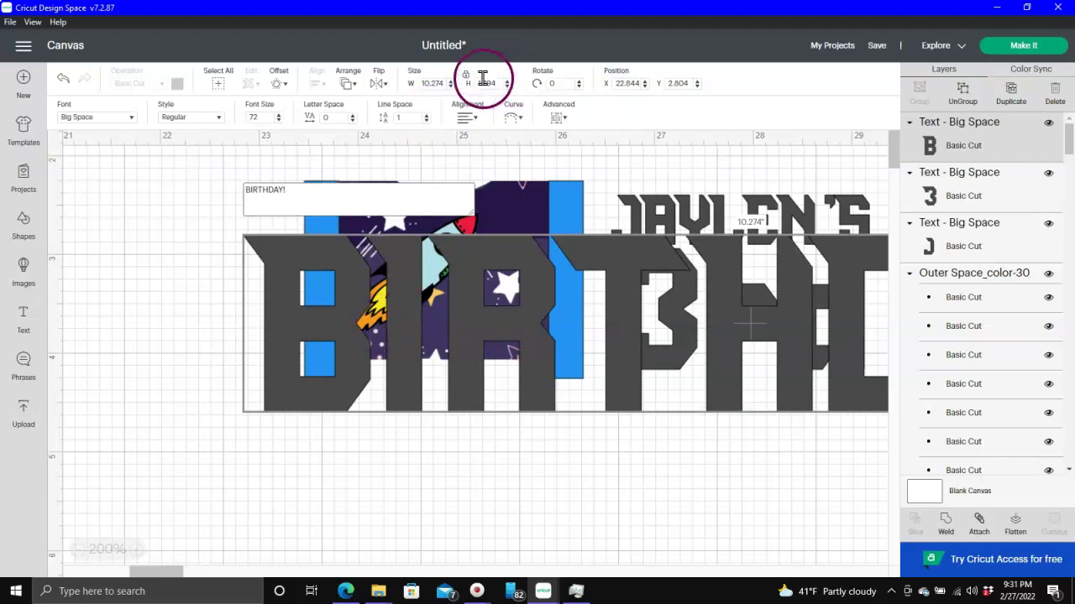
pyautogui.click(487, 80)
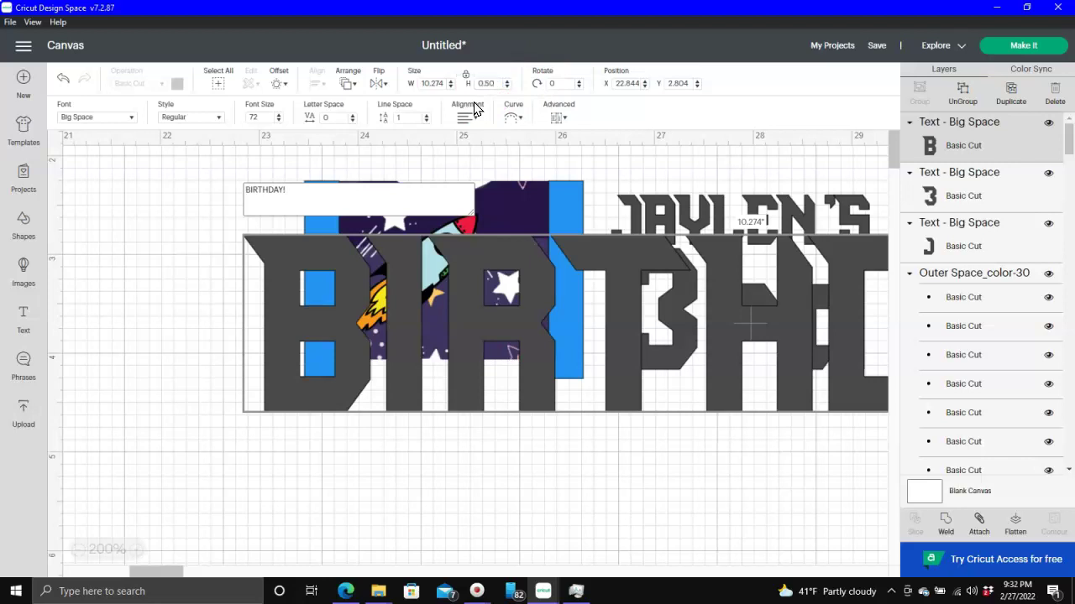
pyautogui.write('0.50')
pyautogui.press('Return')
pyautogui.moveTo(317, 271); pyautogui.dragTo(632, 390)
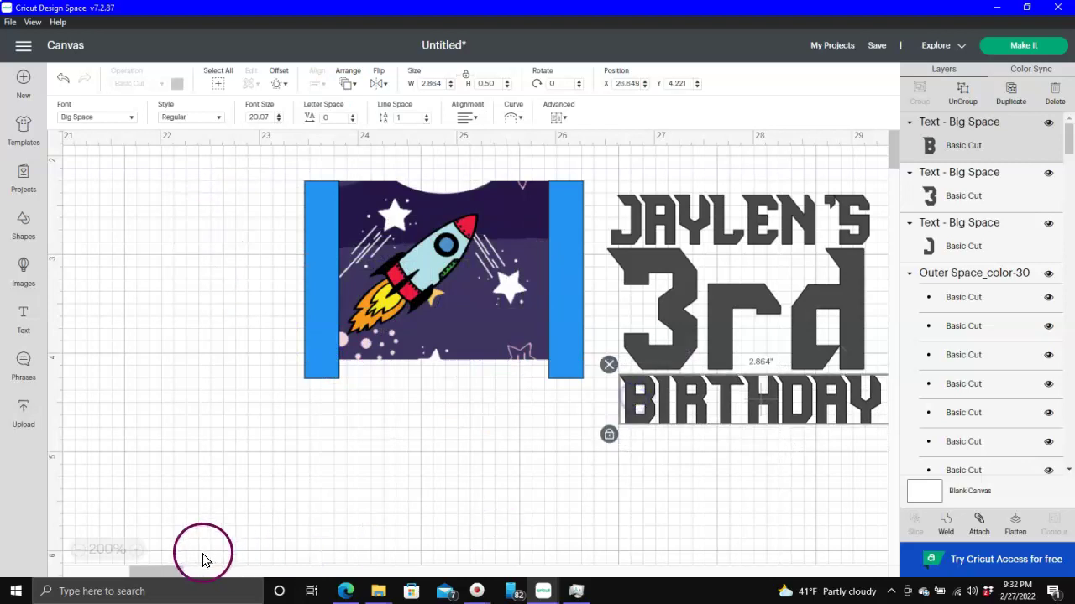
# Step: Shrink the "BIRTHDAY!" text so its end lines up with the two text lines above, at about Y 4.207
pyautogui.moveTo(167, 576); pyautogui.dragTo(173, 569)
pyautogui.click(565, 400)
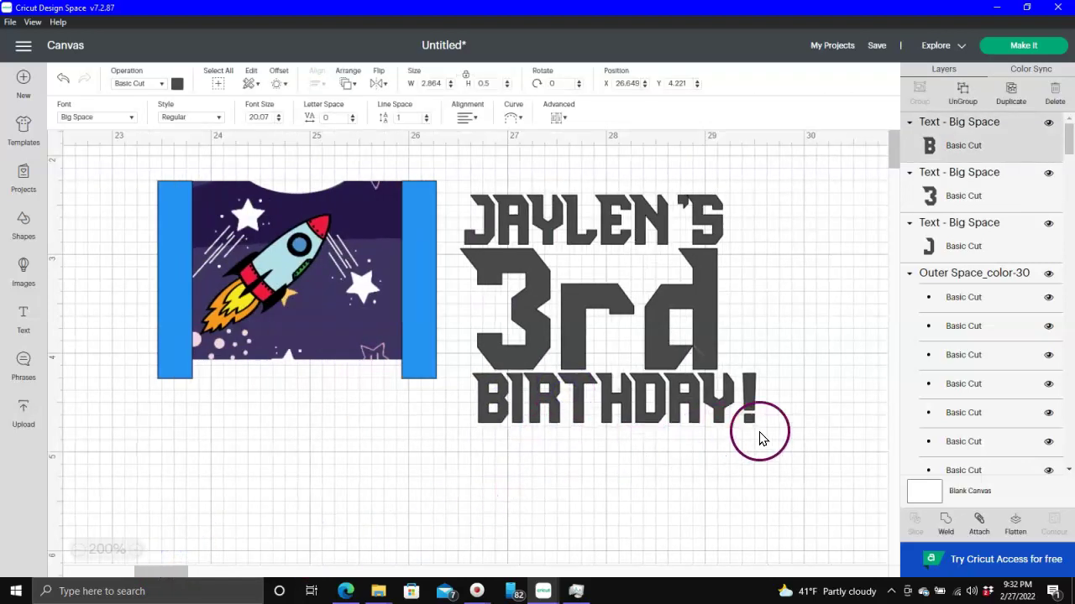
pyautogui.moveTo(771, 426); pyautogui.dragTo(728, 426)
pyautogui.click(635, 473)
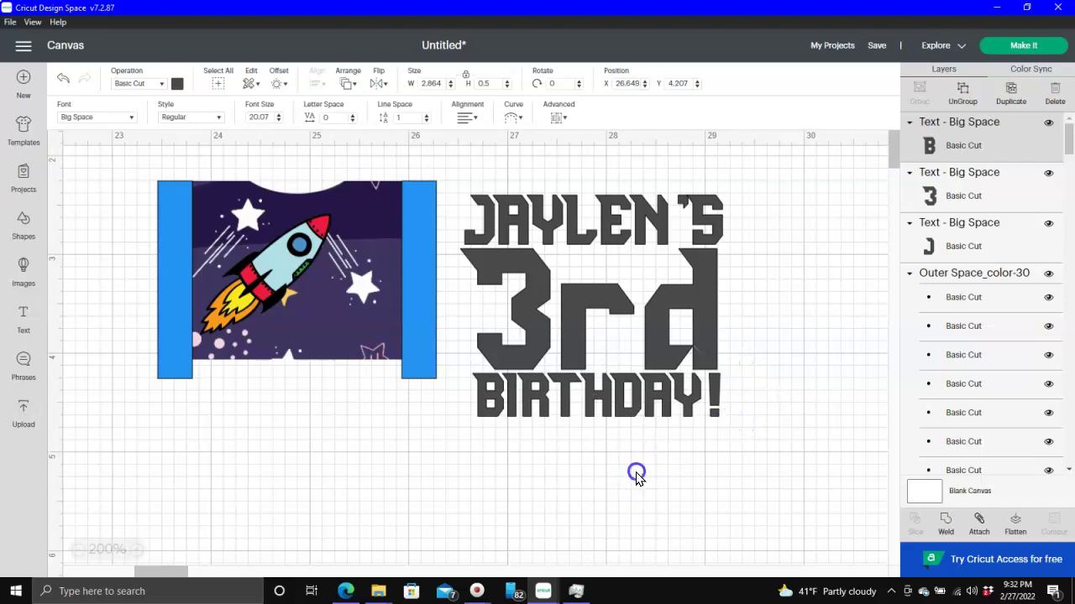
# Step: Center the name, "3rd" and "BIRTHDAY!" text lines horizontally on each other
pyautogui.moveTo(540, 158); pyautogui.dragTo(606, 463)
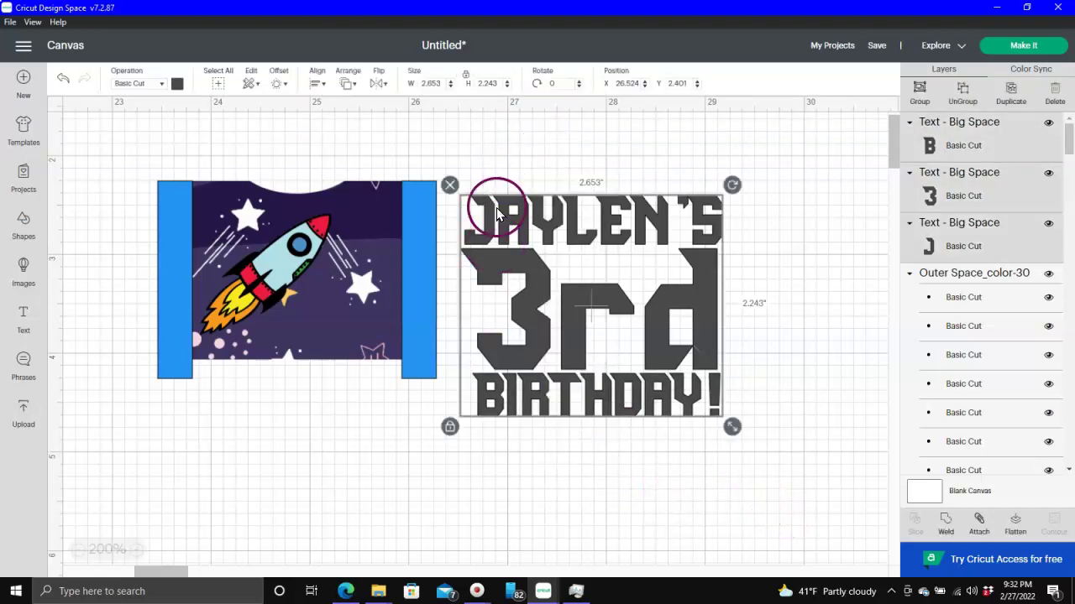
pyautogui.click(322, 87)
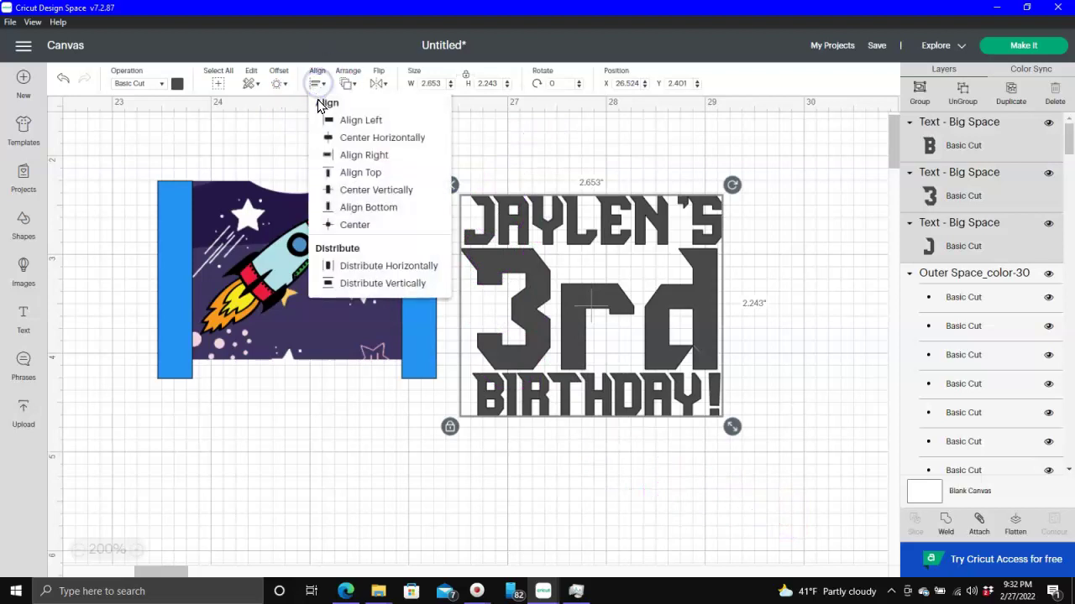
pyautogui.click(377, 139)
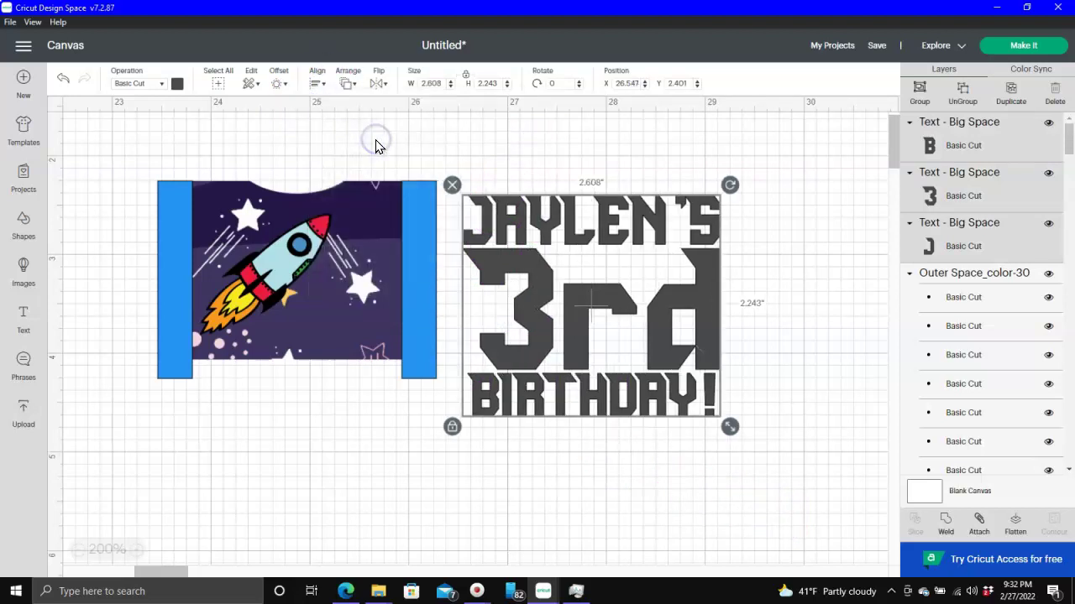
pyautogui.click(567, 493)
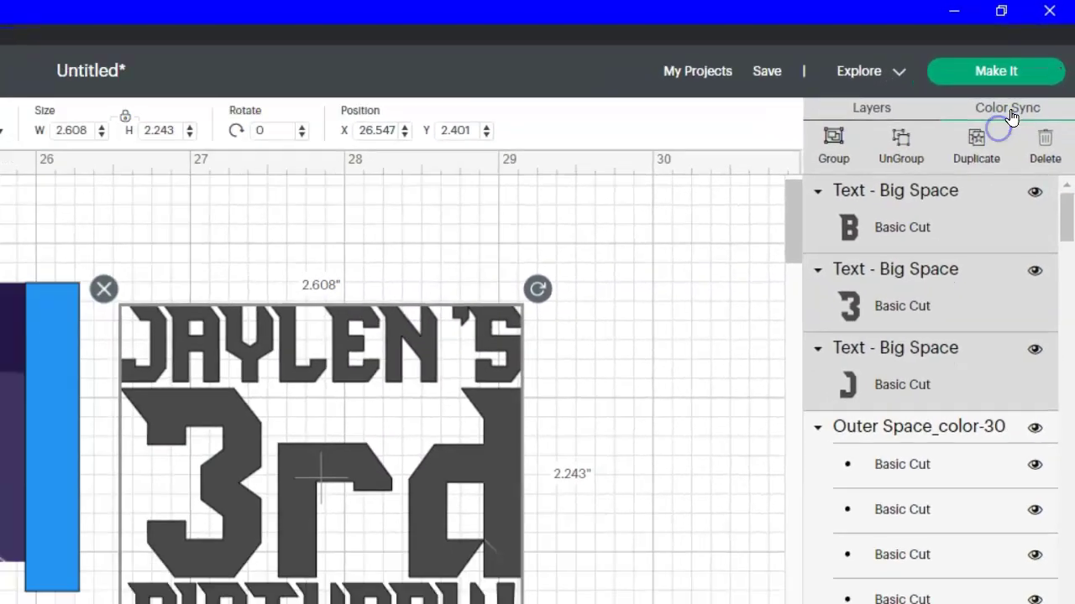
# Step: Sync the color of all three text lines to the blue of the rocket's round window
pyautogui.click(997, 128)
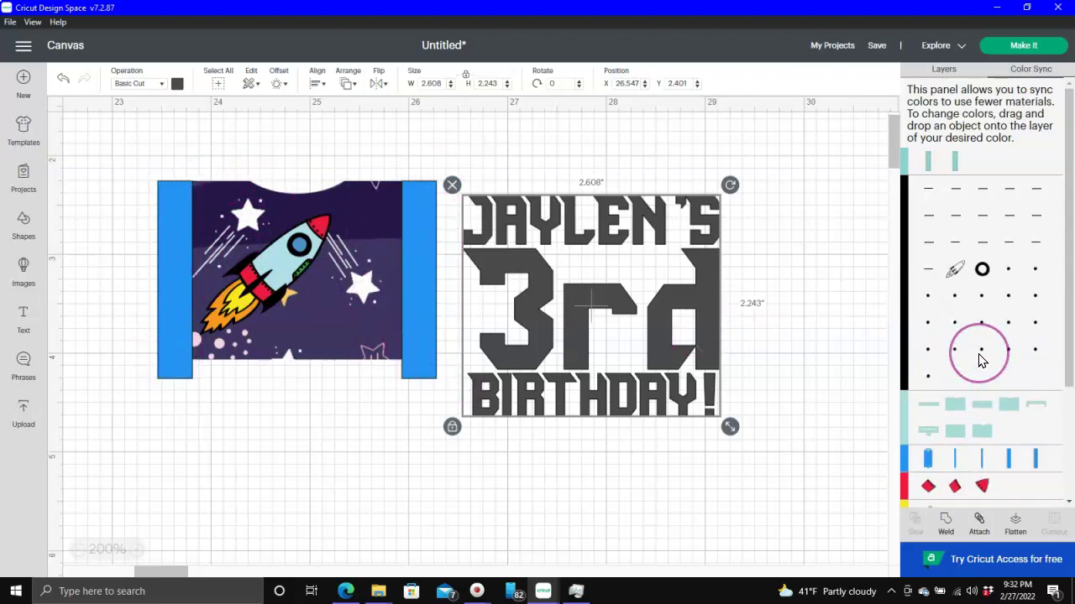
pyautogui.scroll(-2, 982, 361)
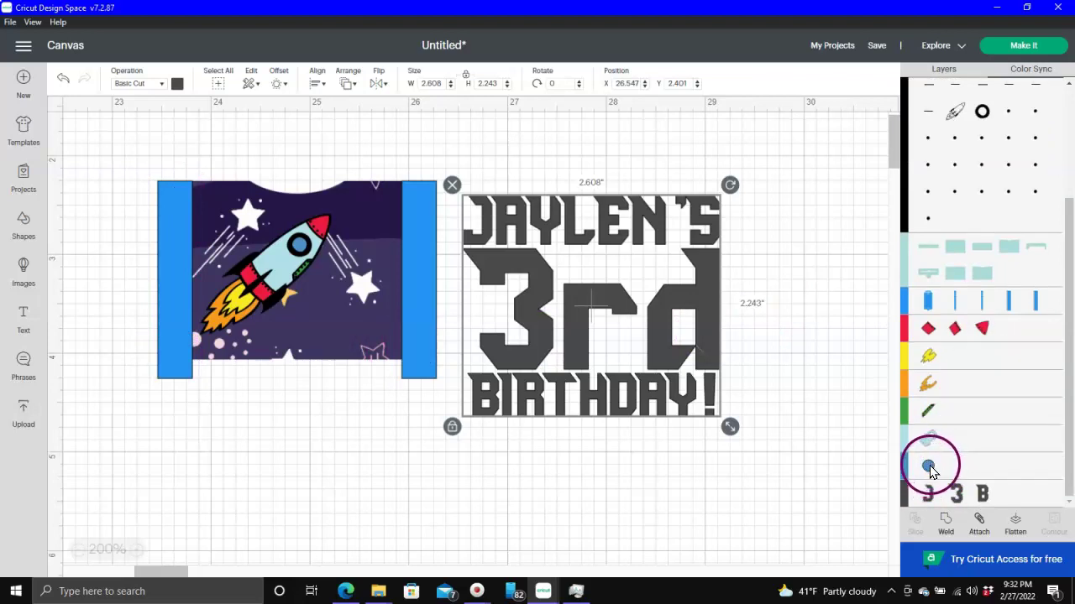
pyautogui.moveTo(938, 476); pyautogui.dragTo(950, 518)
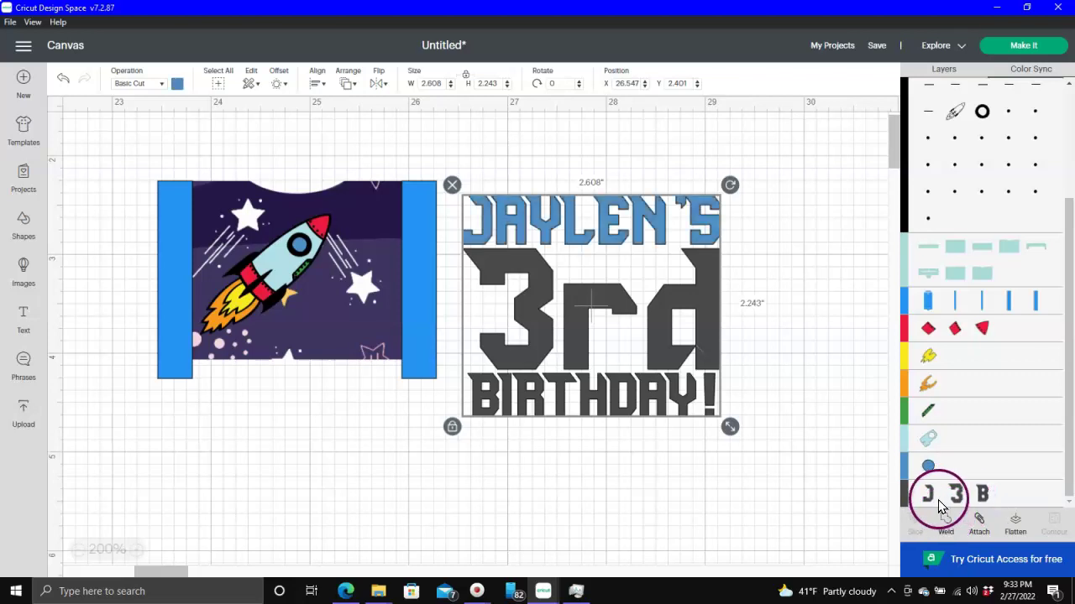
pyautogui.moveTo(929, 495); pyautogui.dragTo(976, 468)
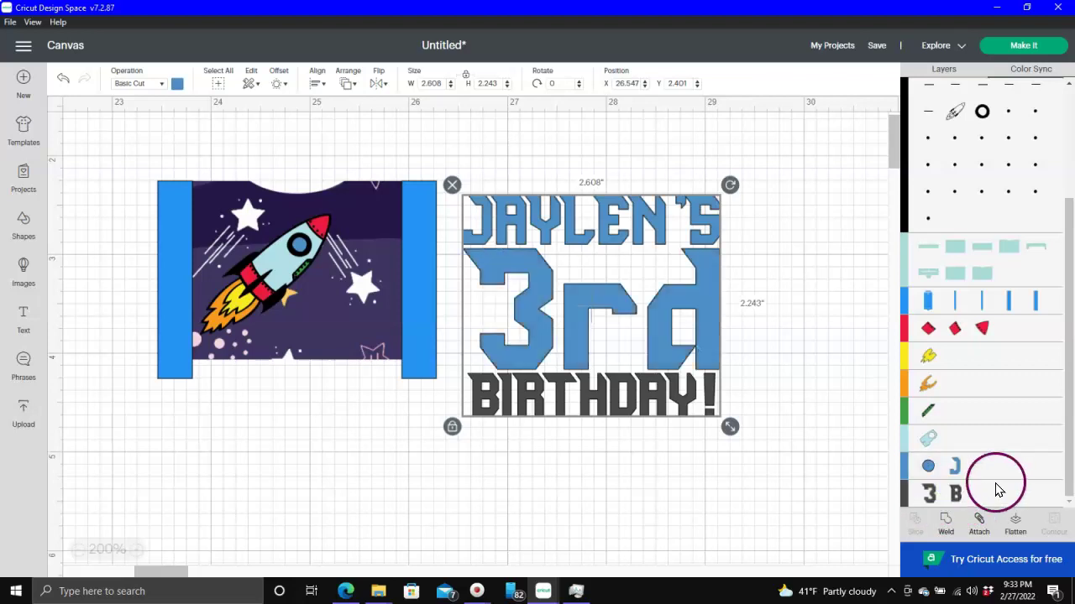
pyautogui.moveTo(927, 494); pyautogui.dragTo(1013, 469)
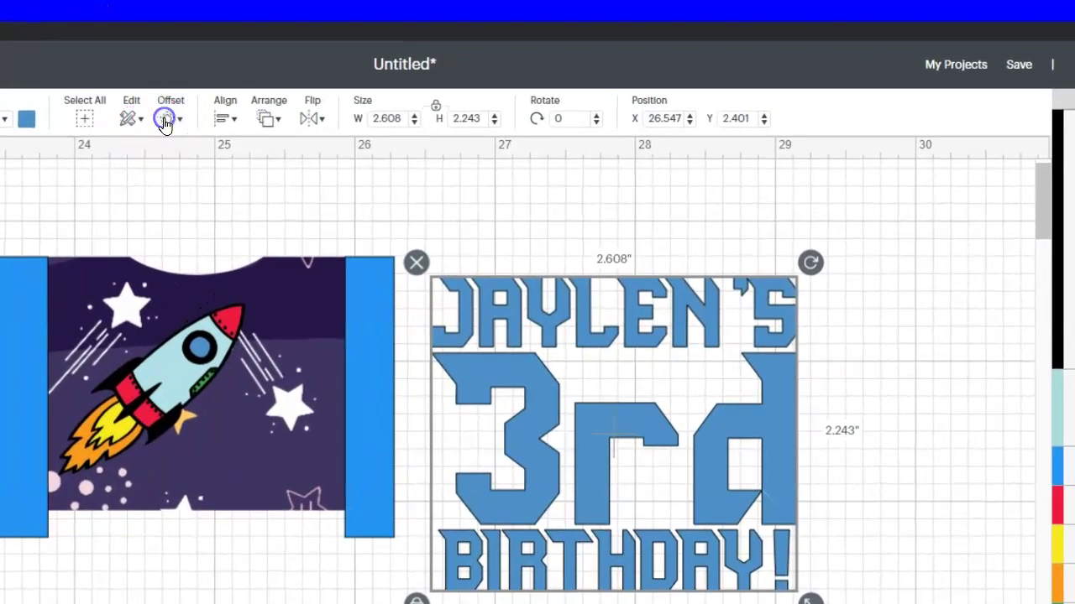
# Step: Create a welded offset with rounded corners around the three text lines at a distance of 0.04 inches
pyautogui.click(166, 122)
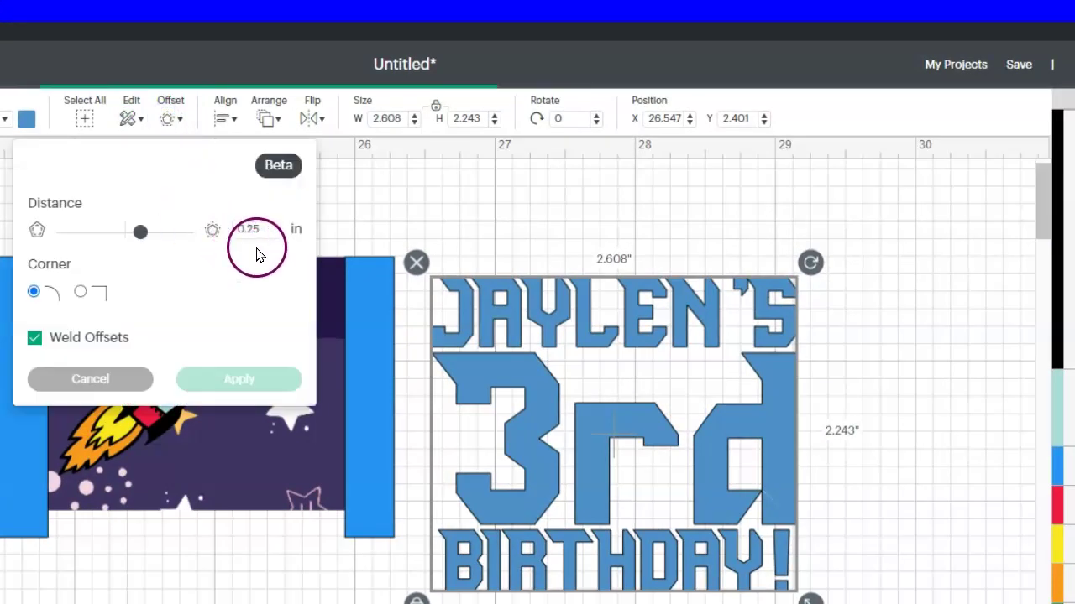
pyautogui.click(244, 304)
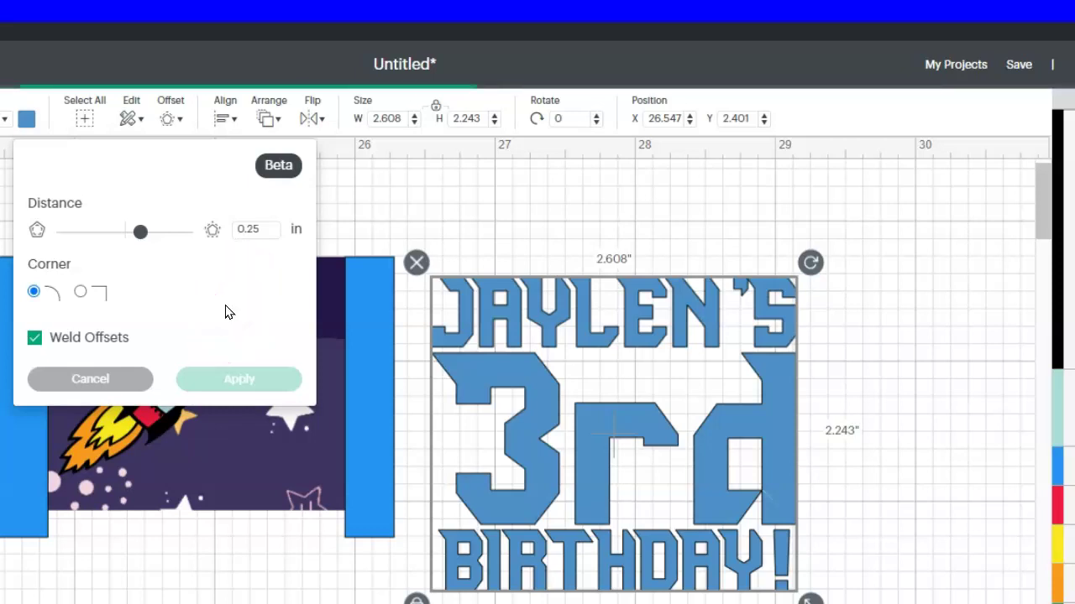
pyautogui.click(667, 243)
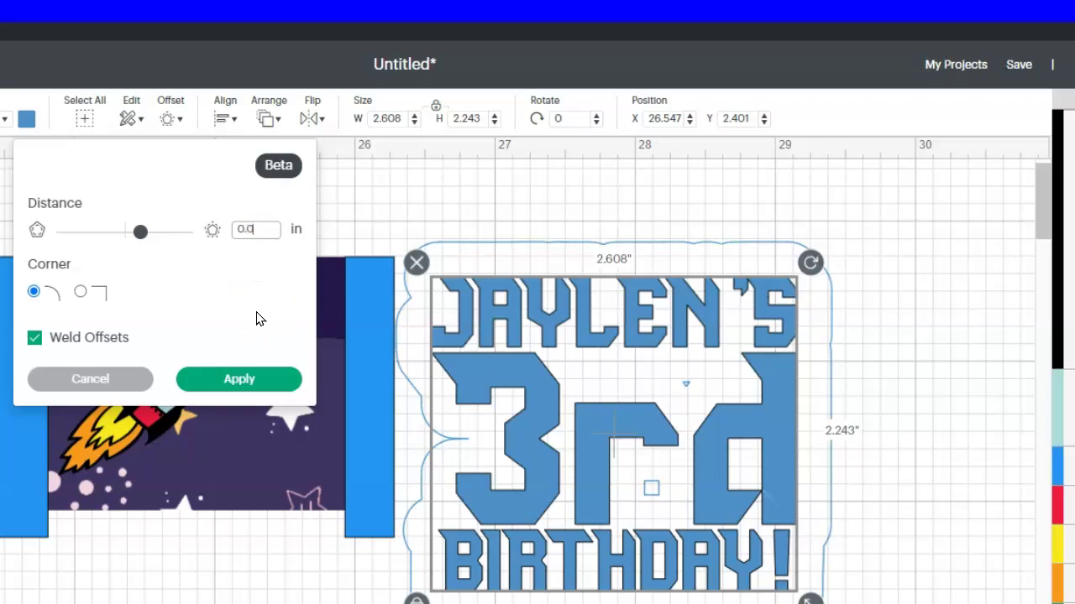
pyautogui.click(228, 303)
pyautogui.click(213, 286)
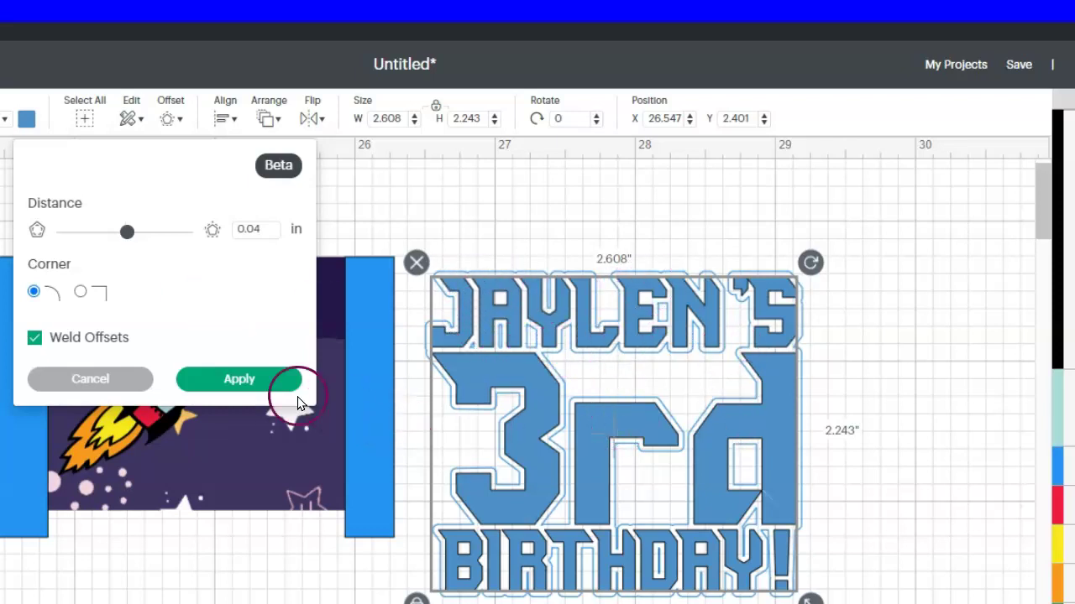
pyautogui.click(237, 380)
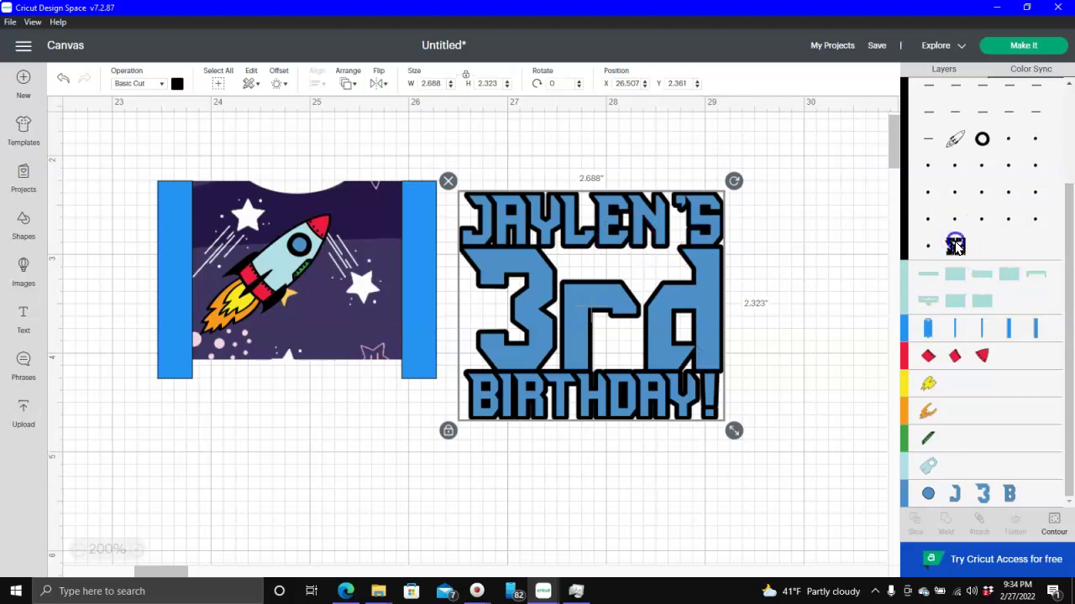
# Step: Sync the title's offset to the rocket's yellow and surround it with a second rounded 0.04-inch offset in the rocket's red
pyautogui.moveTo(957, 281); pyautogui.dragTo(957, 382)
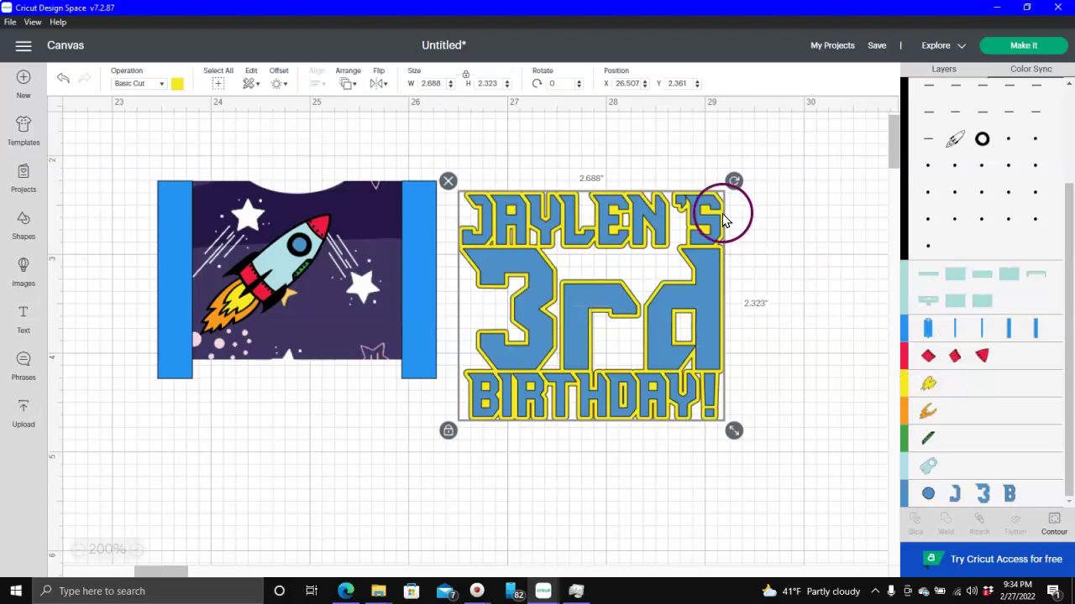
pyautogui.click(276, 85)
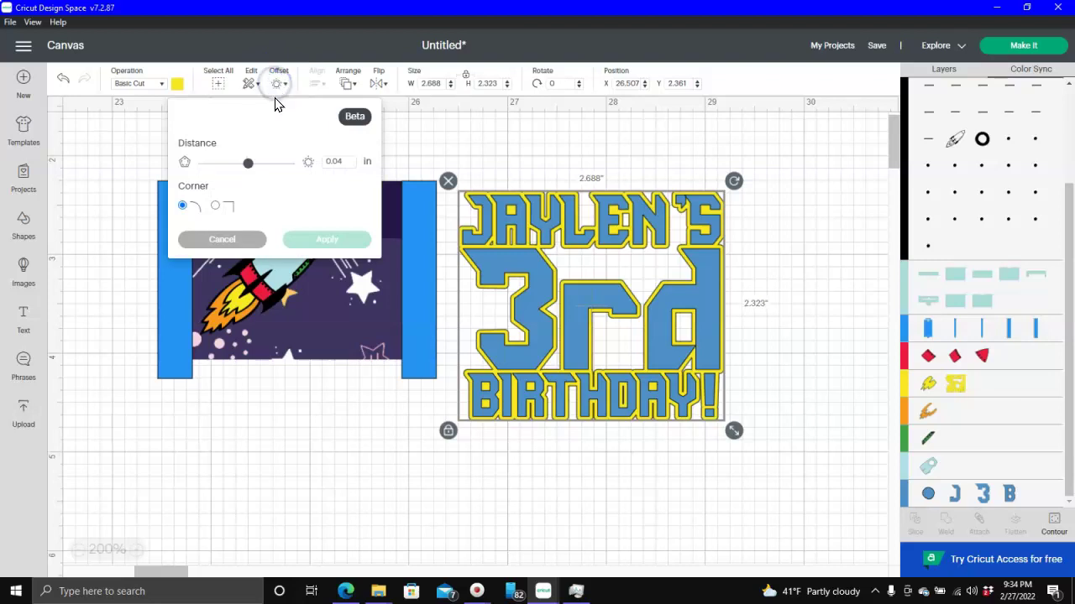
pyautogui.click(338, 166)
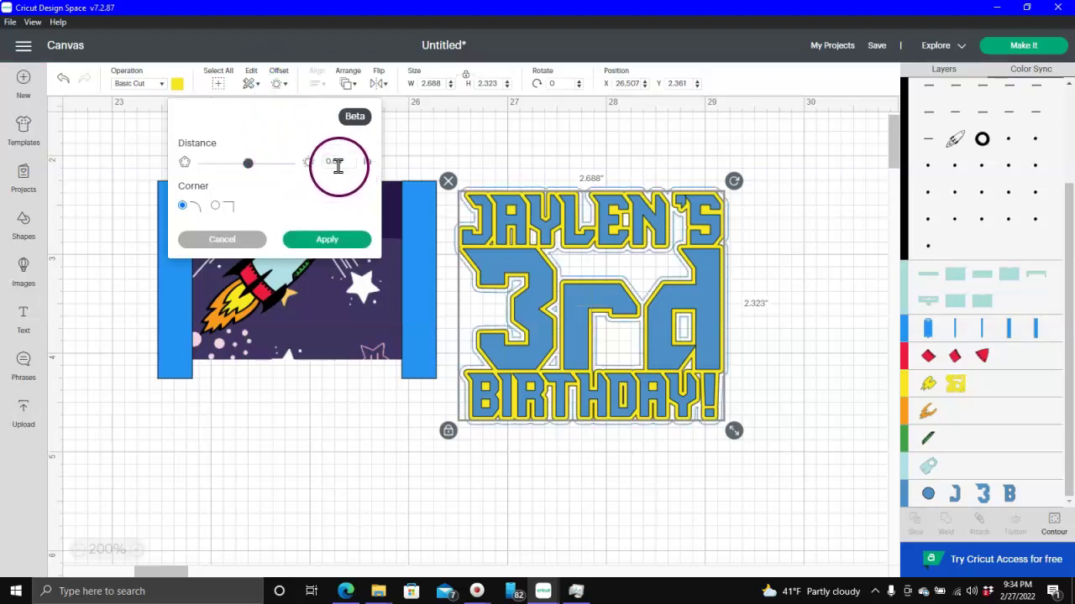
pyautogui.click(327, 241)
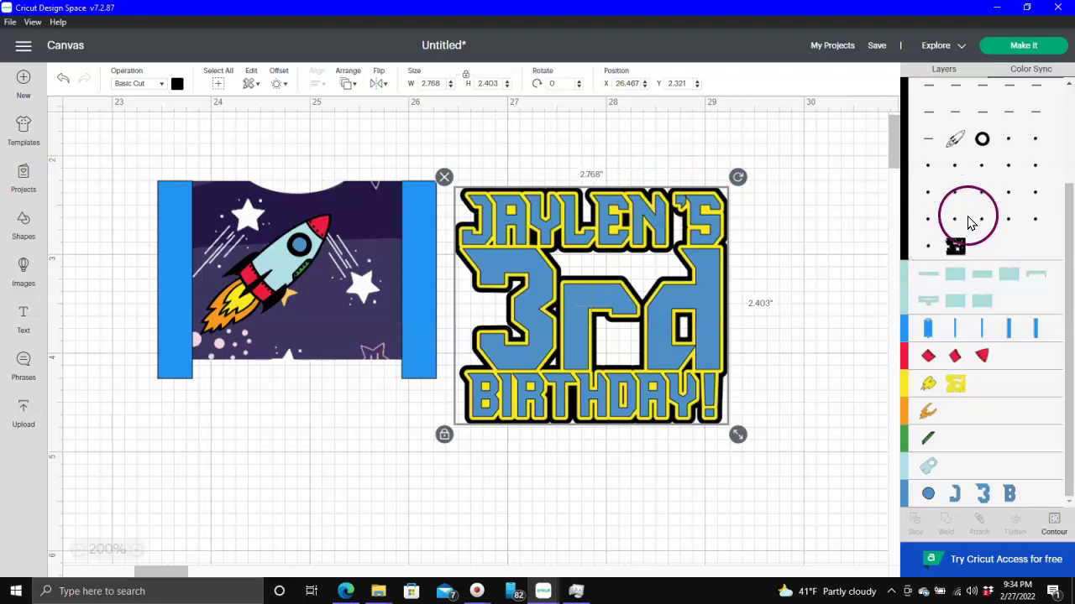
pyautogui.moveTo(954, 255); pyautogui.dragTo(1004, 367)
# Step: Flatten the three text lines and their yellow and red offsets into one Print Then Cut layer
pyautogui.click(626, 284)
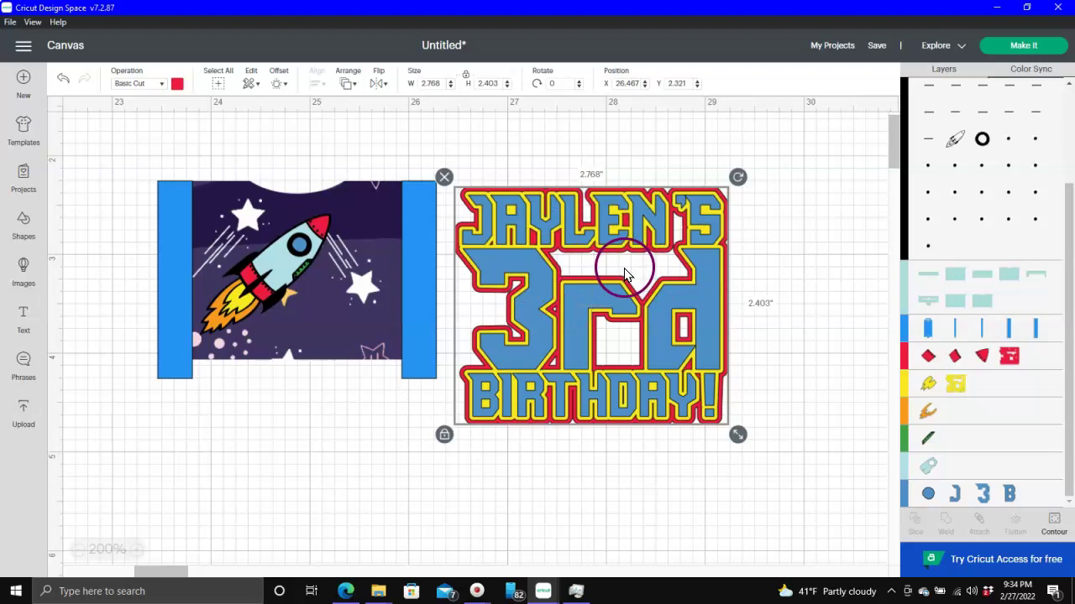
pyautogui.click(574, 151)
pyautogui.moveTo(534, 156); pyautogui.dragTo(650, 467)
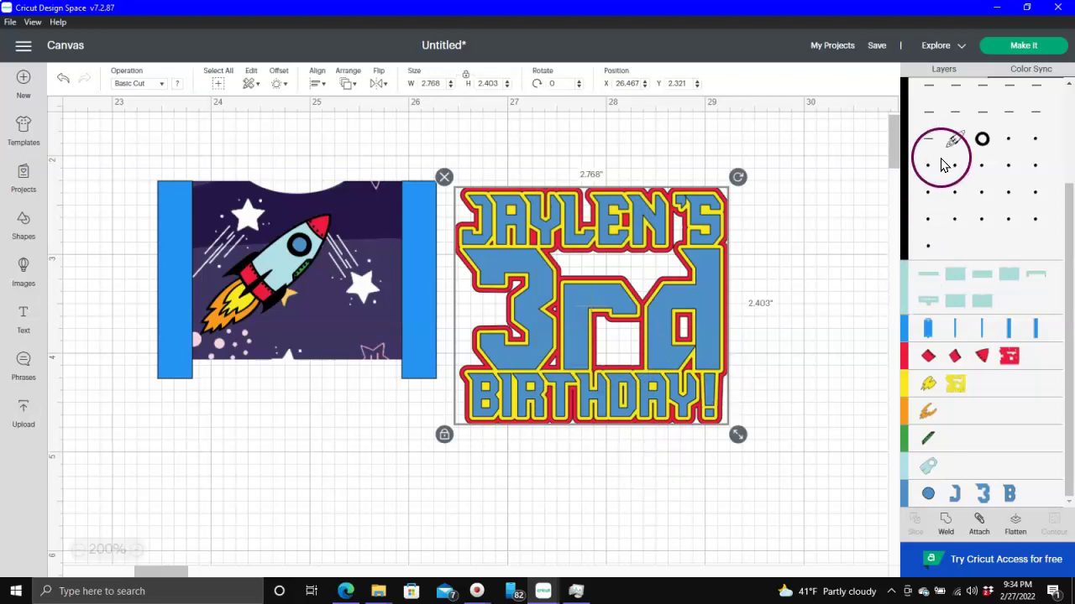
pyautogui.click(951, 72)
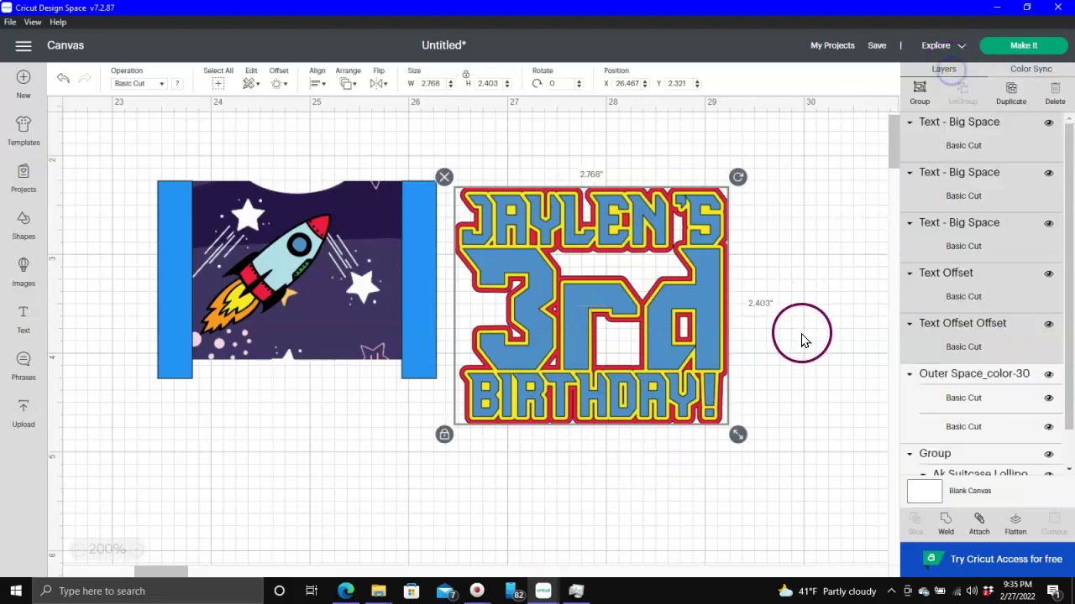
pyautogui.click(1015, 524)
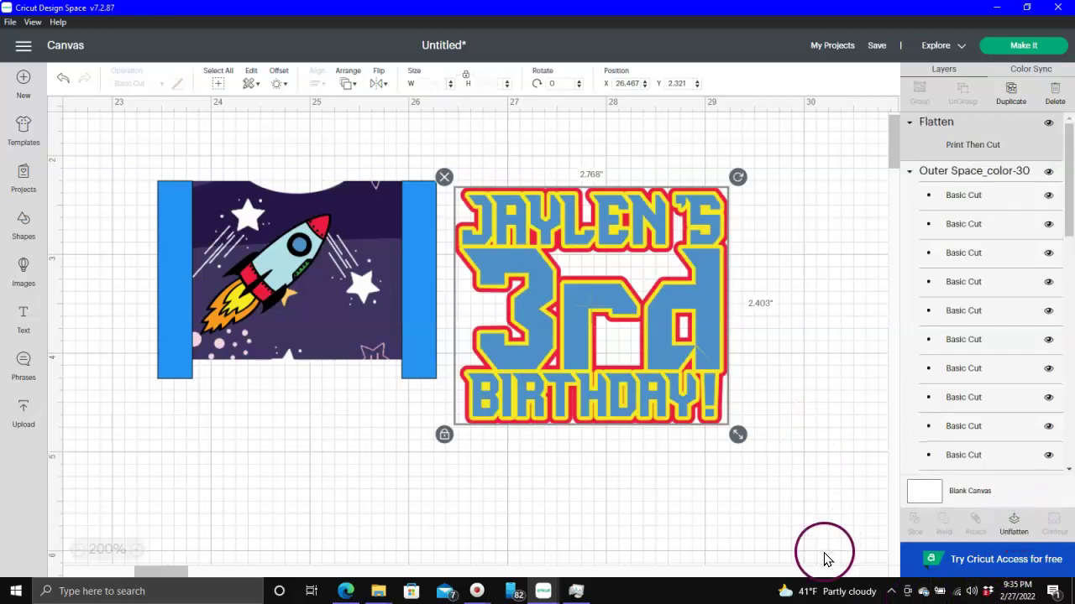
# Step: Shrink the flattened title onto the right part of the star-patterned panel and the rocket to about 1.08 inches wide beside it
pyautogui.moveTo(740, 435); pyautogui.dragTo(581, 302)
pyautogui.moveTo(499, 236); pyautogui.dragTo(321, 282)
pyautogui.click(202, 321)
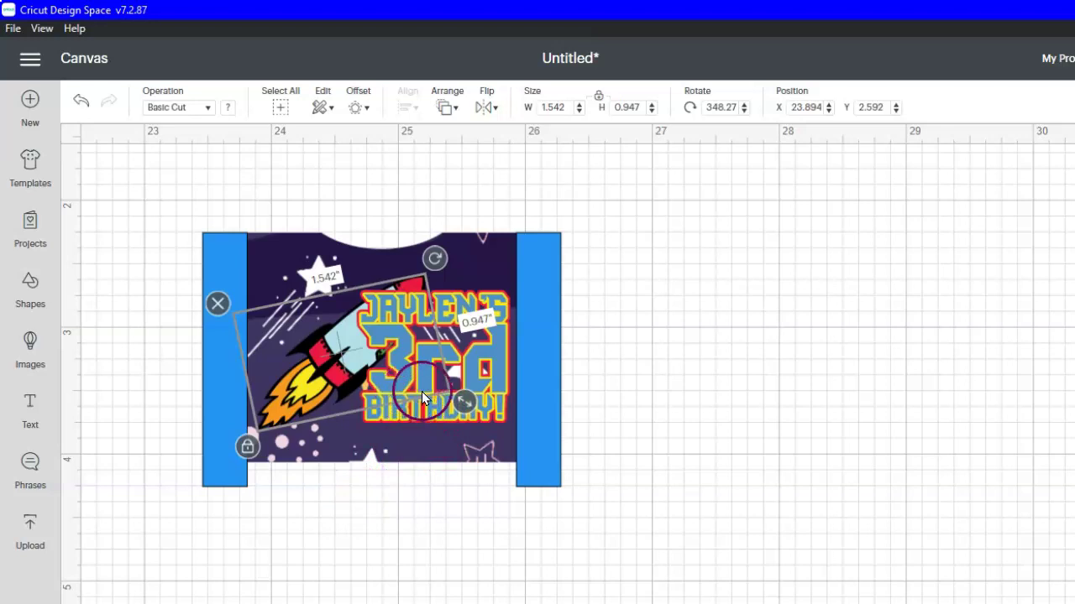
pyautogui.moveTo(447, 399); pyautogui.dragTo(386, 380)
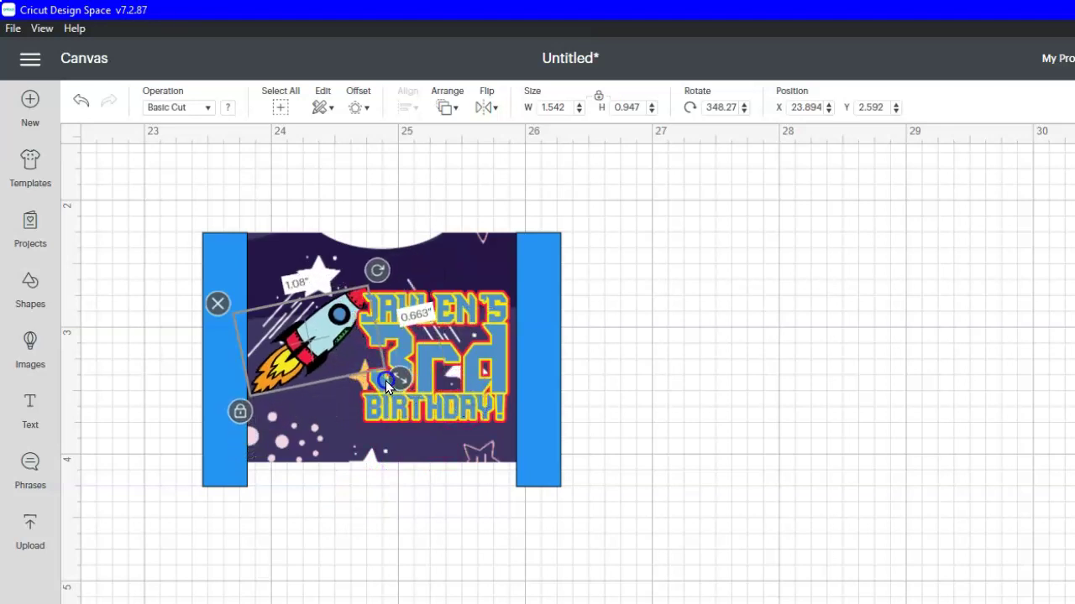
pyautogui.moveTo(294, 361); pyautogui.dragTo(299, 367)
# Step: Rotate the rocket slightly steeper and nudge it left so its nose clears the title
pyautogui.click(302, 574)
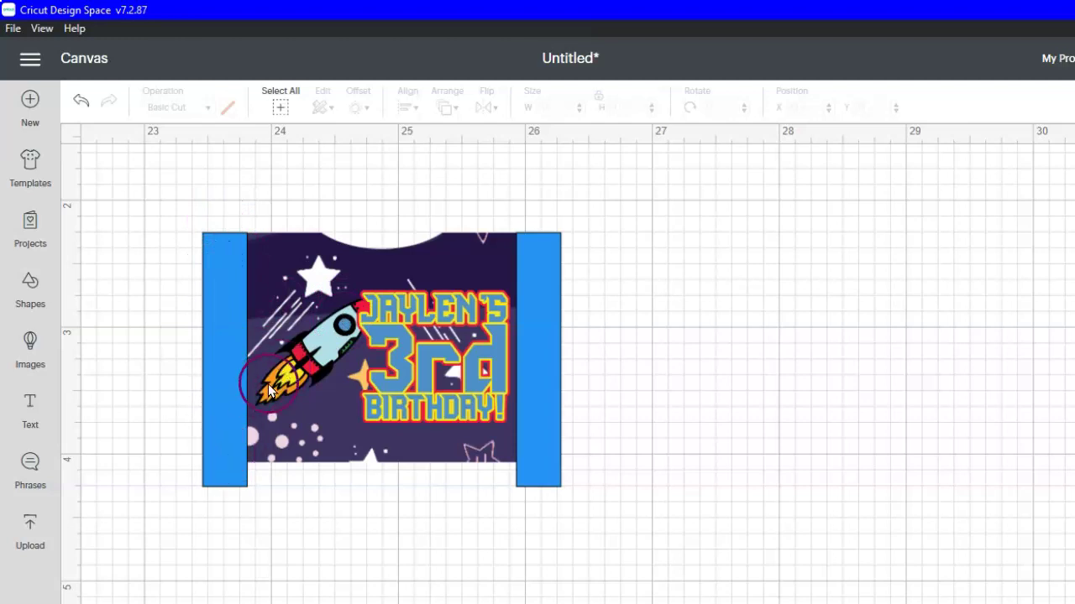
pyautogui.moveTo(296, 367); pyautogui.dragTo(284, 373)
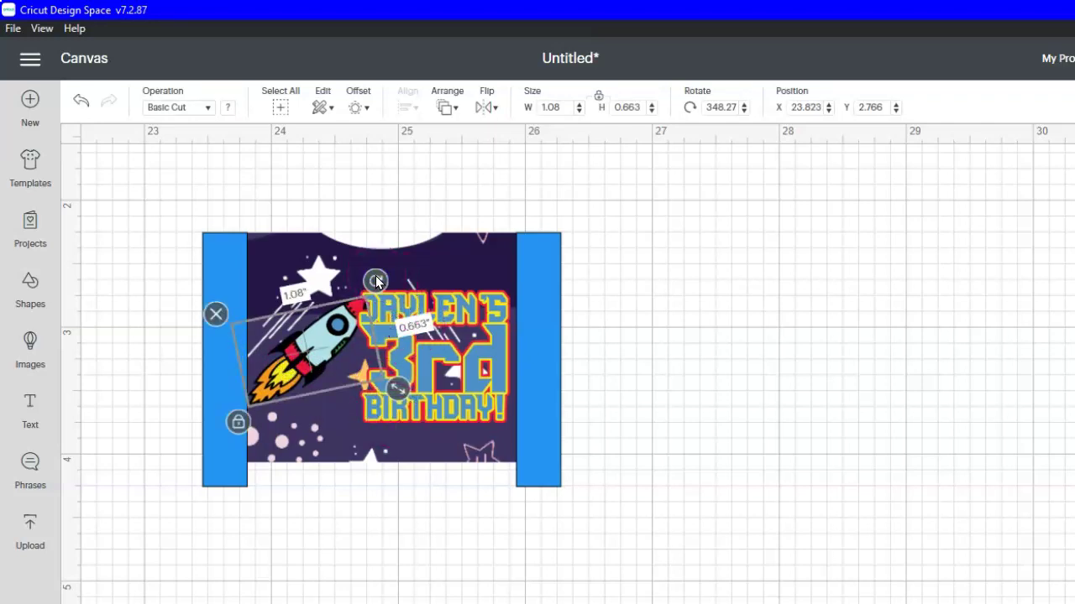
pyautogui.moveTo(375, 280); pyautogui.dragTo(361, 271)
pyautogui.moveTo(315, 331); pyautogui.dragTo(309, 331)
pyautogui.click(325, 468)
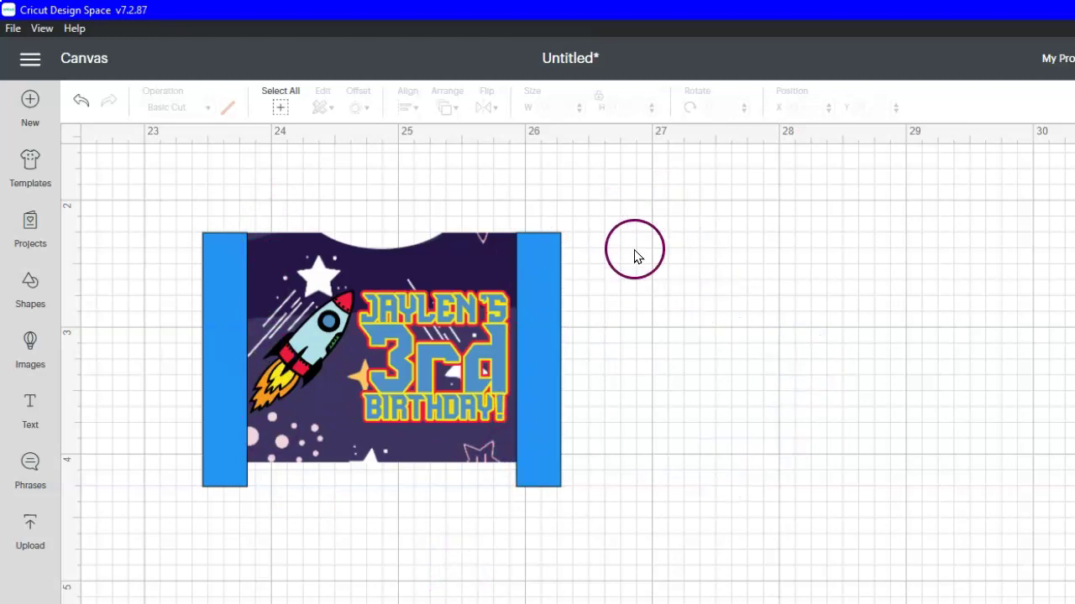
# Step: Ungroup the star-patterned panel from its two blue side strips and move both strips onto empty canvas to its right
pyautogui.click(470, 246)
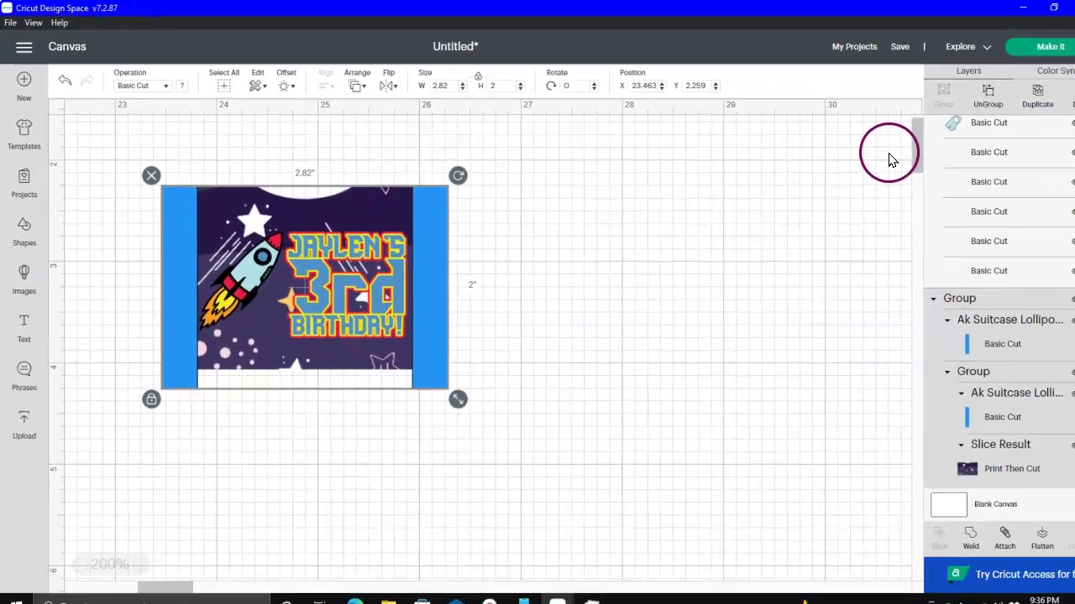
pyautogui.click(964, 94)
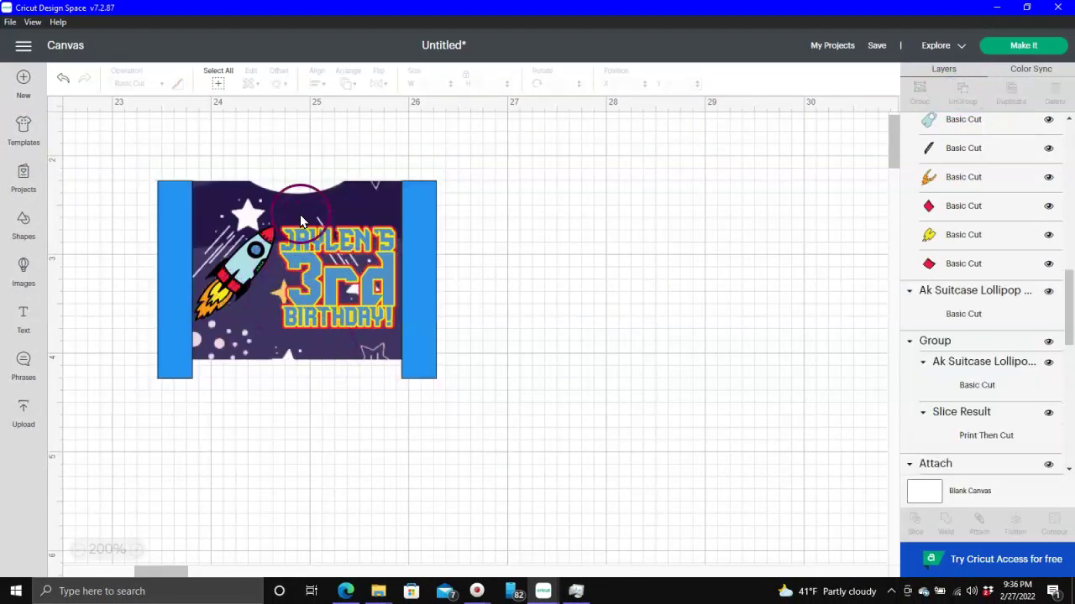
pyautogui.click(962, 89)
pyautogui.click(477, 348)
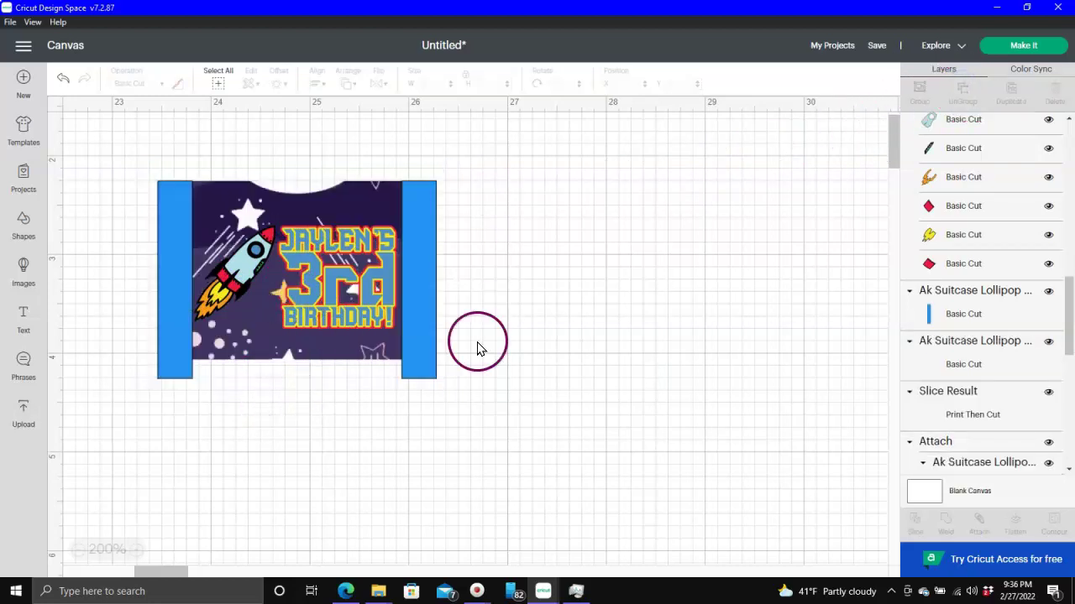
pyautogui.moveTo(424, 289); pyautogui.dragTo(527, 291)
pyautogui.moveTo(174, 260); pyautogui.dragTo(572, 263)
# Step: Flatten the panel with the rocket and title, and move it among the other star-patterned panels at about X 13.963, Y 2.509
pyautogui.moveTo(144, 158); pyautogui.dragTo(423, 403)
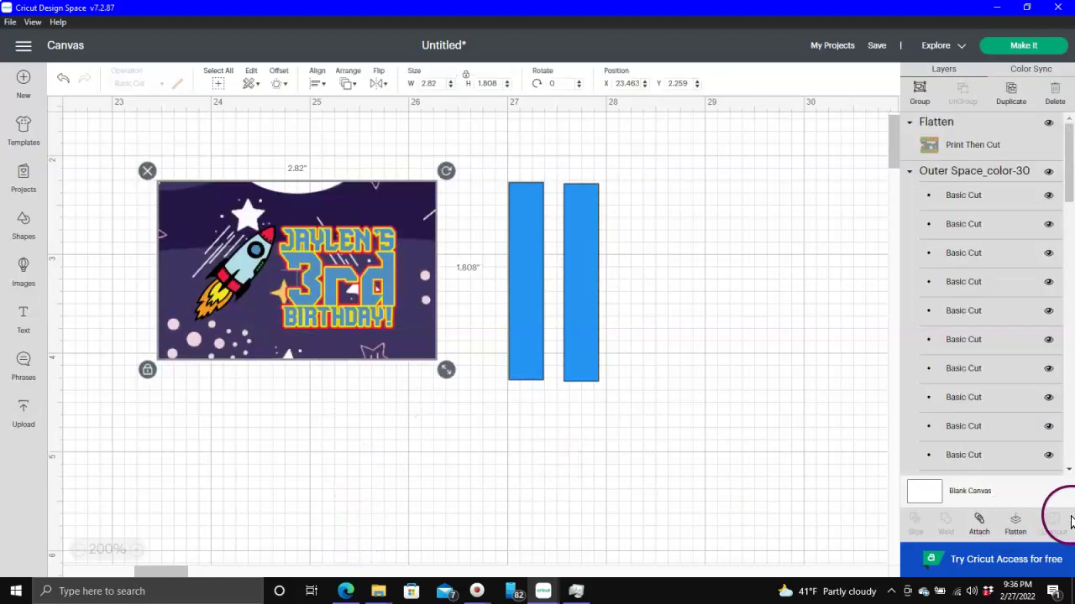
pyautogui.click(1020, 524)
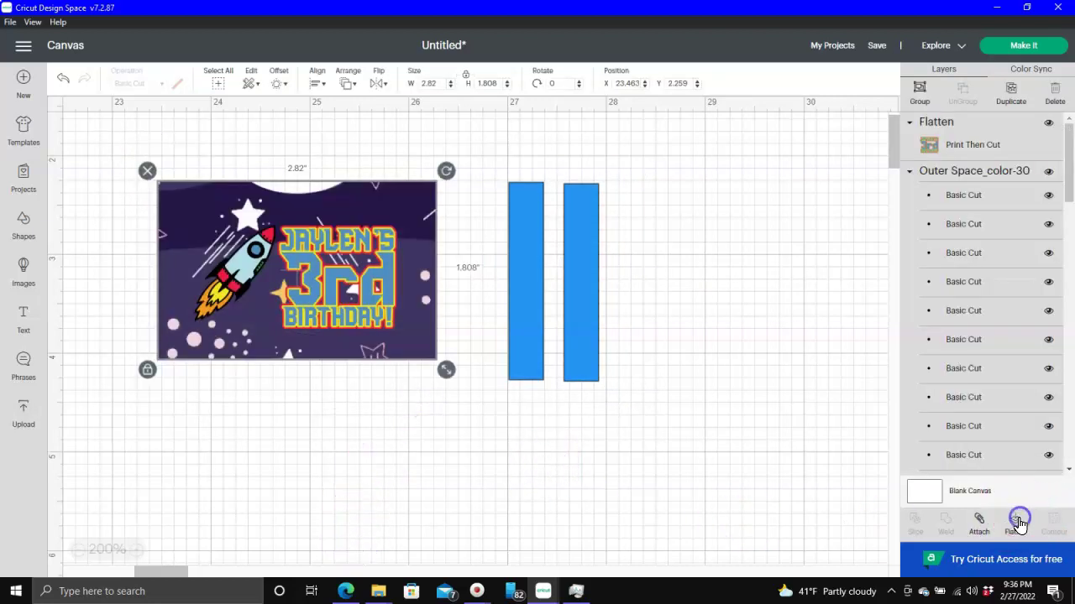
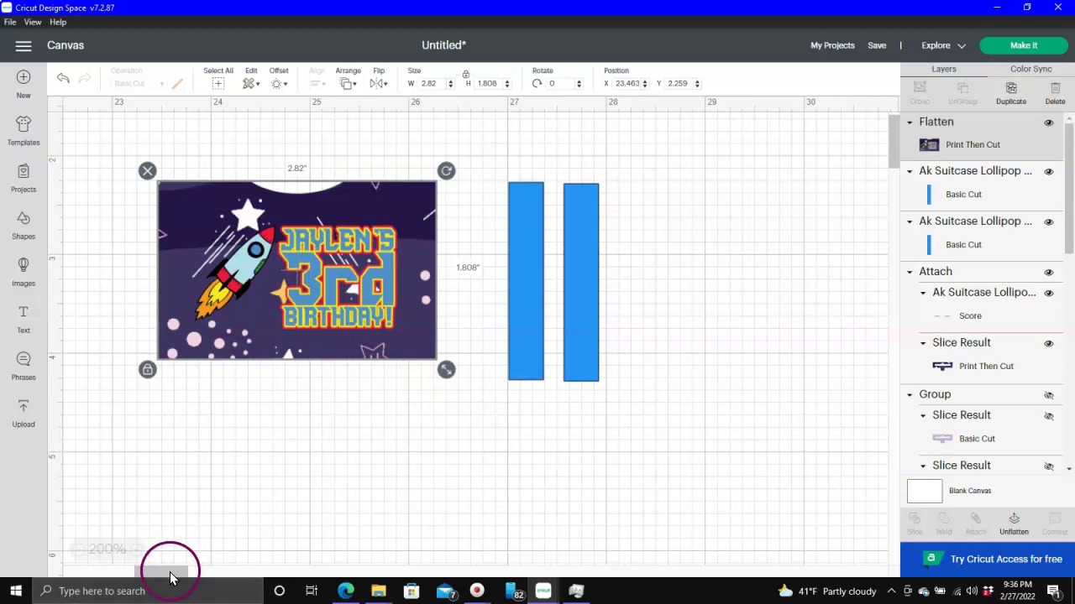
pyautogui.moveTo(167, 575); pyautogui.dragTo(143, 569)
pyautogui.scroll(-5, 916, 181)
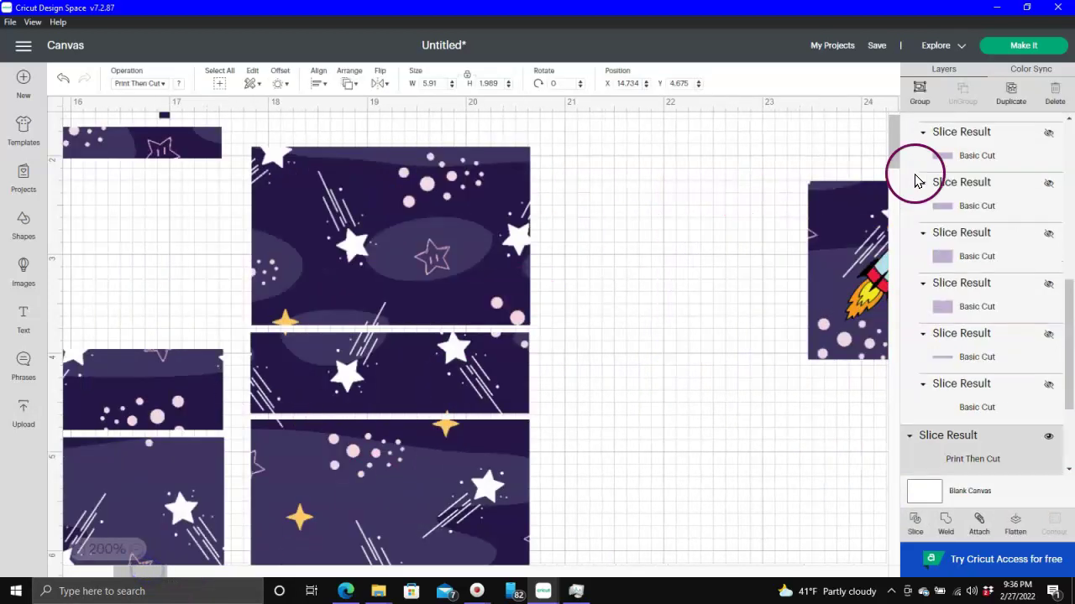
pyautogui.click(847, 254)
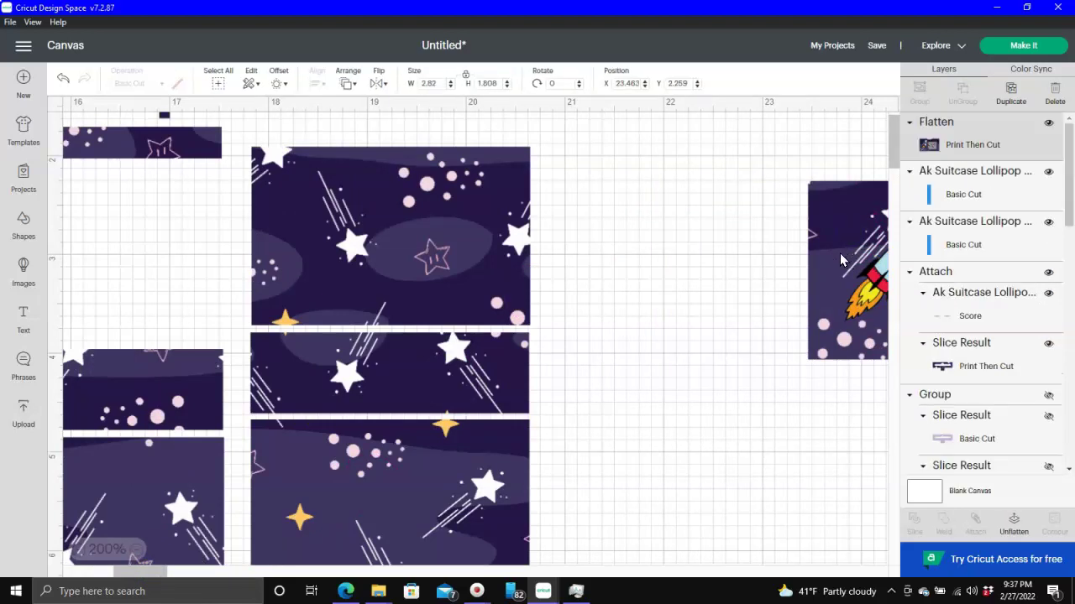
pyautogui.moveTo(840, 258); pyautogui.dragTo(831, 233)
pyautogui.moveTo(395, 257); pyautogui.dragTo(40, 294)
pyautogui.moveTo(336, 281)
pyautogui.mouseDown()
pyautogui.moveTo(288, 232)
pyautogui.moveTo(289, 267)
pyautogui.moveTo(327, 279)
pyautogui.mouseUp()
pyautogui.moveTo(104, 285); pyautogui.dragTo(172, 242)
# Step: Move the large star-patterned panel at the lower end of the decorated panel's column out to empty canvas space
pyautogui.click(193, 422)
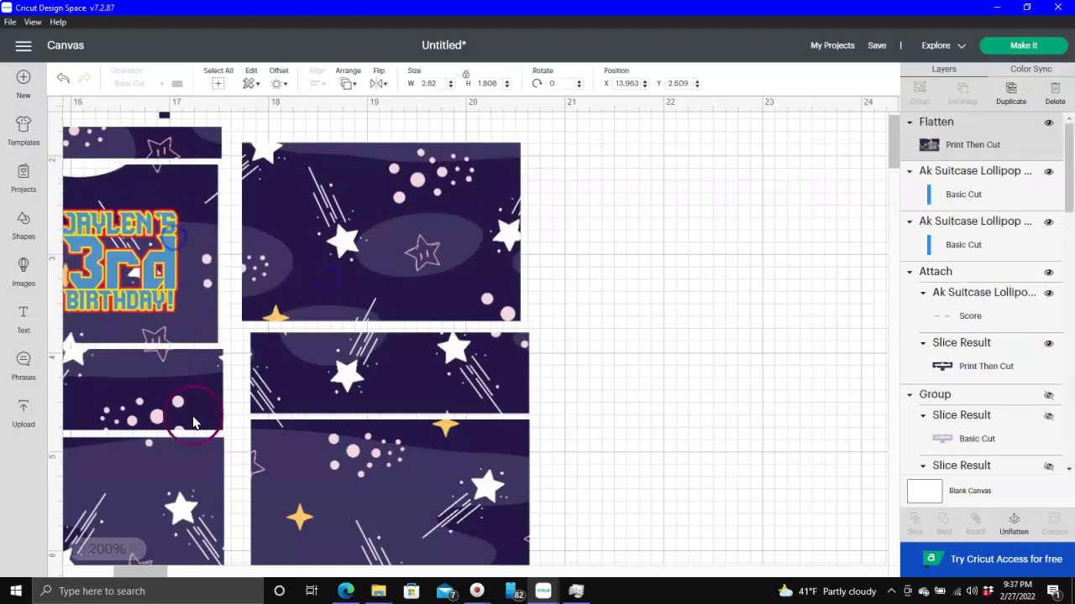
pyautogui.click(146, 469)
pyautogui.moveTo(147, 501); pyautogui.dragTo(774, 220)
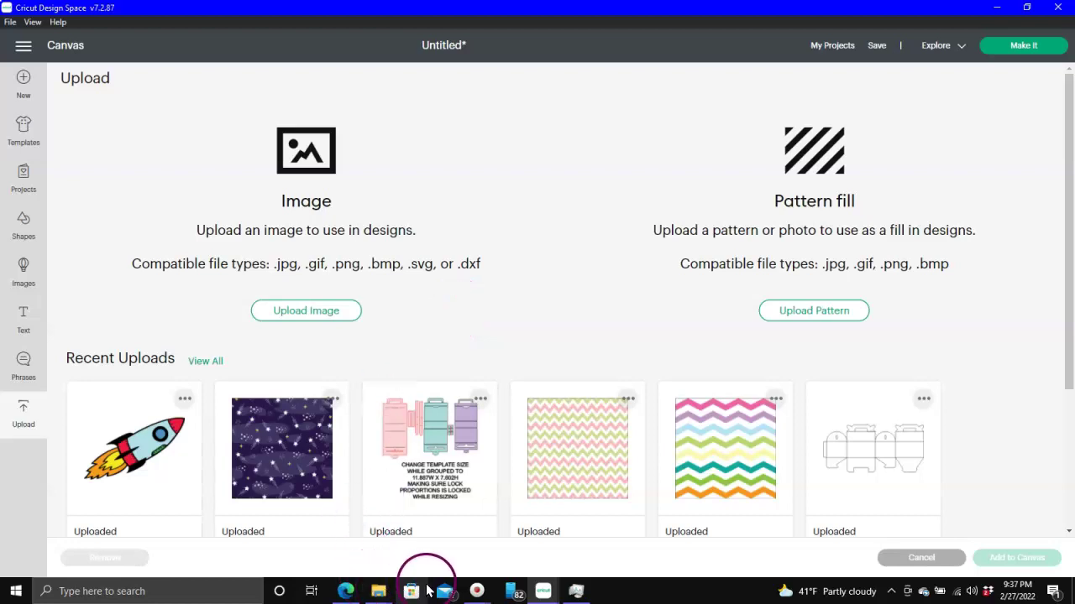
# Step: Locate the astronaut picture in the PNG folder window and start a new image upload
pyautogui.moveTo(379, 594)
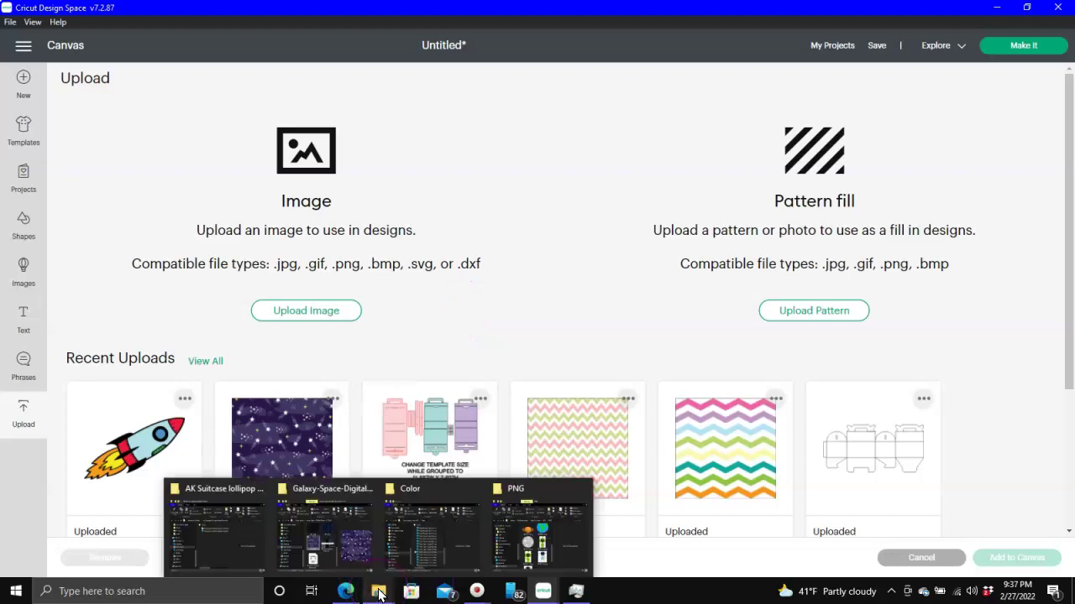
pyautogui.moveTo(432, 489)
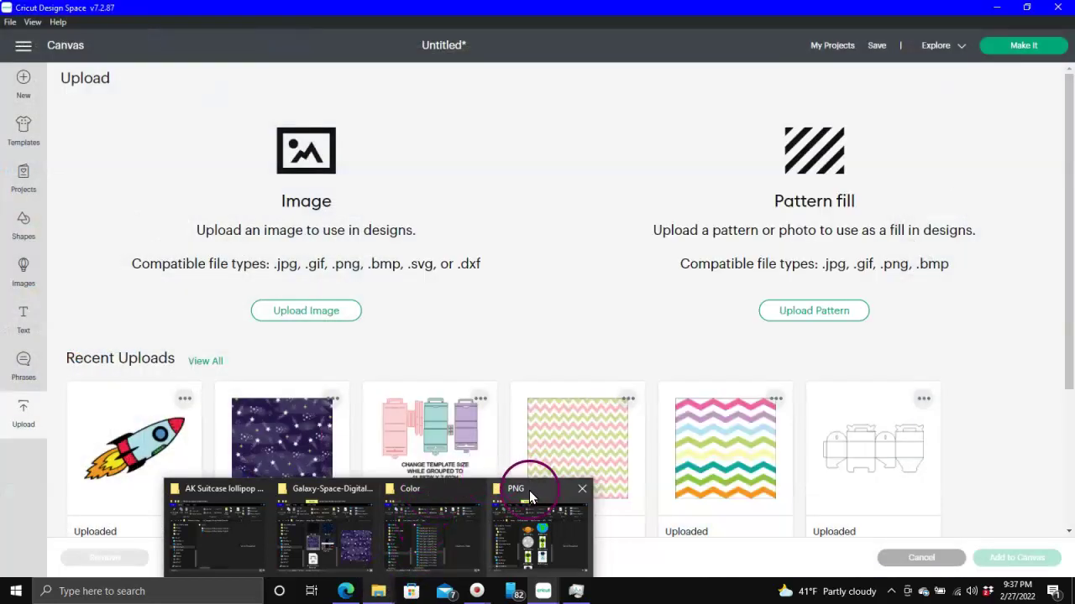
pyautogui.click(529, 490)
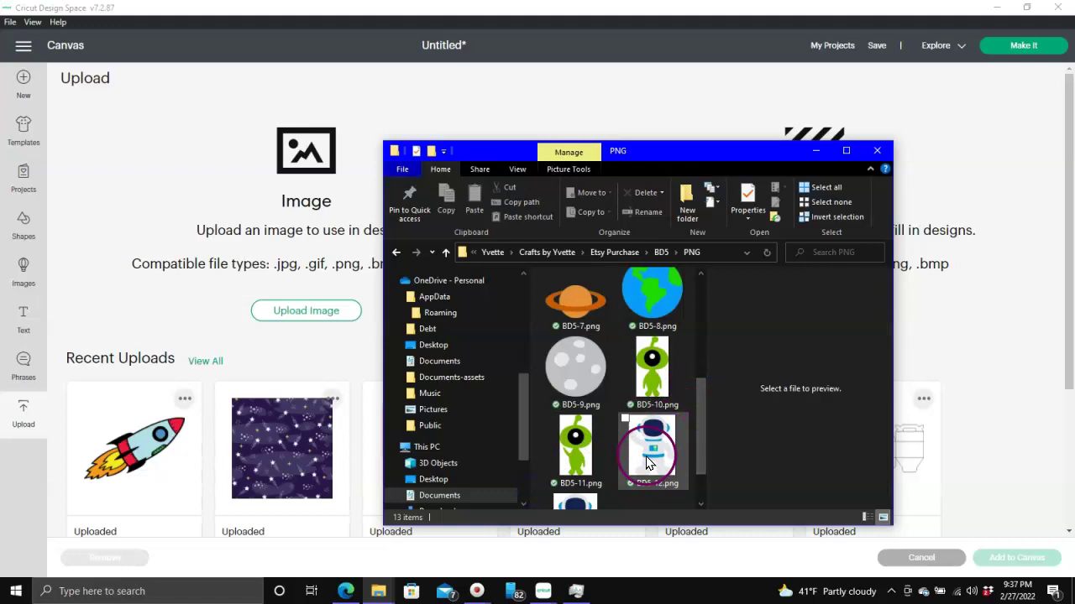
pyautogui.click(298, 315)
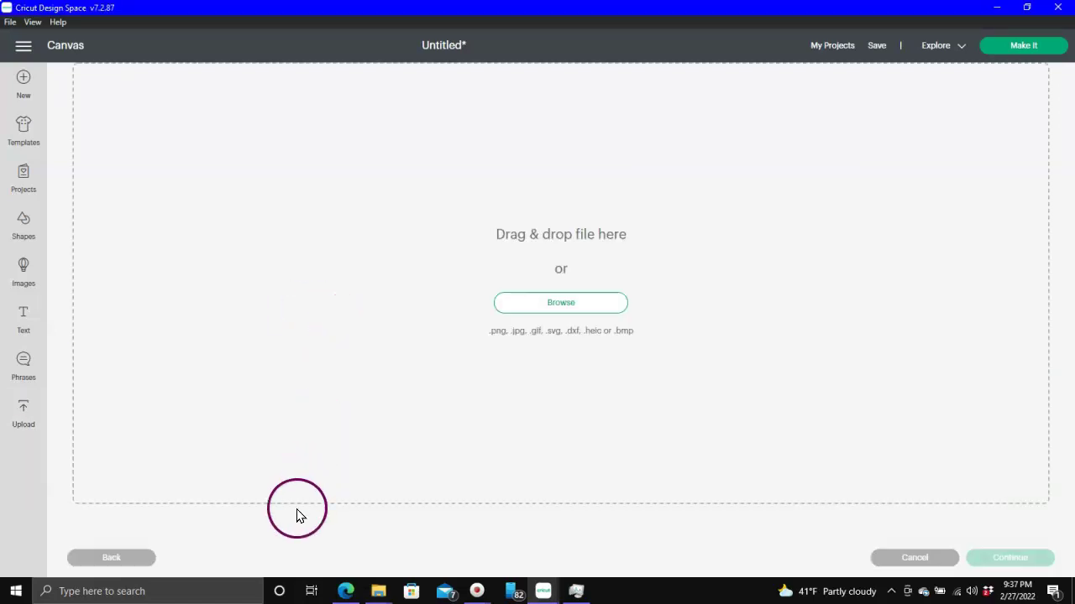
# Step: Load the astronaut file BD5-12.png from the PNG folder into the upload and set its image type to Complex
pyautogui.click(382, 591)
pyautogui.click(519, 476)
pyautogui.click(682, 453)
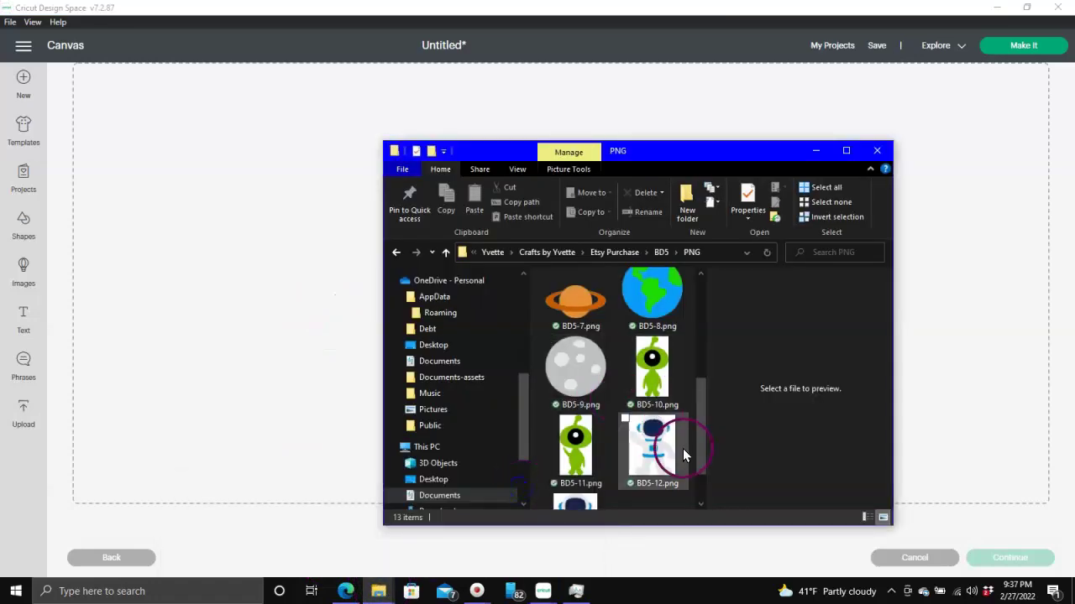
pyautogui.click(655, 450)
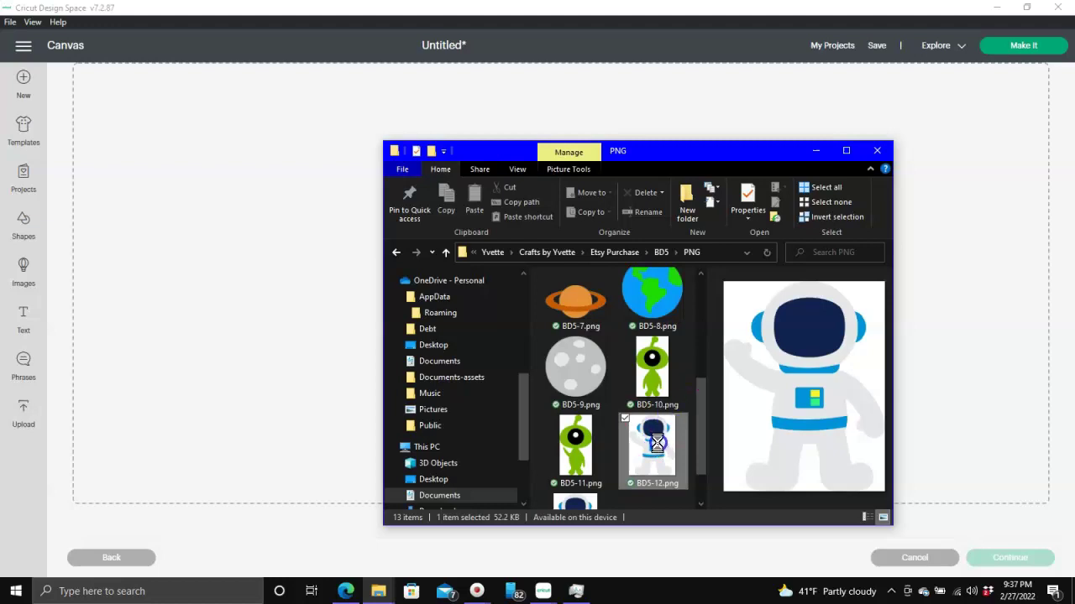
pyautogui.click(654, 444)
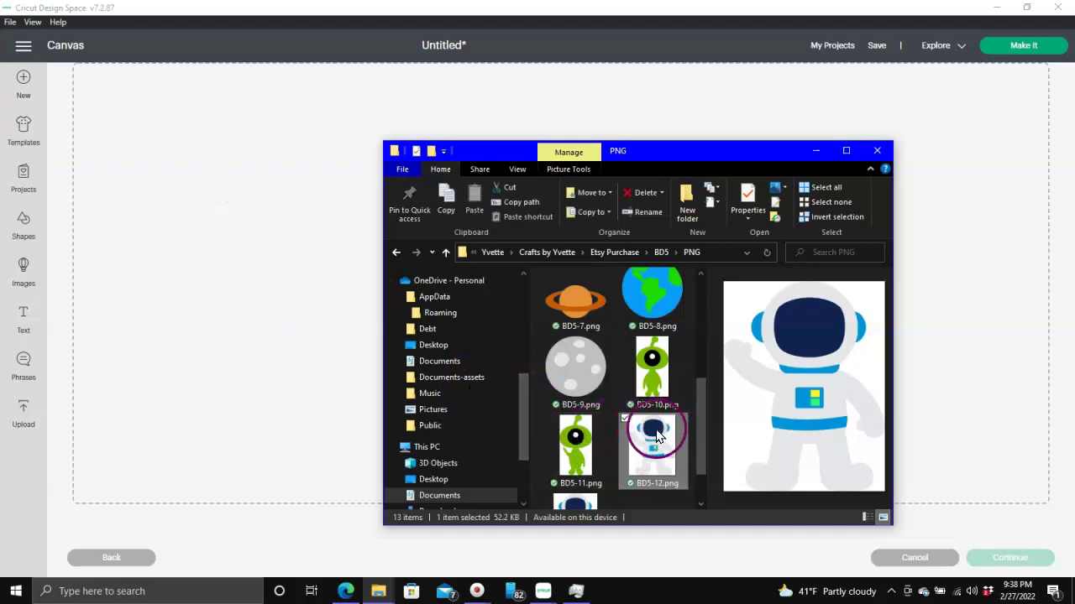
pyautogui.moveTo(656, 434); pyautogui.dragTo(247, 209)
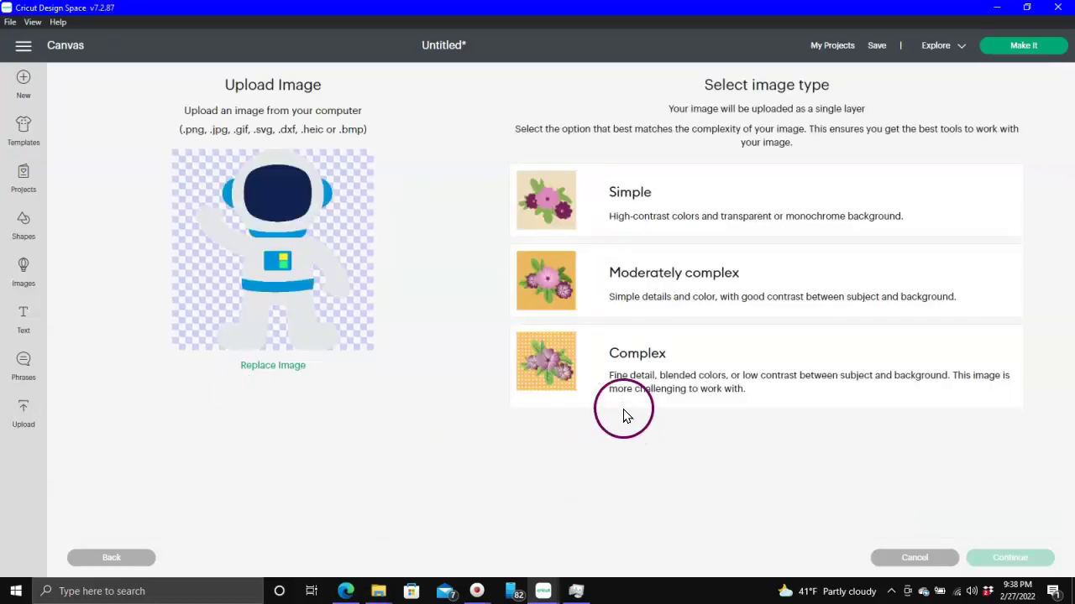
pyautogui.click(653, 374)
pyautogui.click(991, 561)
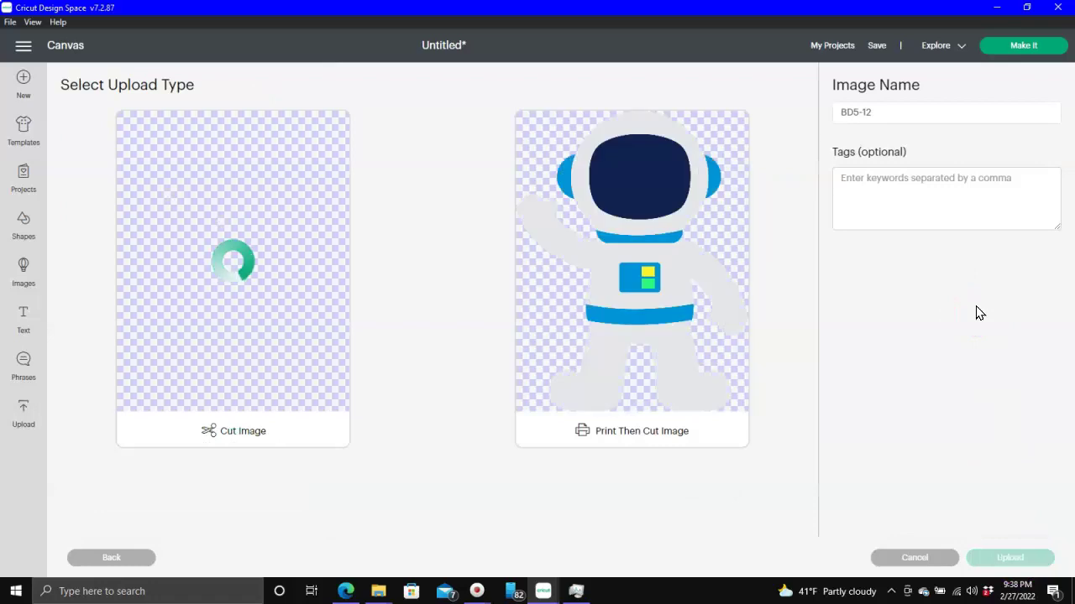
# Step: Tag the astronaut image "ASTRONAUT, SPACE" and choose Print Then Cut Image as its upload type
pyautogui.click(884, 224)
pyautogui.write('ASTRONAUT')
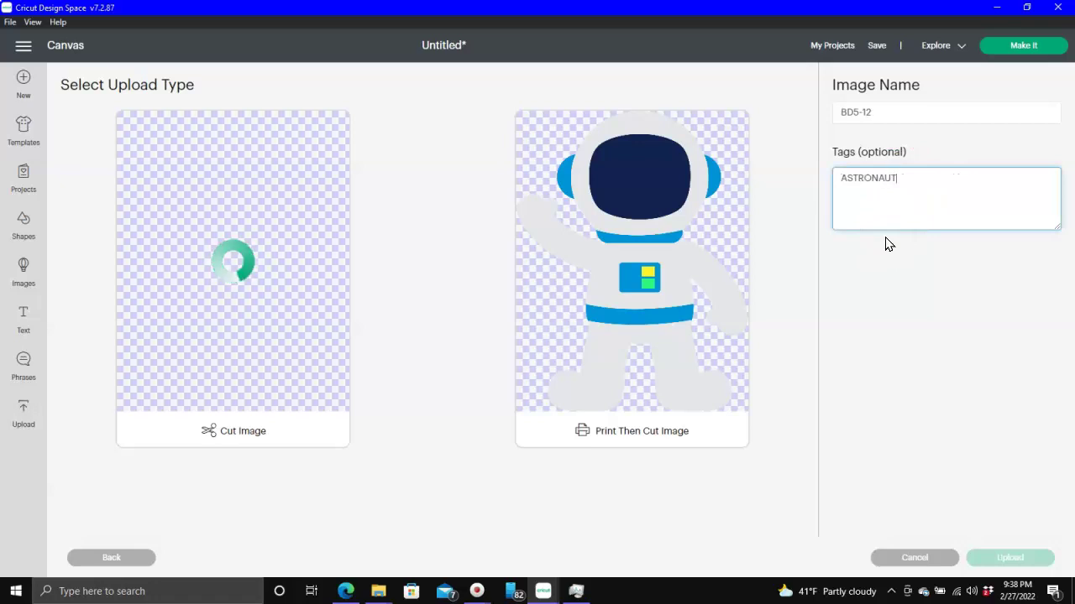
pyautogui.write(', SPACE')
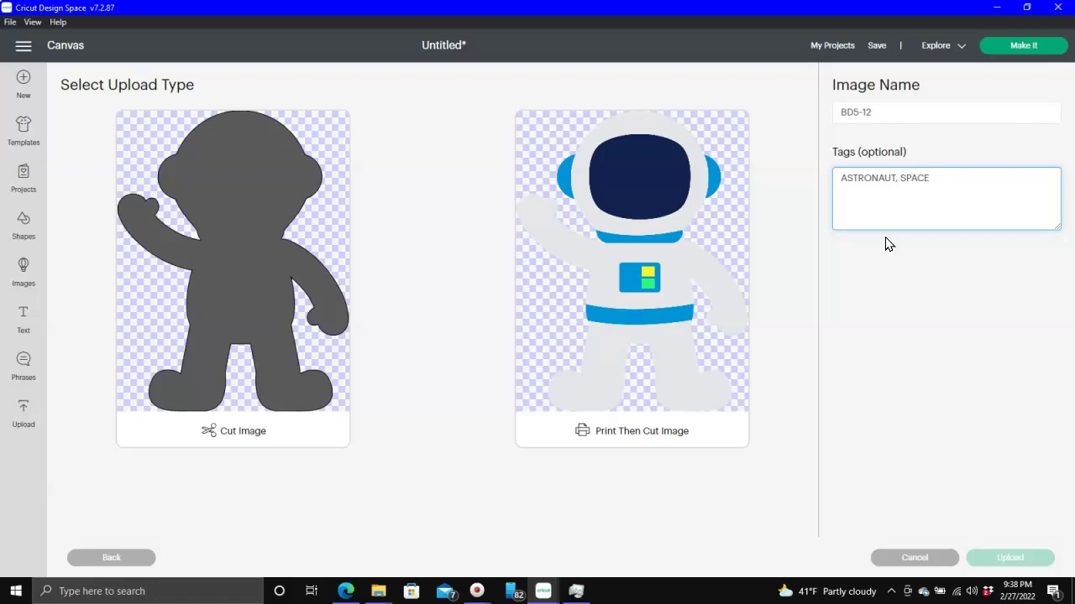
pyautogui.click(655, 180)
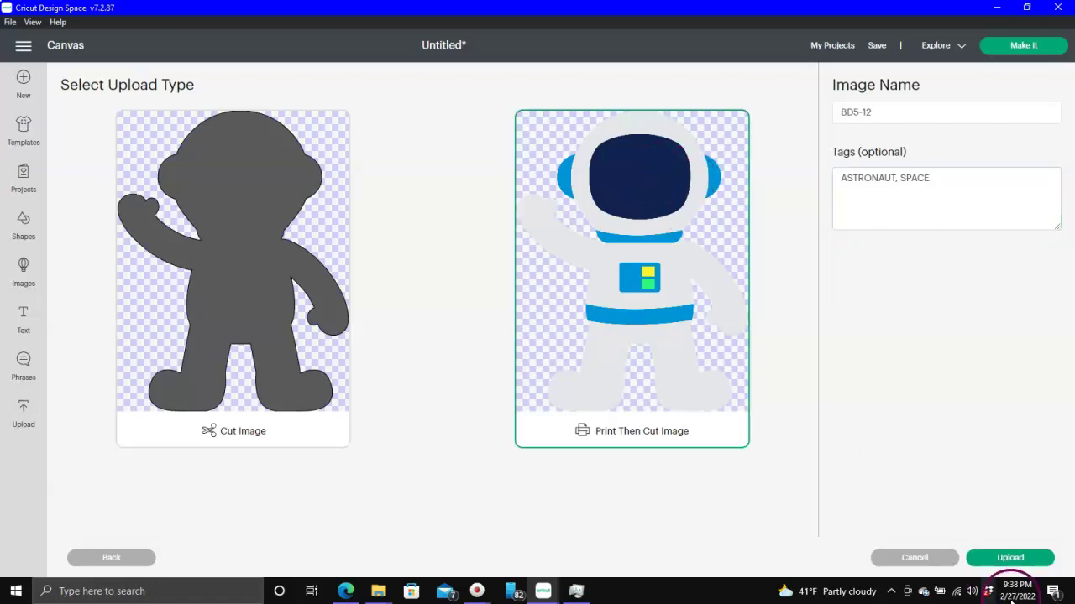
# Step: Finish uploading the waving astronaut, load BD5-13.png from the PNG folder into a new upload, and set its image type to Complex
pyautogui.click(1013, 558)
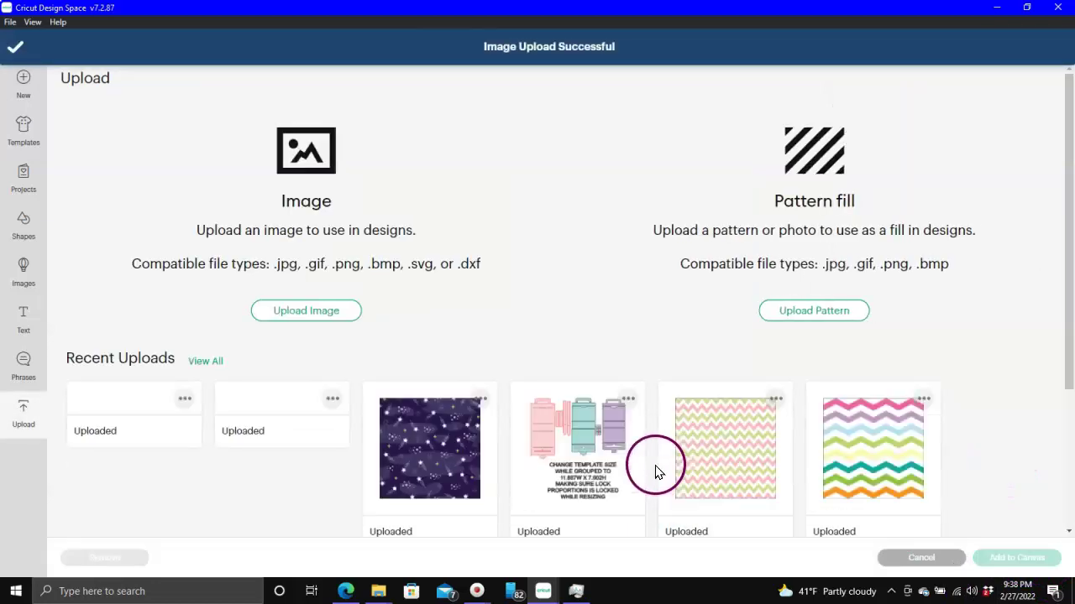
pyautogui.click(339, 314)
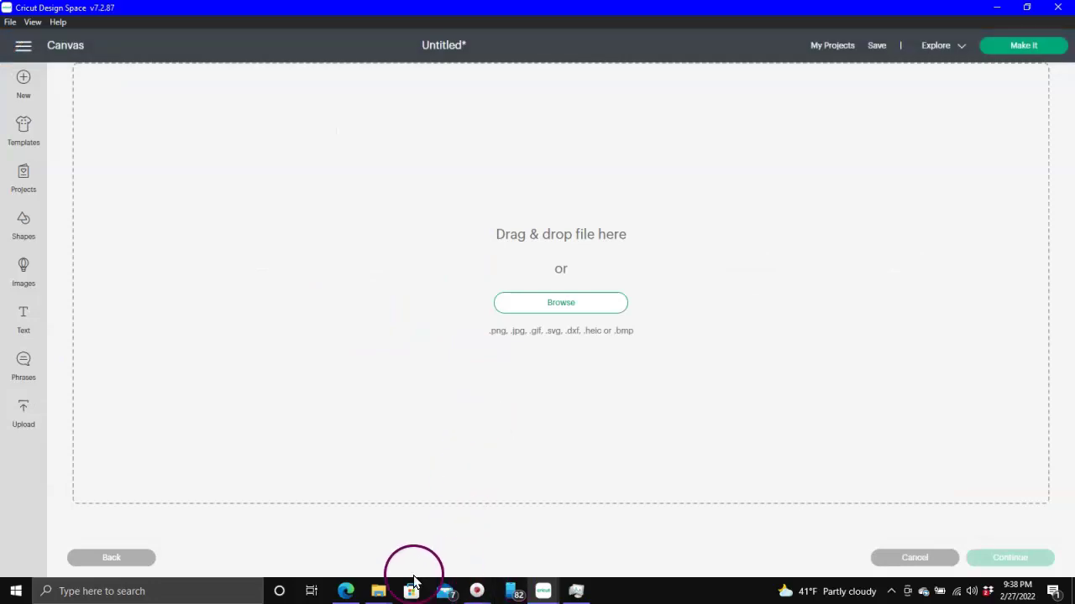
pyautogui.click(377, 591)
pyautogui.click(532, 513)
pyautogui.moveTo(702, 426); pyautogui.dragTo(700, 450)
pyautogui.click(600, 476)
pyautogui.moveTo(575, 475); pyautogui.dragTo(235, 214)
pyautogui.click(663, 378)
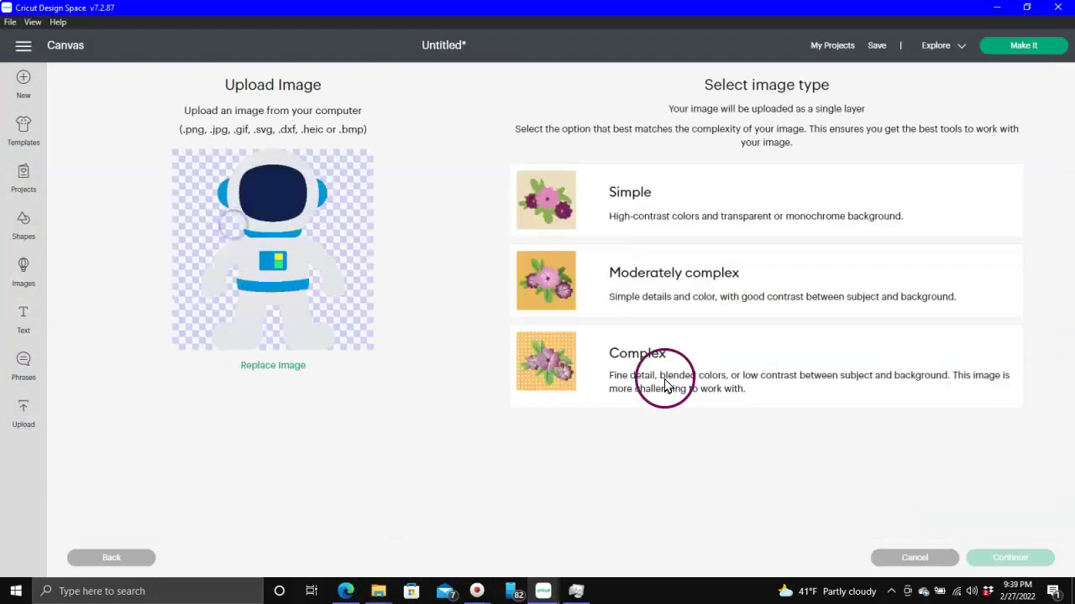
# Step: Keep the second astronaut's background as it is, tag the image "ASTRONAUT, SPACE" and upload it as a Print Then Cut image
pyautogui.click(1016, 557)
pyautogui.click(1012, 557)
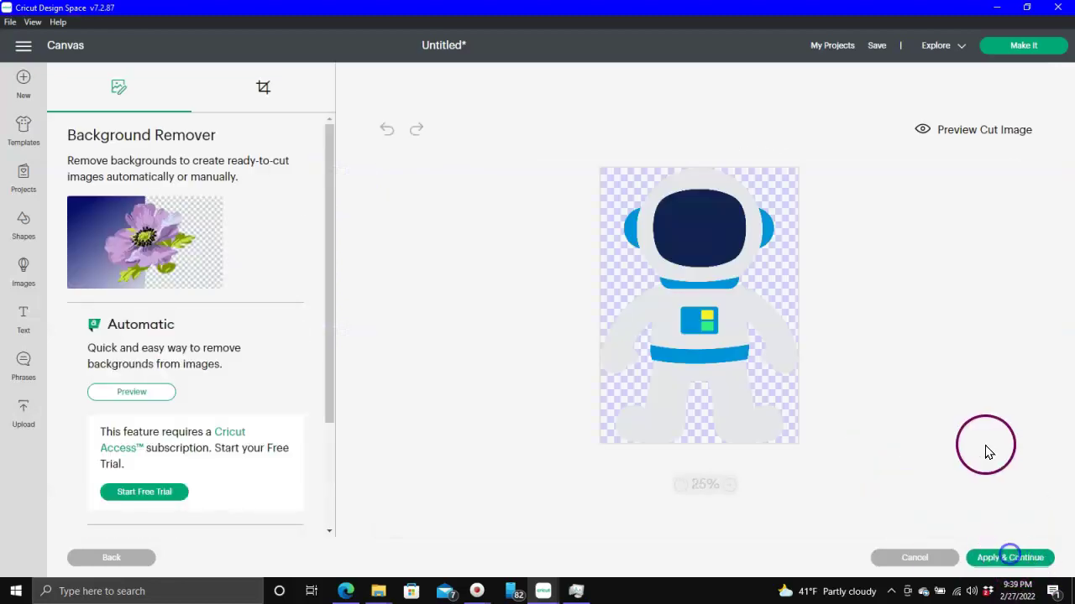
pyautogui.click(867, 177)
pyautogui.write('ASTRONAUT, SPACE')
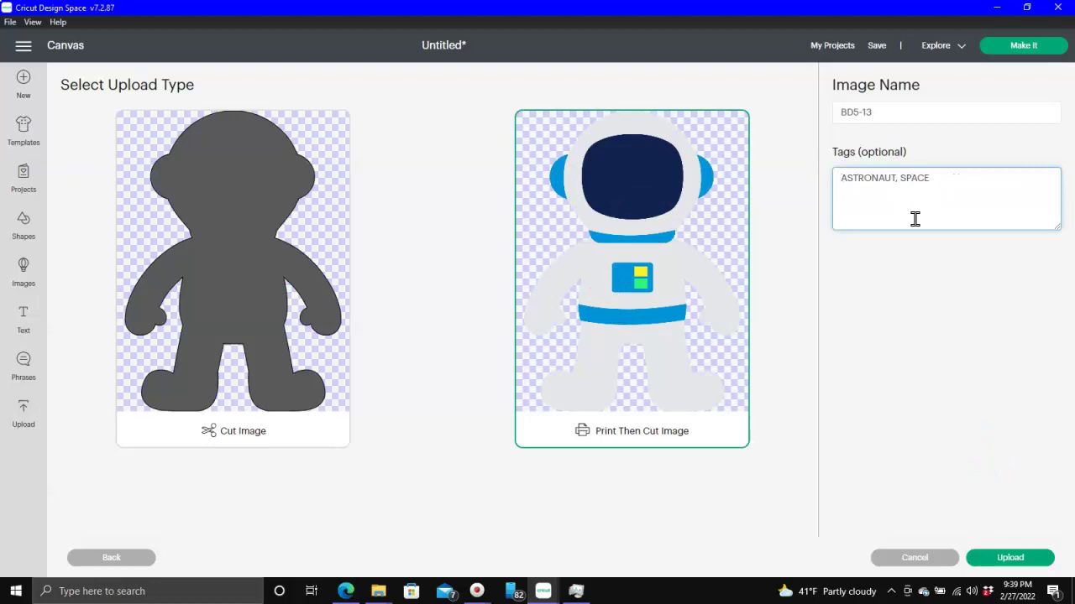
pyautogui.click(1008, 558)
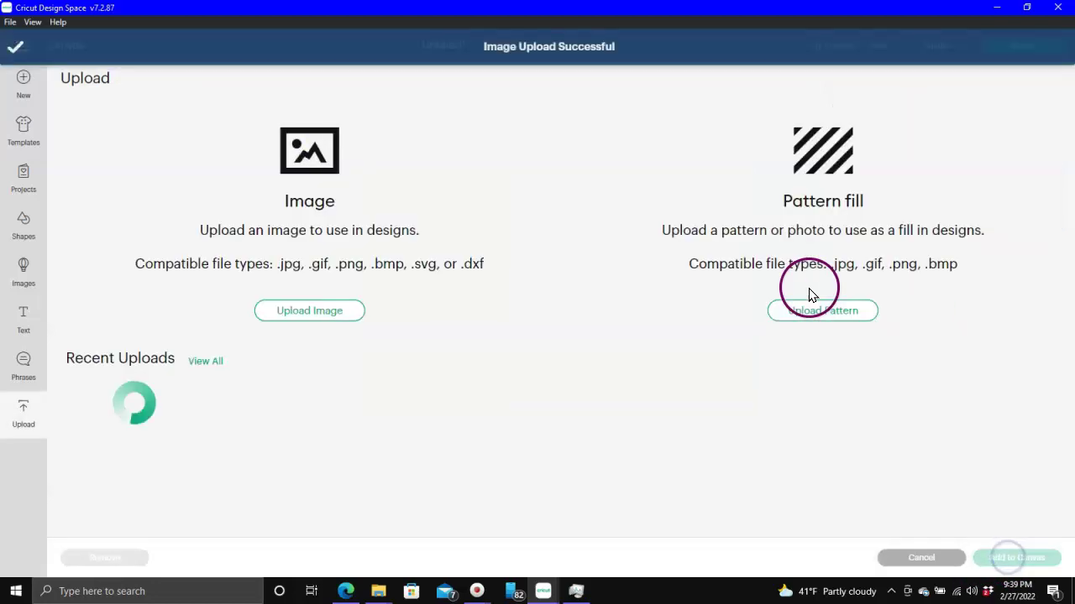
# Step: Load the earth picture BD5-8.png from the PNG folder into a new upload and set its image type to Complex
pyautogui.click(290, 308)
pyautogui.moveTo(379, 590)
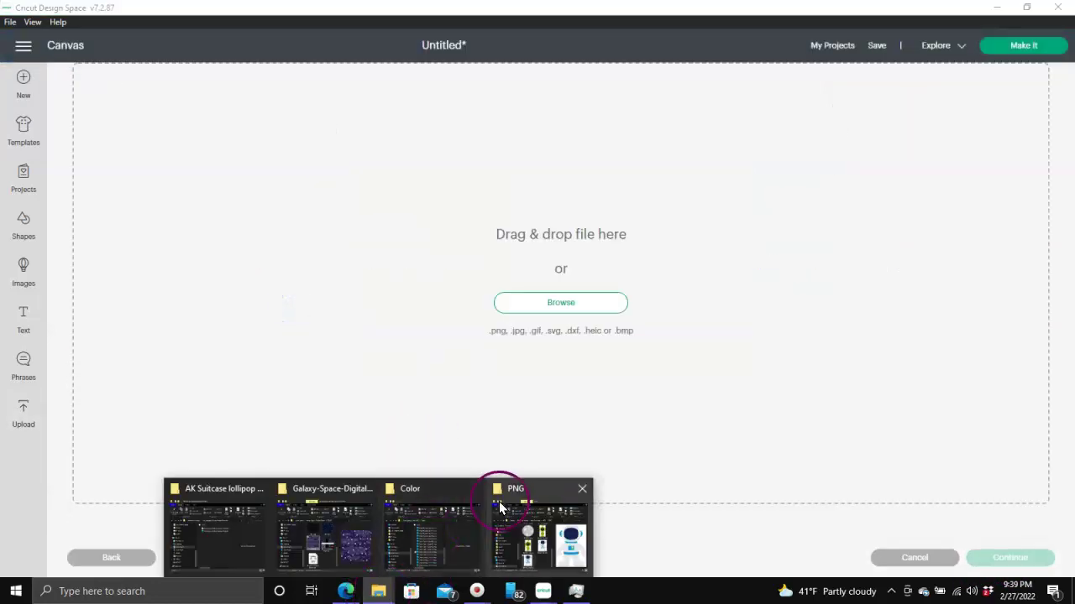
pyautogui.click(500, 507)
pyautogui.scroll(3, 704, 396)
pyautogui.moveTo(644, 381); pyautogui.dragTo(292, 228)
pyautogui.click(616, 406)
# Step: Tag the earth image "earth, space" and upload it as a Print Then Cut image
pyautogui.click(1014, 559)
pyautogui.click(1016, 559)
pyautogui.click(864, 189)
pyautogui.write('earth, space')
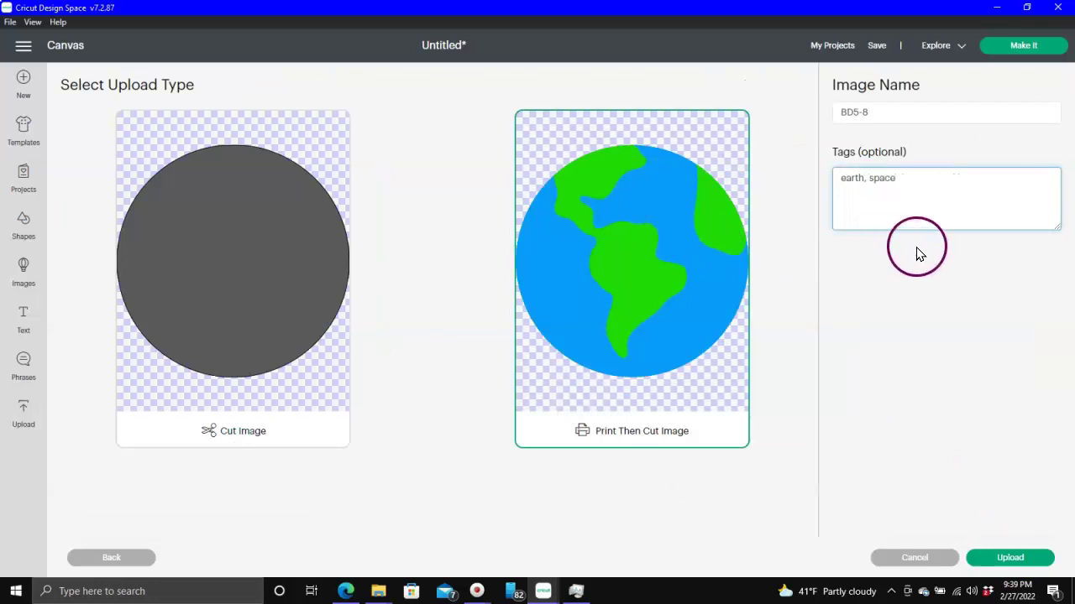
pyautogui.click(1010, 558)
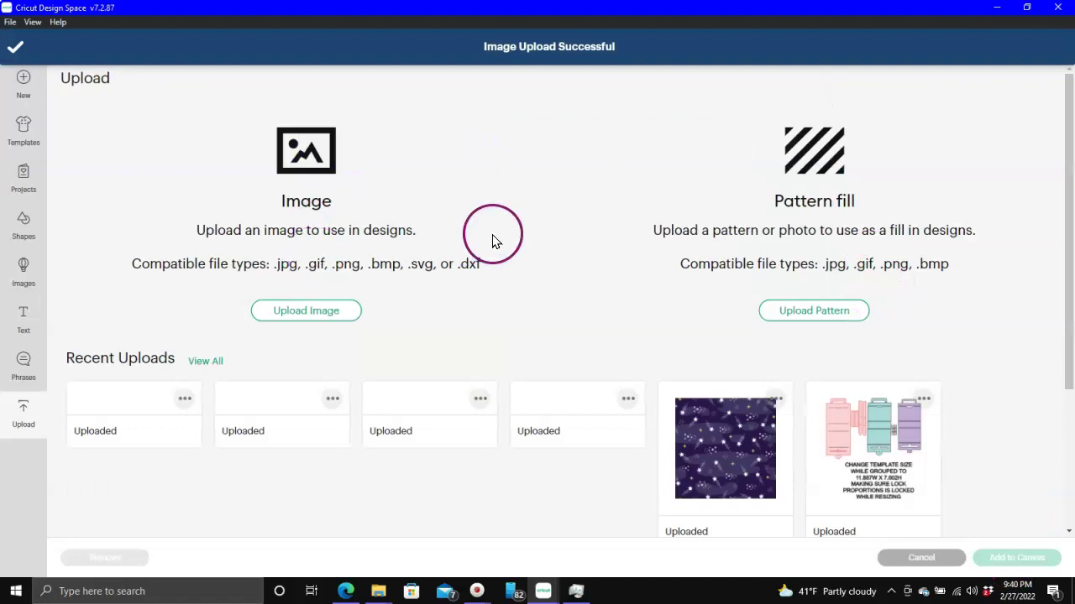
# Step: Start another image upload and look through the PNG folder for the next space picture
pyautogui.click(307, 310)
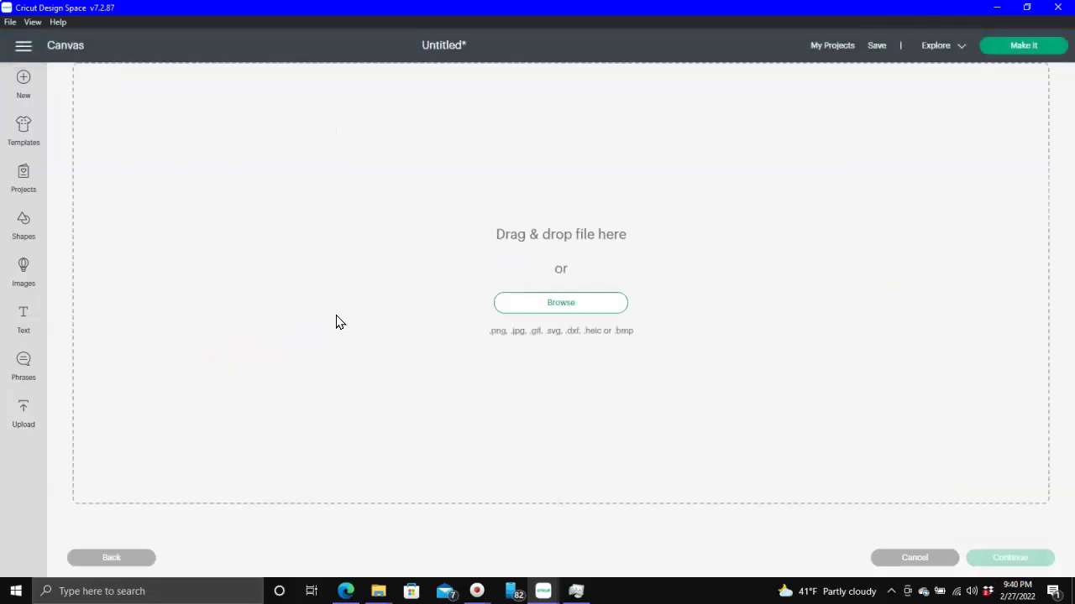
pyautogui.click(379, 592)
pyautogui.click(515, 487)
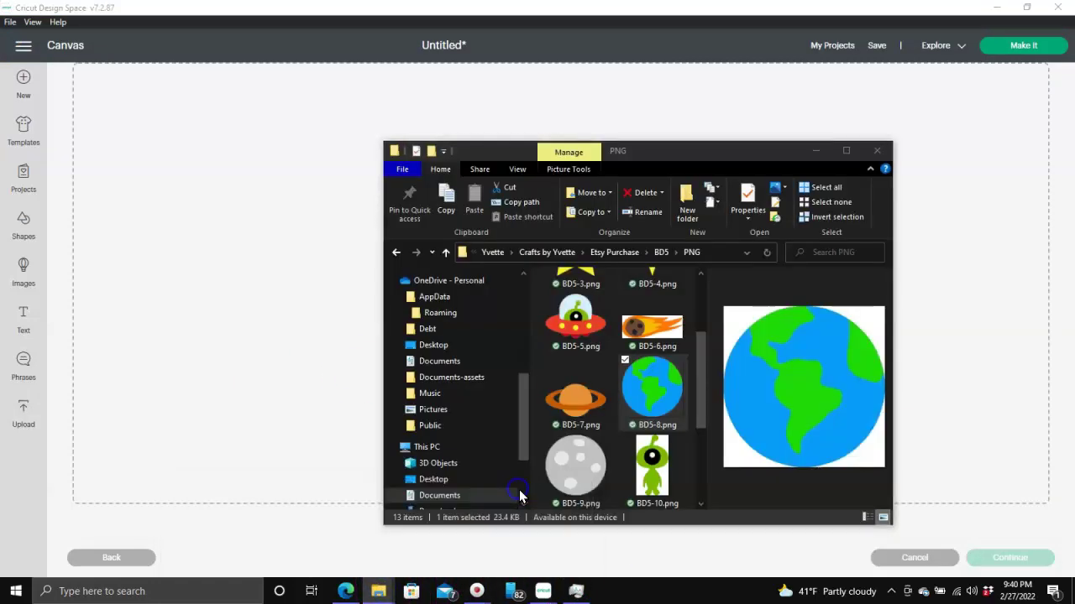
pyautogui.click(678, 406)
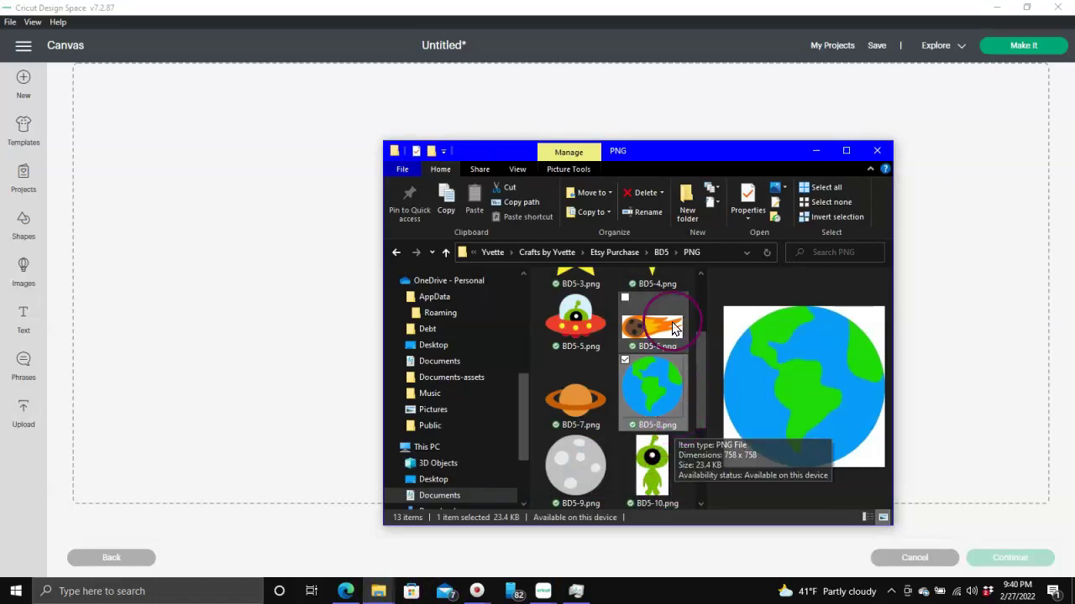
pyautogui.click(676, 290)
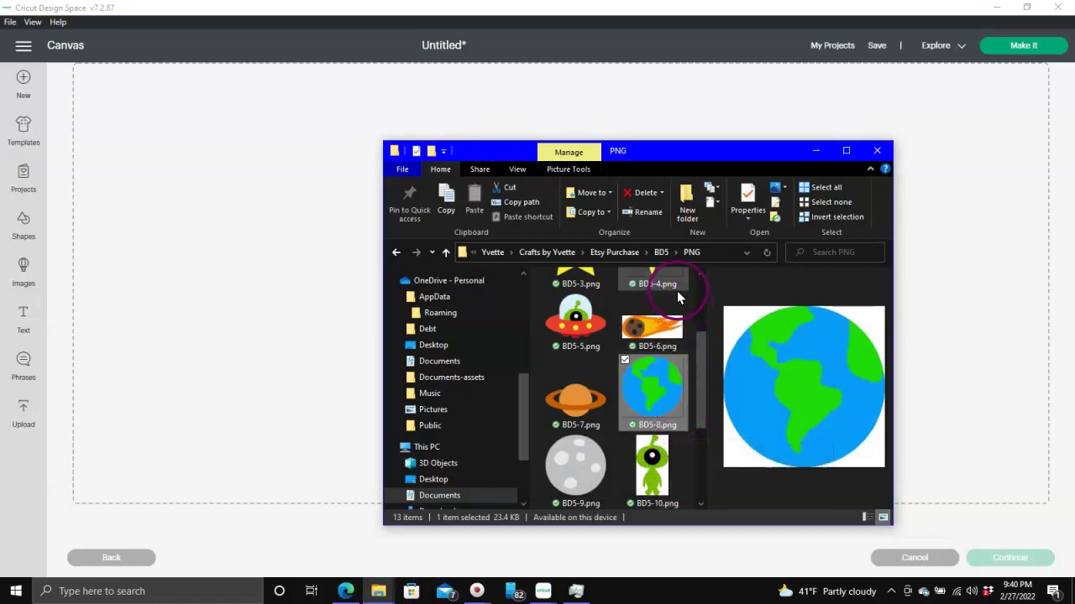
pyautogui.click(574, 290)
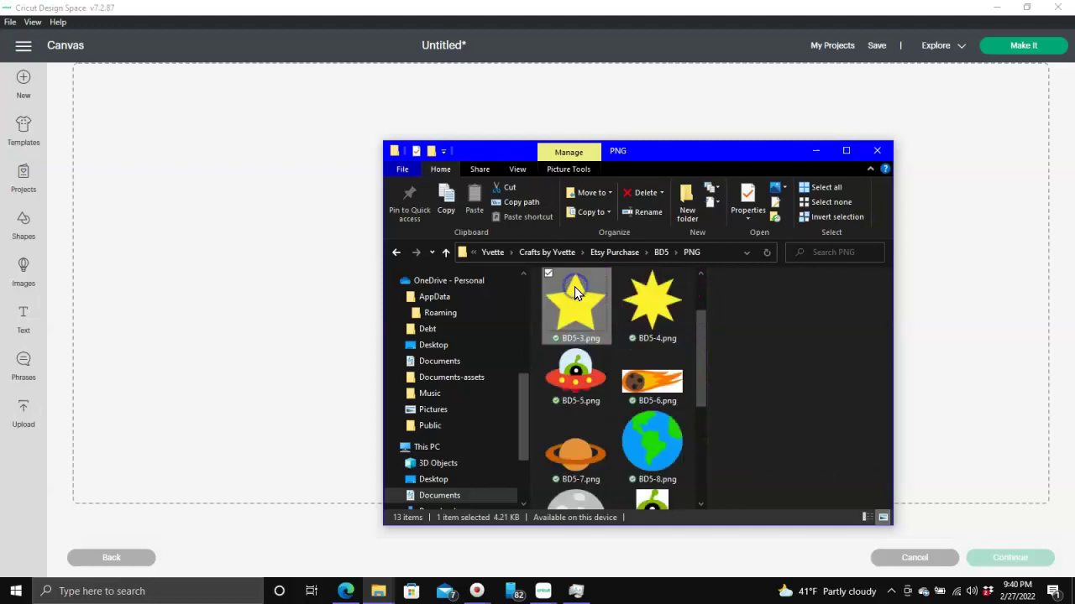
# Step: Load the alien spaceship file BD5-5.jpg from the BD5 set's JPG folder into the upload and continue with it as a Complex image
pyautogui.click(662, 252)
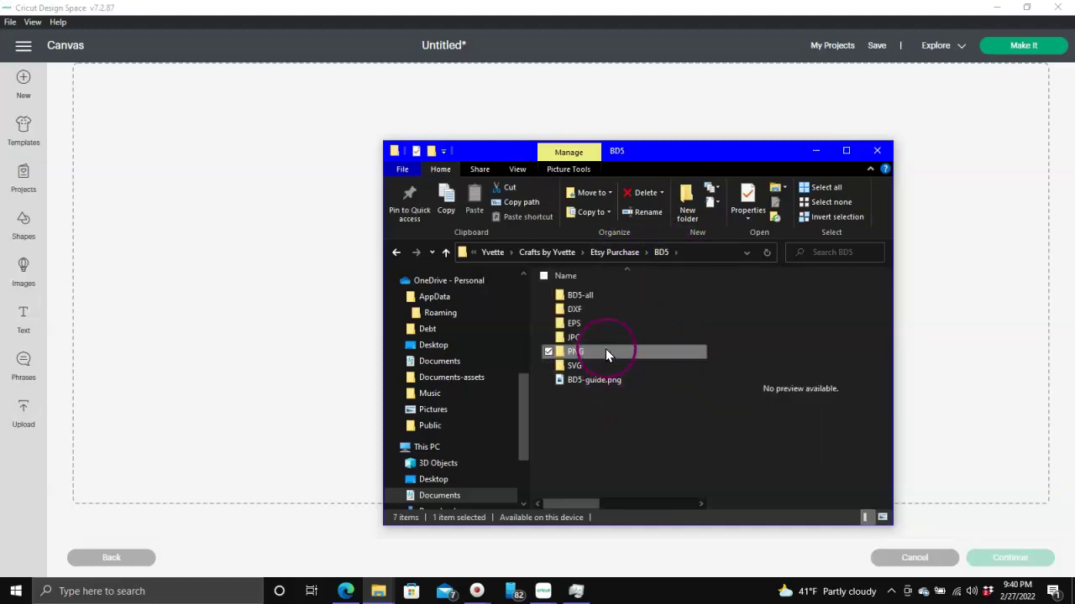
pyautogui.click(578, 337)
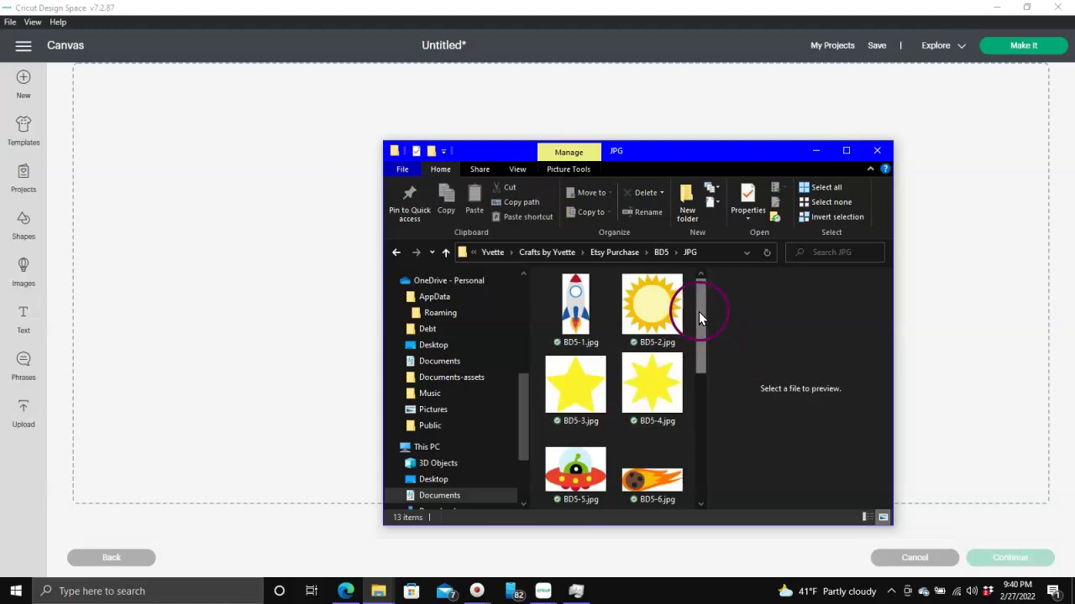
pyautogui.scroll(-3, 699, 312)
pyautogui.click(576, 375)
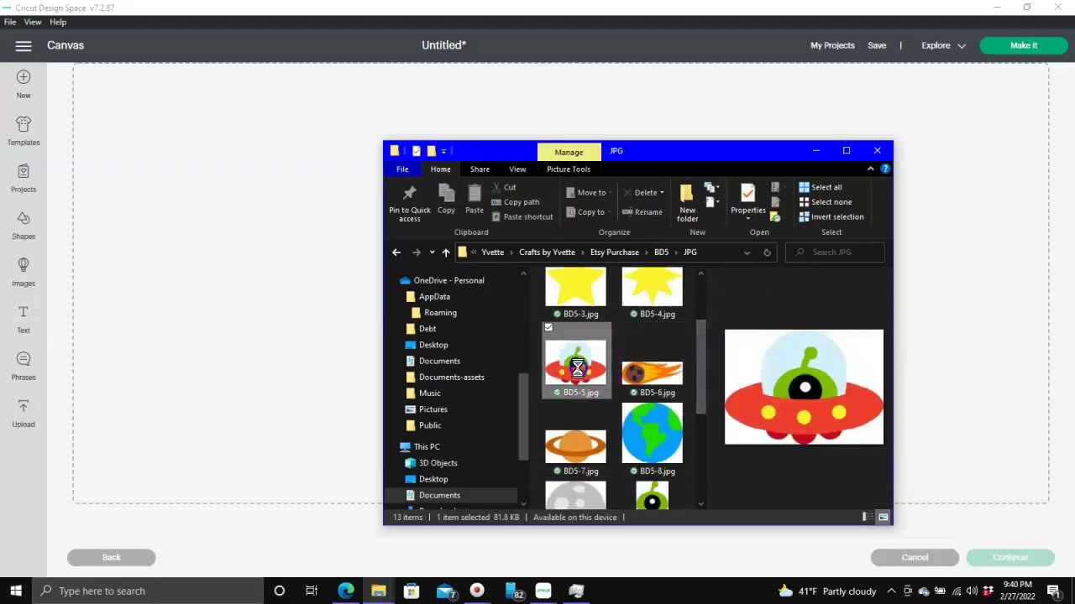
pyautogui.moveTo(576, 372); pyautogui.dragTo(245, 227)
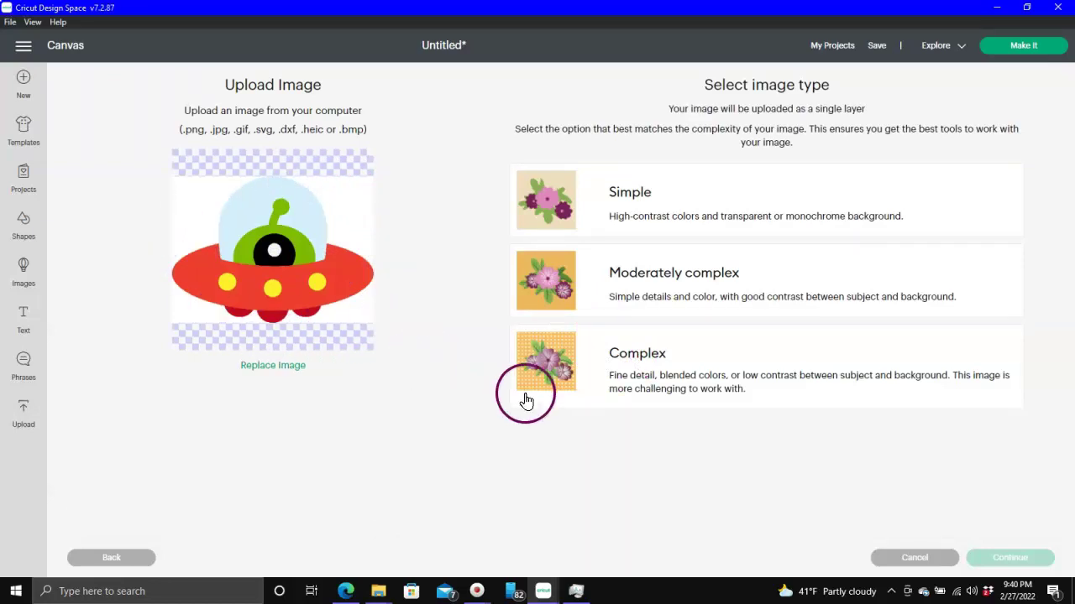
pyautogui.click(729, 391)
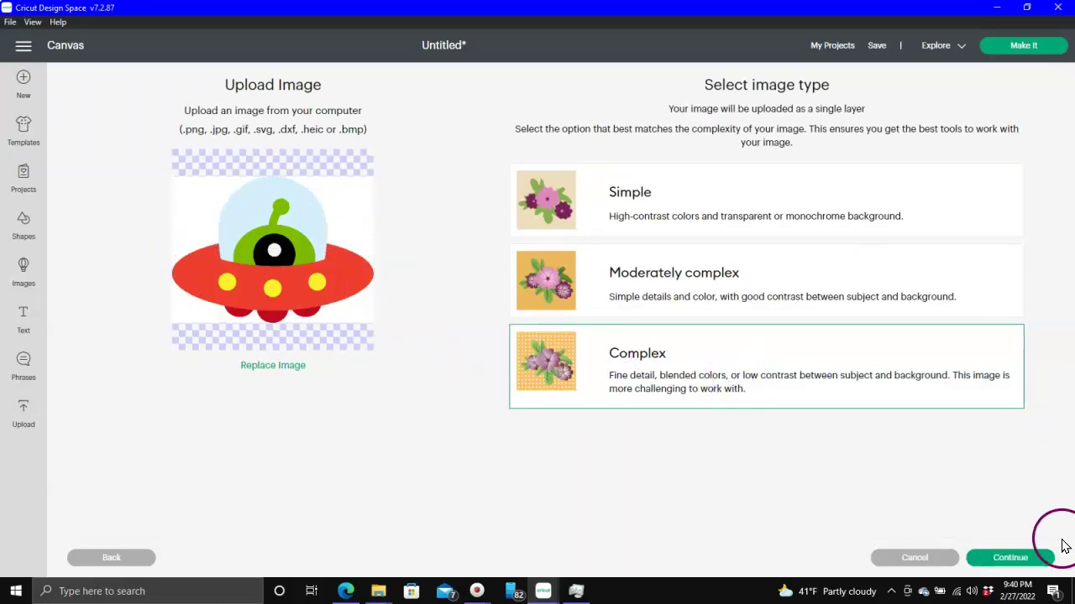
pyautogui.click(1013, 558)
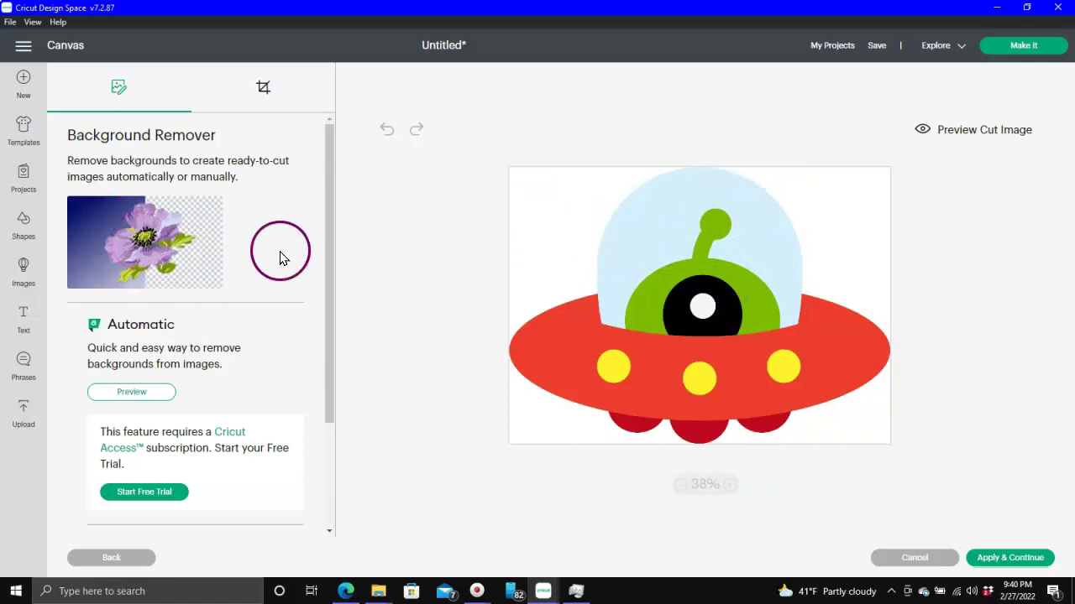
# Step: Remove the white background in all four corners around the spaceship with the manual Select tool
pyautogui.click(326, 277)
pyautogui.moveTo(327, 278); pyautogui.dragTo(319, 408)
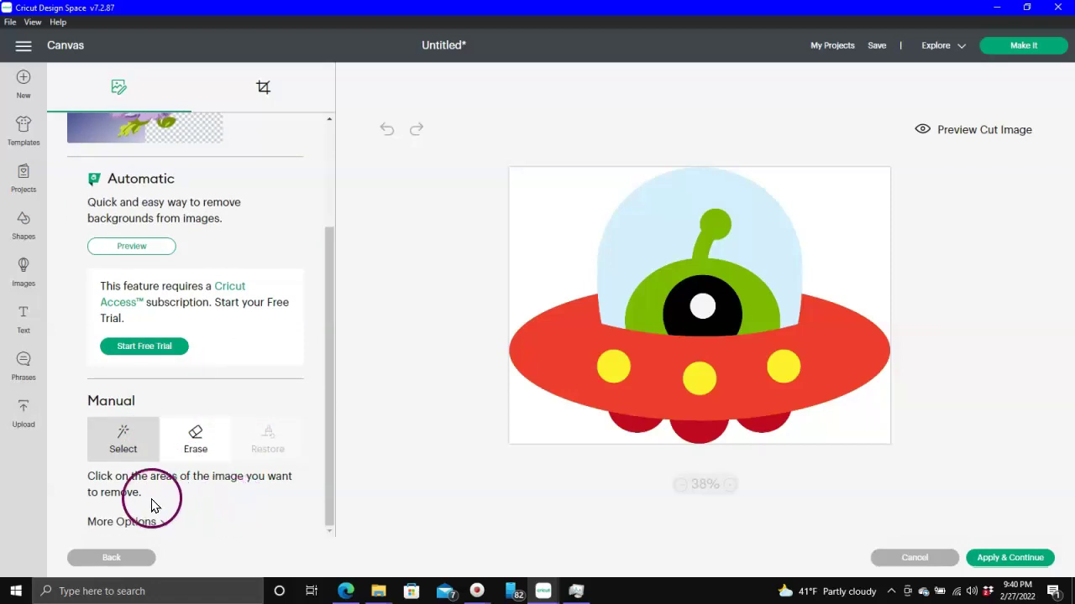
pyautogui.click(123, 447)
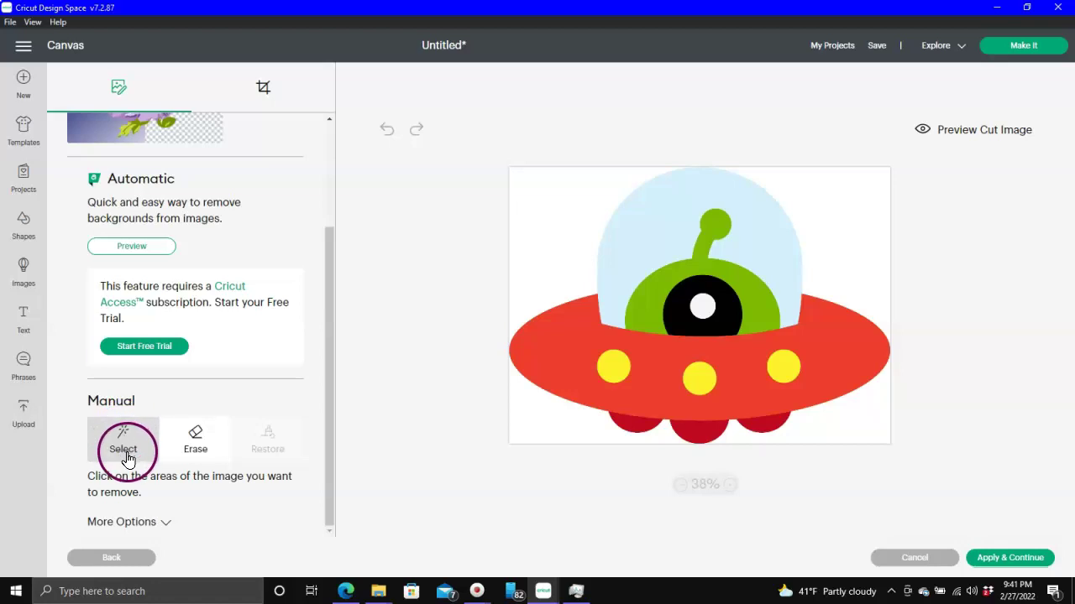
pyautogui.click(546, 209)
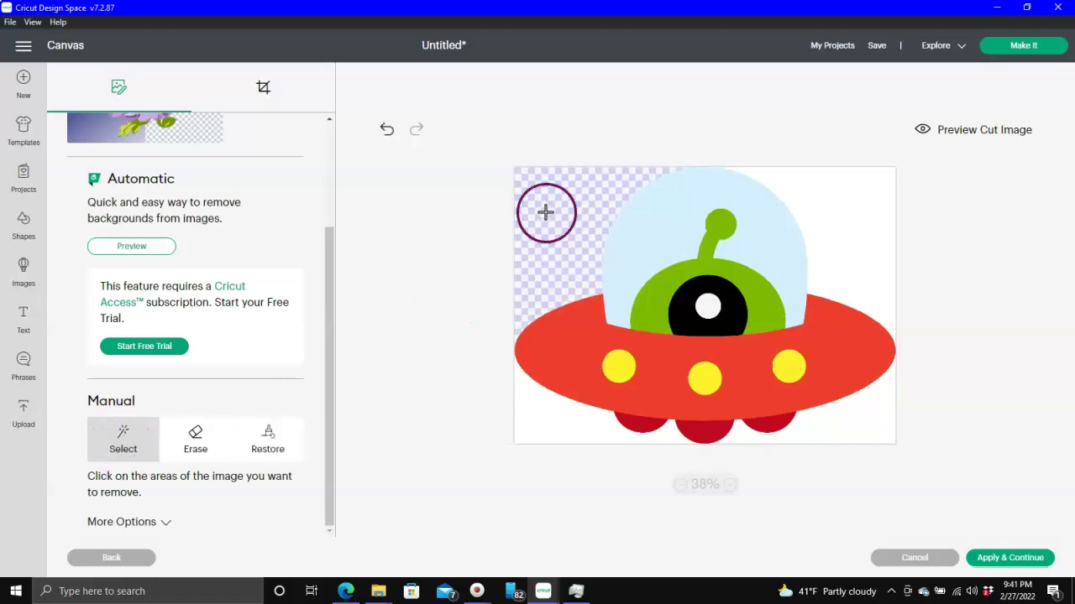
pyautogui.click(845, 217)
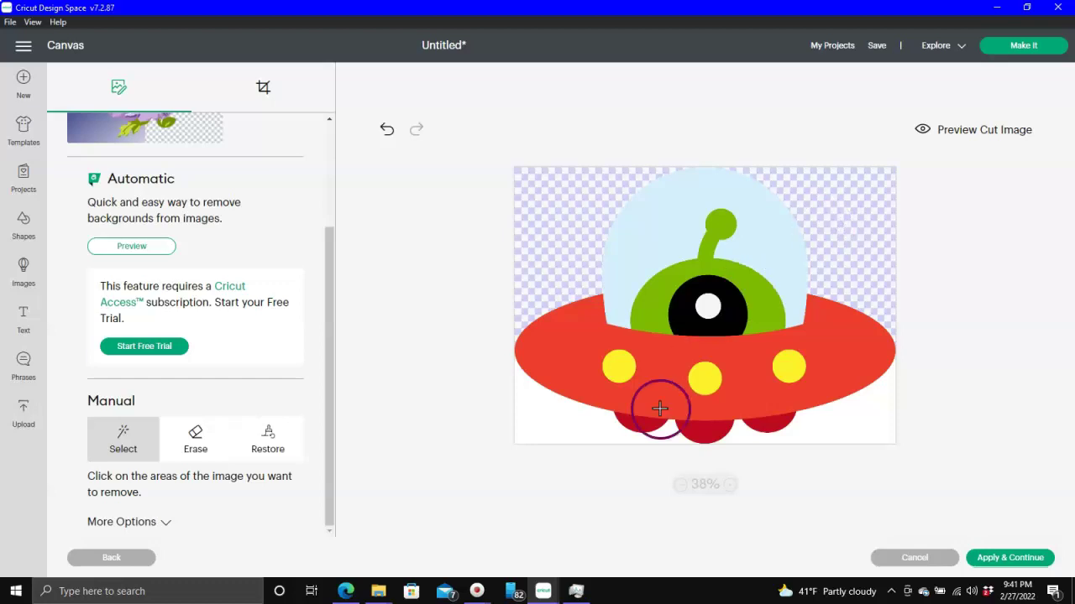
pyautogui.click(559, 438)
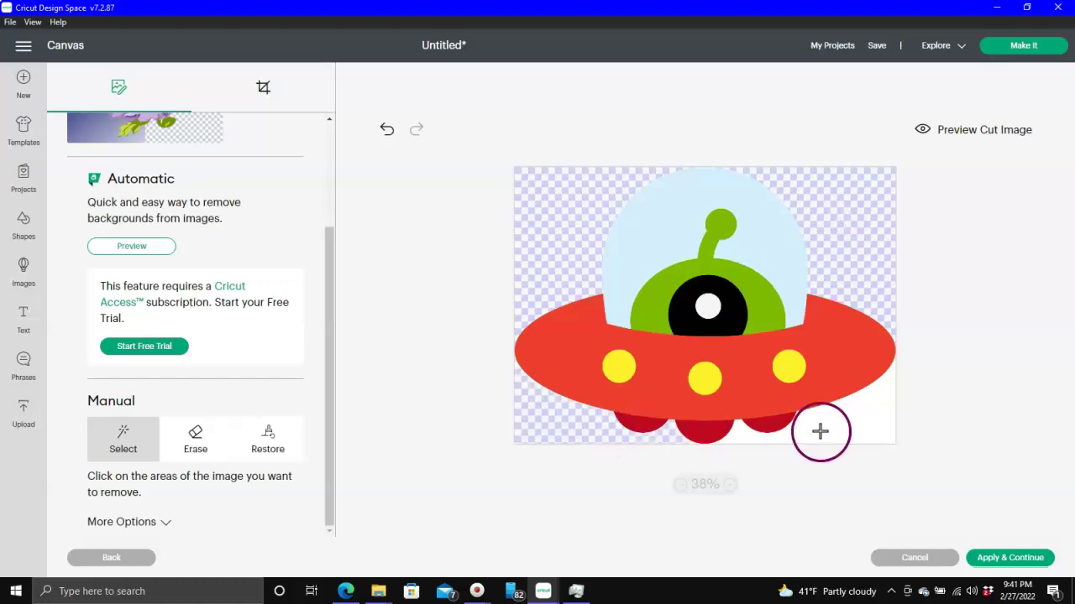
pyautogui.click(831, 426)
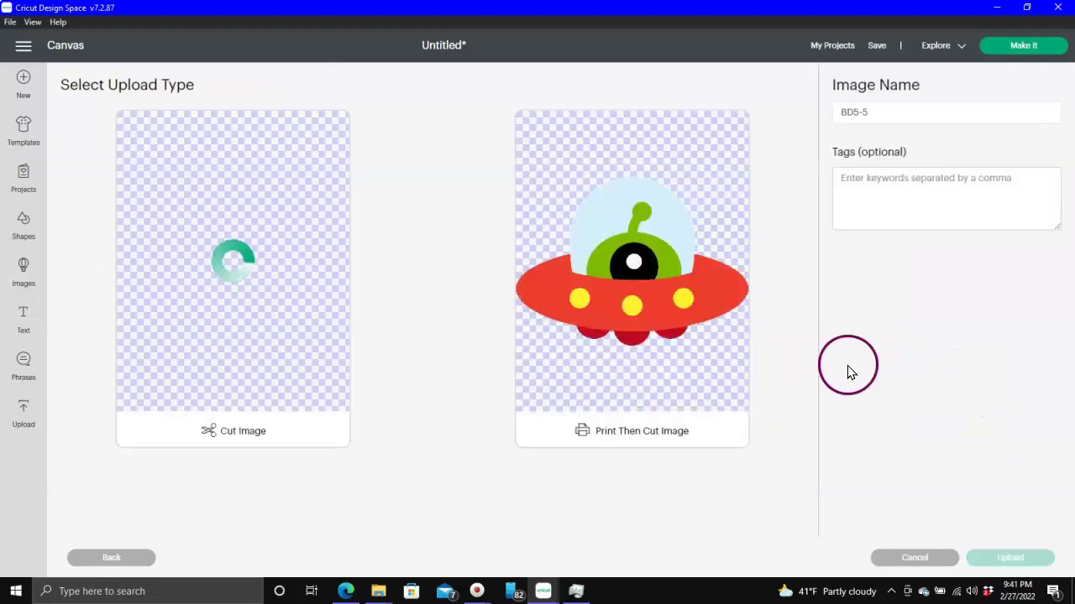
# Step: Choose Print Then Cut Image for the spaceship, tag it "spaceship, space" and upload it
pyautogui.click(664, 260)
pyautogui.click(865, 178)
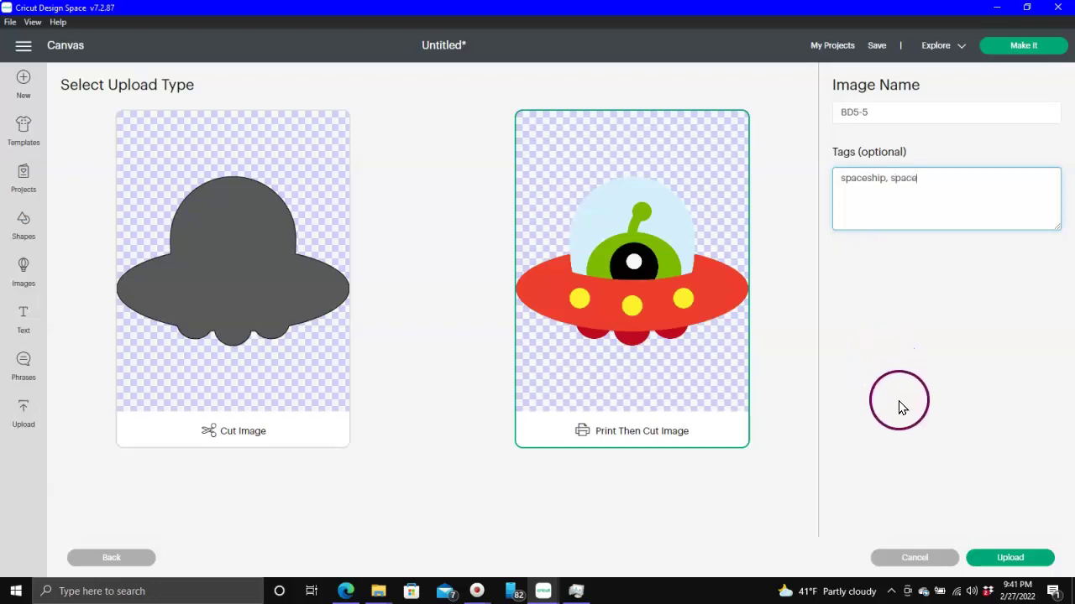
pyautogui.click(995, 564)
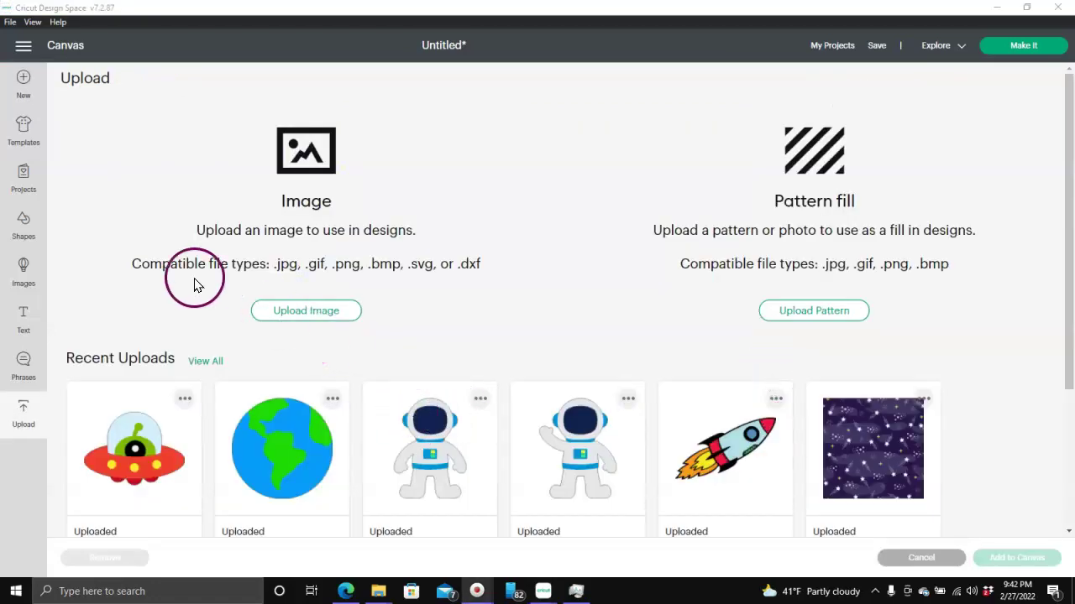
# Step: Add the uploaded spaceship, earth and both astronaut images to the canvas together
pyautogui.click(141, 438)
pyautogui.click(280, 427)
pyautogui.click(391, 424)
pyautogui.click(561, 427)
pyautogui.click(1012, 564)
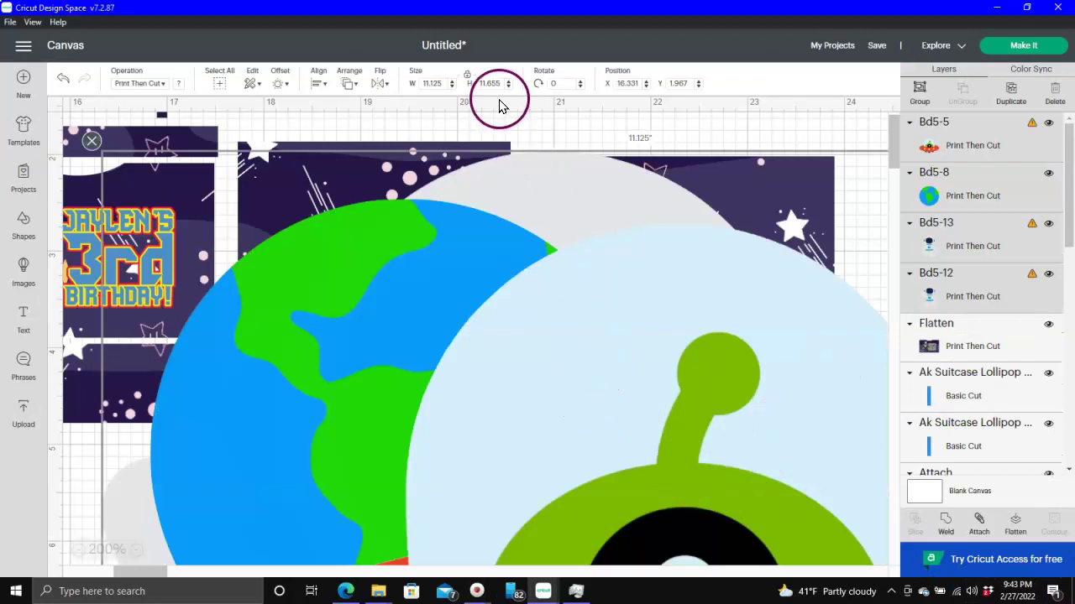
# Step: Set the height of the four newly added images to 2 inches with proportions locked
pyautogui.moveTo(494, 82); pyautogui.dragTo(508, 131)
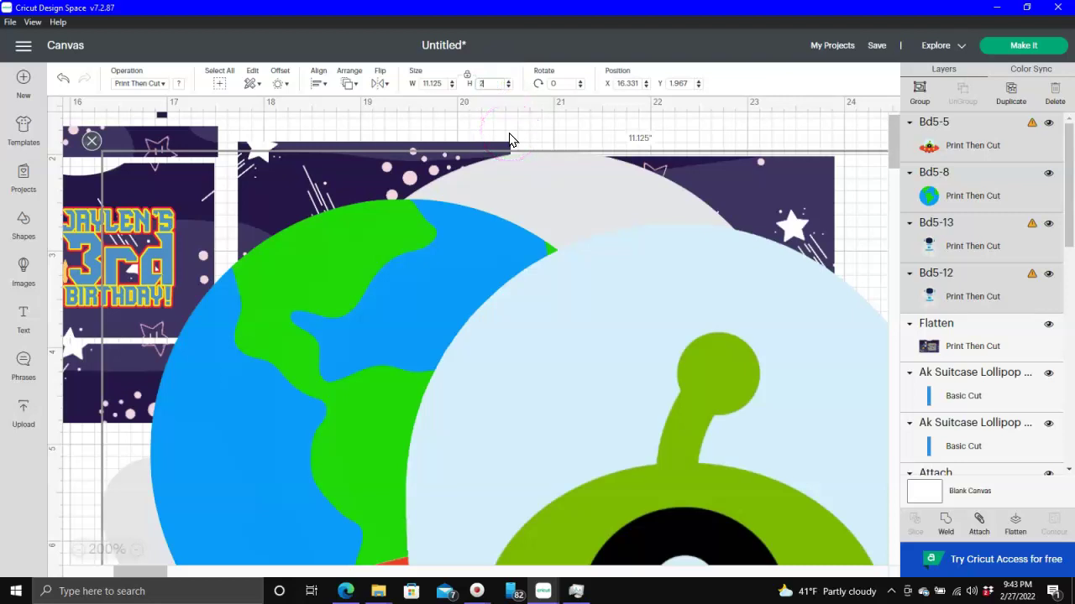
pyautogui.write('2')
pyautogui.press('Return')
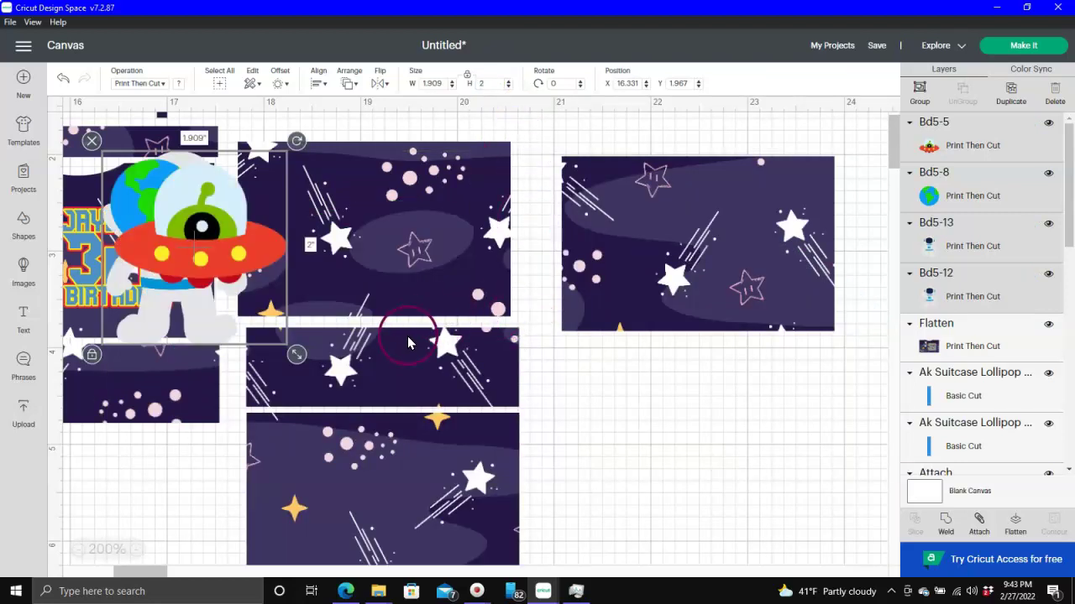
# Step: Move the four images to empty canvas below the separate star panel and gather the earth and astronauts behind the spaceship
pyautogui.moveTo(189, 209); pyautogui.dragTo(777, 510)
pyautogui.click(808, 382)
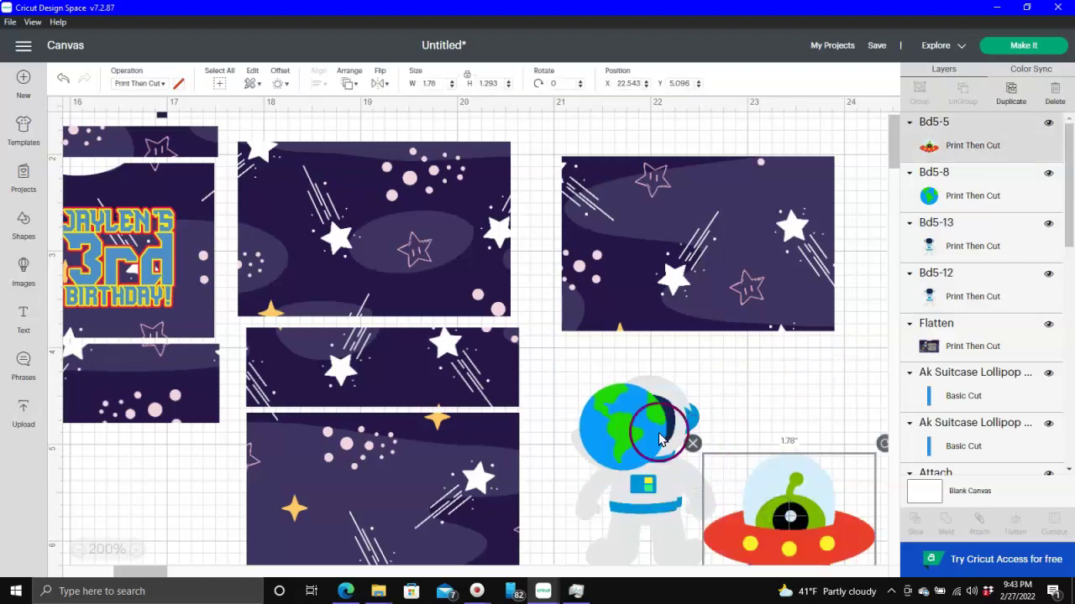
pyautogui.moveTo(620, 427); pyautogui.dragTo(785, 523)
pyautogui.moveTo(639, 420); pyautogui.dragTo(783, 522)
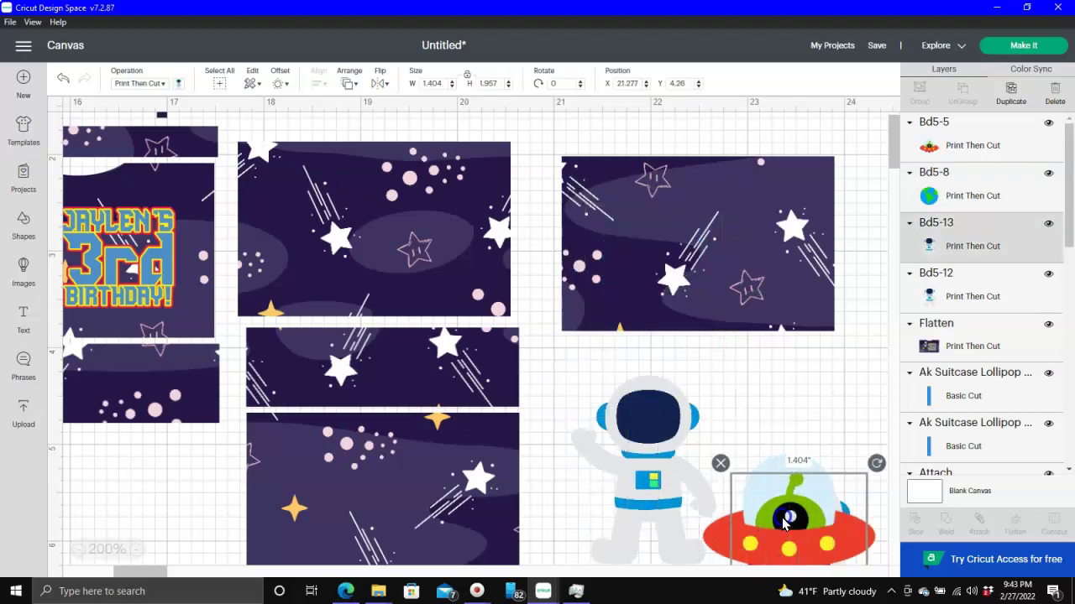
pyautogui.moveTo(638, 420); pyautogui.dragTo(756, 486)
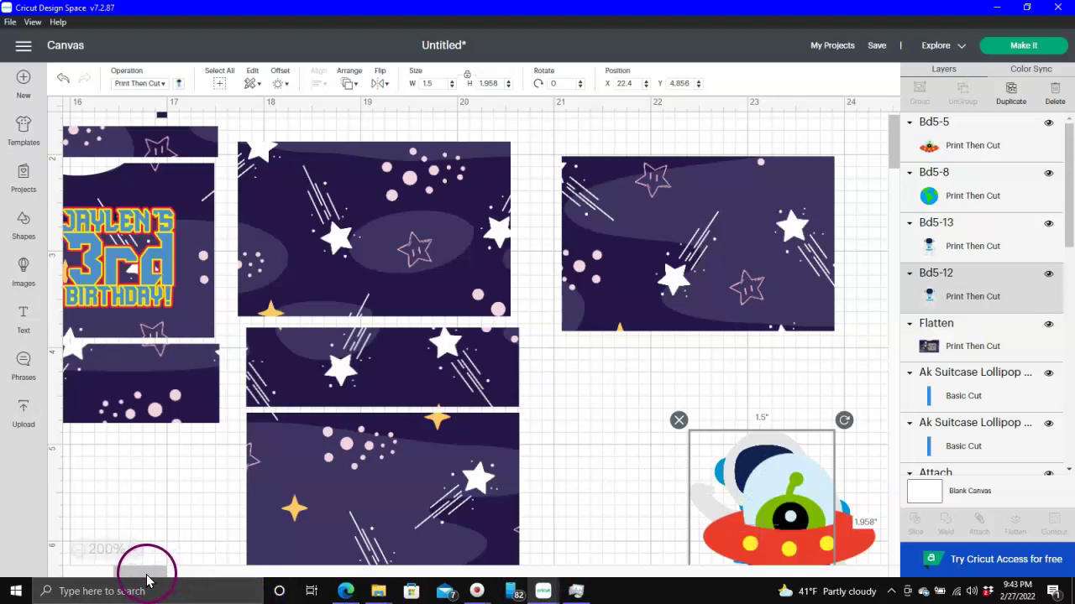
# Step: Move one of the two blue vertical strips onto the left end of the separate star-patterned panel
pyautogui.moveTo(146, 573)
pyautogui.mouseDown()
pyautogui.moveTo(177, 576)
pyautogui.moveTo(157, 577)
pyautogui.mouseUp()
pyautogui.click(691, 278)
pyautogui.moveTo(675, 277); pyautogui.dragTo(119, 274)
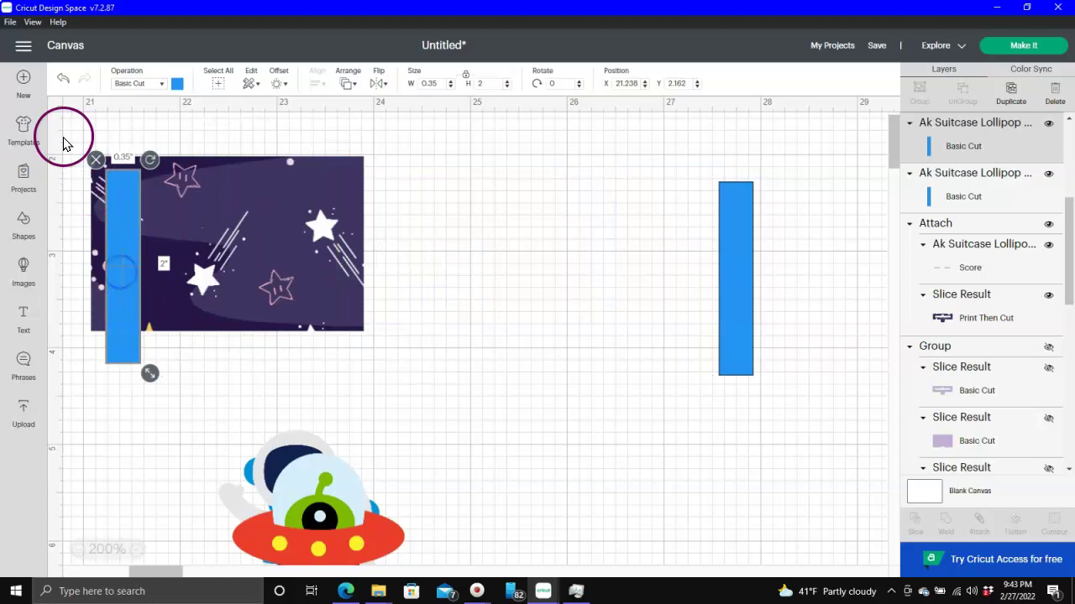
# Step: Align the first blue strip with the top and left edges of the separate star panel and group the two
pyautogui.moveTo(64, 163); pyautogui.dragTo(370, 267)
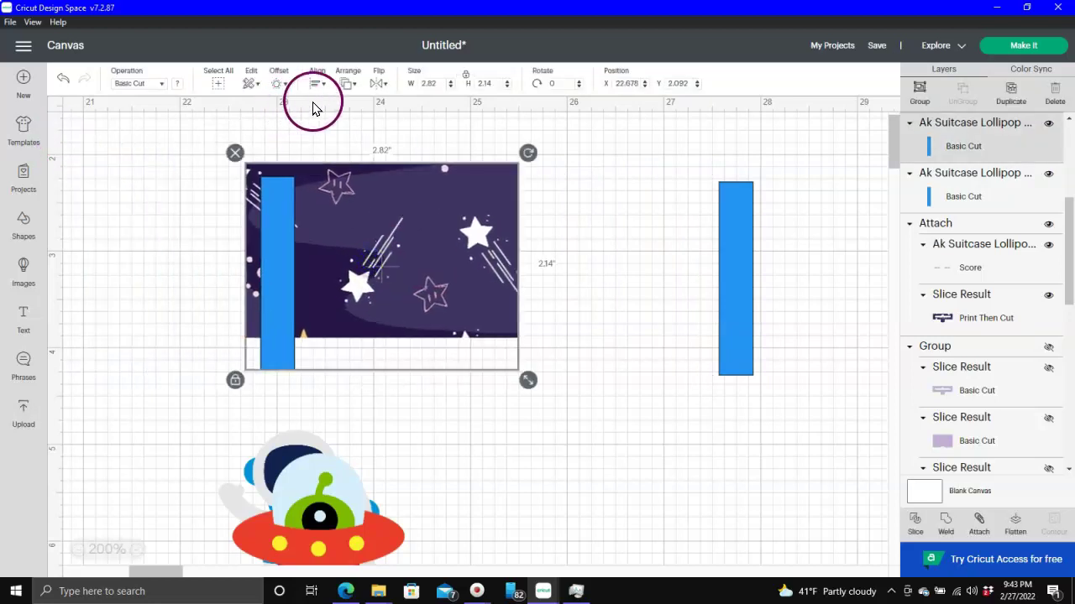
pyautogui.click(320, 97)
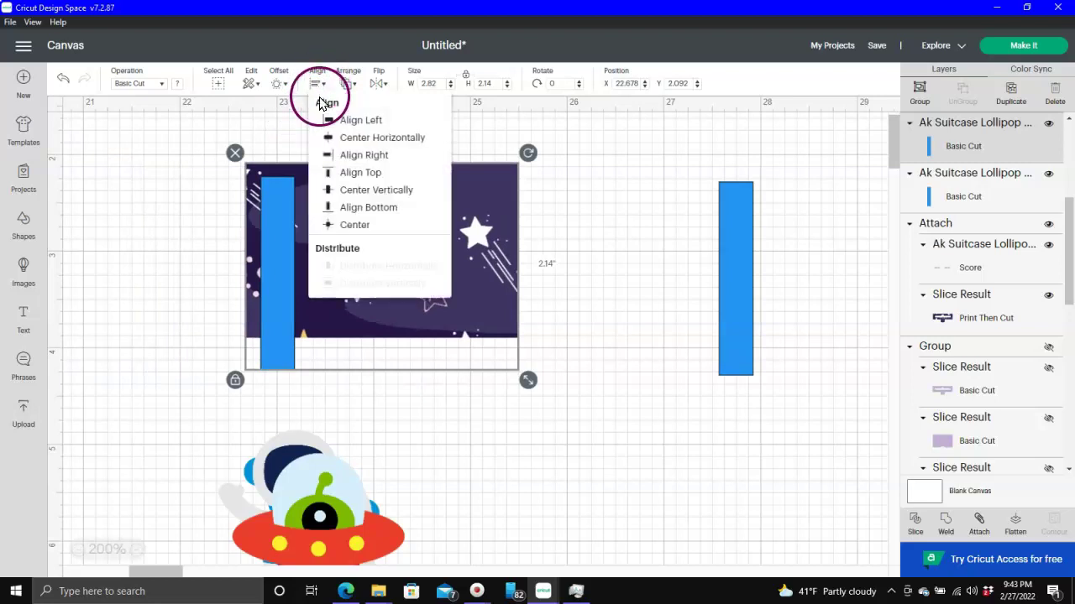
pyautogui.click(362, 170)
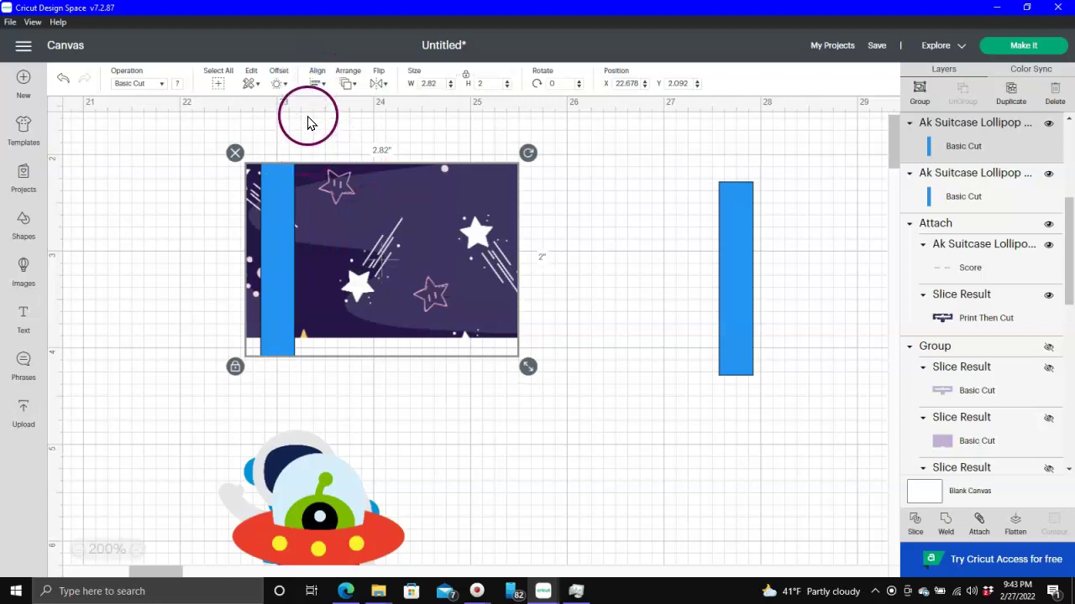
pyautogui.click(318, 86)
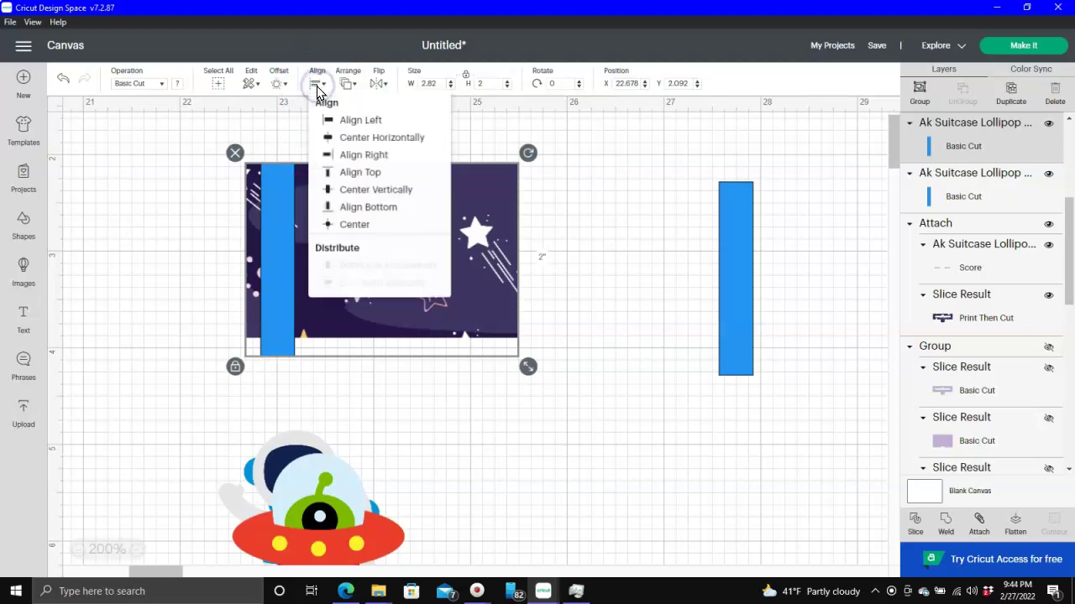
pyautogui.click(345, 121)
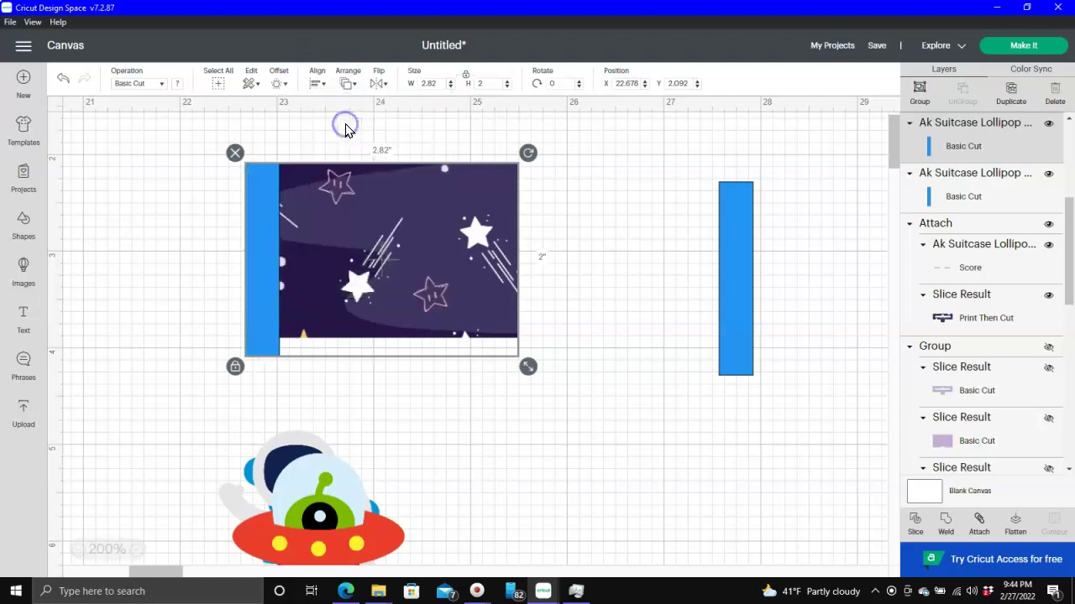
pyautogui.click(919, 89)
# Step: Move the second blue strip onto the right end of the star panel and bring it to the front
pyautogui.moveTo(744, 270); pyautogui.dragTo(489, 203)
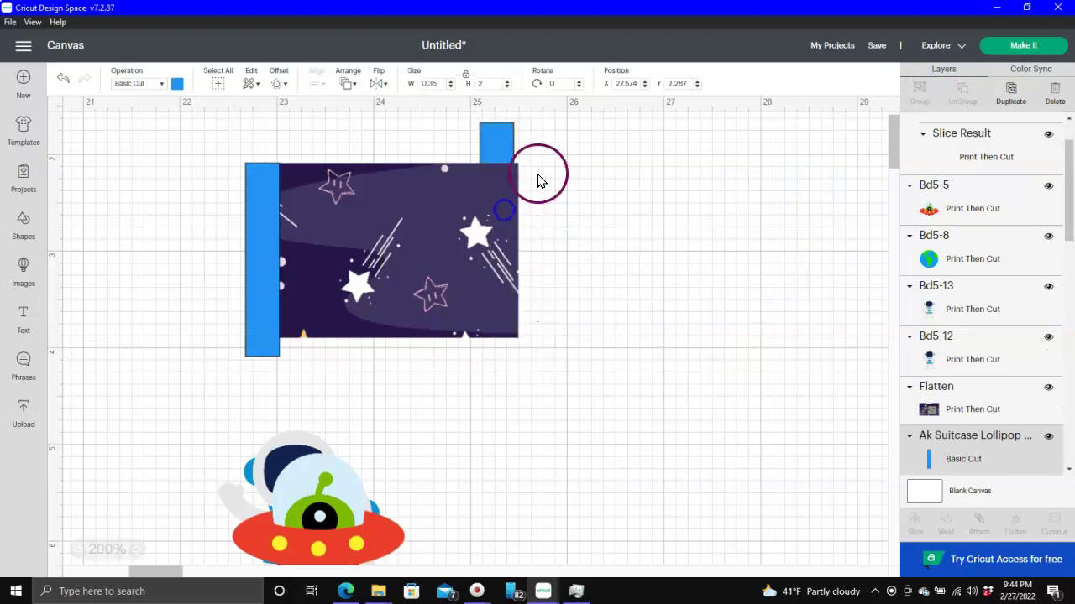
pyautogui.rightClick(504, 141)
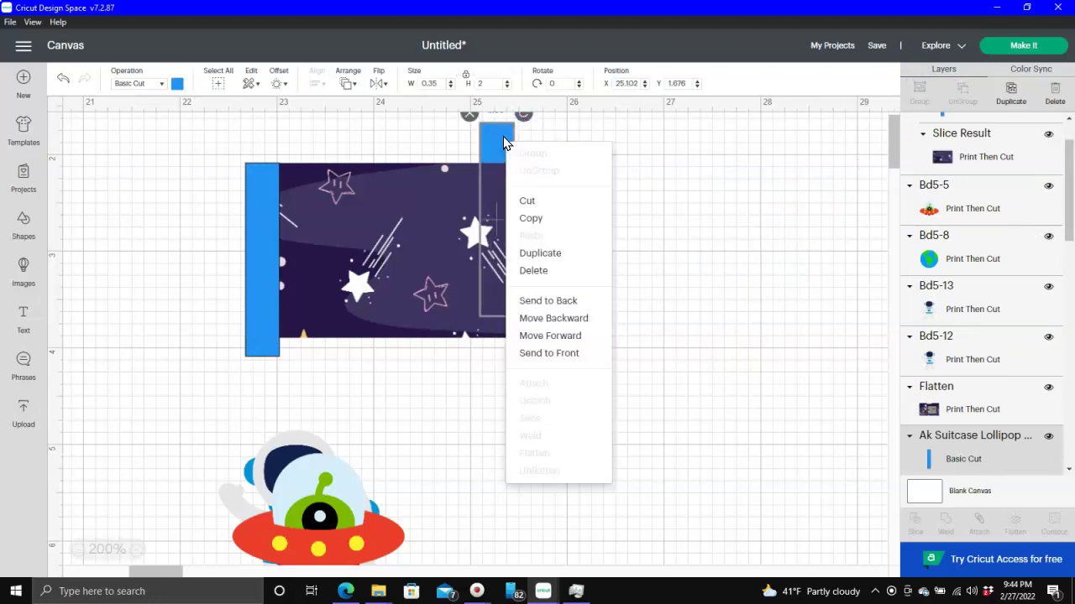
pyautogui.click(552, 355)
pyautogui.moveTo(504, 175); pyautogui.dragTo(501, 222)
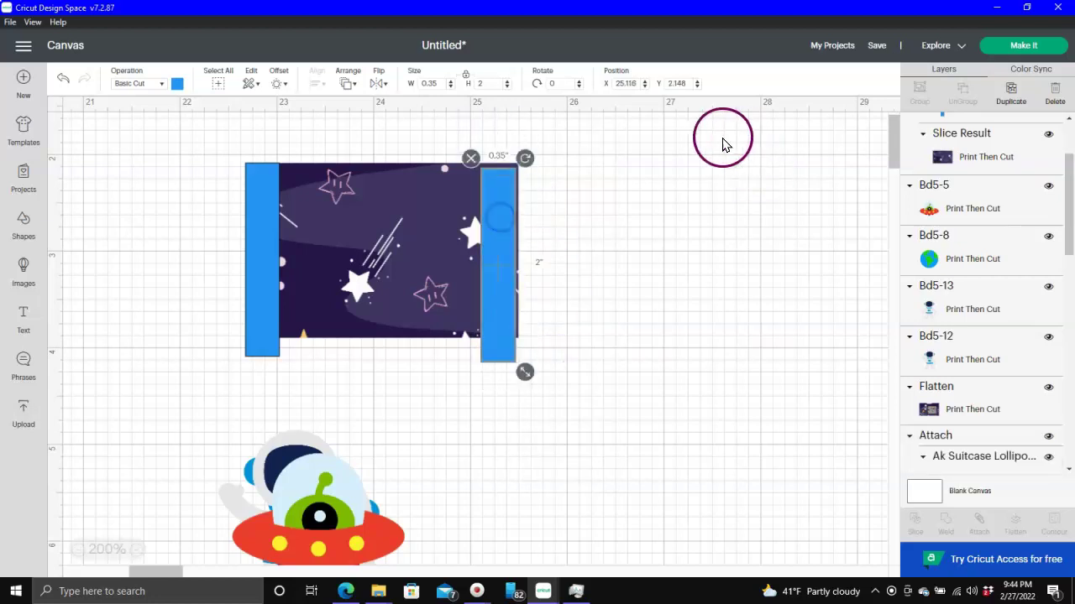
# Step: Align the second blue strip with the star panel's top and right edges and group it with the panel
pyautogui.moveTo(430, 147); pyautogui.dragTo(566, 235)
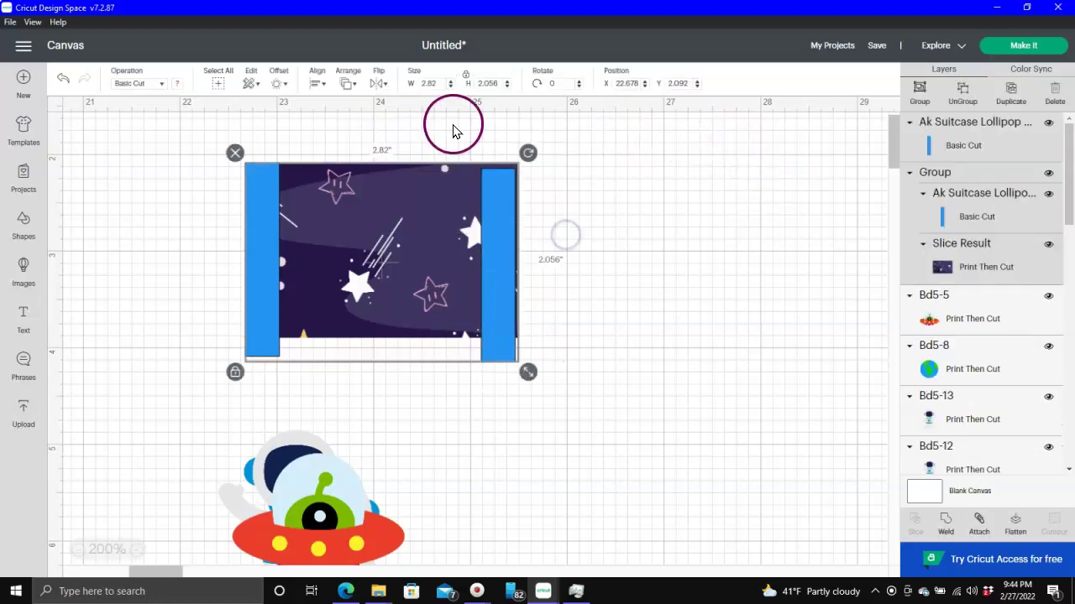
pyautogui.click(349, 84)
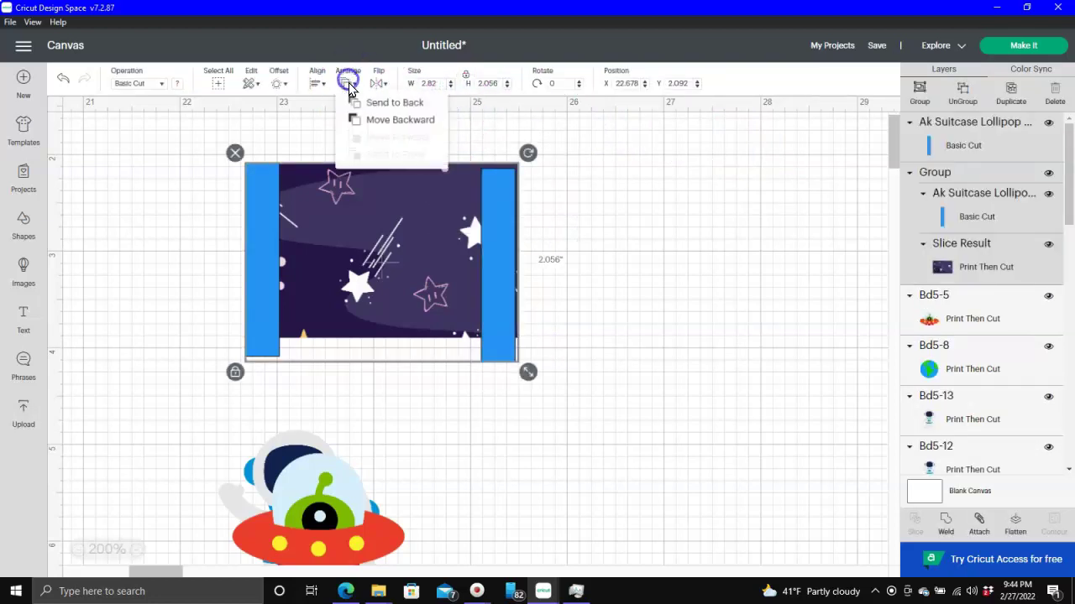
pyautogui.click(378, 267)
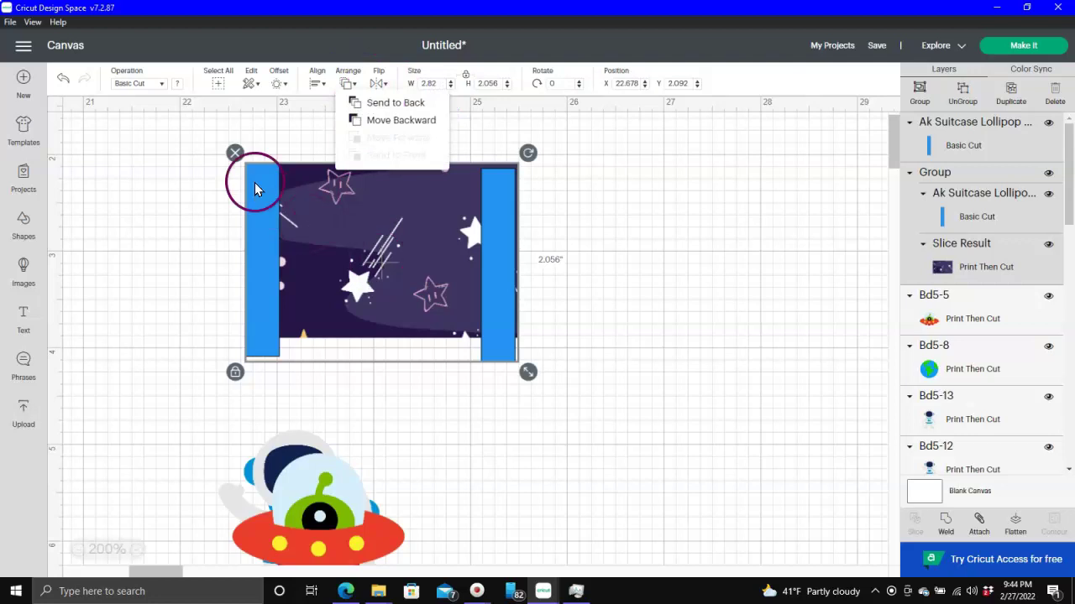
pyautogui.click(305, 94)
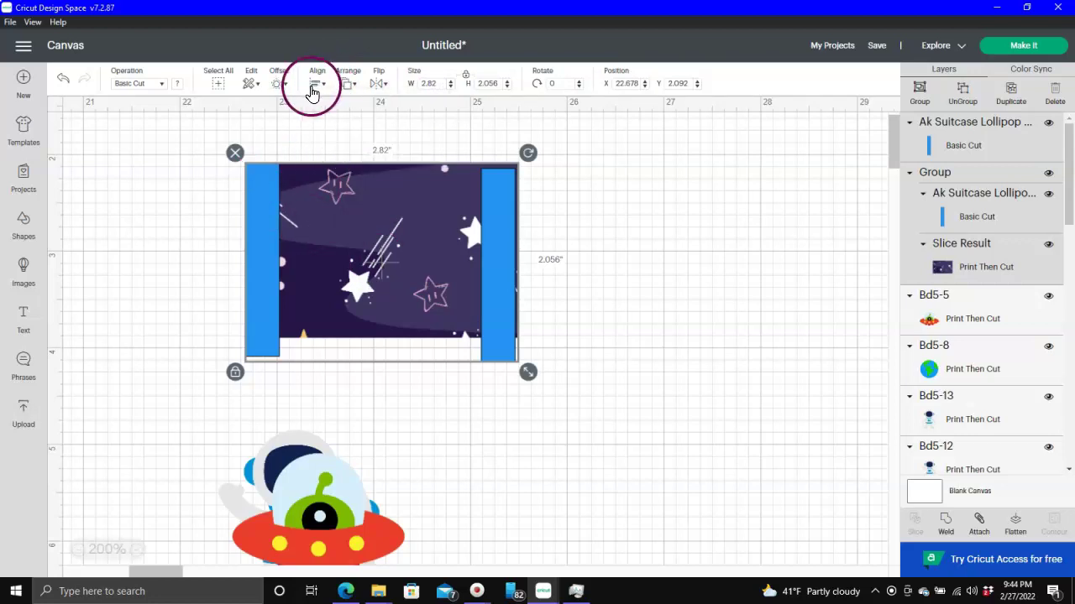
pyautogui.click(316, 86)
pyautogui.click(344, 178)
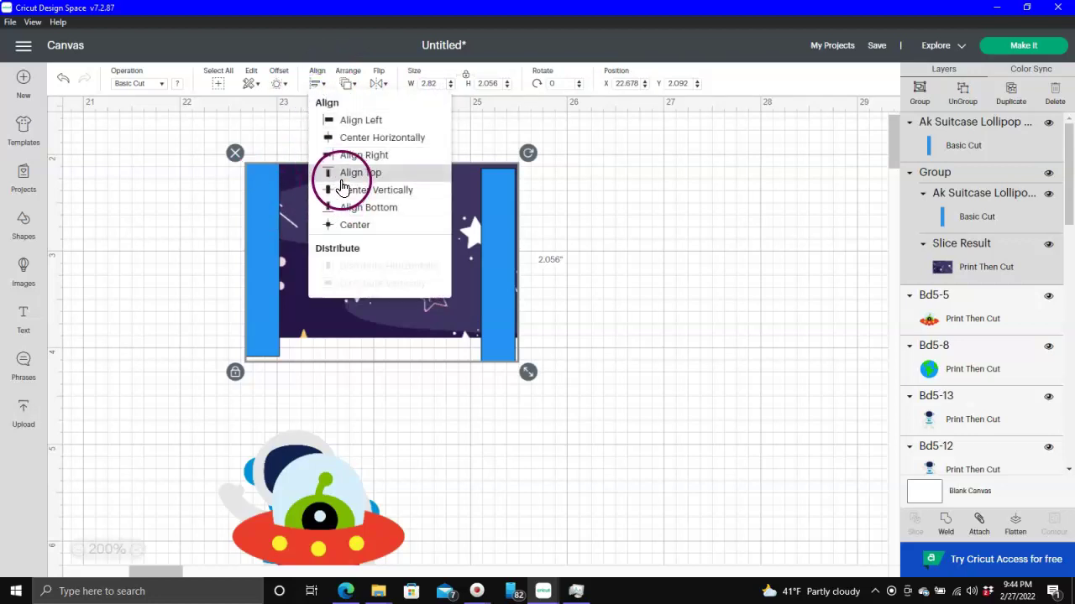
pyautogui.click(320, 87)
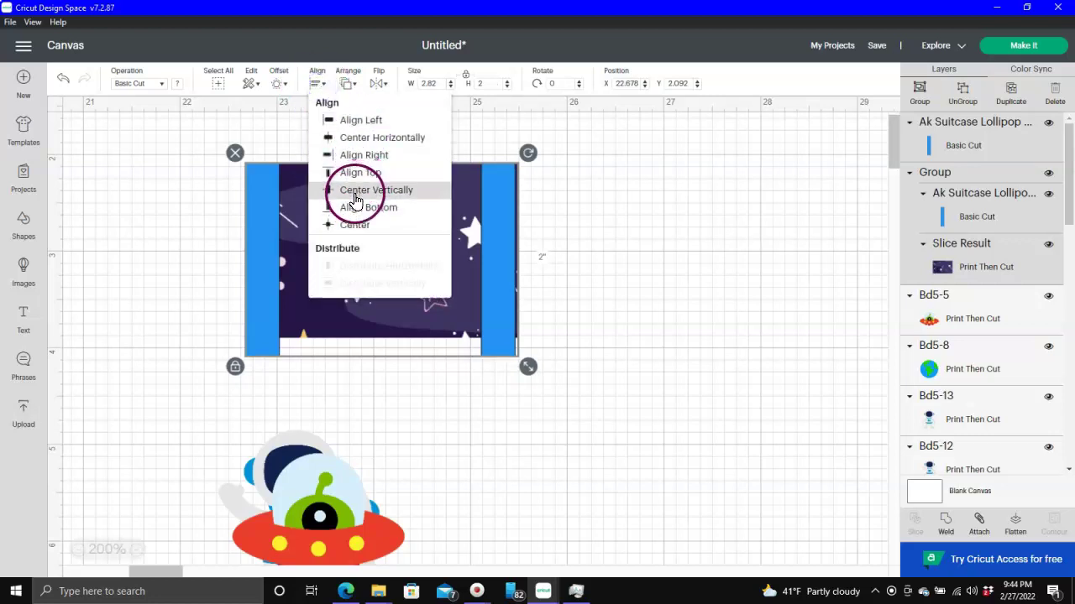
pyautogui.click(328, 225)
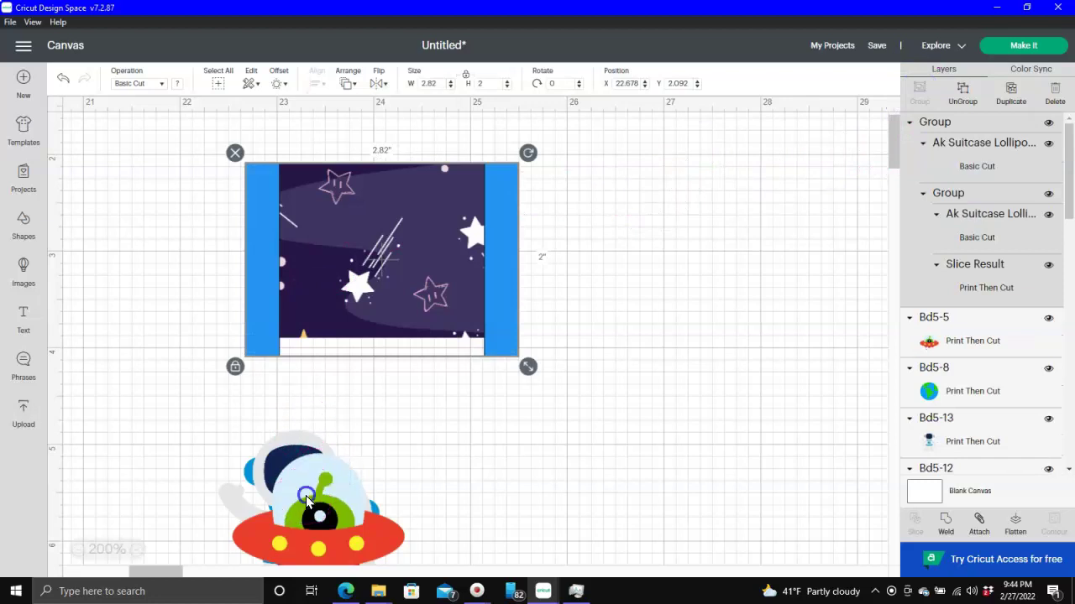
# Step: Move the spaceship, the earth and the front astronaut to the right, away from the waving astronaut
pyautogui.moveTo(305, 495); pyautogui.dragTo(498, 496)
pyautogui.moveTo(328, 490); pyautogui.dragTo(535, 497)
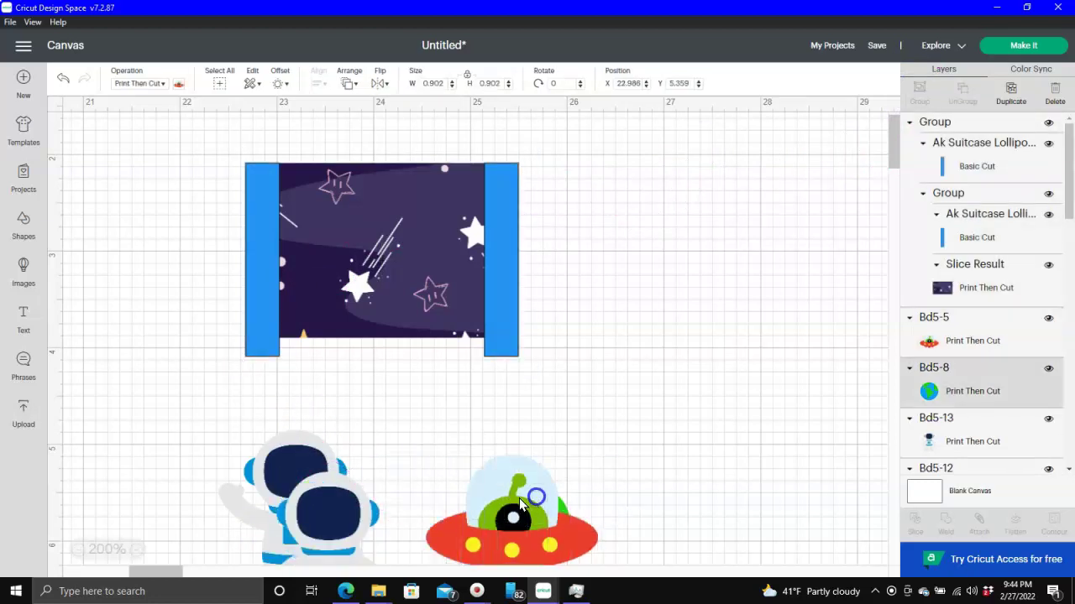
pyautogui.moveTo(356, 502); pyautogui.dragTo(591, 420)
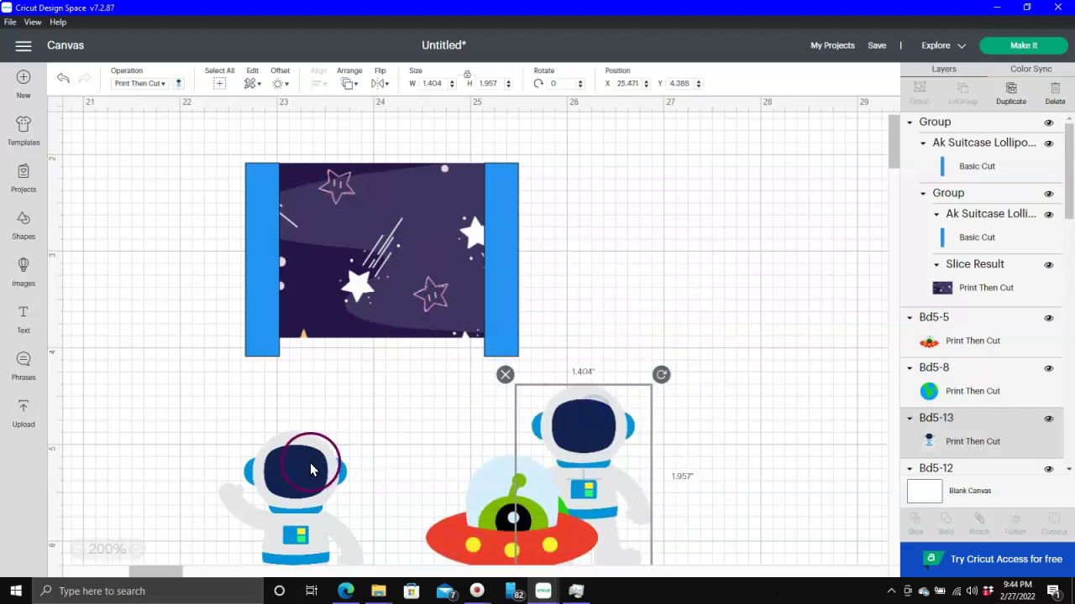
# Step: Bring the waving astronaut to the front, shrink it to about 0.6 by 0.8 inches and tilt it about 22.5° in the star panel's upper-left corner
pyautogui.click(298, 478)
pyautogui.moveTo(298, 479); pyautogui.dragTo(341, 320)
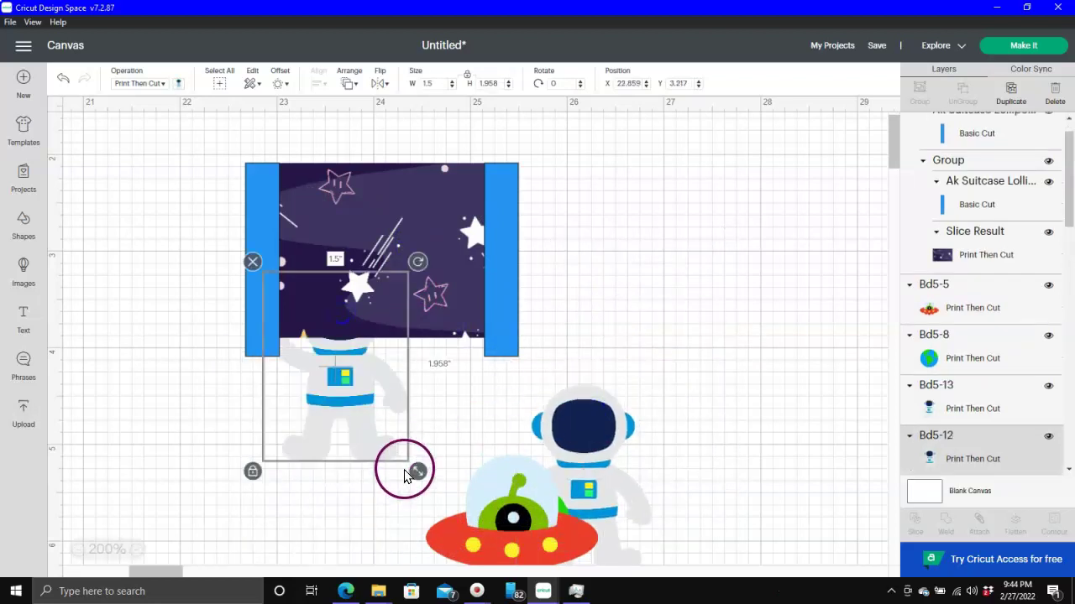
pyautogui.rightClick(350, 370)
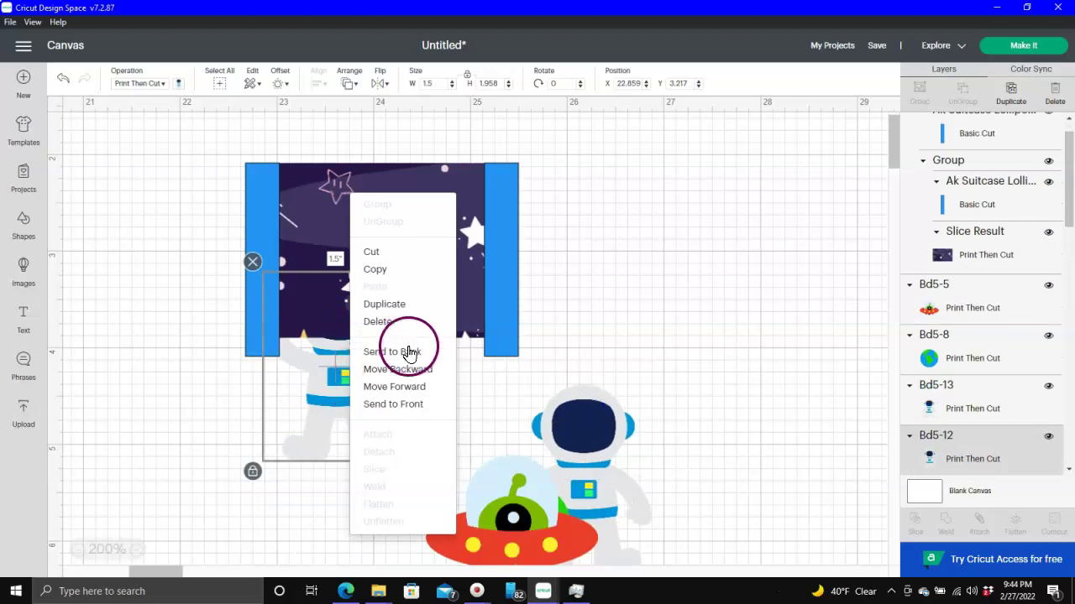
pyautogui.click(409, 413)
pyautogui.moveTo(345, 367); pyautogui.dragTo(377, 274)
pyautogui.moveTo(454, 381); pyautogui.dragTo(351, 270)
pyautogui.moveTo(331, 196); pyautogui.dragTo(378, 204)
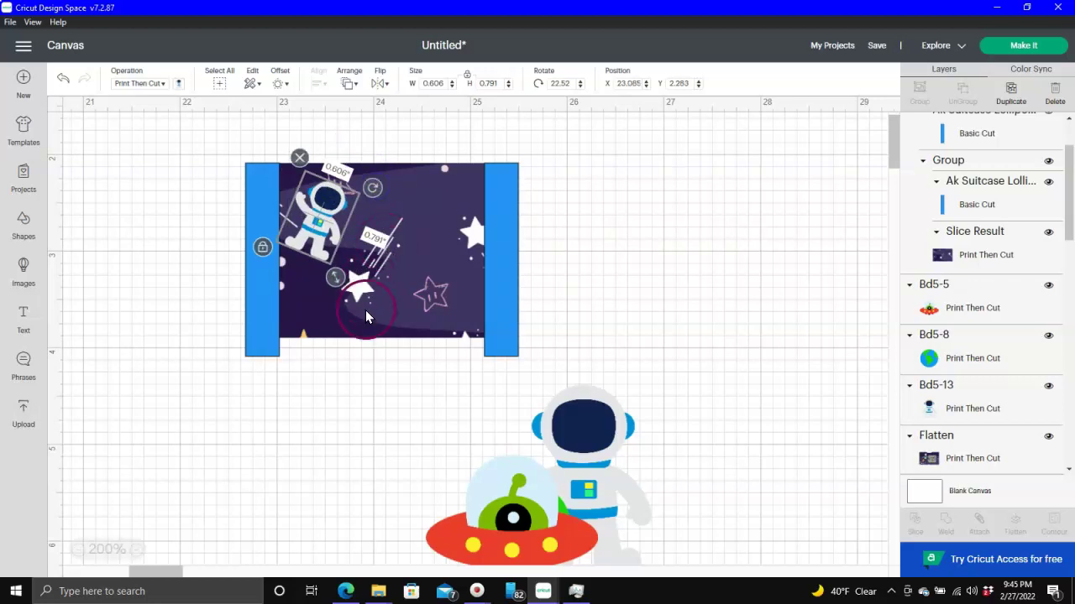
pyautogui.click(337, 386)
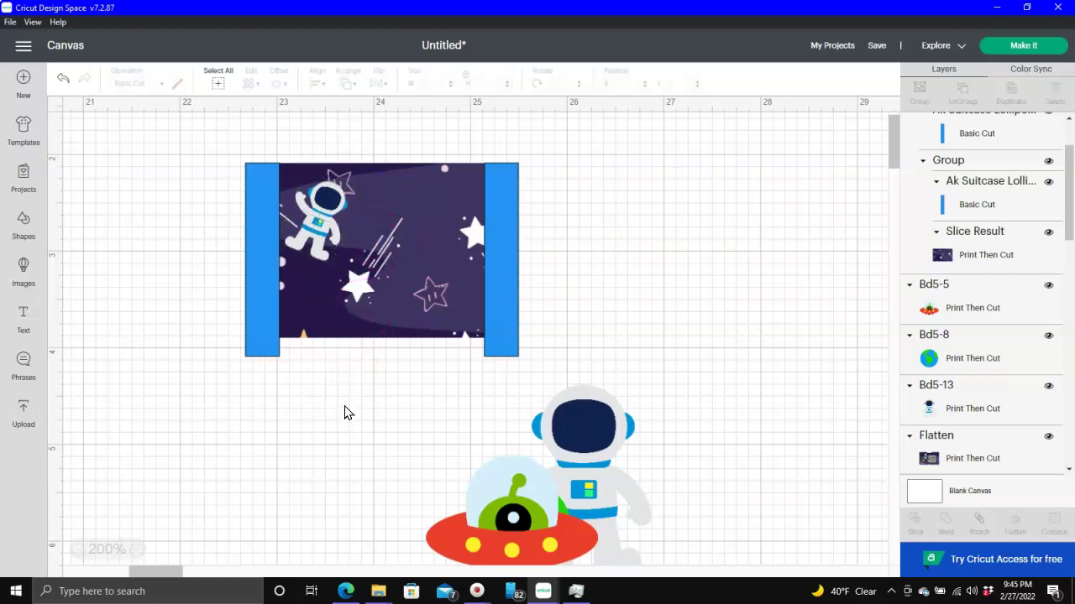
pyautogui.click(326, 206)
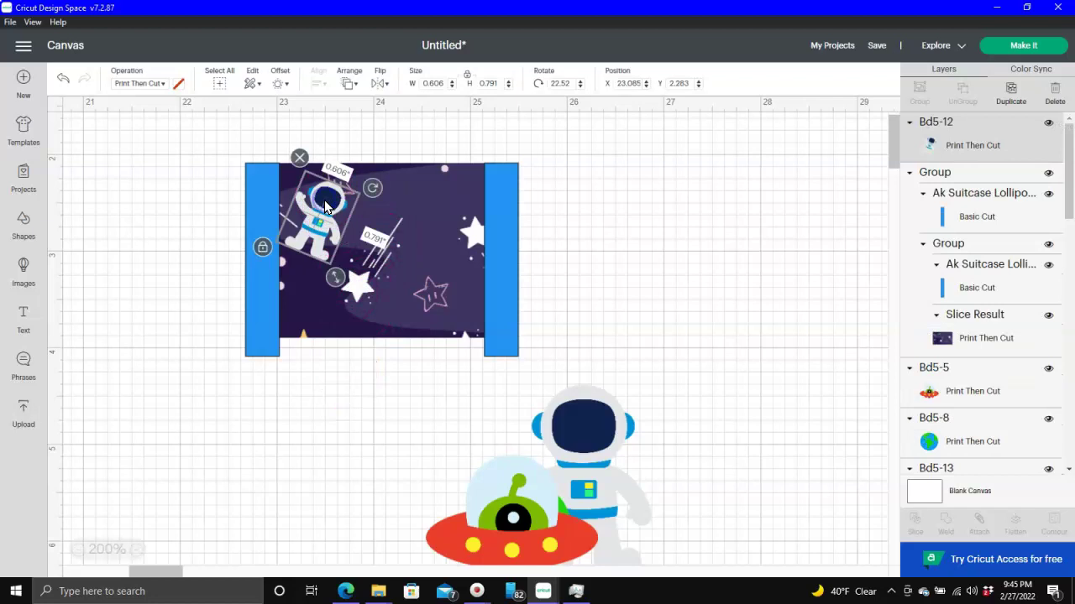
pyautogui.moveTo(325, 204); pyautogui.dragTo(326, 201)
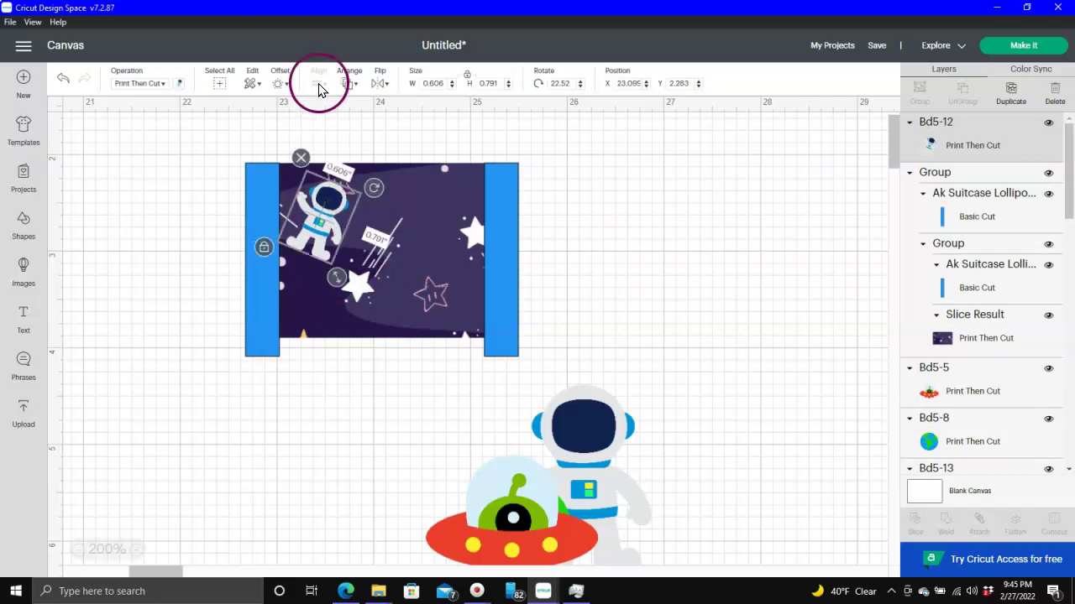
# Step: Create a 0.04 inch offset with rounded corners around the waving astronaut
pyautogui.click(278, 87)
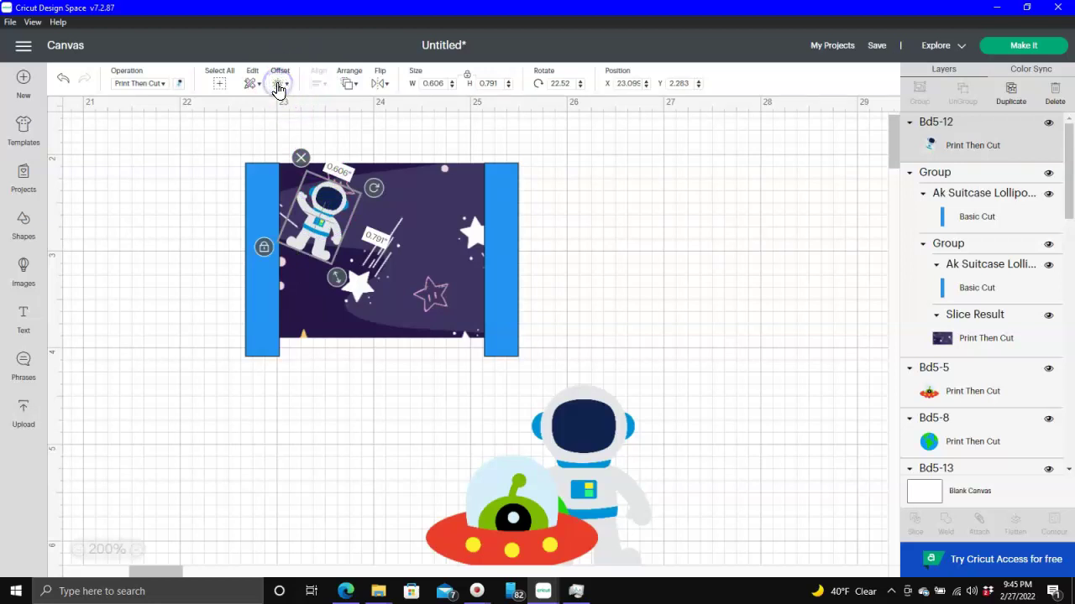
pyautogui.click(357, 162)
pyautogui.click(375, 210)
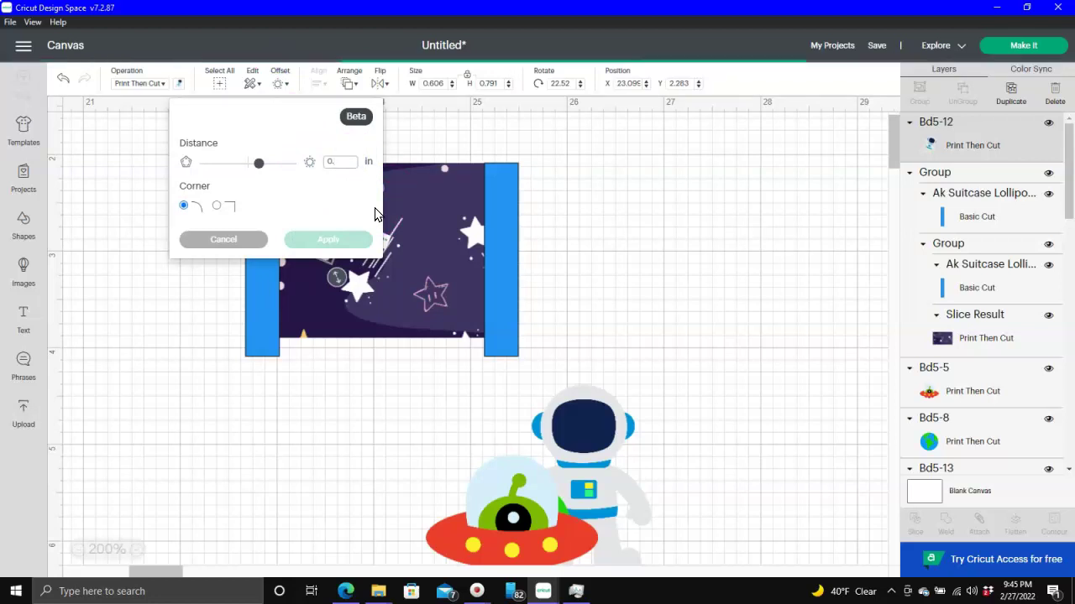
pyautogui.write('.04')
pyautogui.click(353, 193)
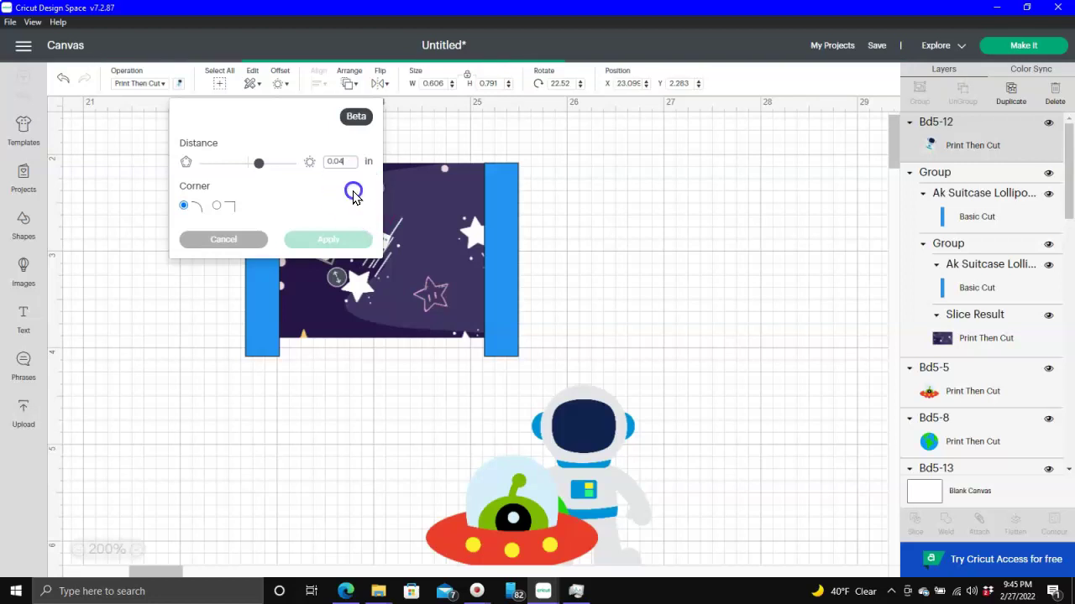
pyautogui.click(345, 191)
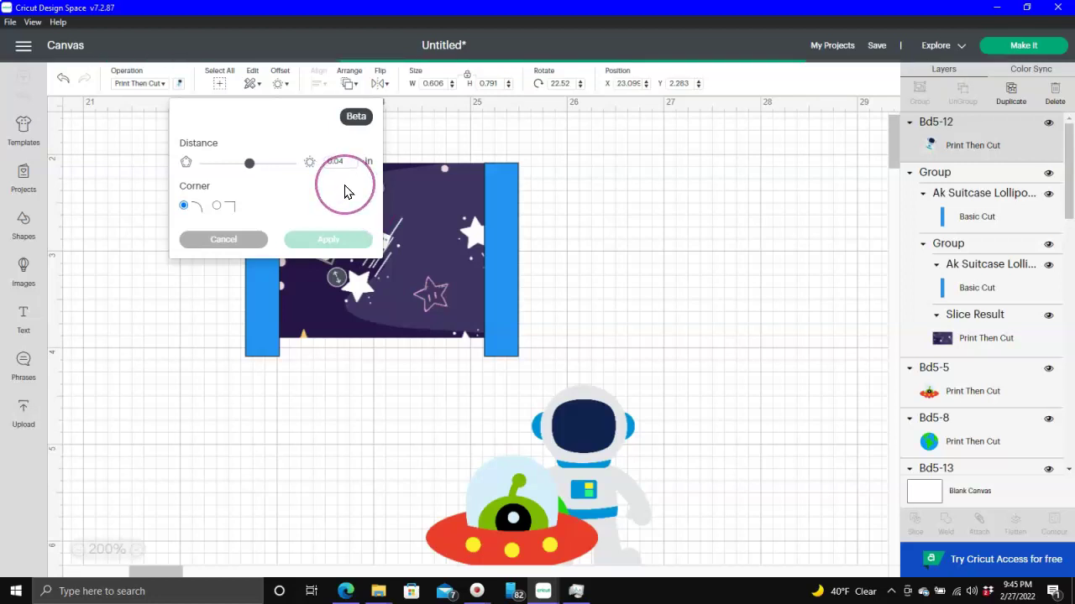
pyautogui.click(338, 192)
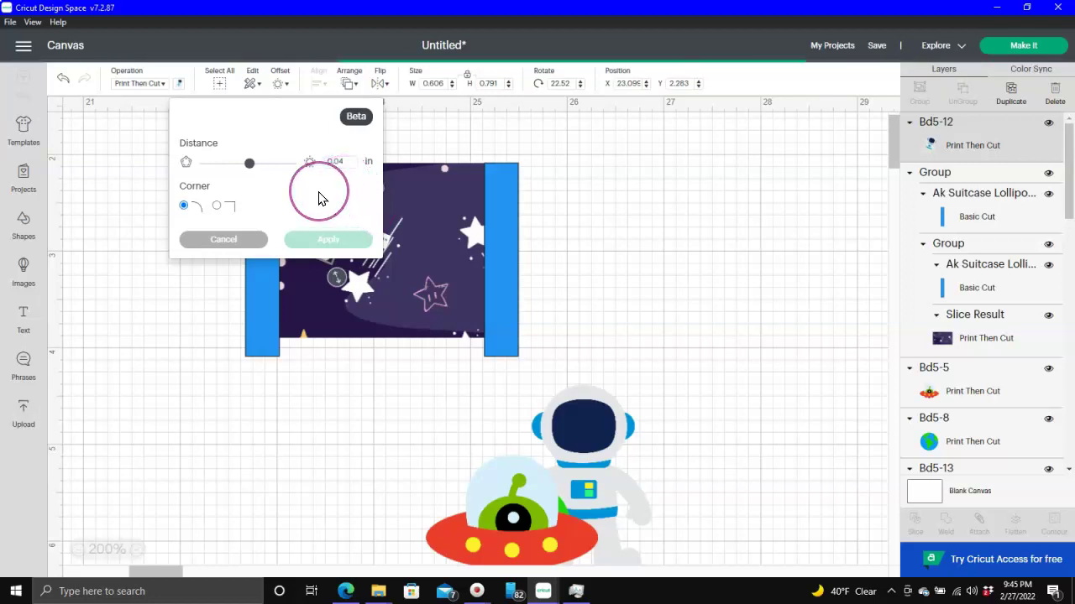
pyautogui.click(310, 240)
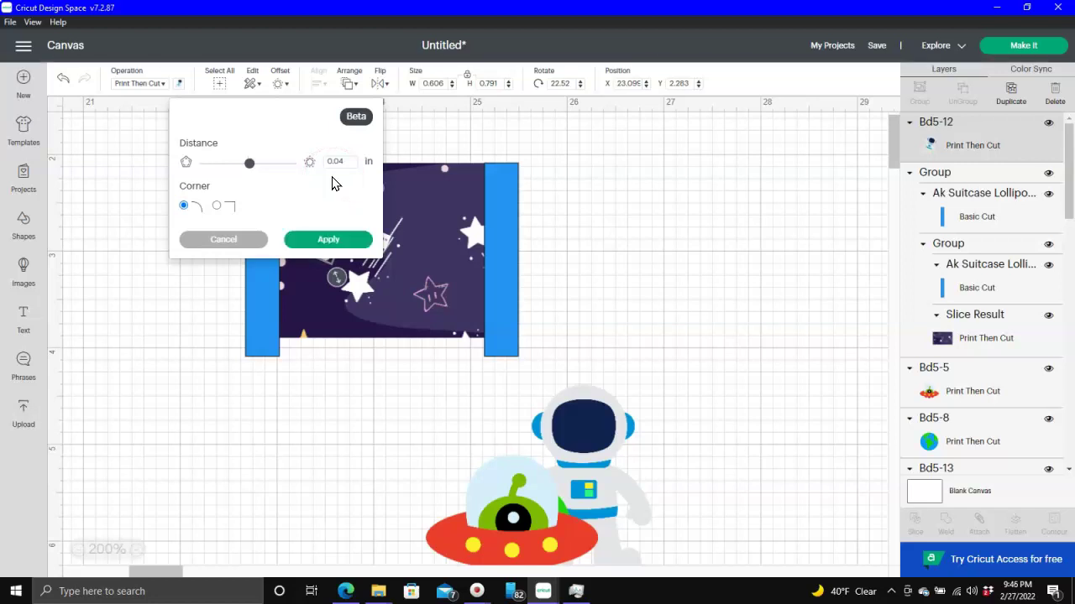
pyautogui.click(324, 241)
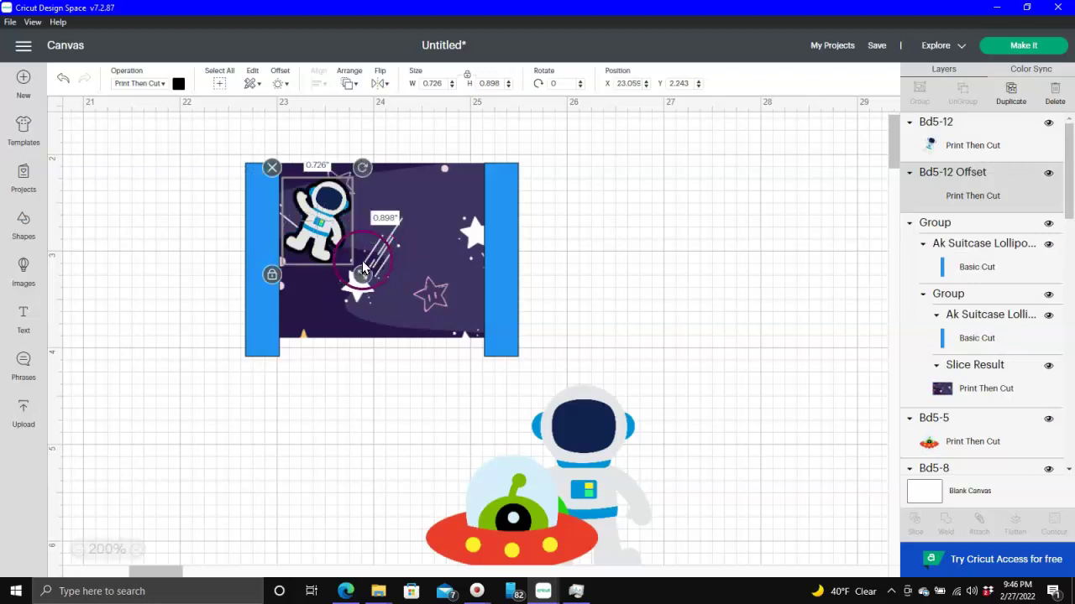
# Step: Color the waving astronaut's offset yellow
pyautogui.click(179, 85)
pyautogui.click(278, 228)
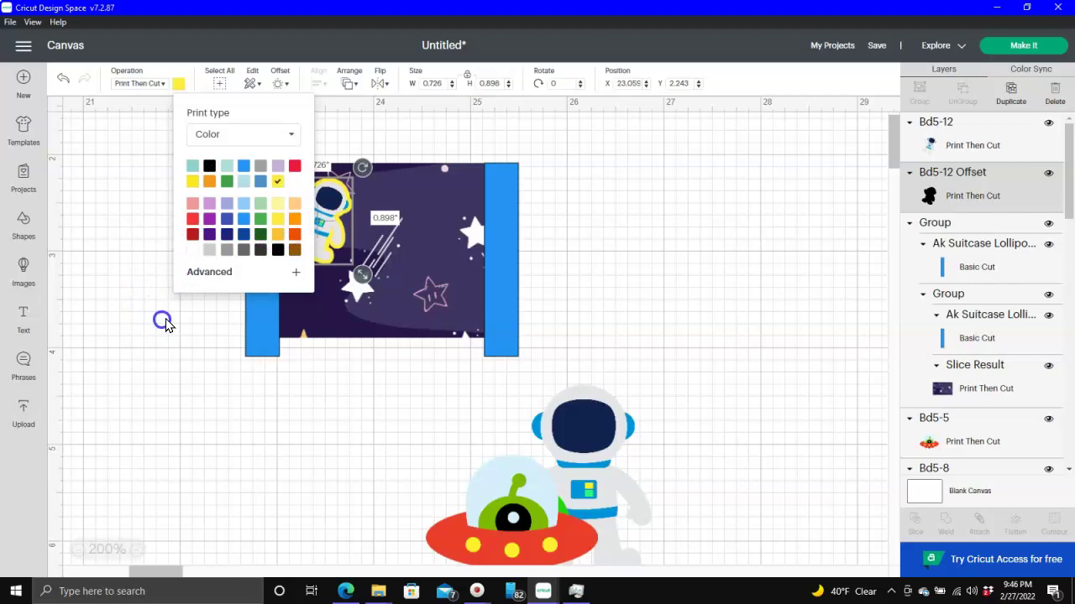
pyautogui.click(161, 319)
# Step: Move the second astronaut onto the lower right of the star panel, bring it to the front and shrink it
pyautogui.click(669, 408)
pyautogui.moveTo(669, 409); pyautogui.dragTo(495, 247)
pyautogui.rightClick(403, 357)
pyautogui.click(468, 429)
pyautogui.click(420, 372)
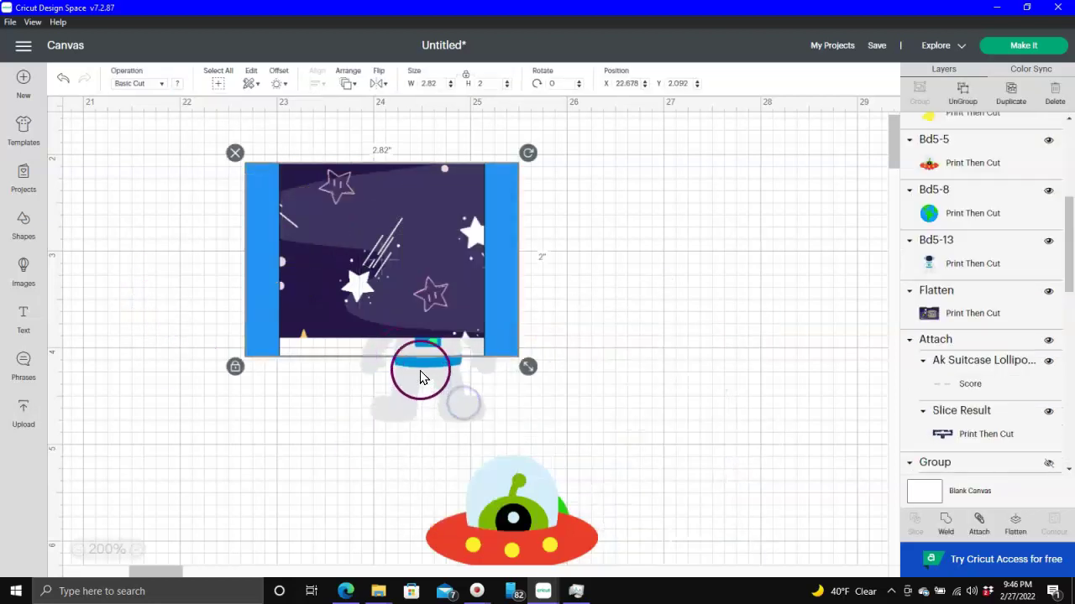
pyautogui.rightClick(412, 382)
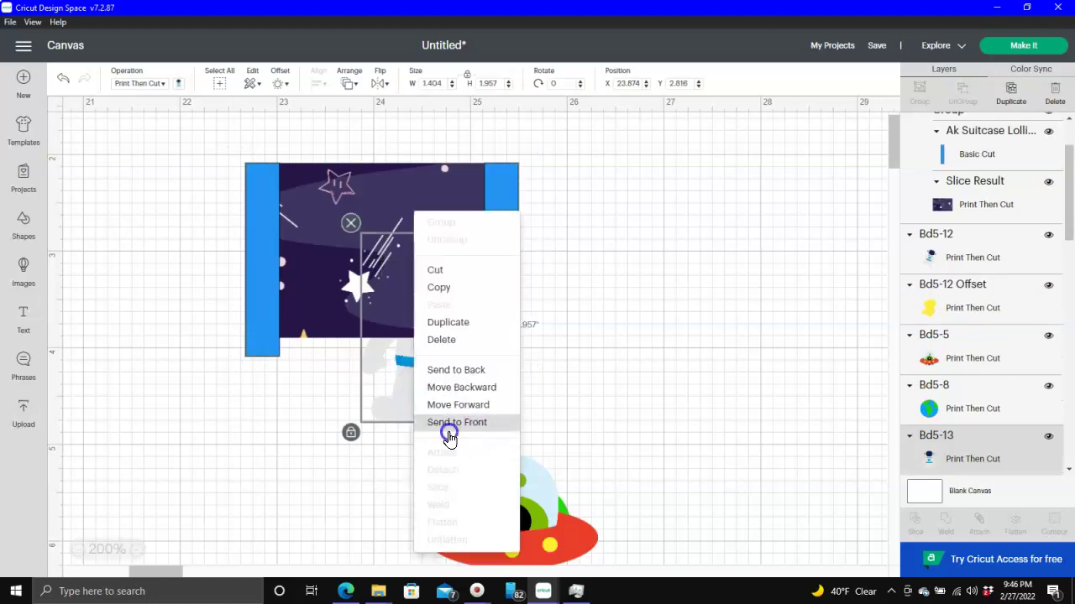
pyautogui.click(440, 424)
pyautogui.moveTo(496, 360); pyautogui.dragTo(418, 299)
pyautogui.moveTo(399, 244)
pyautogui.mouseDown()
pyautogui.moveTo(319, 478)
pyautogui.moveTo(411, 241)
pyautogui.mouseUp()
# Step: Send the star panel group with the blue strips to the back, behind both astronauts
pyautogui.click(351, 235)
pyautogui.rightClick(351, 230)
pyautogui.click(389, 398)
# Step: Reduce the second astronaut to about 0.64 by 0.9 inches and tilt it to about 348° on the star panel
pyautogui.moveTo(471, 337); pyautogui.dragTo(421, 299)
pyautogui.moveTo(474, 233); pyautogui.dragTo(488, 248)
pyautogui.click(408, 456)
# Step: Add a 0.04 in rounded-corner offset around the second astronaut and color it yellow
pyautogui.click(437, 308)
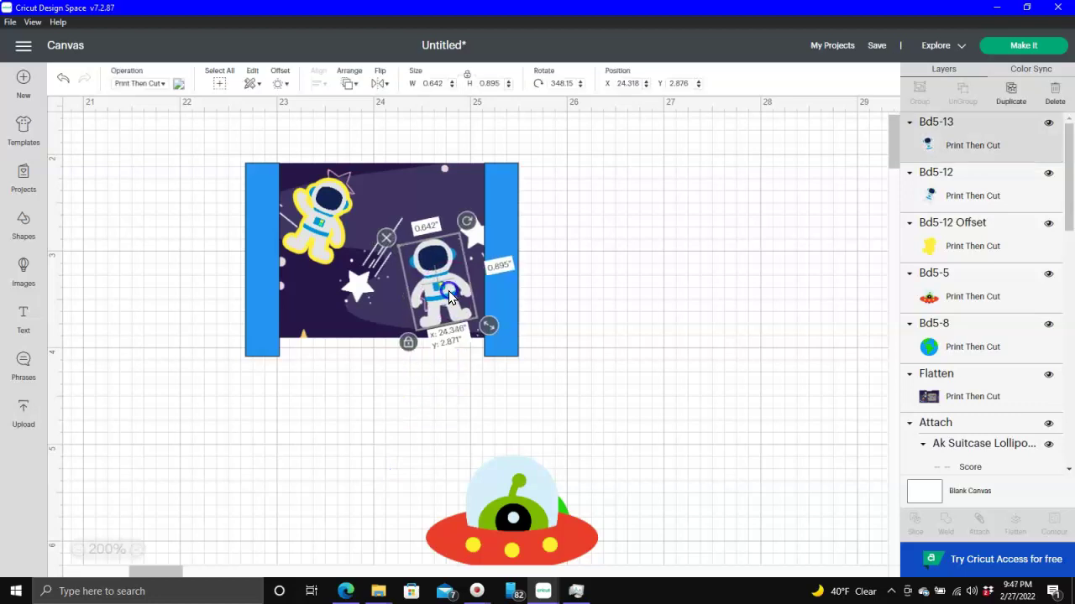
pyautogui.click(278, 85)
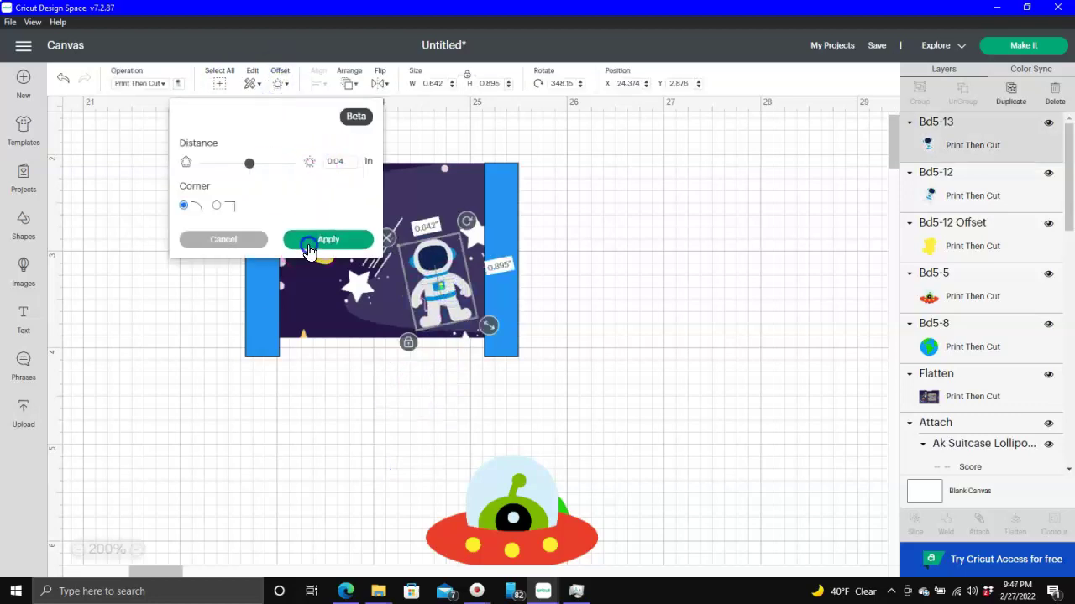
pyautogui.click(308, 244)
pyautogui.click(177, 84)
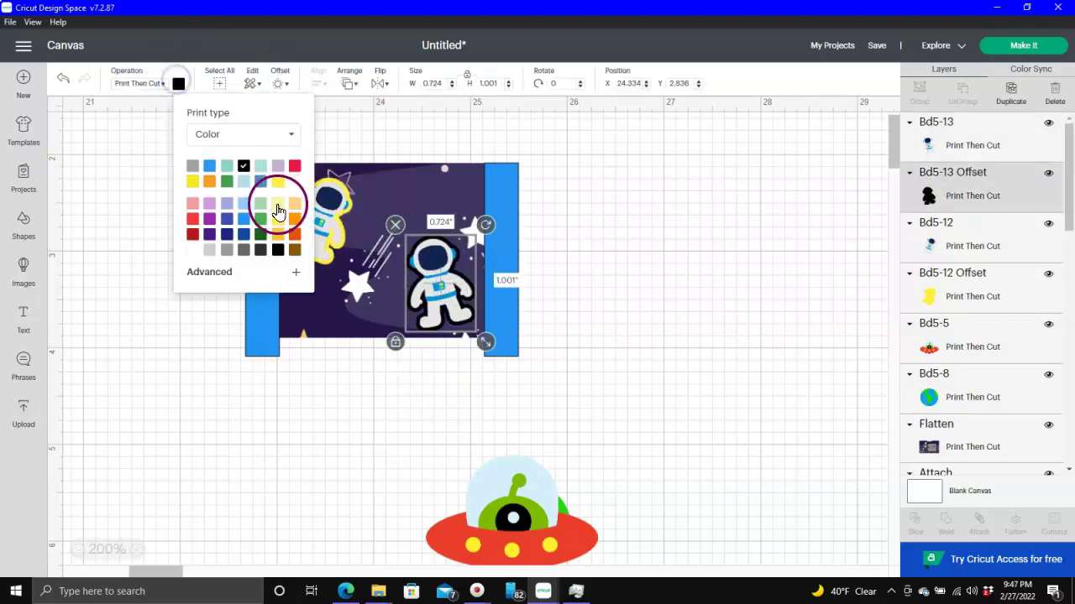
pyautogui.click(278, 213)
pyautogui.click(552, 364)
# Step: Move the alien spaceship onto the upper part of the star panel, between the astronauts, and shrink it to about 0.92 by 0.67 inches
pyautogui.moveTo(513, 521); pyautogui.dragTo(410, 207)
pyautogui.moveTo(513, 293); pyautogui.dragTo(437, 237)
pyautogui.moveTo(374, 188); pyautogui.dragTo(417, 204)
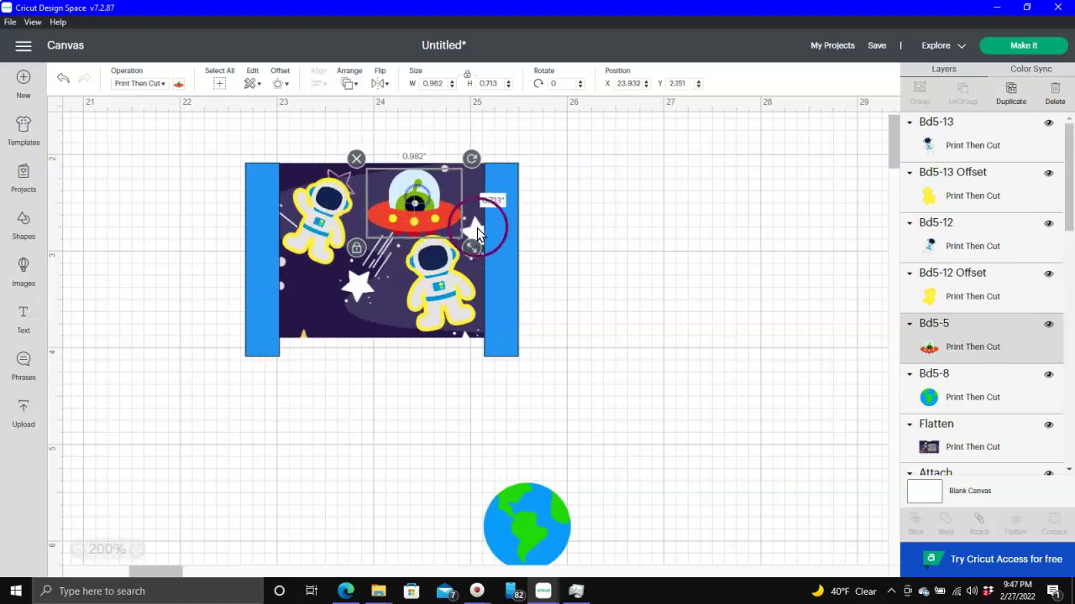
pyautogui.moveTo(470, 248); pyautogui.dragTo(465, 243)
pyautogui.click(363, 120)
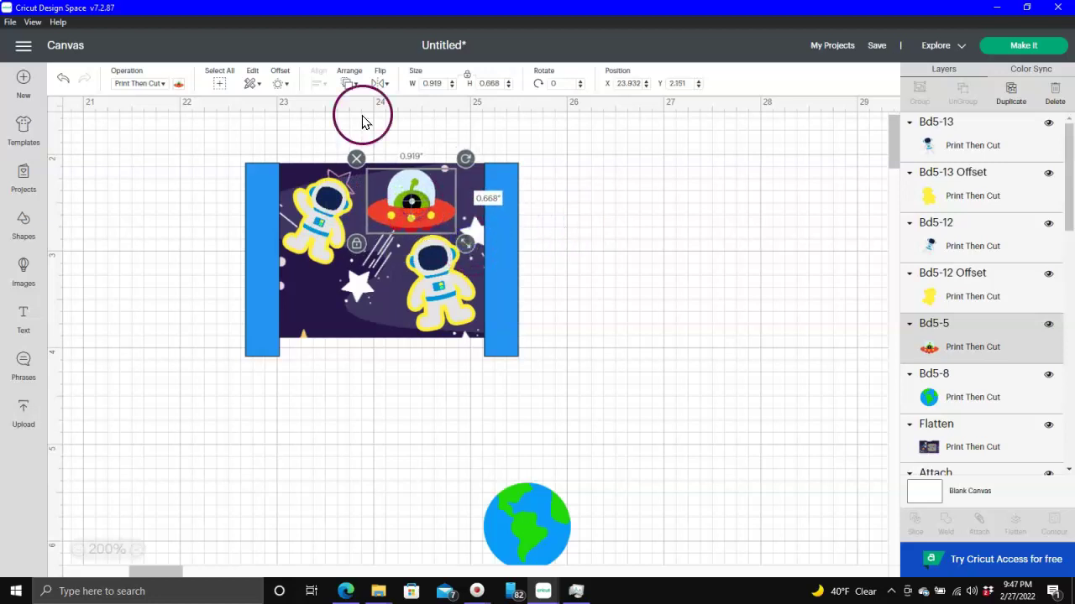
# Step: Add a 0.04 in rounded-corner offset around the alien spaceship and color it yellow
pyautogui.click(278, 84)
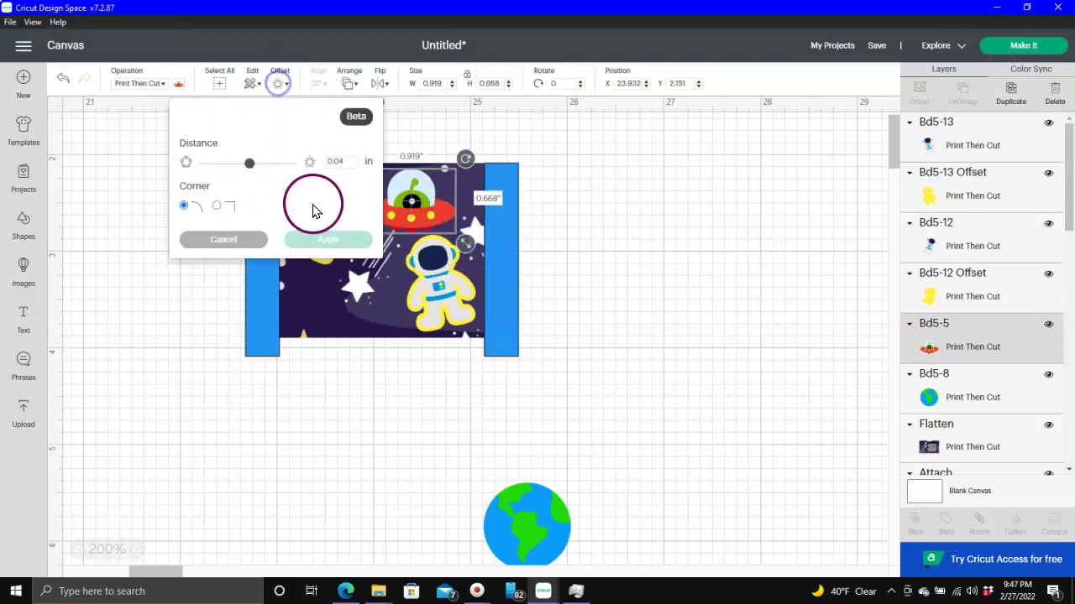
pyautogui.click(327, 240)
pyautogui.click(178, 84)
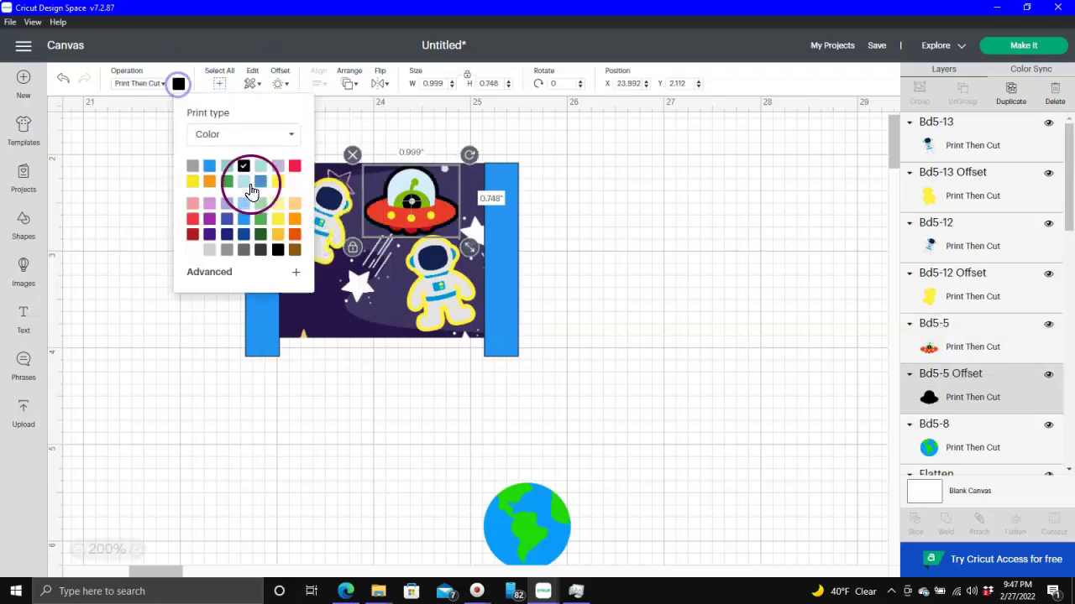
pyautogui.click(277, 181)
# Step: Move the earth below the waving astronaut on the star panel and shrink it to about 0.58 inches wide
pyautogui.moveTo(538, 519); pyautogui.dragTo(352, 312)
pyautogui.moveTo(401, 377); pyautogui.dragTo(341, 309)
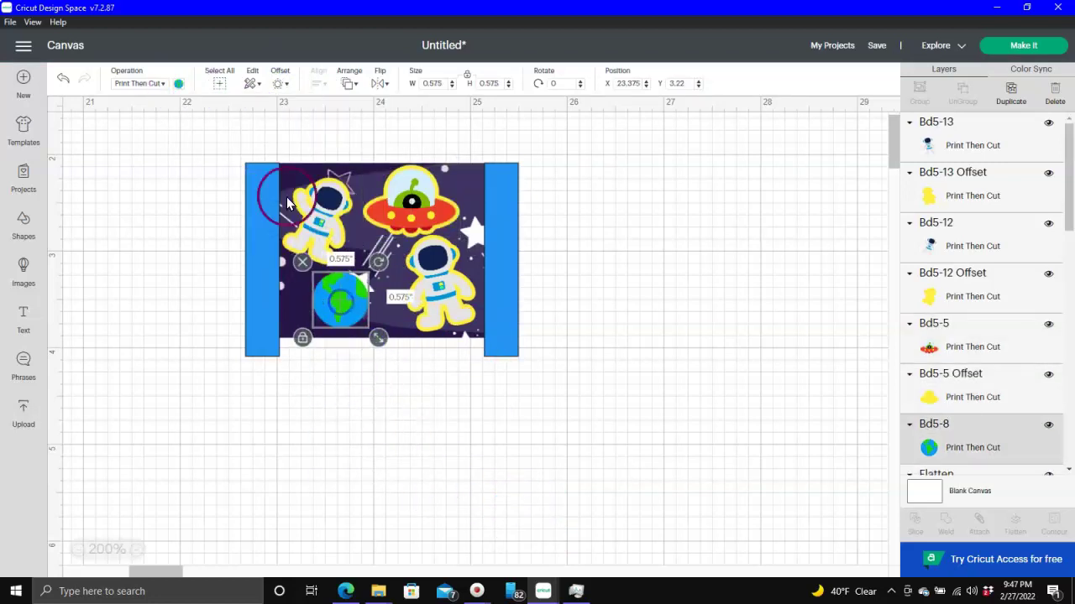
# Step: Add a 0.02 in rounded-corner offset around the earth and color it white
pyautogui.click(277, 84)
pyautogui.click(351, 161)
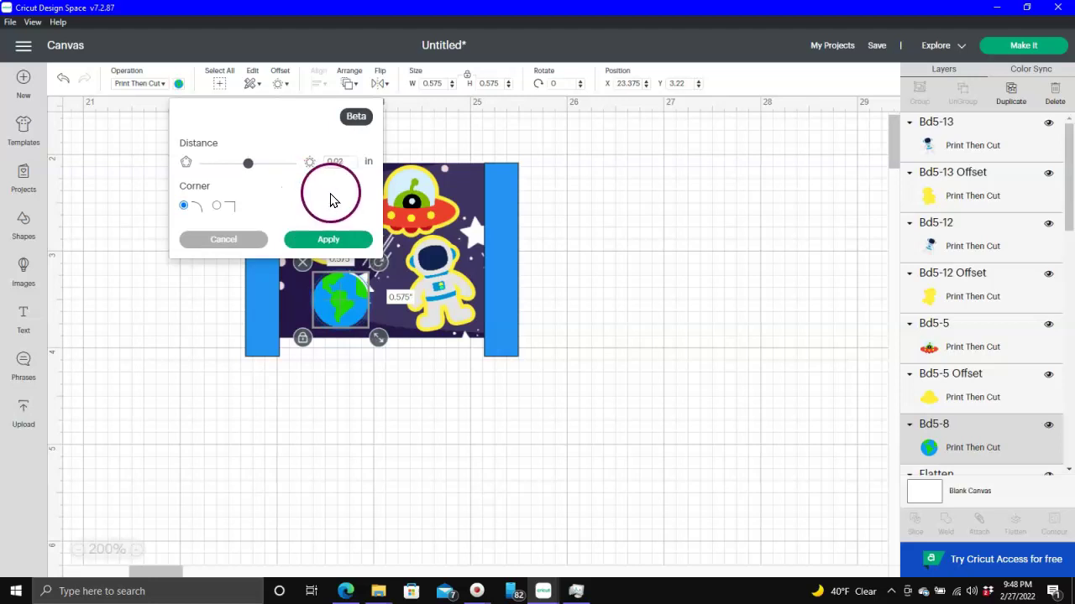
pyautogui.click(327, 241)
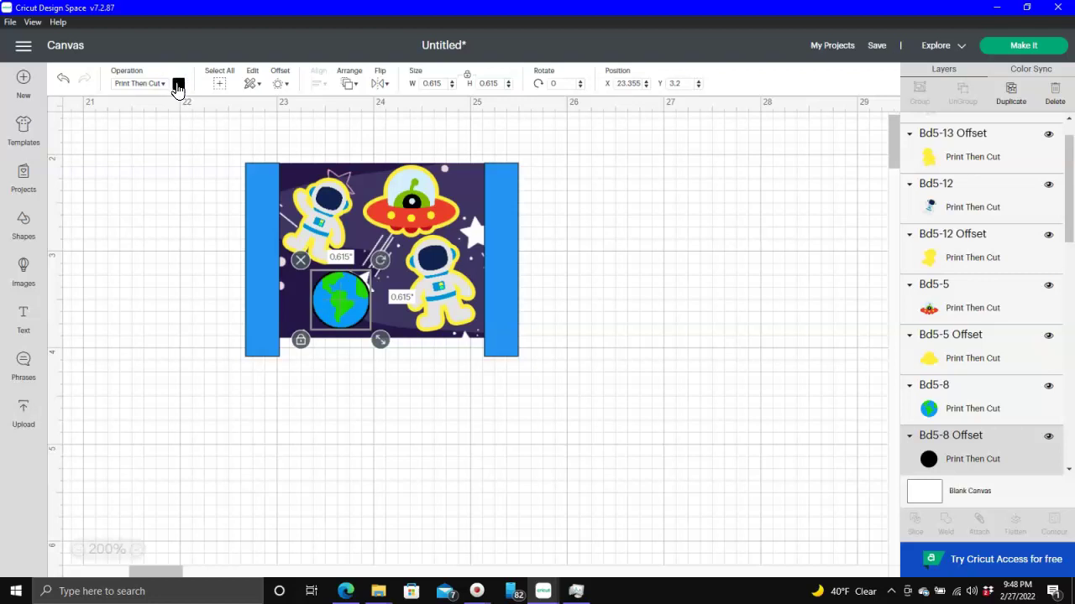
pyautogui.click(177, 86)
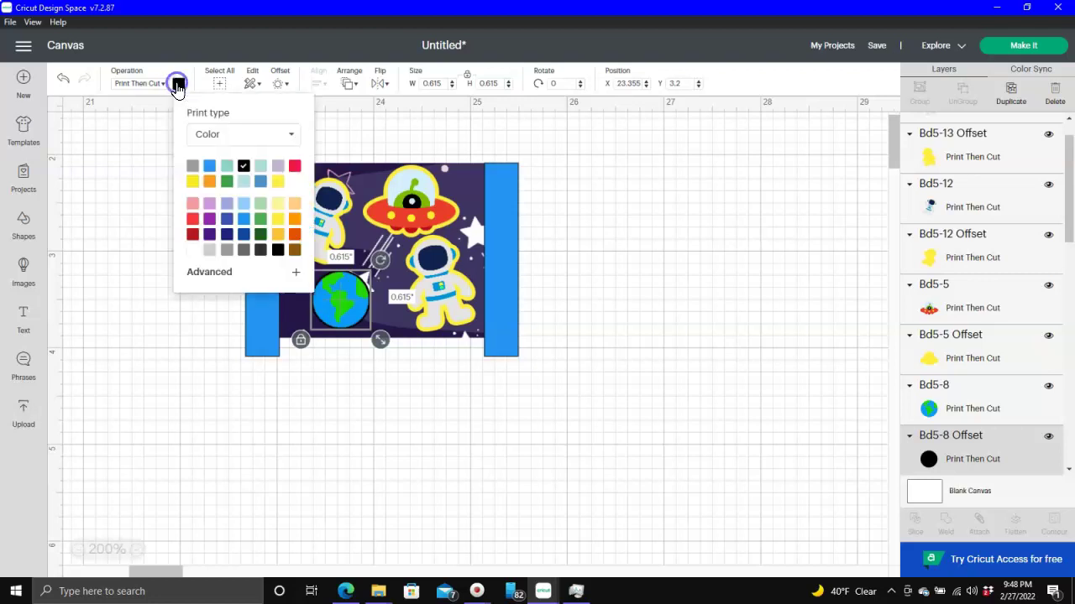
pyautogui.click(190, 251)
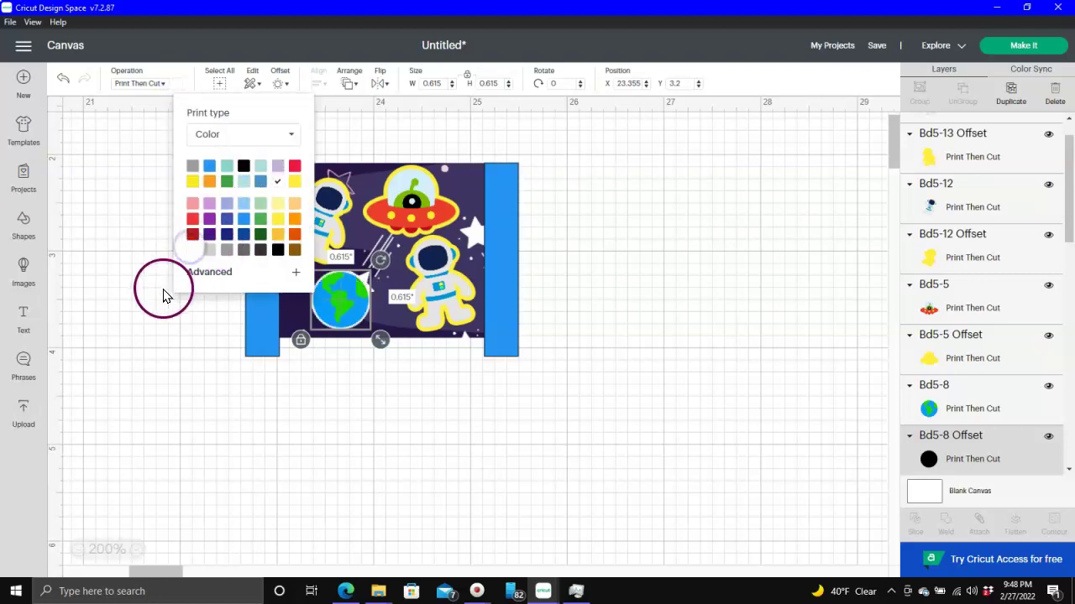
pyautogui.click(163, 312)
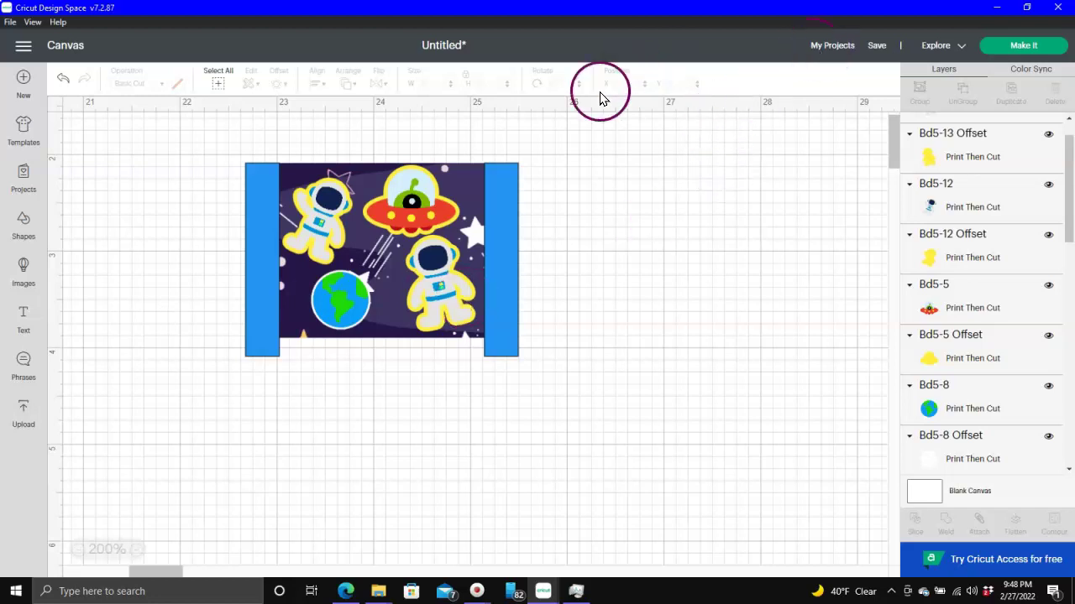
# Step: Ungroup the decorated star panel and its two blue strips into separate pieces
pyautogui.click(497, 175)
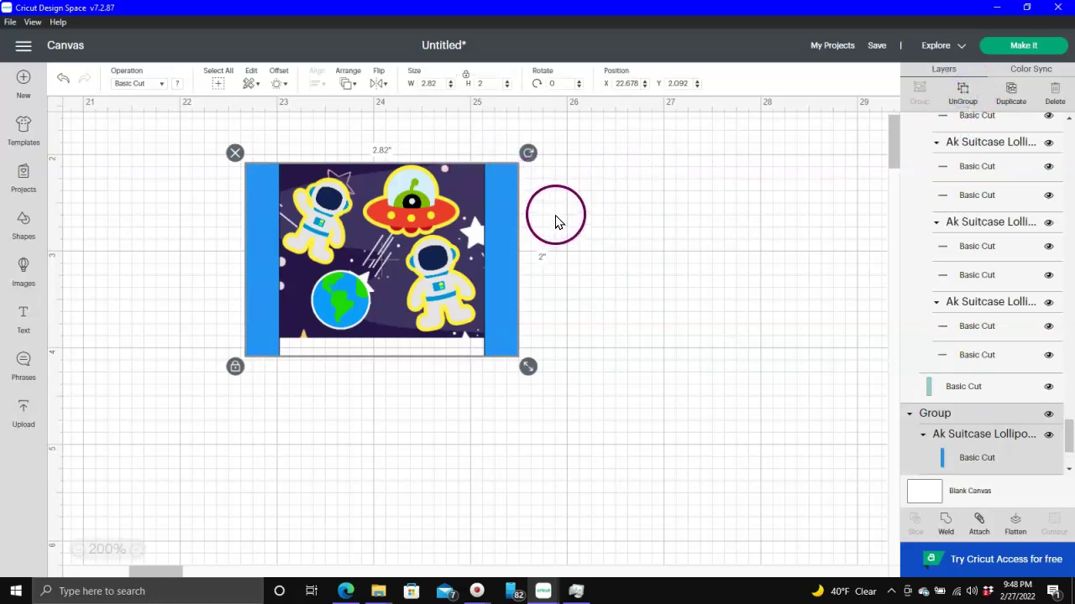
pyautogui.click(584, 186)
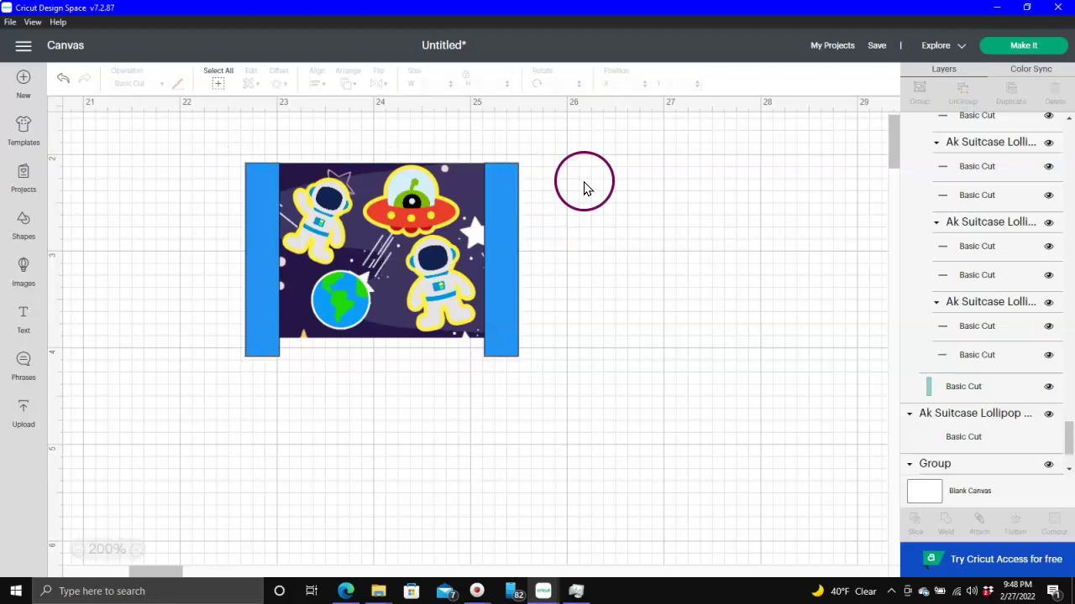
pyautogui.click(481, 178)
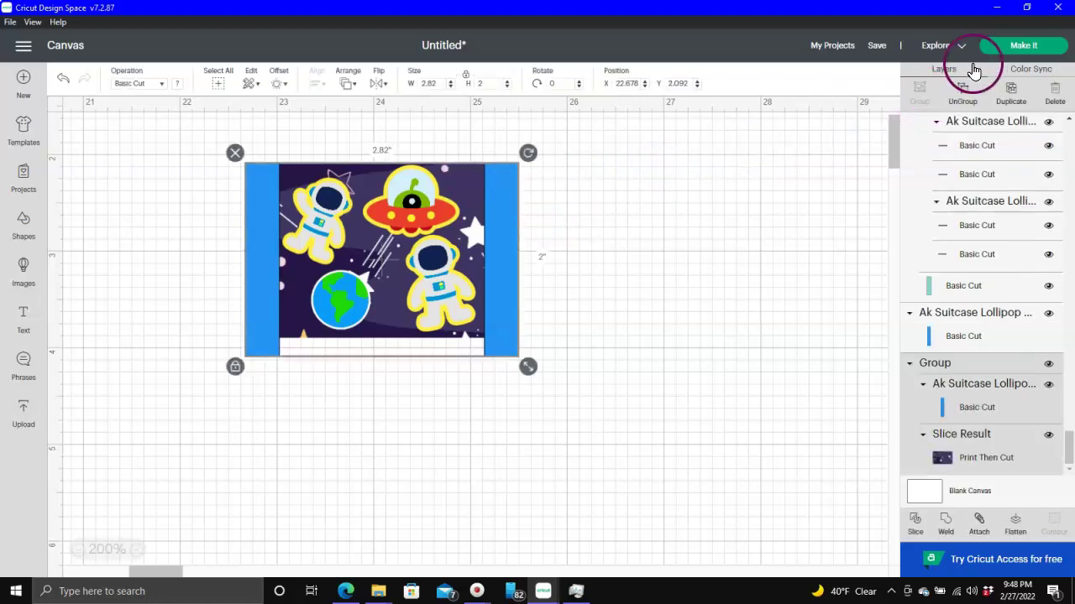
pyautogui.click(963, 94)
pyautogui.click(639, 213)
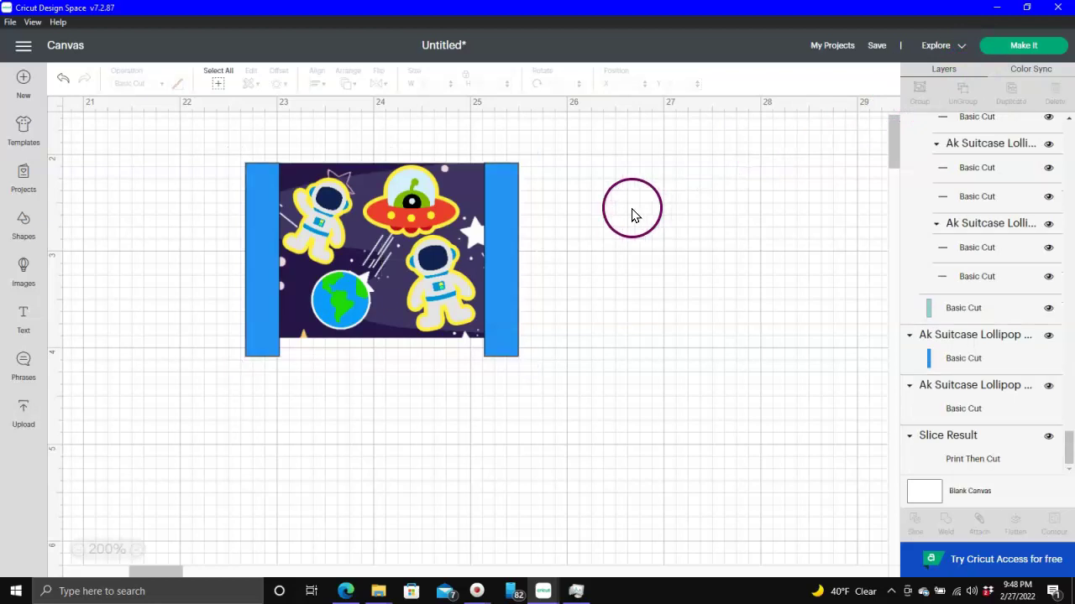
# Step: Move both blue strips off the star panel and flatten the panel together with its astronauts, spaceship and earth
pyautogui.moveTo(505, 195); pyautogui.dragTo(569, 196)
pyautogui.moveTo(258, 213); pyautogui.dragTo(620, 204)
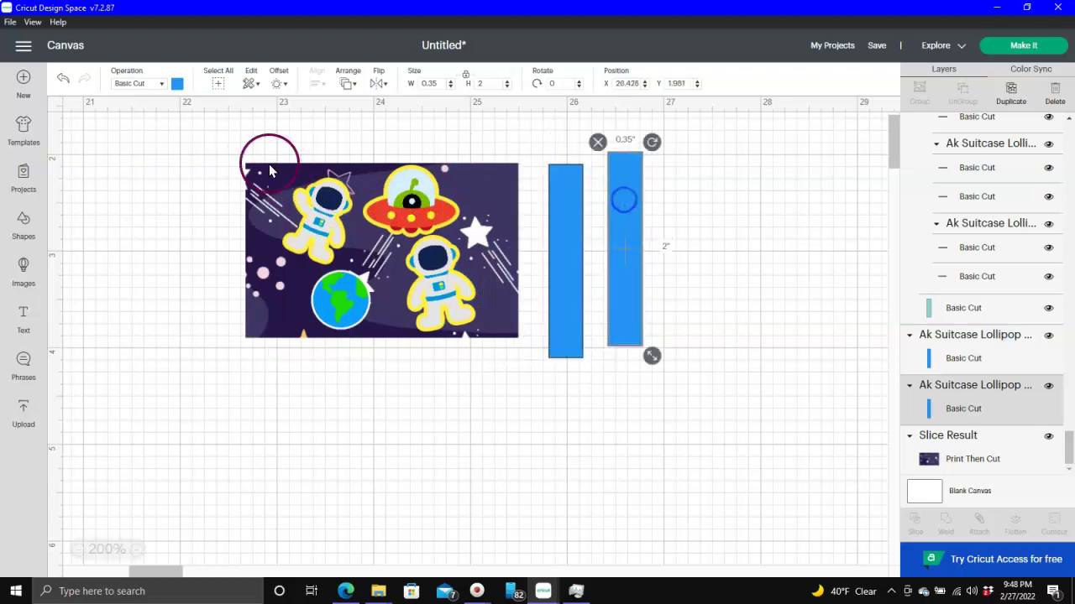
pyautogui.moveTo(208, 157); pyautogui.dragTo(521, 378)
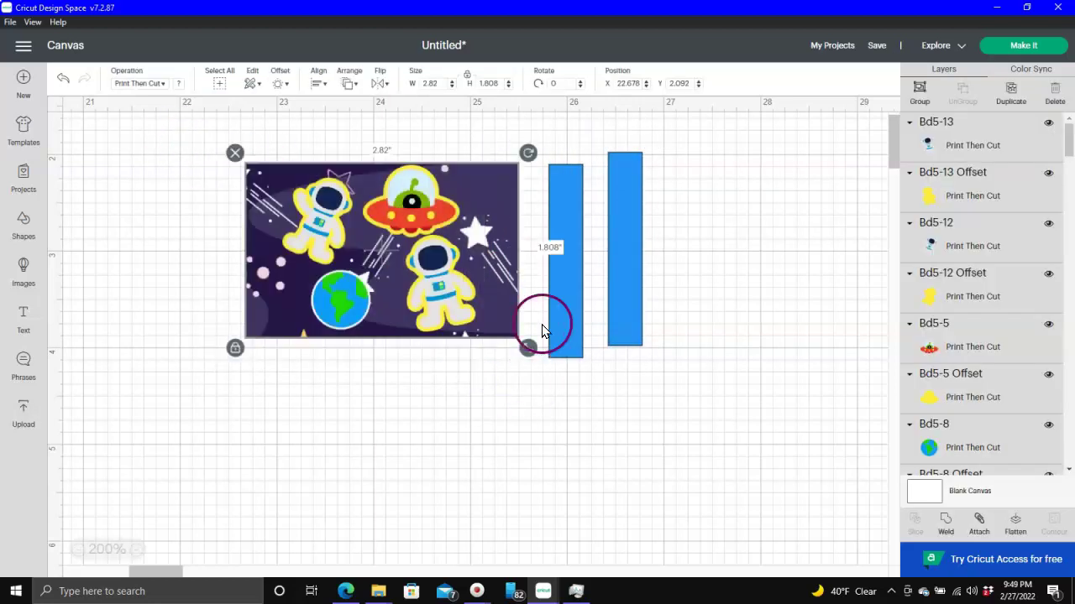
pyautogui.click(1016, 522)
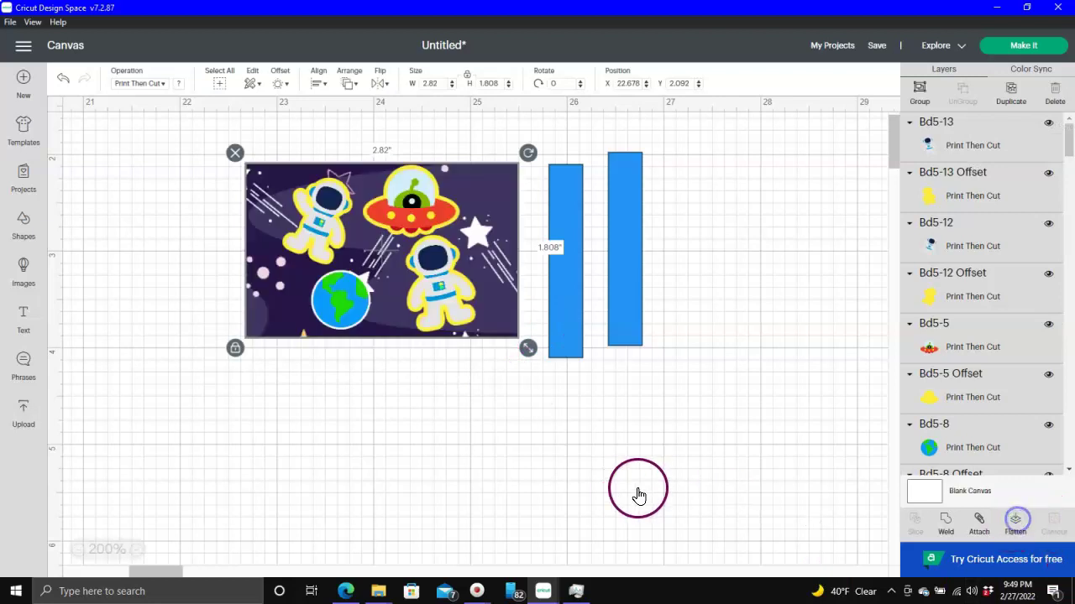
# Step: Move the flattened astronaut panel into the gap above the slotted bottom piece of the suitcase with the birthday title
pyautogui.click(83, 549)
pyautogui.click(82, 552)
pyautogui.click(81, 552)
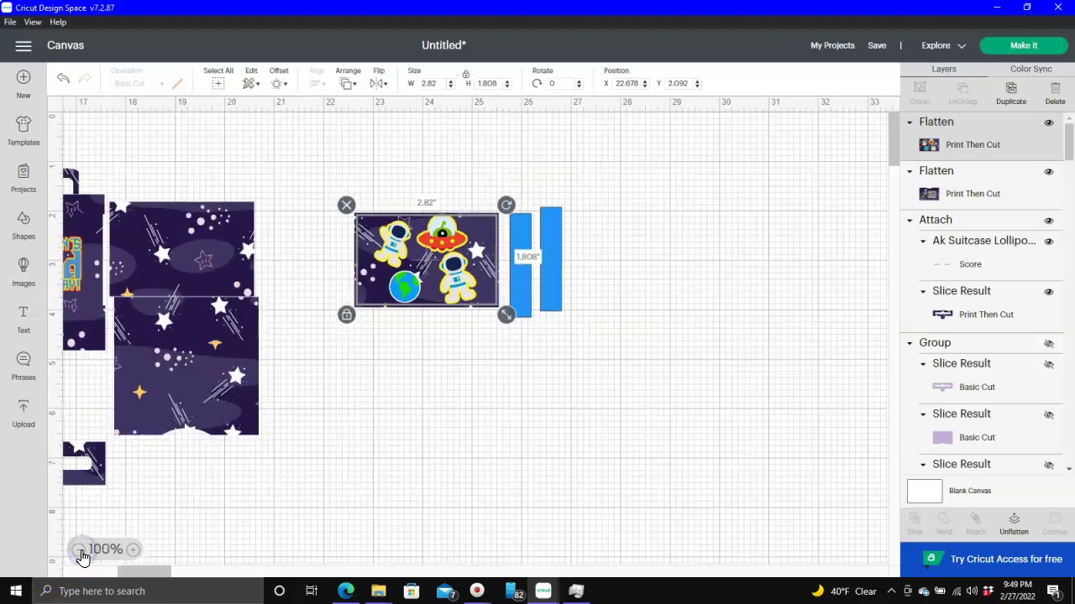
pyautogui.click(80, 560)
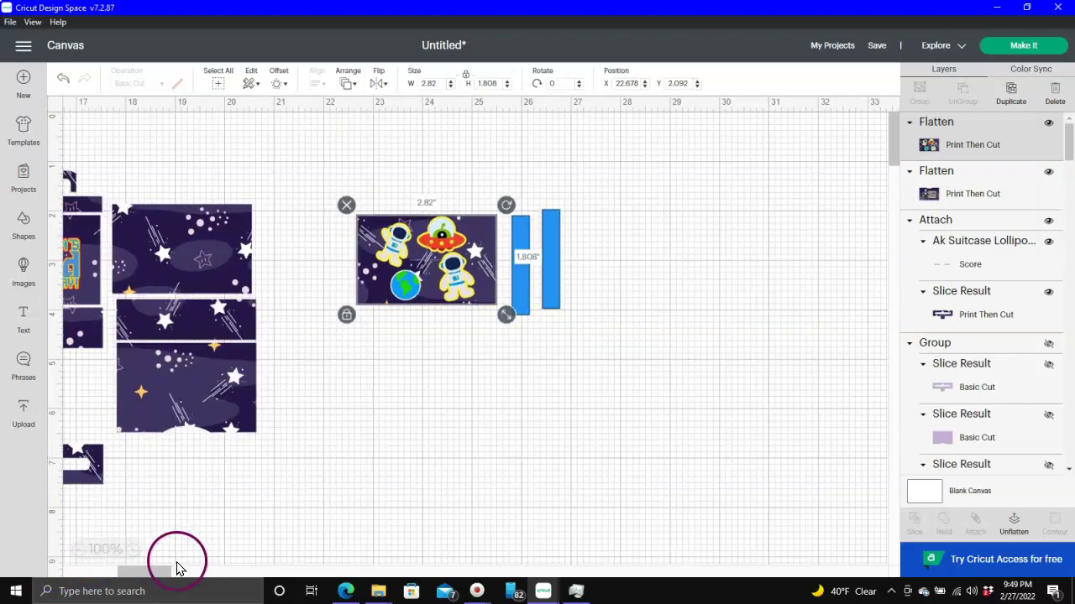
pyautogui.moveTo(153, 574); pyautogui.dragTo(146, 573)
pyautogui.click(565, 239)
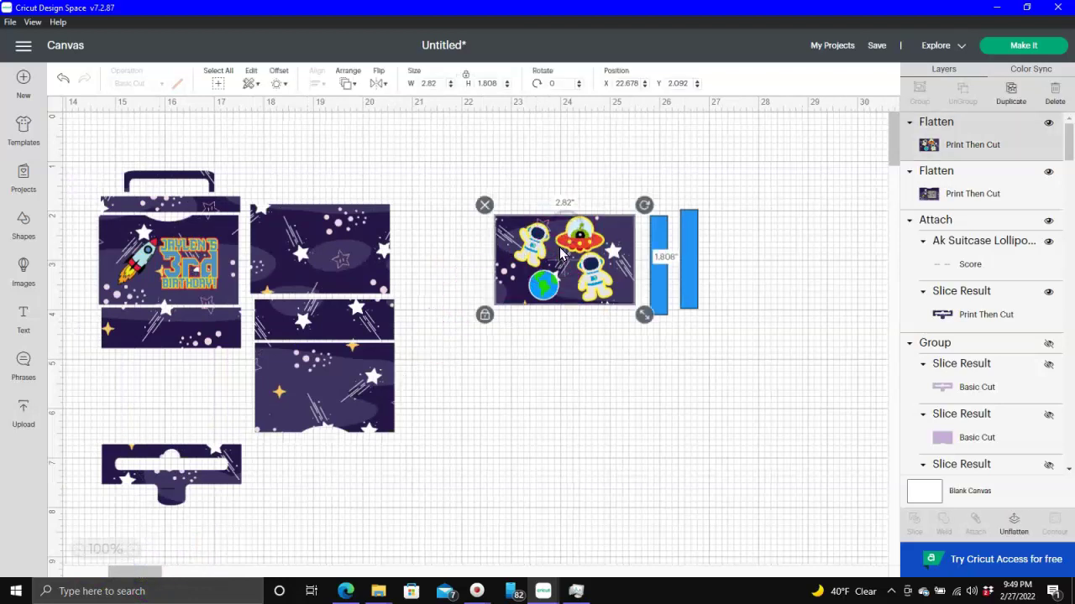
pyautogui.click(574, 292)
pyautogui.moveTo(573, 292); pyautogui.dragTo(152, 420)
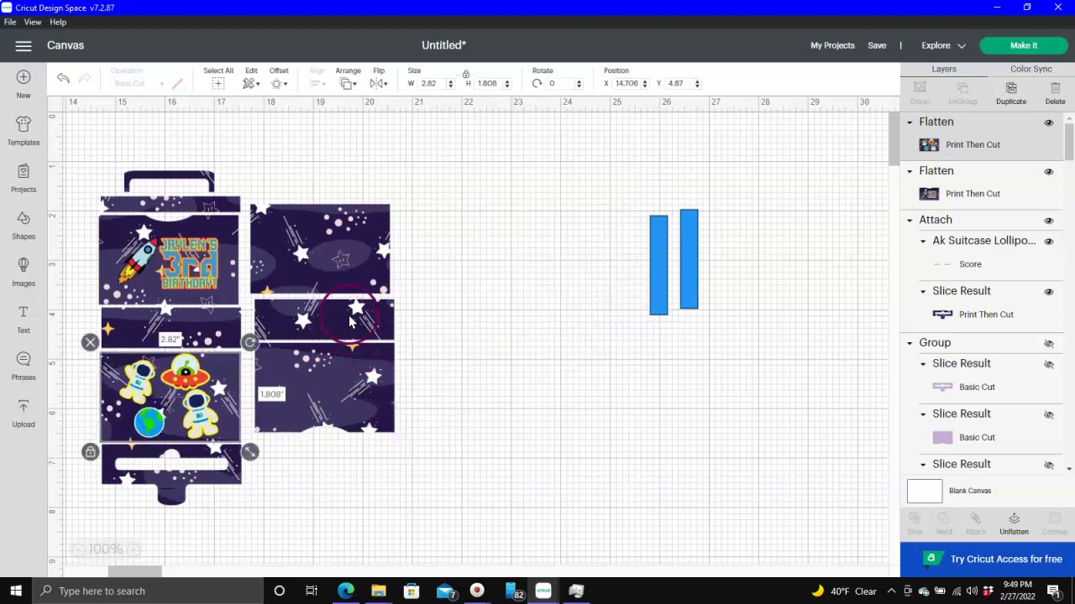
# Step: Move the lowest star panel of the second suitcase piece out to the empty canvas beside it
pyautogui.click(320, 393)
pyautogui.moveTo(320, 395); pyautogui.dragTo(514, 302)
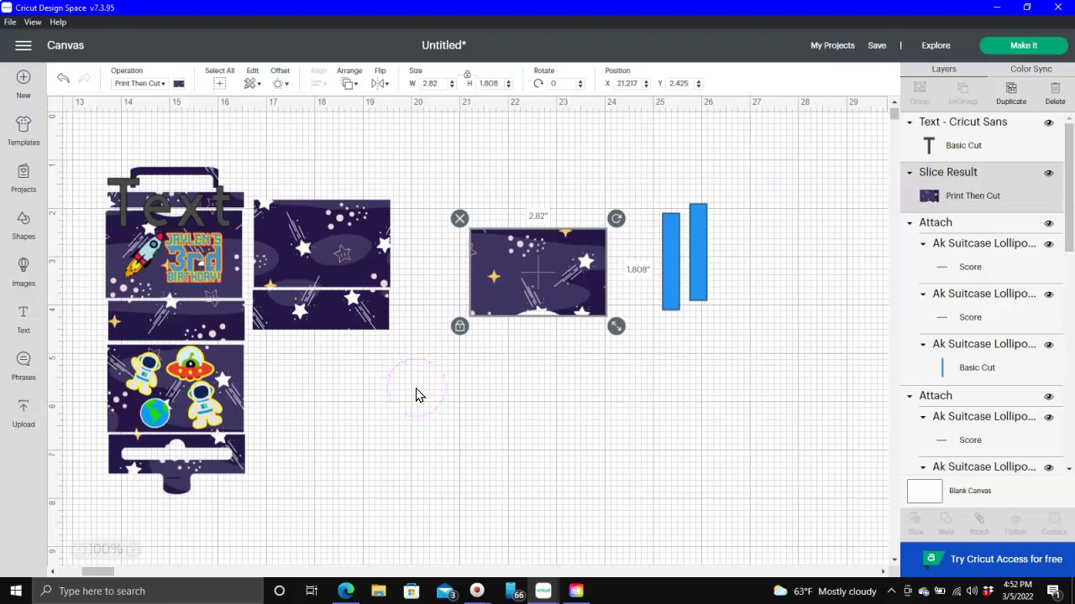
# Step: Add a new text object on an empty canvas area below the suitcase and set its font to Big Space
pyautogui.scroll(-2, 418, 394)
pyautogui.click(84, 369)
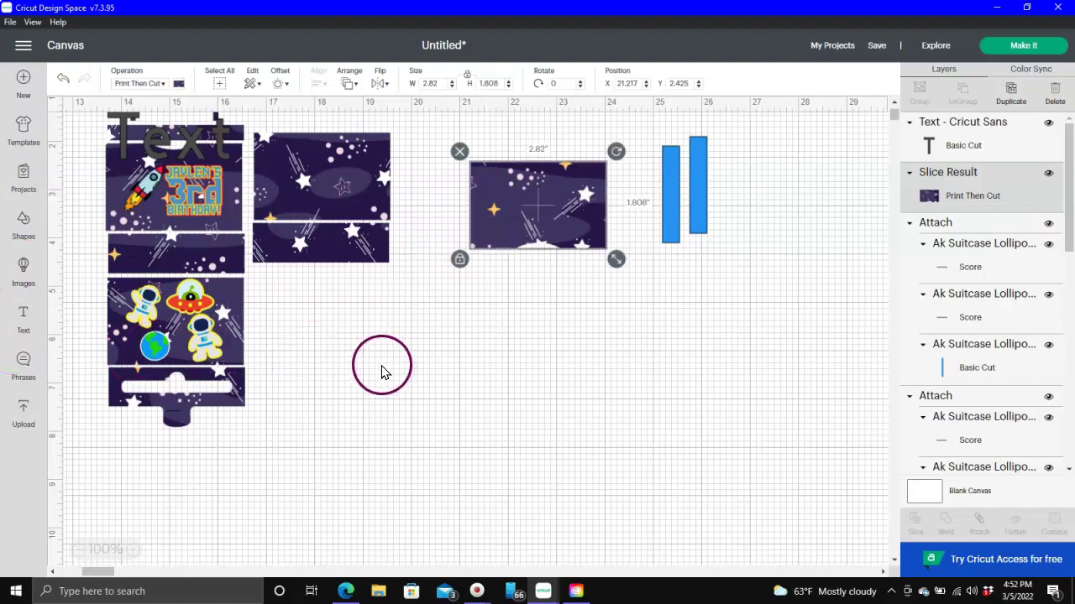
pyautogui.scroll(-10, 472, 446)
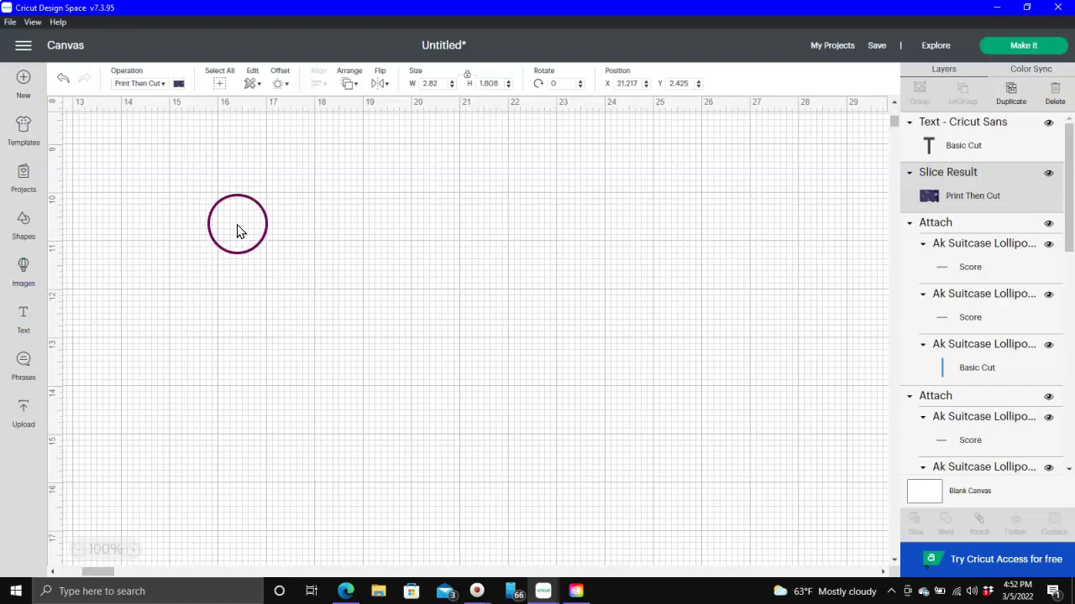
pyautogui.click(23, 316)
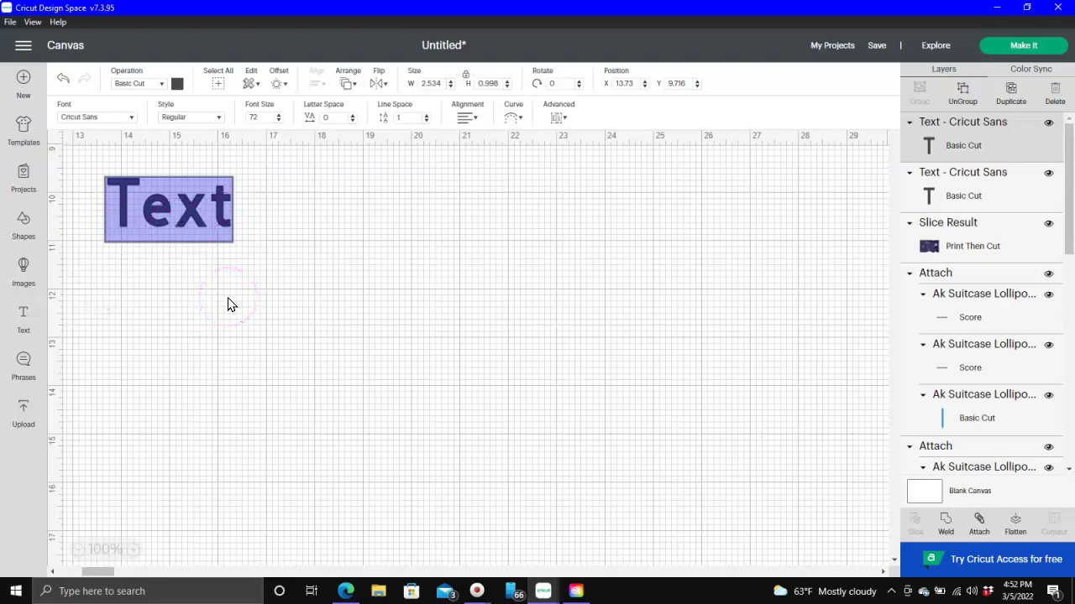
pyautogui.click(130, 118)
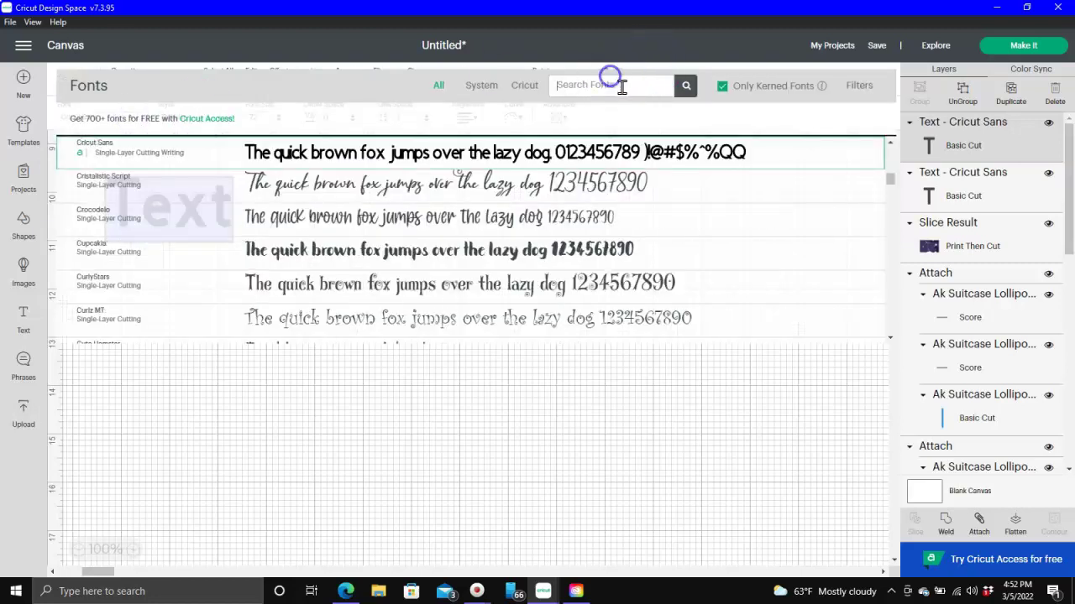
pyautogui.write('big')
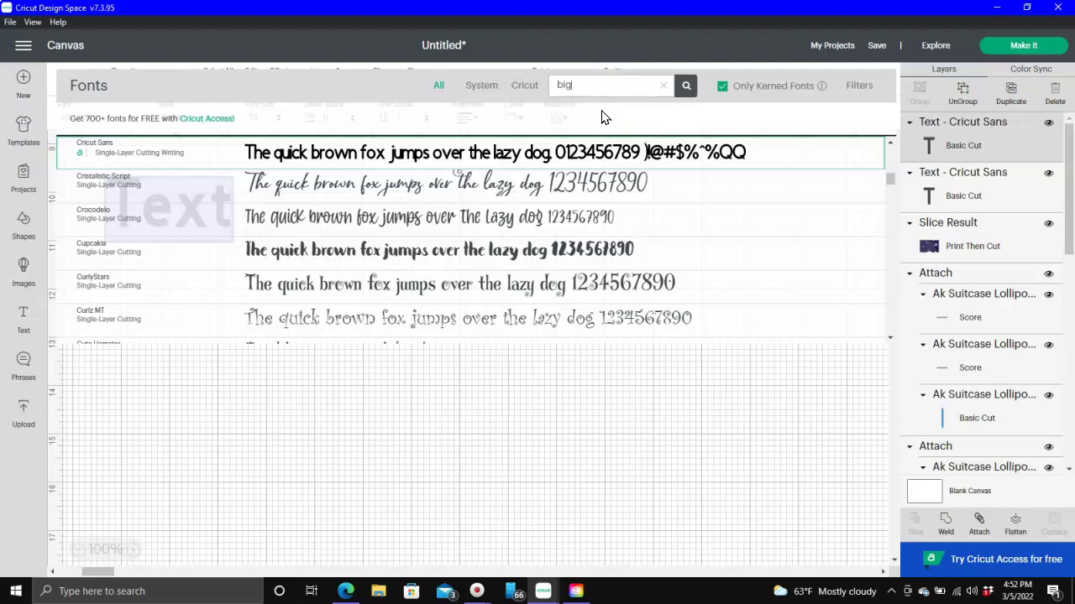
pyautogui.write(' space')
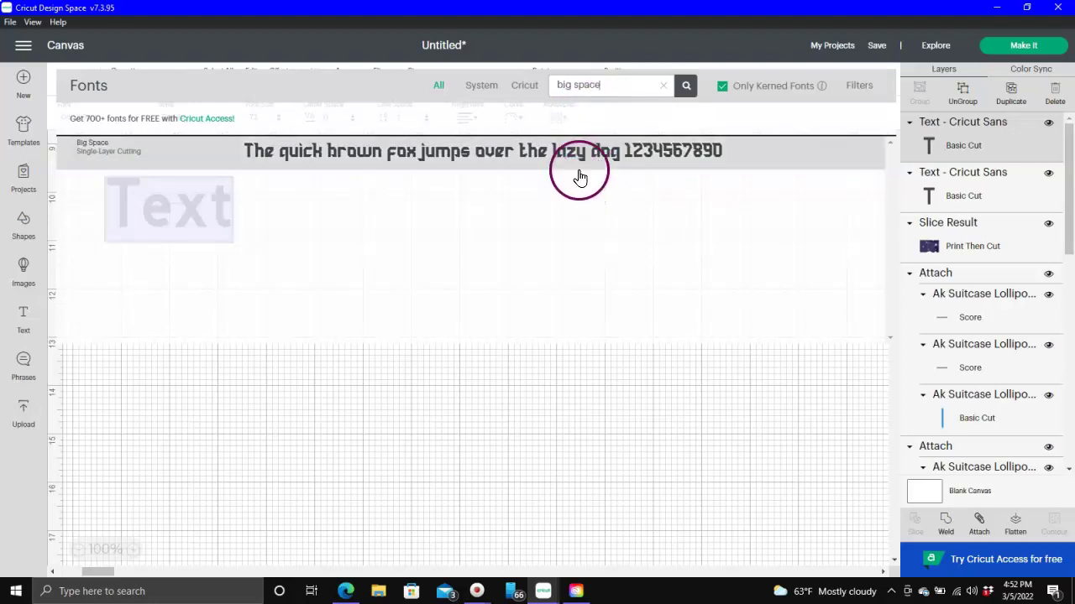
pyautogui.click(579, 170)
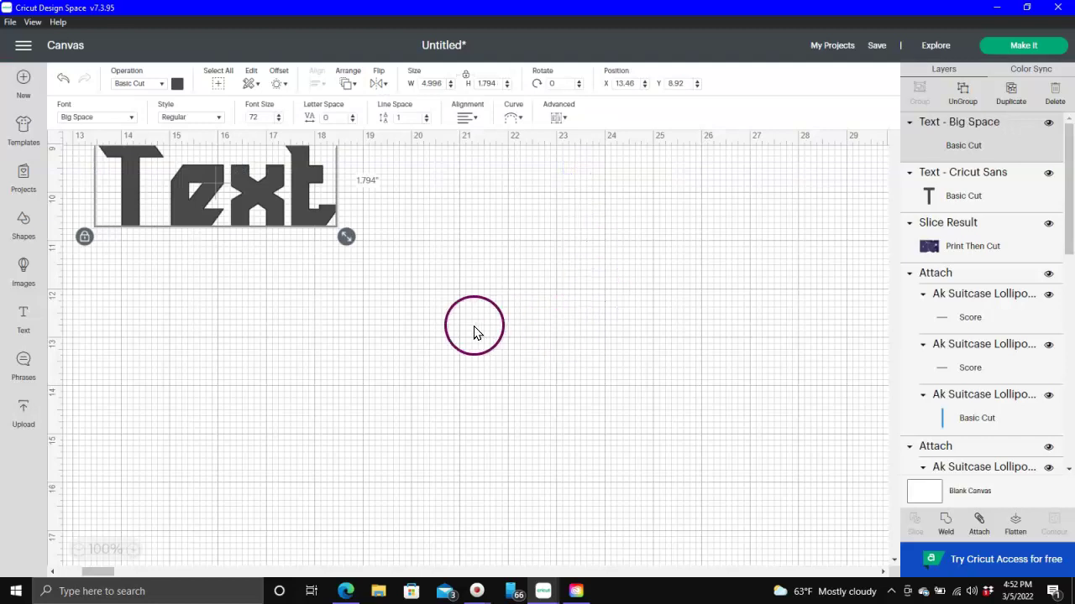
# Step: Move the new Big Space text to open canvas and change its wording to "THANK YOU FOR / SPACING OUT / WITH ME!" on three lines
pyautogui.moveTo(208, 199); pyautogui.dragTo(397, 345)
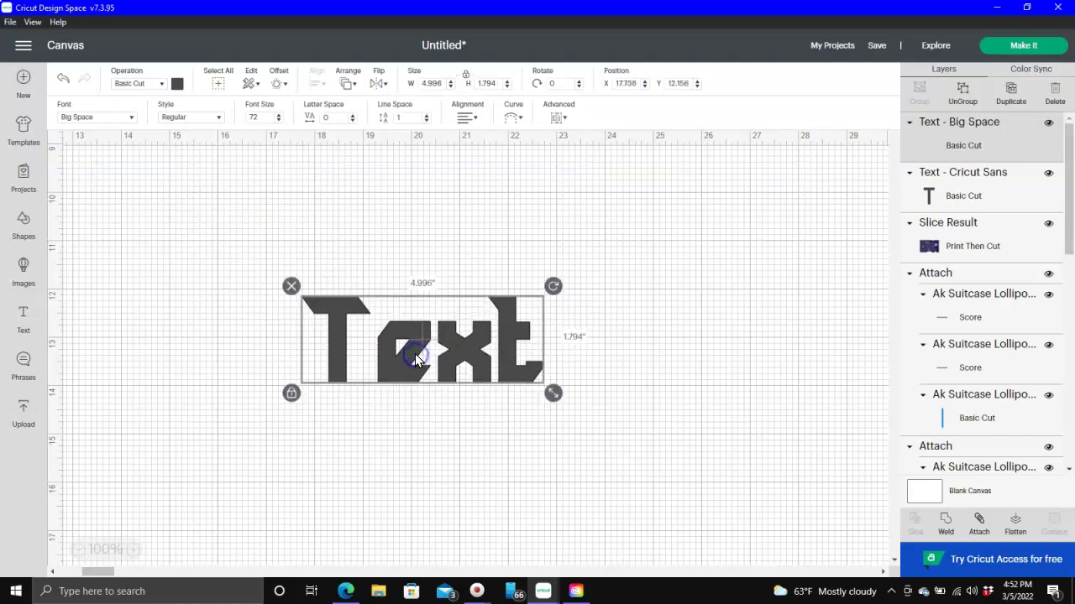
pyautogui.doubleClick(459, 344)
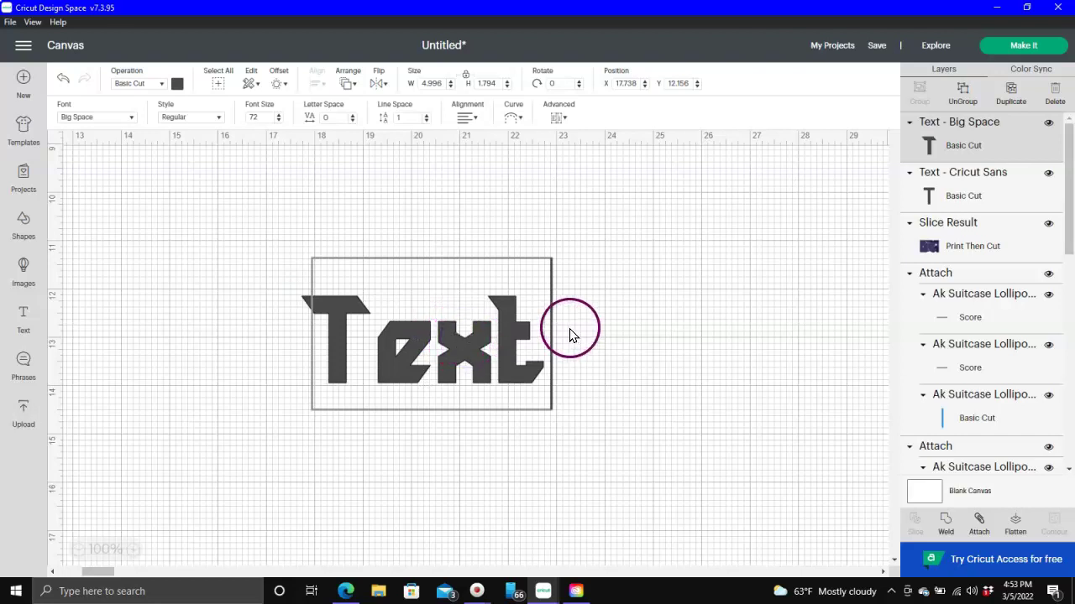
pyautogui.moveTo(535, 324); pyautogui.dragTo(194, 334)
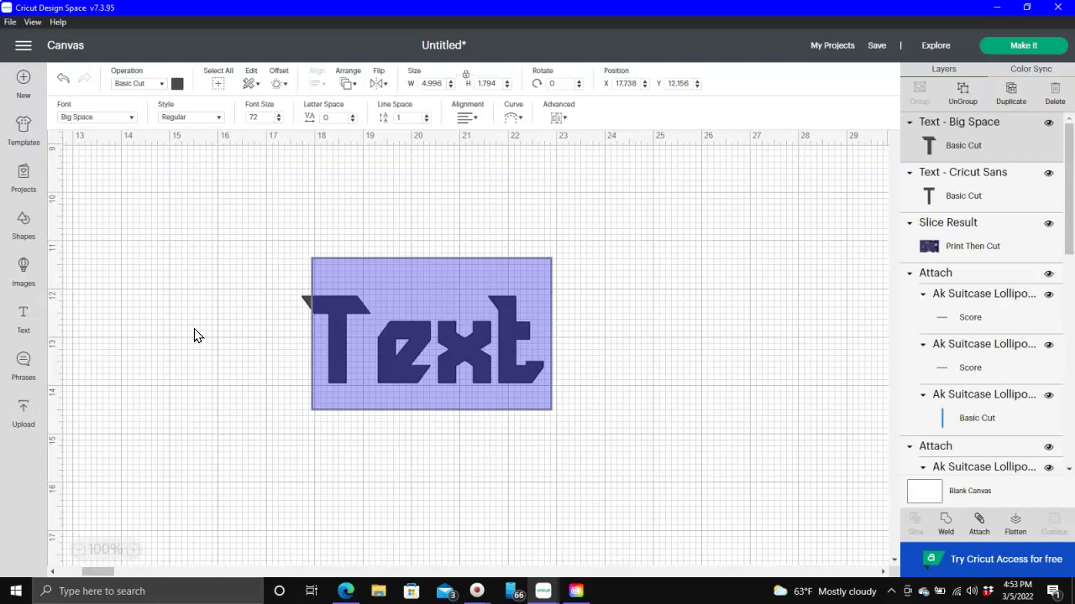
pyautogui.write('THANK')
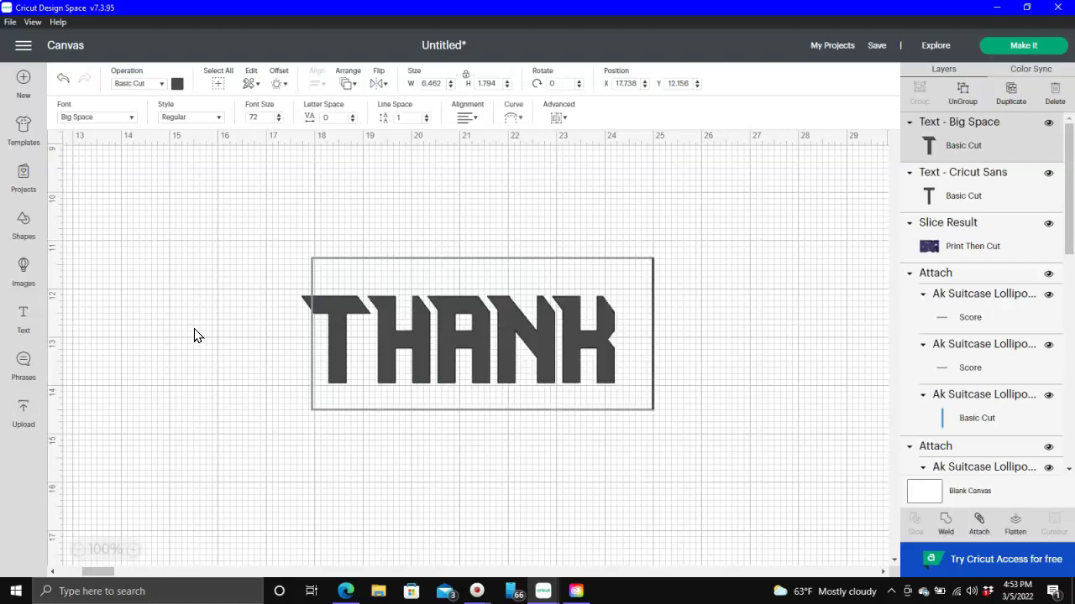
pyautogui.write(' YOU FOR')
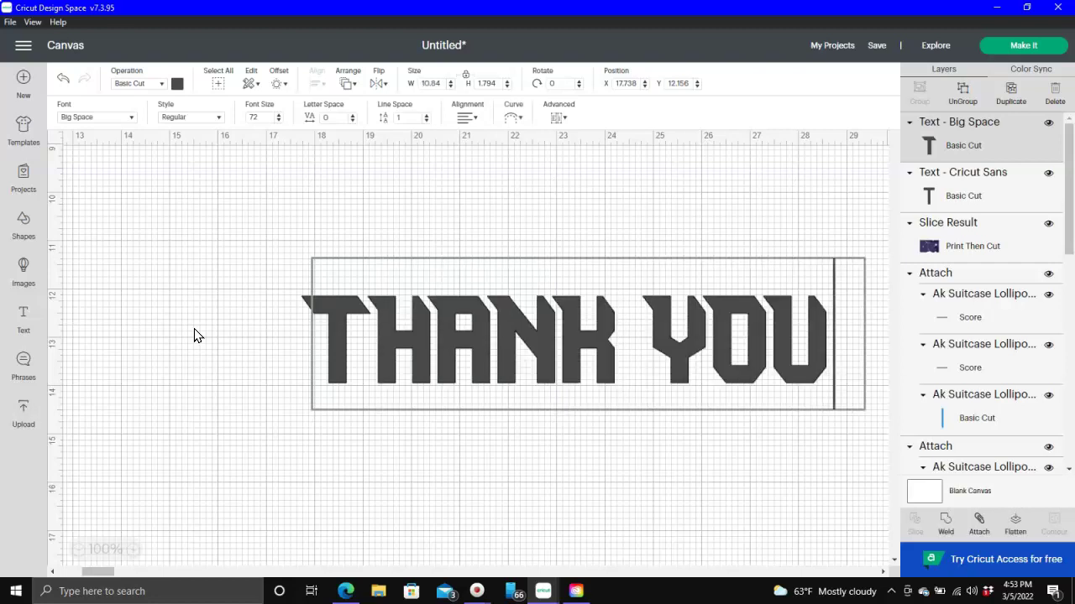
pyautogui.press('Return')
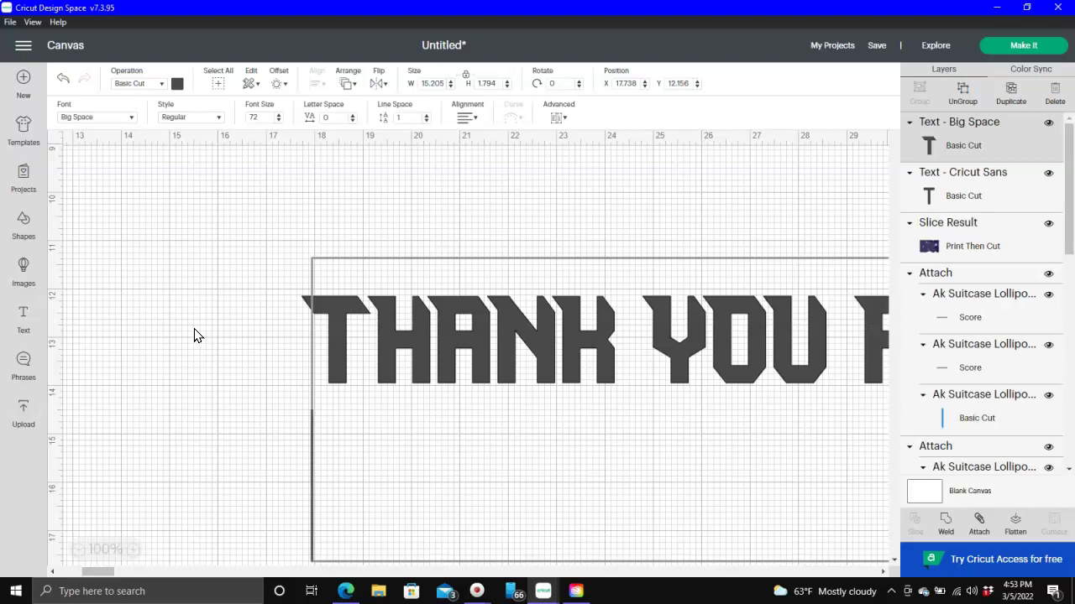
pyautogui.write('SPACING')
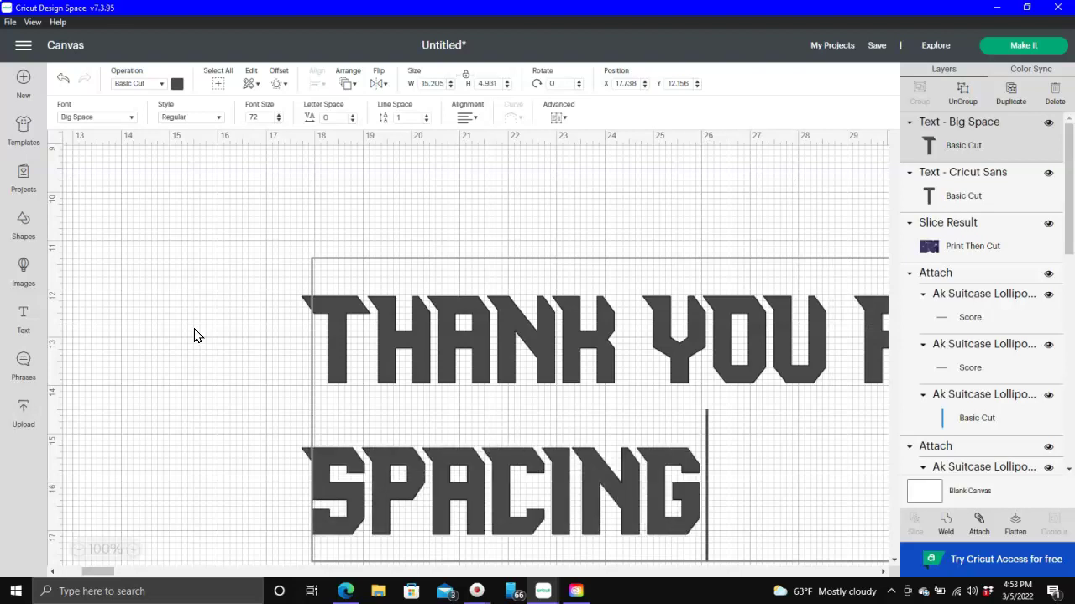
pyautogui.write(' OUT')
pyautogui.press('Return')
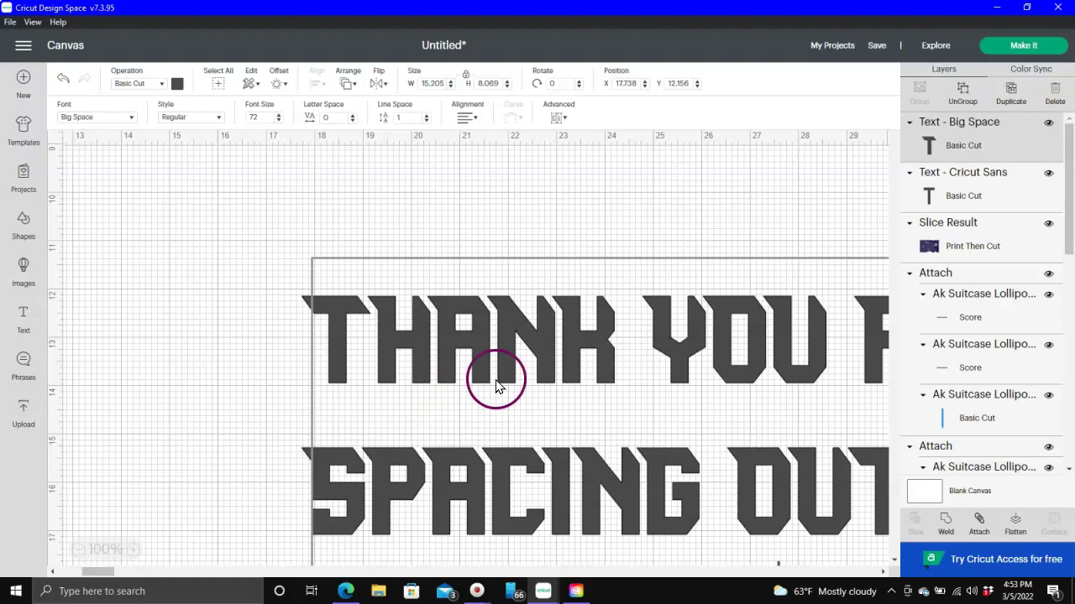
pyautogui.click(639, 208)
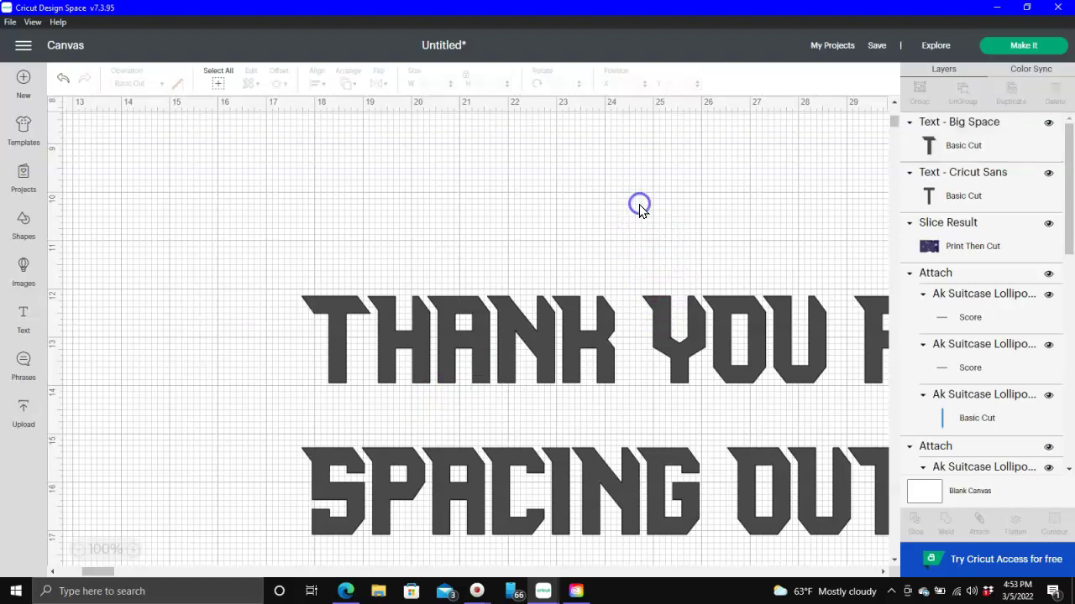
# Step: Shift the three-line thank-you text up on the canvas and set its height to 2 in
pyautogui.click(596, 349)
pyautogui.moveTo(602, 339); pyautogui.dragTo(425, 234)
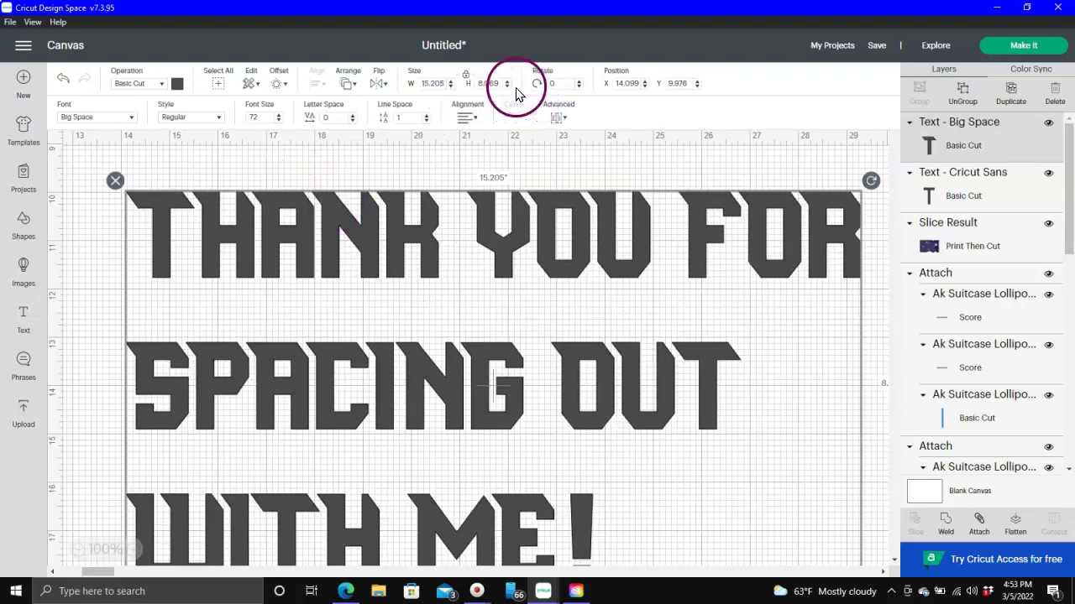
pyautogui.click(489, 83)
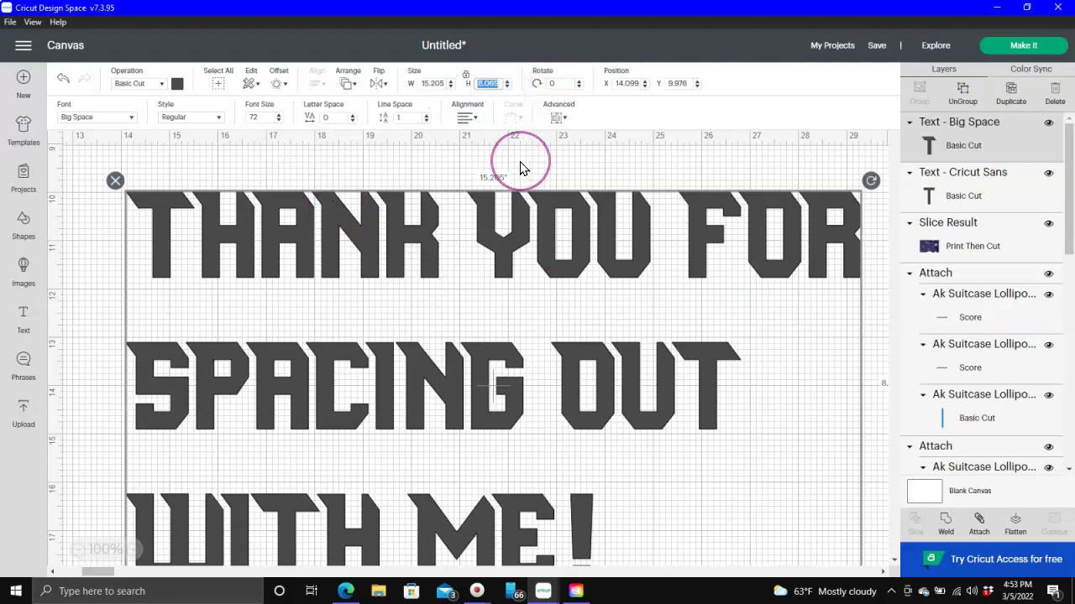
pyautogui.press('Return')
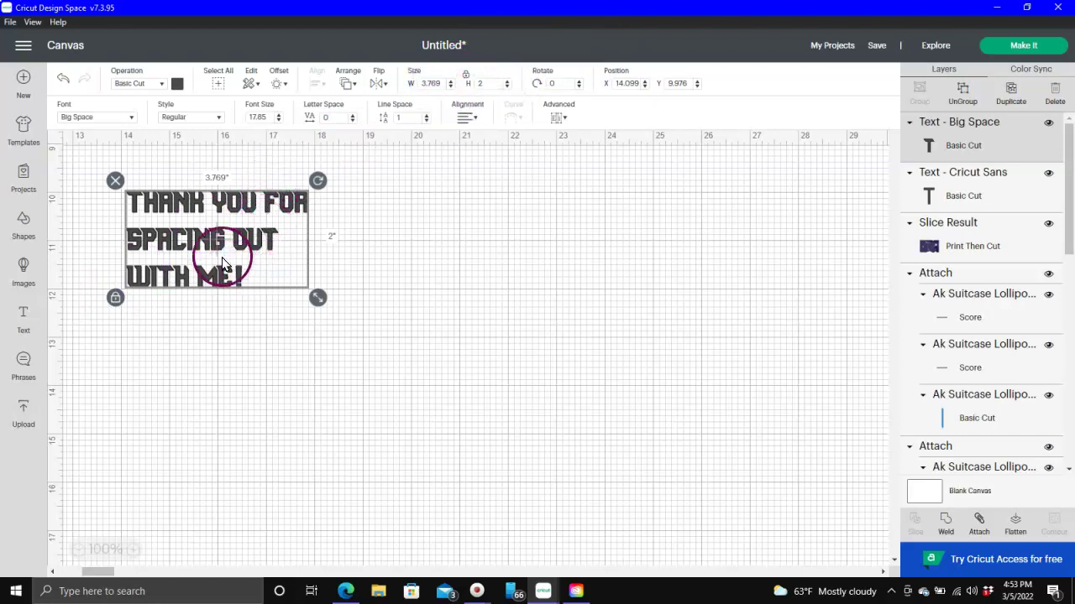
# Step: Move the thank-you text to open canvas, enlarge it to about 7.17 in wide and center-align its lines
pyautogui.moveTo(217, 246); pyautogui.dragTo(458, 271)
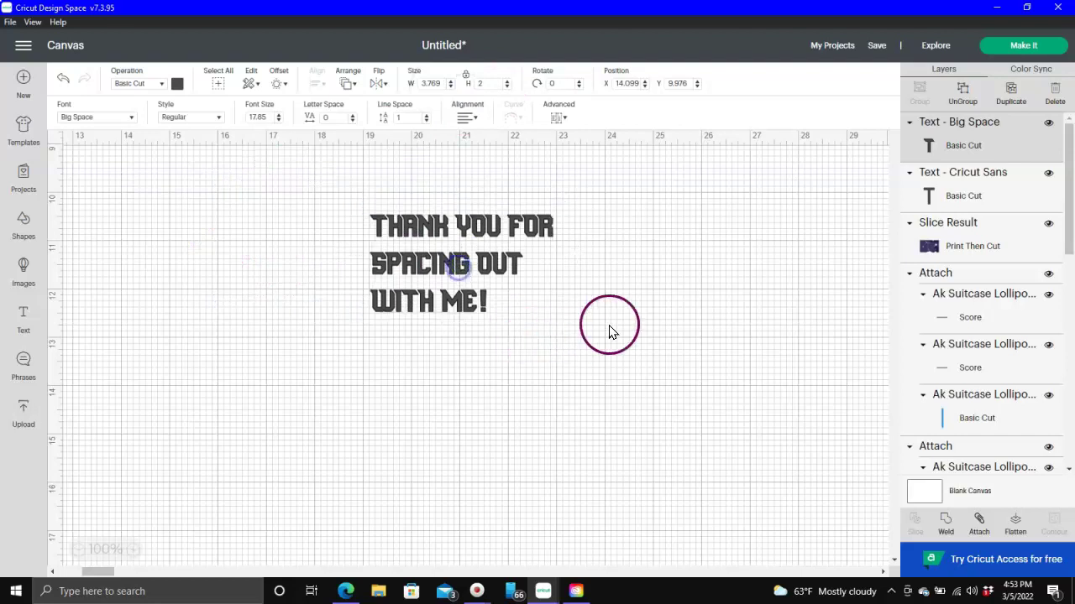
pyautogui.moveTo(563, 325); pyautogui.dragTo(683, 409)
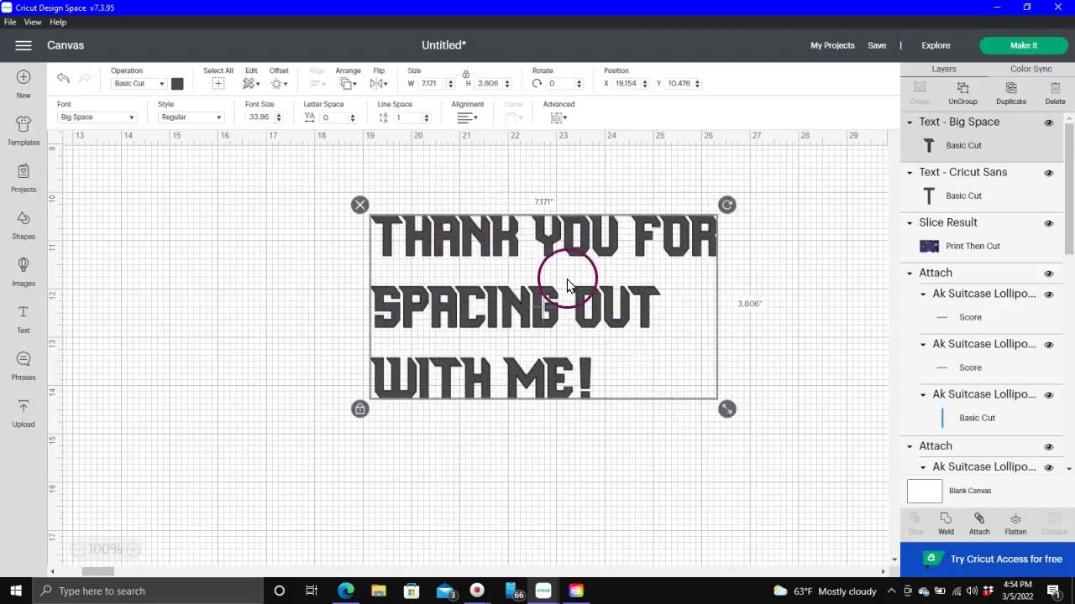
pyautogui.click(466, 119)
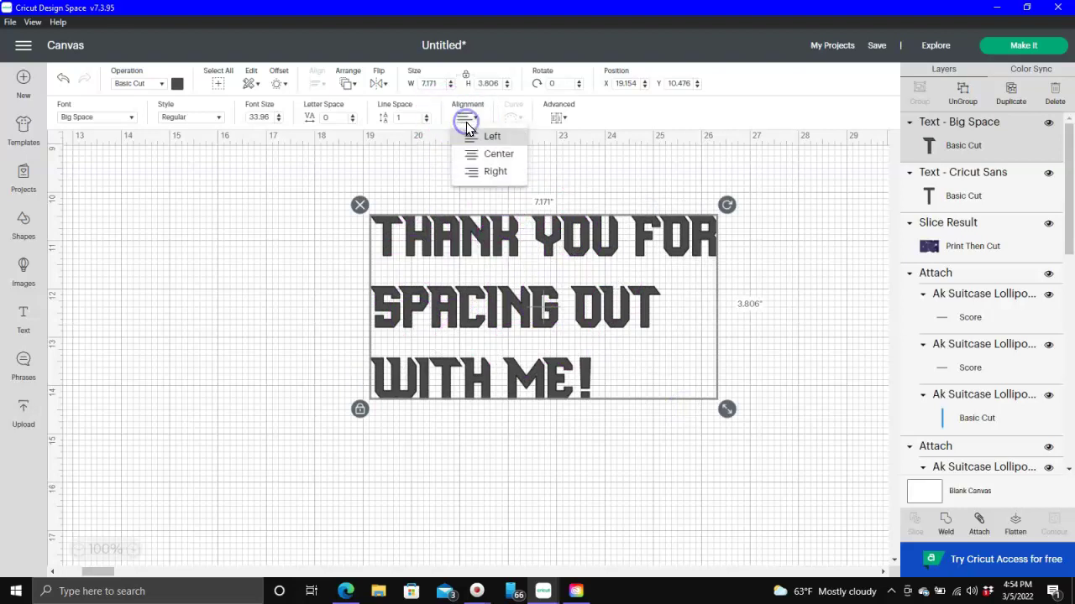
pyautogui.click(504, 154)
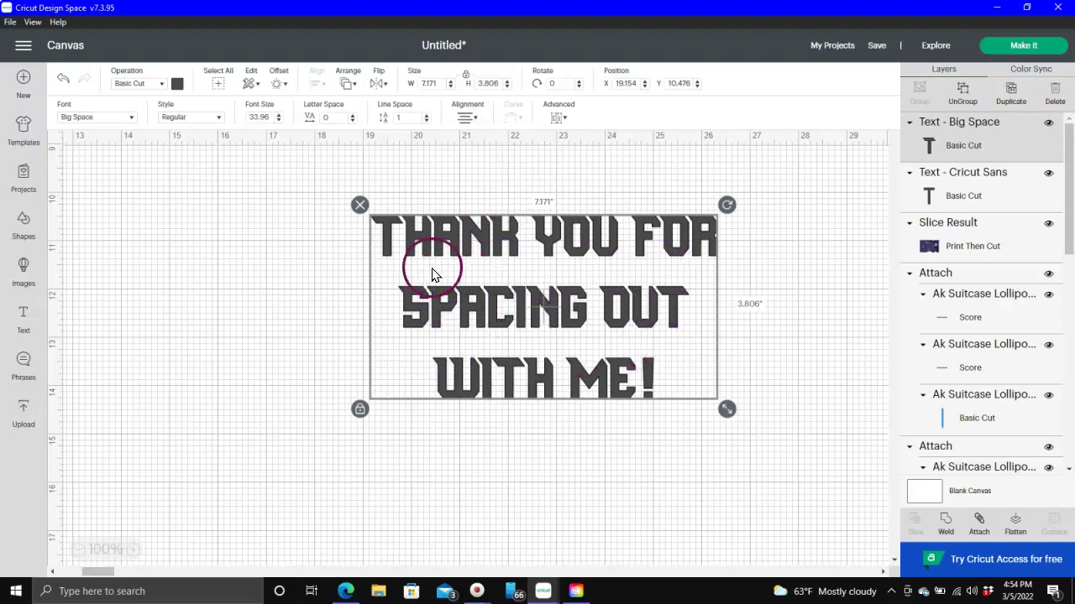
# Step: Tighten the thank-you text's line spacing to -5
pyautogui.click(426, 123)
pyautogui.click(427, 122)
pyautogui.click(427, 122)
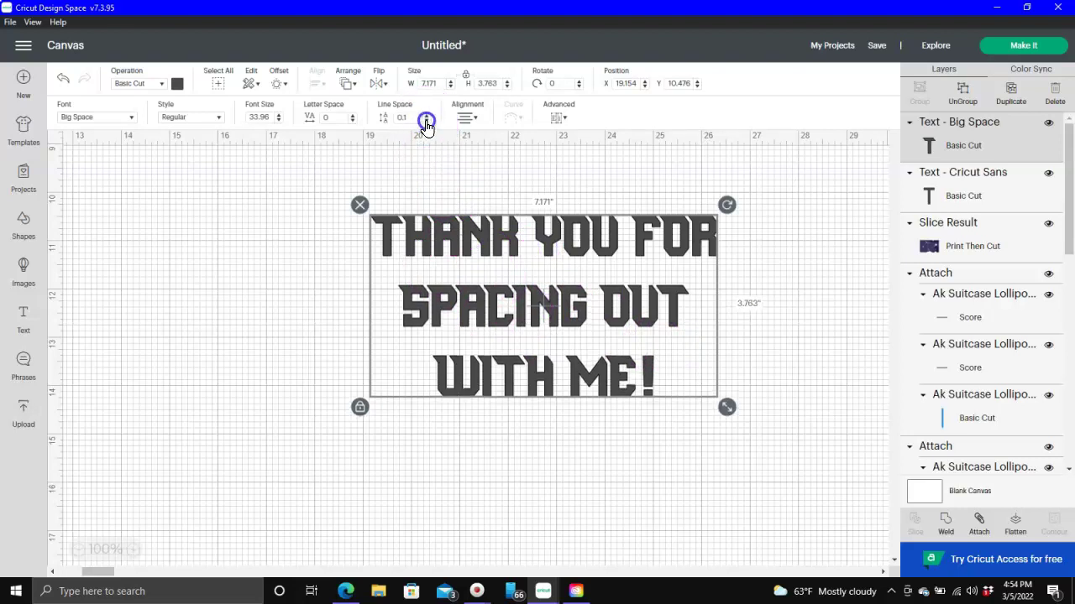
pyautogui.click(427, 122)
pyautogui.click(427, 123)
pyautogui.click(427, 123)
pyautogui.click(427, 122)
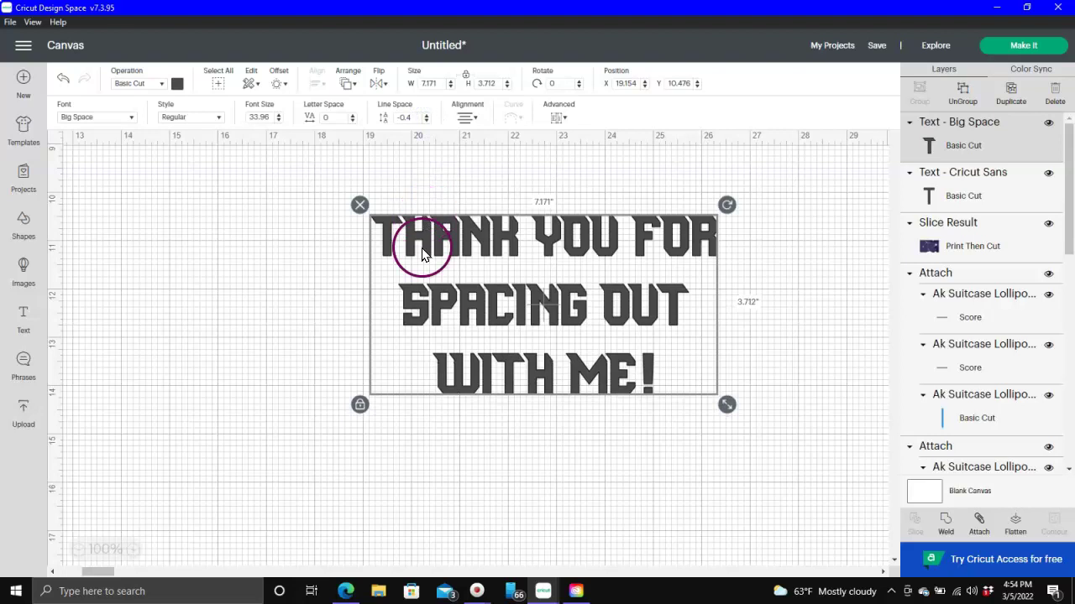
pyautogui.click(414, 120)
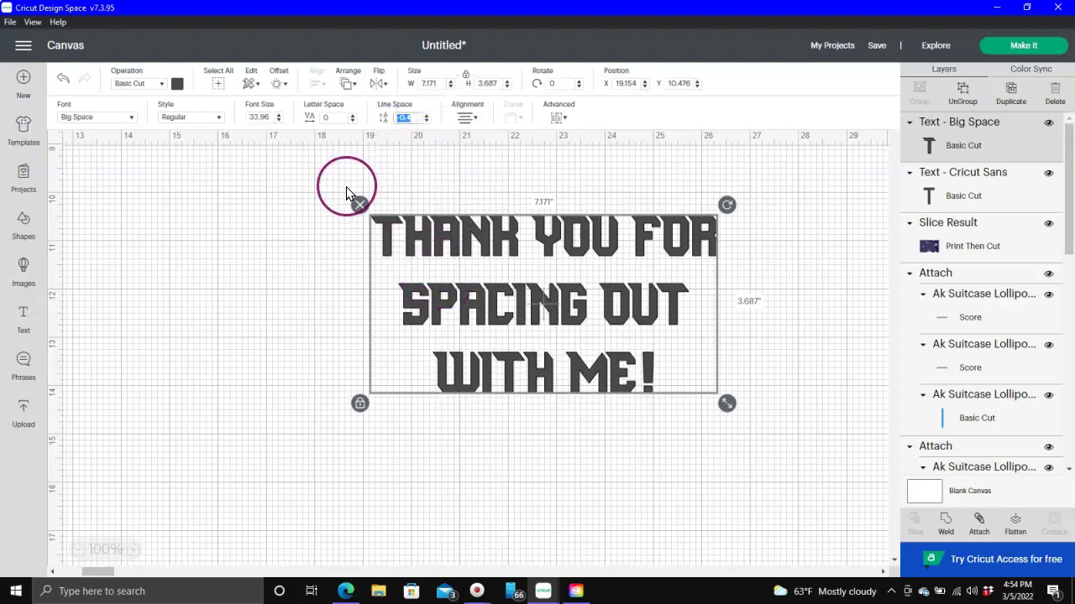
pyautogui.press('BackSpace')
pyautogui.write('-5')
pyautogui.press('Return')
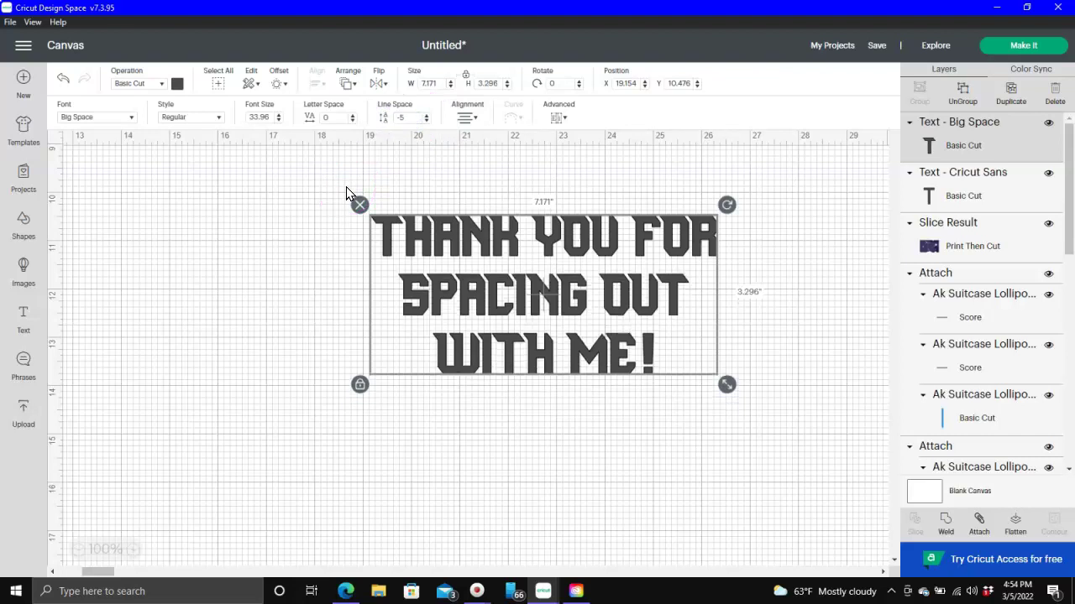
# Step: Move the thank-you text up the canvas to just below the loose star panel and the blue strips
pyautogui.click(503, 337)
pyautogui.scroll(2, 521, 372)
pyautogui.moveTo(544, 372); pyautogui.dragTo(457, 274)
pyautogui.click(425, 312)
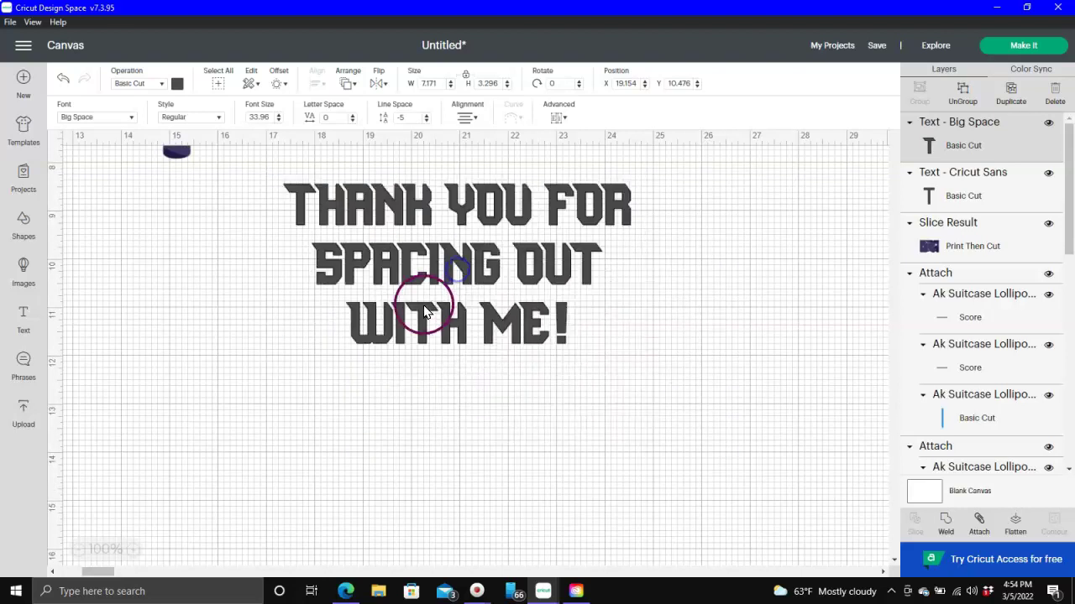
pyautogui.scroll(5, 424, 313)
pyautogui.moveTo(432, 499); pyautogui.dragTo(646, 363)
pyautogui.click(242, 330)
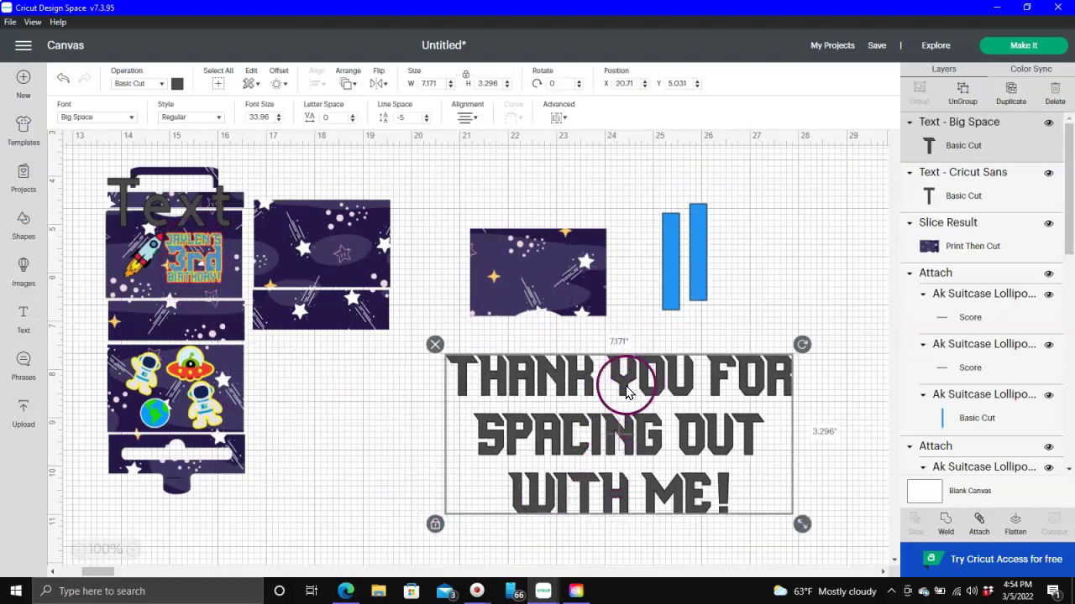
# Step: Add the previously uploaded rocket image to the canvas and shrink it to about 3.8 in wide beside the thank-you text
pyautogui.click(157, 257)
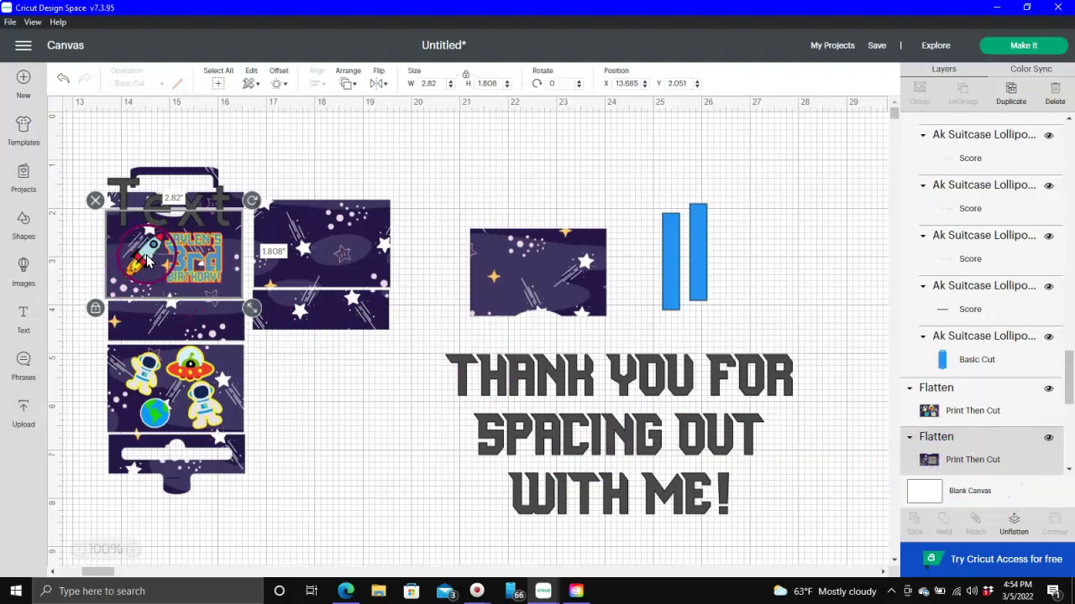
pyautogui.click(1030, 69)
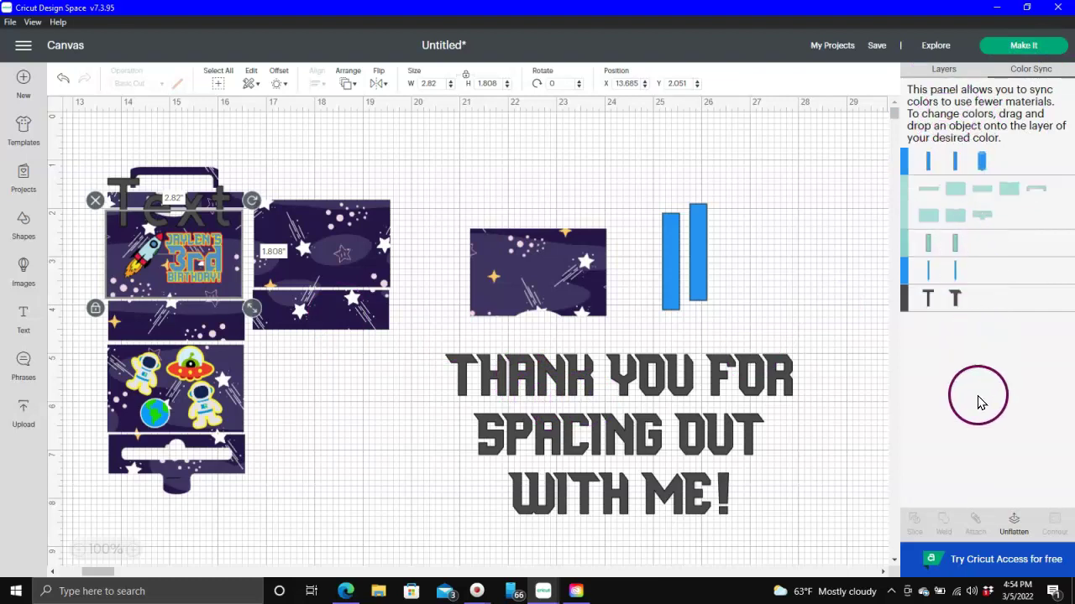
pyautogui.click(943, 424)
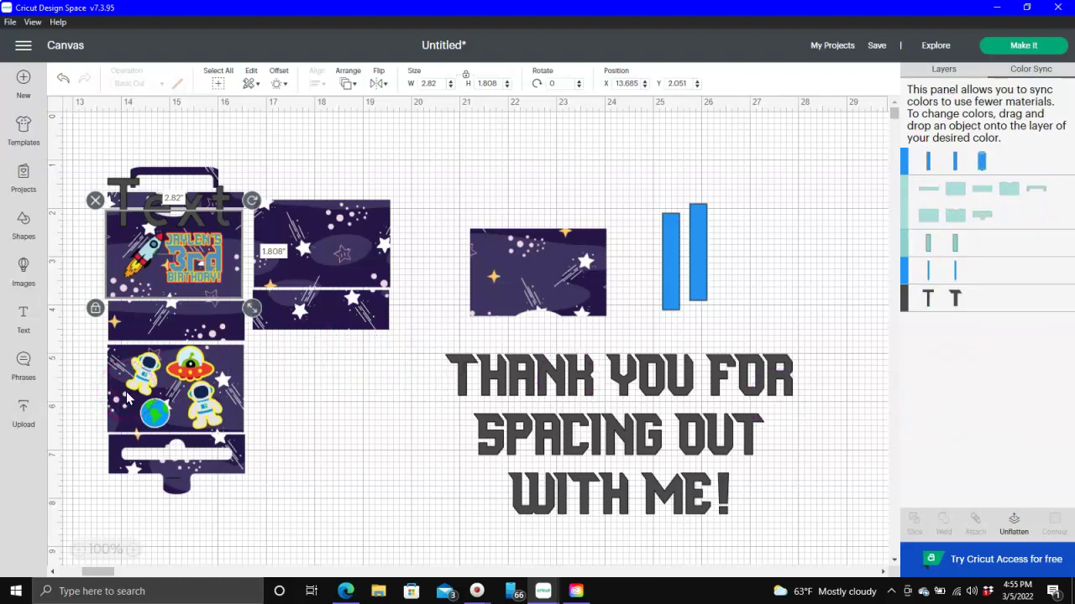
pyautogui.click(24, 408)
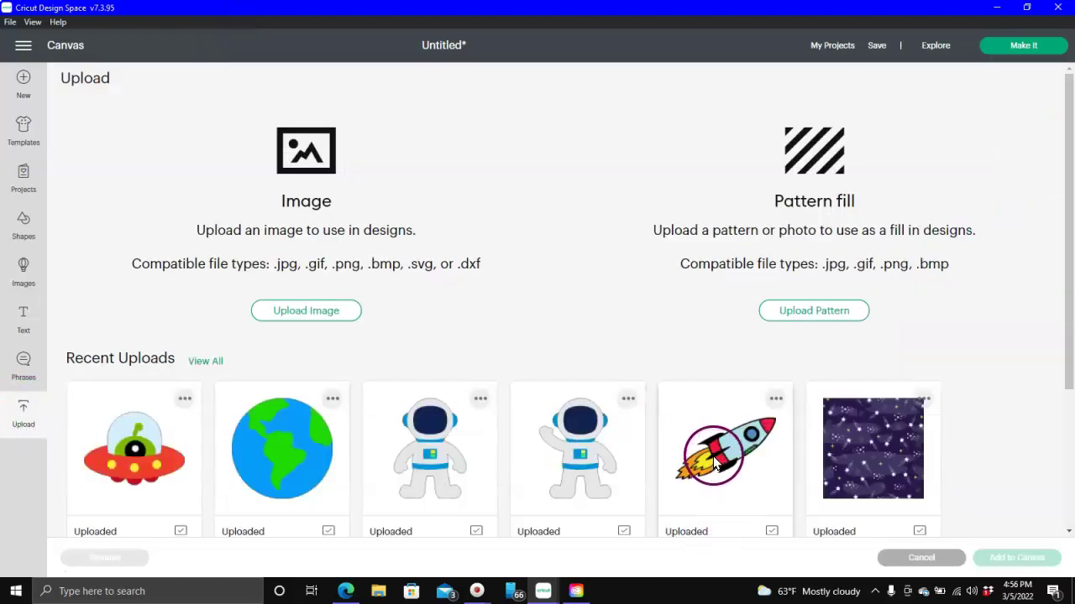
pyautogui.click(714, 462)
pyautogui.click(1029, 558)
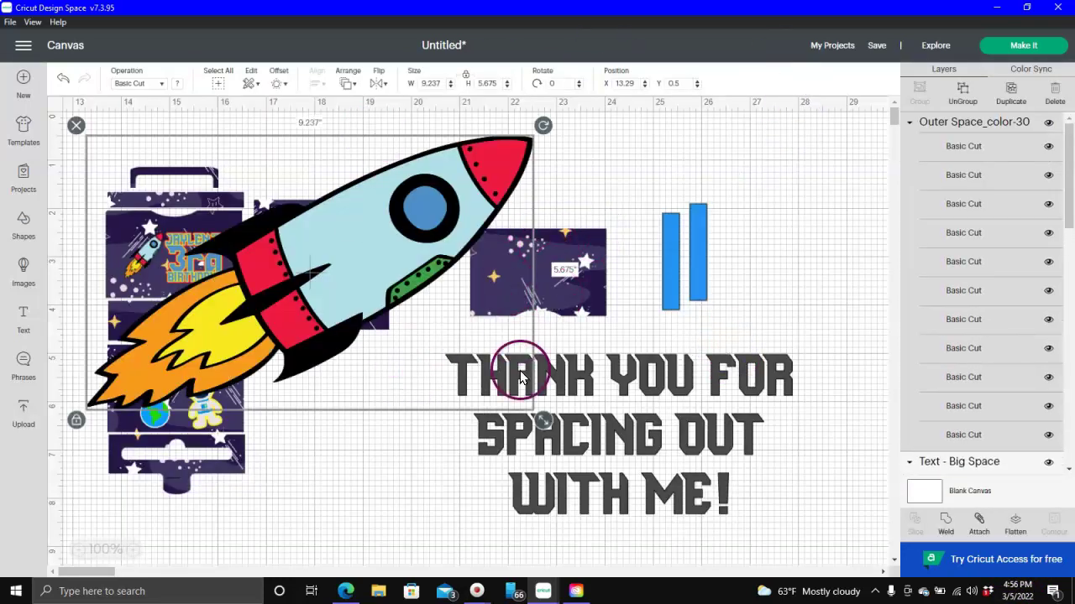
pyautogui.moveTo(546, 429); pyautogui.dragTo(401, 483)
# Step: Sync the thank-you text's colour to the medium blue of the rocket's round window
pyautogui.click(592, 388)
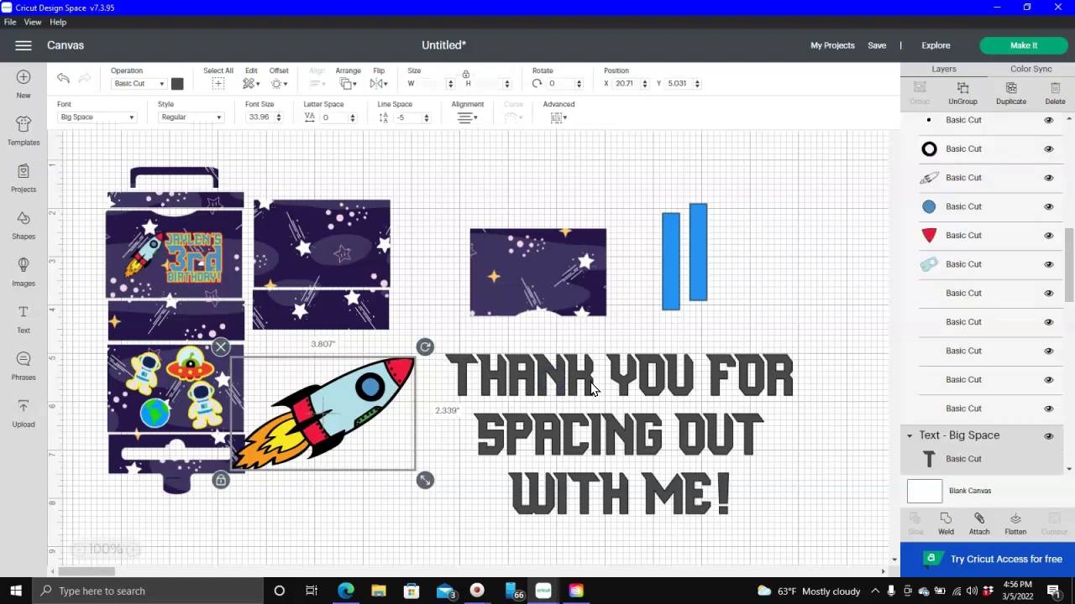
pyautogui.click(1031, 69)
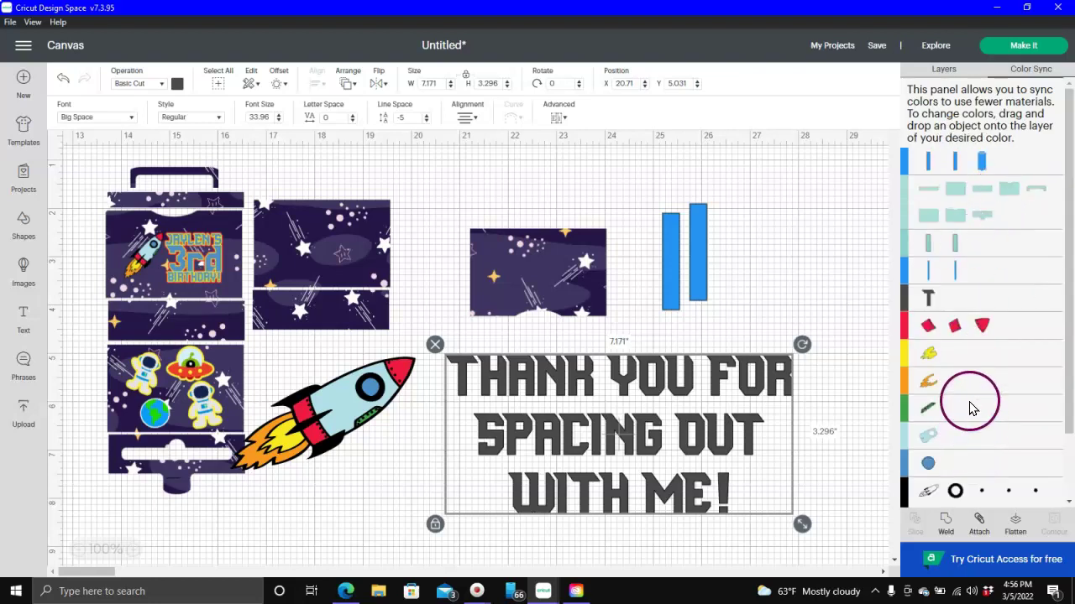
pyautogui.scroll(-1, 1005, 357)
pyautogui.scroll(-2, 1006, 358)
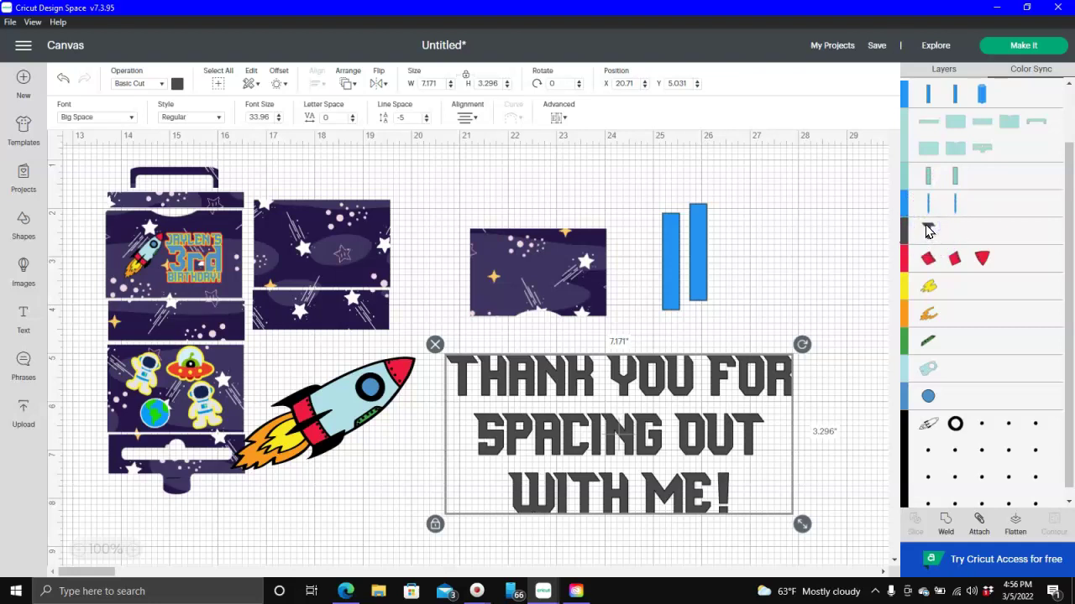
pyautogui.moveTo(947, 267); pyautogui.dragTo(970, 396)
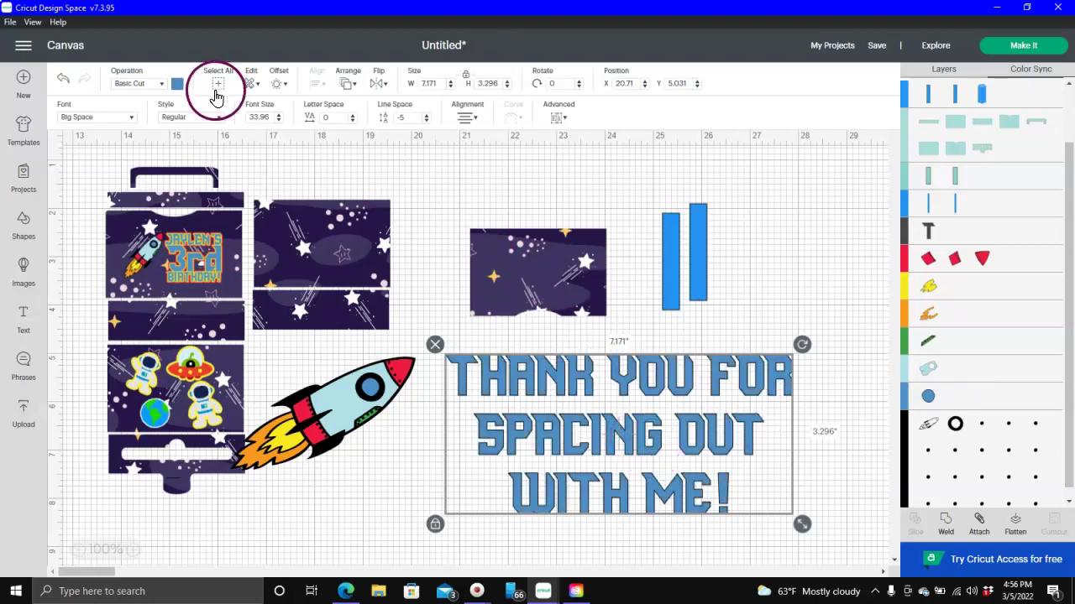
# Step: Create a 0.05 in offset with rounded corners and welded offsets around the thank-you text
pyautogui.click(278, 84)
pyautogui.click(345, 162)
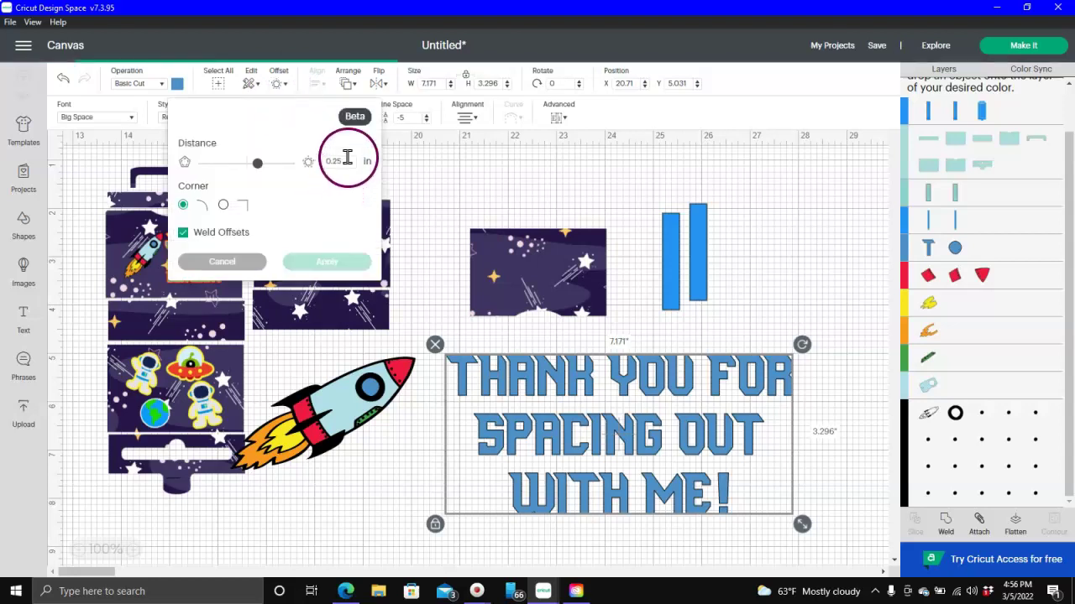
pyautogui.press('BackSpace')
pyautogui.press('BackSpace')
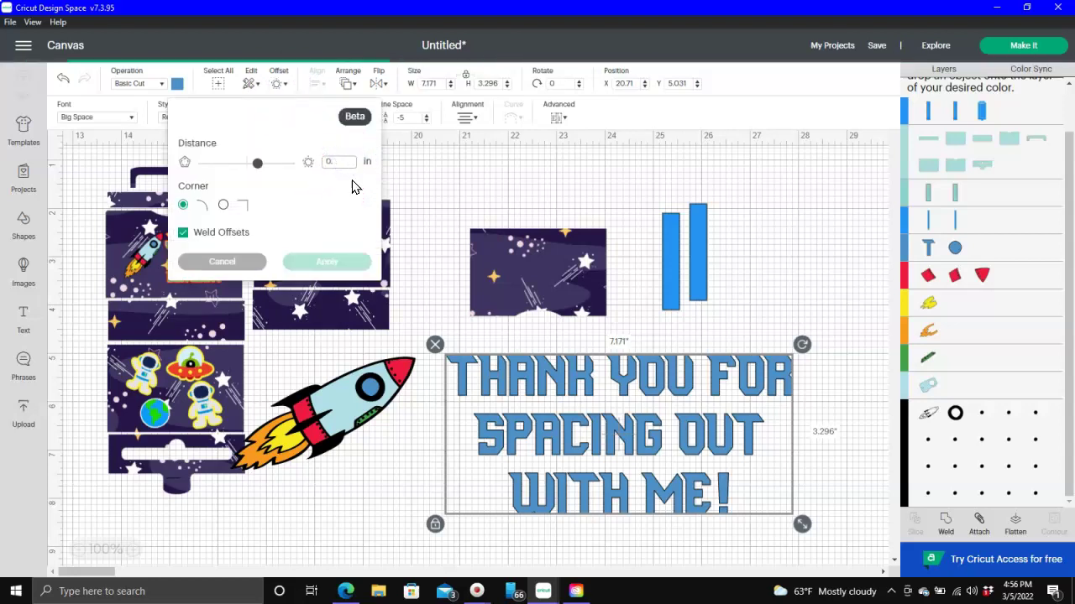
pyautogui.write('05')
pyautogui.click(336, 188)
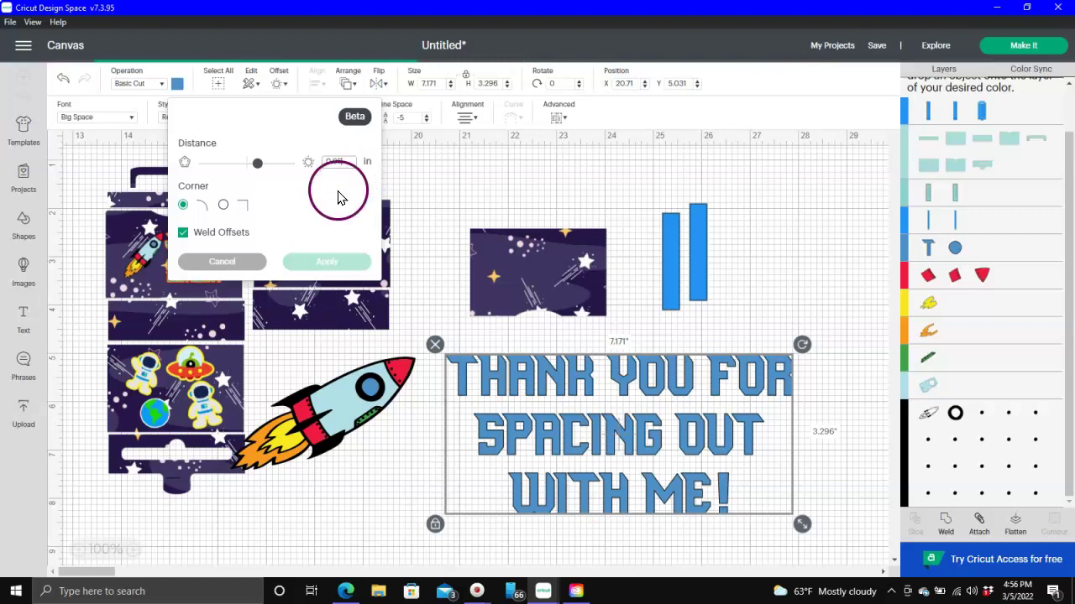
pyautogui.click(303, 262)
pyautogui.click(308, 201)
pyautogui.click(327, 208)
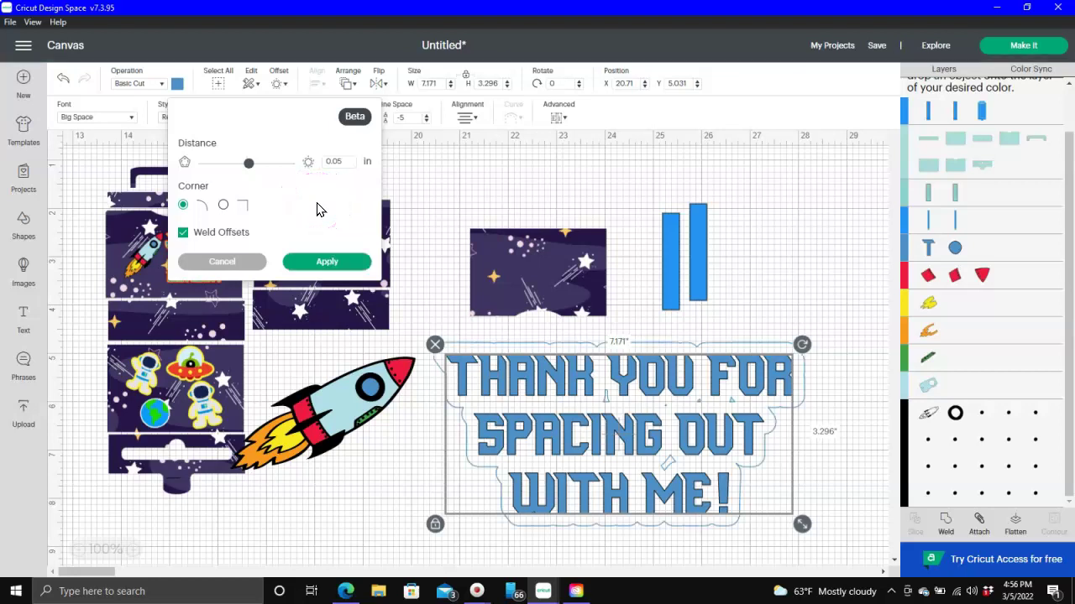
pyautogui.press('alt')
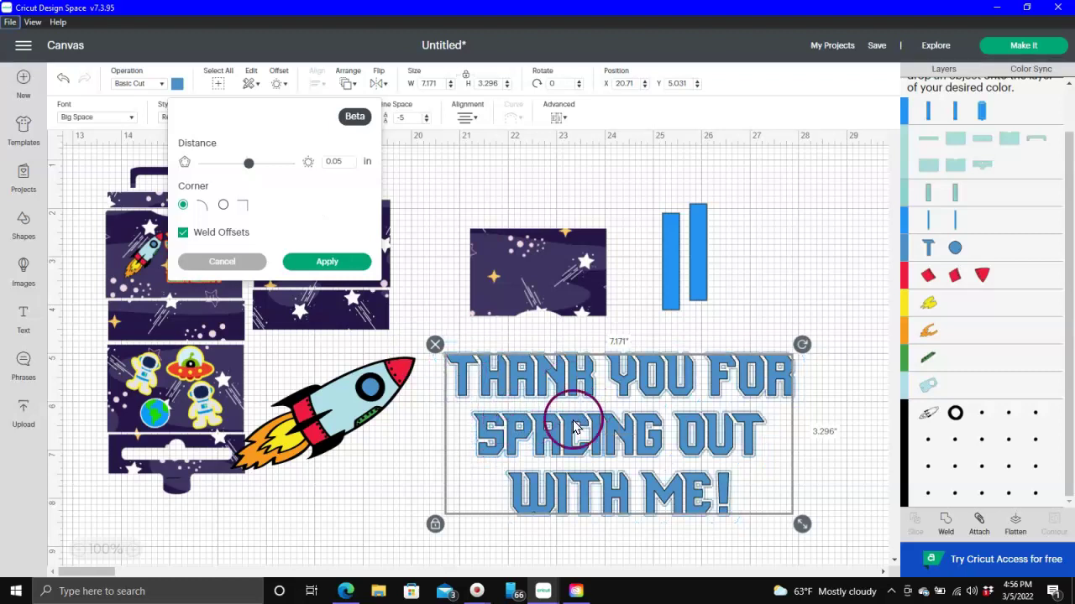
pyautogui.click(703, 501)
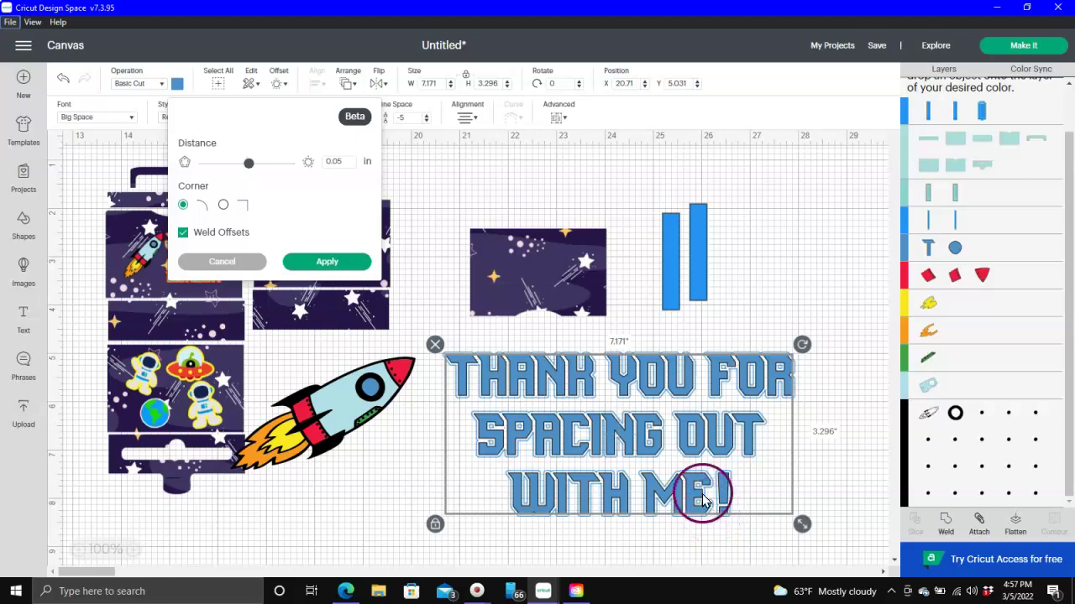
pyautogui.click(322, 263)
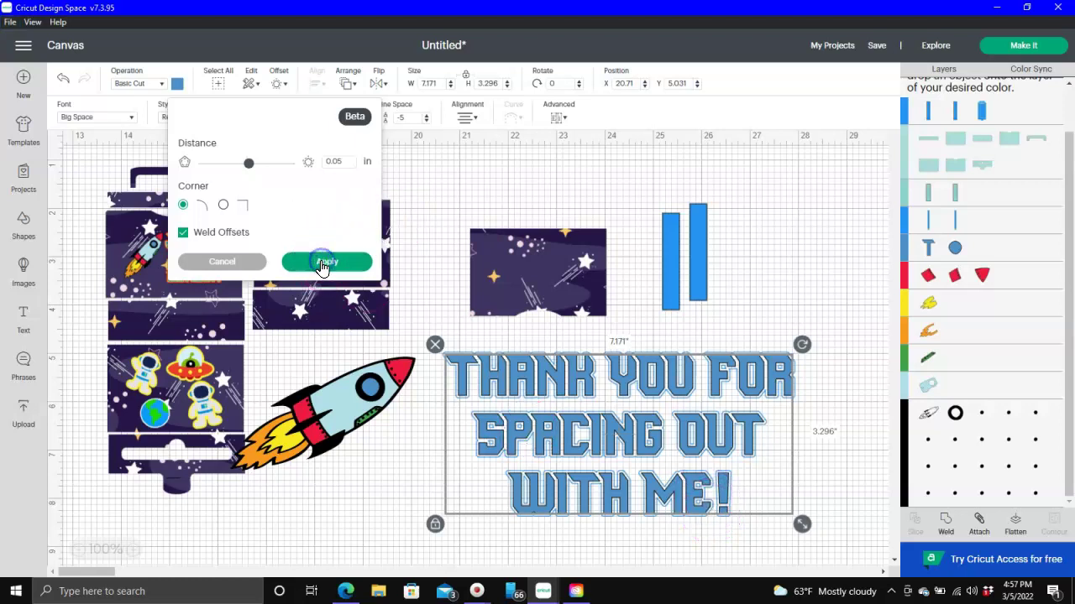
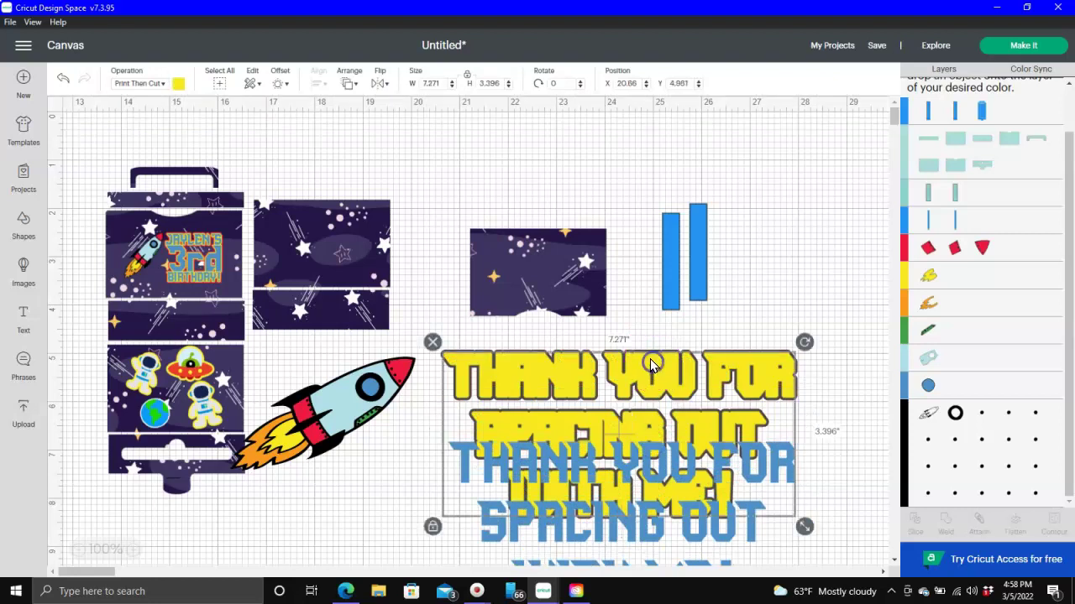
# Step: Move the extra dark grey offset off the thank-you text stack and delete it
pyautogui.hotkey('ctrl', 'z')
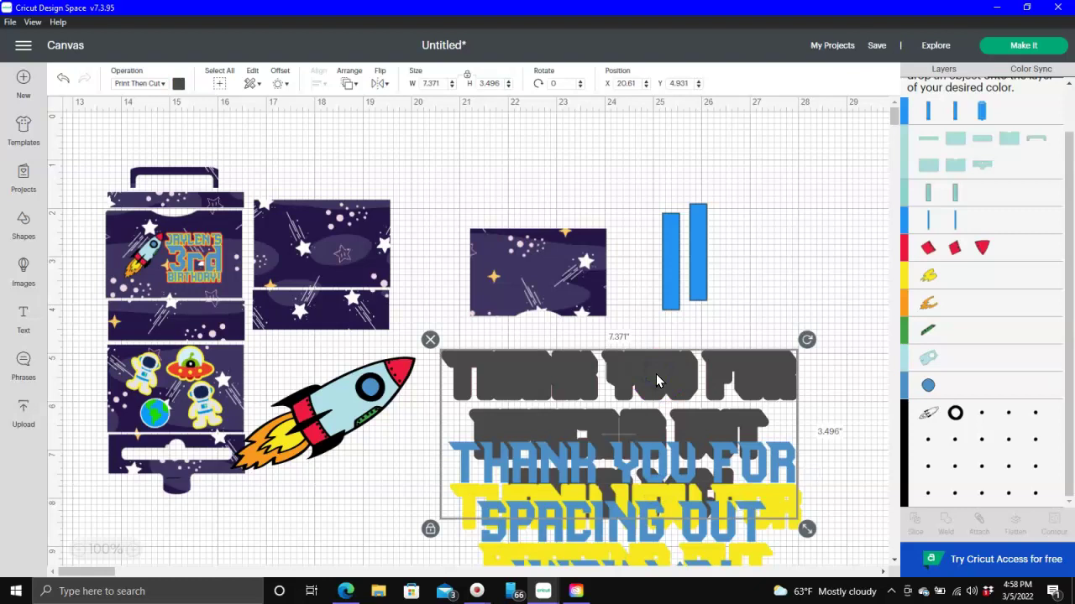
pyautogui.moveTo(657, 376); pyautogui.dragTo(663, 181)
pyautogui.click(733, 174)
pyautogui.click(586, 176)
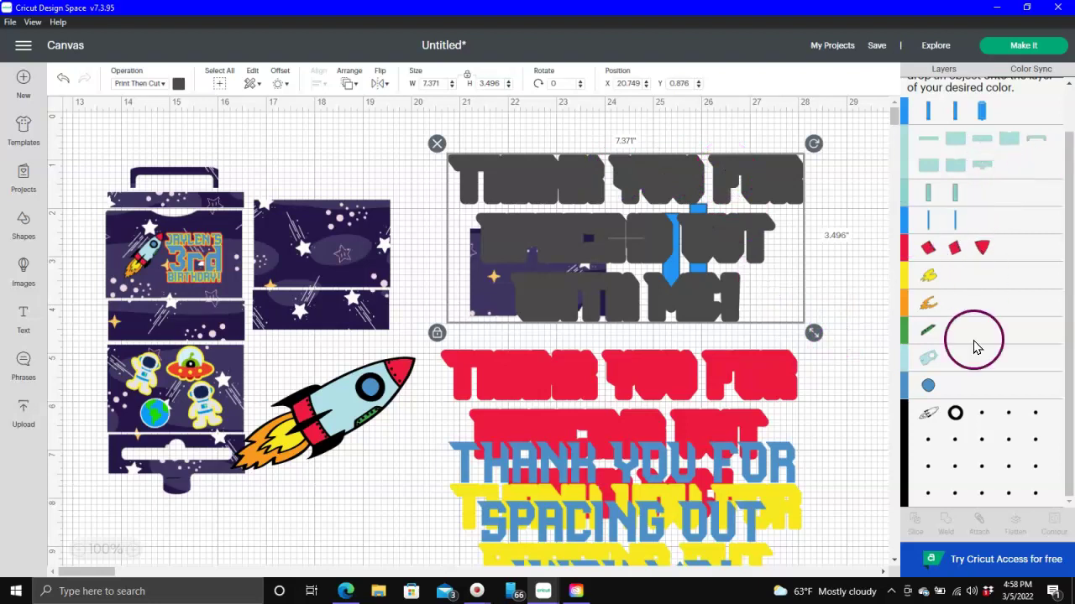
pyautogui.scroll(2, 987, 335)
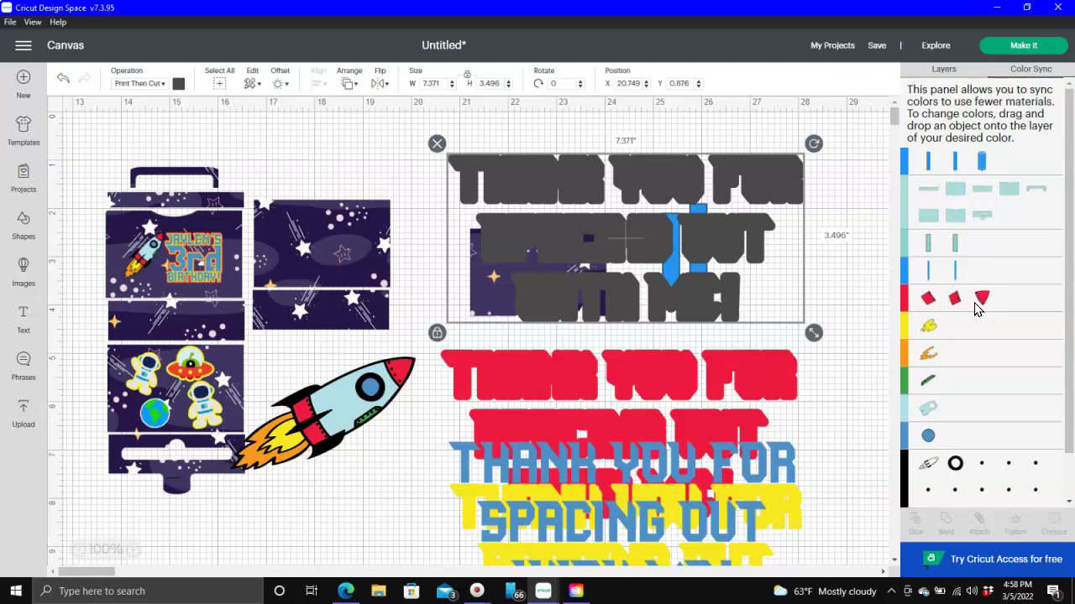
pyautogui.press('Delete')
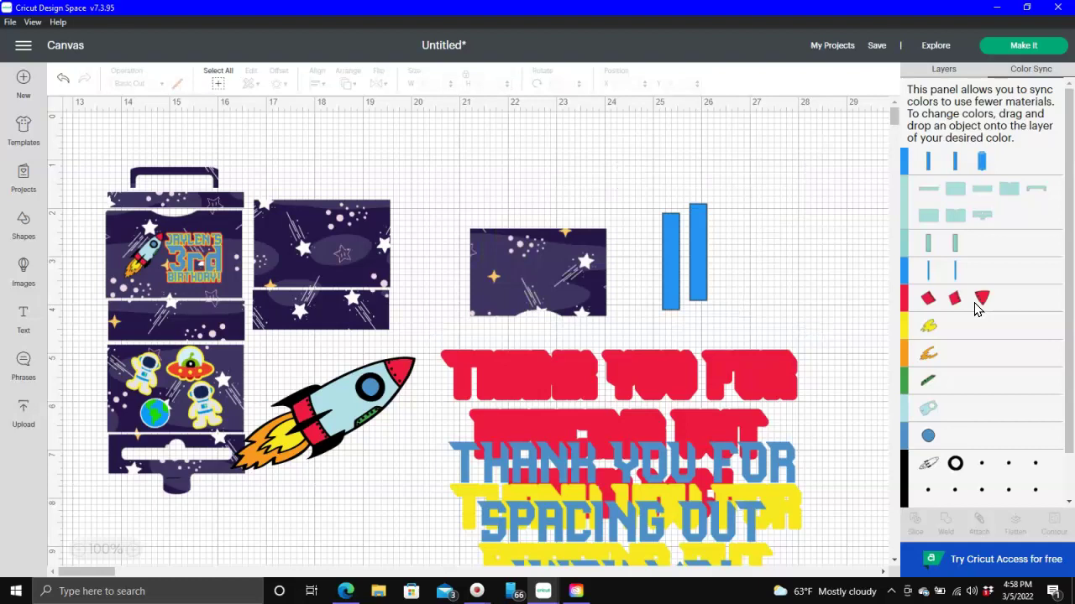
# Step: Centre the blue thank-you text on its yellow and red offset layers and flatten them into one image
pyautogui.moveTo(625, 322); pyautogui.dragTo(727, 508)
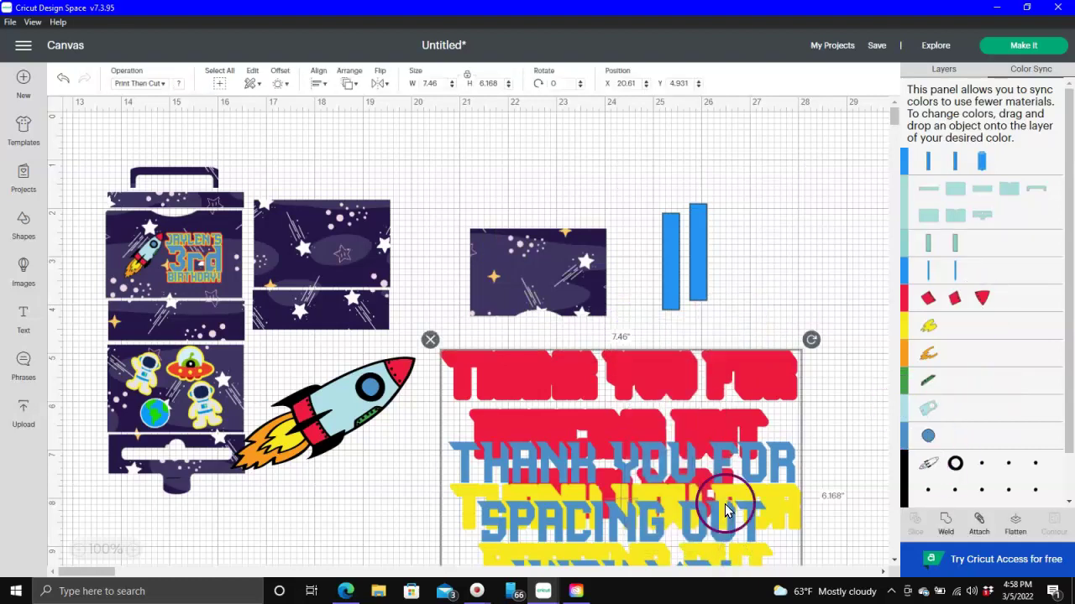
pyautogui.click(319, 83)
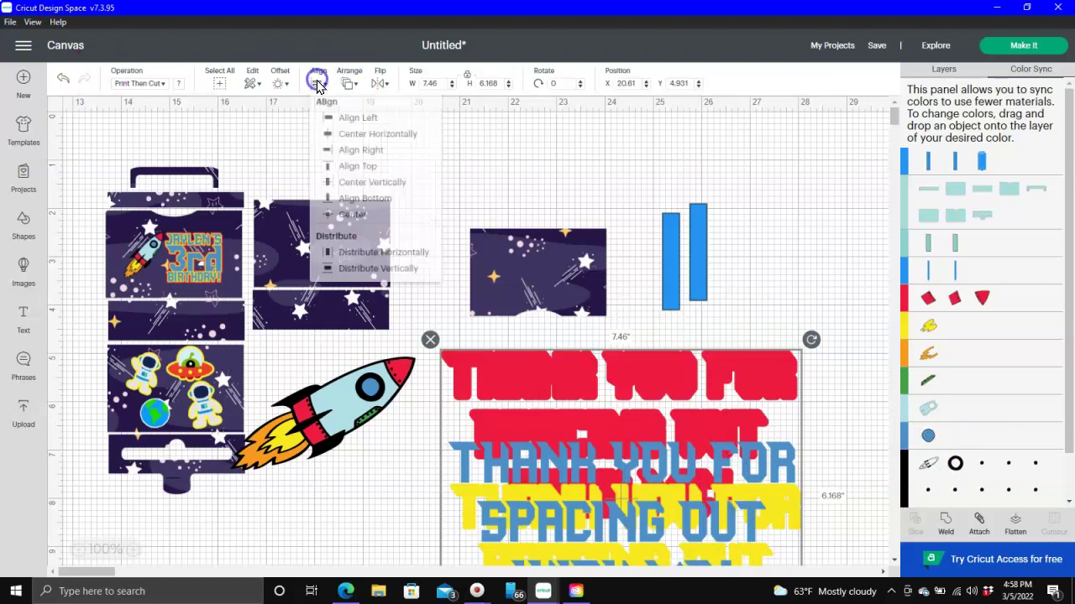
pyautogui.click(358, 225)
pyautogui.moveTo(674, 460); pyautogui.dragTo(682, 383)
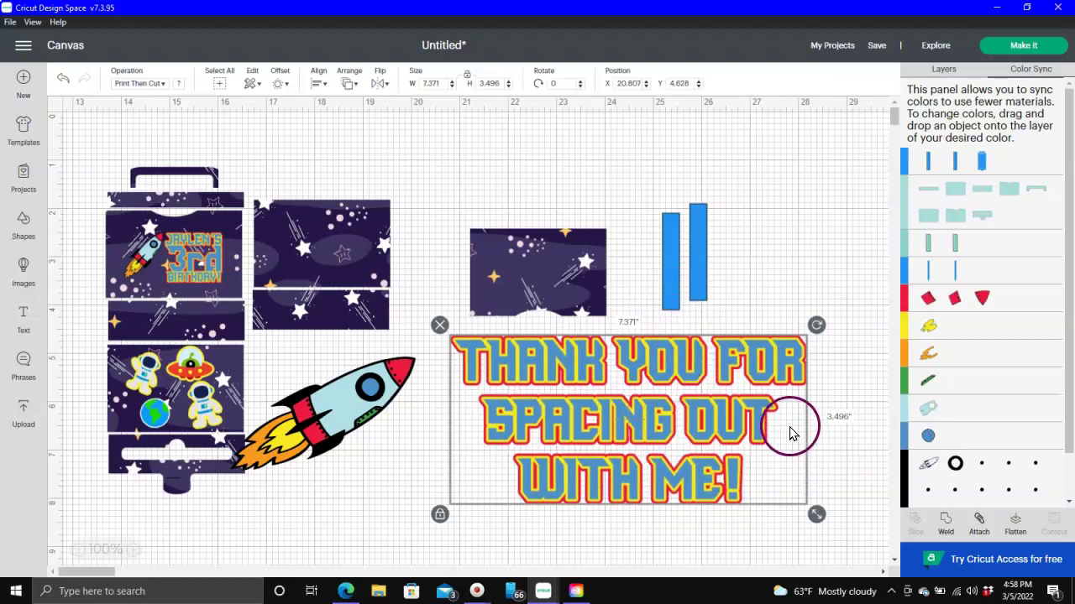
pyautogui.click(1014, 524)
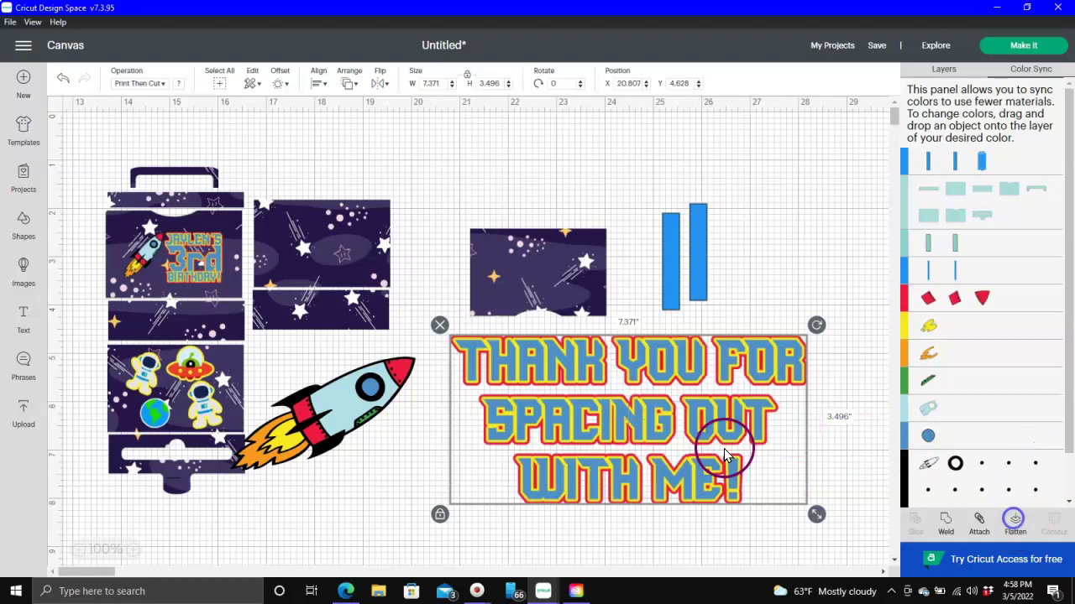
# Step: Shrink the flattened thank-you message to about 3.8 in wide over the loose star panel, and delete the large loose rocket
pyautogui.moveTo(815, 516); pyautogui.dragTo(643, 401)
pyautogui.moveTo(557, 383); pyautogui.dragTo(556, 256)
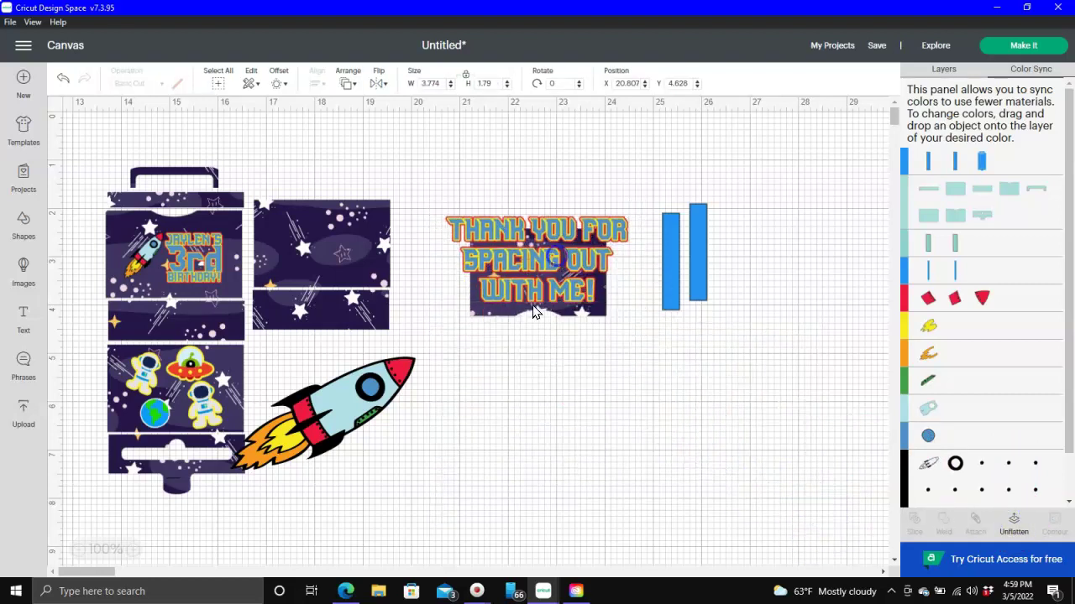
pyautogui.click(354, 393)
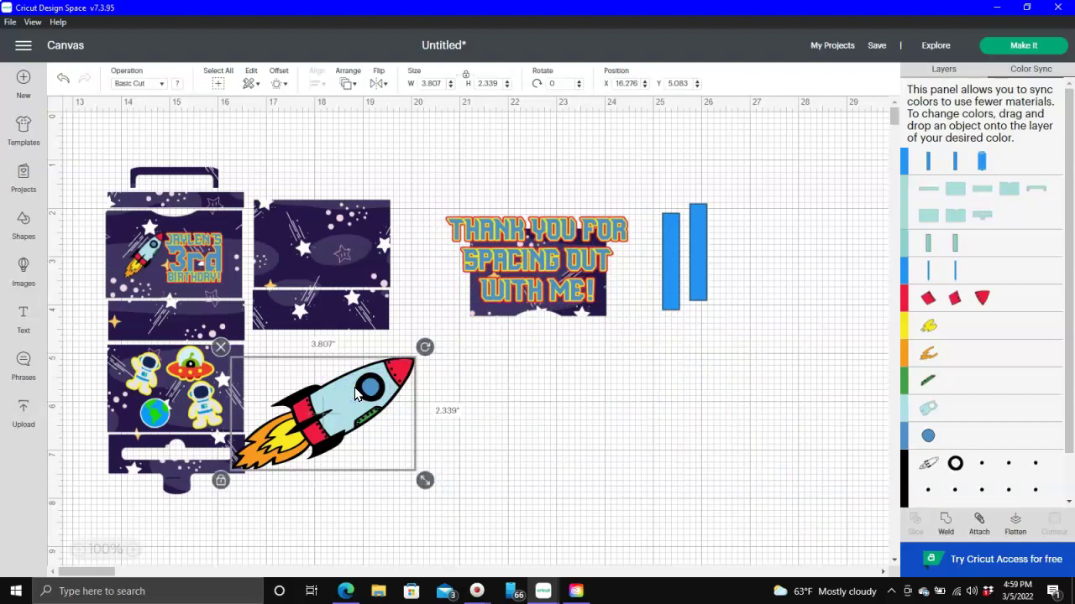
pyautogui.press('Delete')
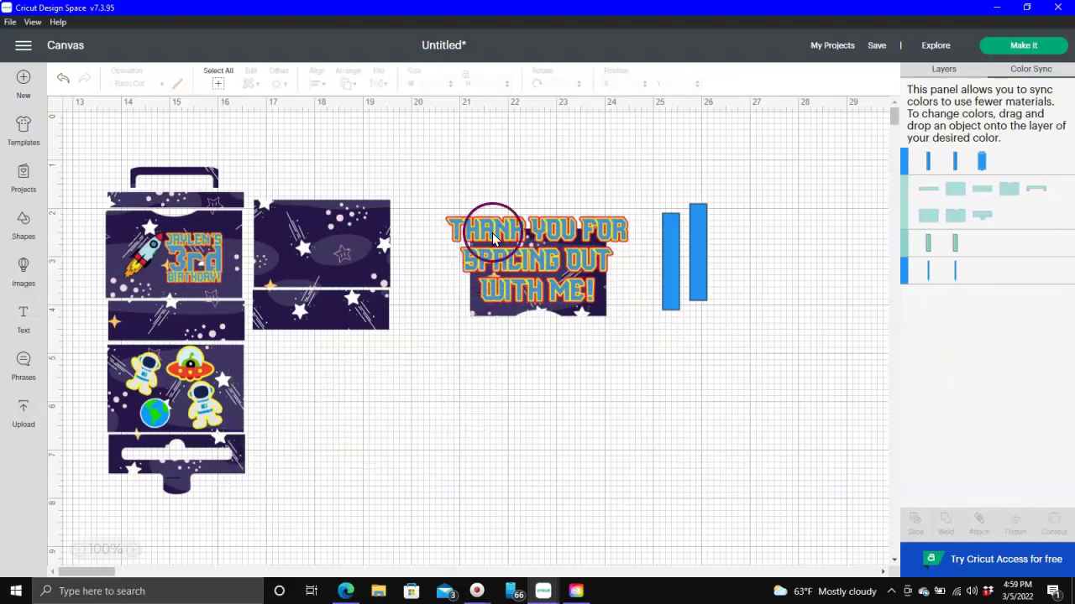
# Step: Shrink the thank-you message to about 2.66 in wide and position it inside the loose star panel
pyautogui.click(505, 243)
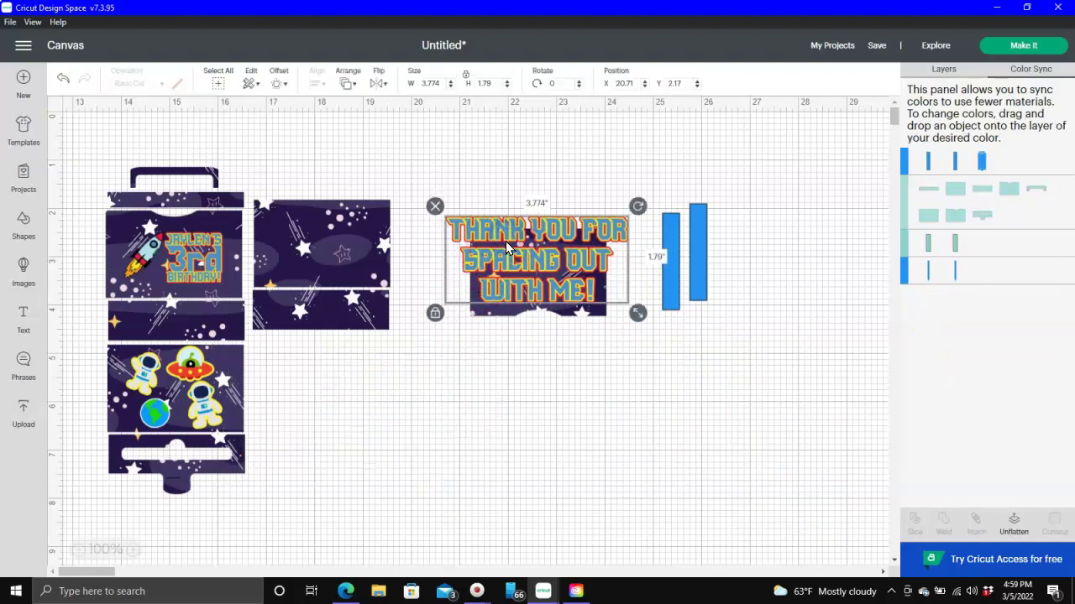
pyautogui.click(133, 550)
pyautogui.click(135, 552)
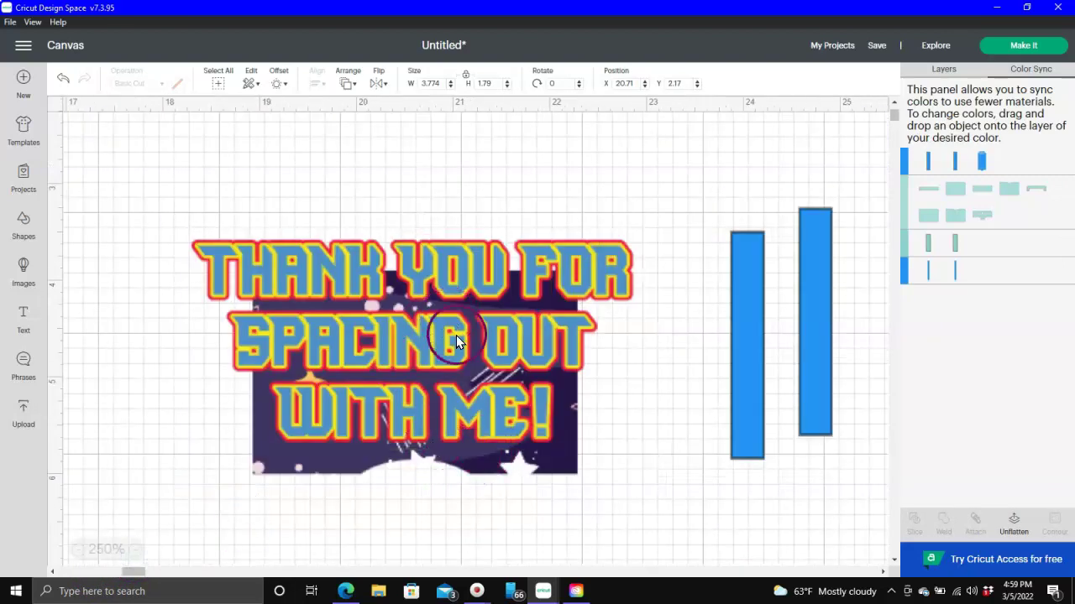
pyautogui.moveTo(458, 338); pyautogui.dragTo(473, 355)
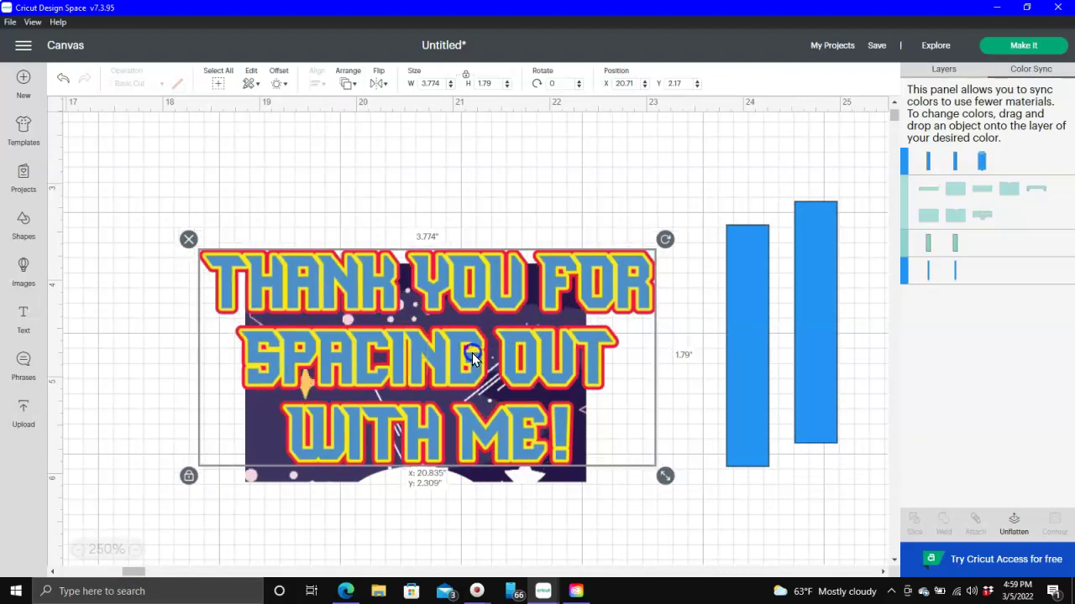
pyautogui.moveTo(647, 485); pyautogui.dragTo(449, 335)
pyautogui.moveTo(372, 330); pyautogui.dragTo(418, 347)
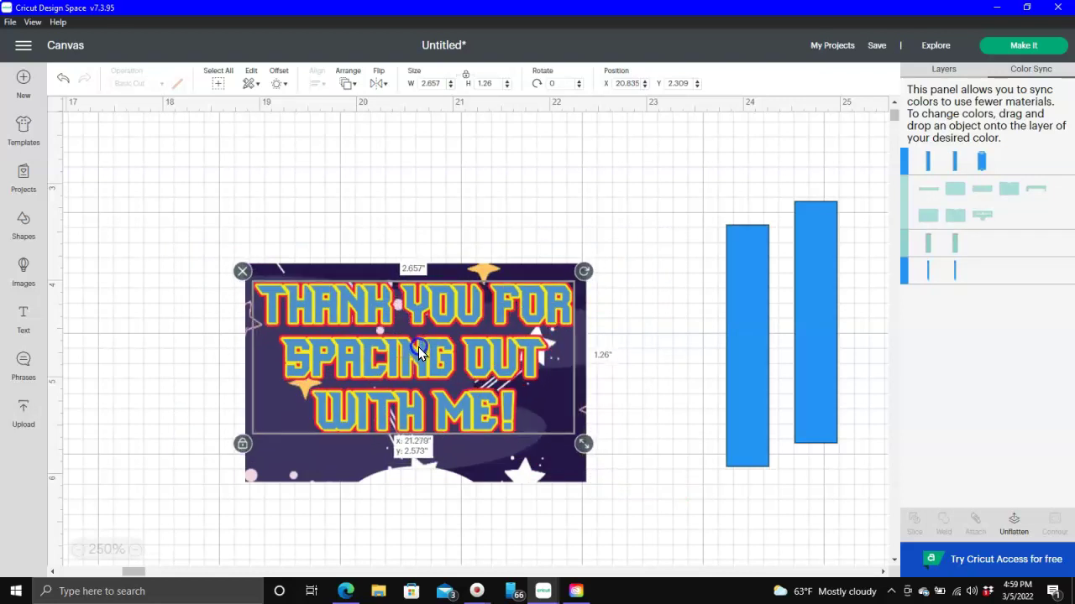
# Step: Centre the thank-you message on the loose star panel
pyautogui.click(340, 220)
pyautogui.moveTo(329, 201); pyautogui.dragTo(619, 437)
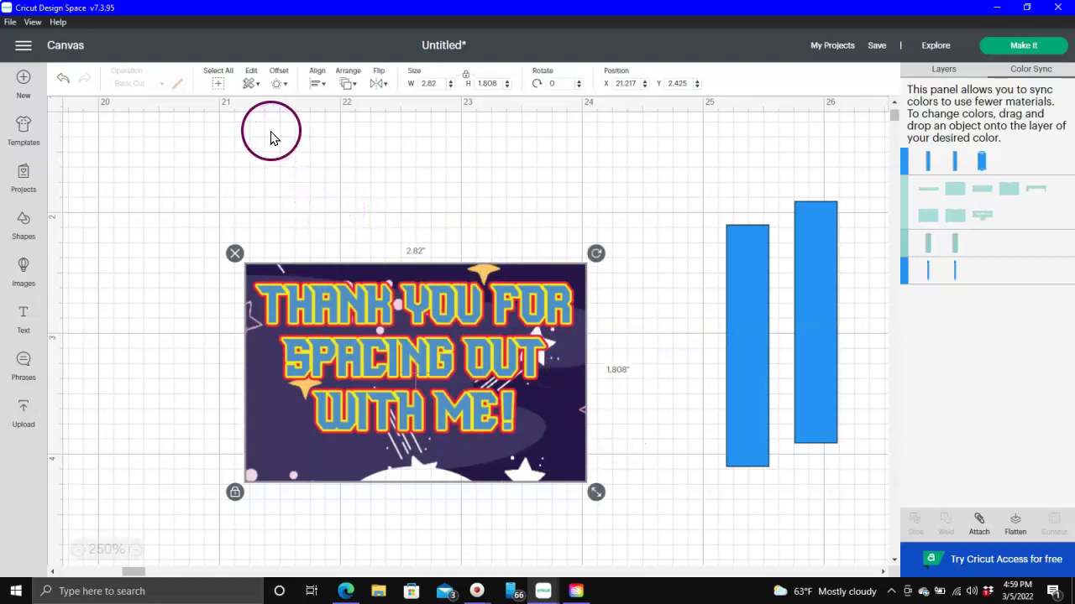
pyautogui.click(316, 84)
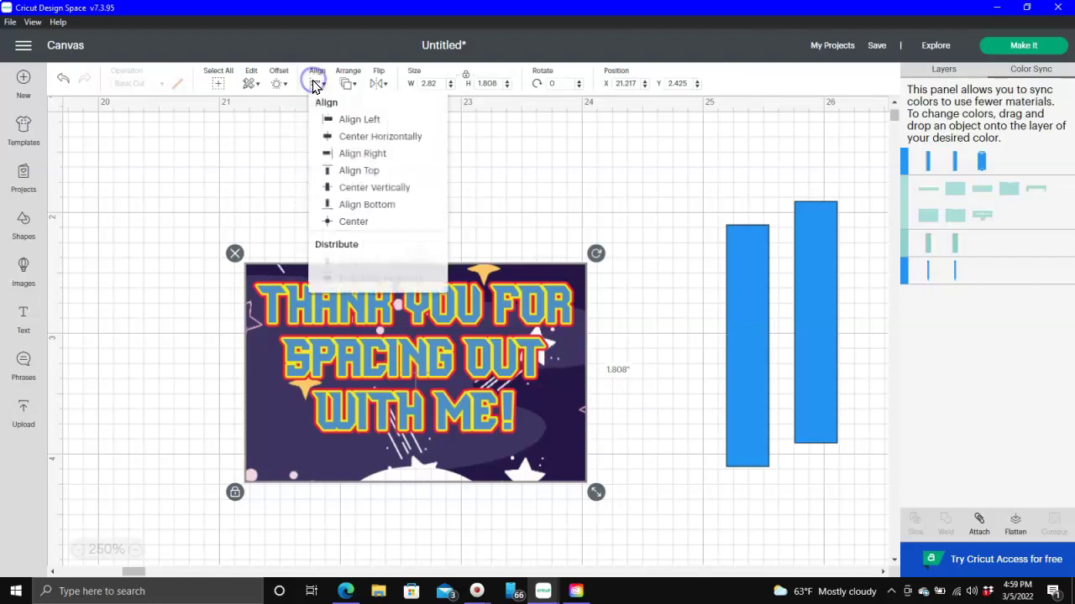
pyautogui.click(345, 225)
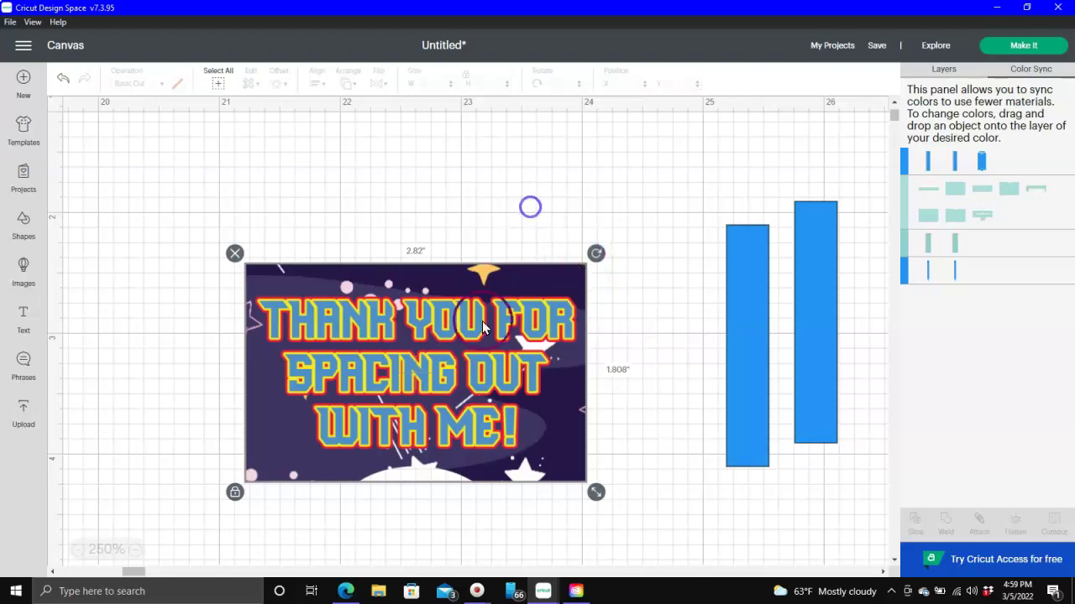
pyautogui.click(530, 206)
pyautogui.click(437, 320)
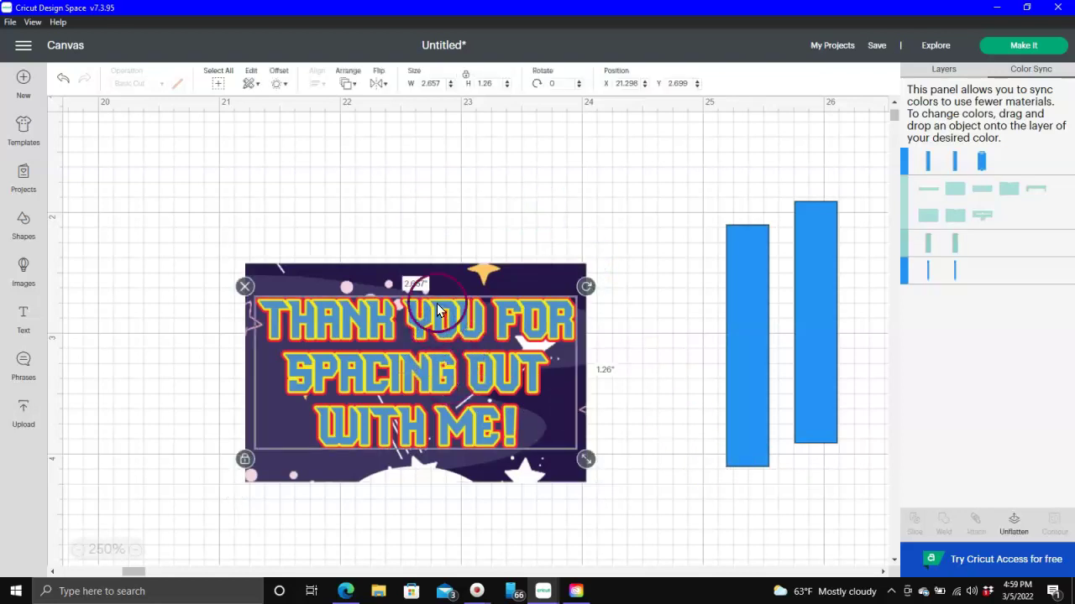
# Step: Flatten the thank-you message and the loose star panel into one Print Then Cut image
pyautogui.moveTo(393, 207); pyautogui.dragTo(575, 538)
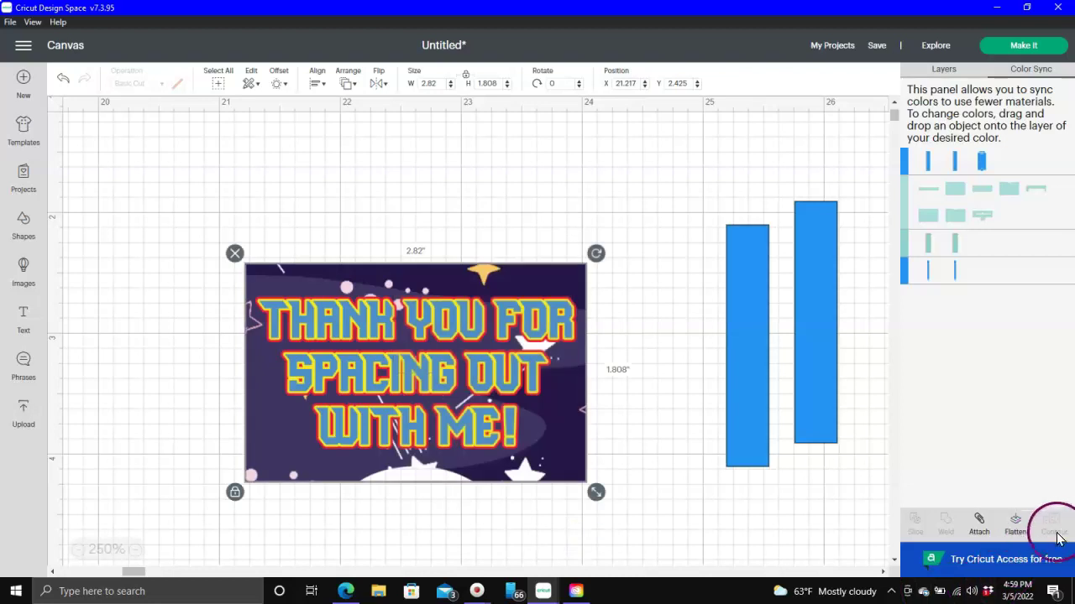
pyautogui.click(1015, 521)
pyautogui.click(519, 275)
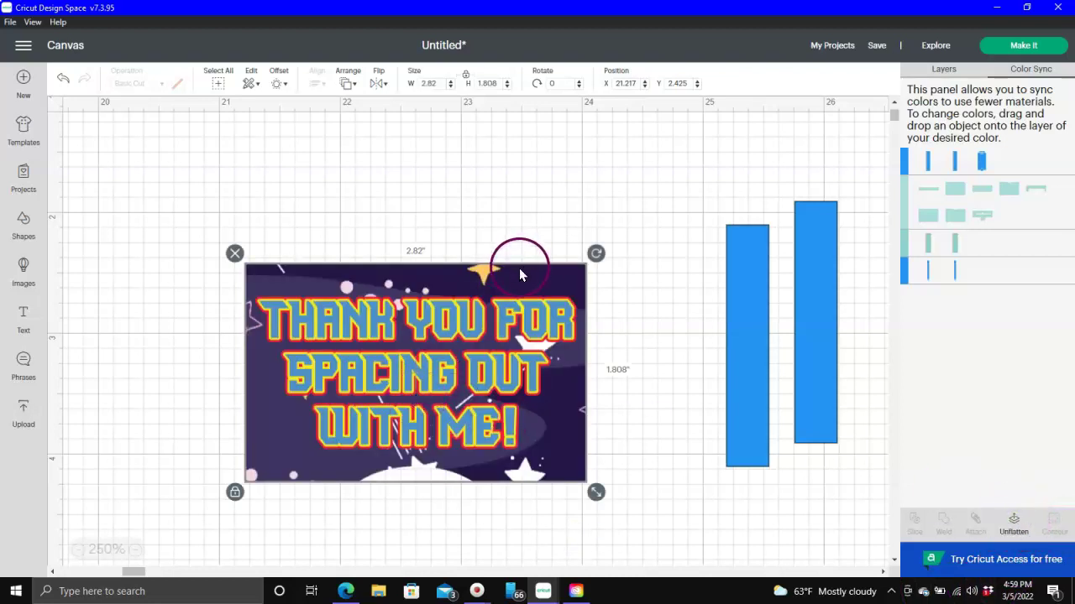
# Step: Send the finished project to mat preparation and review the layouts of the Print Then Cut mat and mats 2 and 3
pyautogui.click(77, 550)
pyautogui.click(77, 549)
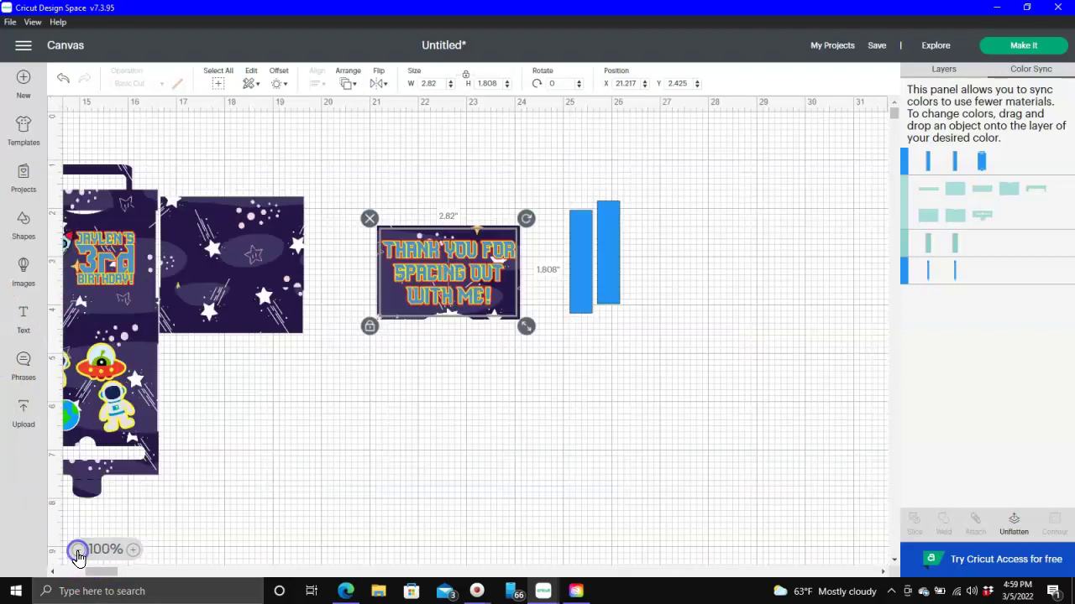
pyautogui.click(77, 550)
pyautogui.click(77, 550)
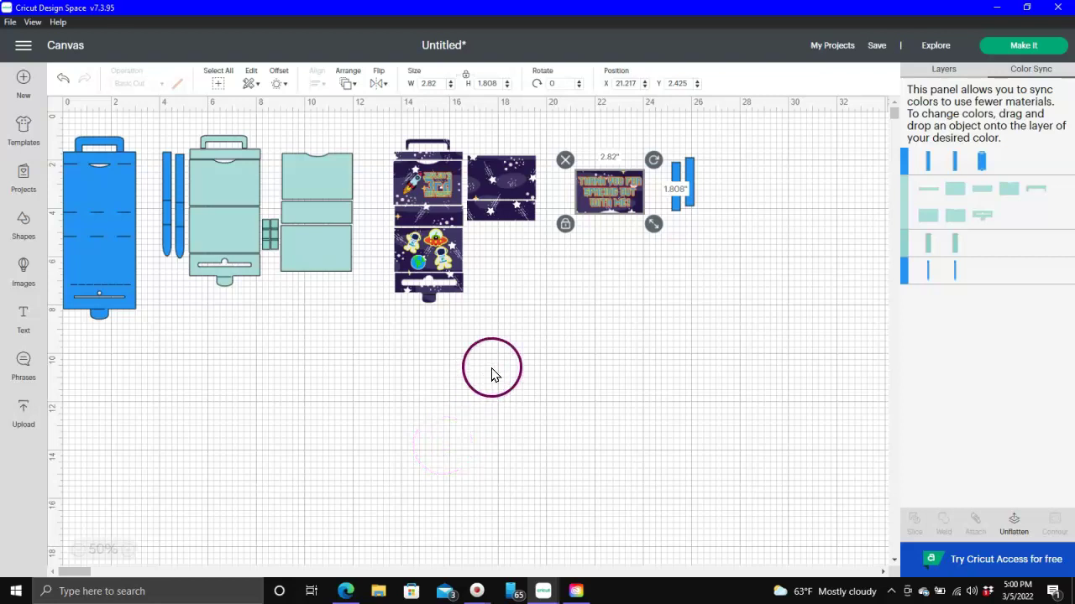
pyautogui.click(1024, 47)
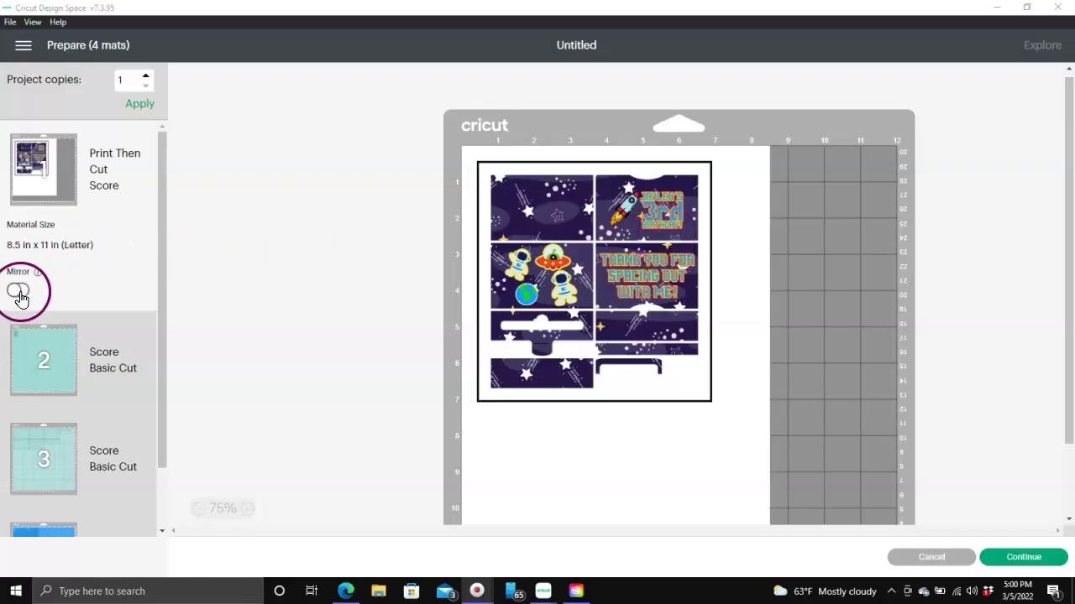
pyautogui.click(49, 350)
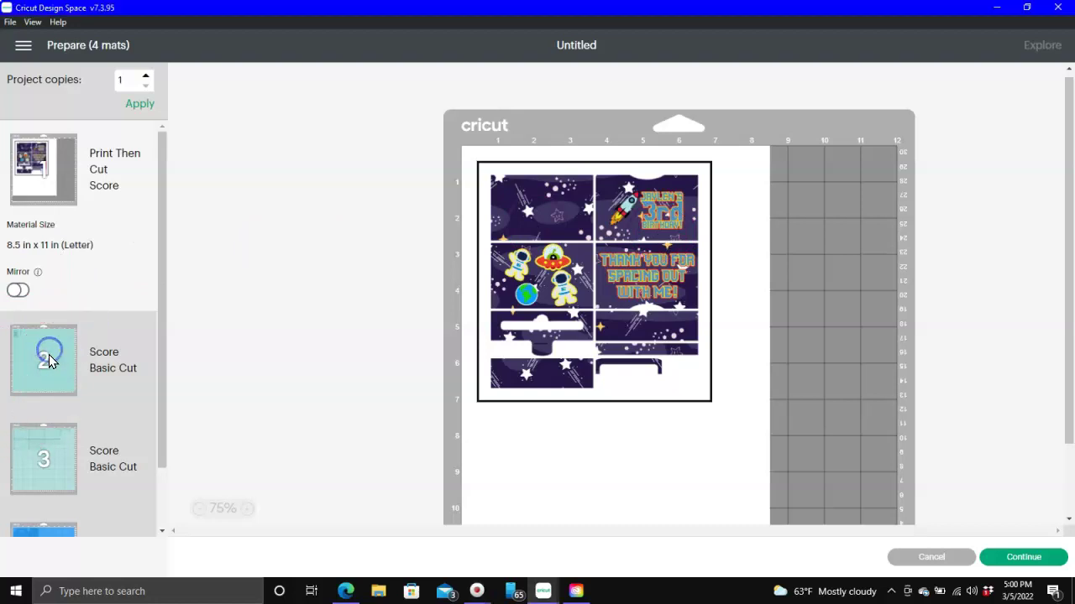
pyautogui.click(26, 459)
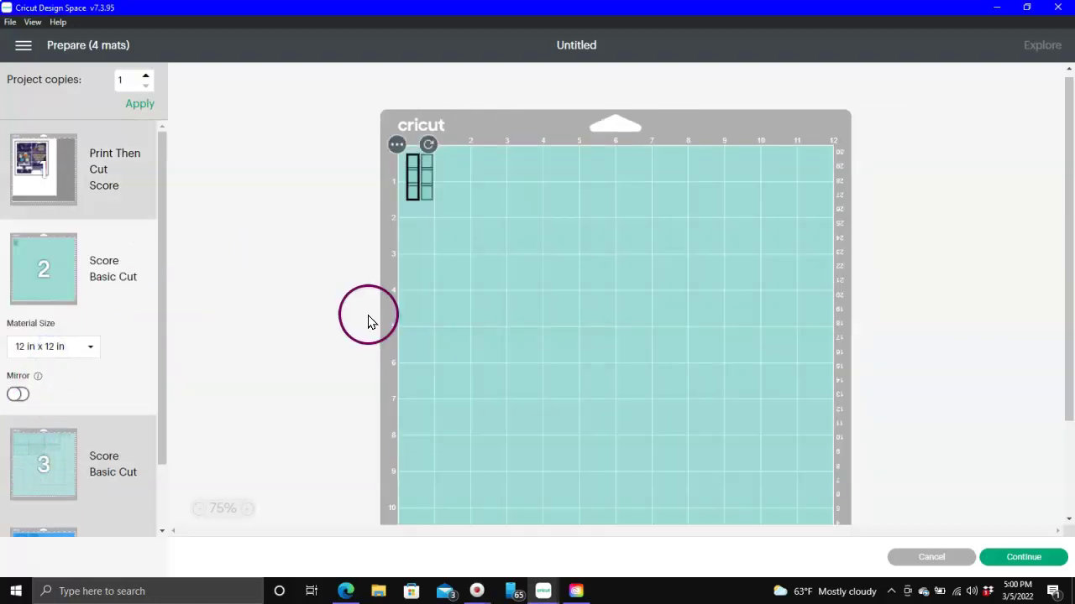
pyautogui.click(16, 451)
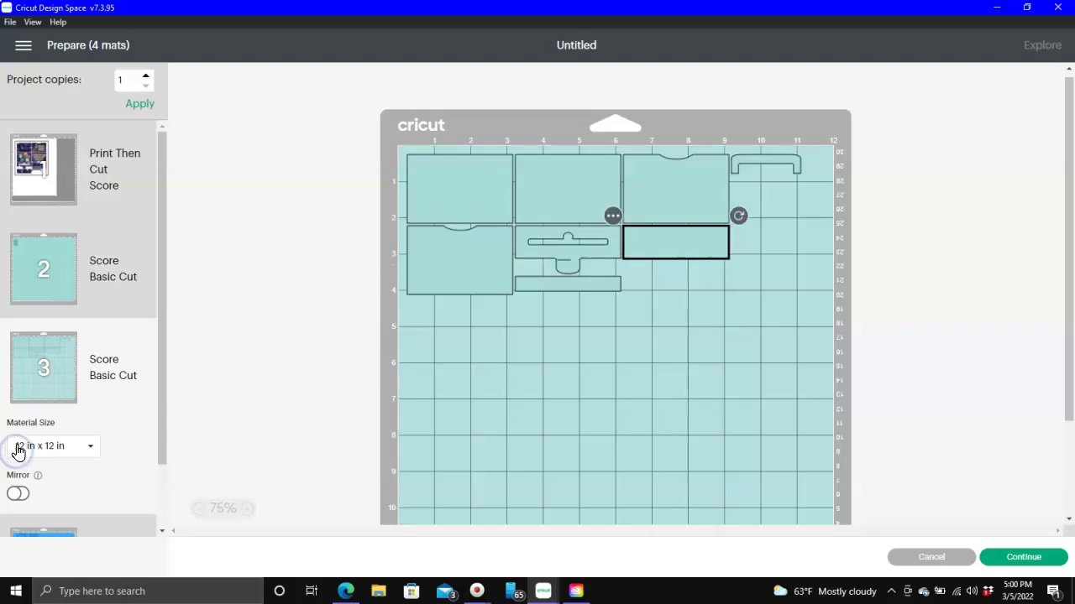
# Step: Review the layouts of mats 2, 3 and 4, and examine the star-patterned panels on the Print Then Cut mat
pyautogui.click(28, 268)
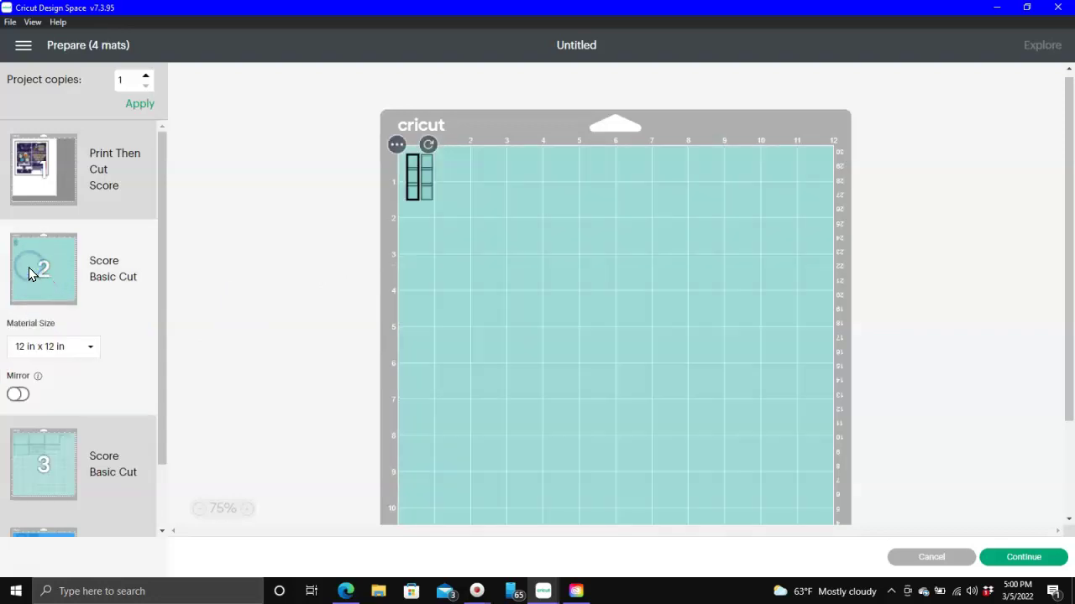
pyautogui.click(28, 464)
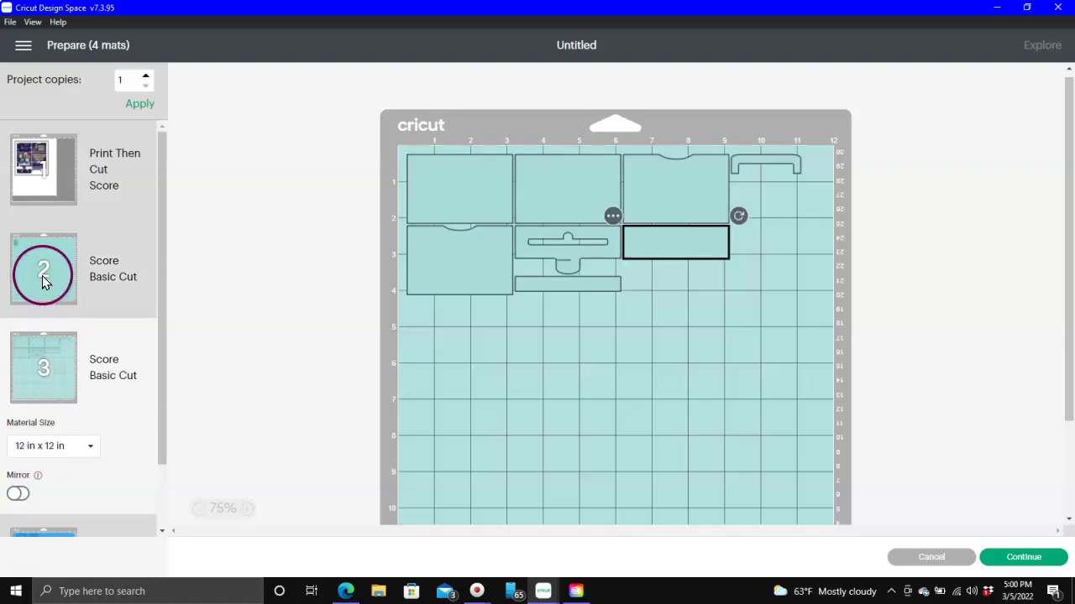
pyautogui.scroll(-2, 42, 275)
pyautogui.click(34, 502)
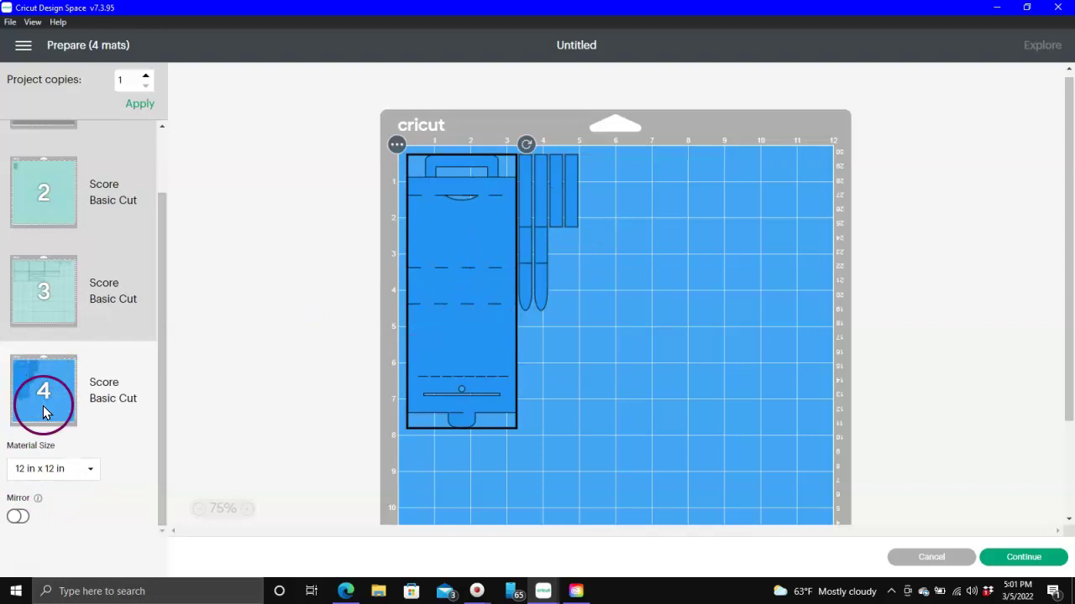
pyautogui.scroll(2, 33, 322)
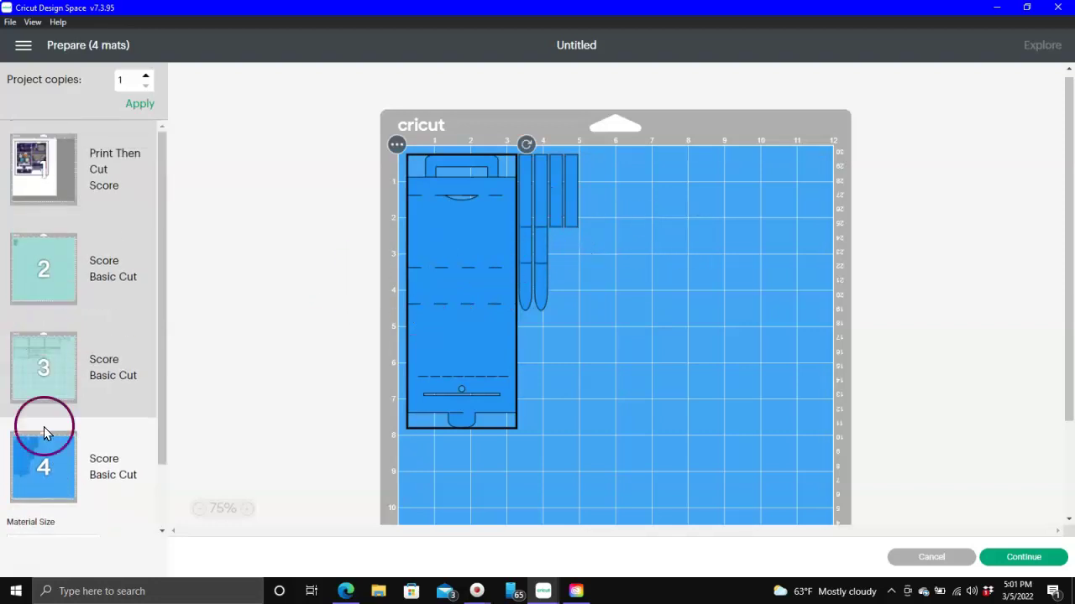
pyautogui.click(37, 169)
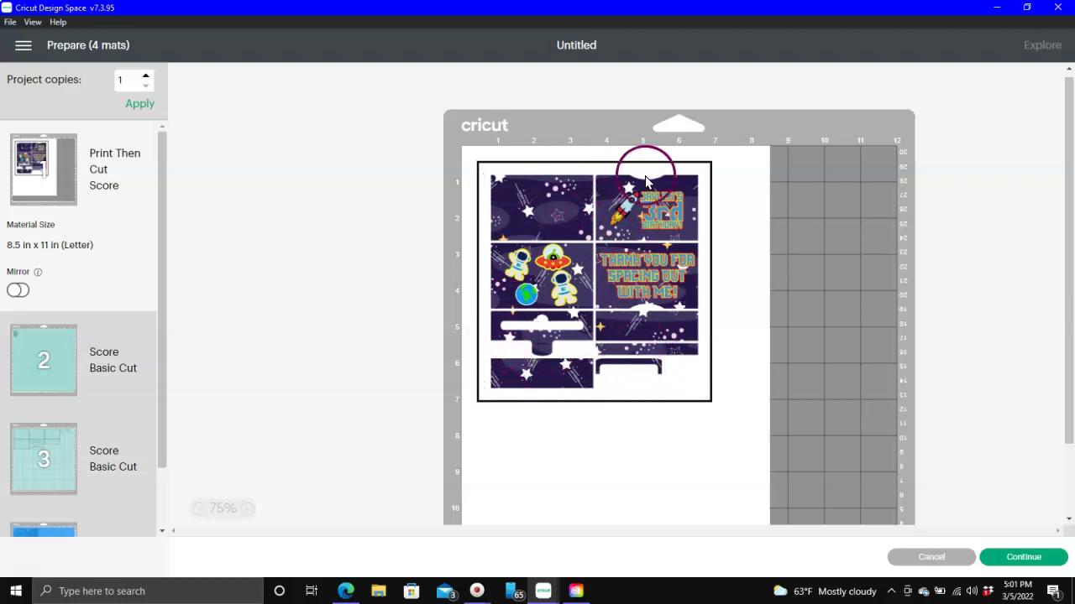
pyautogui.scroll(-2, 630, 290)
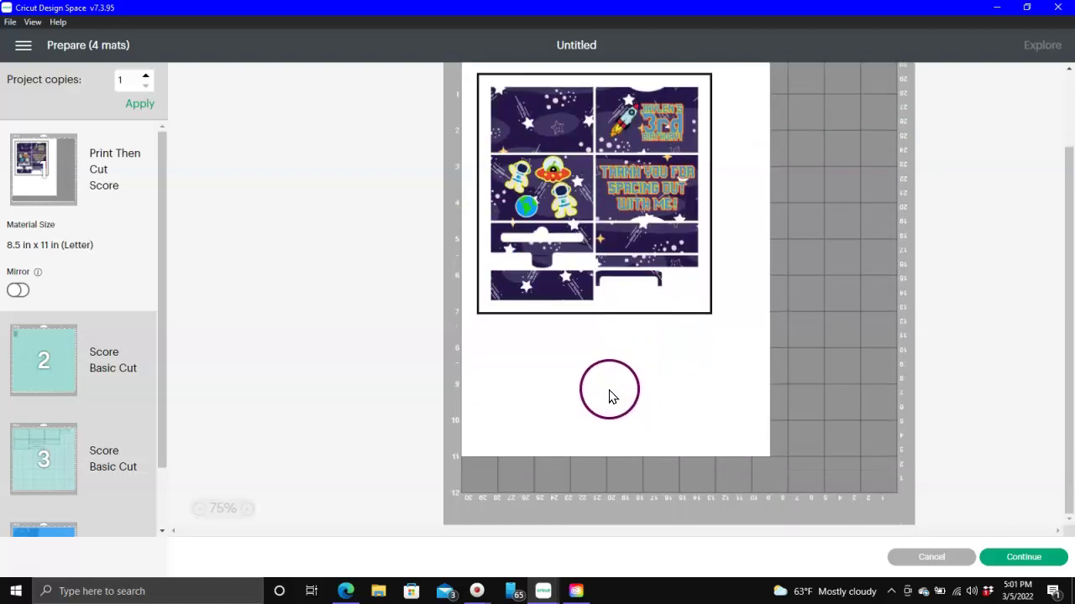
pyautogui.scroll(2, 607, 391)
pyautogui.scroll(-2, 614, 394)
pyautogui.scroll(2, 608, 303)
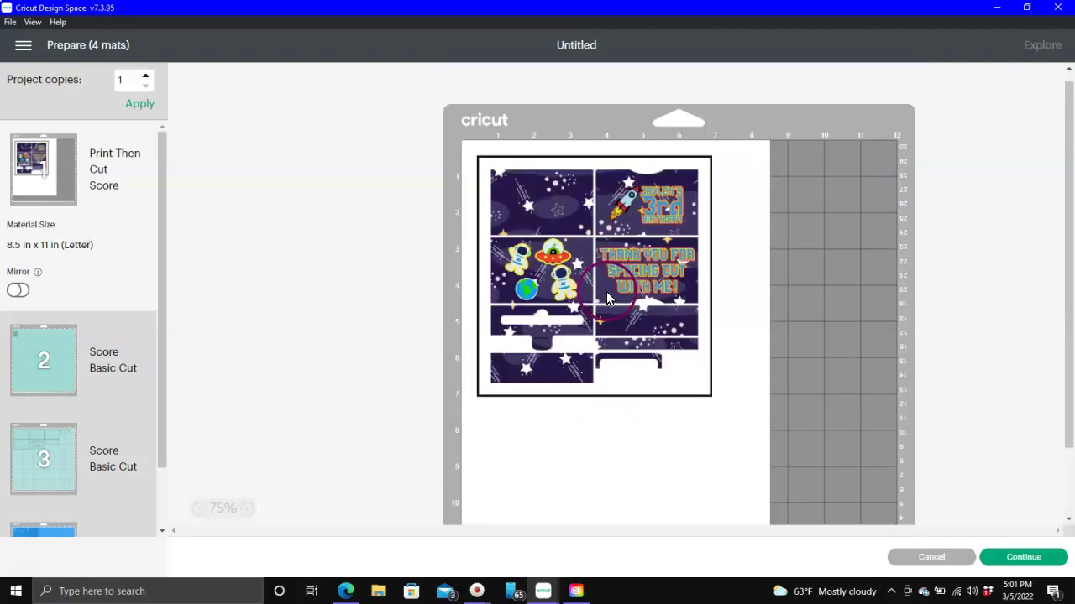
# Step: On mat 2, start the Move Object operation for the first of the two small scored strips
pyautogui.click(32, 357)
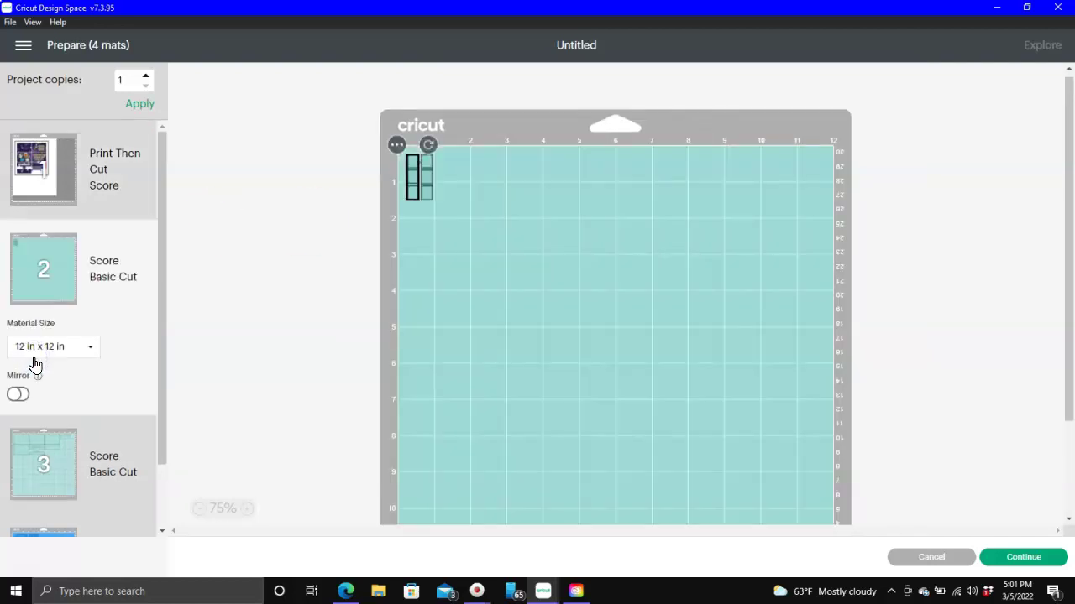
pyautogui.click(36, 357)
pyautogui.click(513, 96)
pyautogui.click(411, 160)
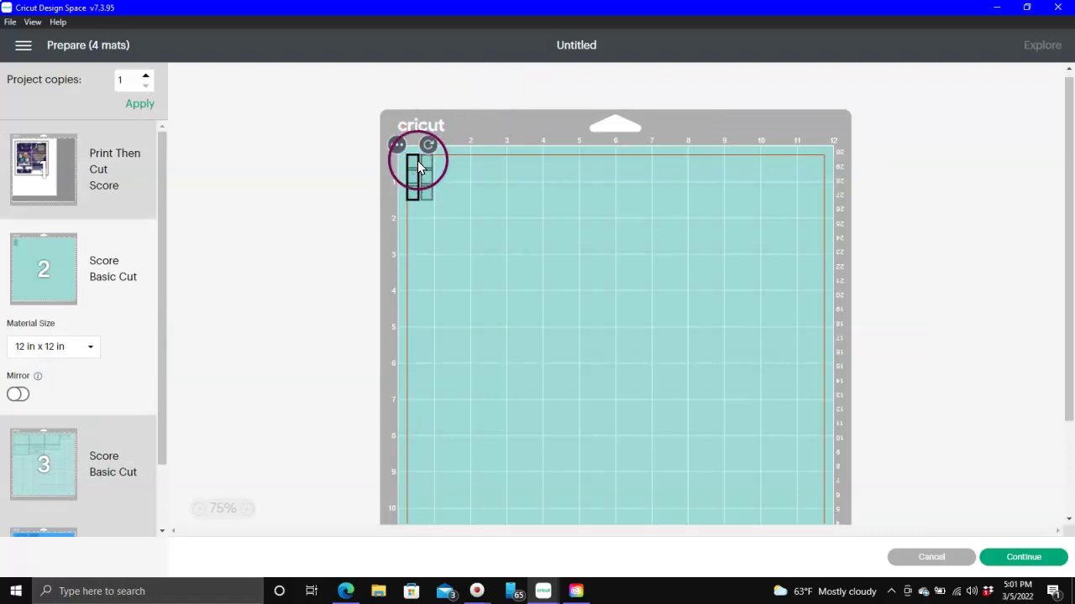
pyautogui.click(260, 265)
pyautogui.click(44, 455)
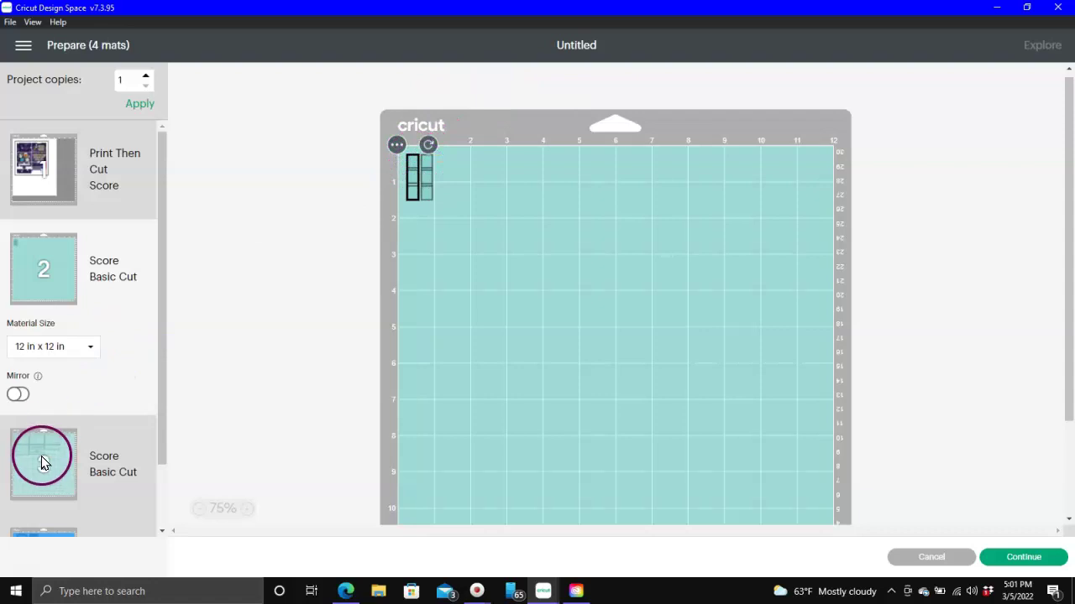
pyautogui.click(43, 267)
pyautogui.click(448, 162)
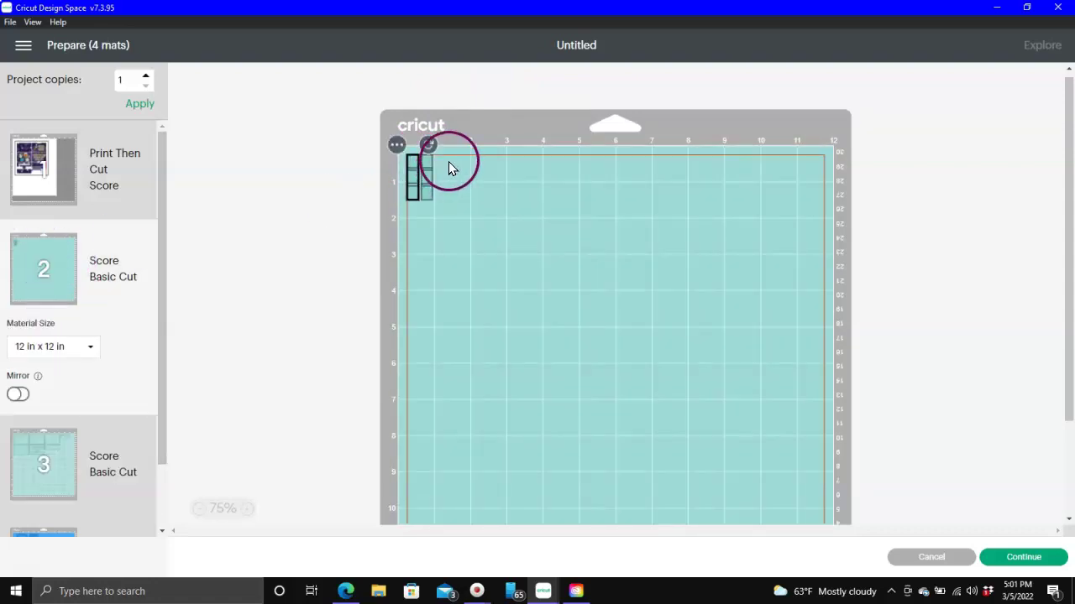
pyautogui.click(400, 145)
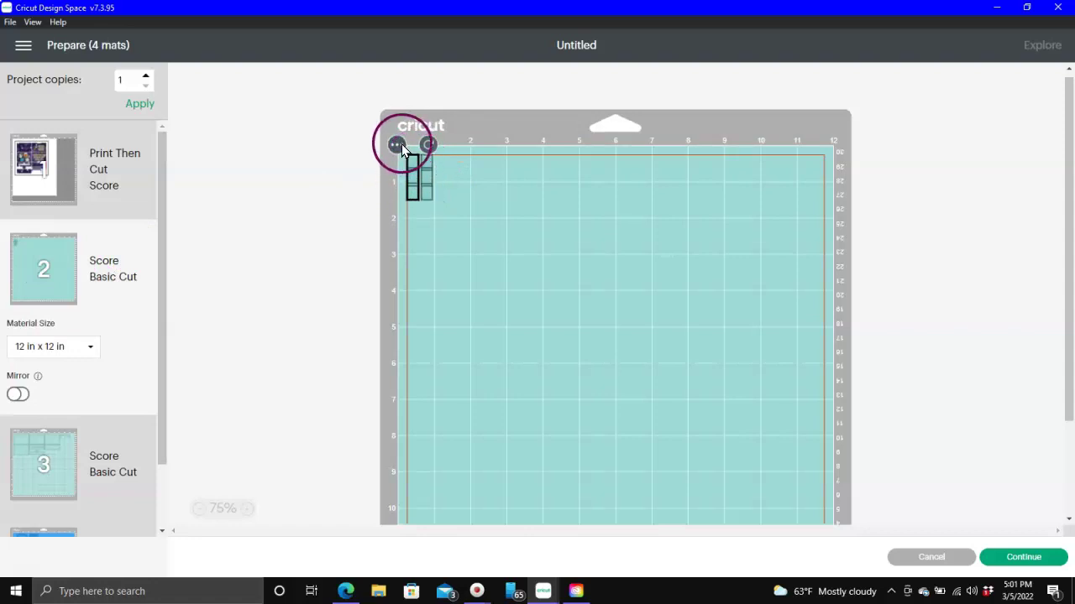
pyautogui.click(399, 177)
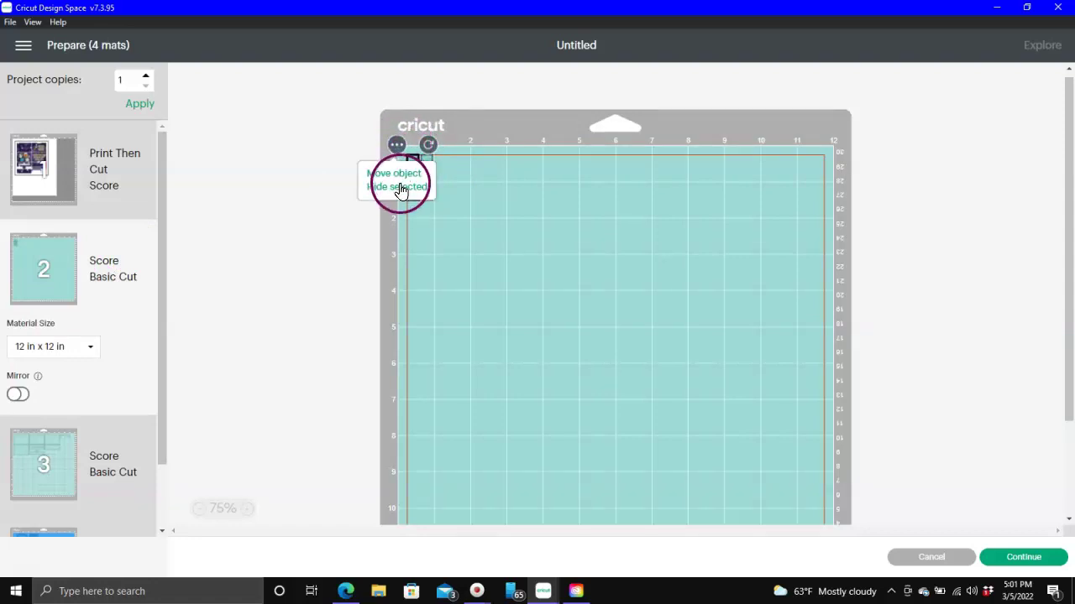
pyautogui.click(400, 176)
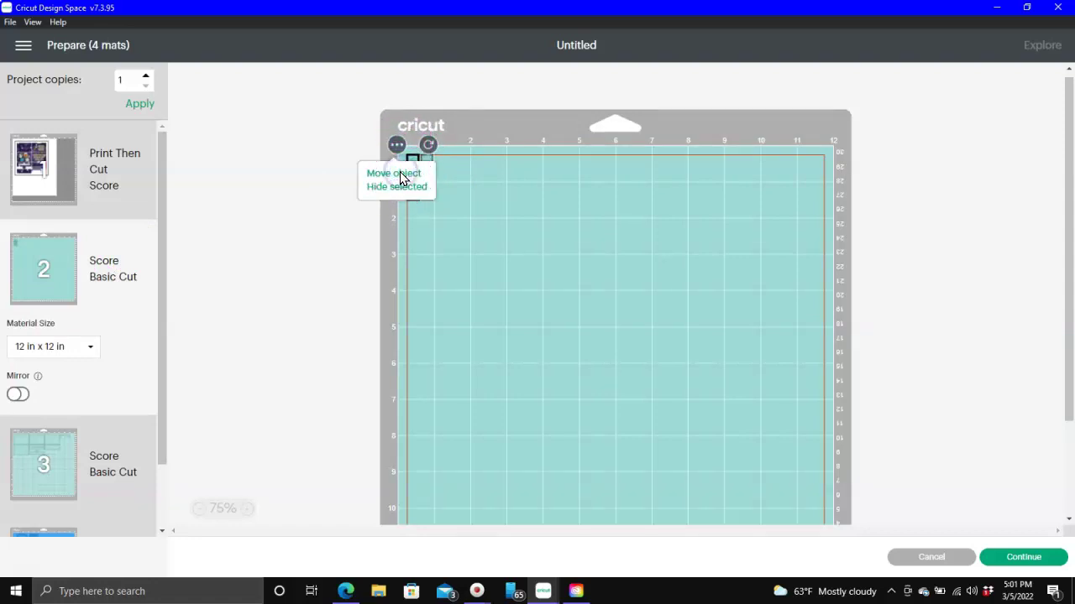
pyautogui.click(402, 176)
pyautogui.click(407, 176)
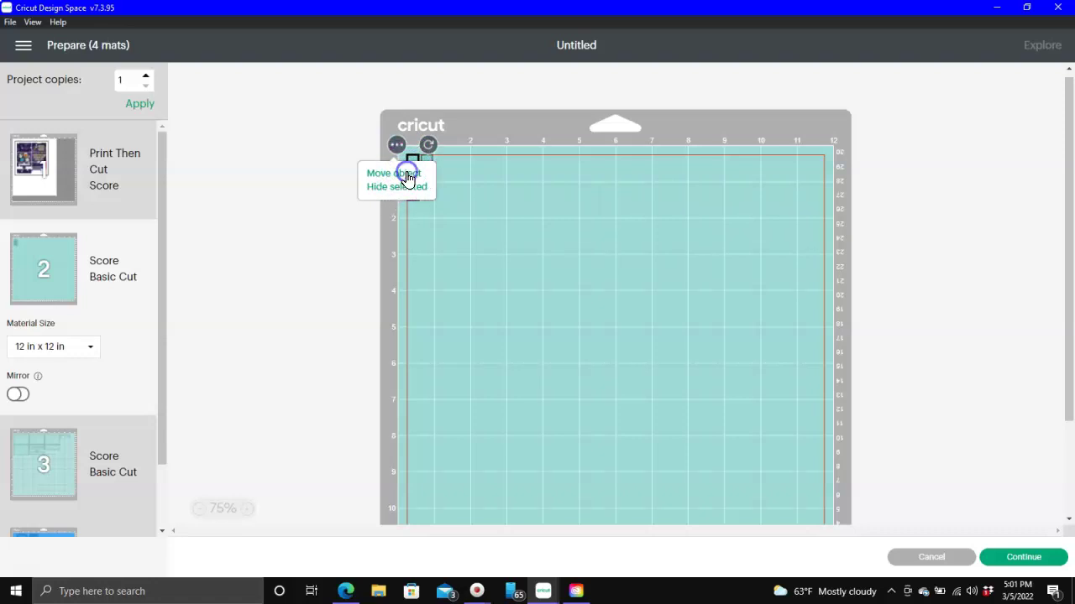
pyautogui.click(407, 177)
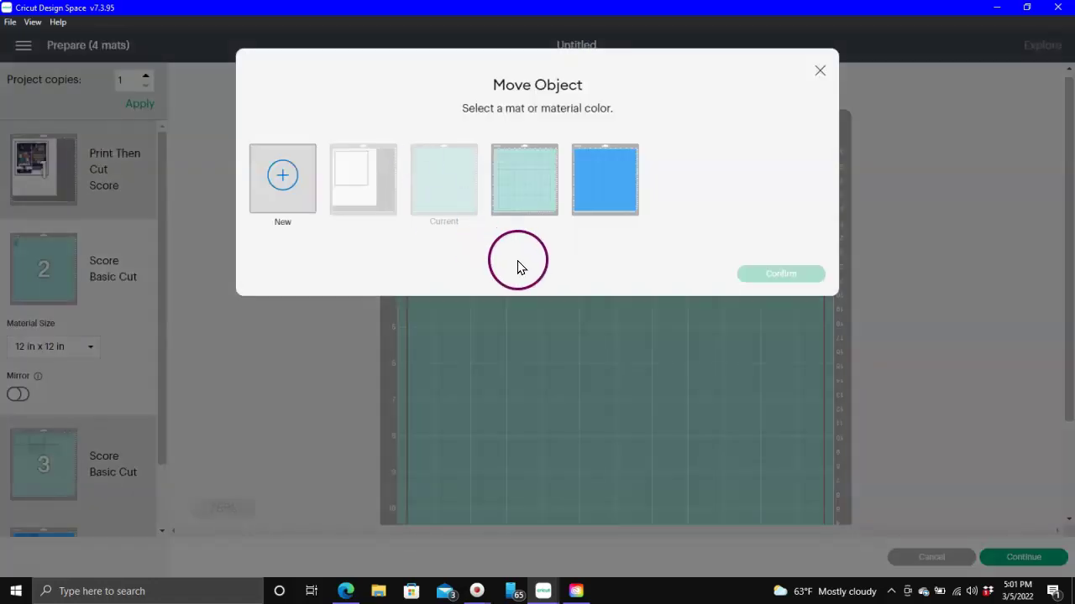